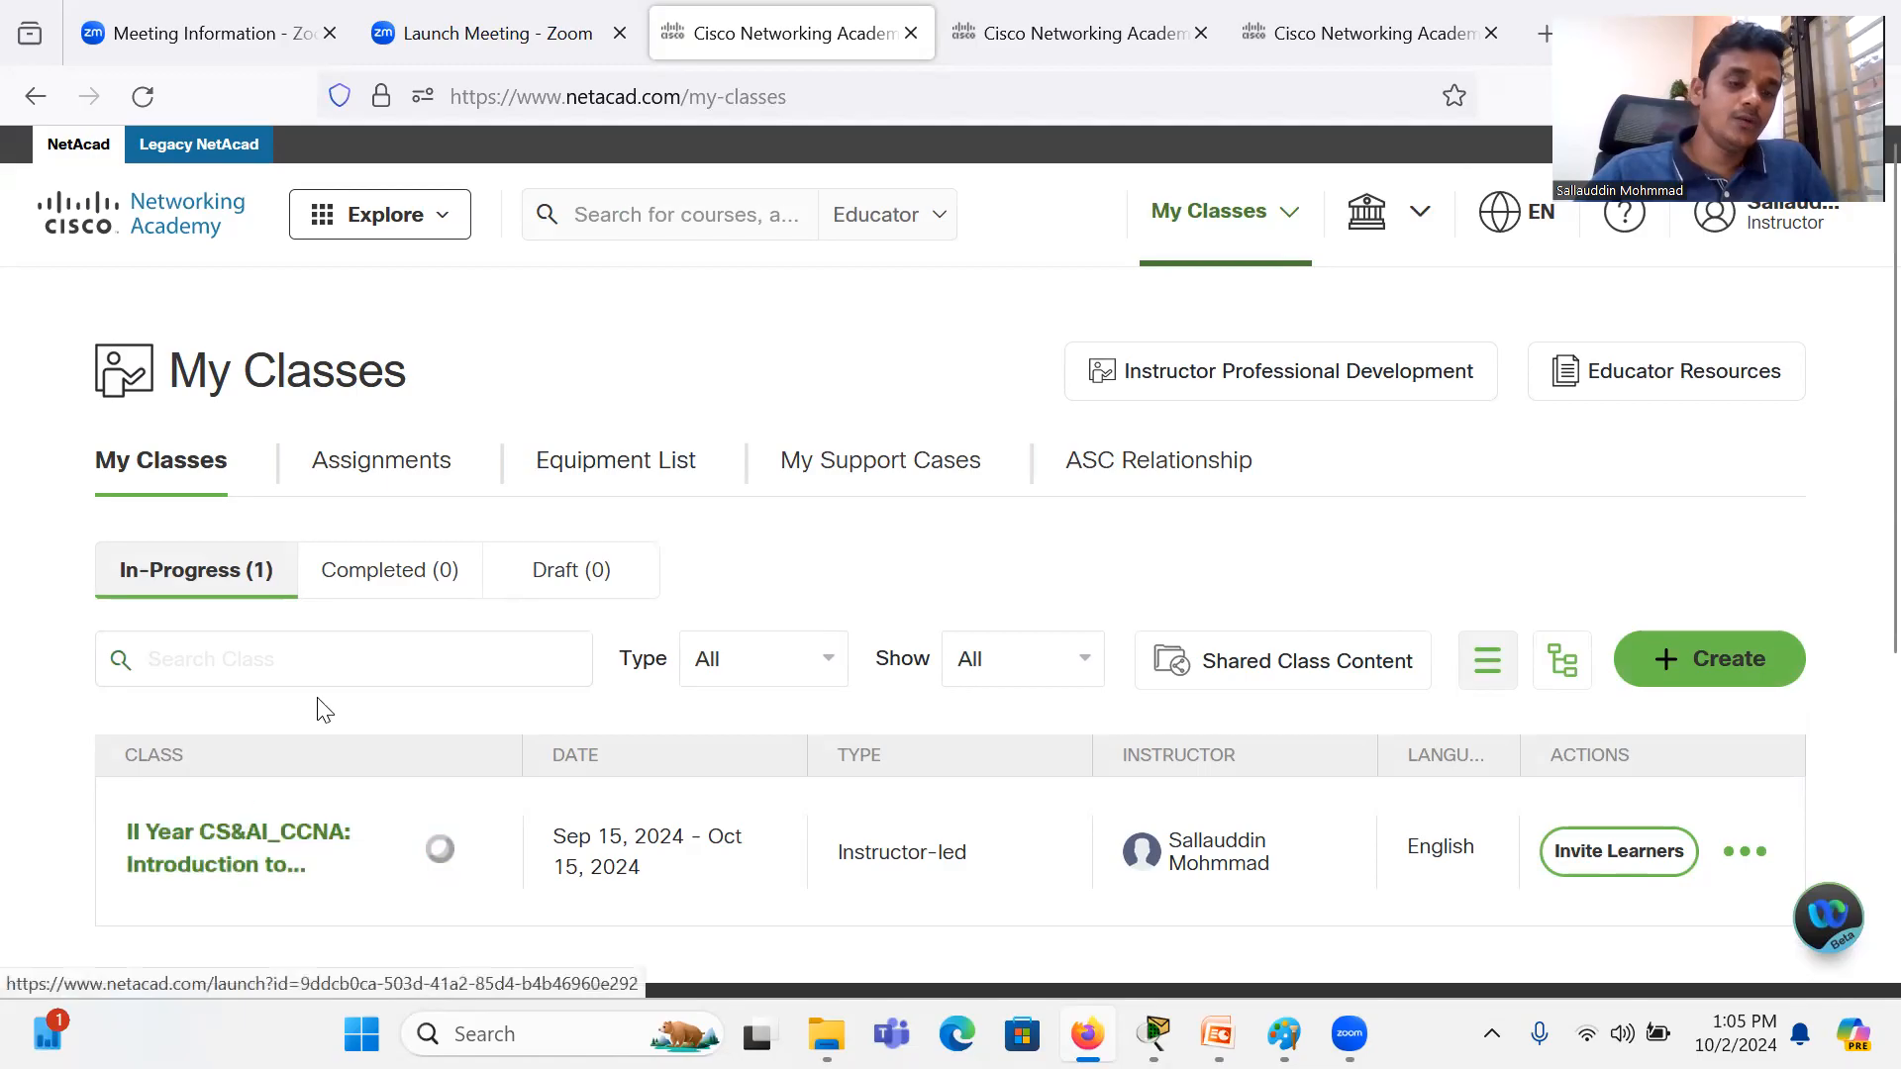
Step: Open the II Year CS&AI_CCNA: Introduction to Networks class and look through its full list of modules and checkpoint exams
click(239, 879)
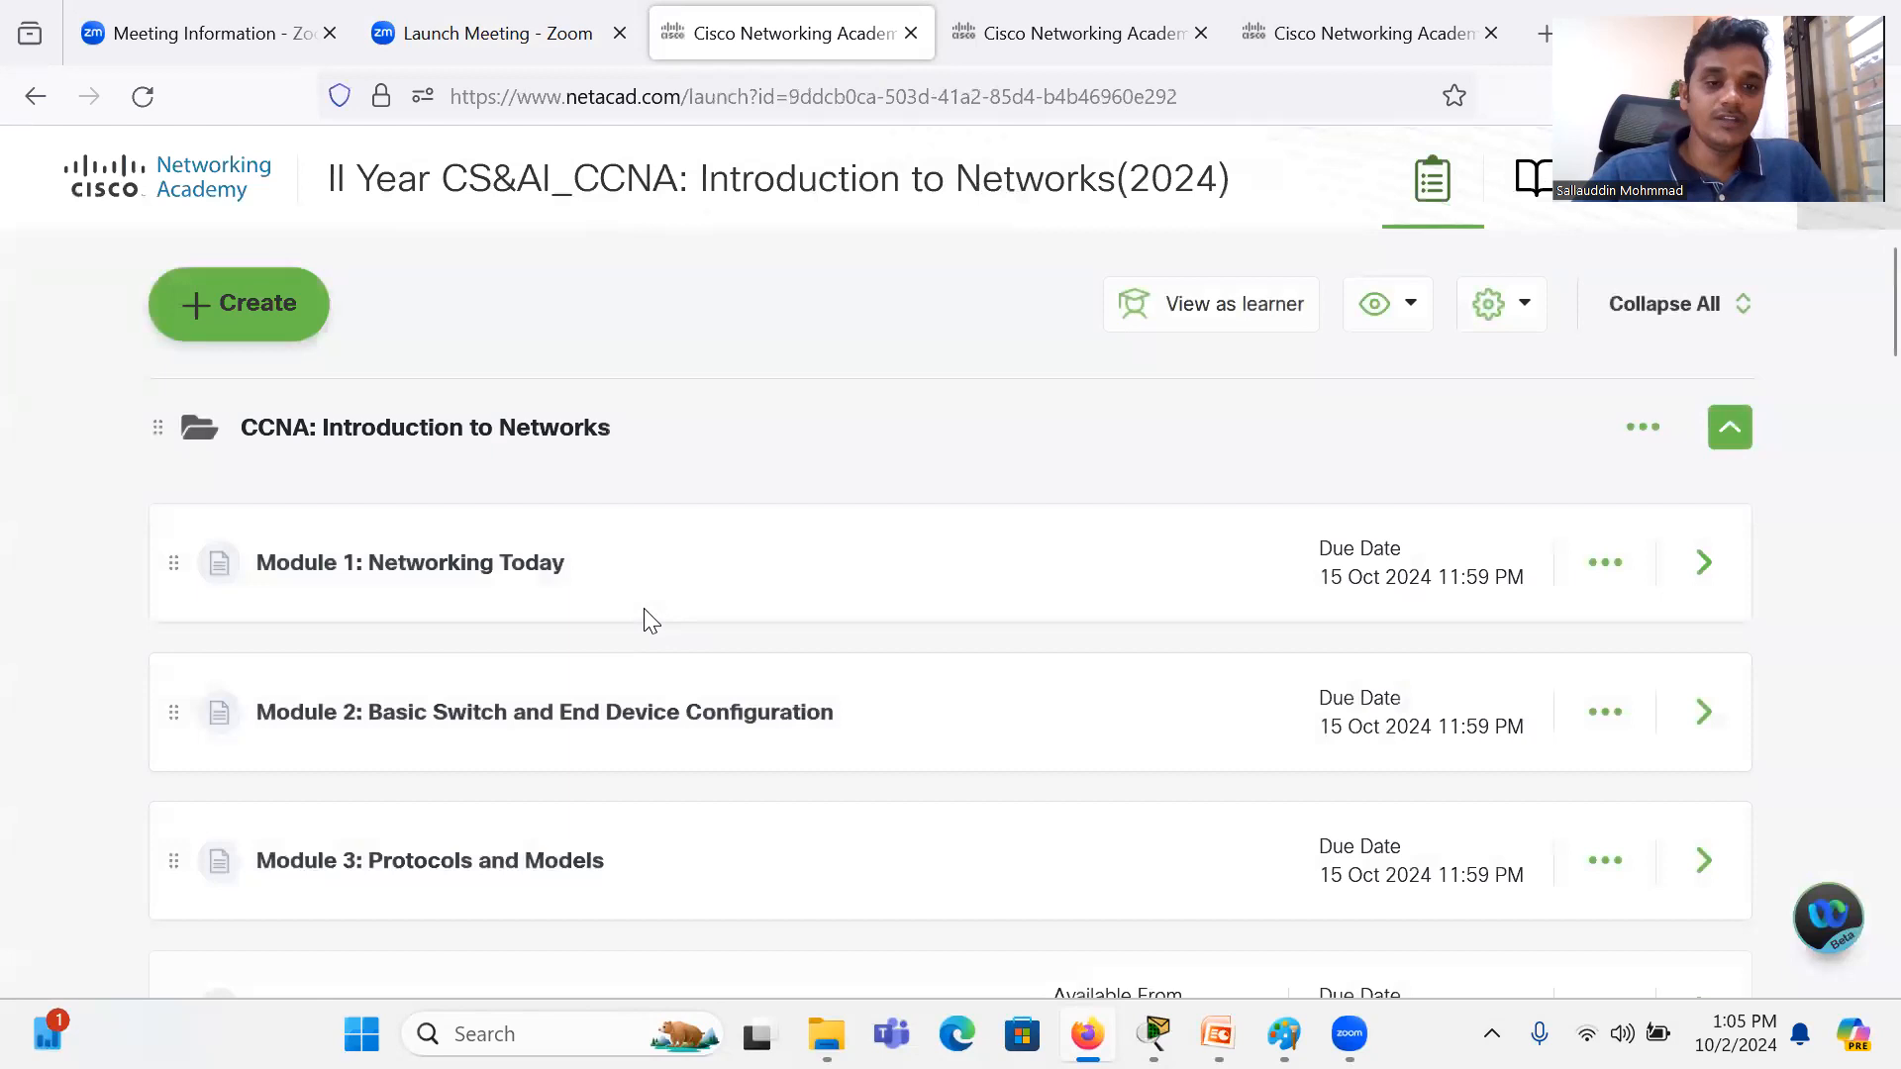
scroll(643, 621, down, 7)
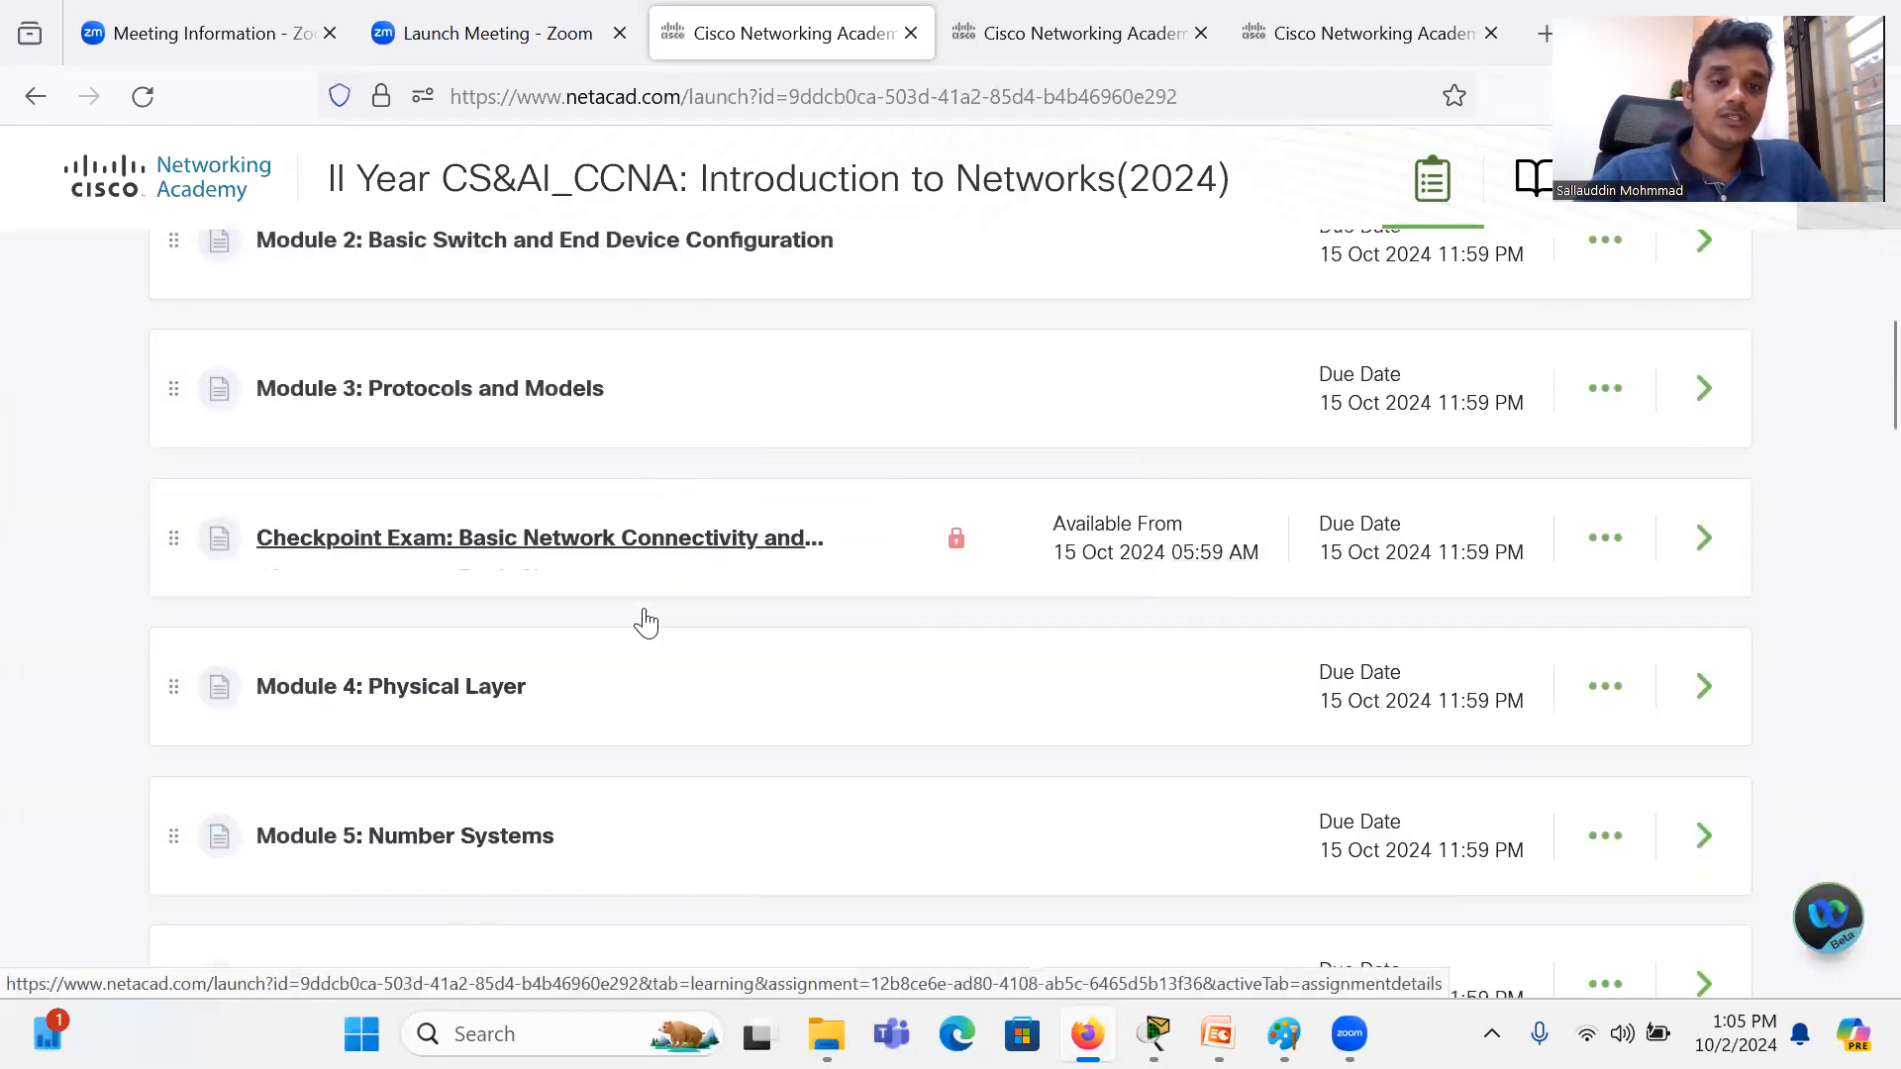
scroll(644, 621, down, 6)
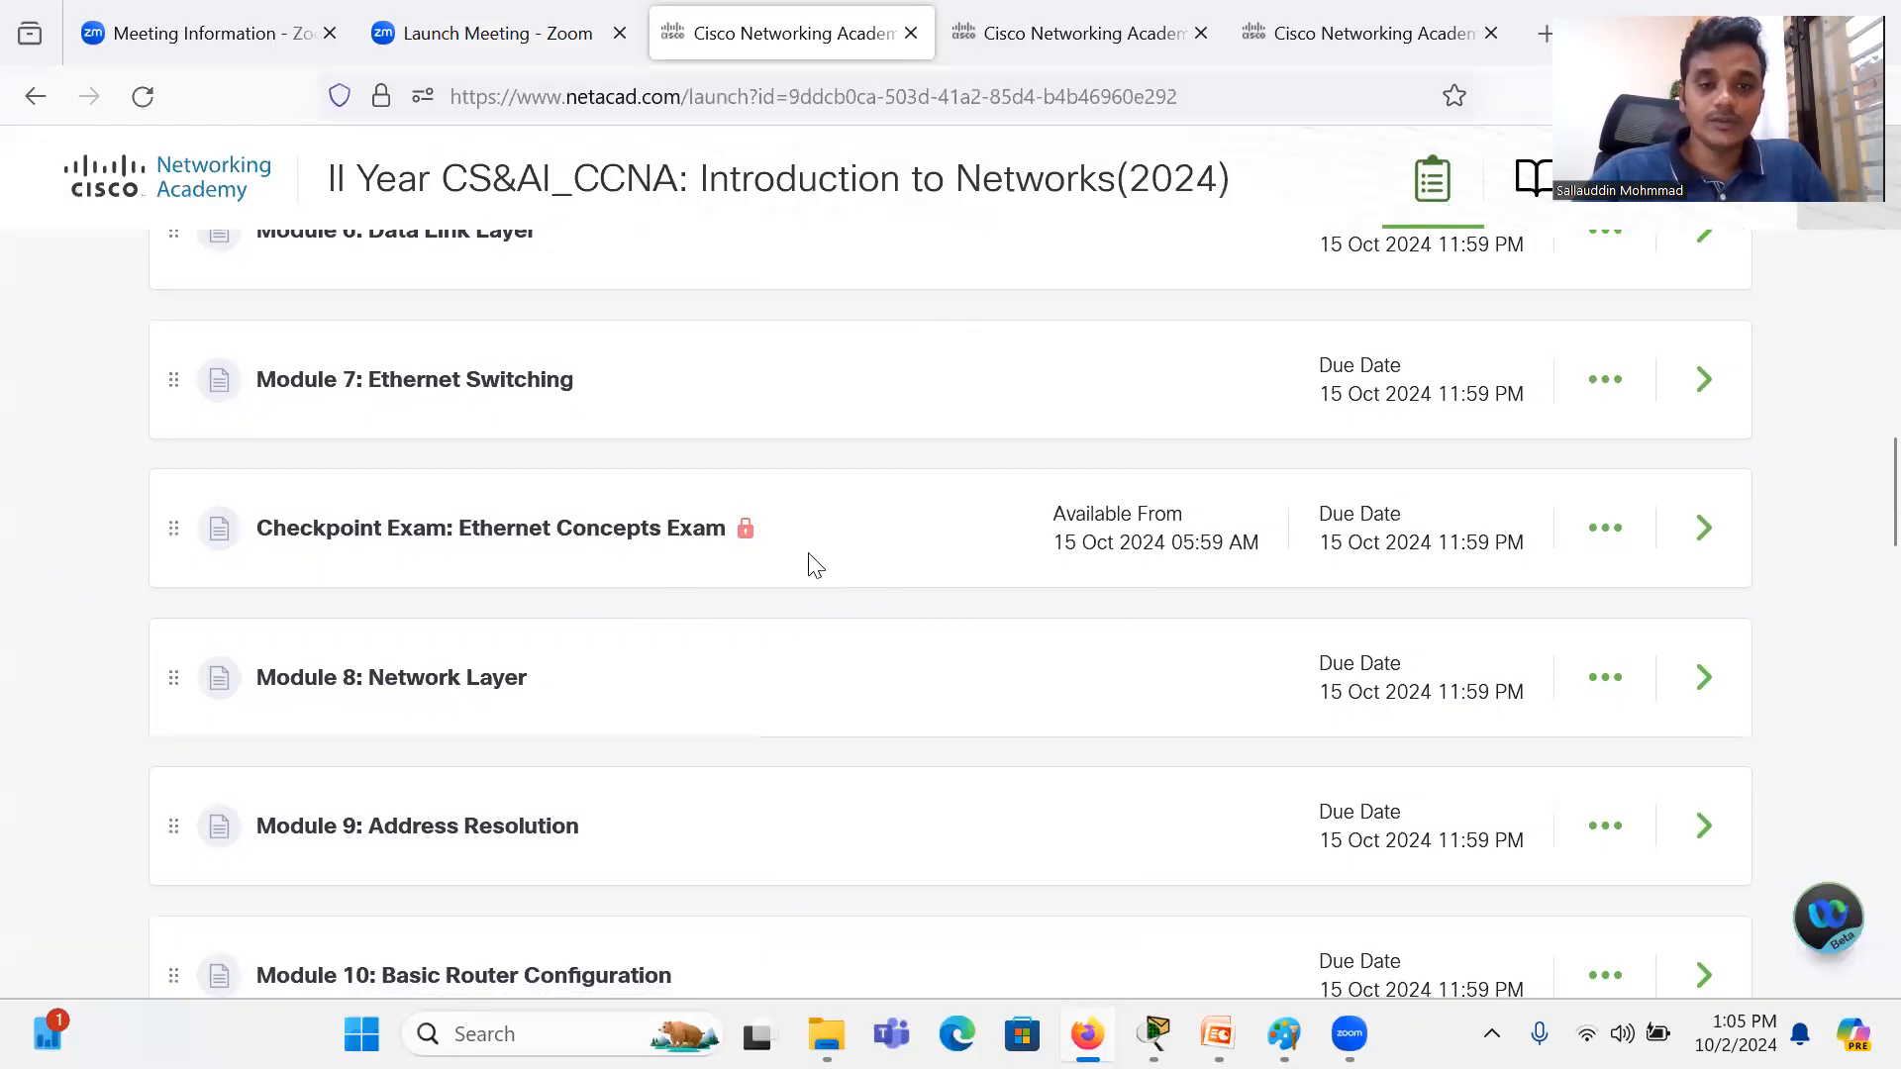
scroll(825, 578, down, 8)
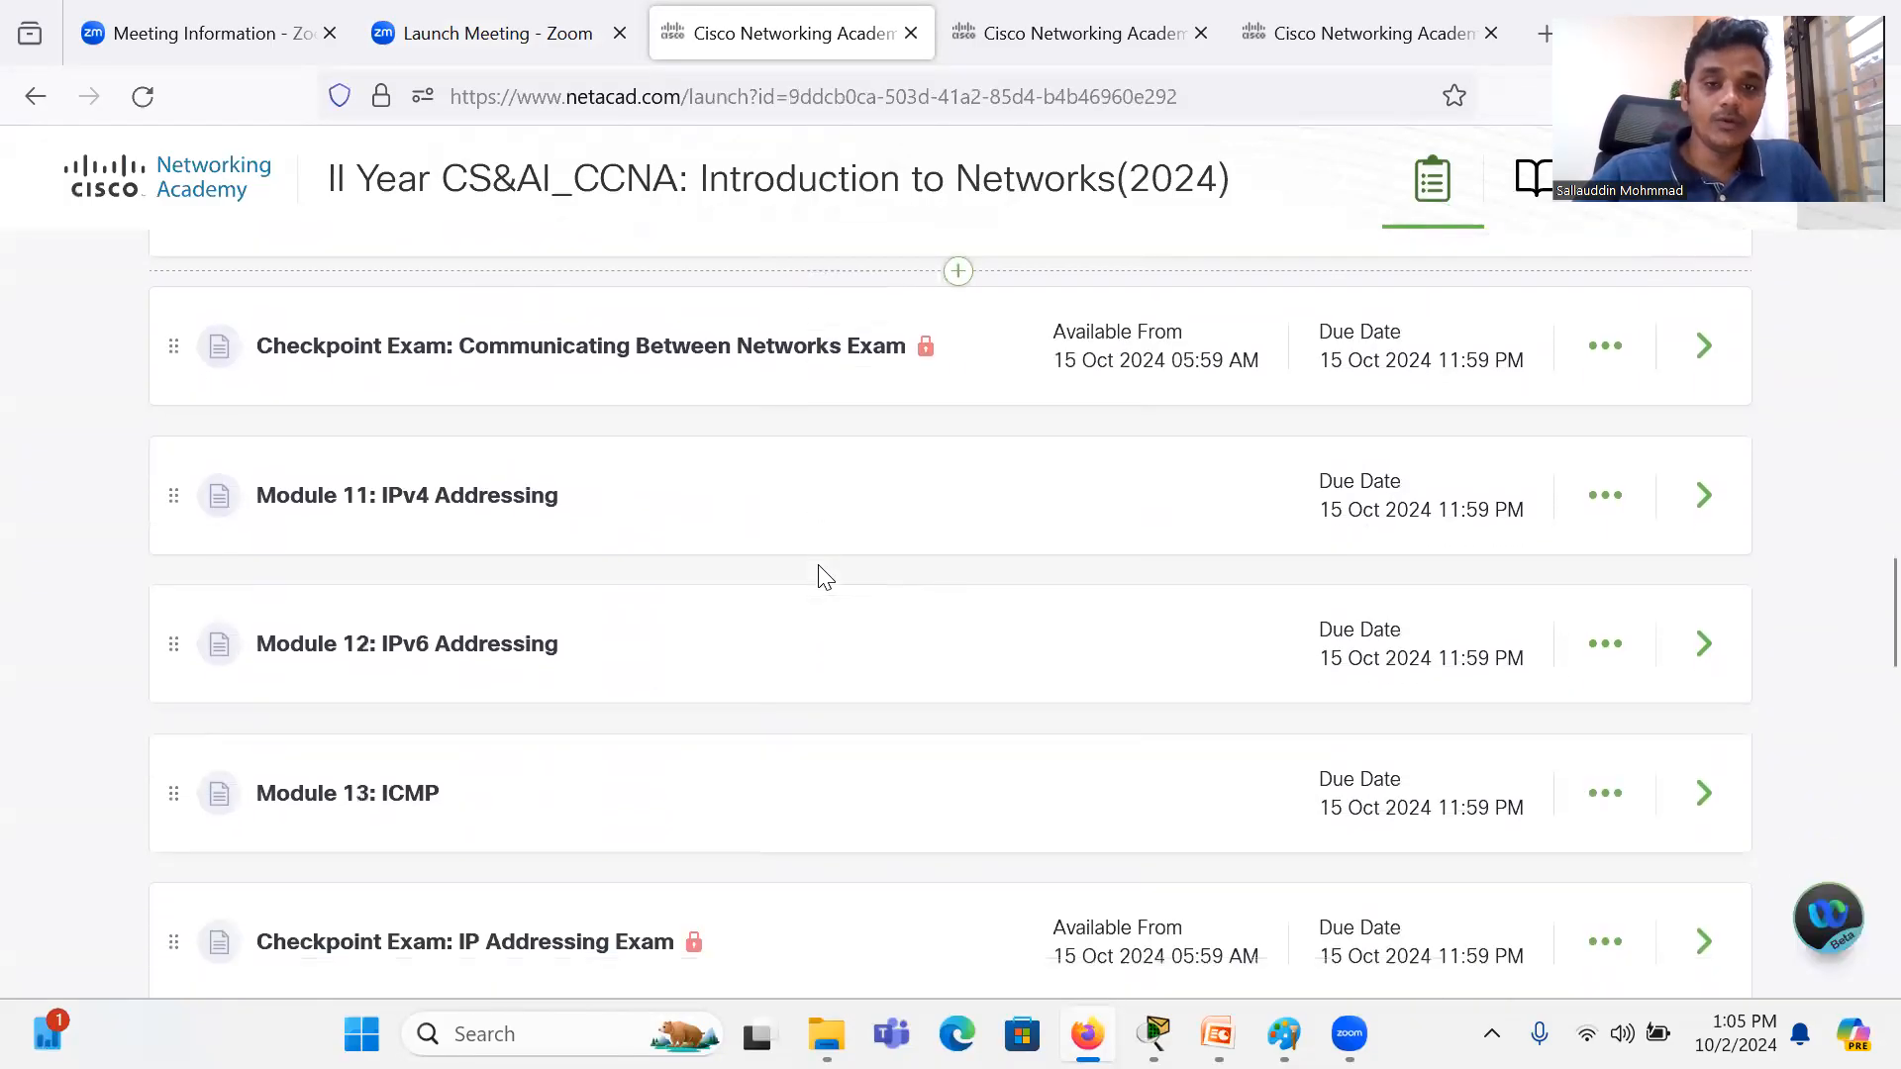
scroll(825, 578, down, 2)
scroll(819, 573, down, 2)
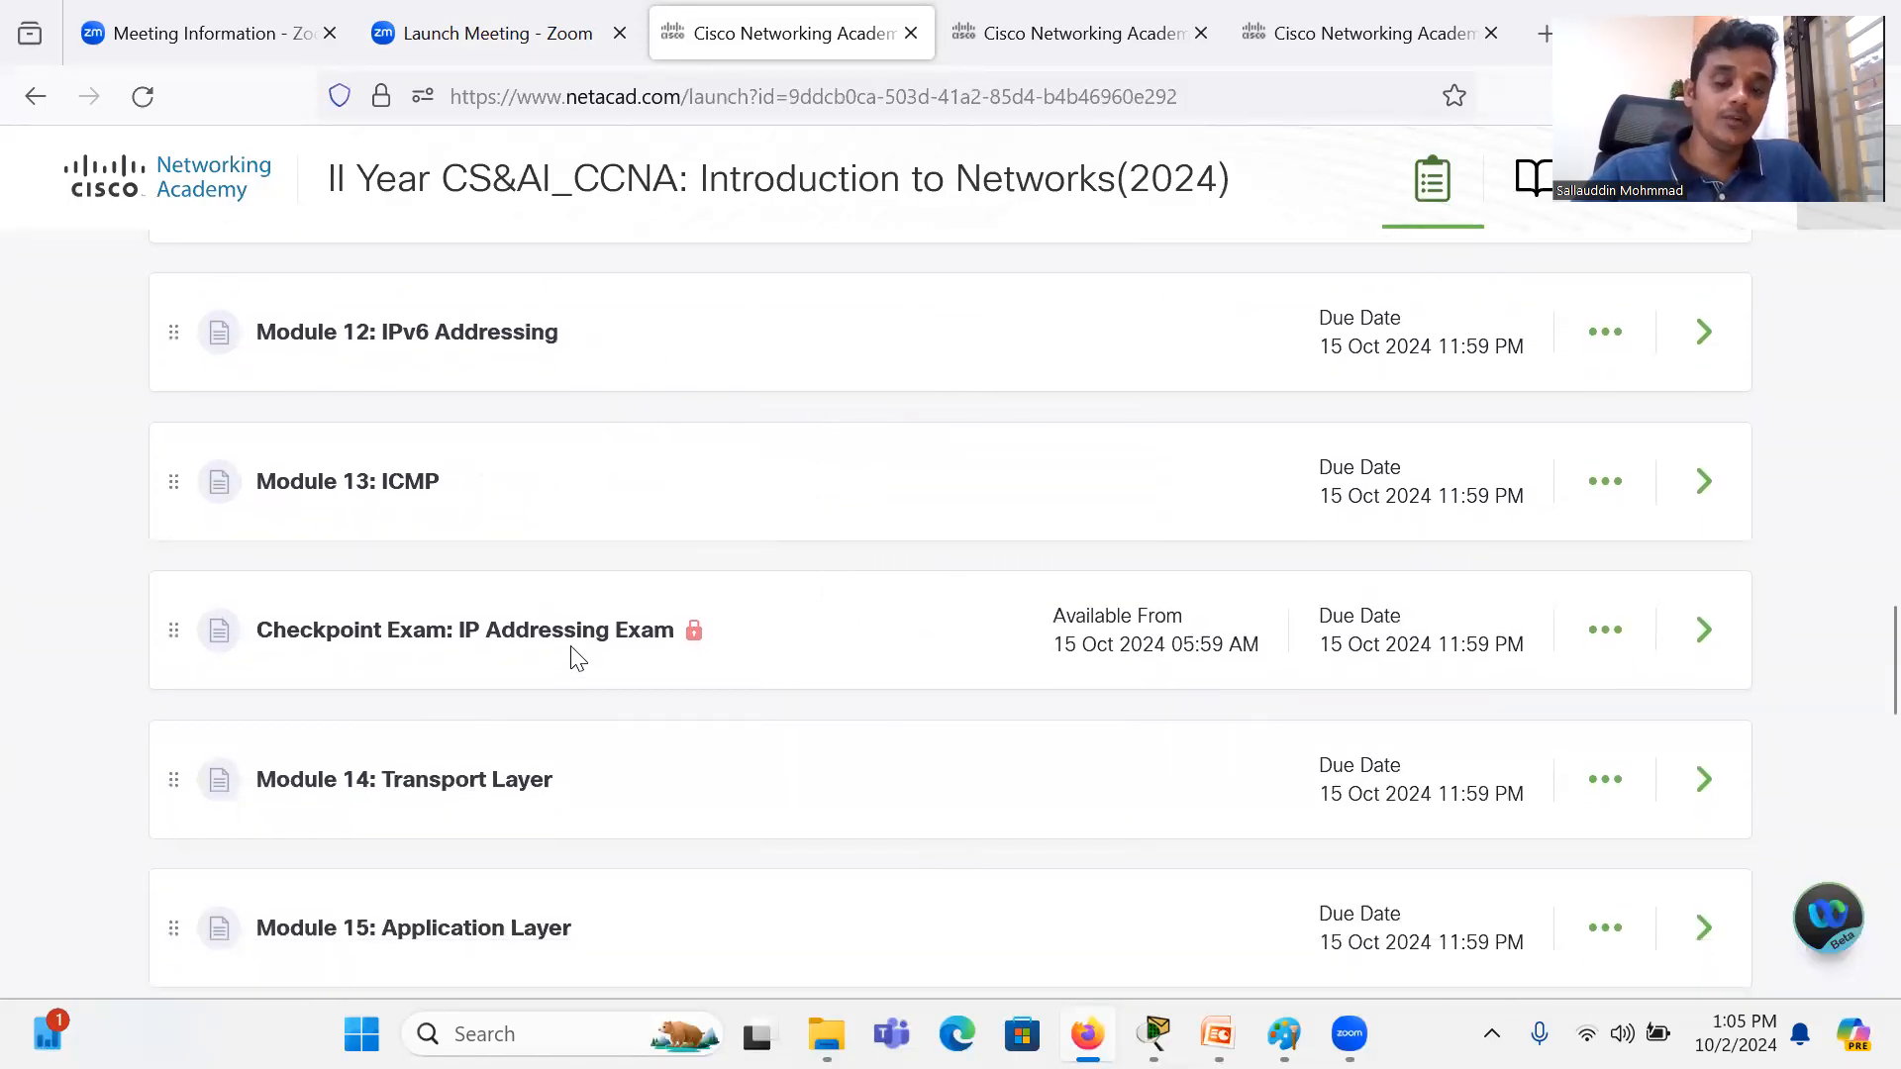
scroll(578, 659, up, 4)
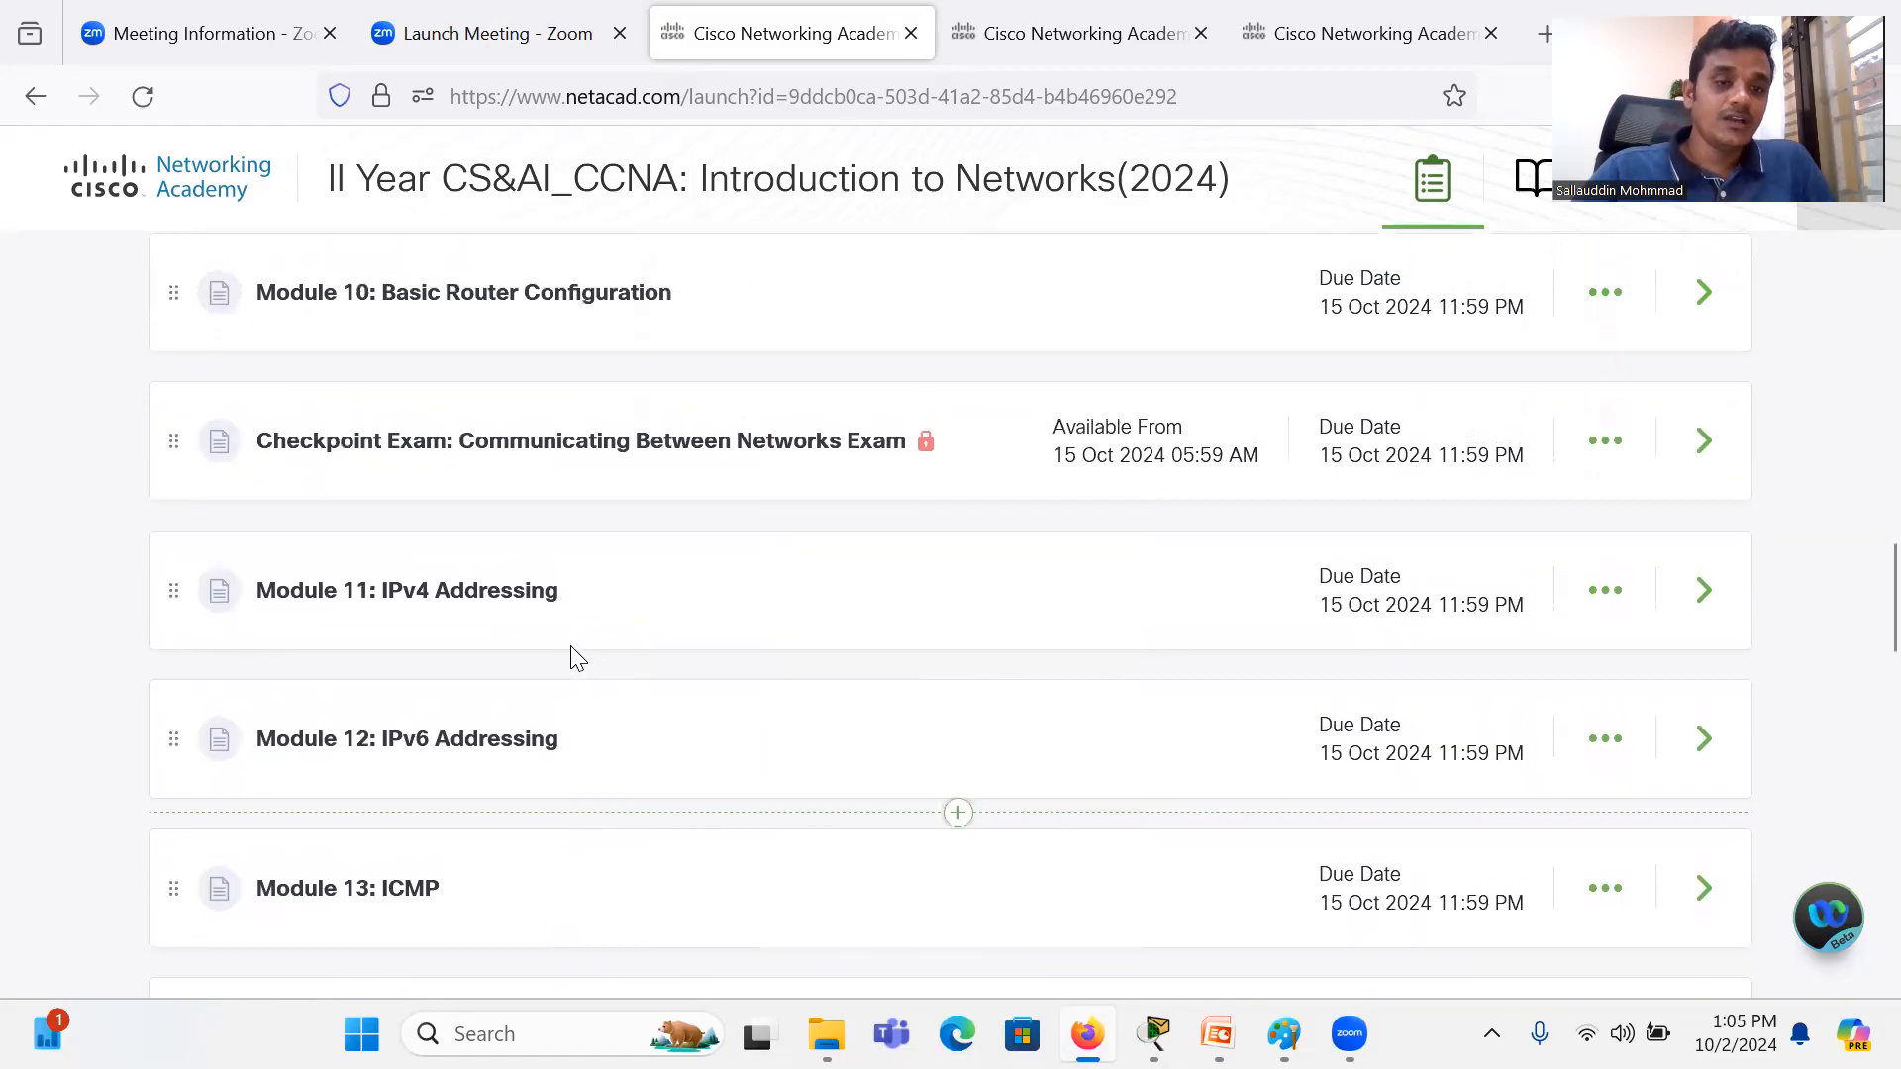
scroll(412, 931, down, 2)
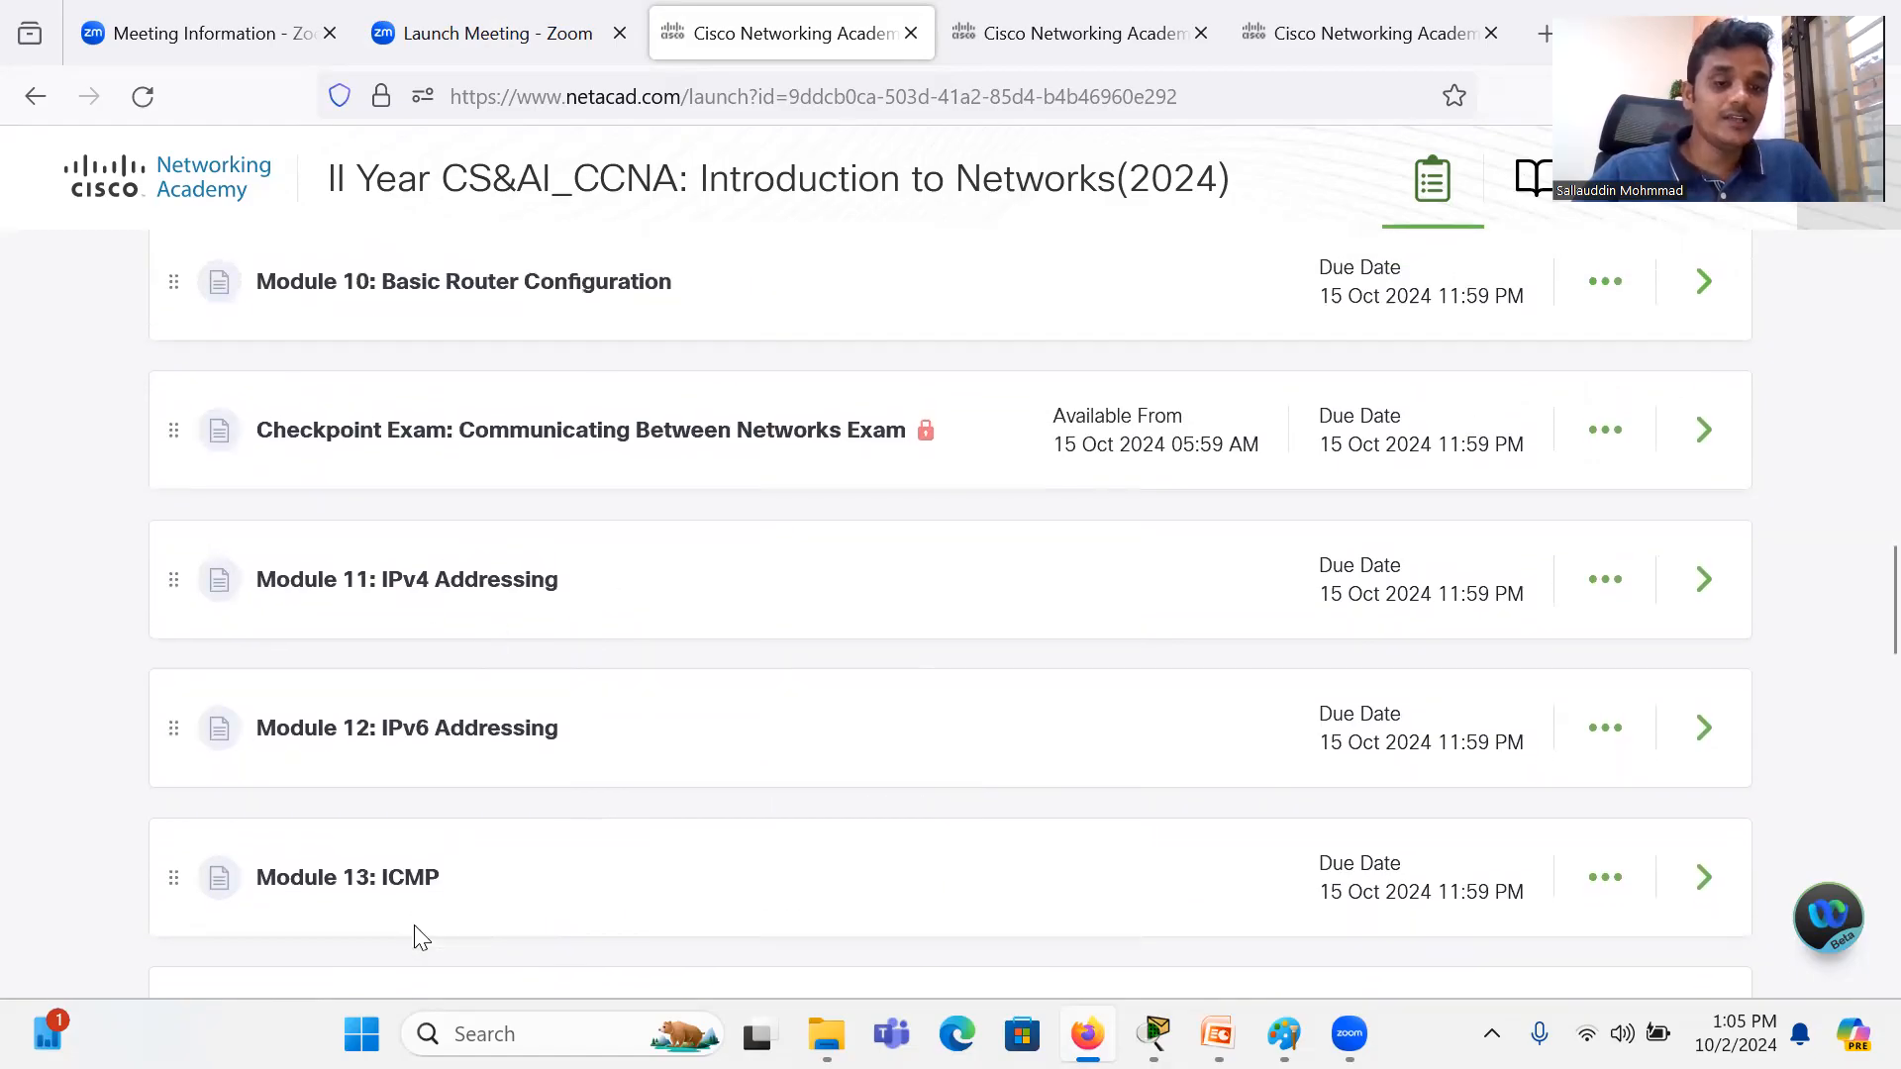
scroll(474, 776, up, 2)
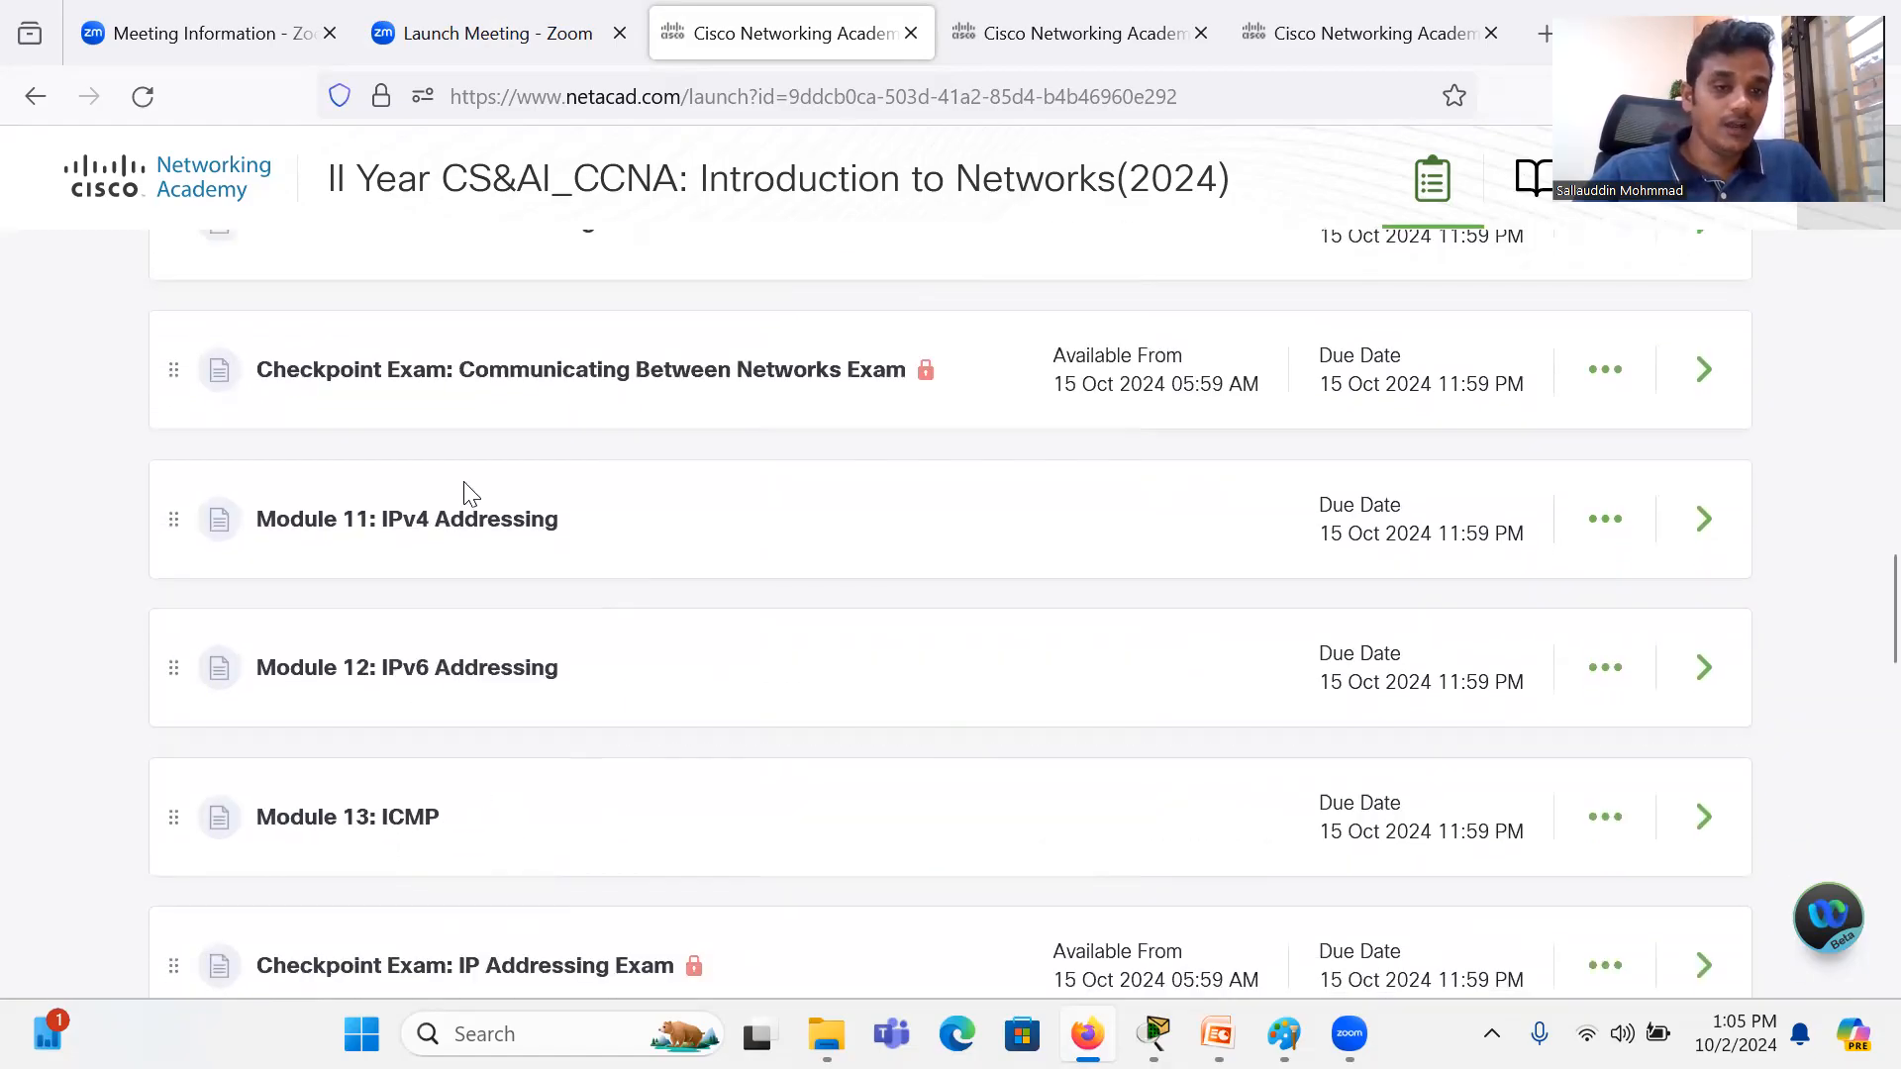
scroll(424, 822, down, 3)
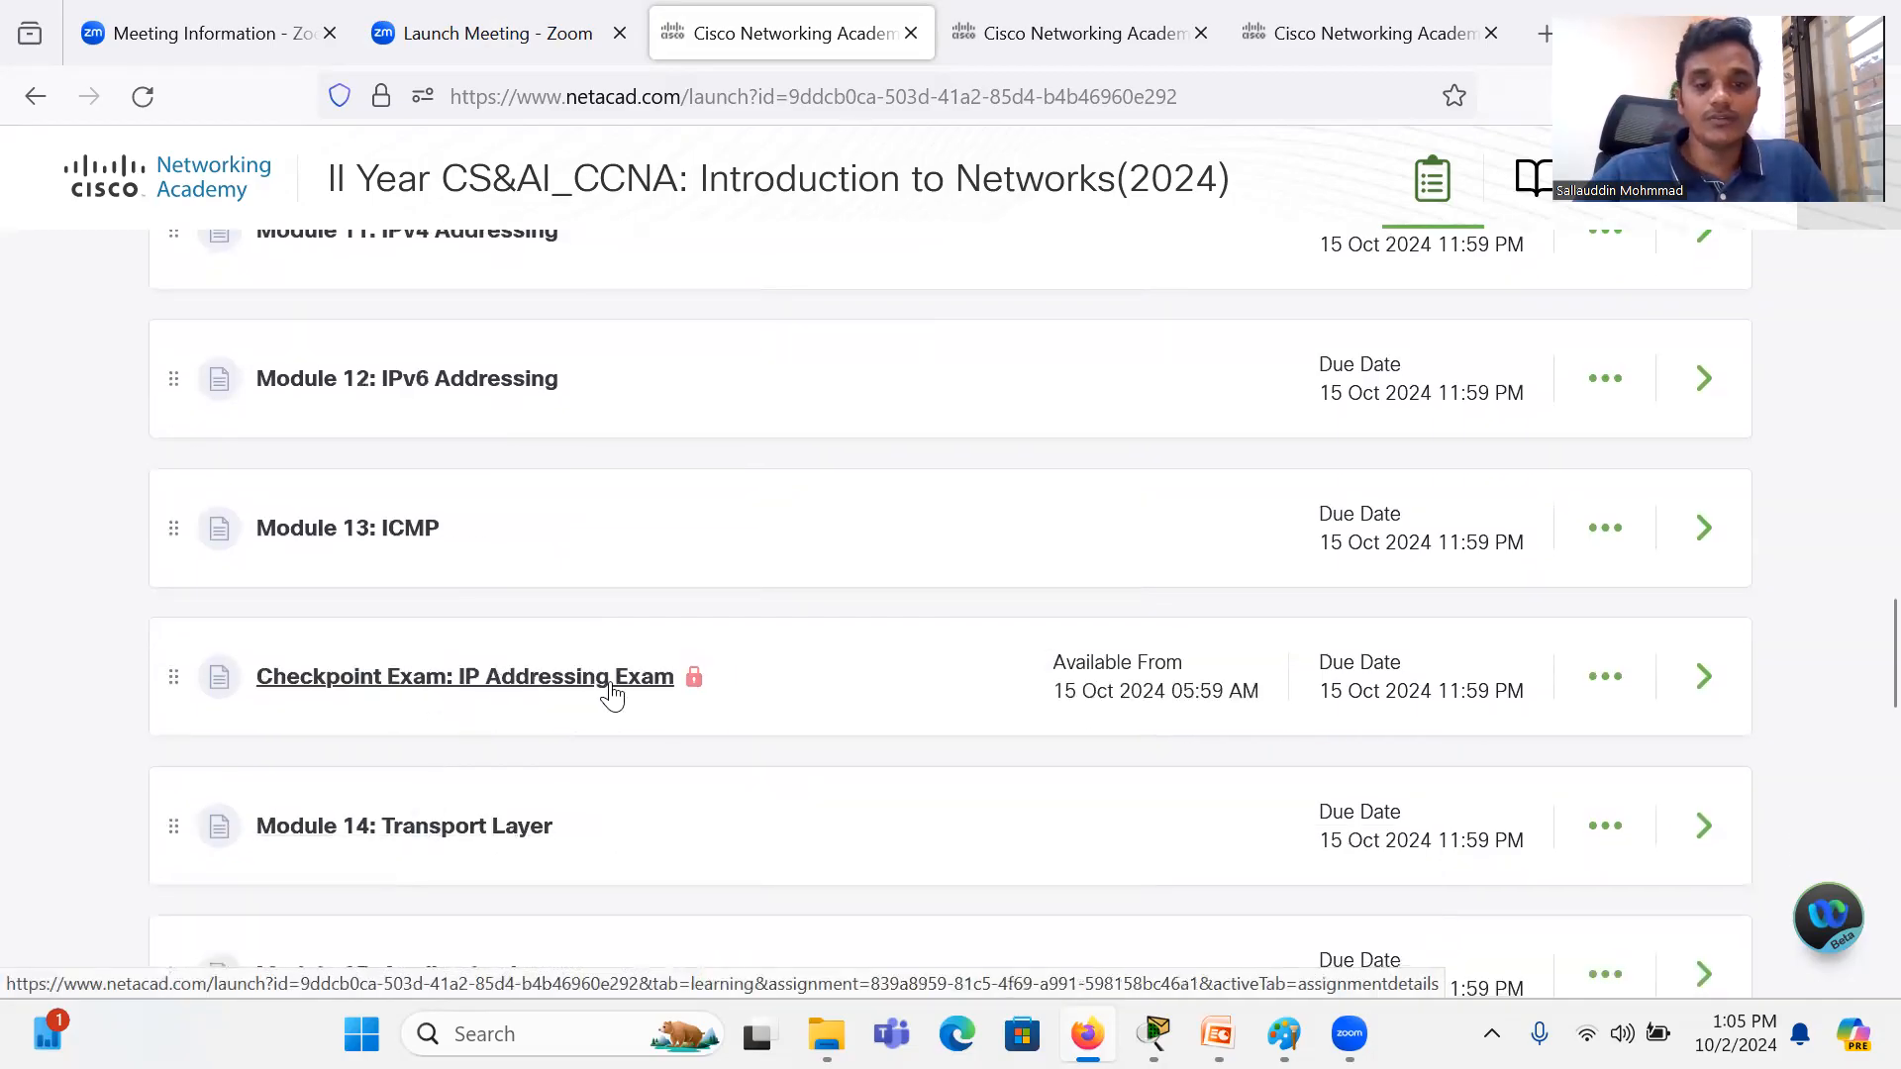
scroll(622, 697, down, 9)
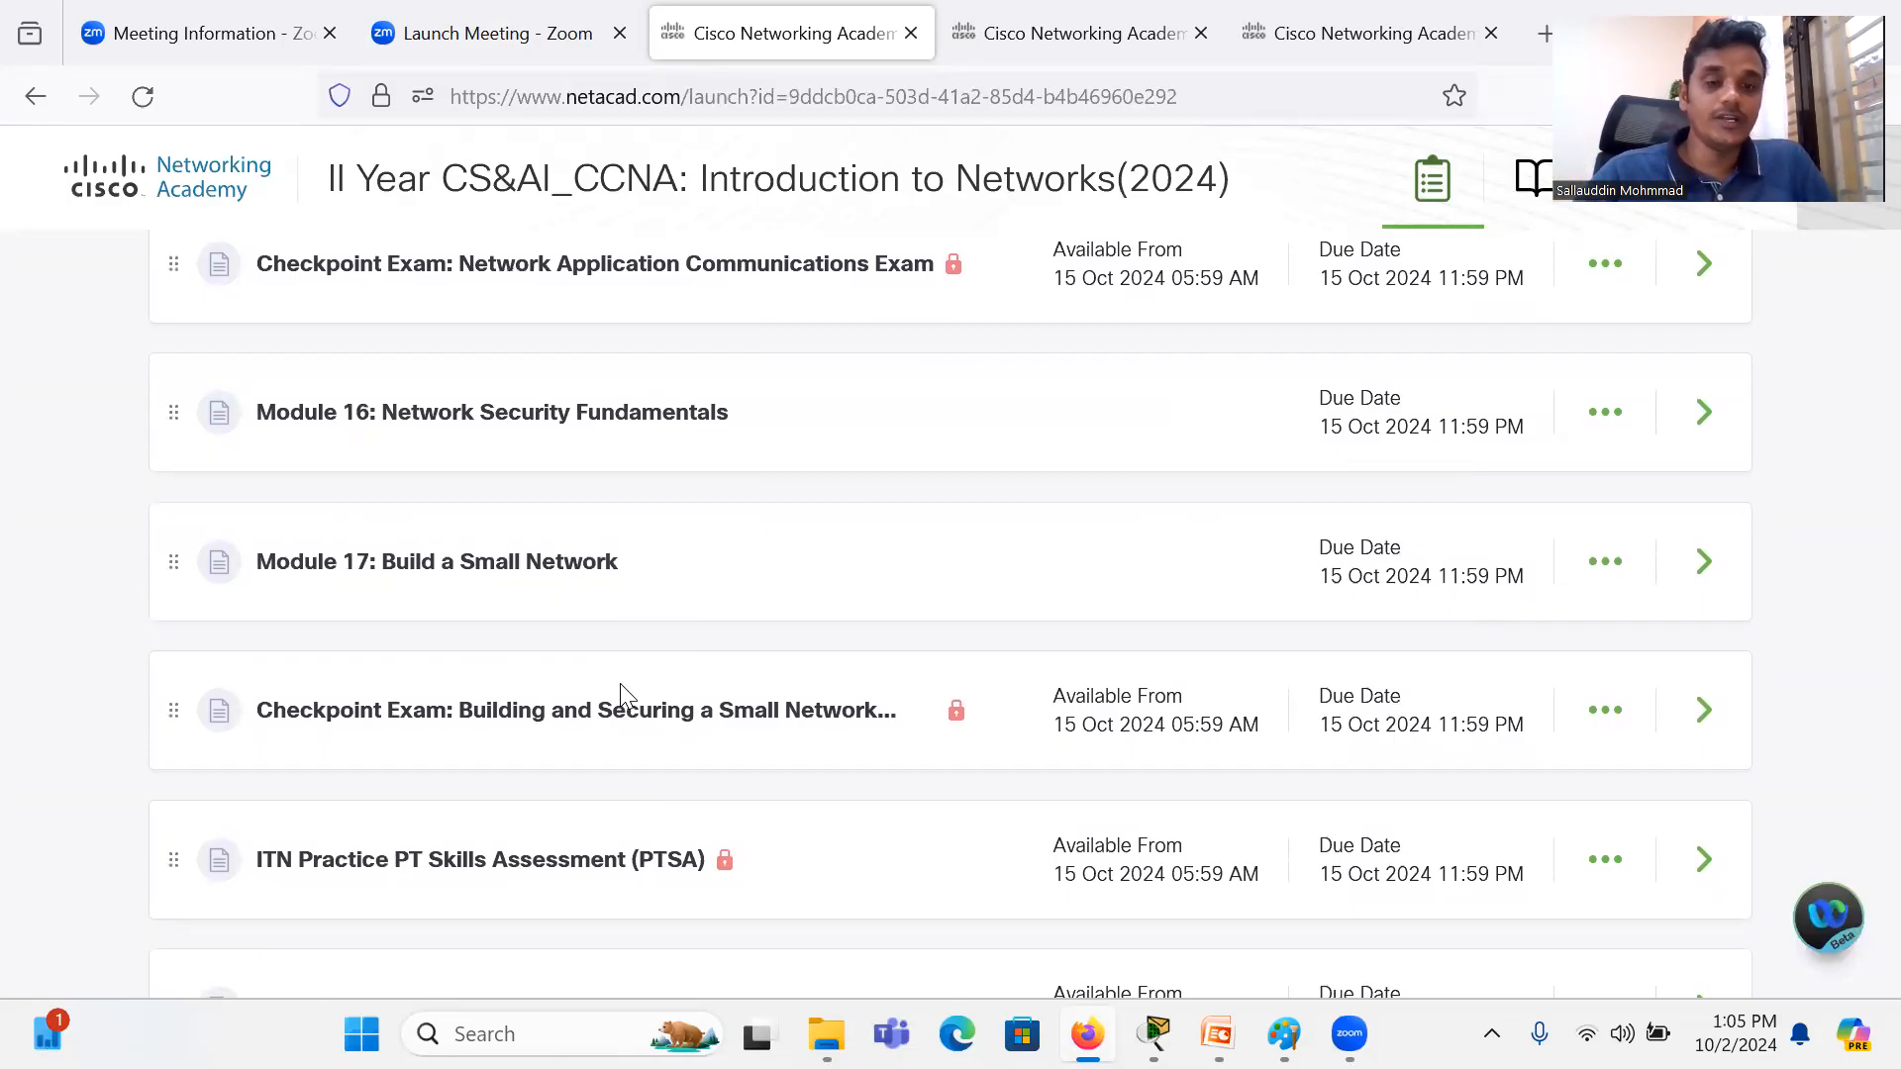
scroll(883, 730, down, 2)
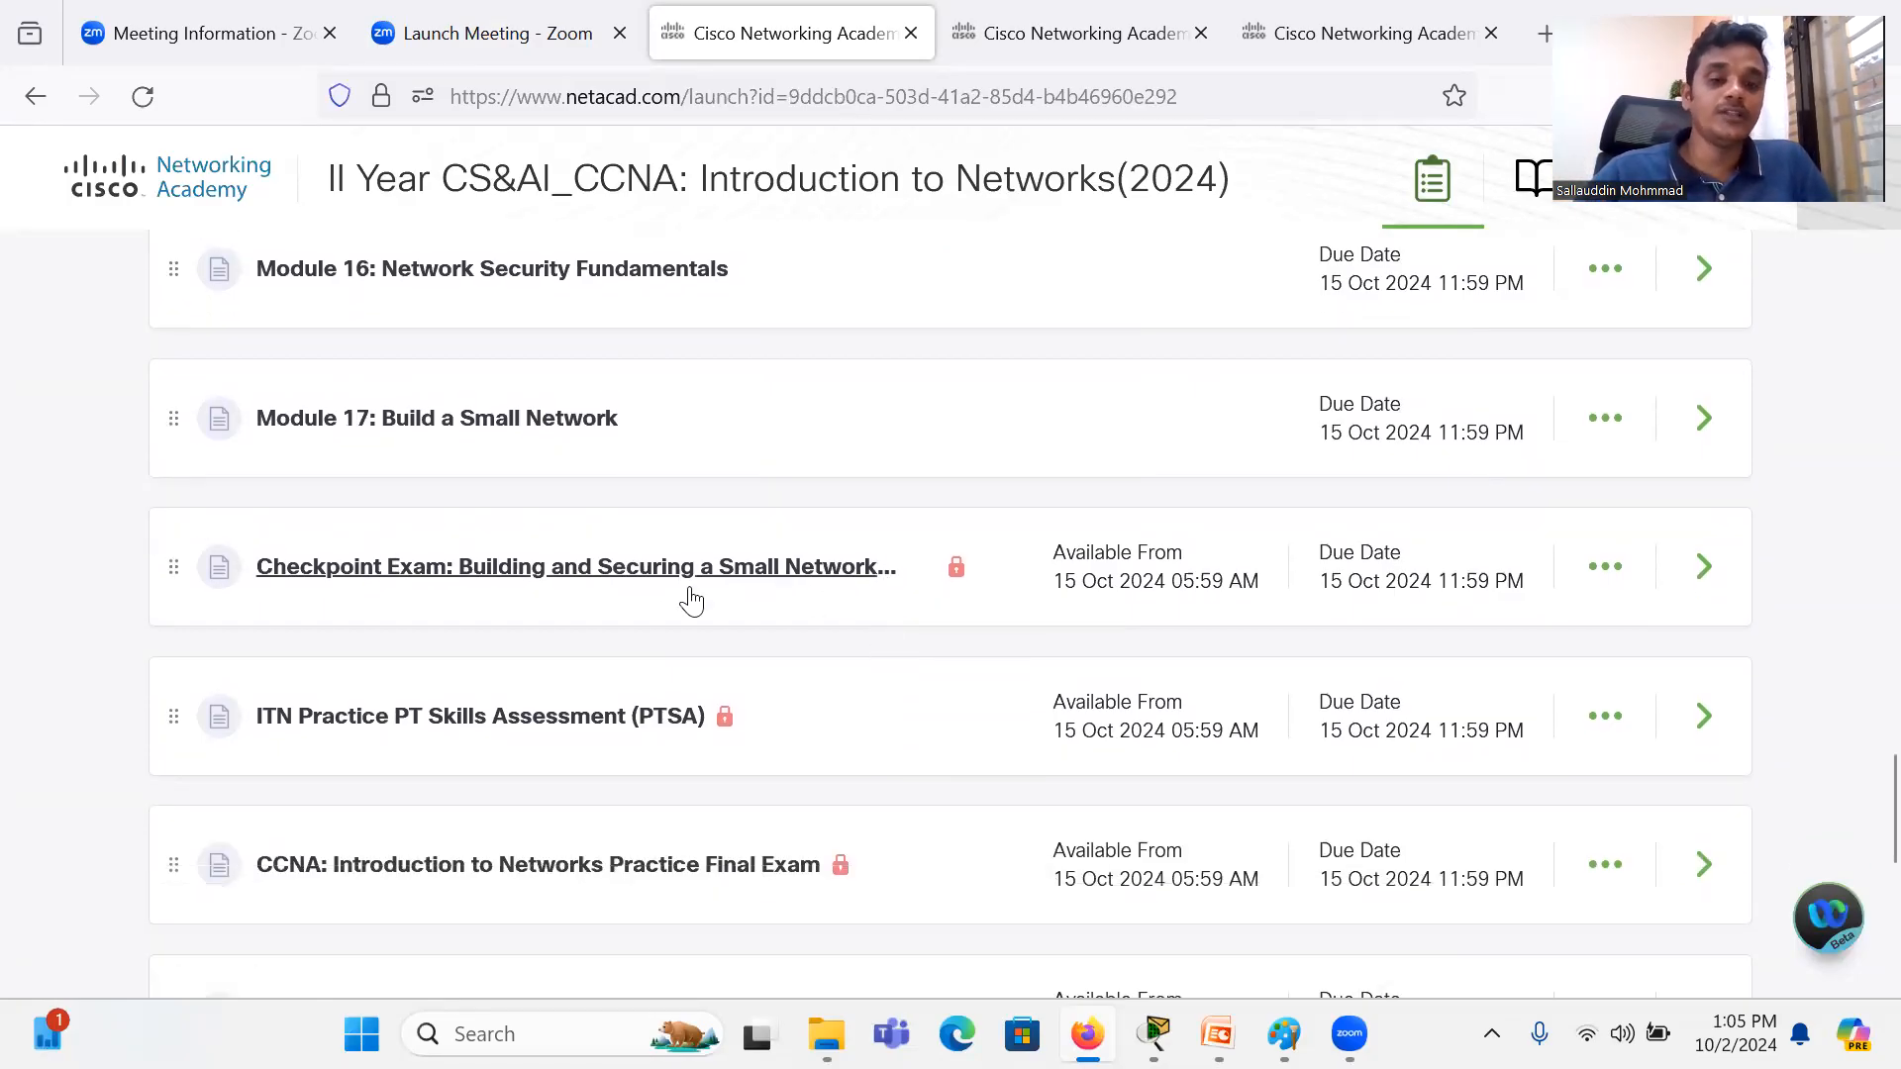
scroll(733, 844, down, 5)
scroll(738, 849, down, 1)
scroll(738, 850, up, 12)
scroll(738, 849, up, 20)
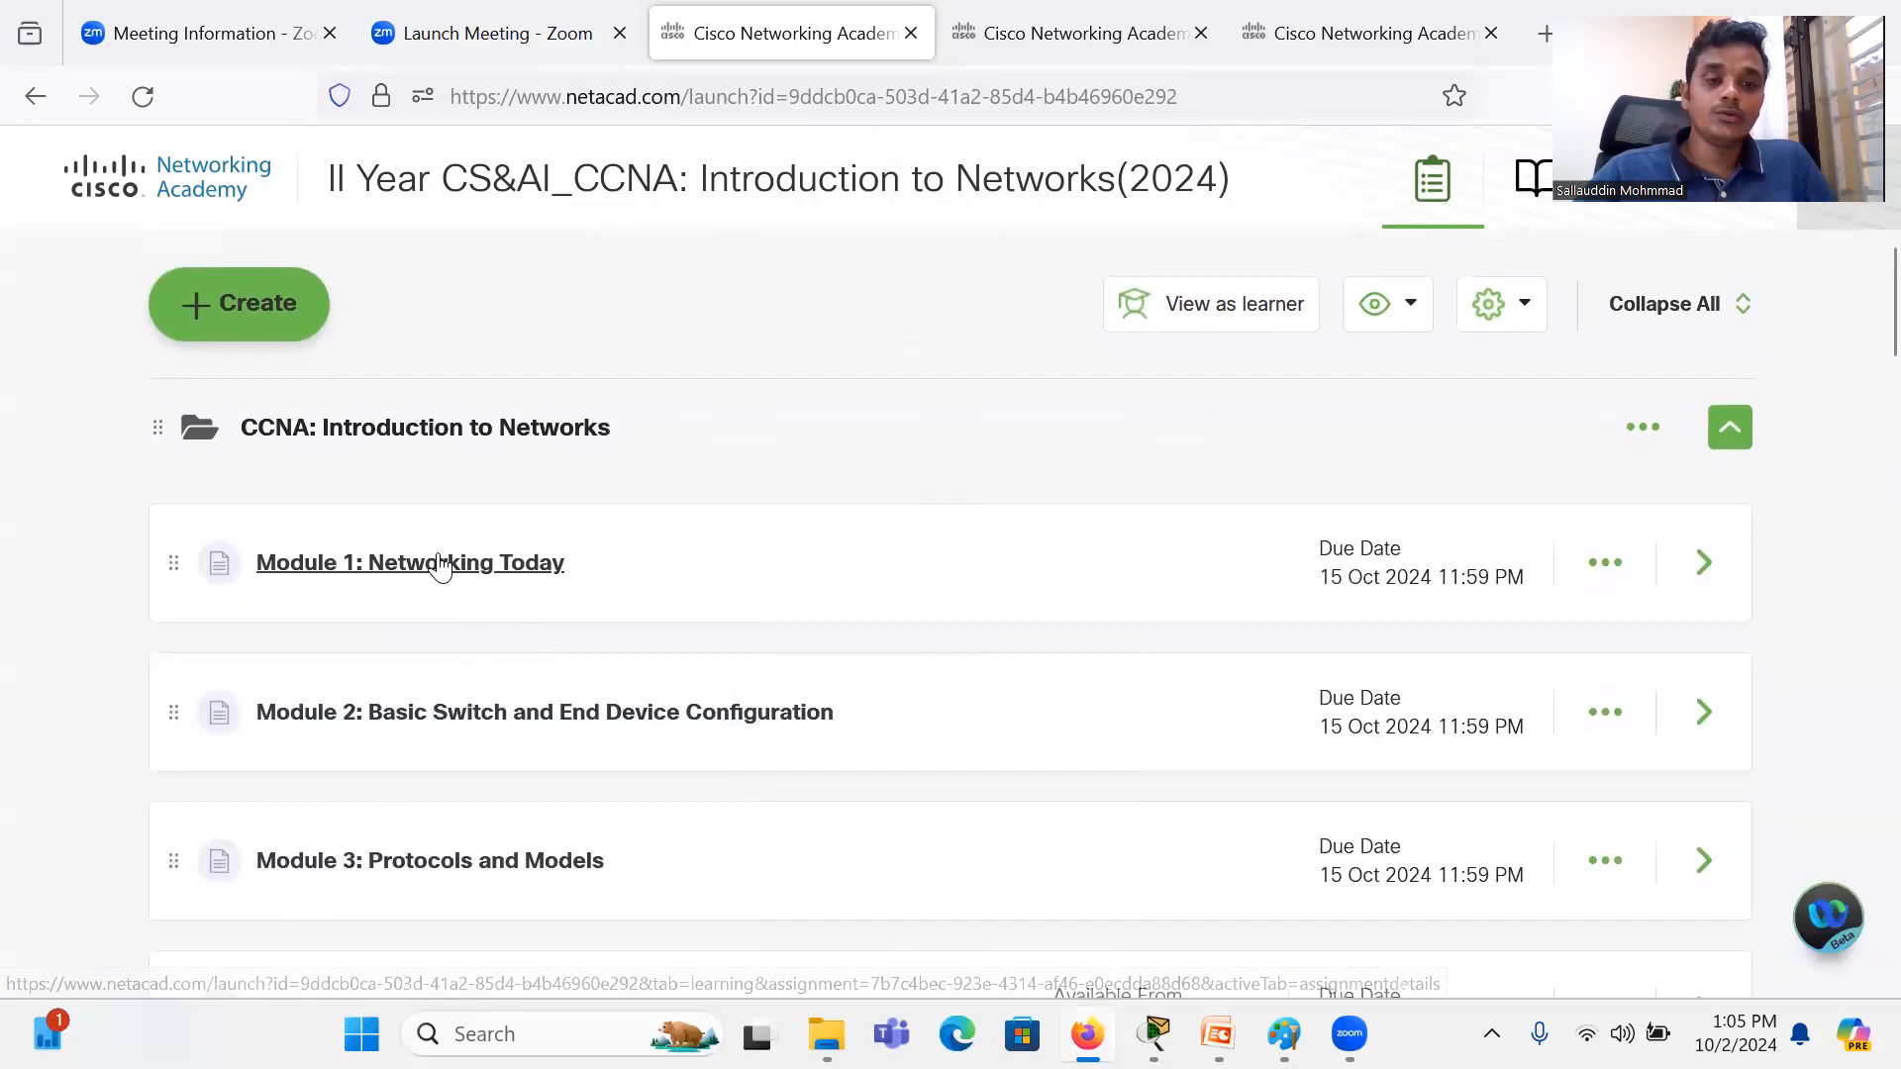
Step: Open Module 1: Networking Today and review its outline from 1.0 Introduction to 1.10 Module Practice and Quiz
click(441, 564)
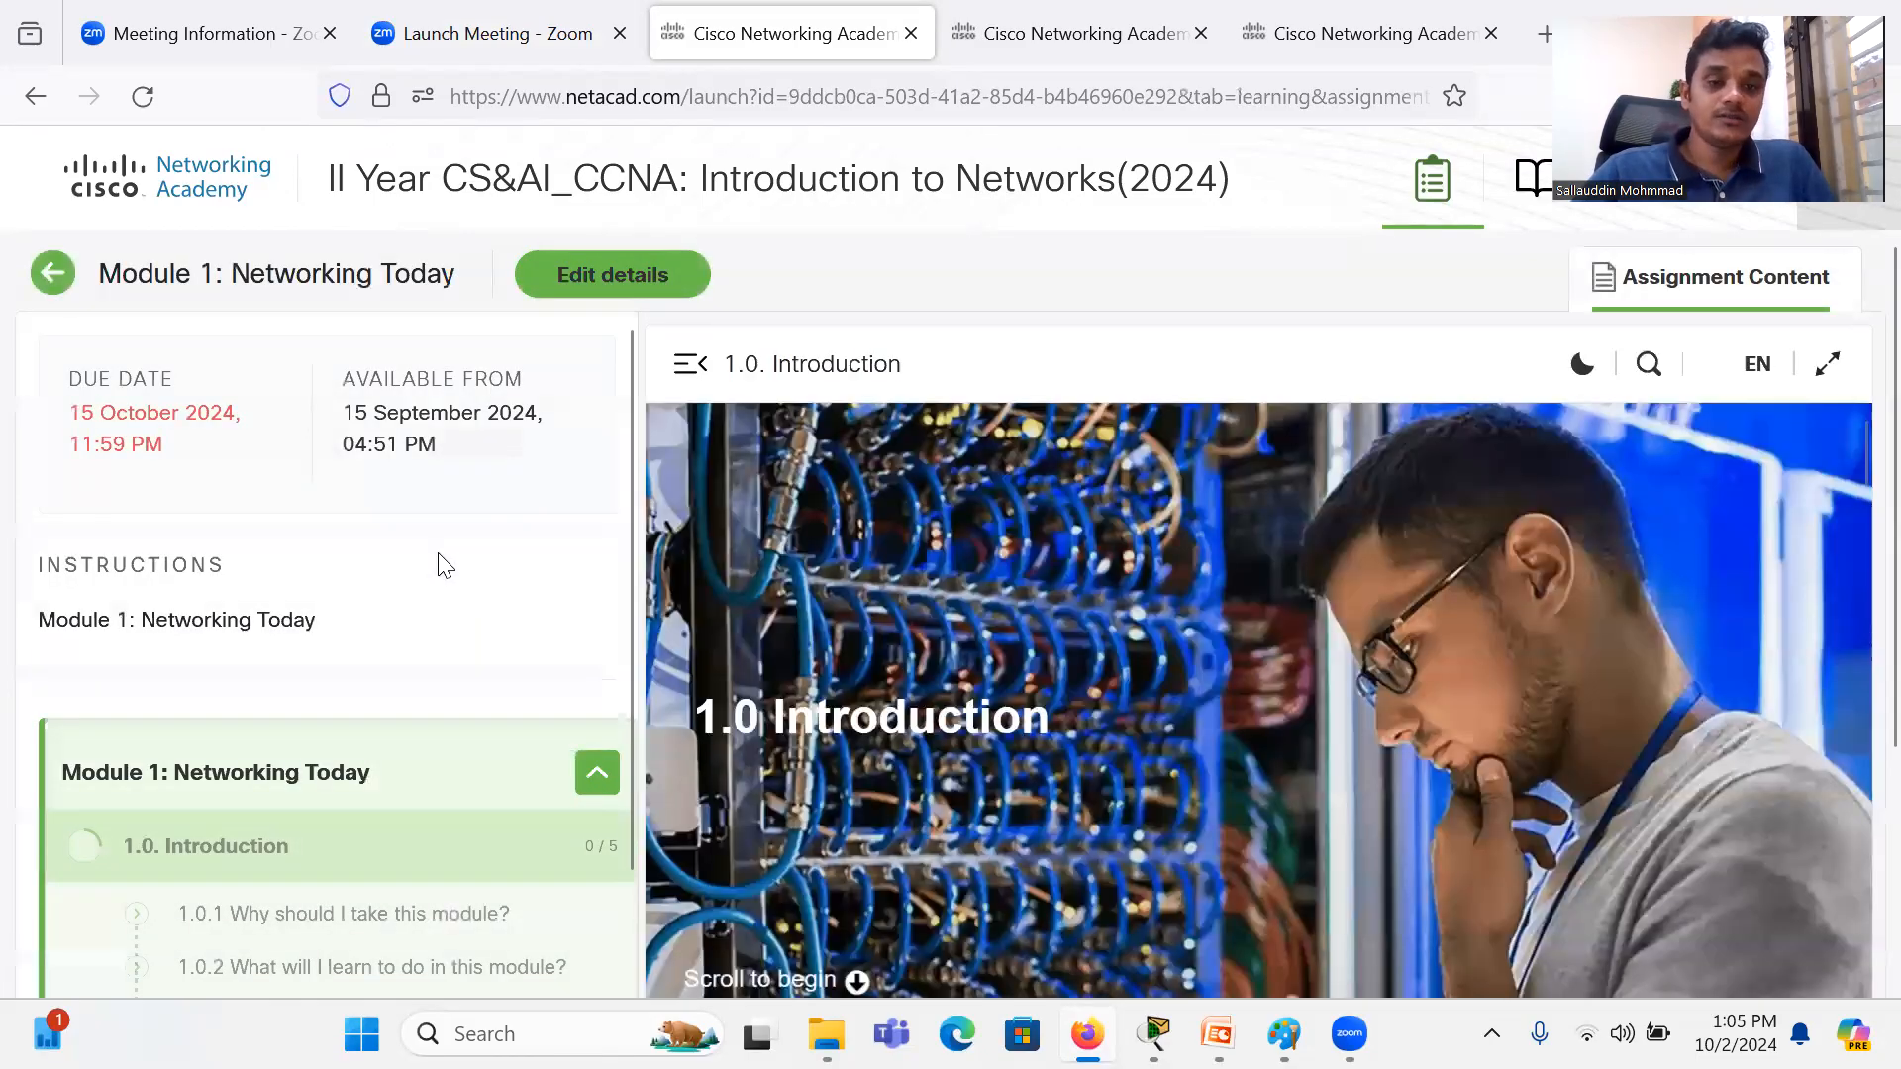
scroll(428, 688, down, 3)
scroll(427, 686, down, 4)
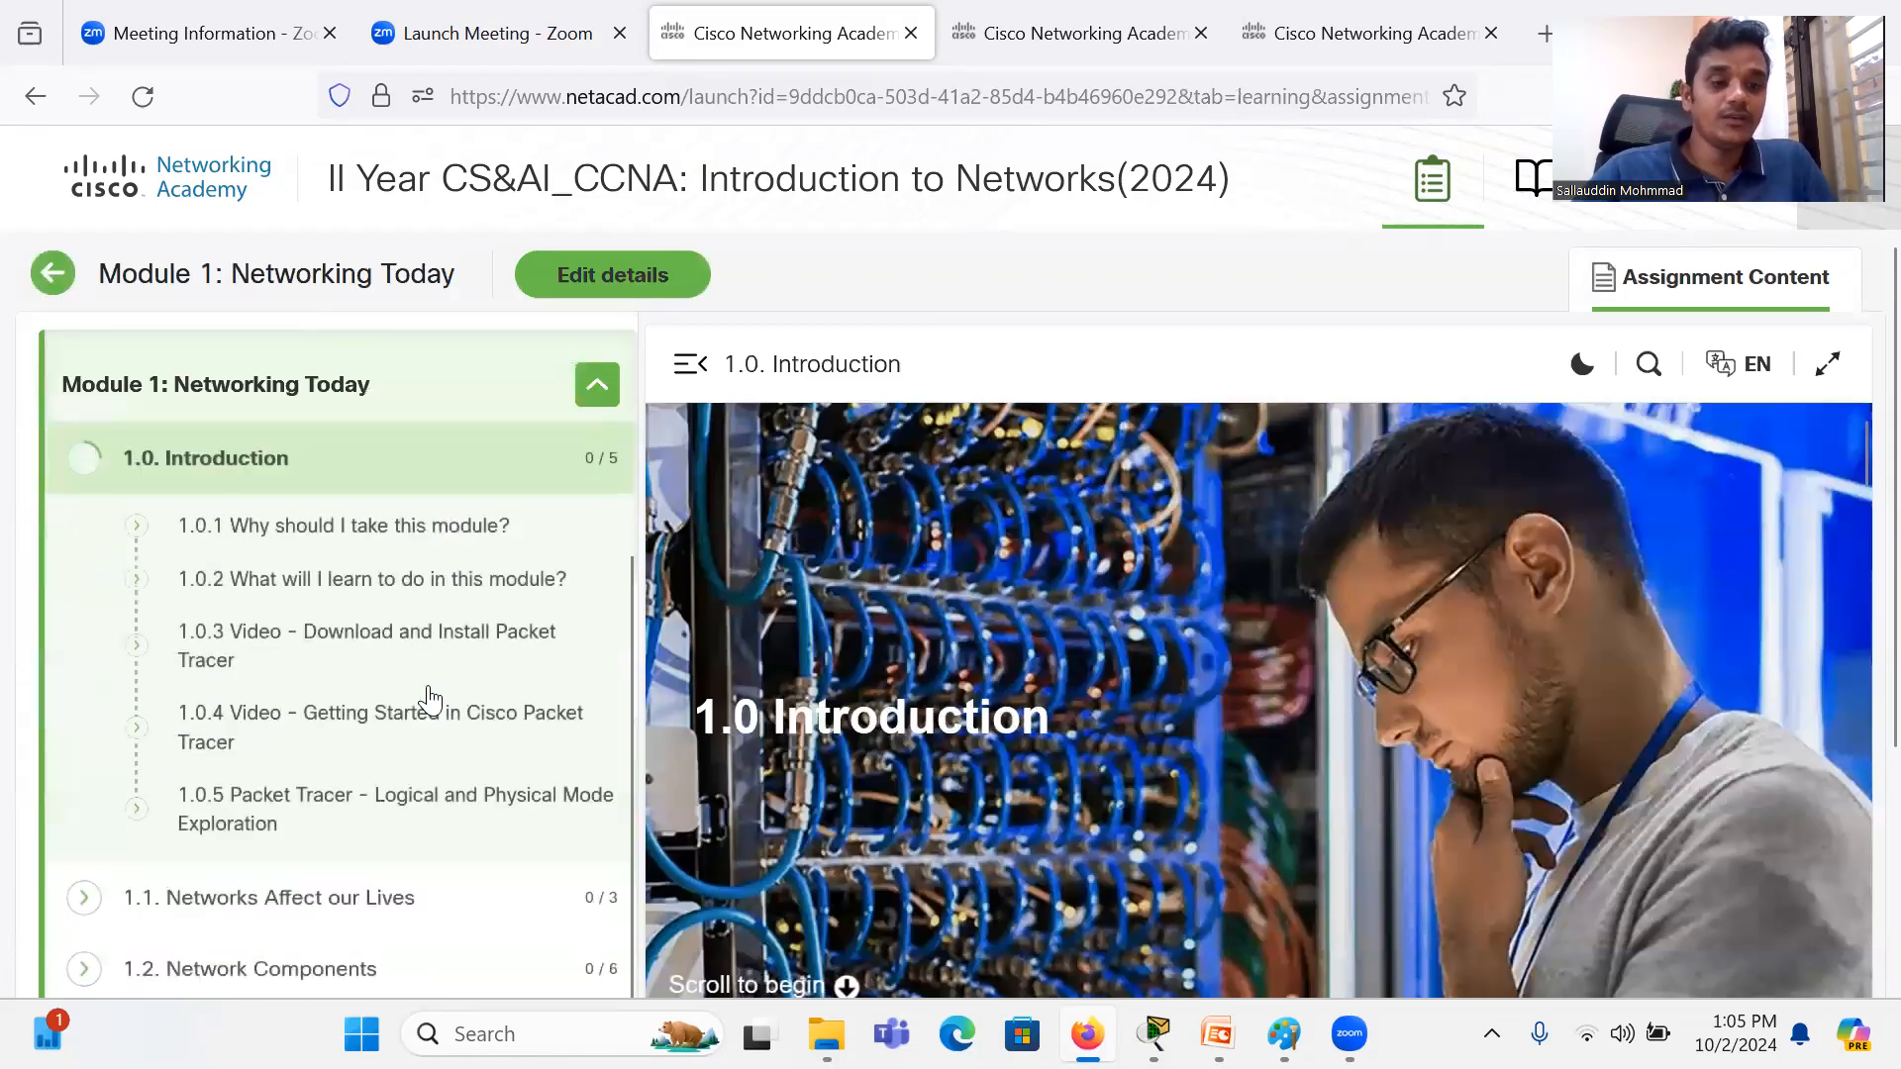
scroll(427, 687, up, 2)
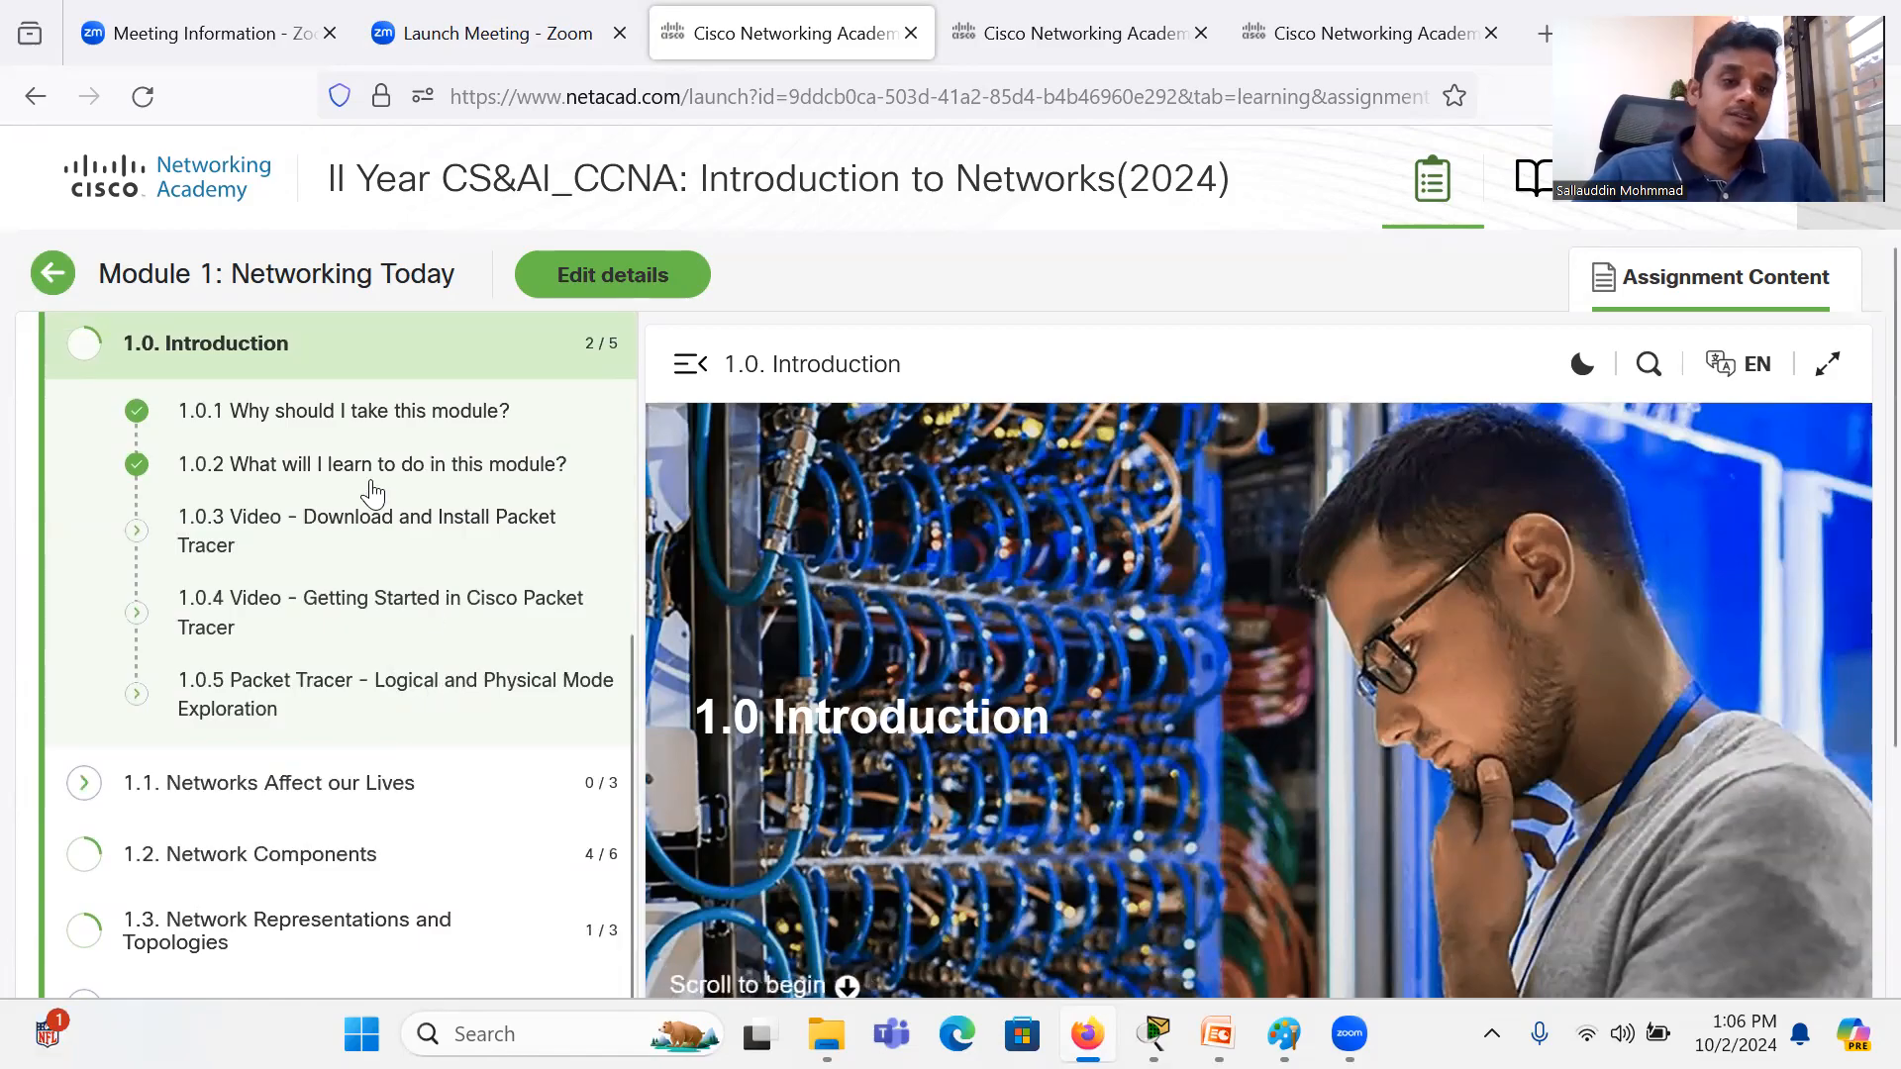
scroll(421, 535, down, 3)
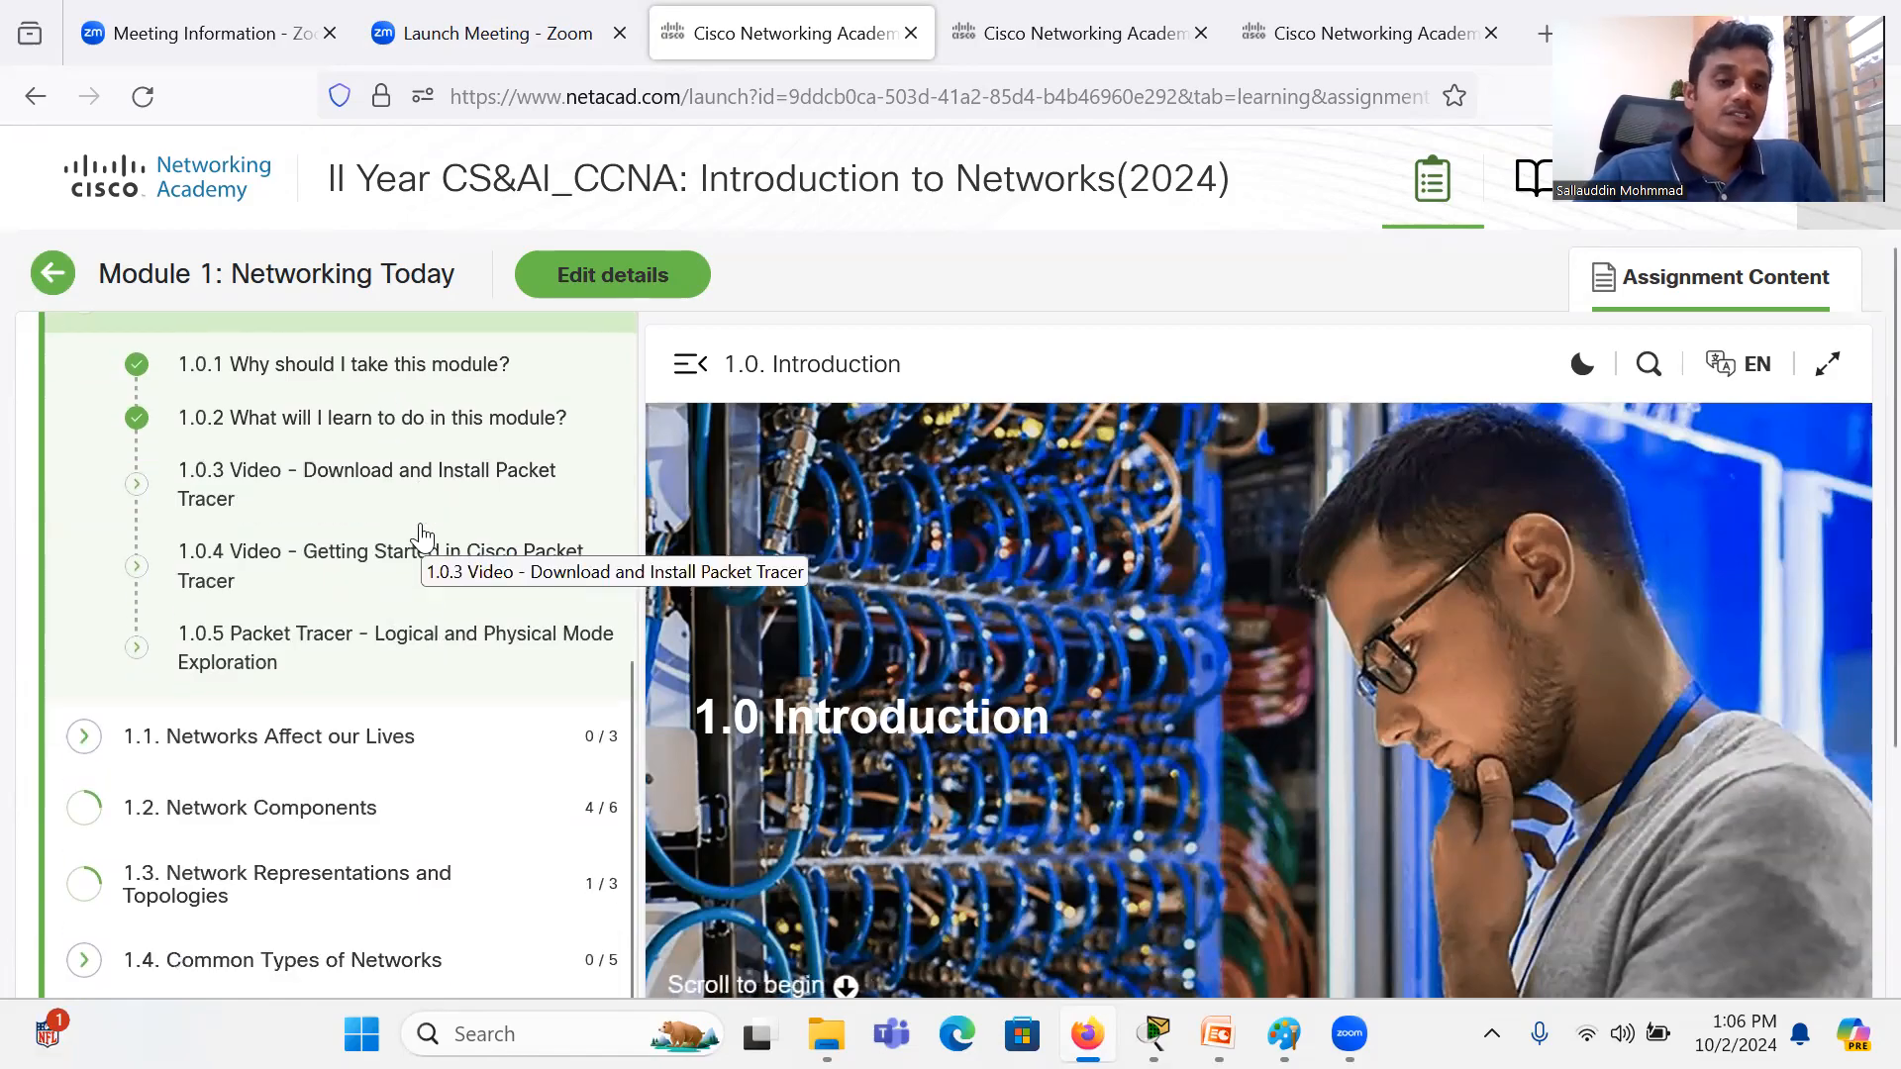
scroll(421, 535, down, 5)
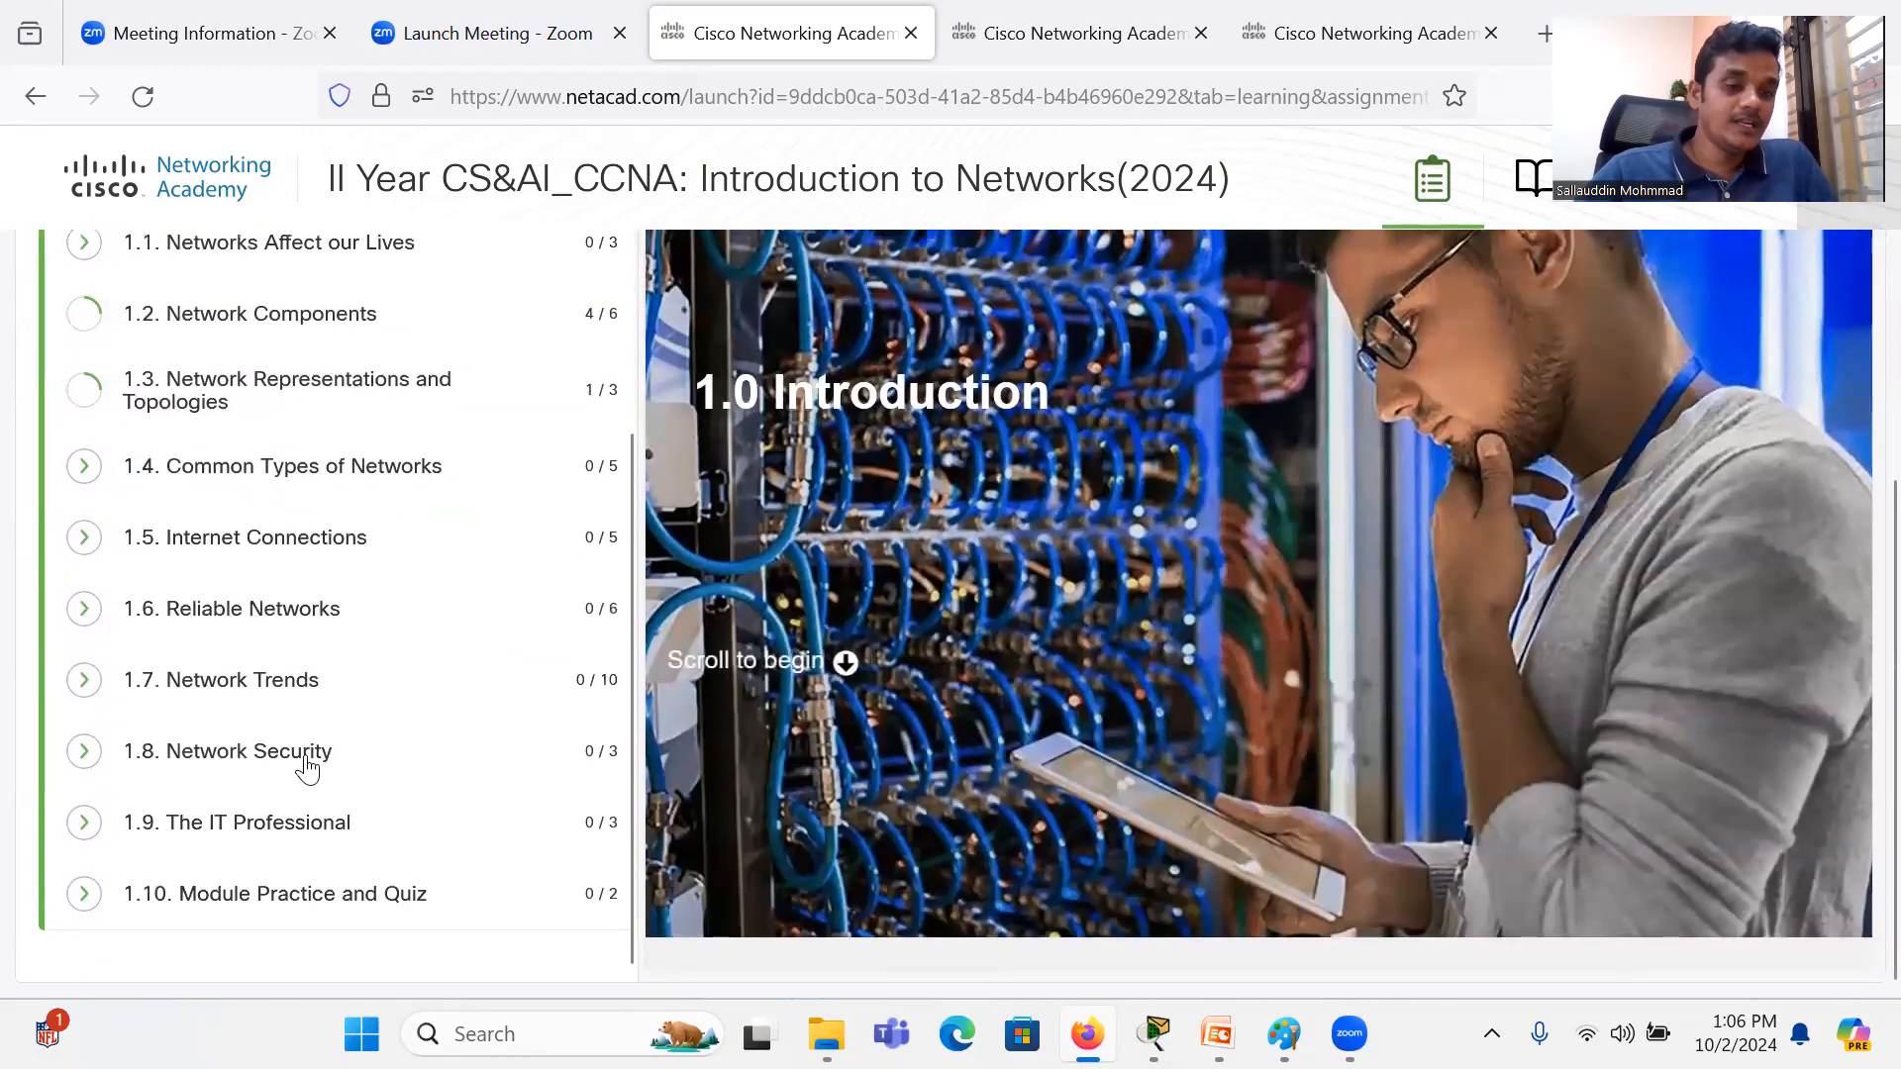
scroll(318, 792, up, 8)
scroll(307, 693, up, 3)
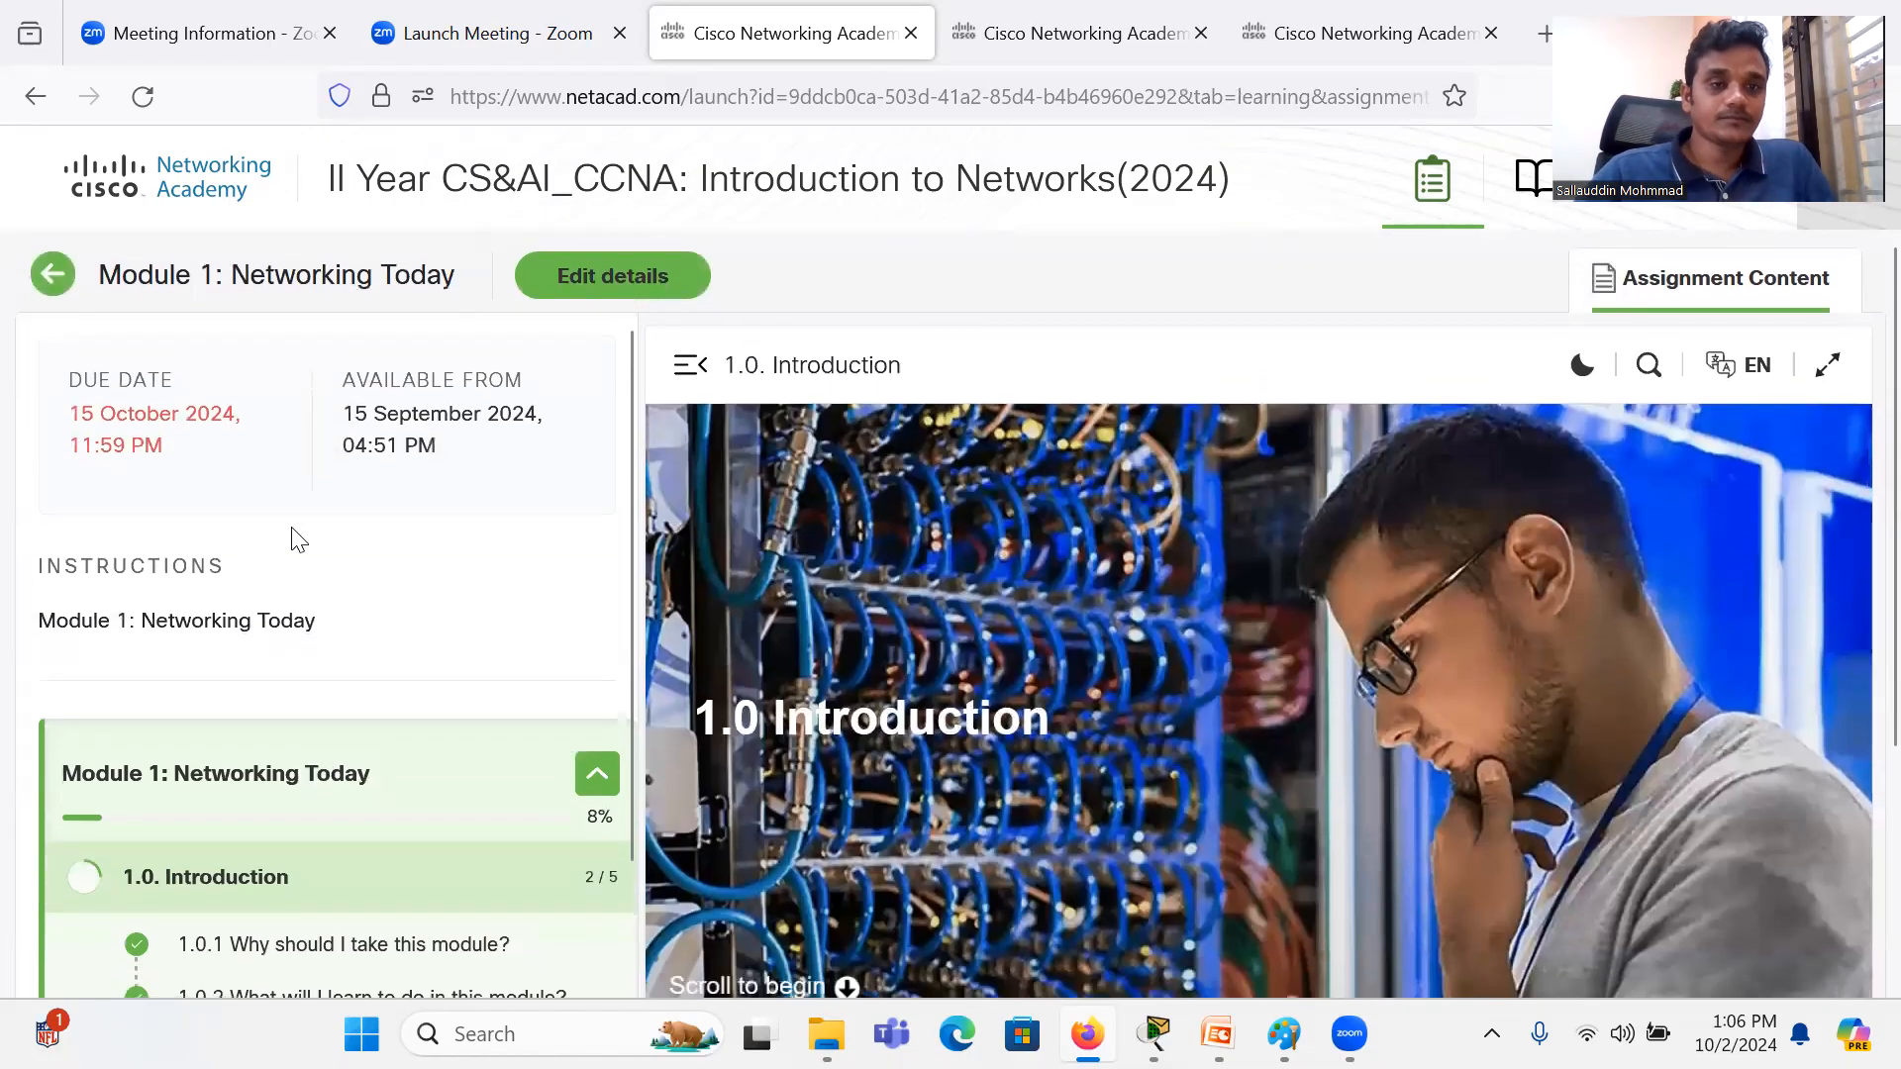
Step: Return to the module list, open Module 2: Basic Switch and End Device Configuration, and review its section outline
click(60, 291)
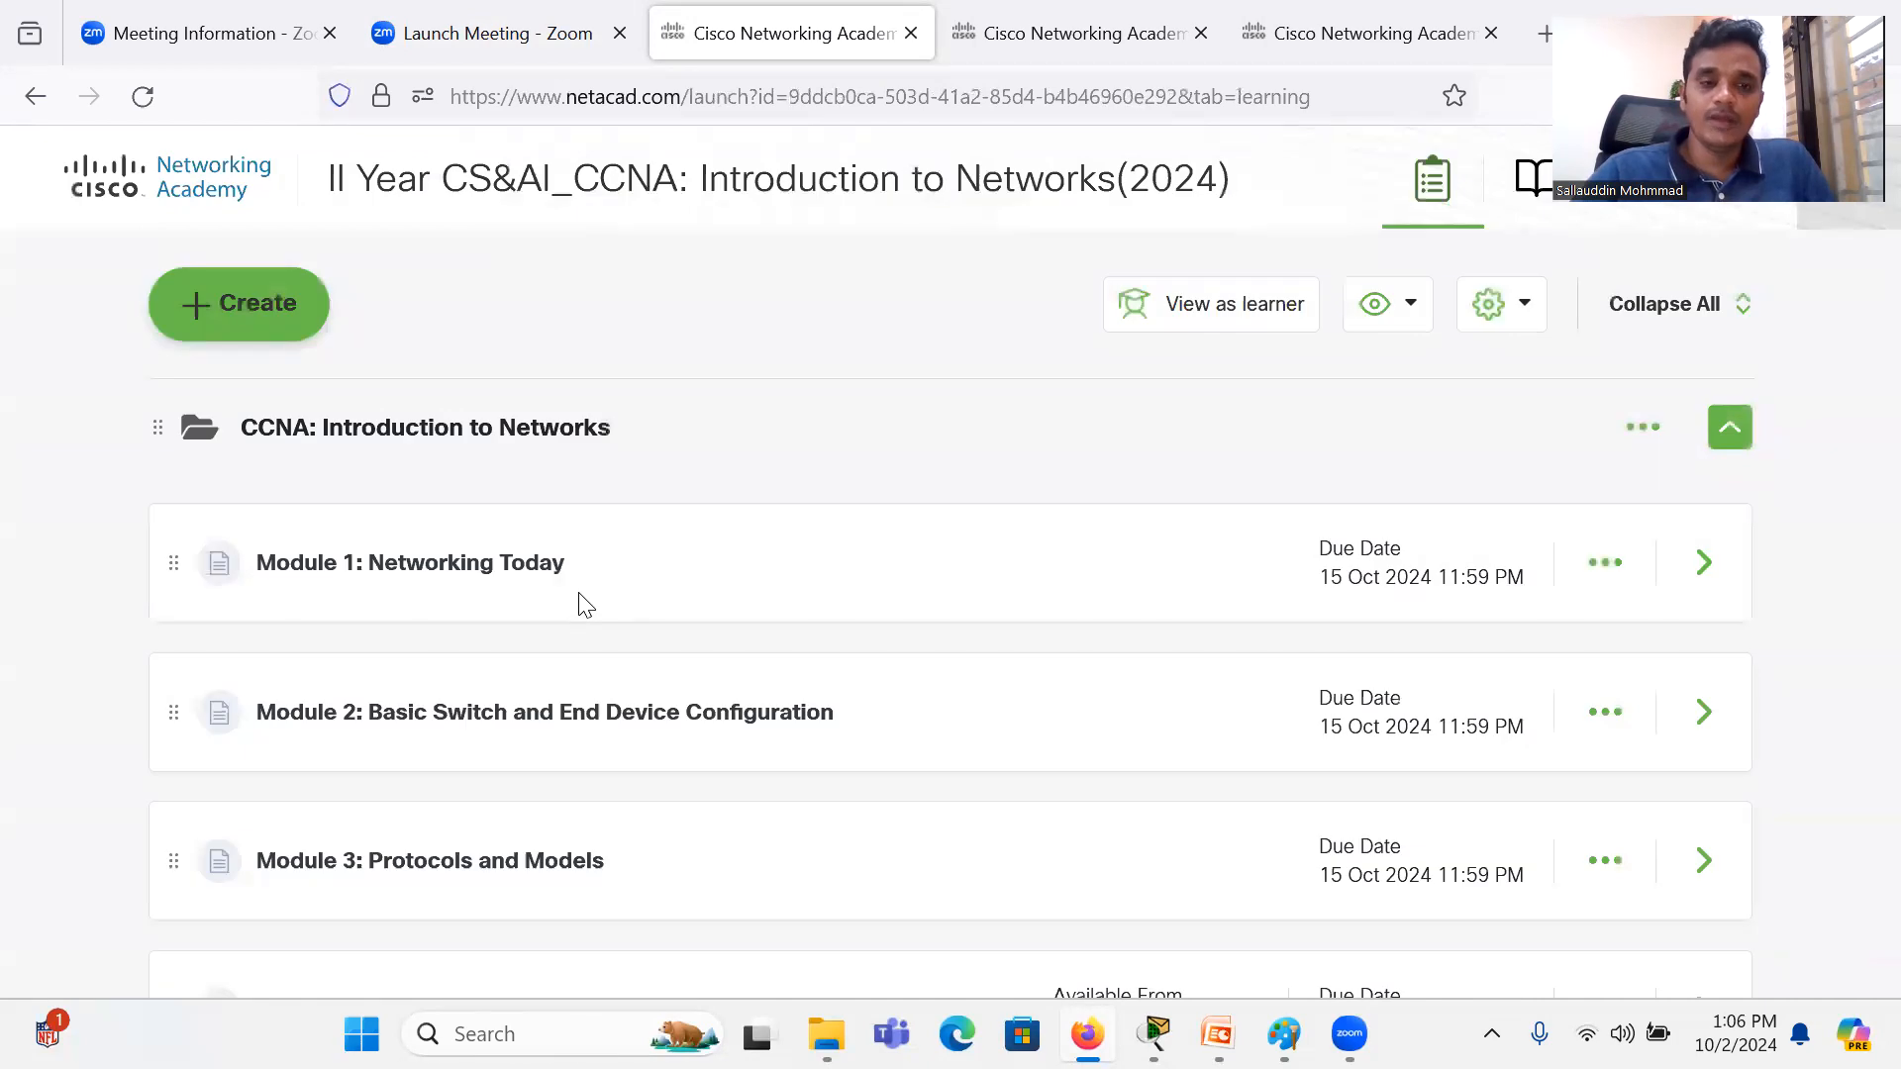
scroll(594, 594, down, 2)
click(592, 516)
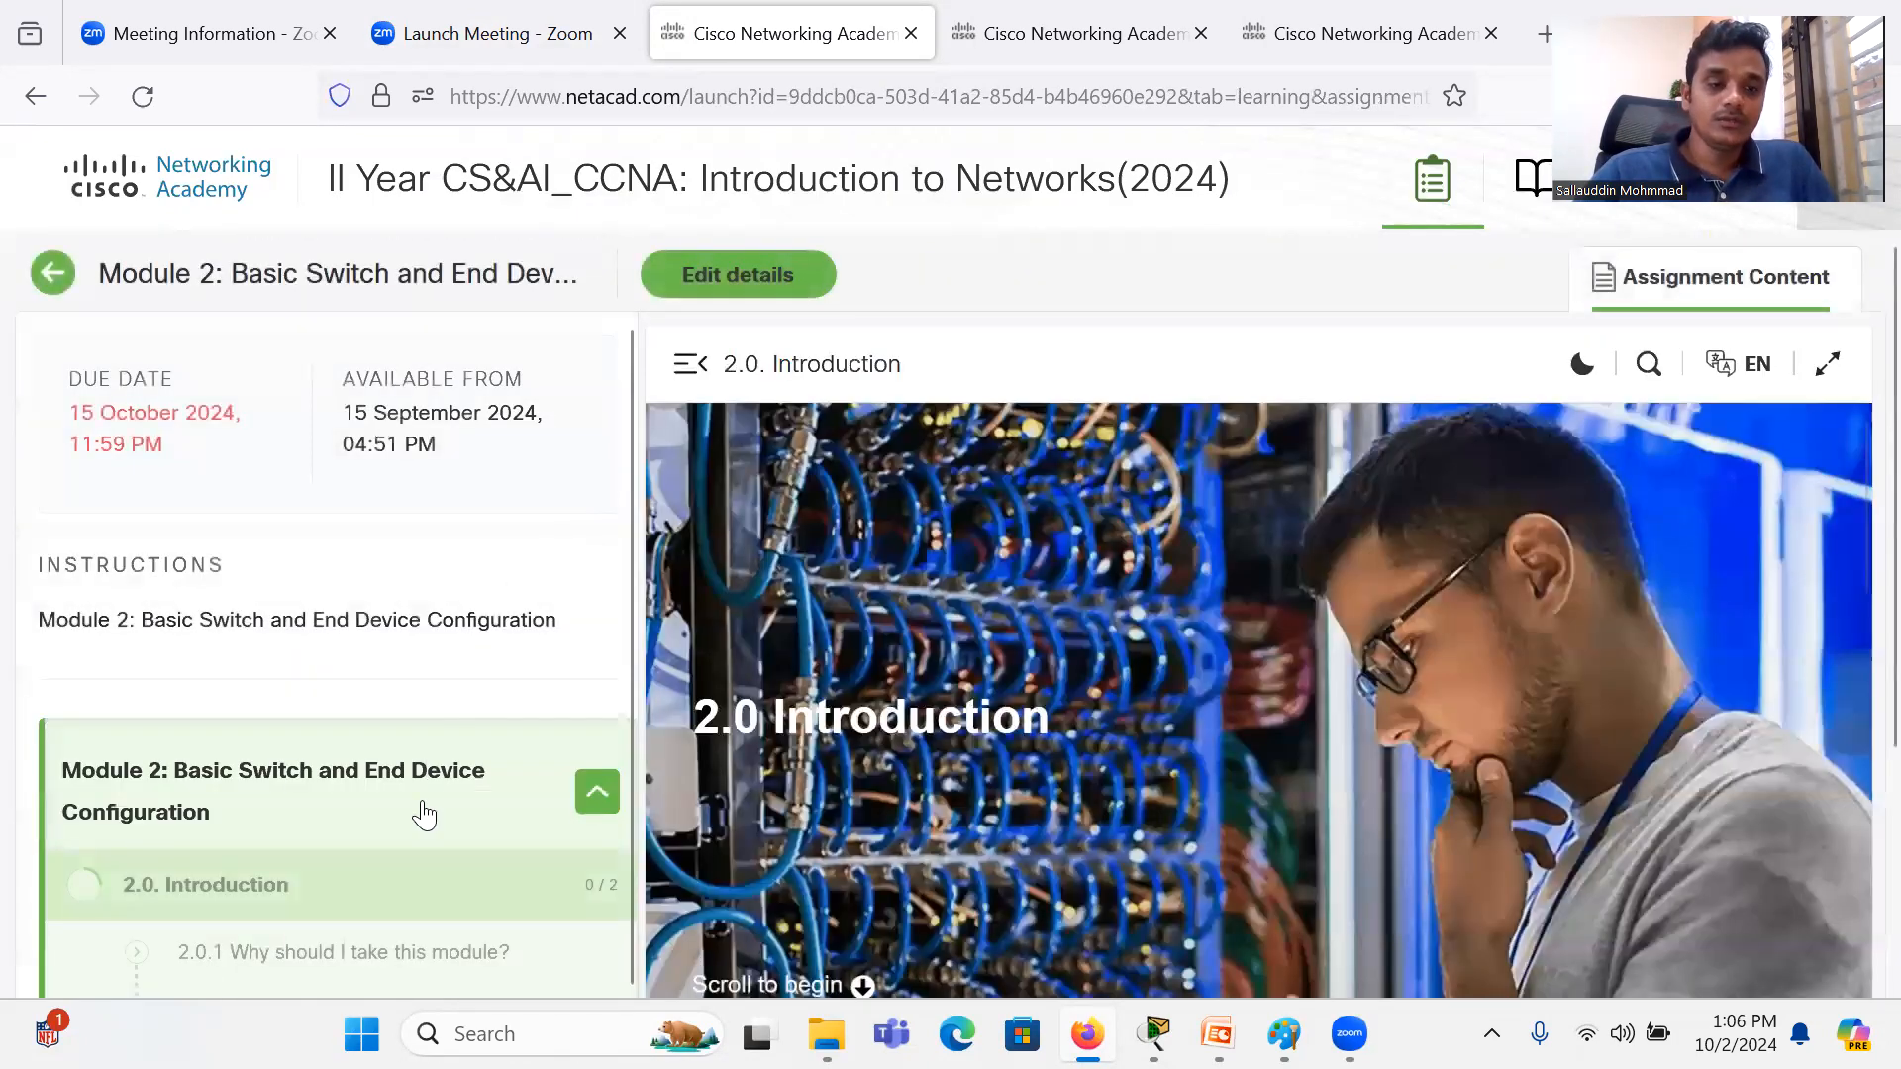
scroll(422, 810, down, 2)
scroll(421, 802, down, 3)
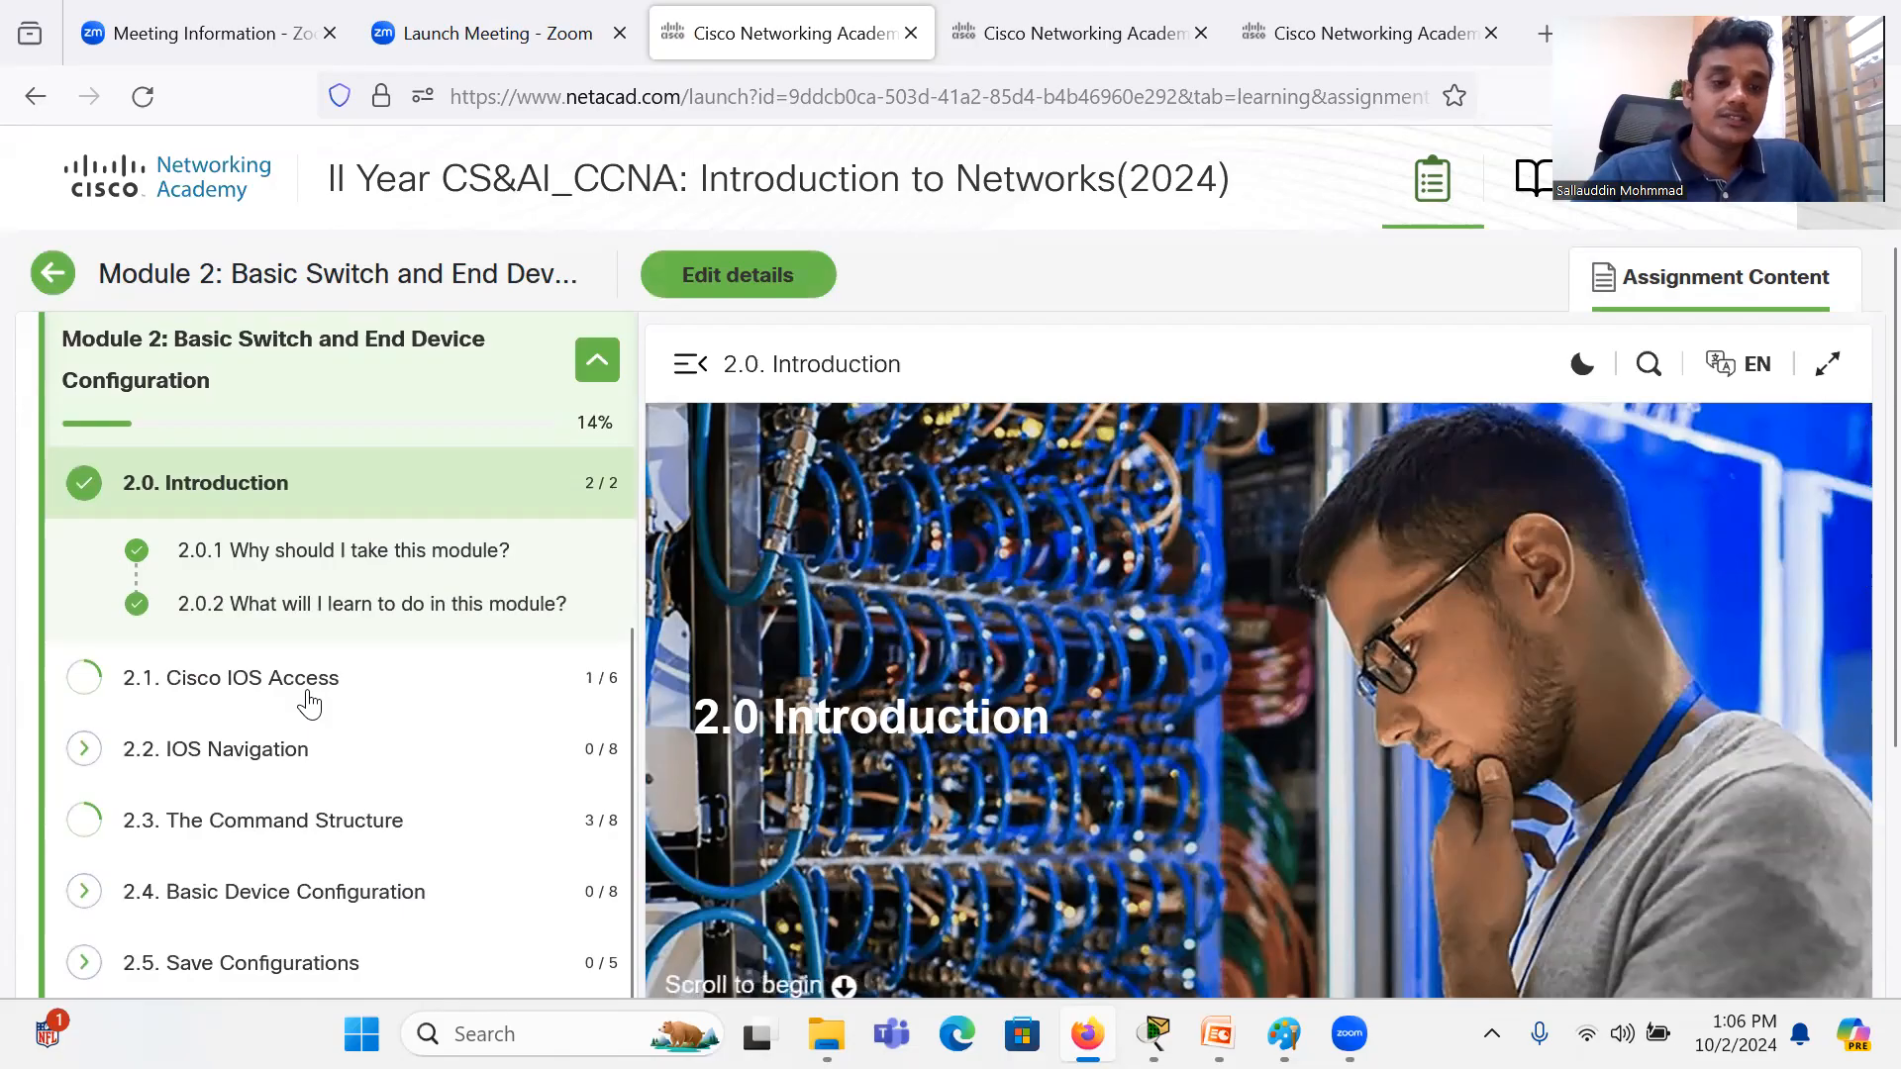
scroll(254, 772, down, 1)
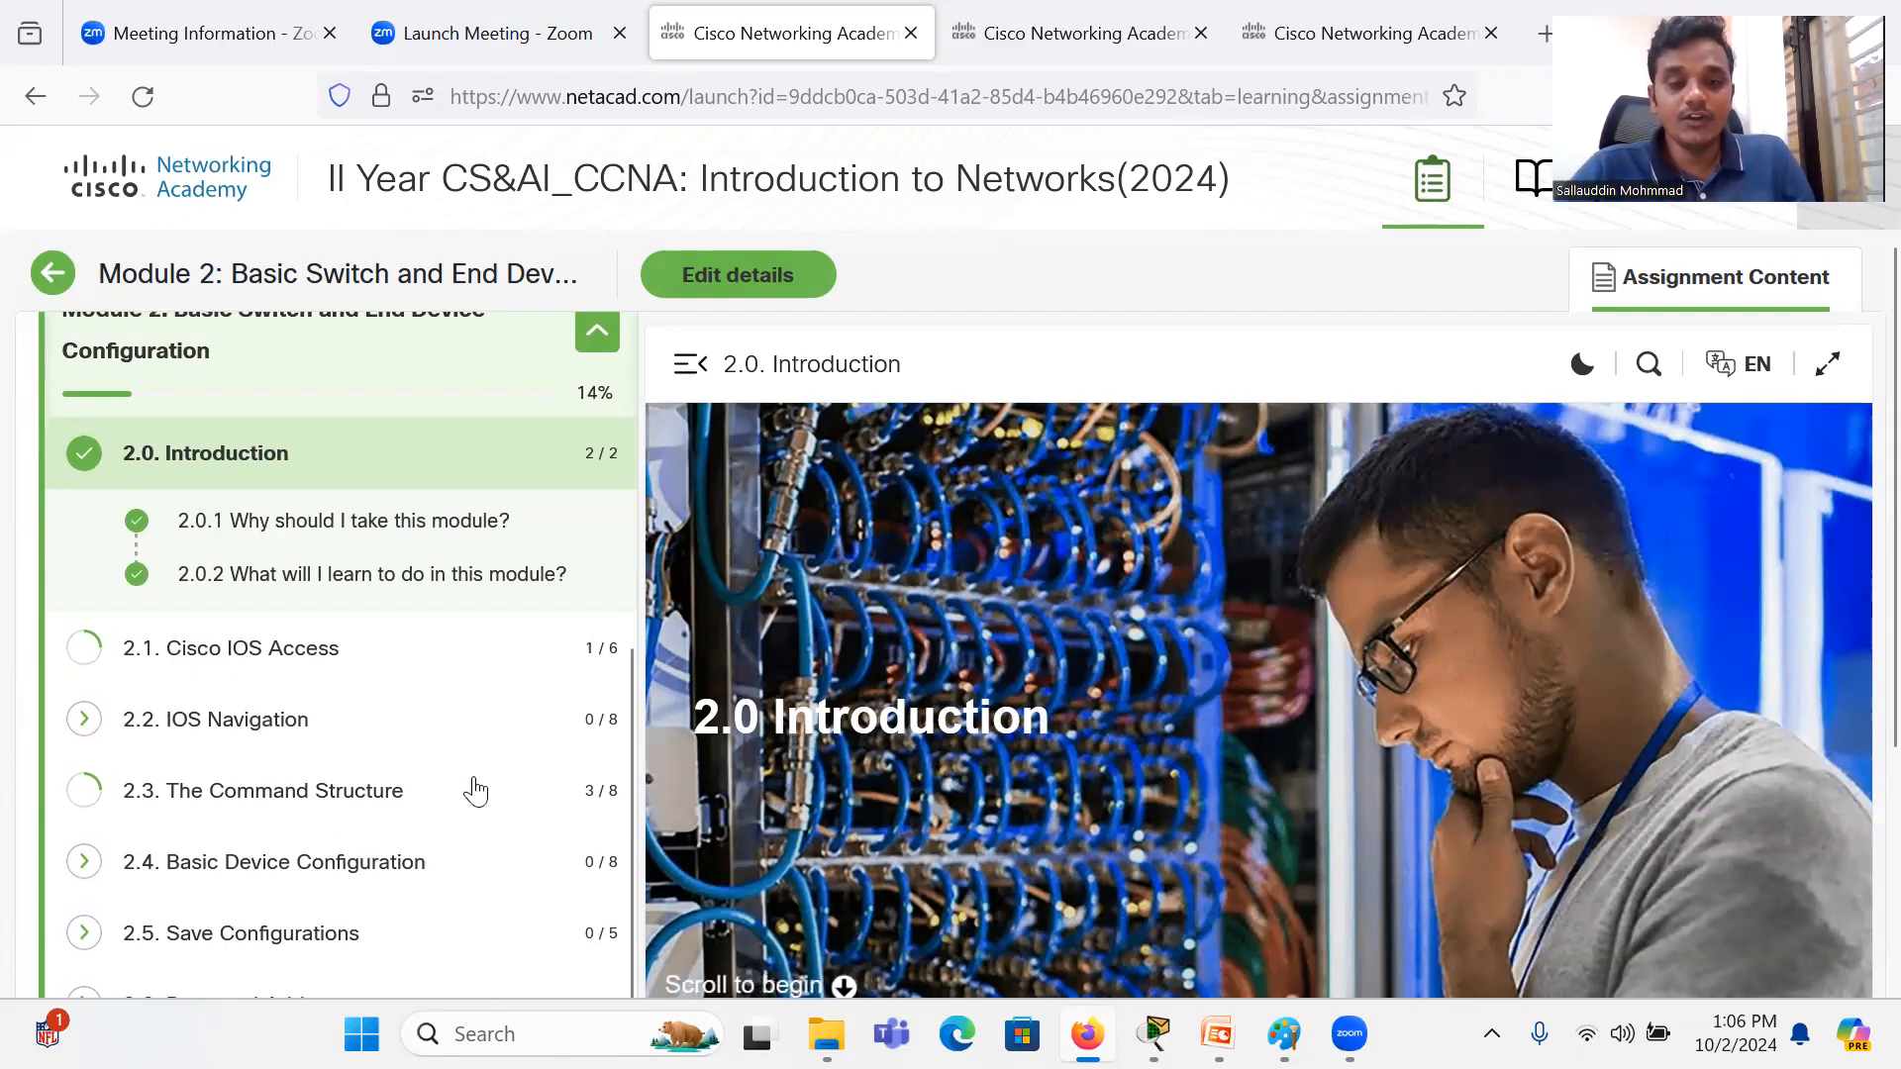
Step: Switch to the Paint notes and replace the space after "Router" on the IOS line with a comma
key(alt+Tab)
key(alt+Tab)
key(alt+Tab)
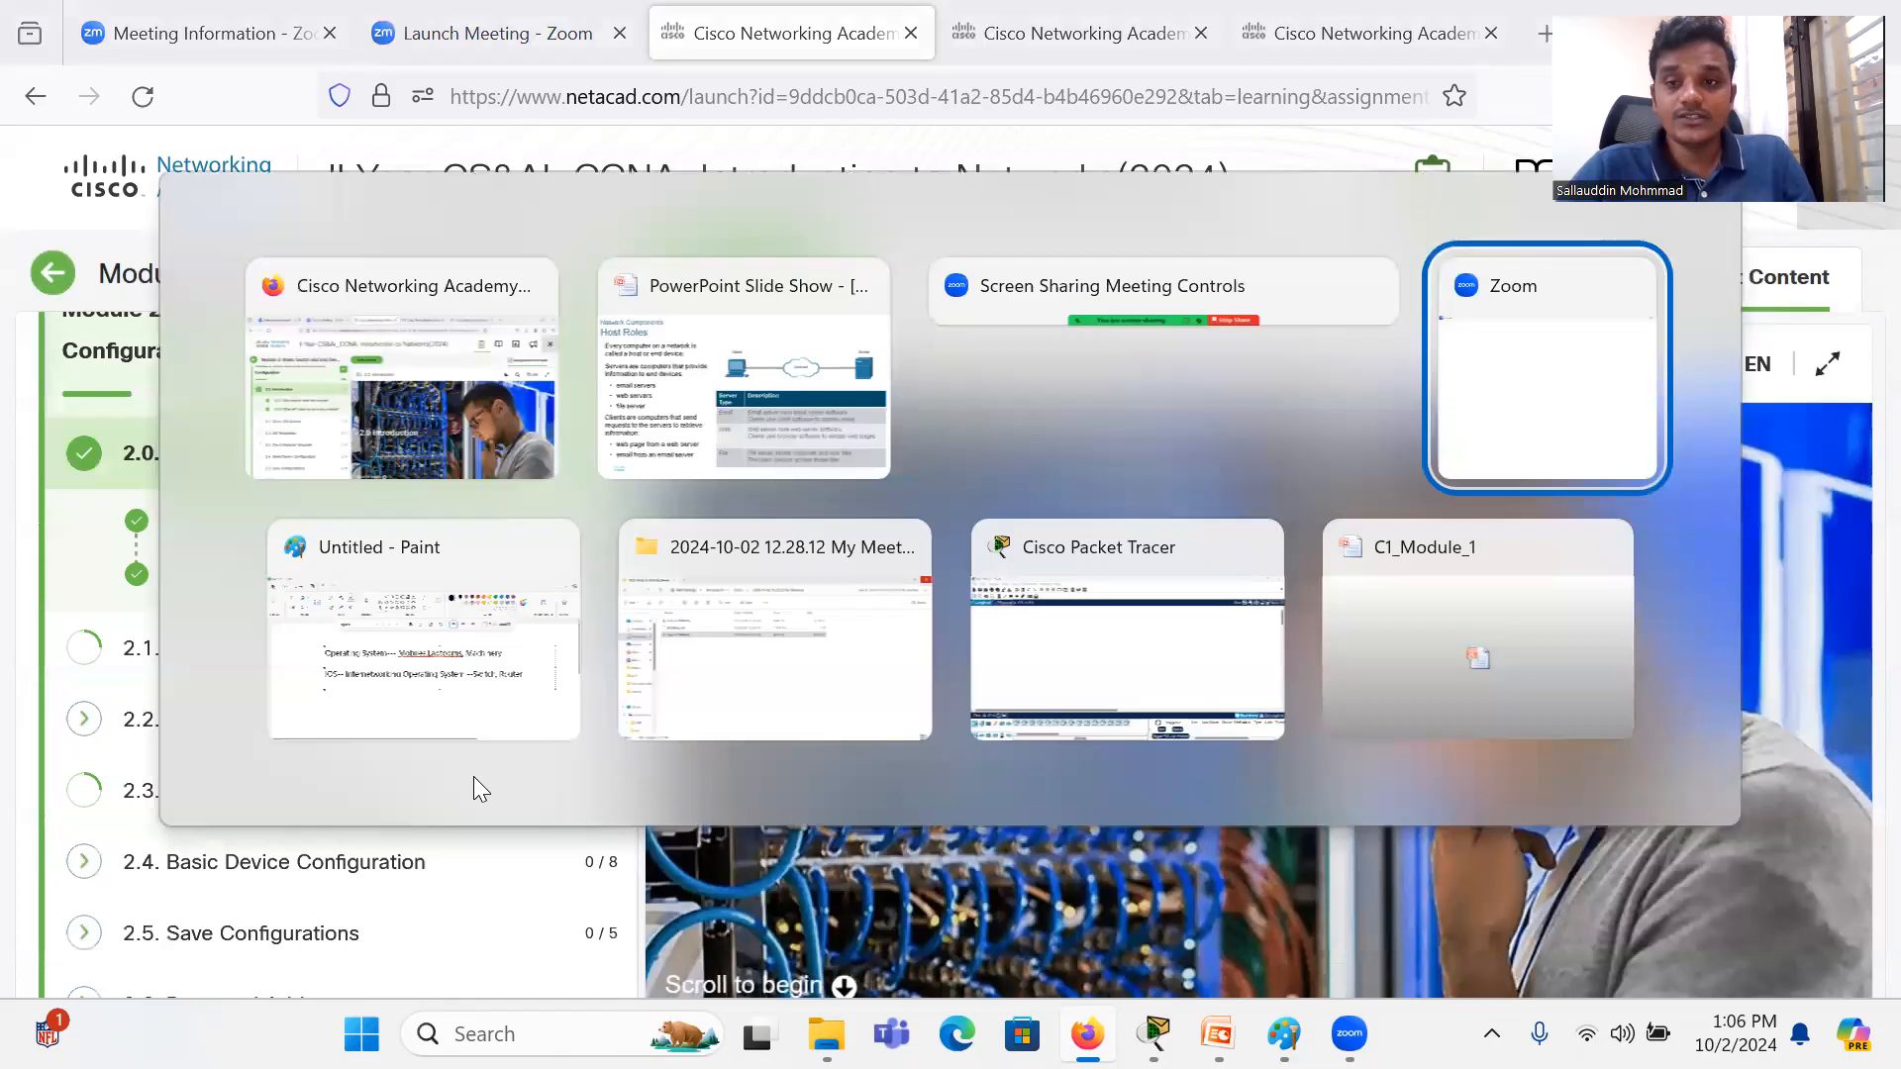
key(alt+Tab)
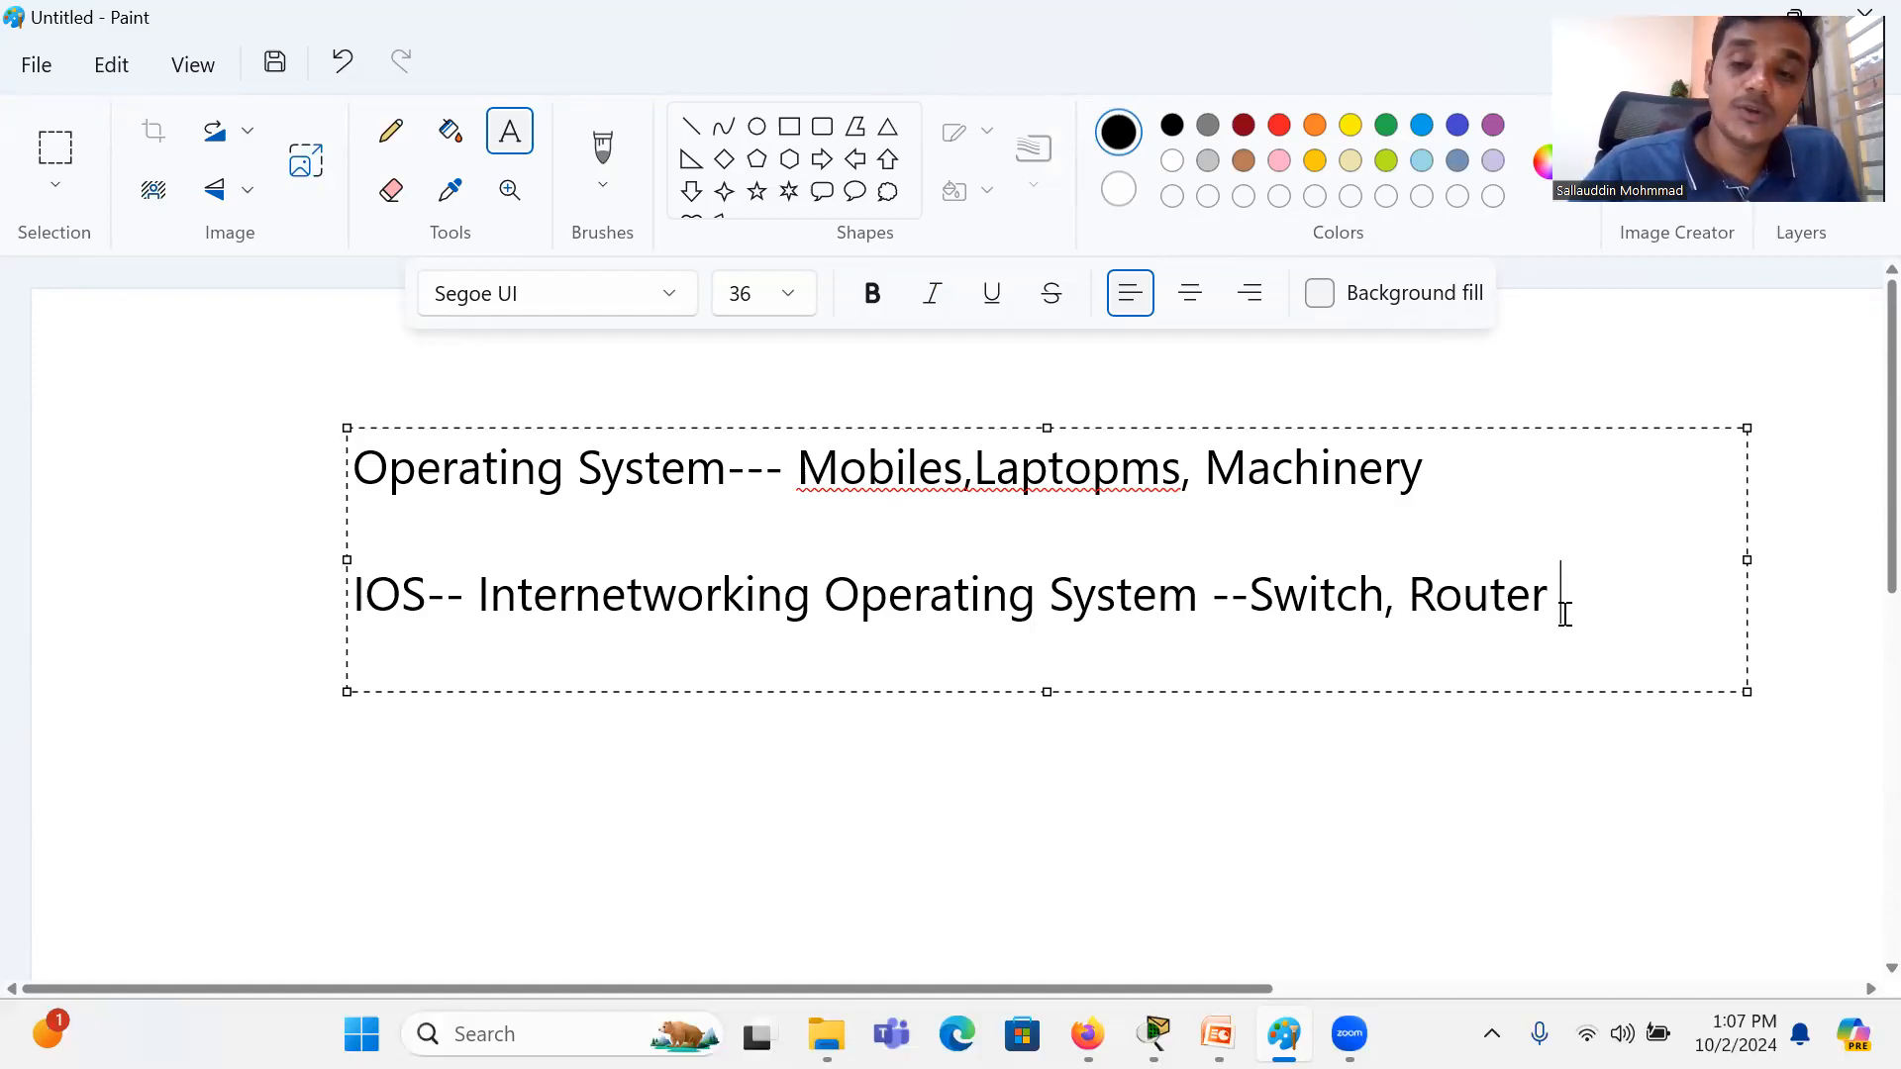
key(BackSpace)
text(,)
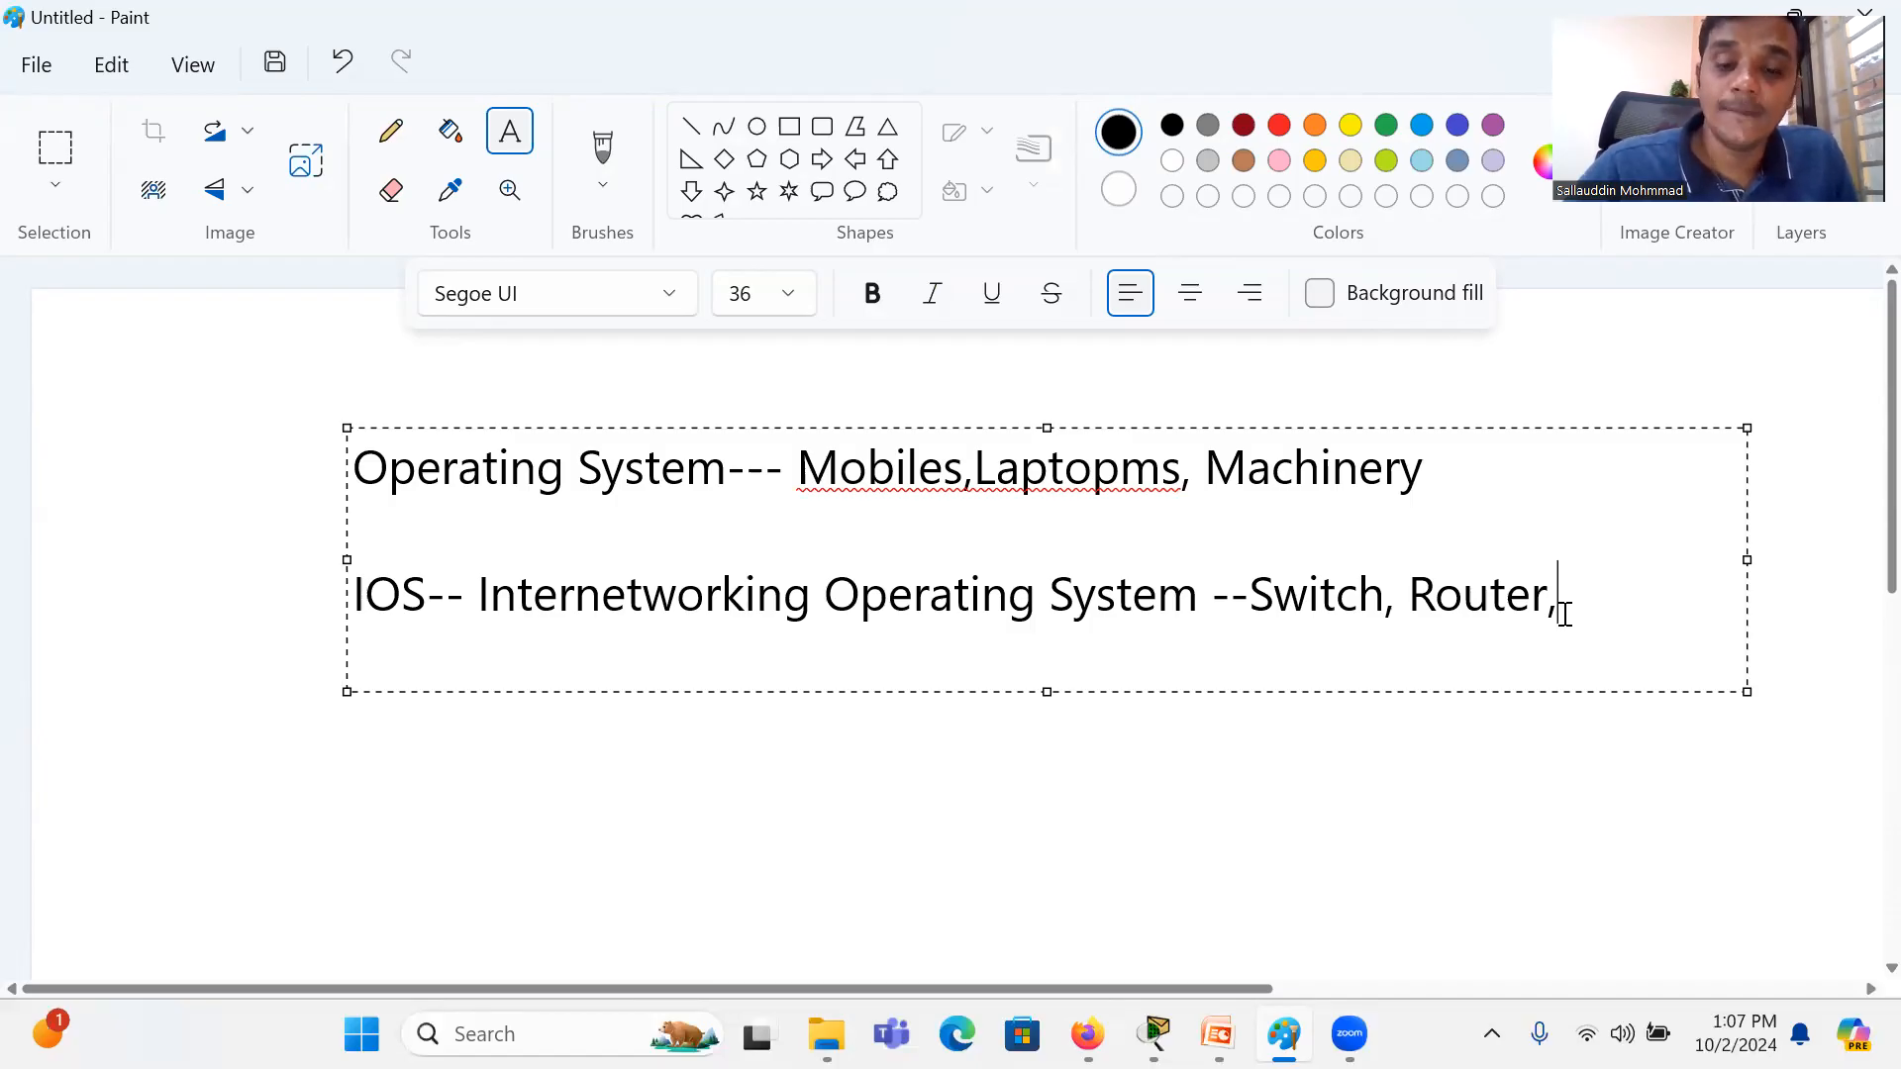
Step: Switch back to the Module 2 course page in Firefox and open topic 2.4.1 Device Names under 2.4 Basic Device Configuration
key(alt+Tab)
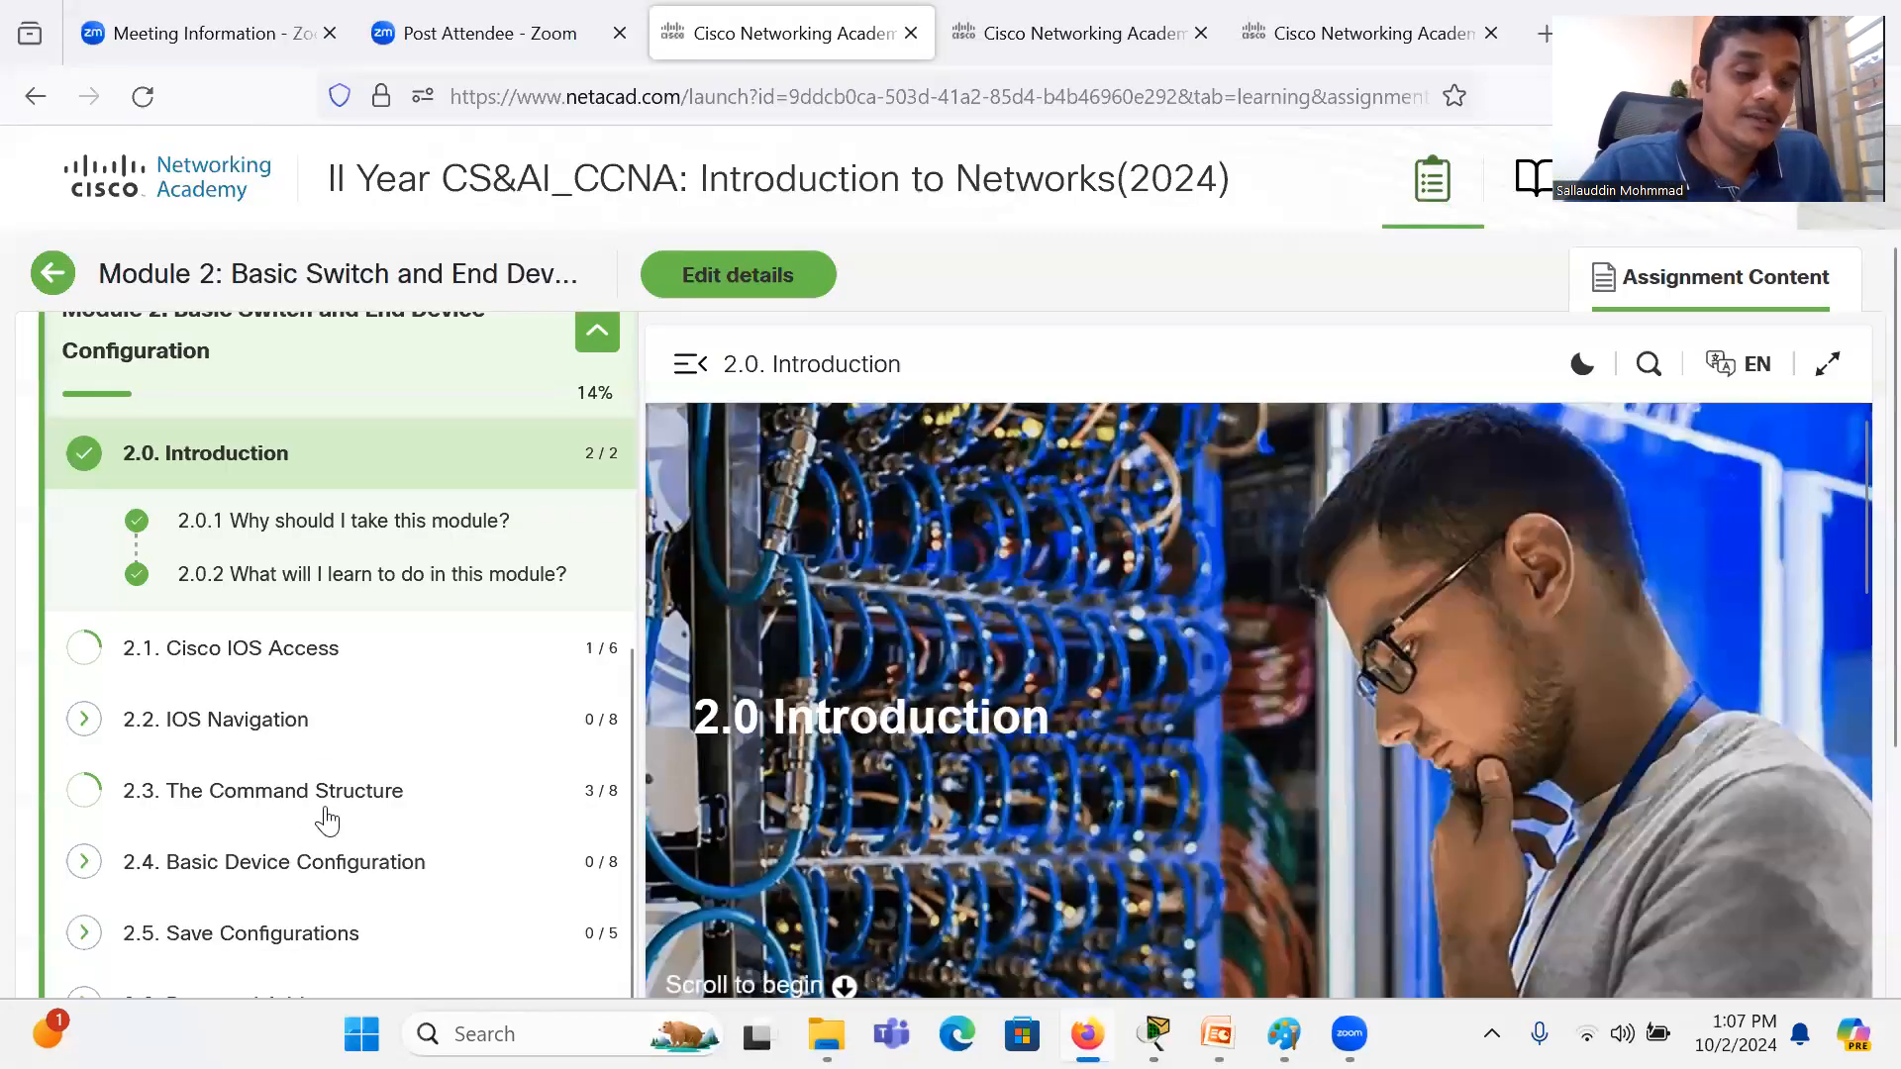
scroll(326, 820, down, 3)
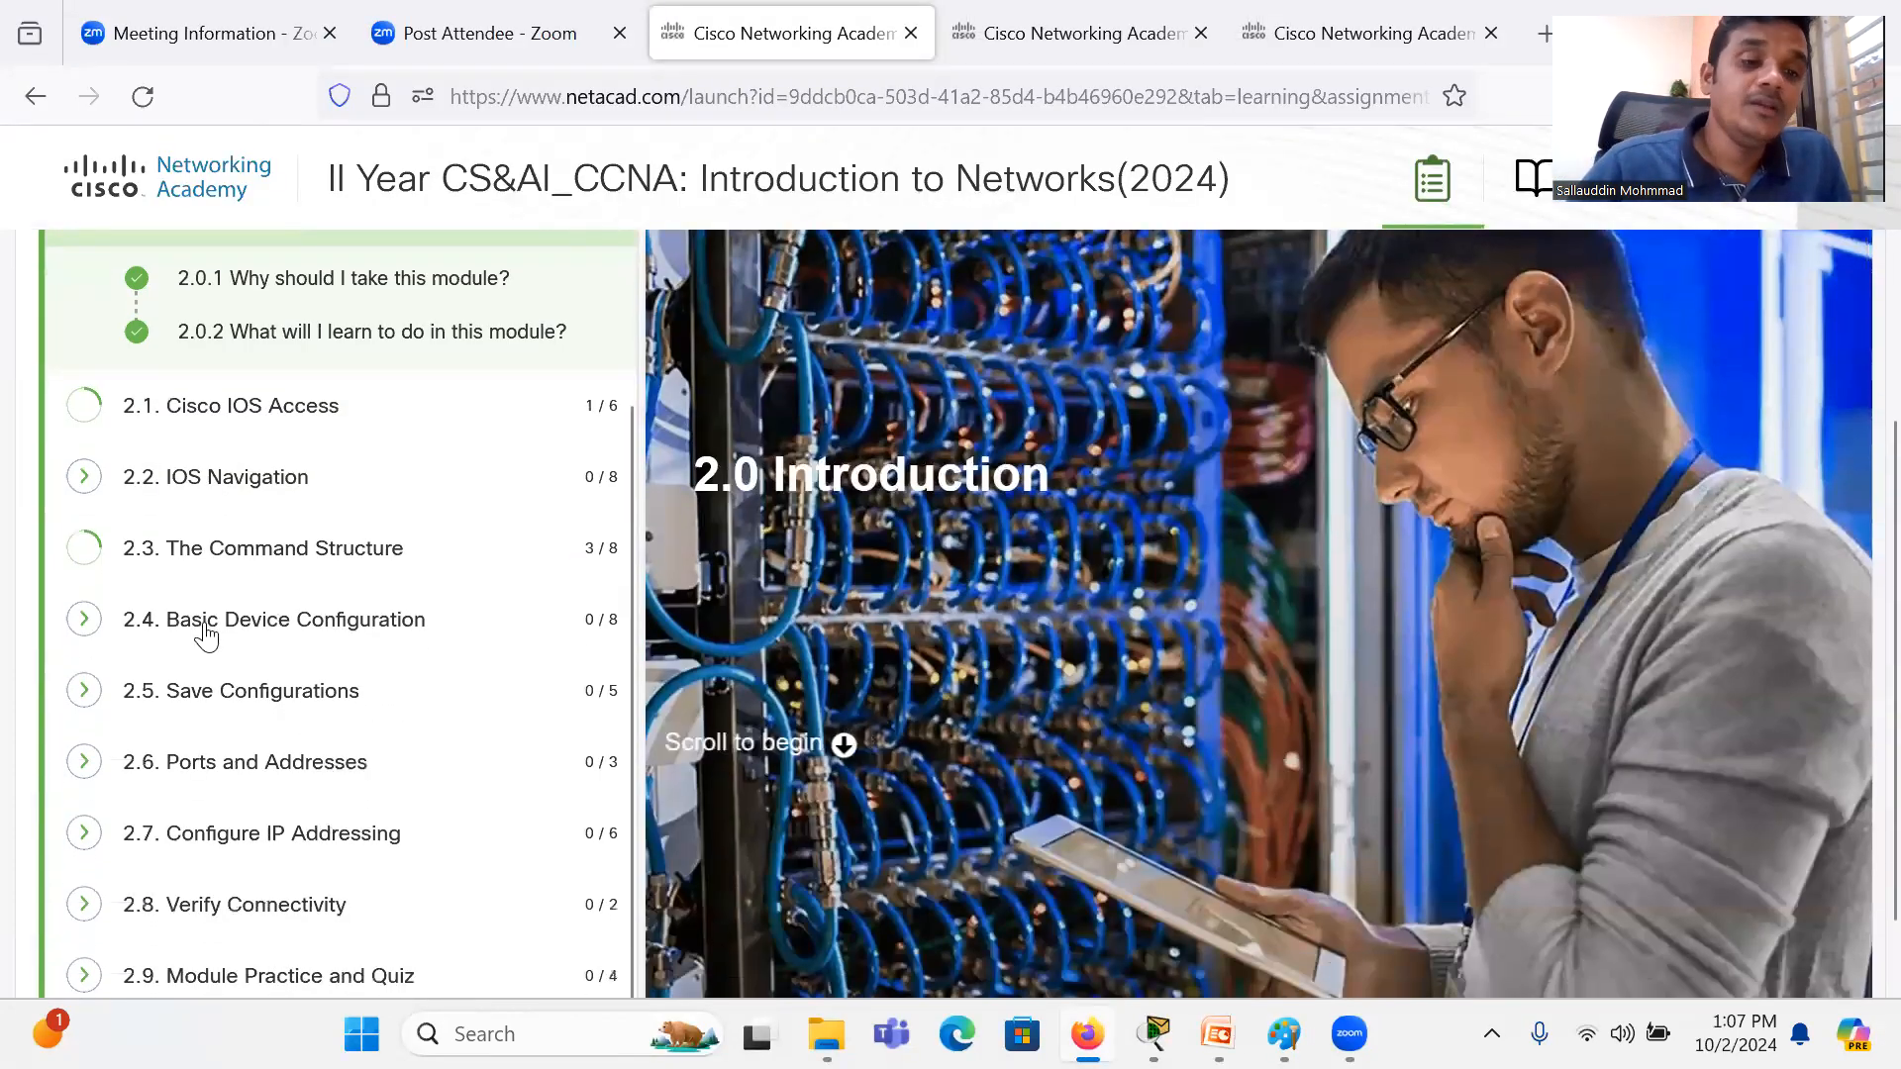
click(256, 622)
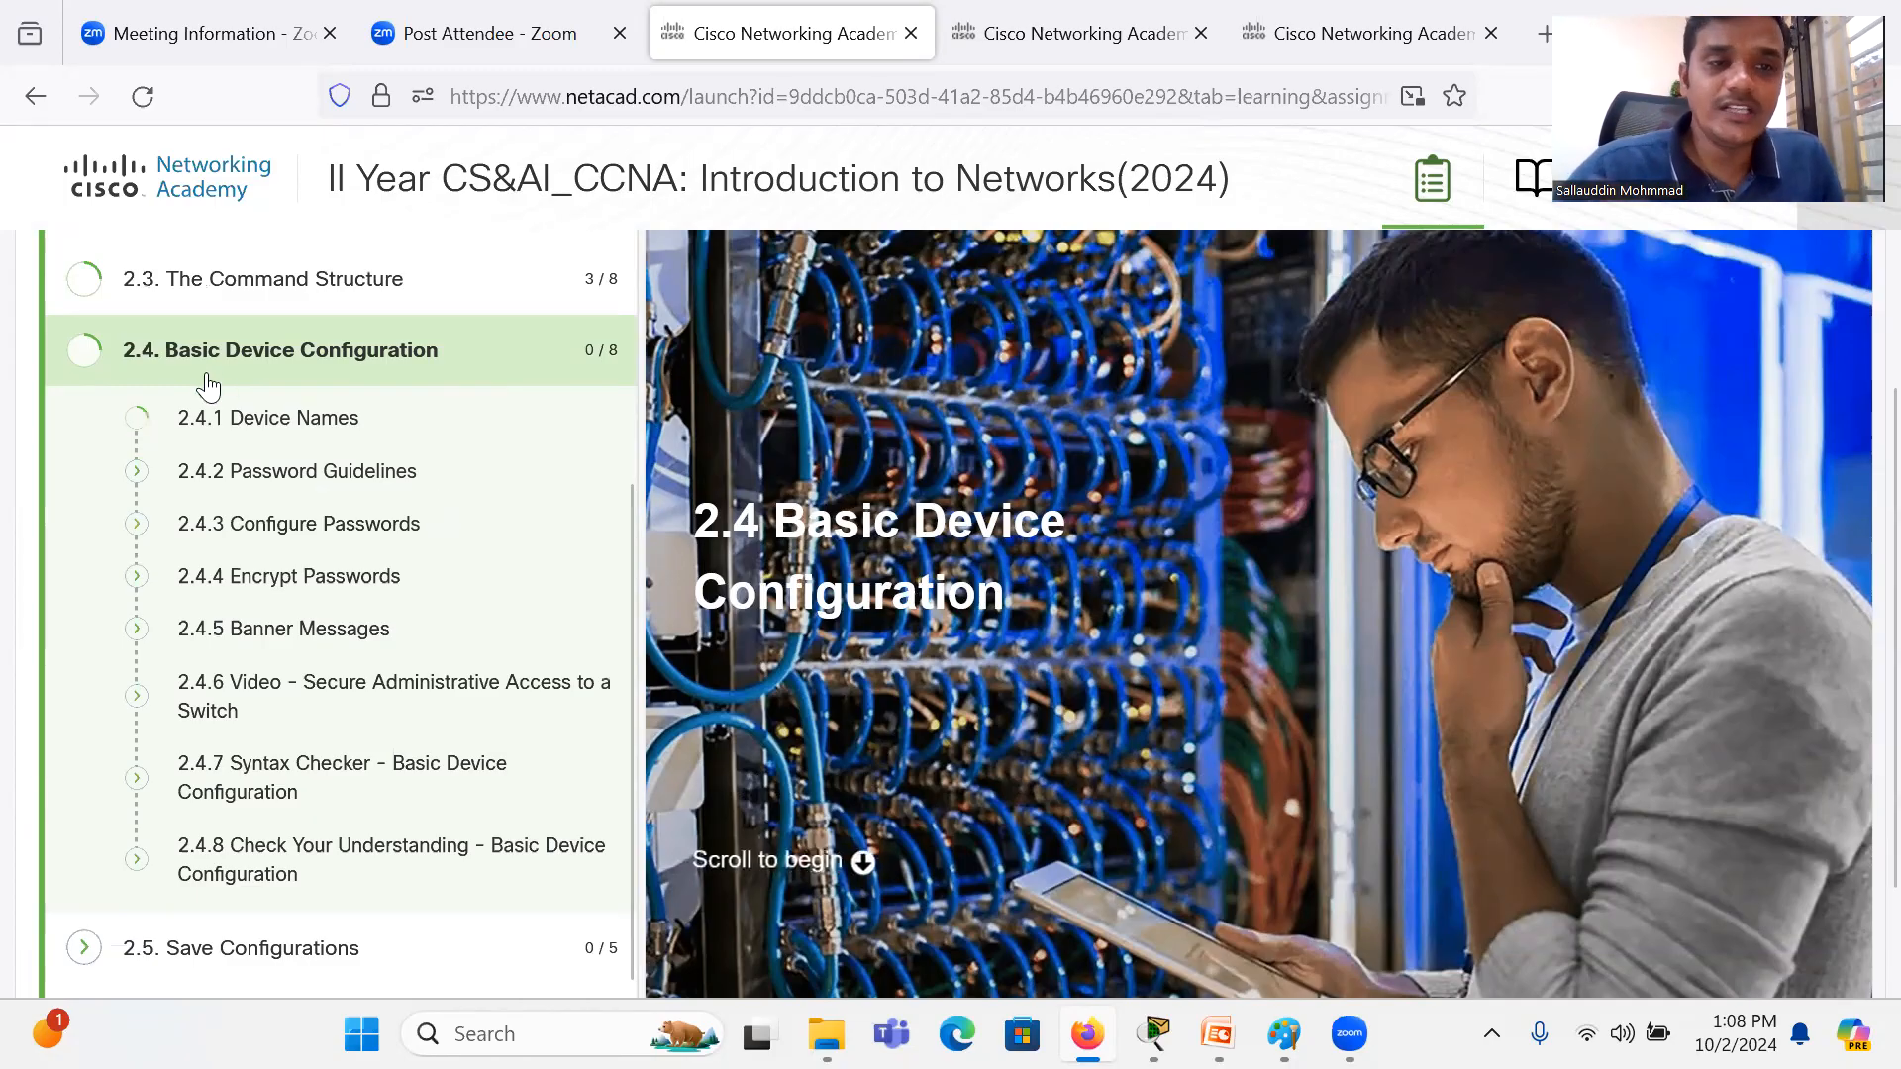
click(300, 436)
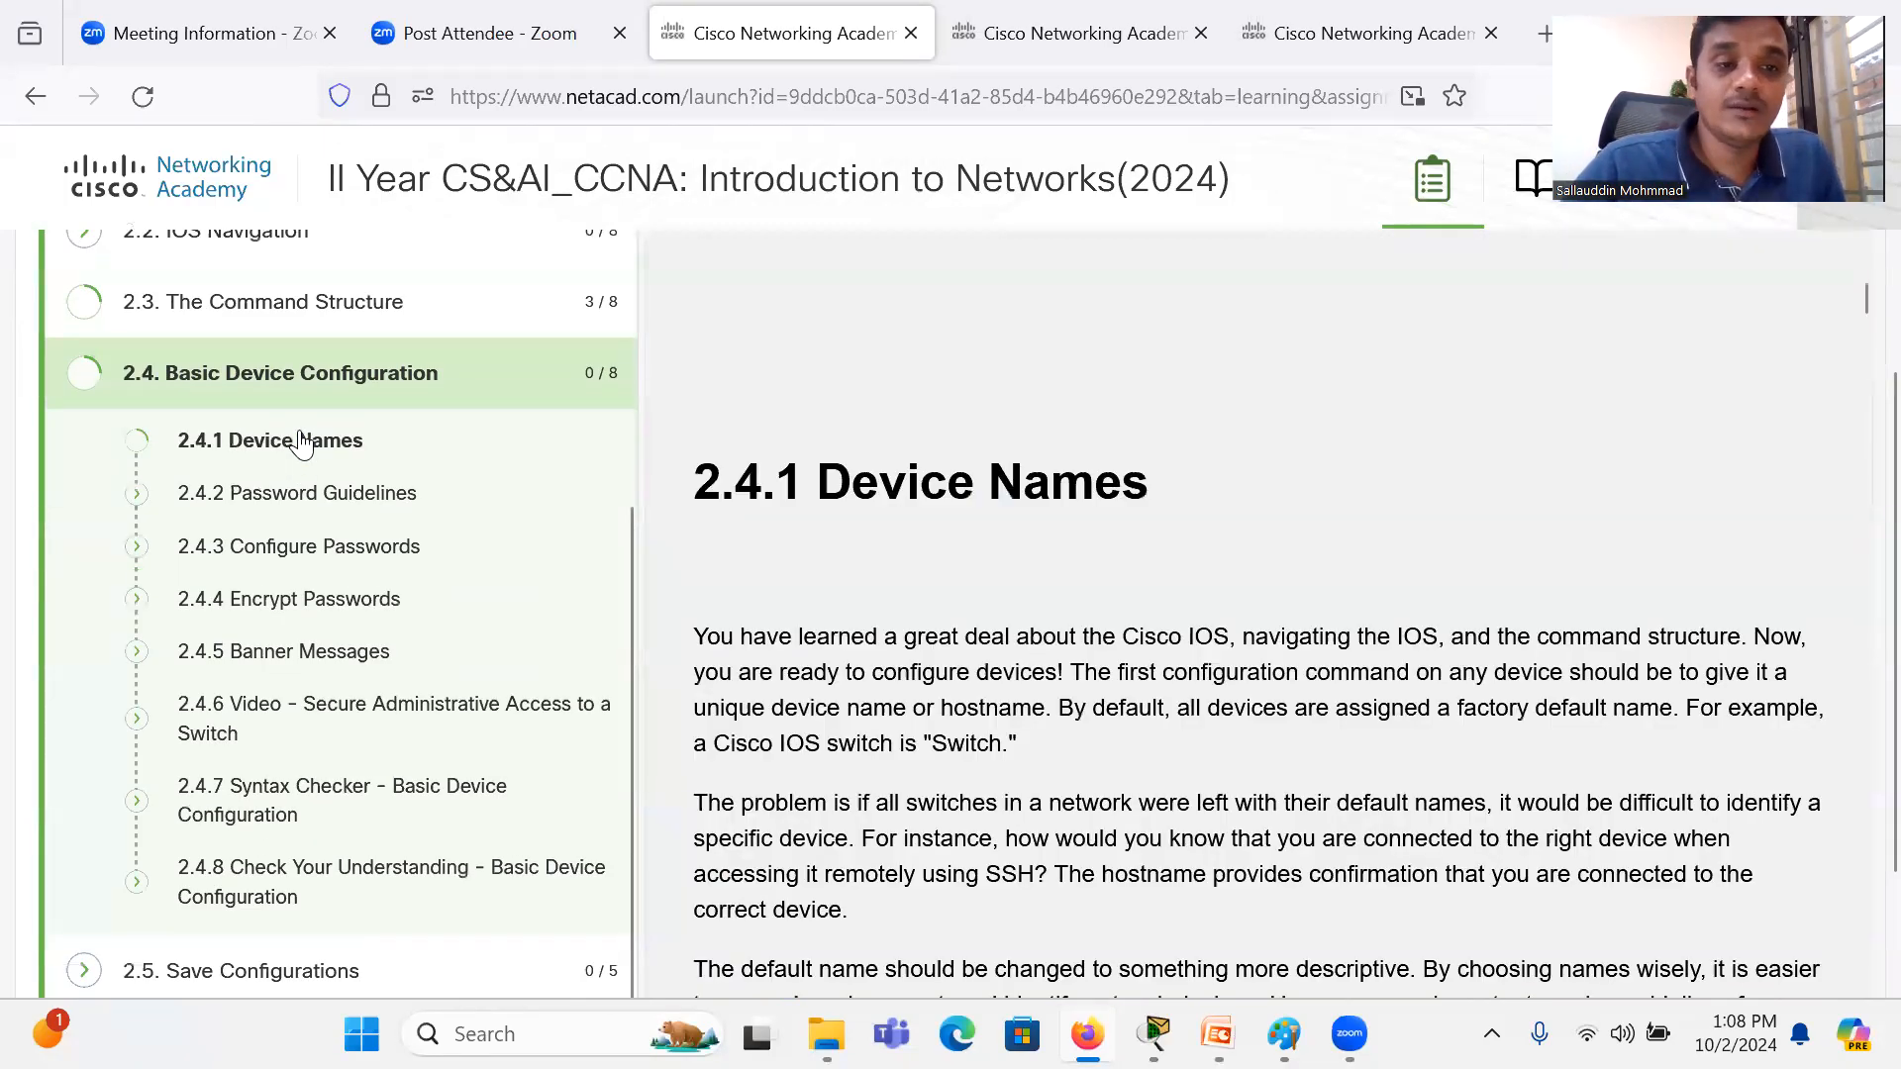
Step: Read the Device Names topic down to the hostname Sw-Floor-1 example, highlight its command lines, and clear the highlight
scroll(1044, 606, down, 2)
scroll(1042, 611, down, 2)
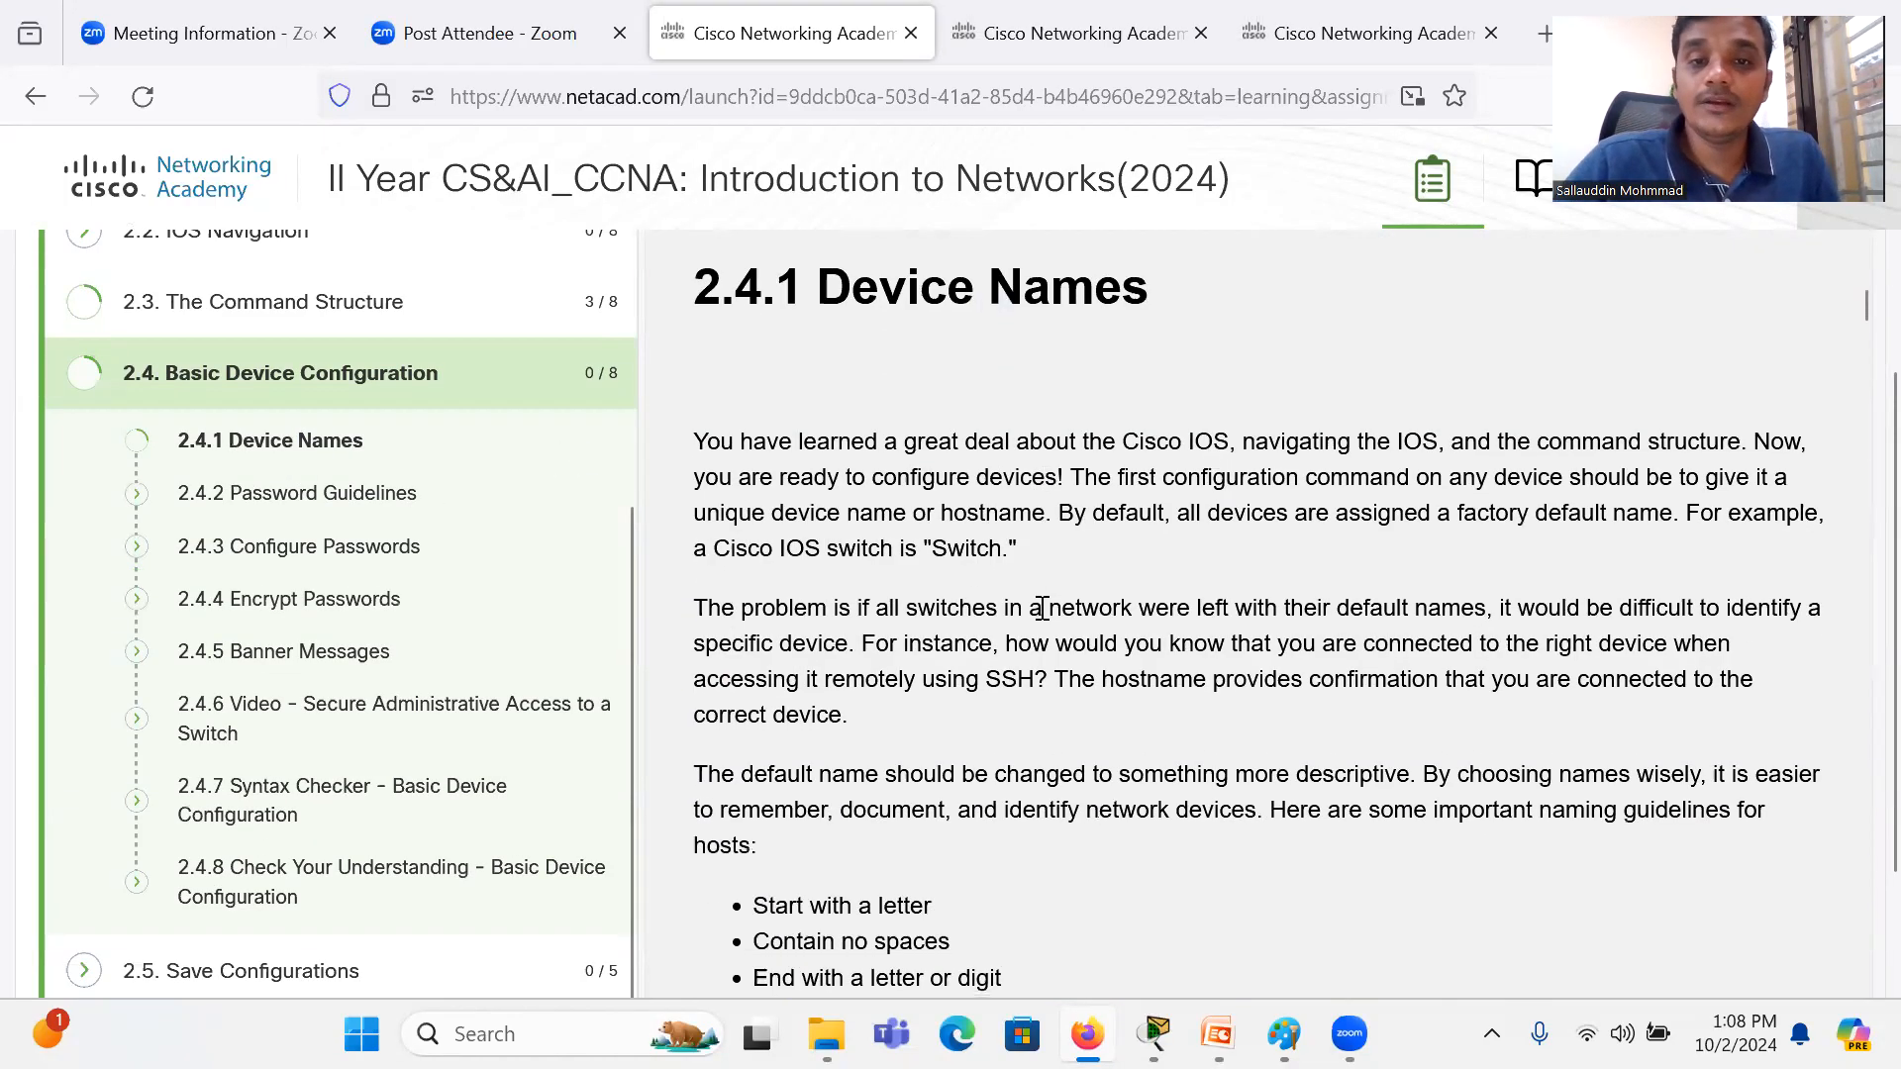
scroll(1042, 608, down, 1)
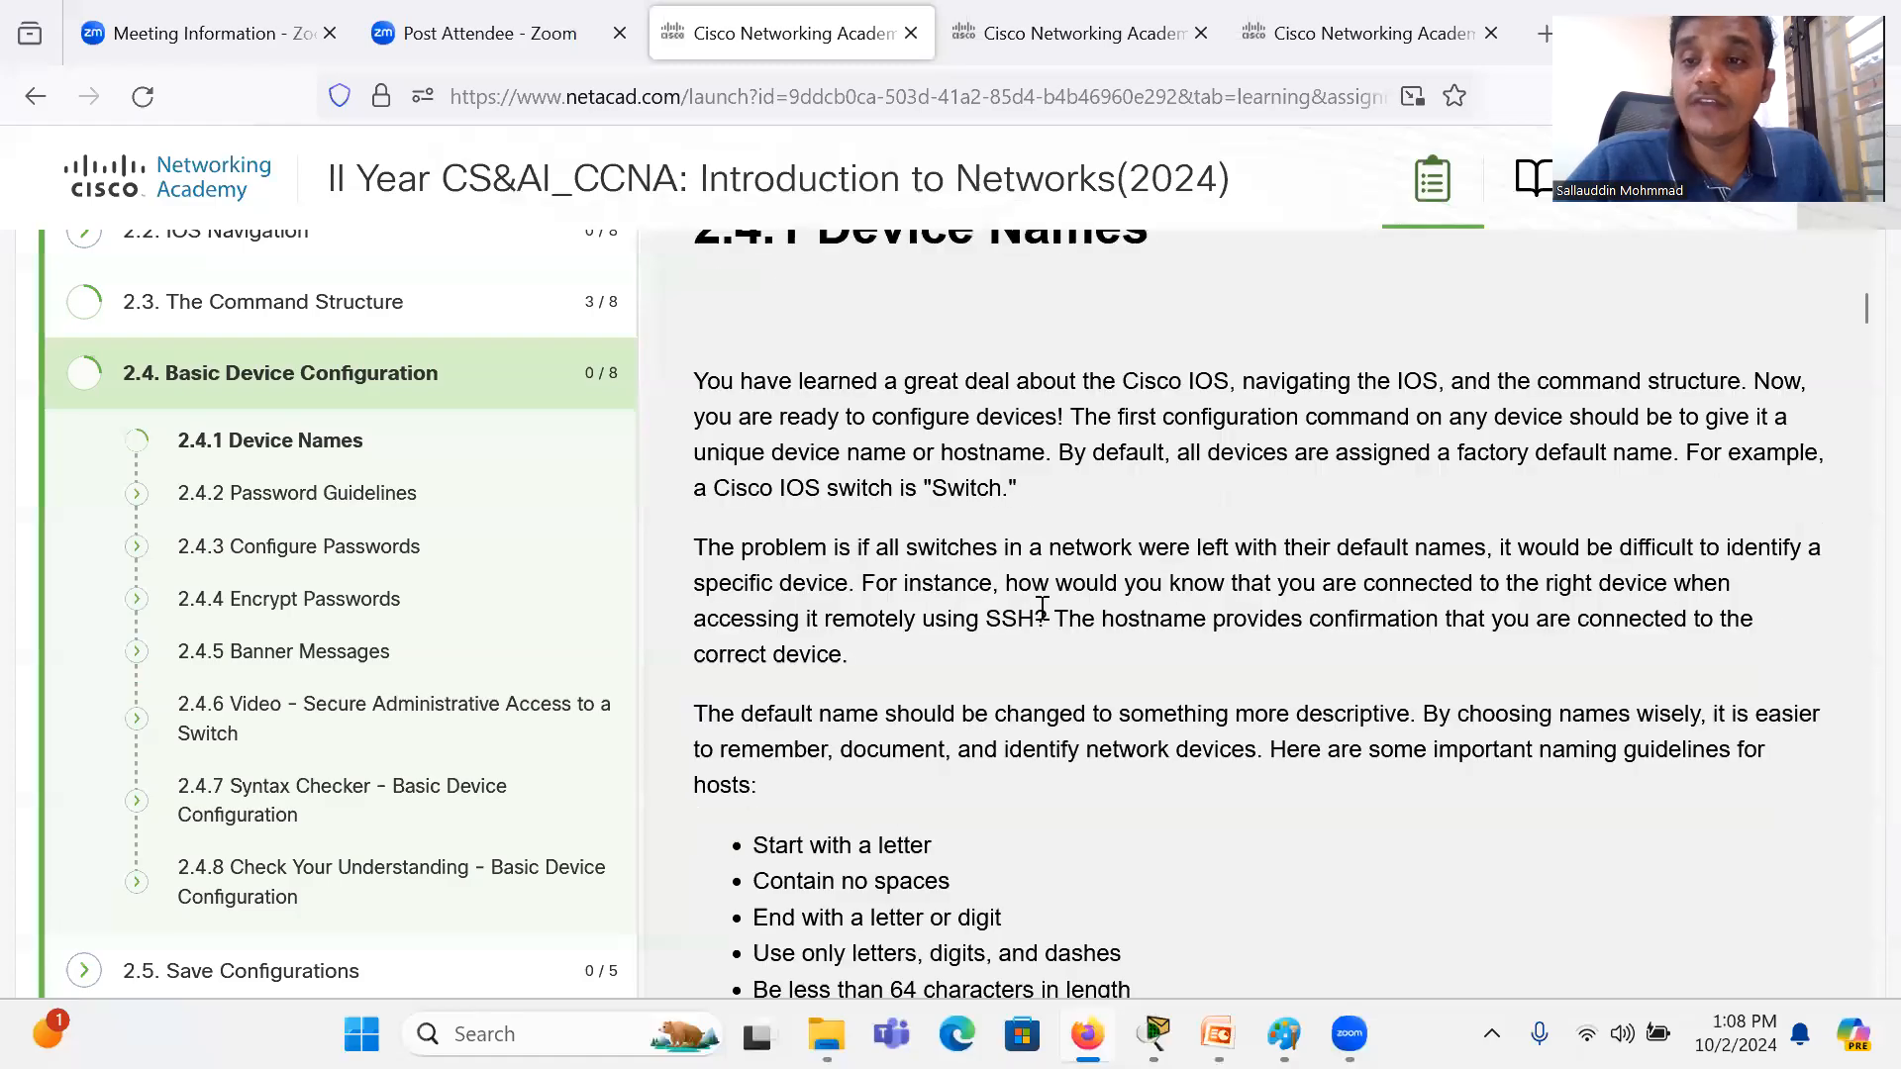
scroll(1042, 608, down, 10)
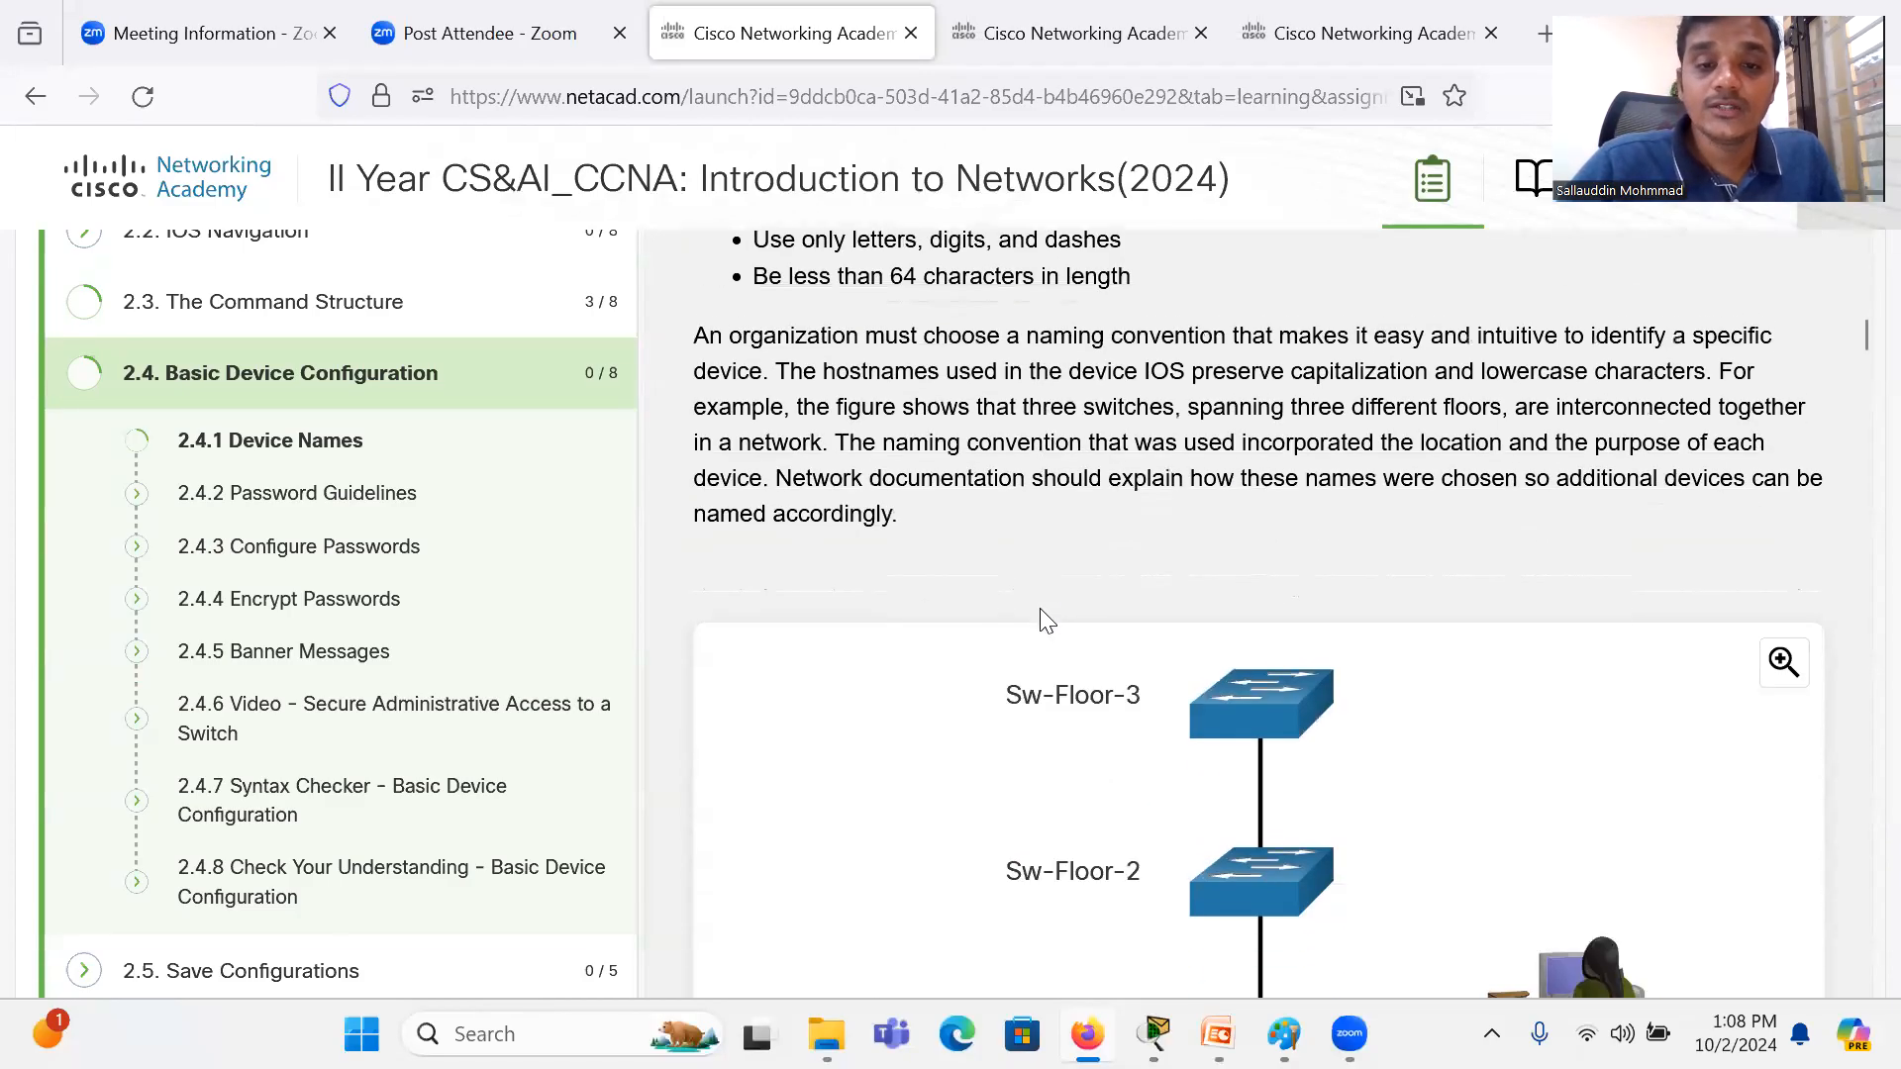
scroll(1046, 621, down, 8)
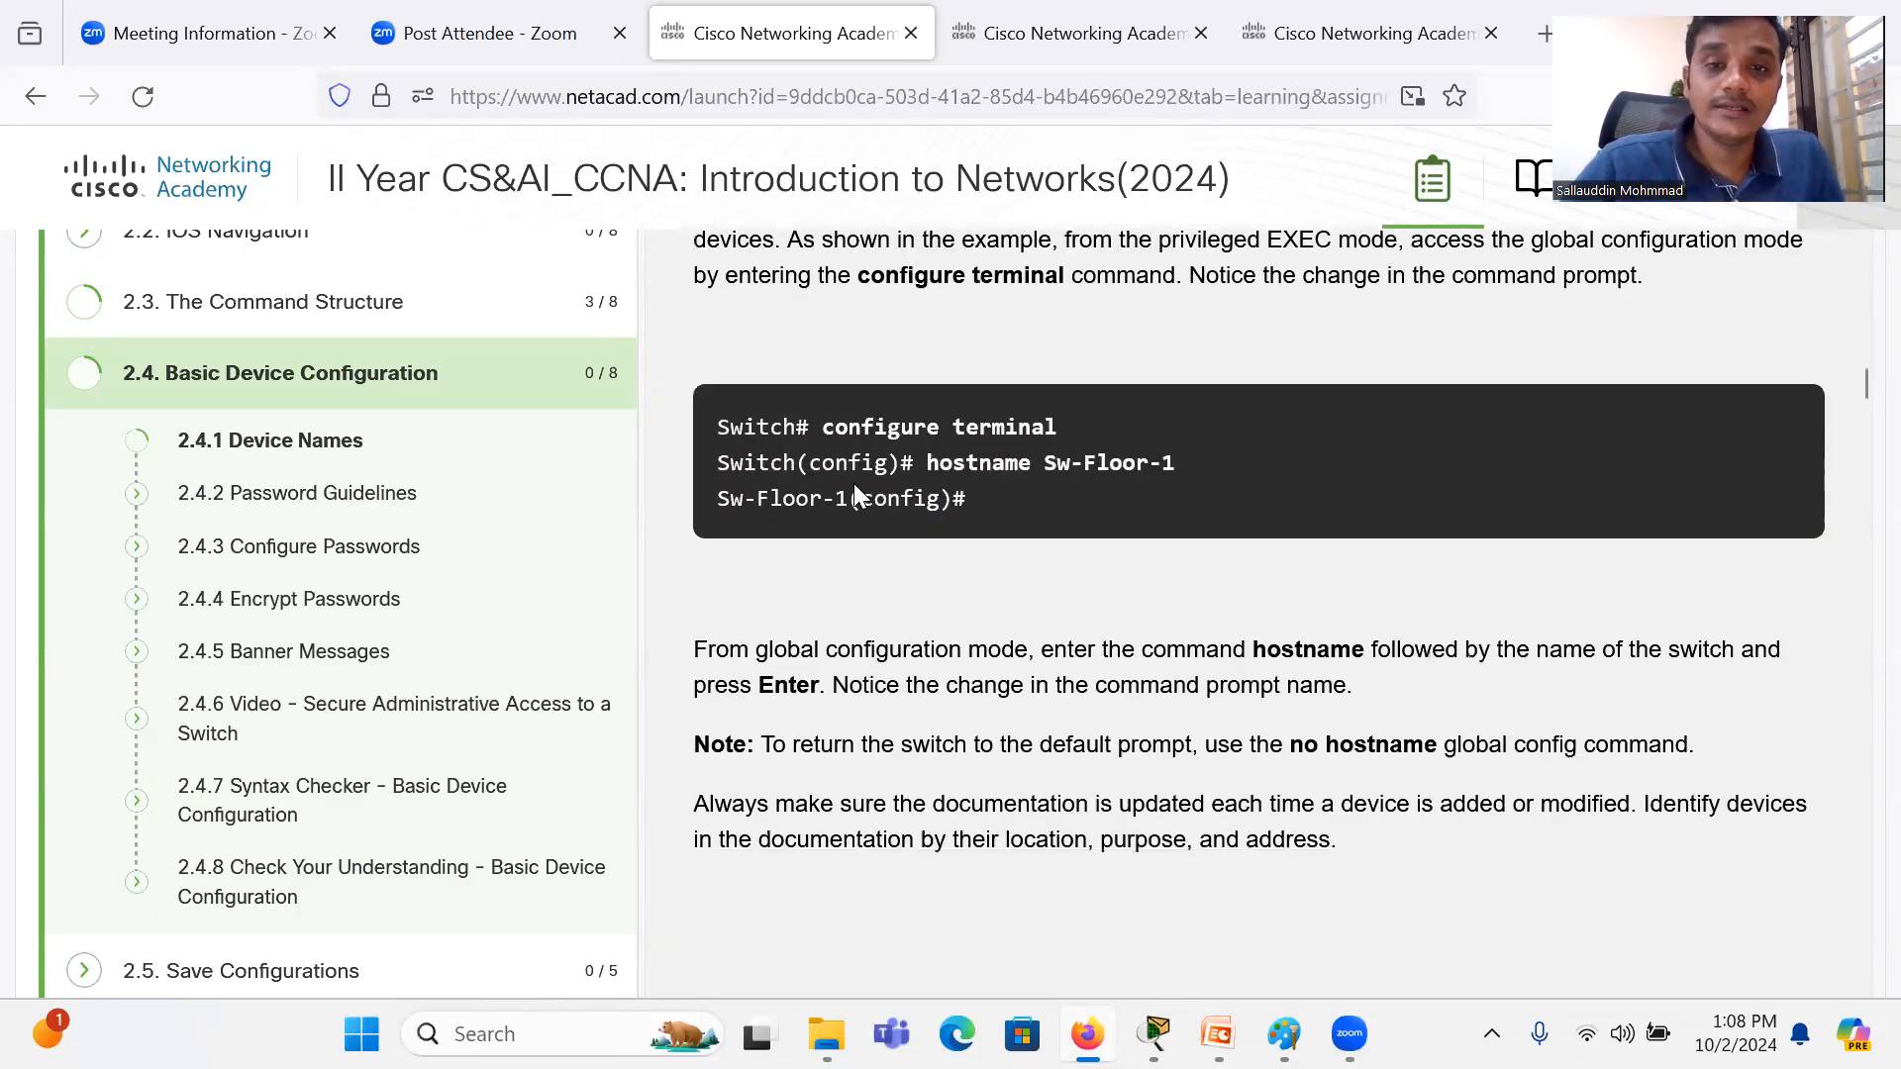
drag(722, 427, 1089, 521)
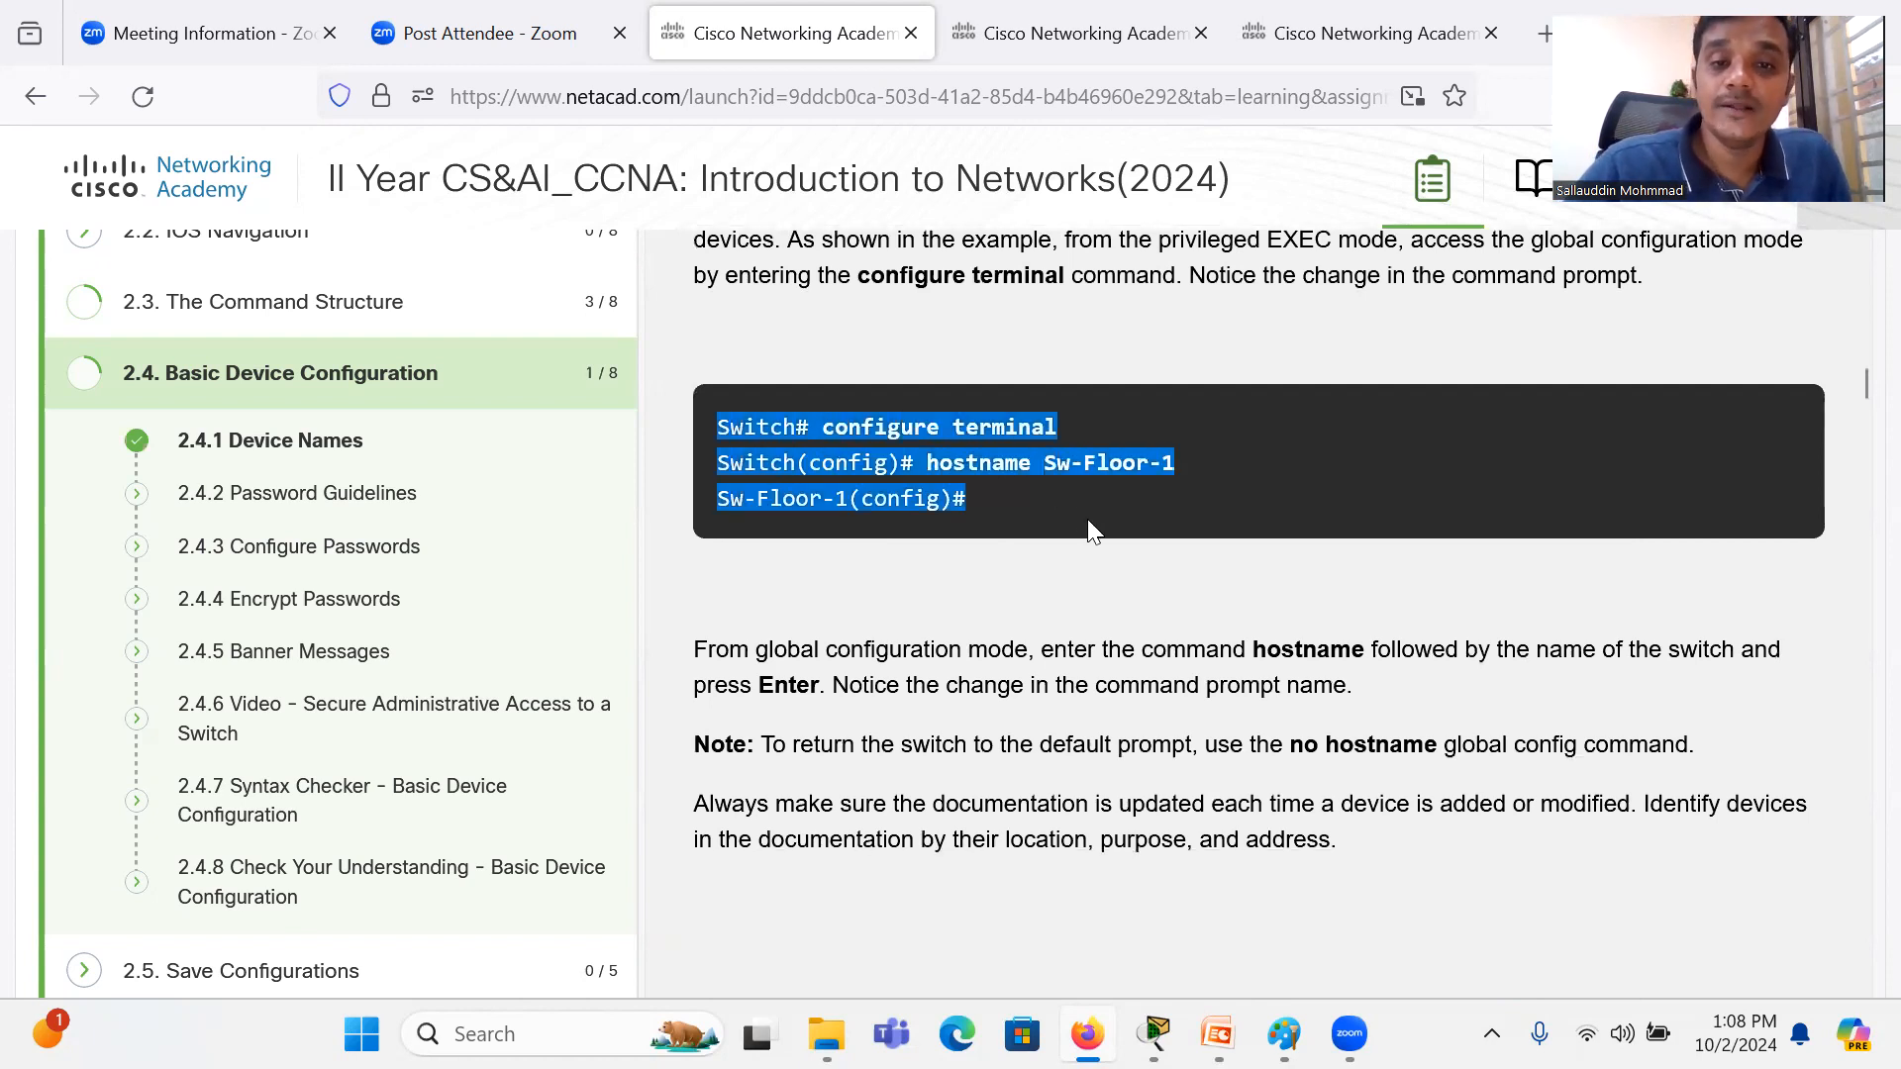
click(988, 503)
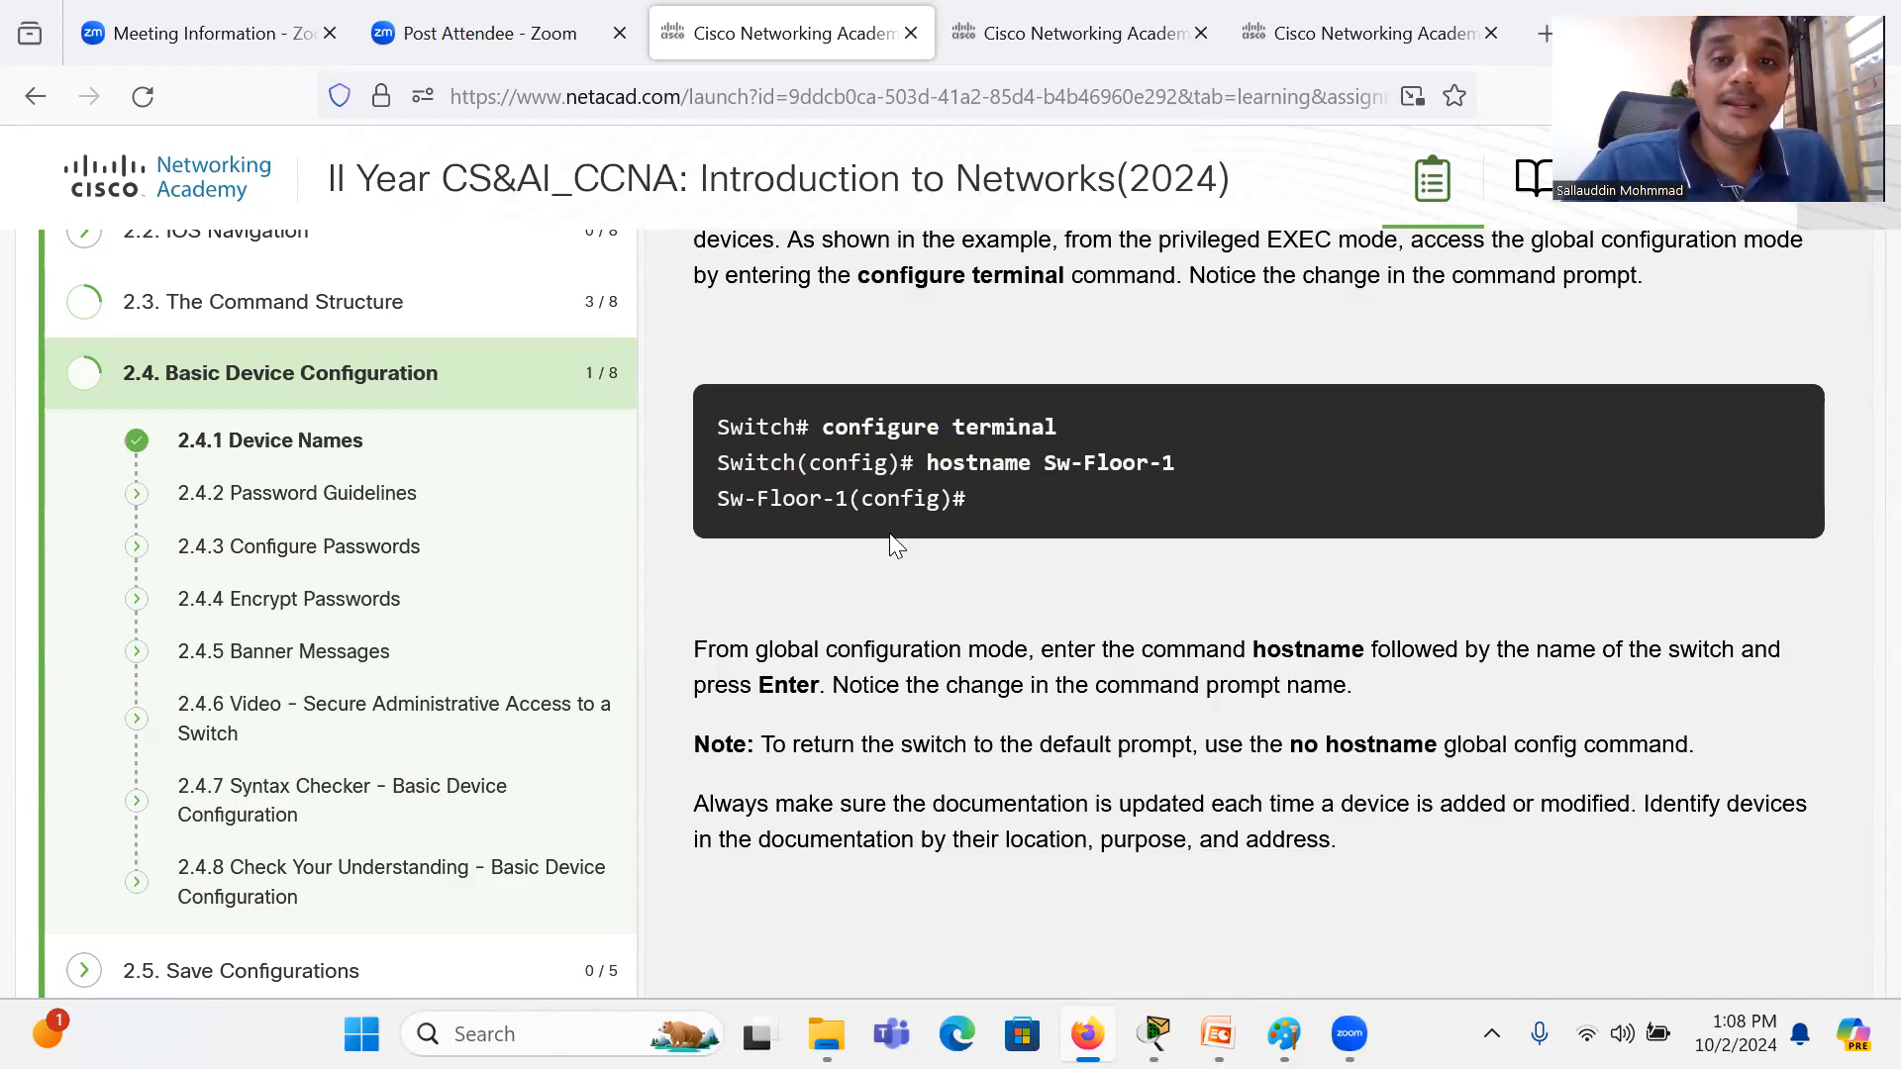
Step: Leave the Device Names topic and go back through the course module list to the My Classes page
scroll(891, 542, up, 10)
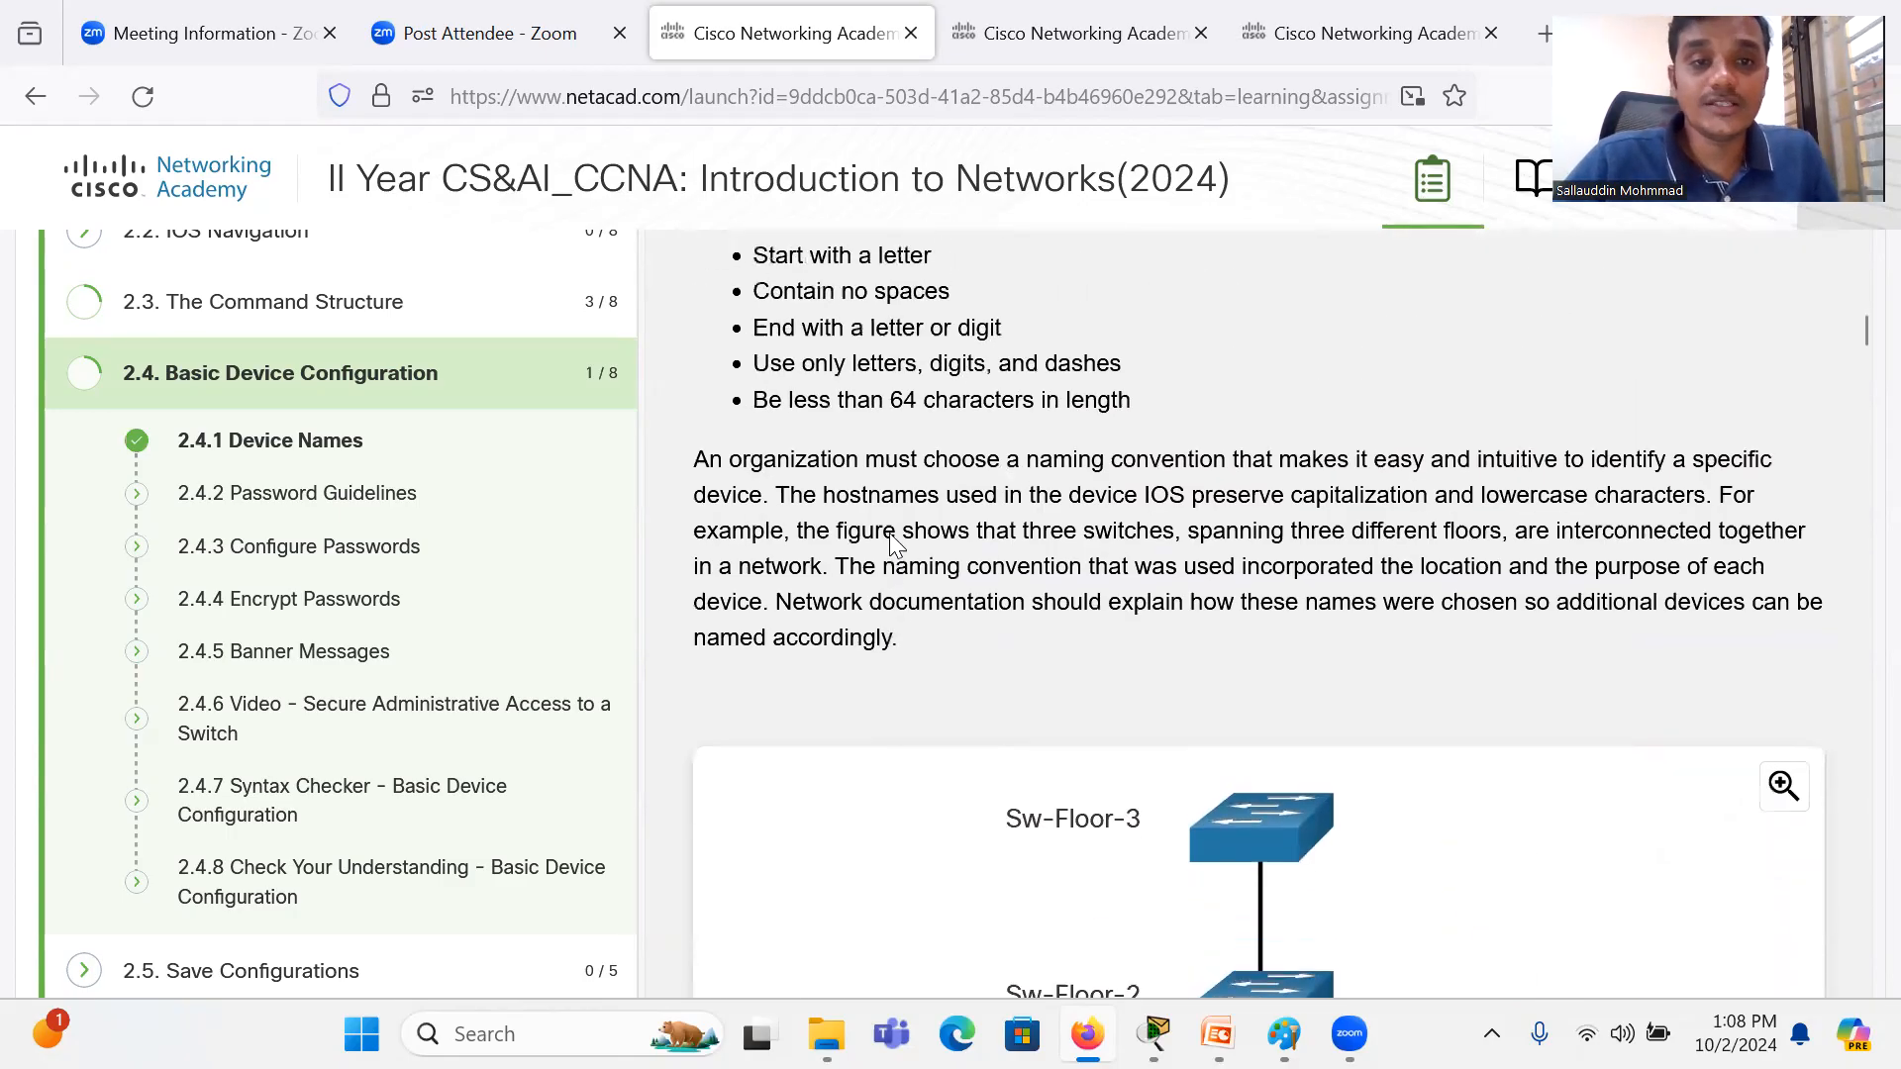
scroll(890, 533, up, 5)
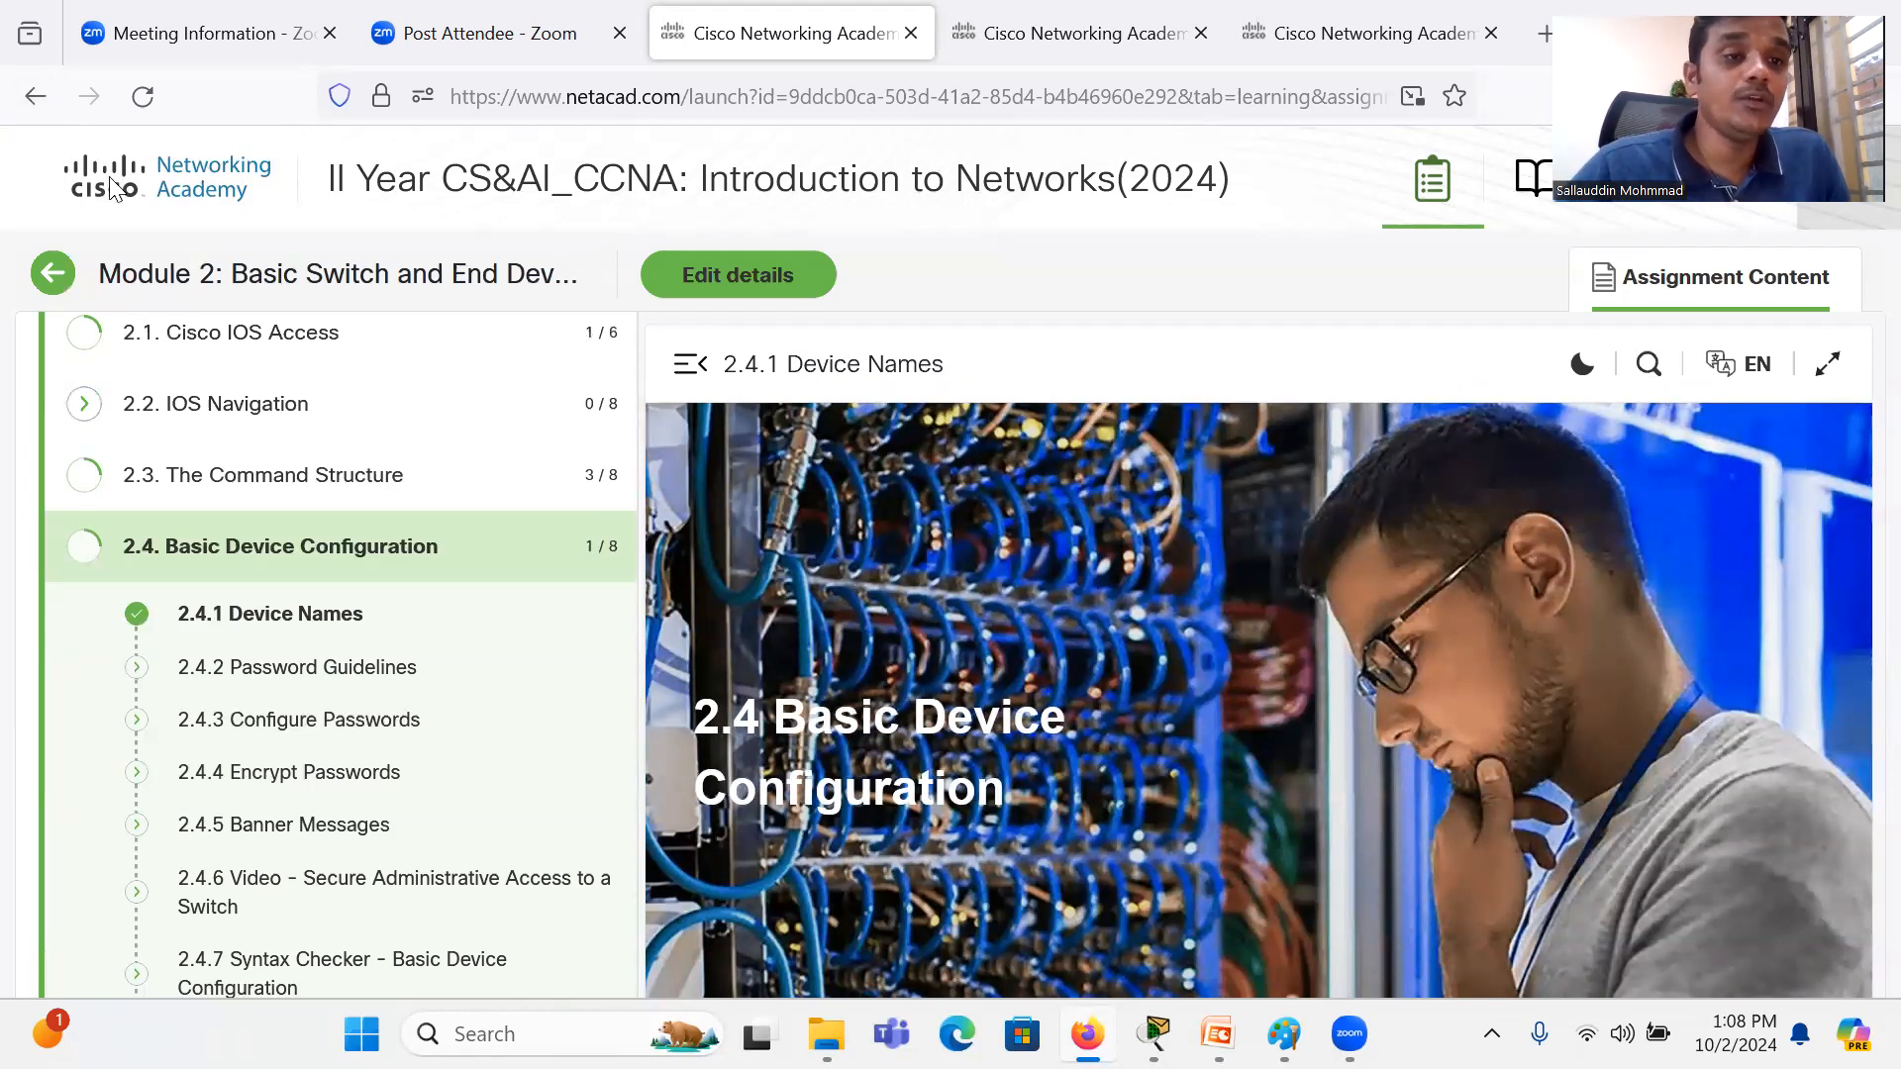
click(32, 99)
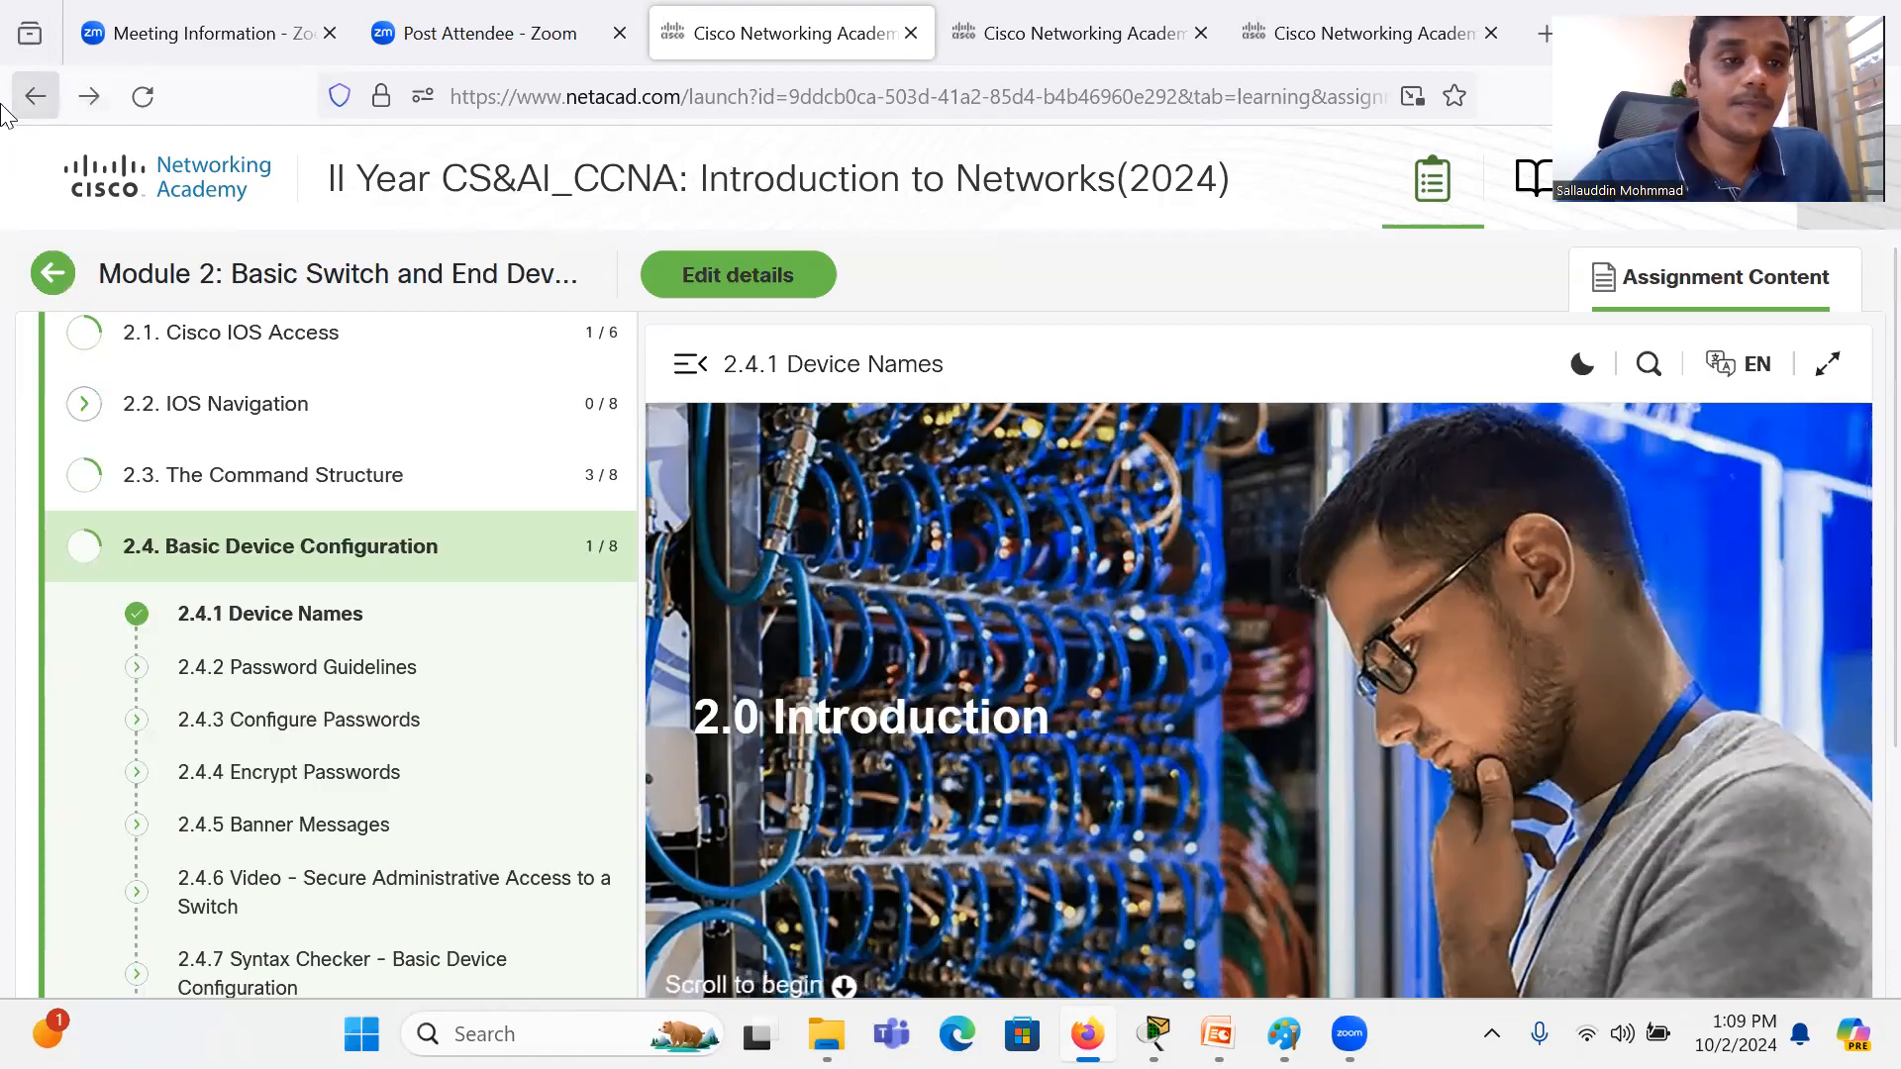
click(34, 99)
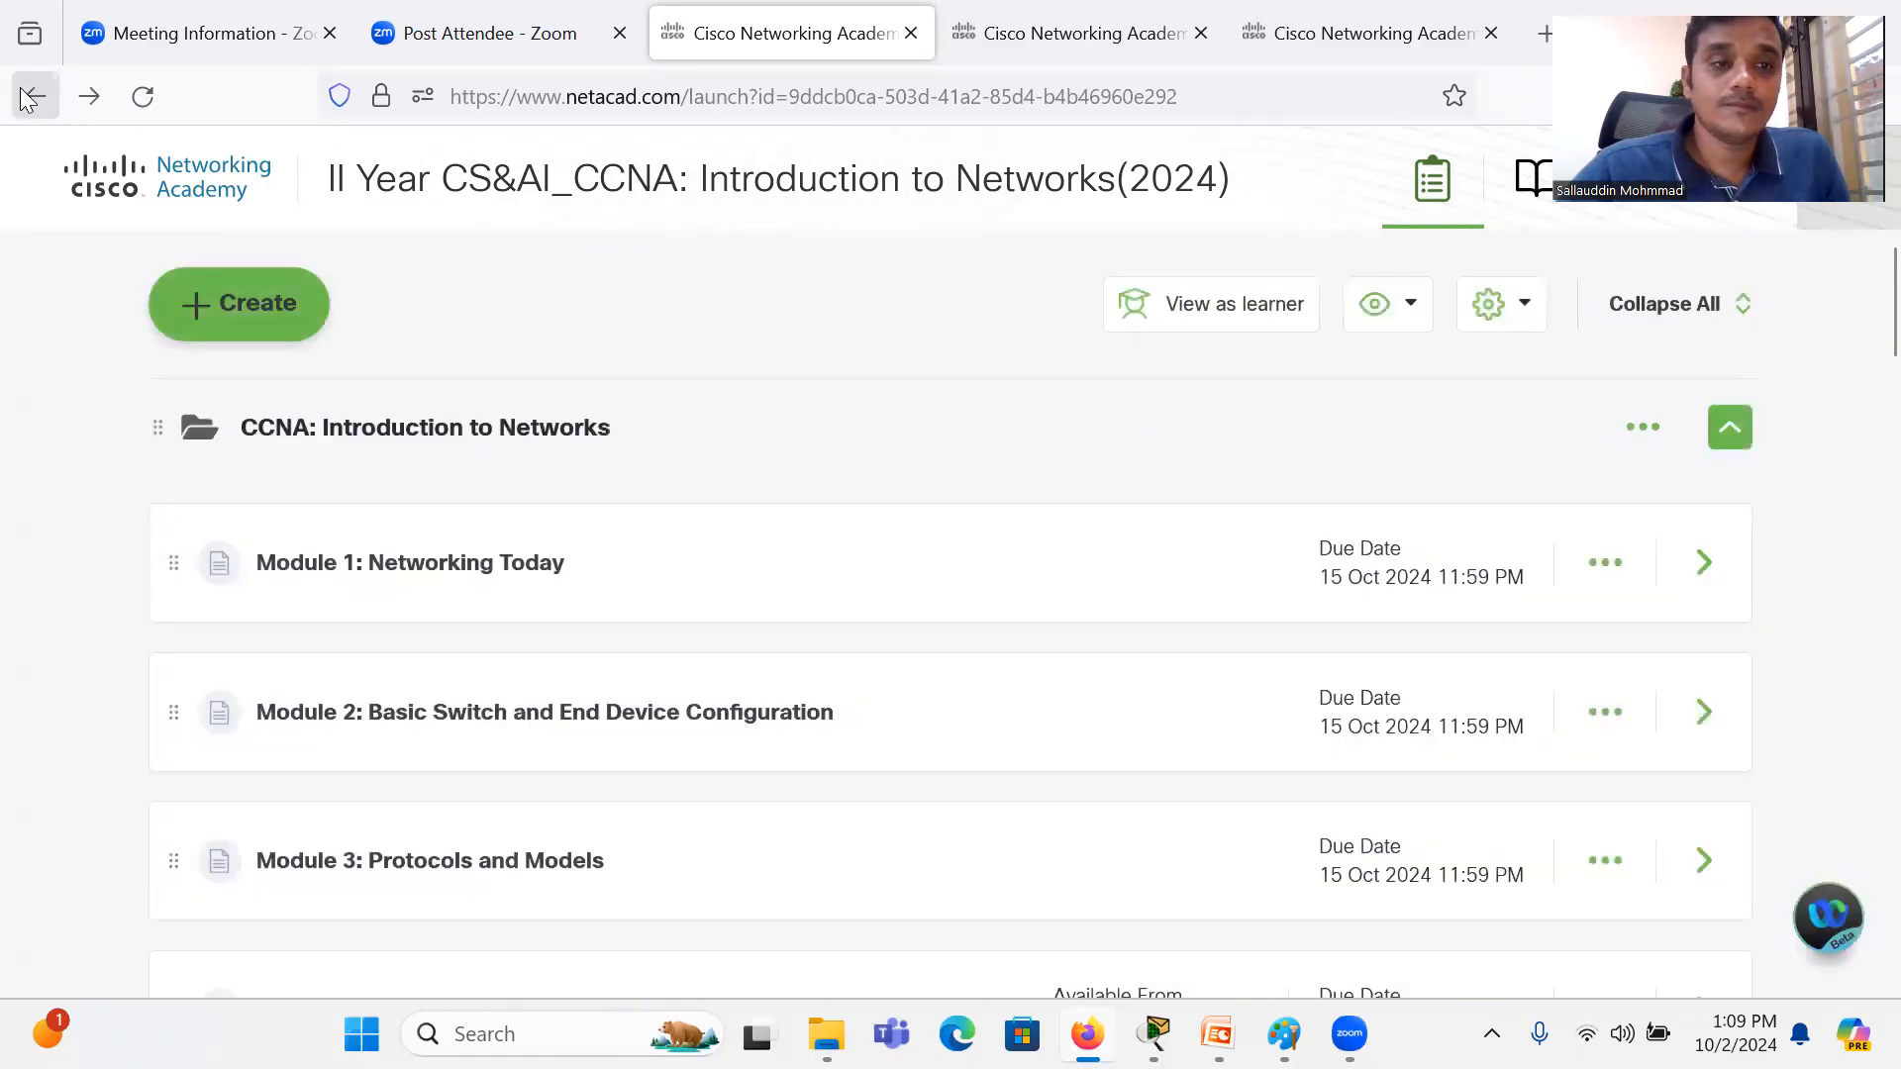
click(36, 96)
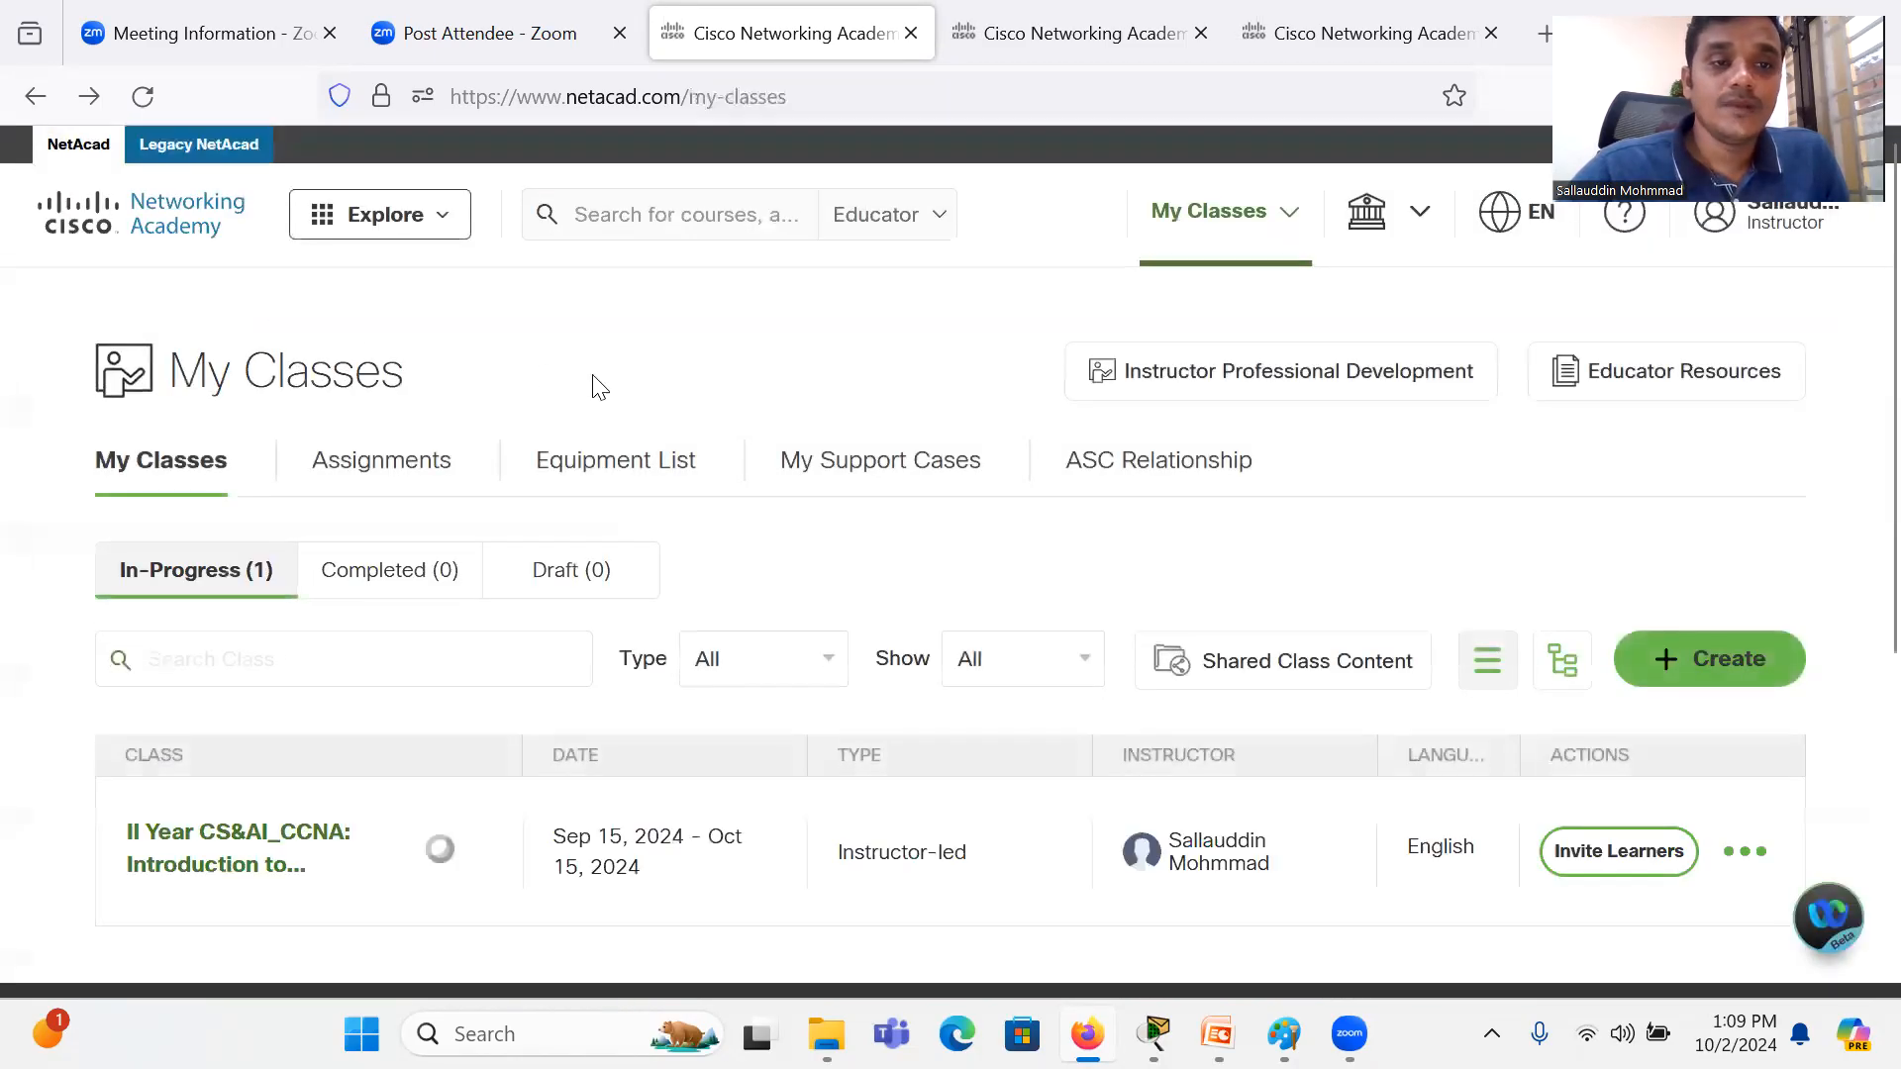
Step: Search Networking Academy for "resourc" and open the suggested Cisco Packet Tracer Resources page
click(730, 215)
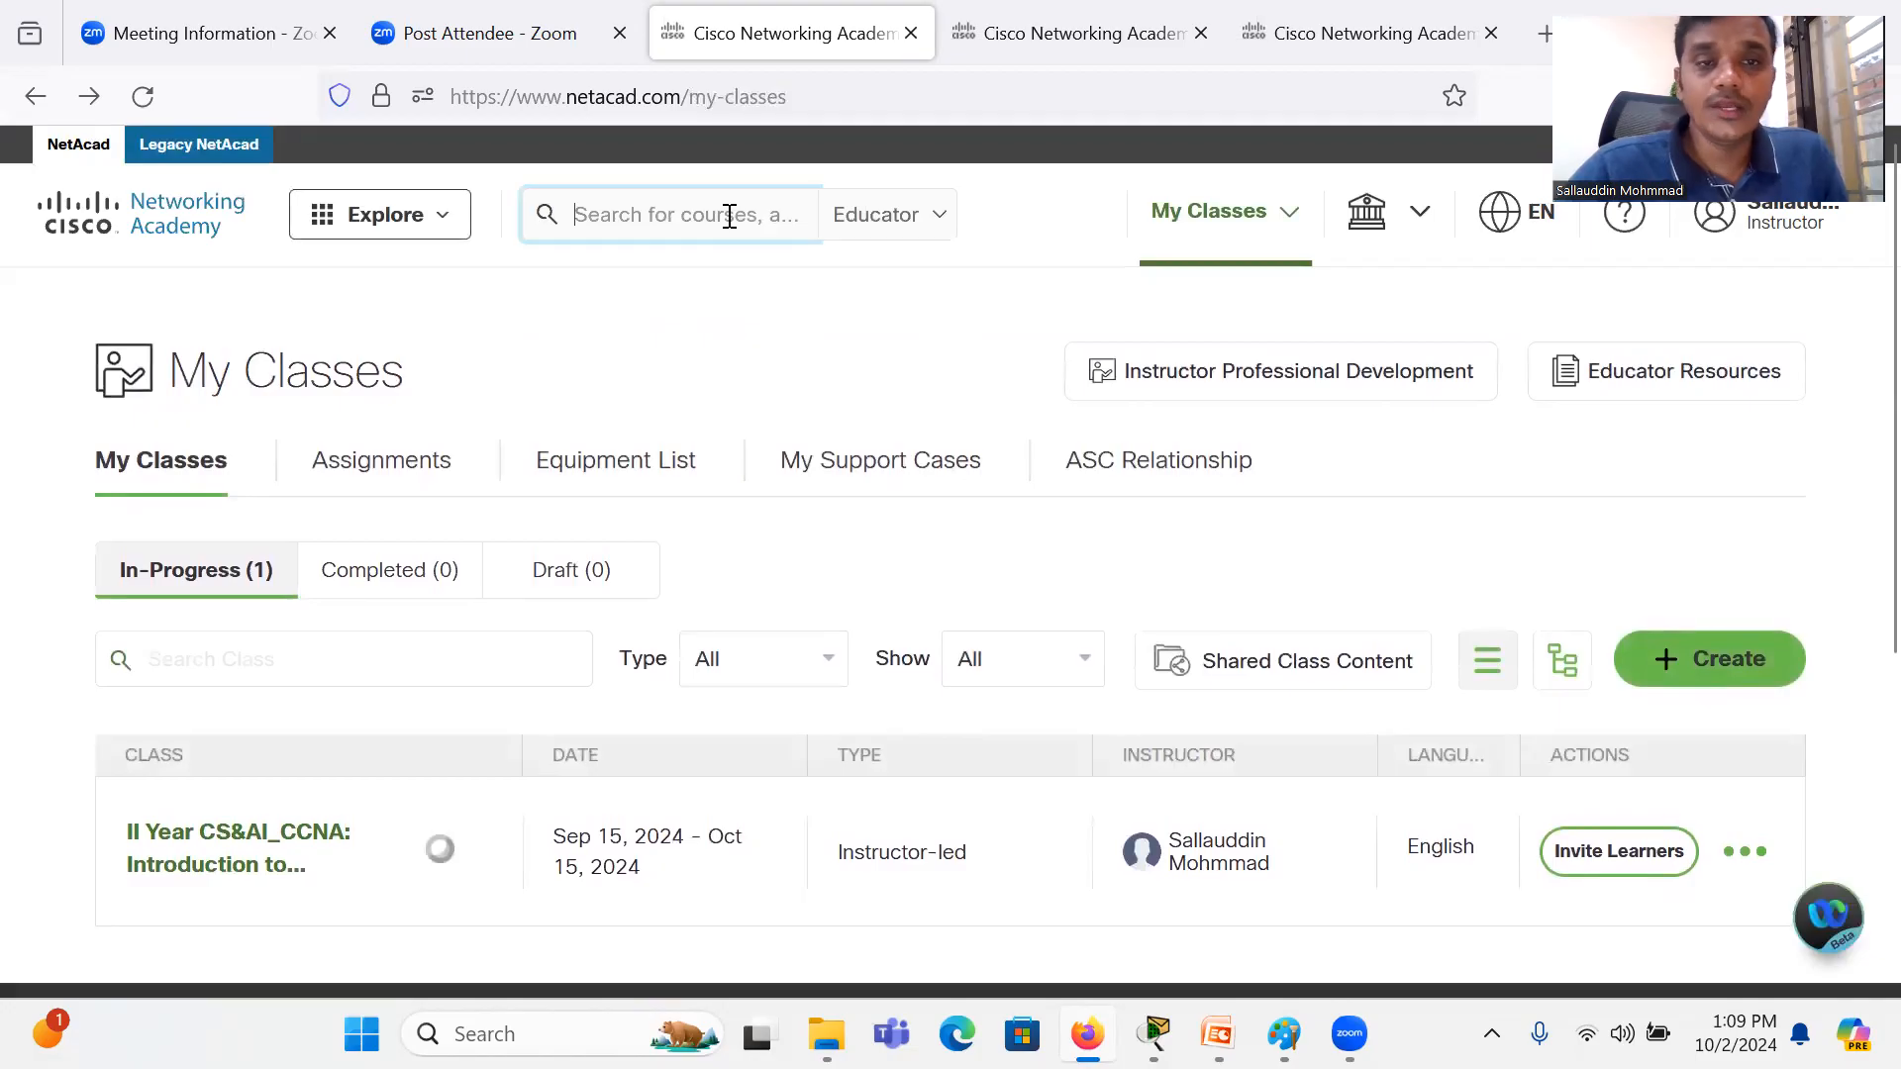
text(res)
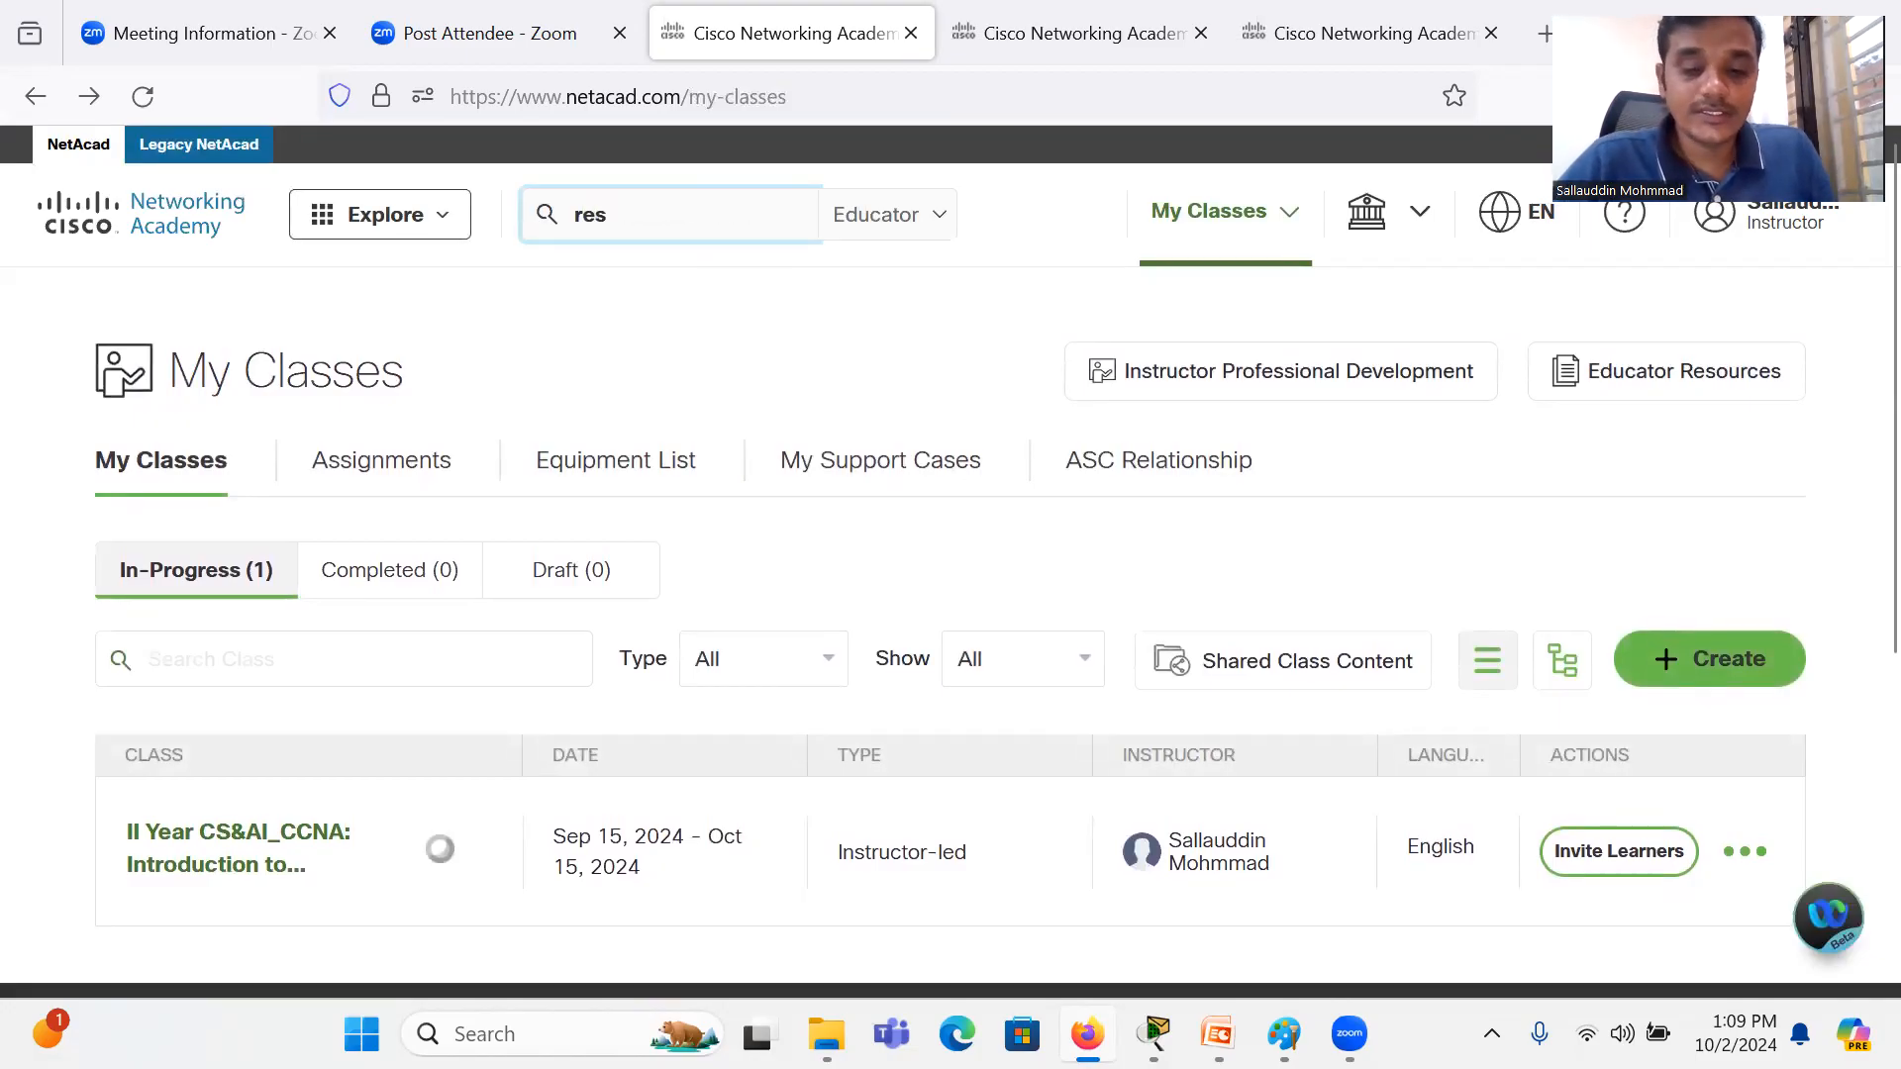
text(ourc)
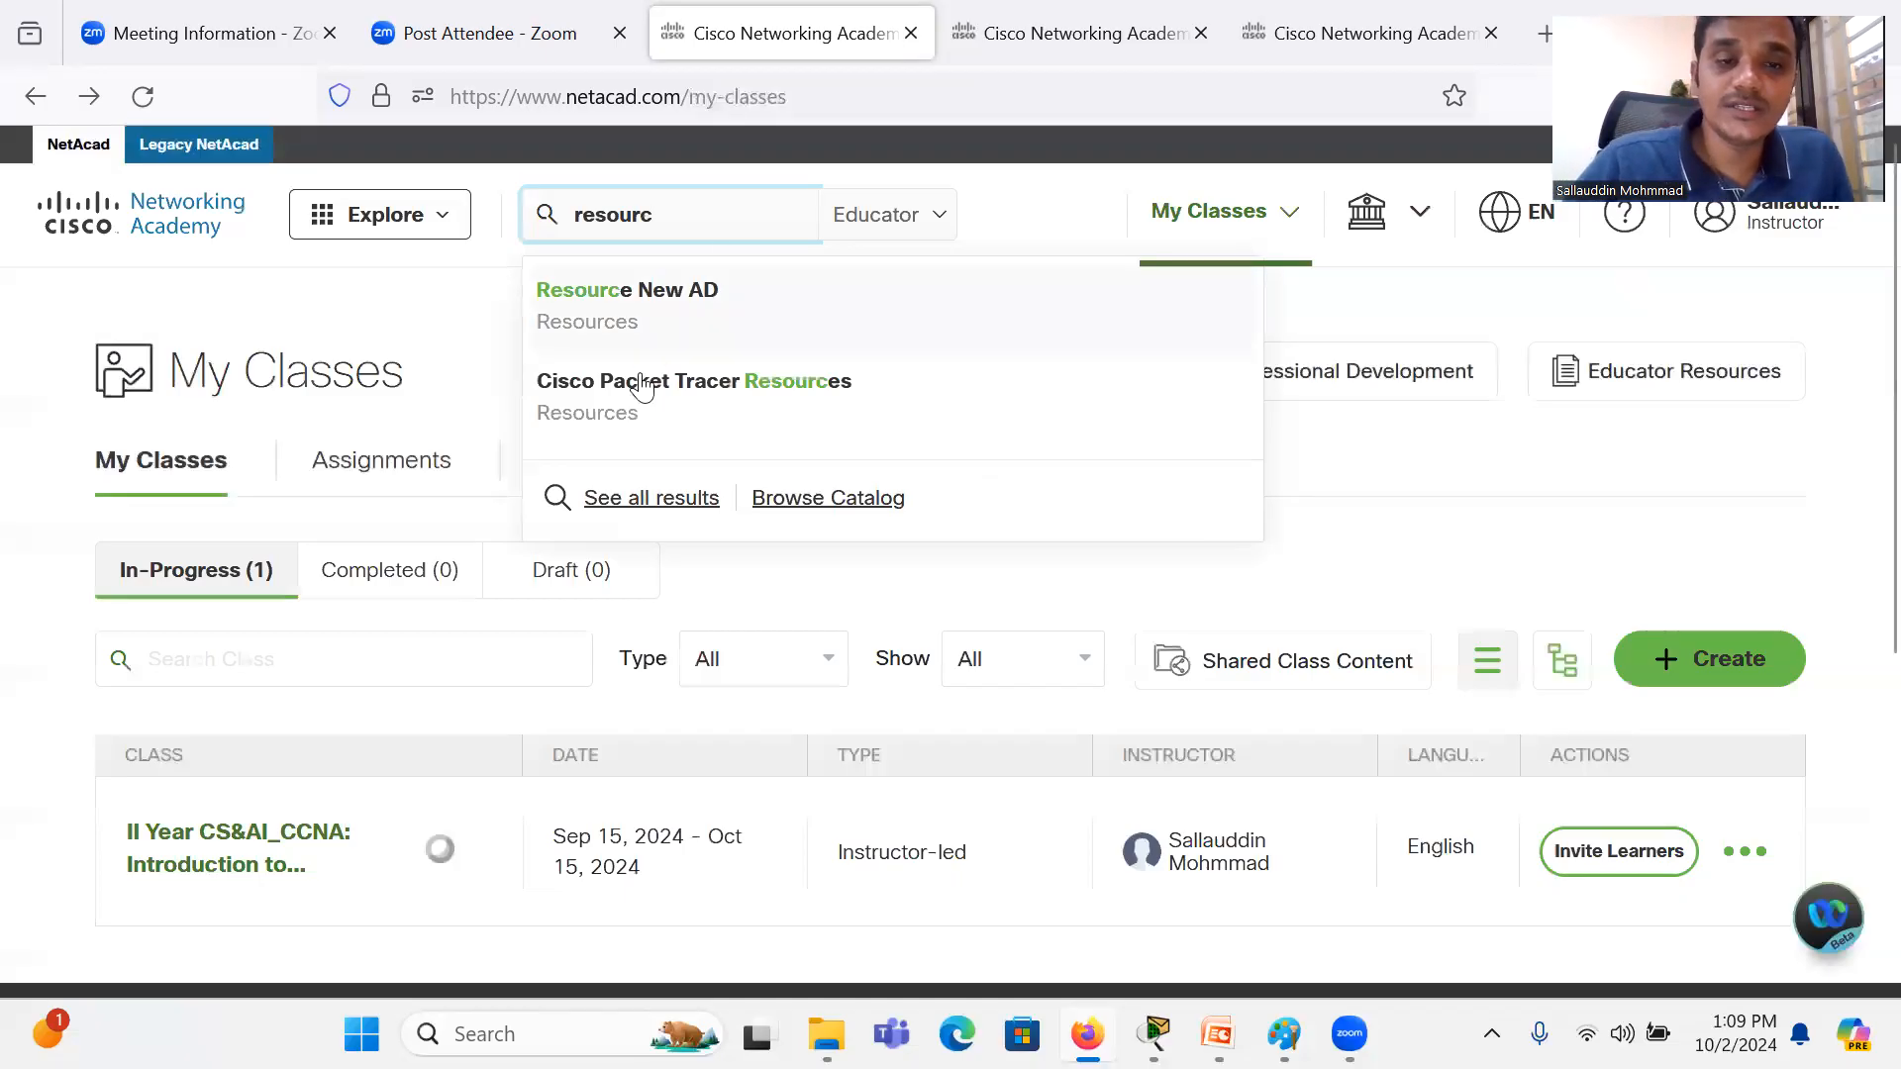
click(665, 432)
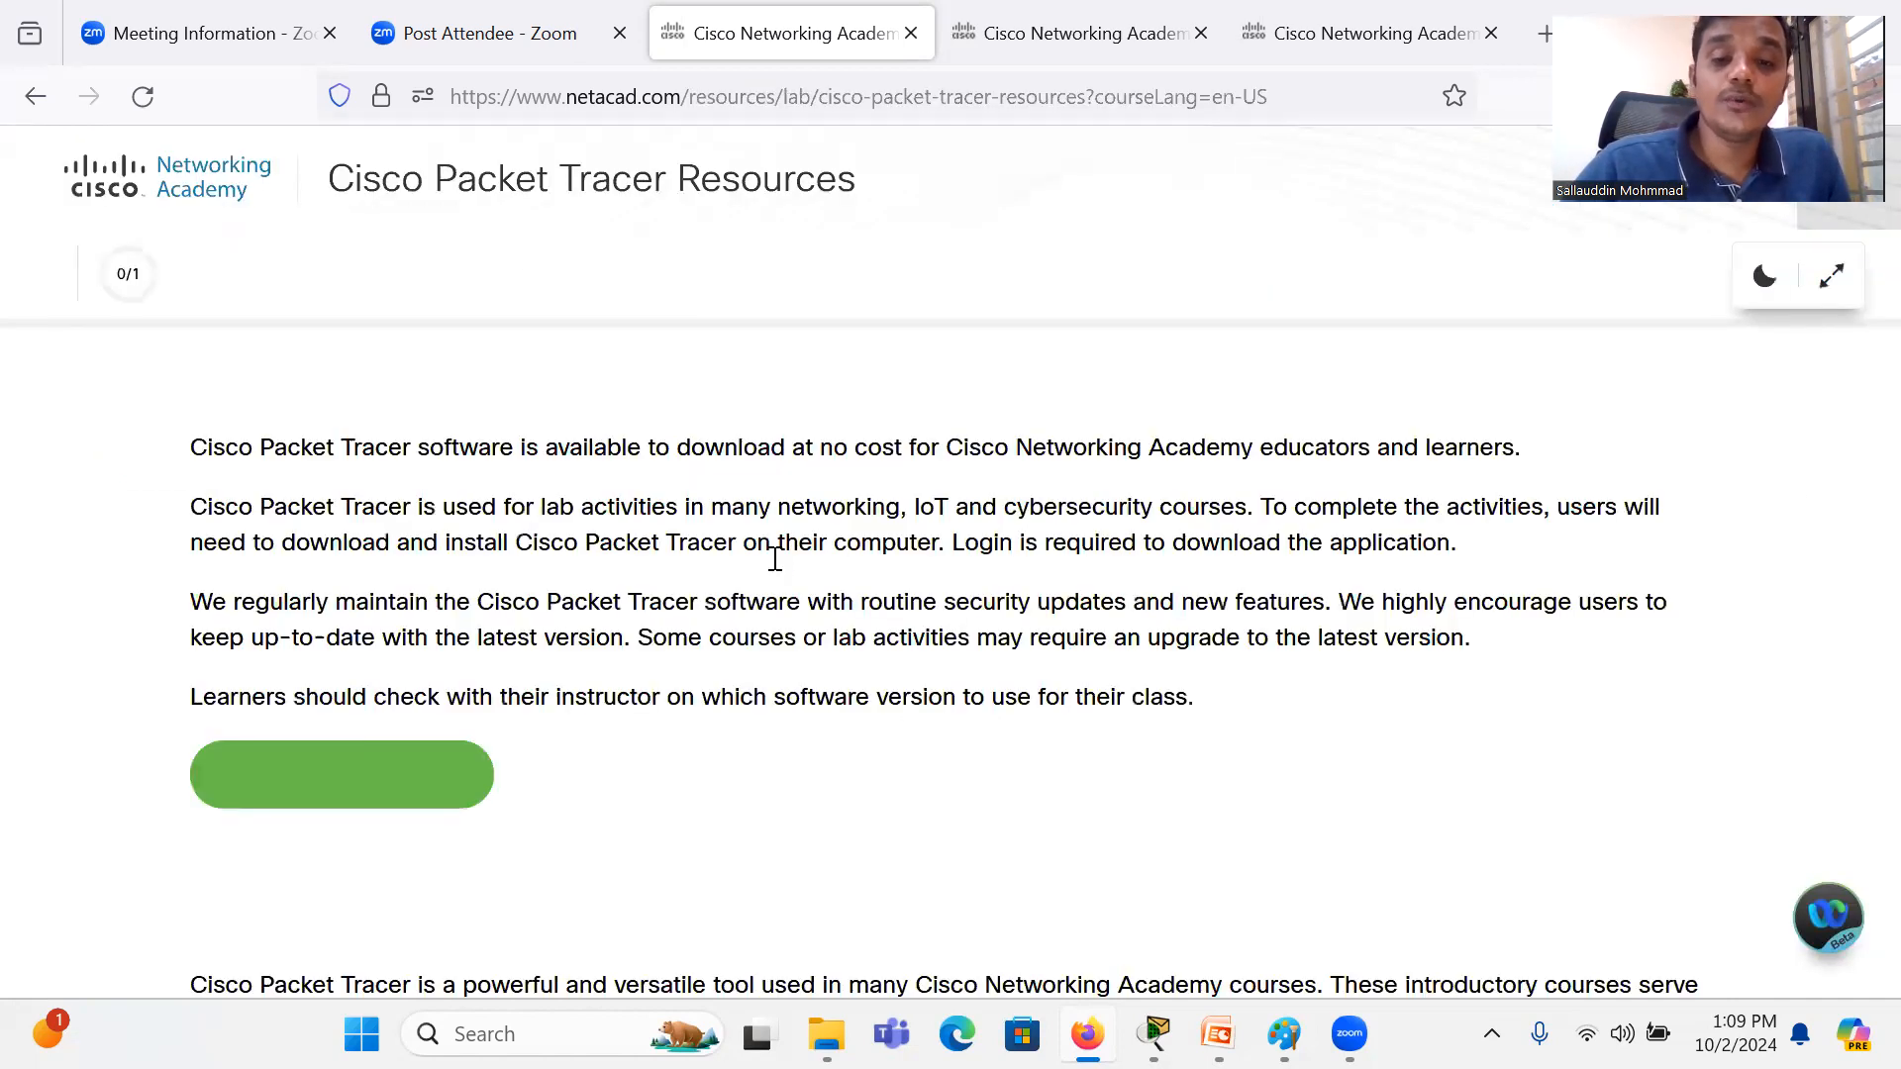
Step: Look over the Get Started and Community Solutions sections, and open the Packet Tracer download page
scroll(773, 555, down, 4)
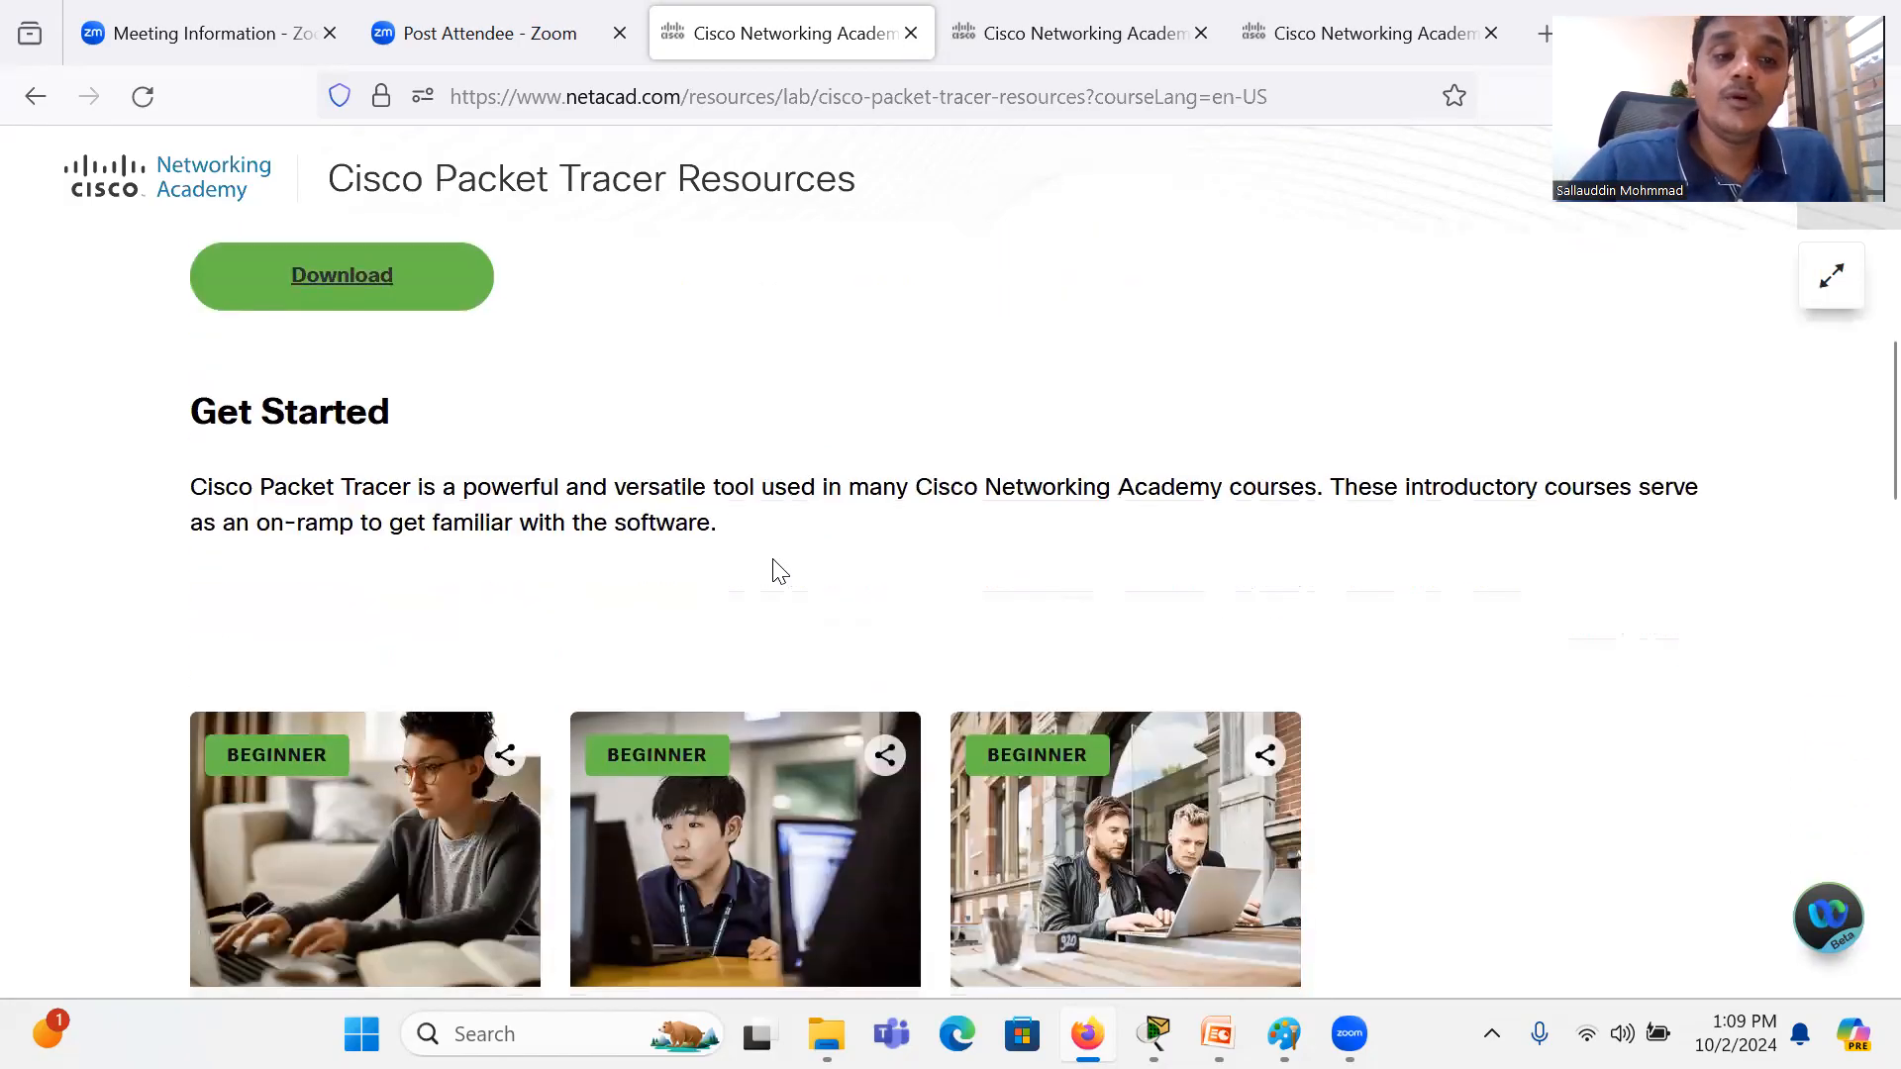
scroll(775, 560, down, 7)
scroll(773, 561, up, 10)
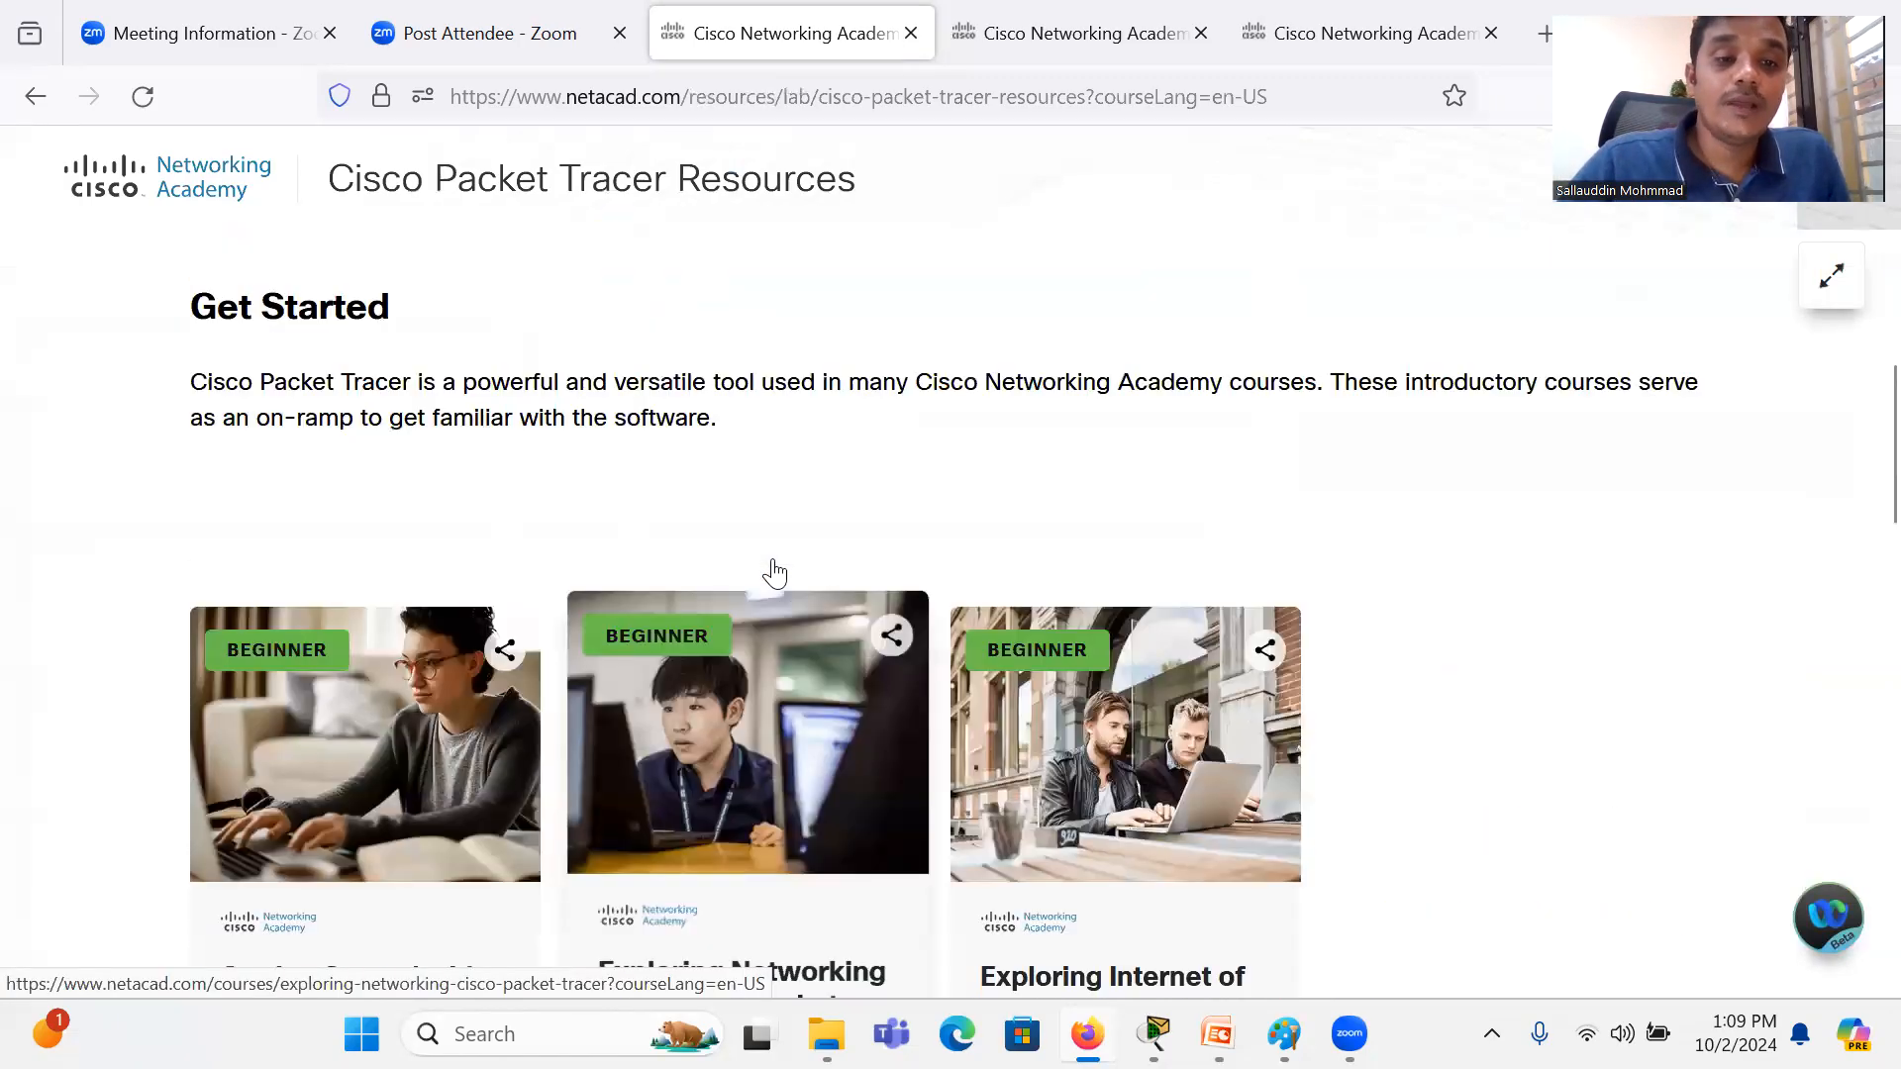
scroll(774, 561, down, 11)
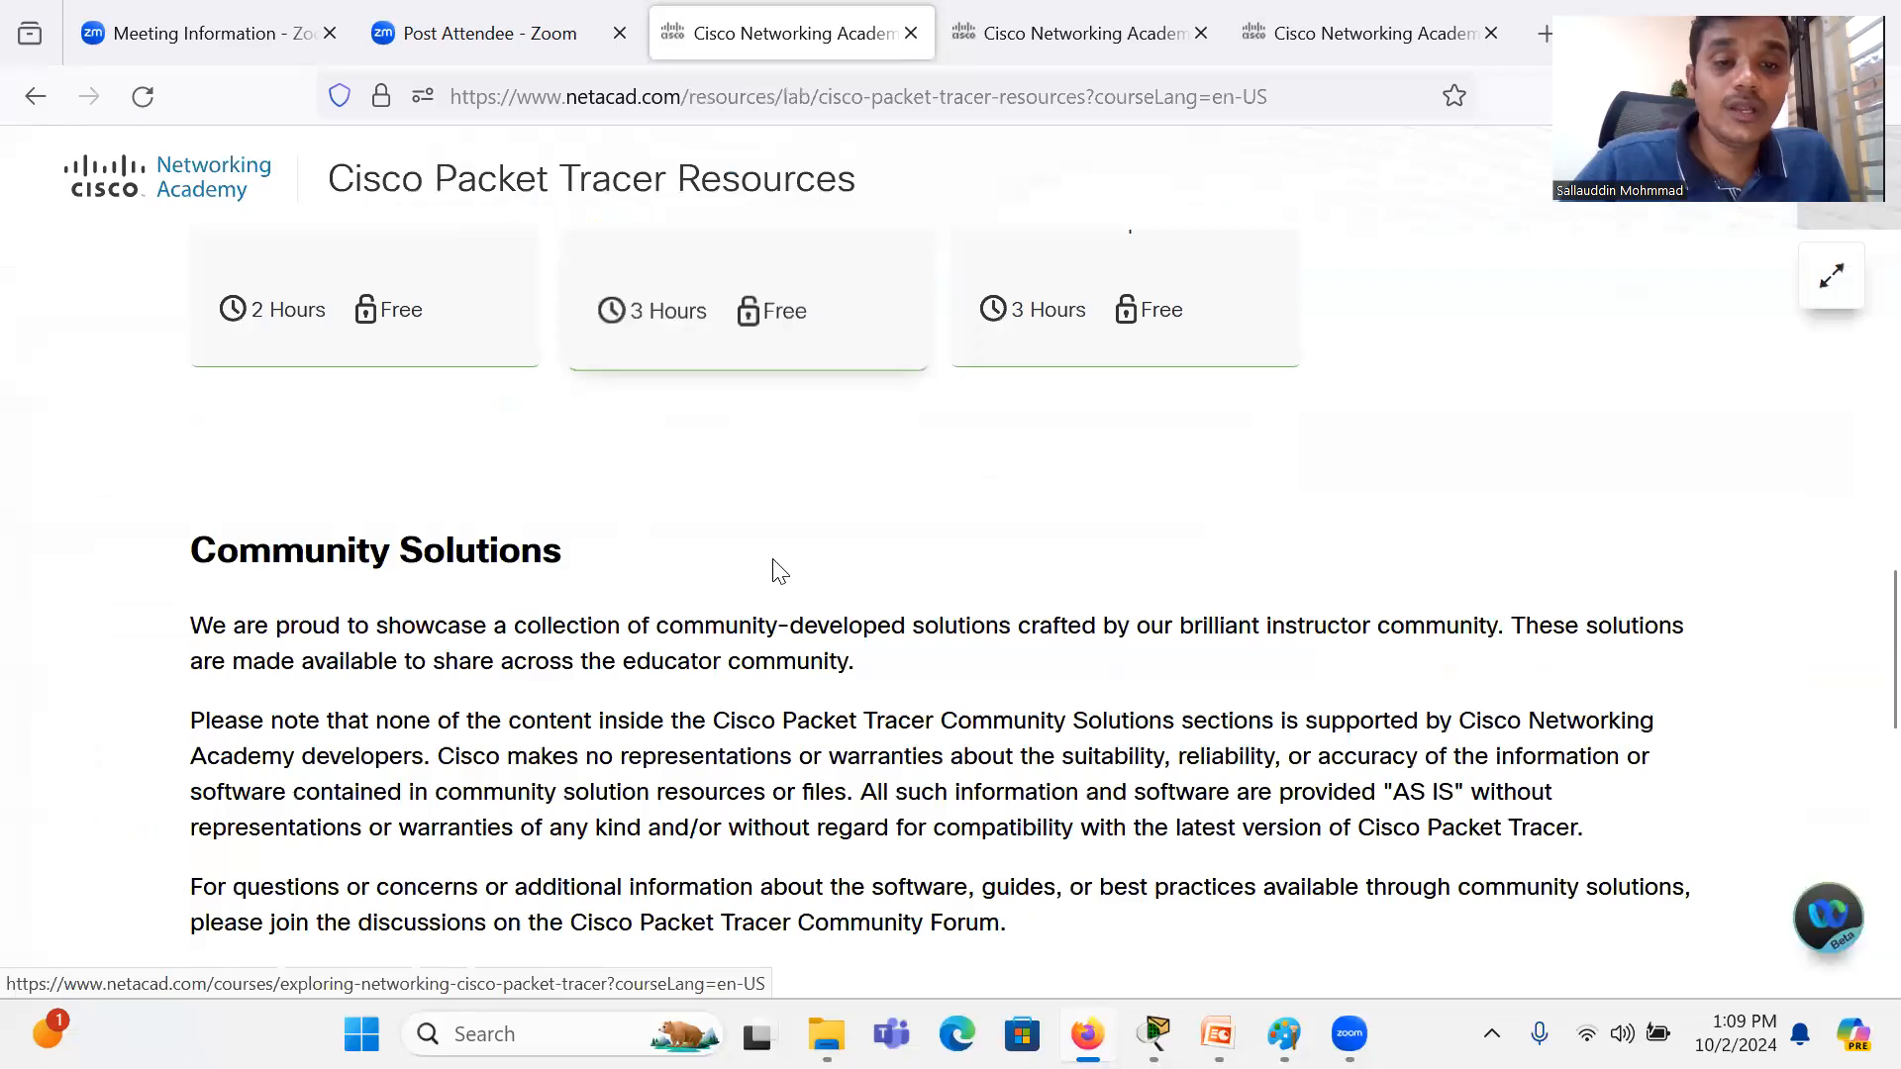
scroll(779, 571, down, 10)
scroll(779, 571, up, 20)
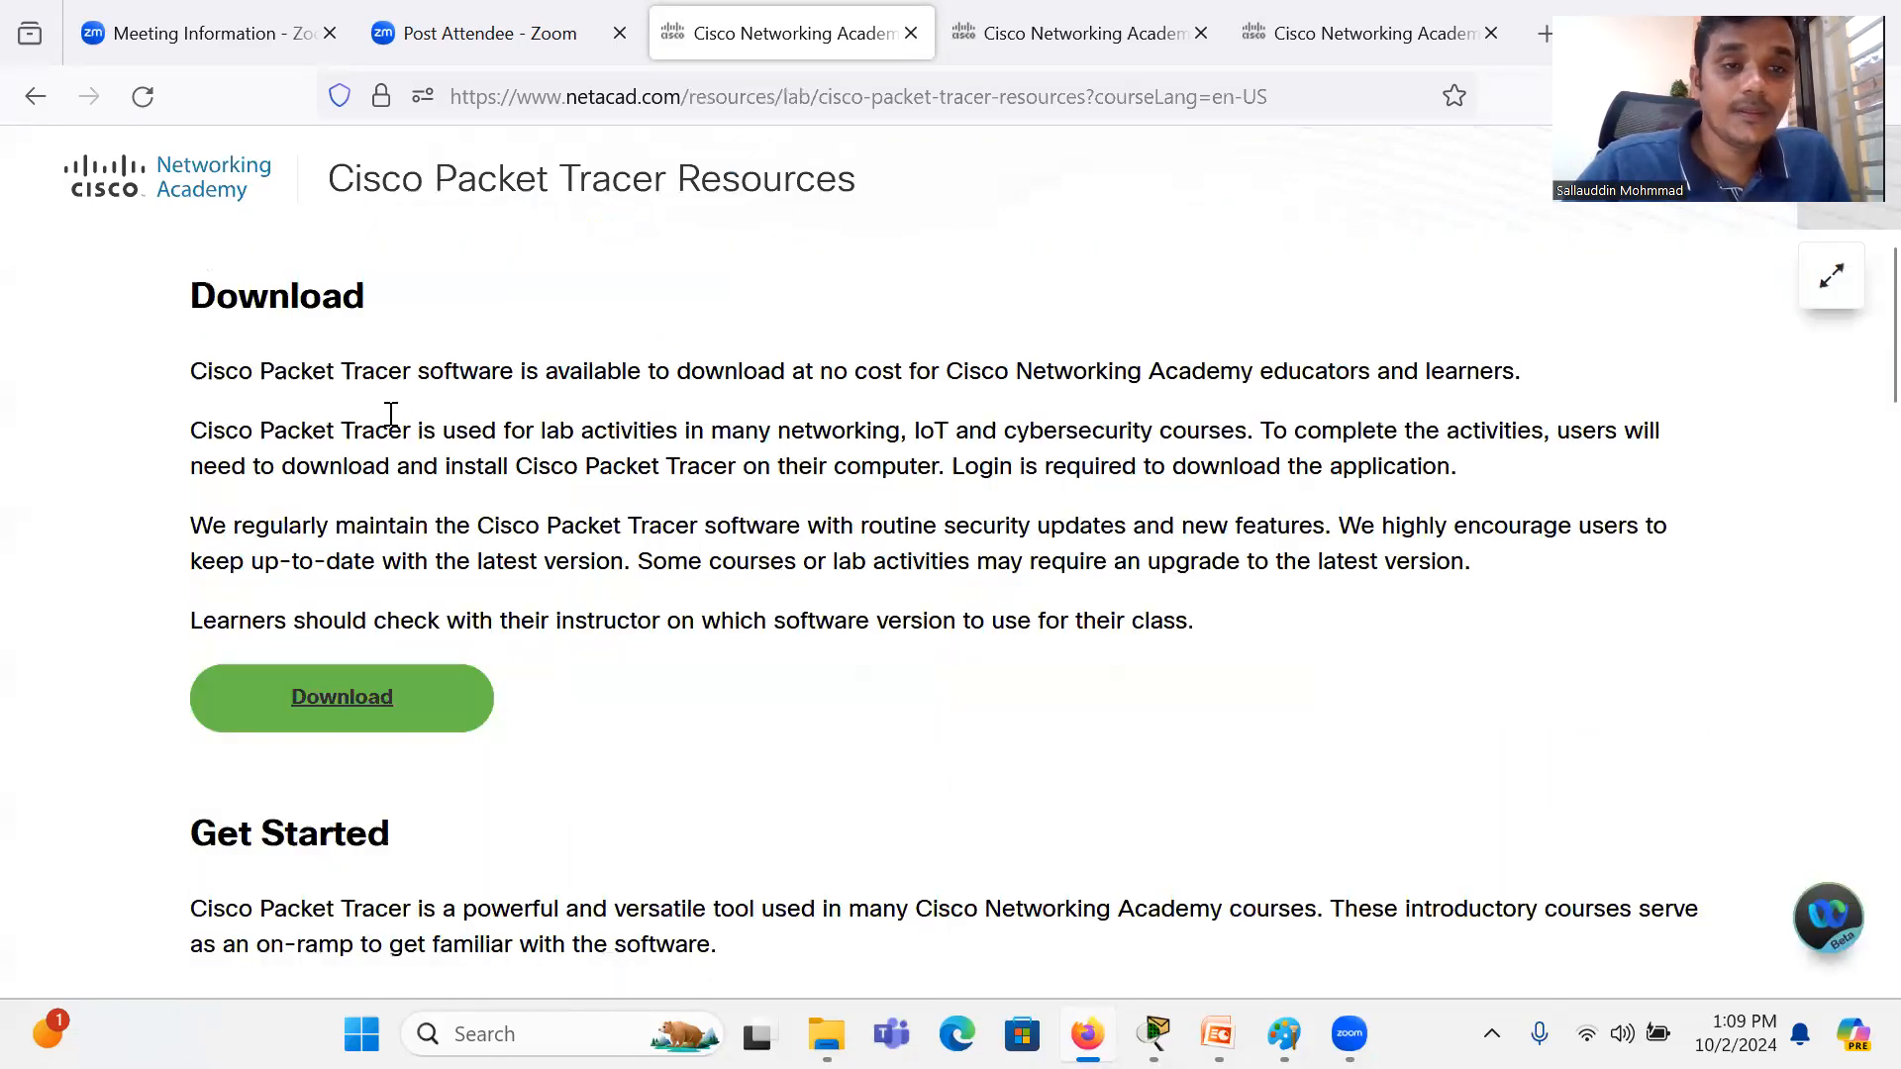
click(385, 690)
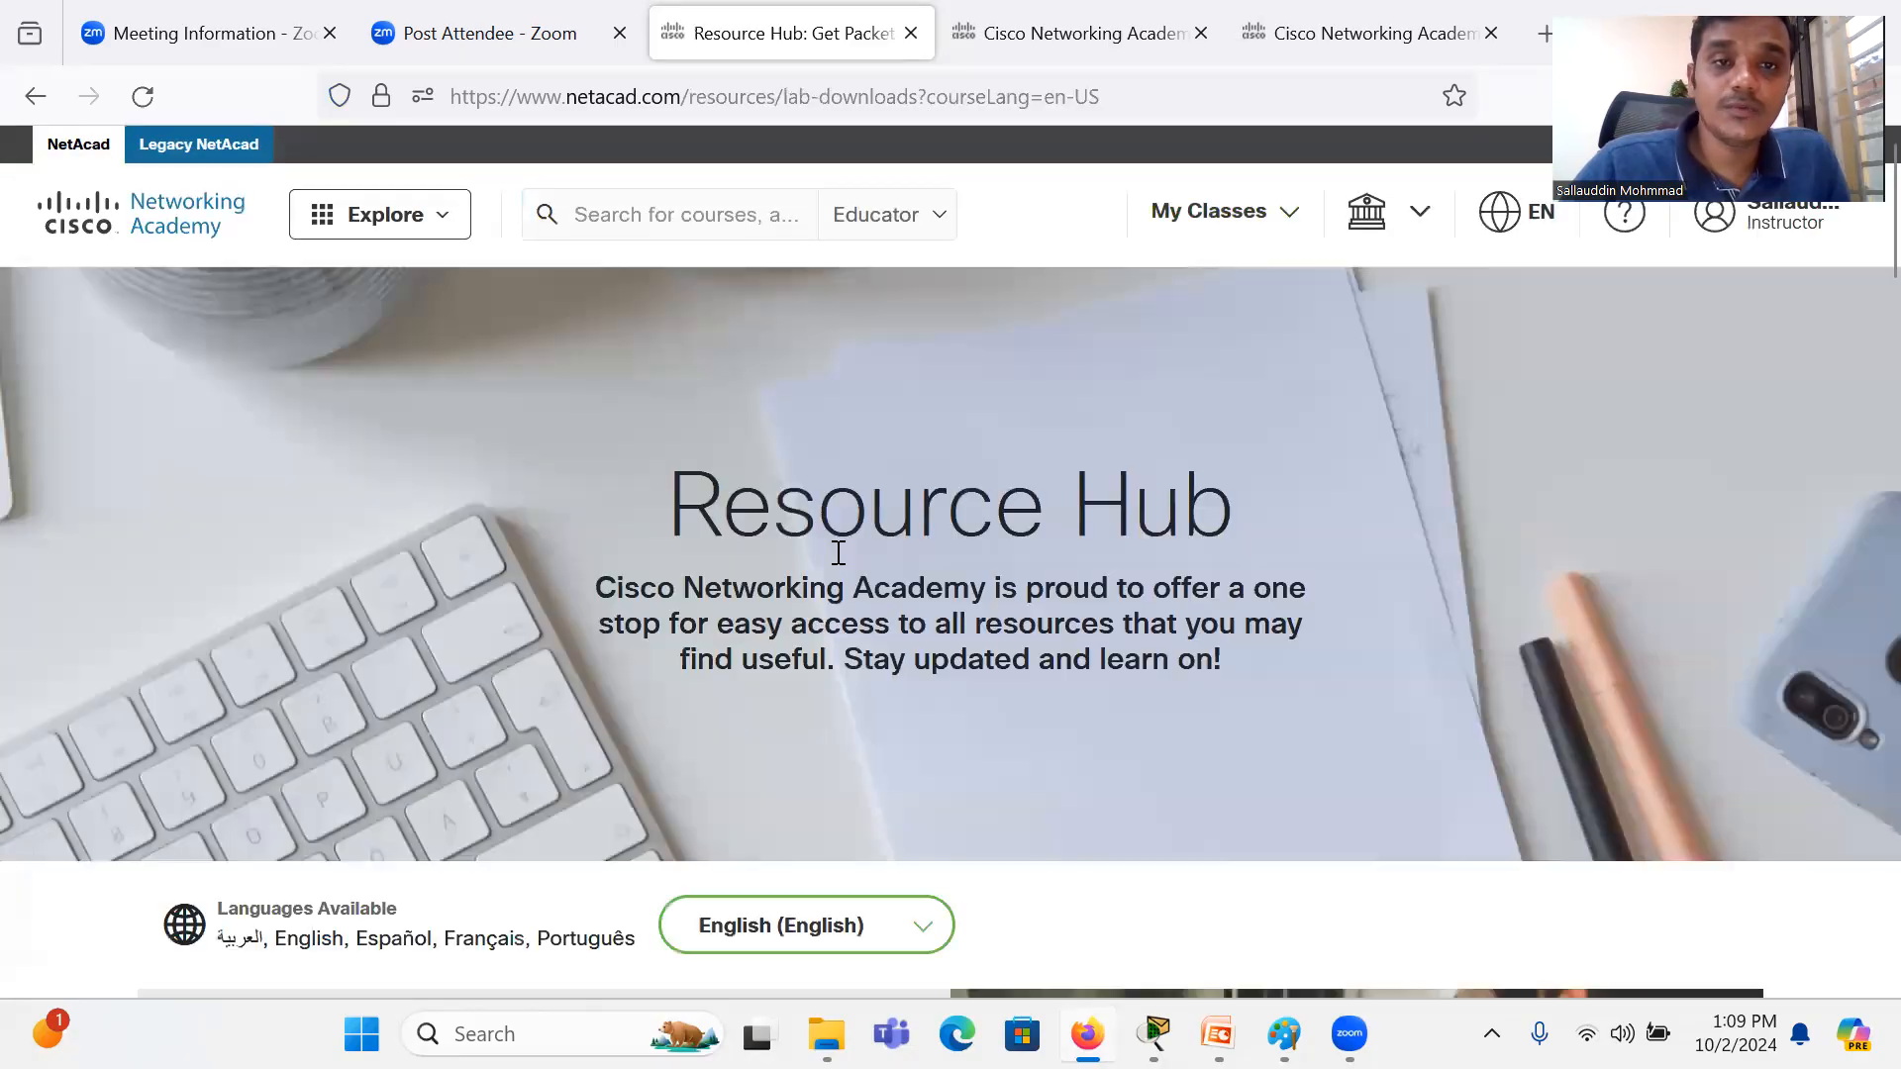
Step: Review the Resource Hub's Learning Resources, including the Packet Tracer 8.2.2 download options, installation steps, system requirements and virtual machines
scroll(838, 552, down, 10)
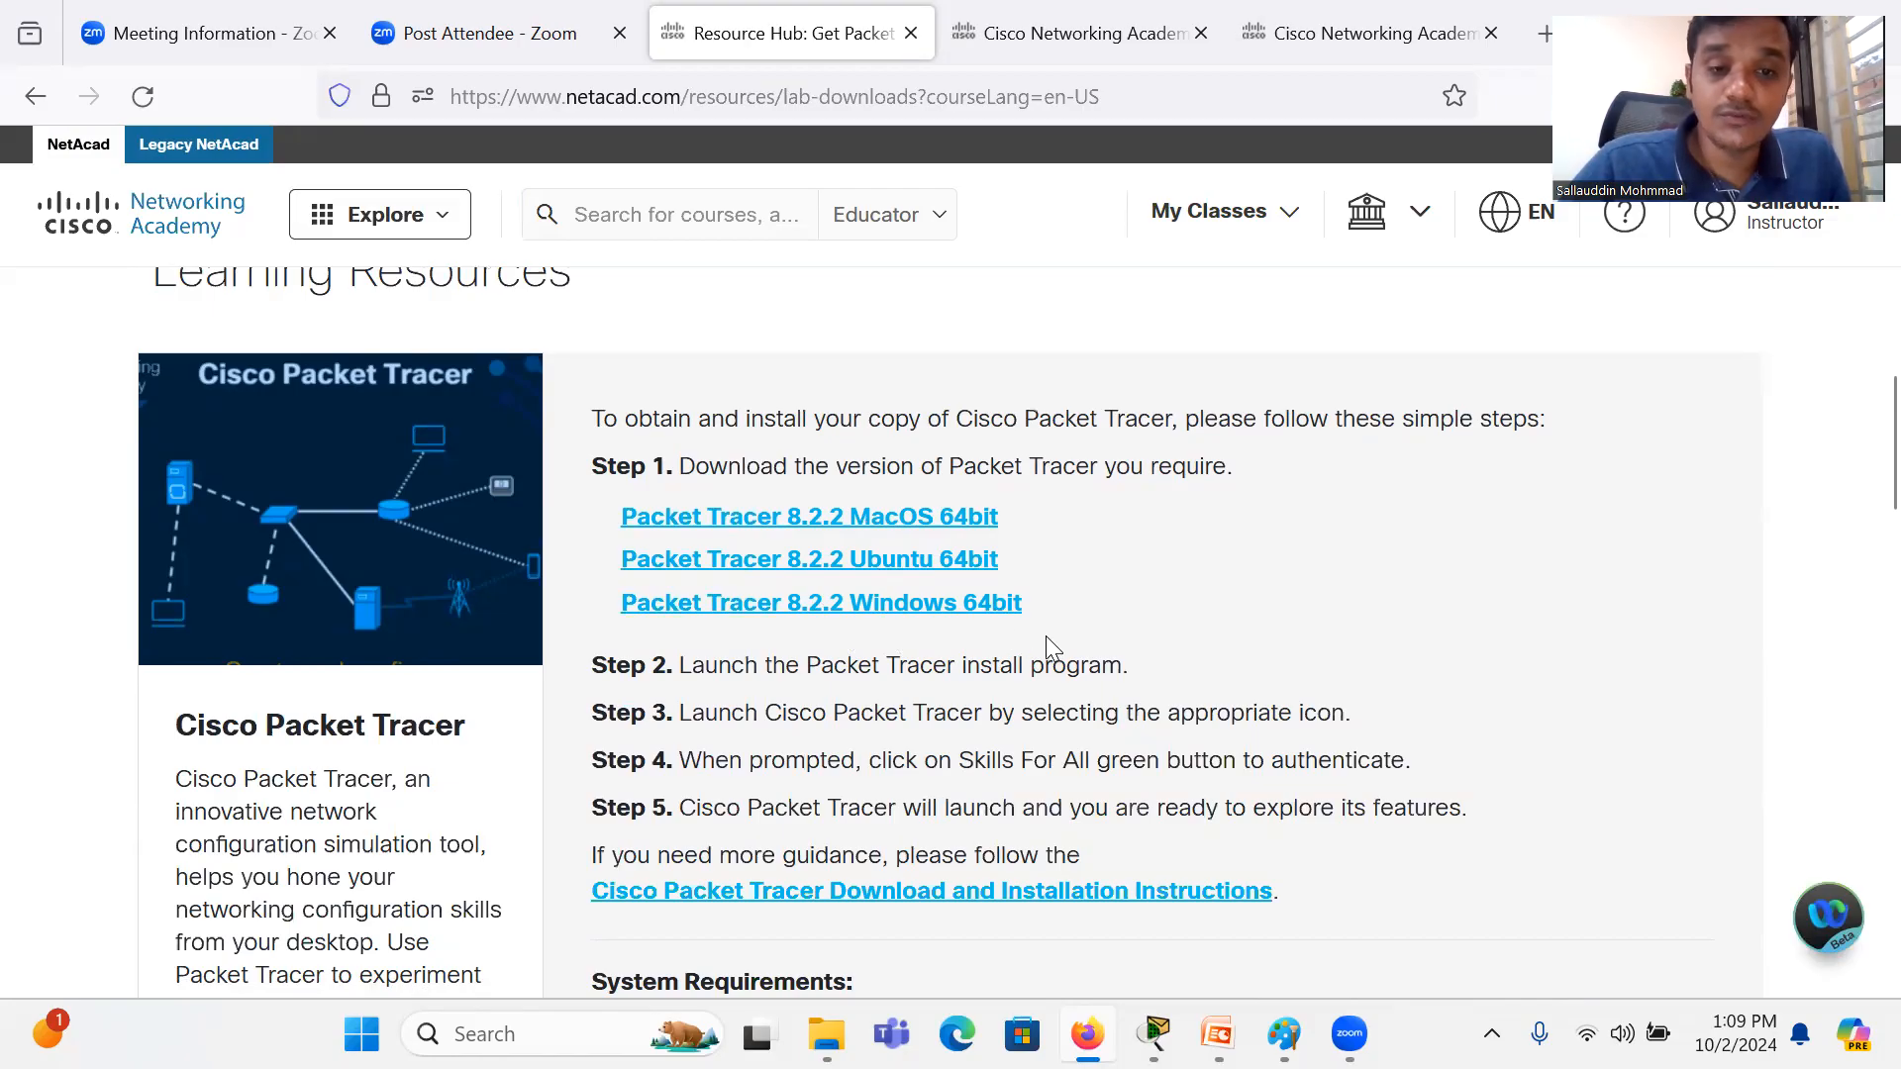
scroll(1047, 638, down, 10)
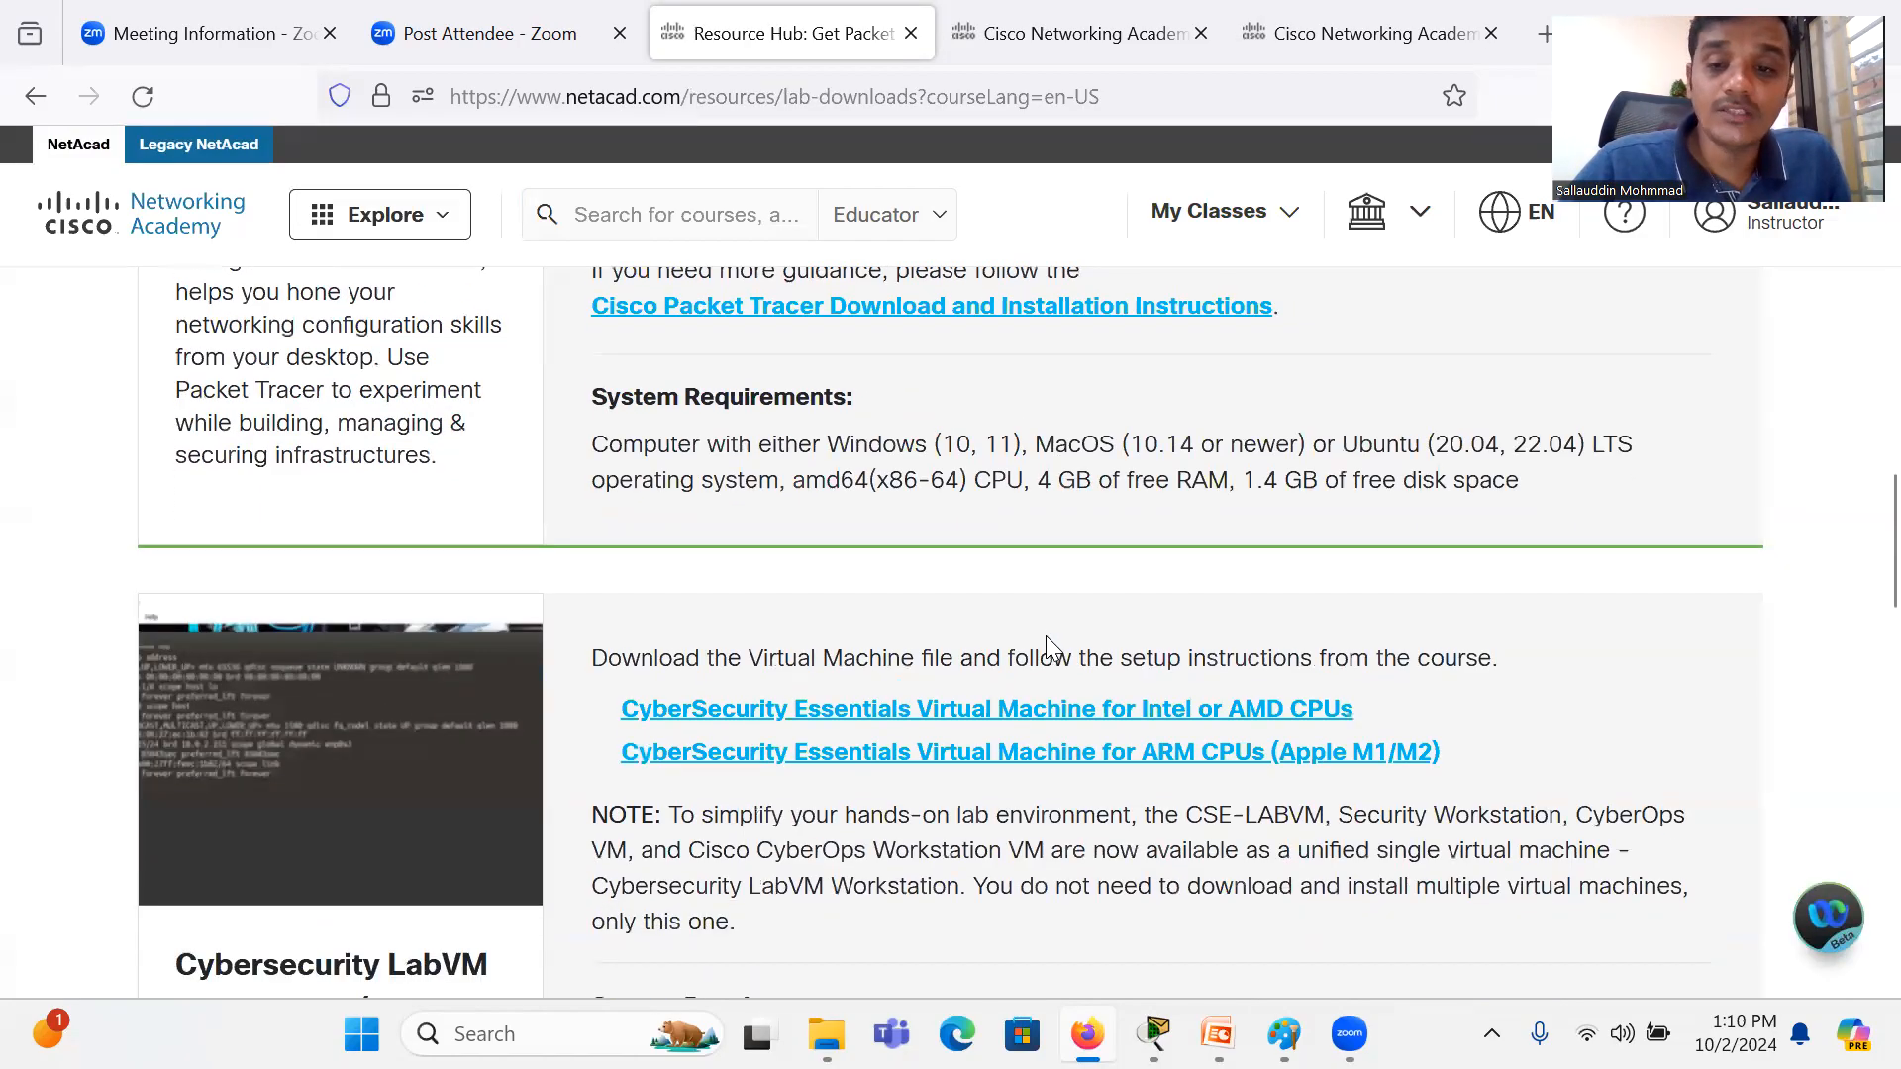
scroll(1051, 648, down, 10)
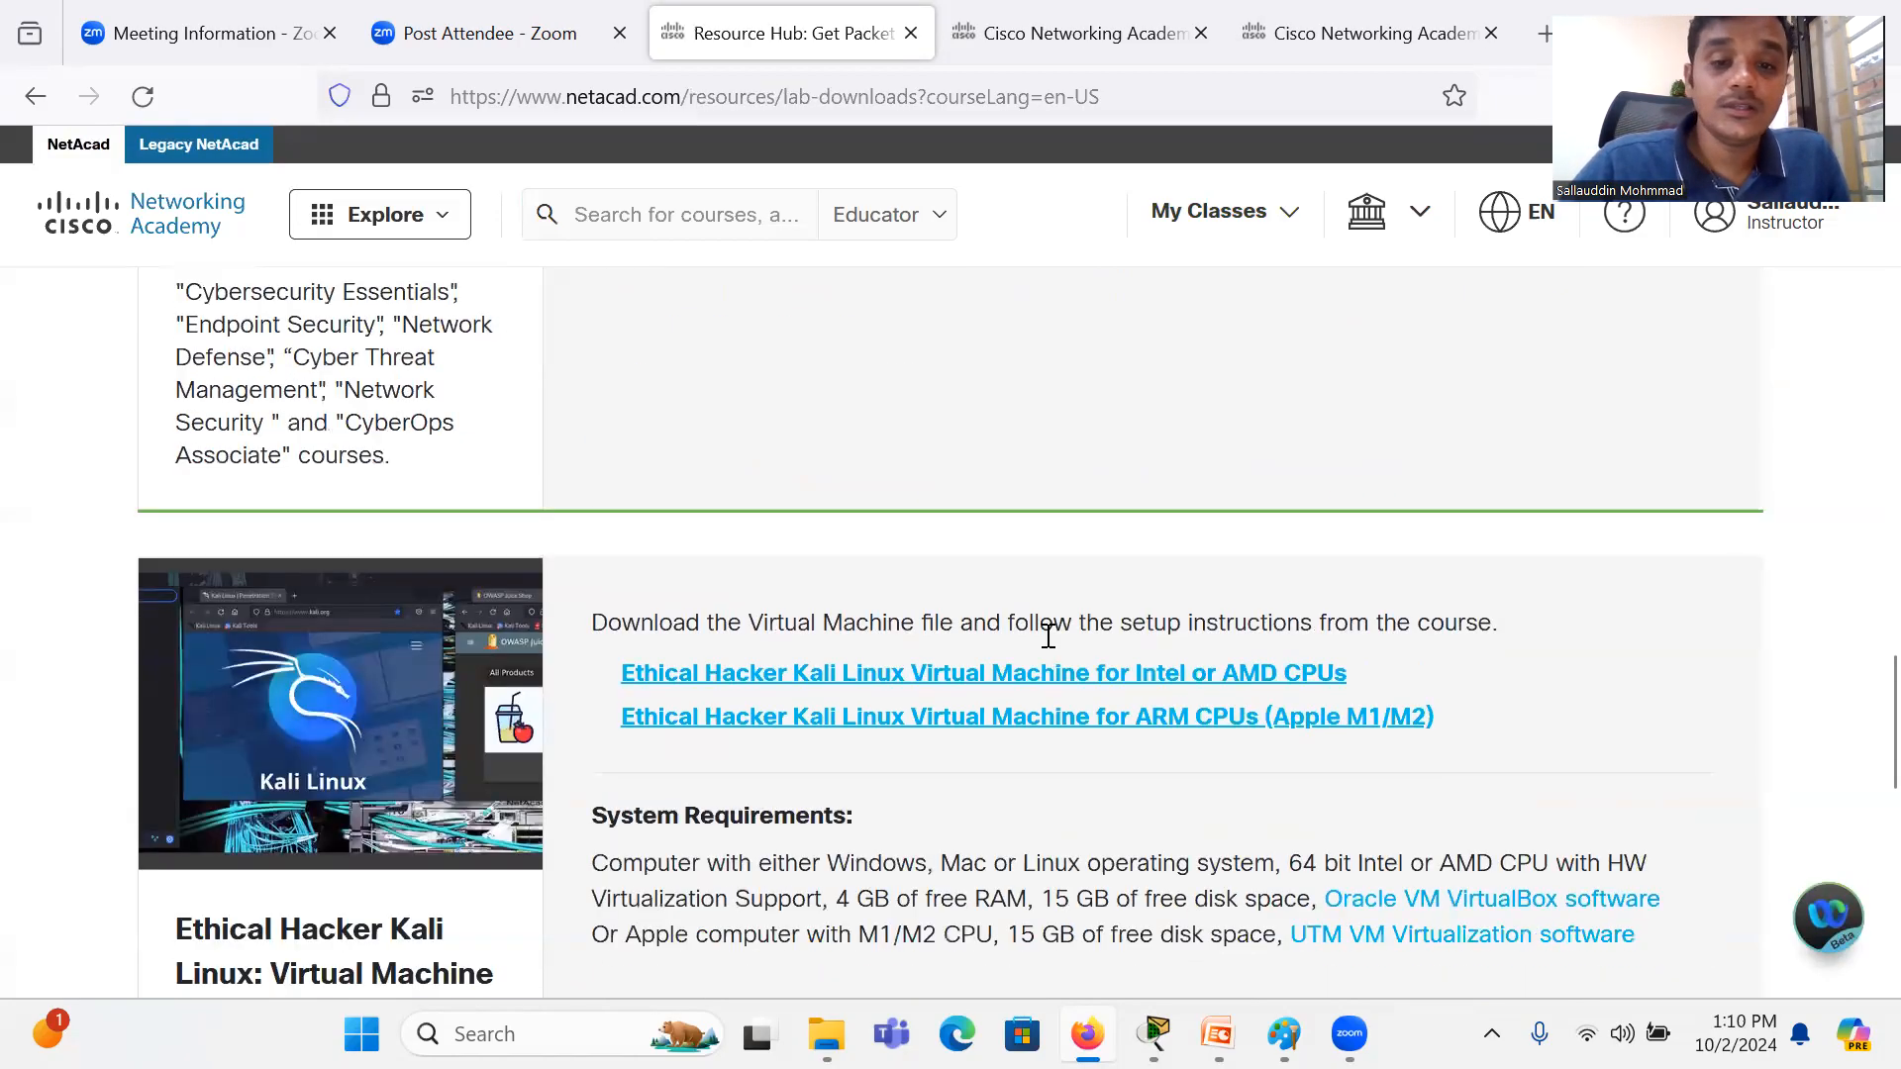
scroll(1052, 649, down, 2)
scroll(1052, 648, up, 15)
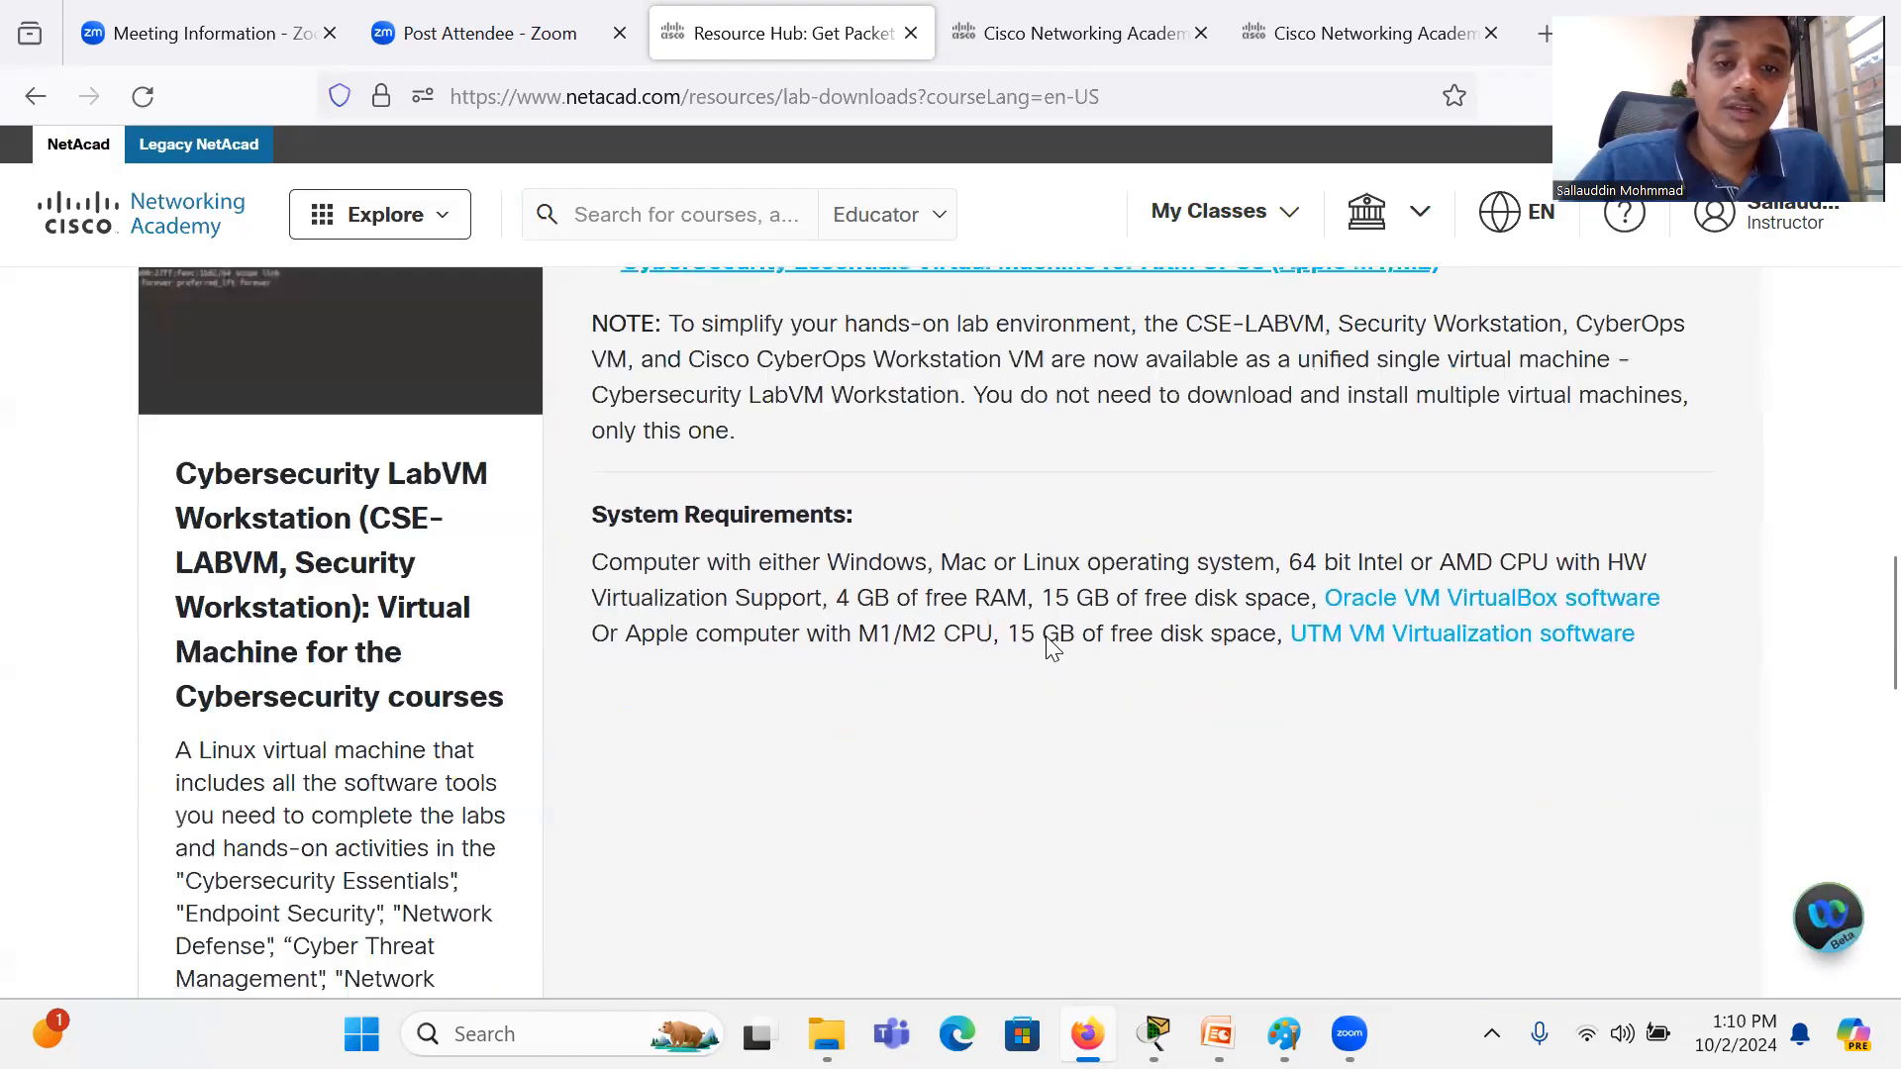
scroll(1052, 646, up, 5)
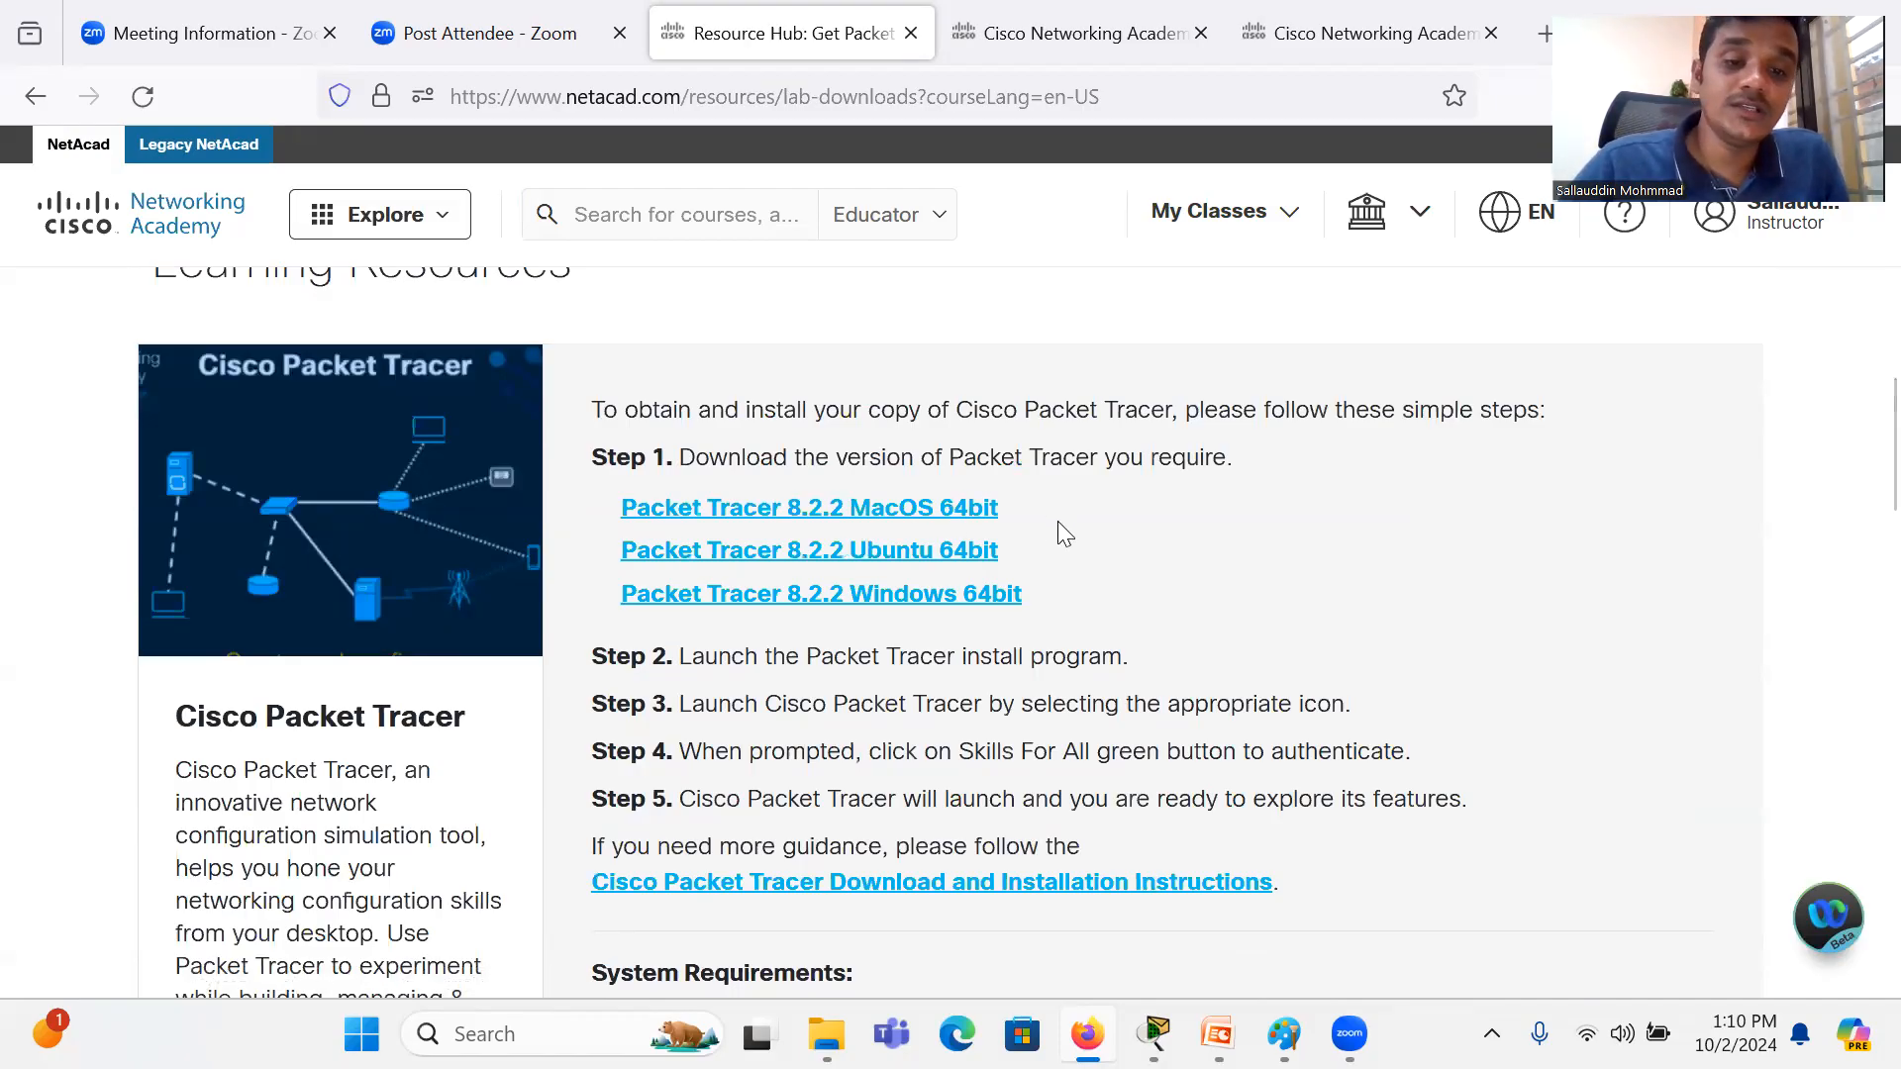
scroll(1058, 521, up, 1)
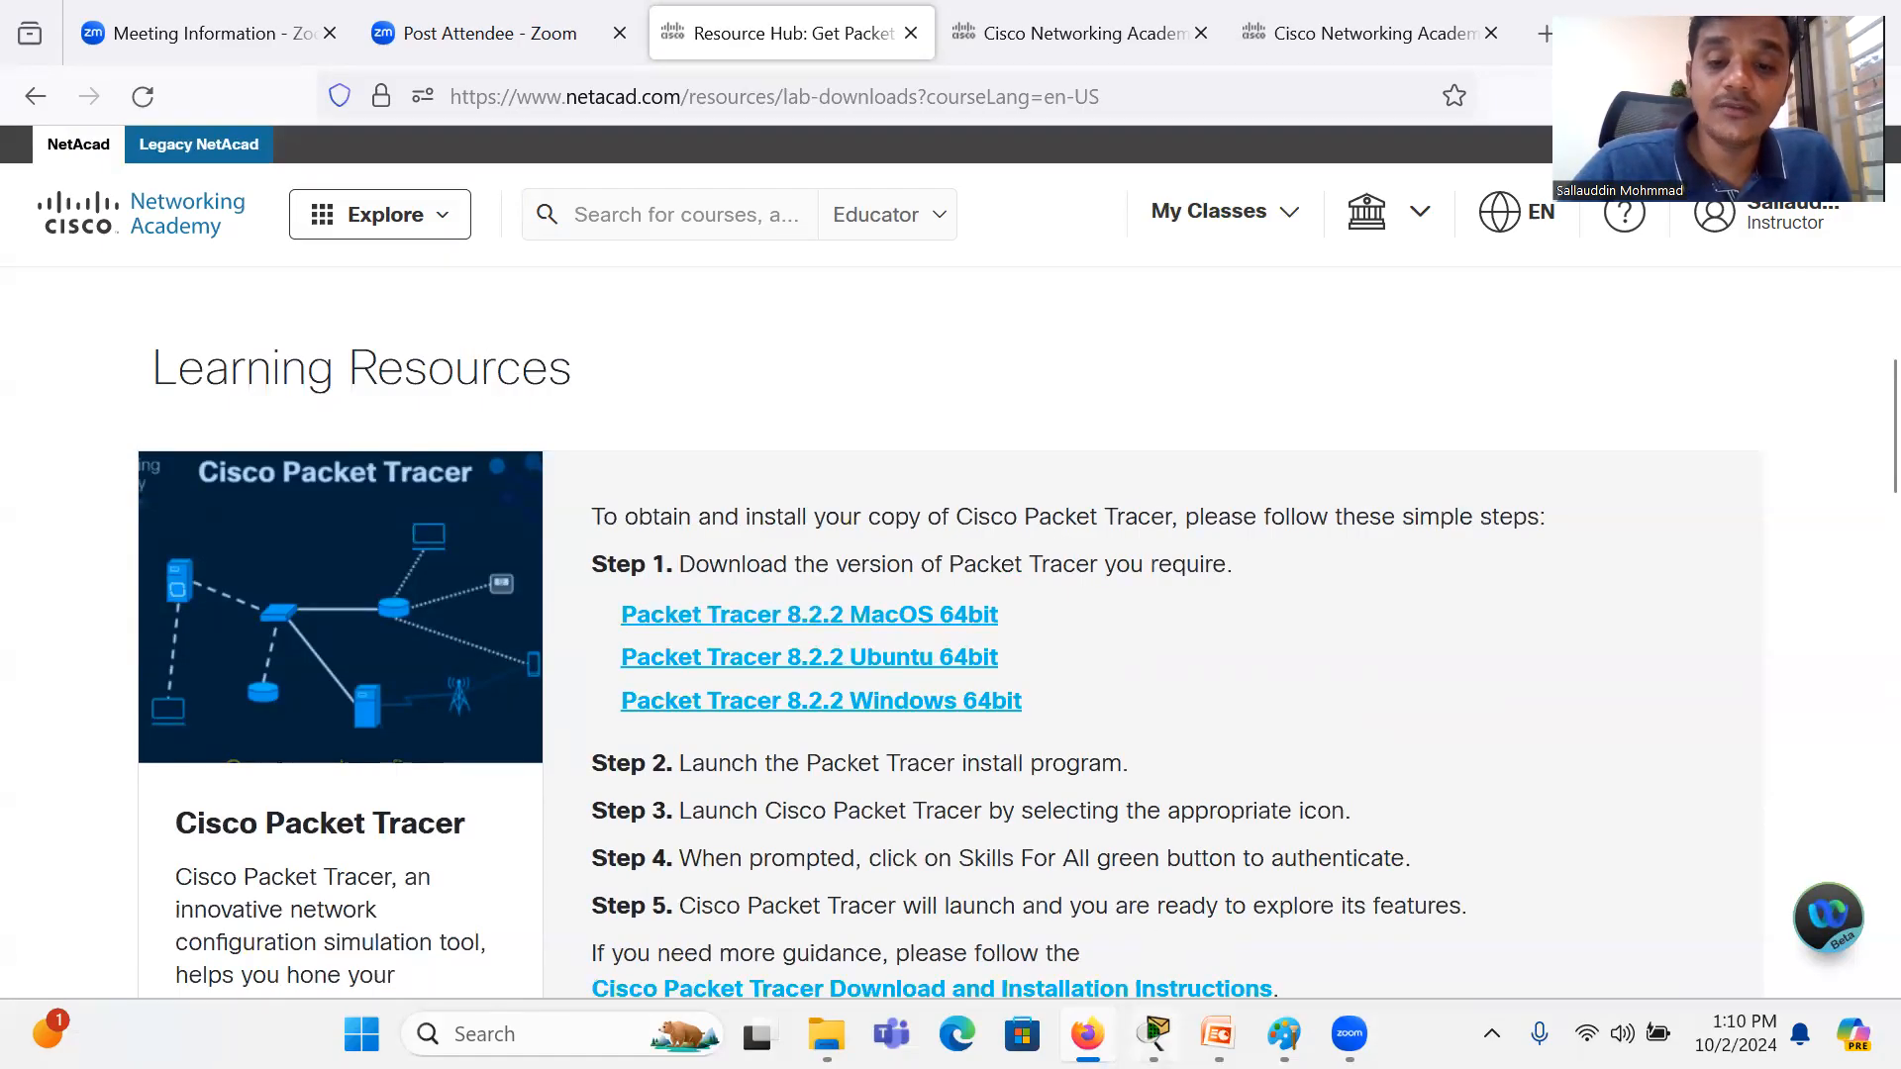
Step: Switch to Cisco Packet Tracer and look through its File, Options and Tools commands without choosing any
click(1154, 1034)
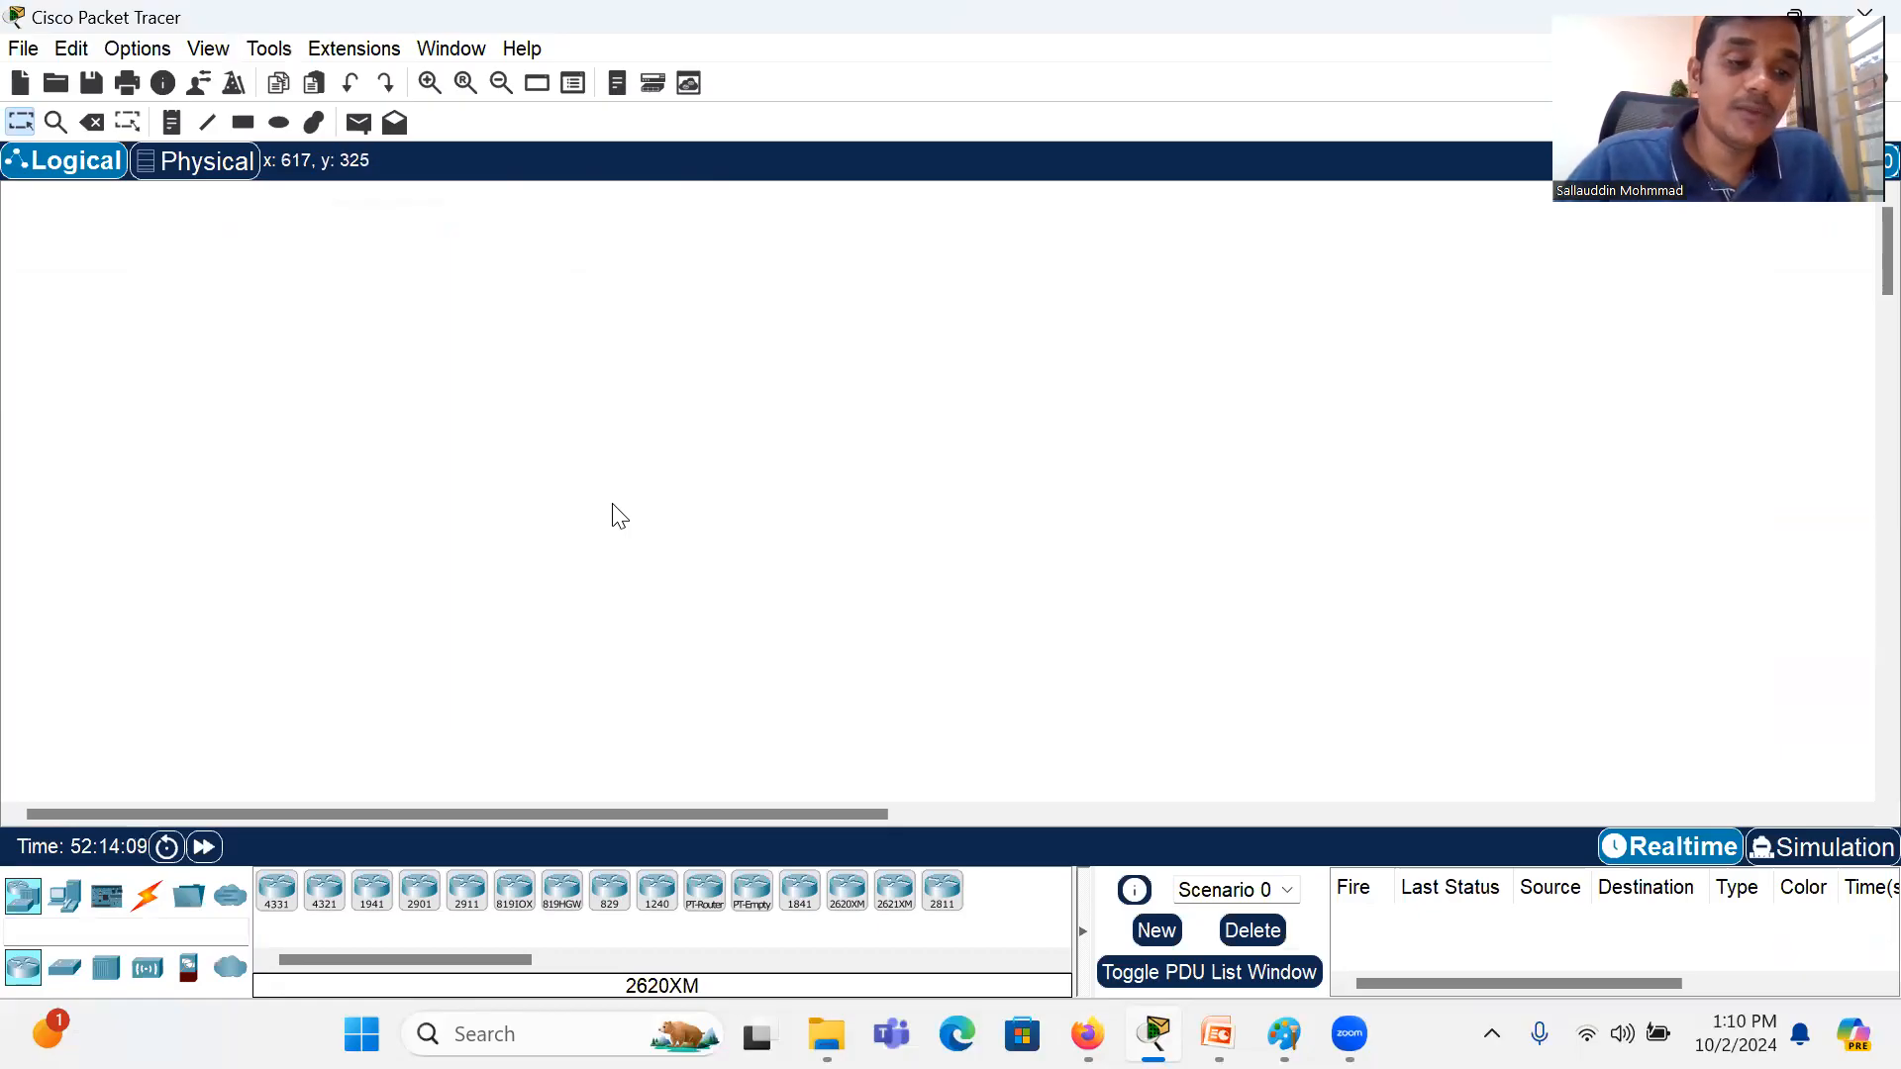
click(14, 54)
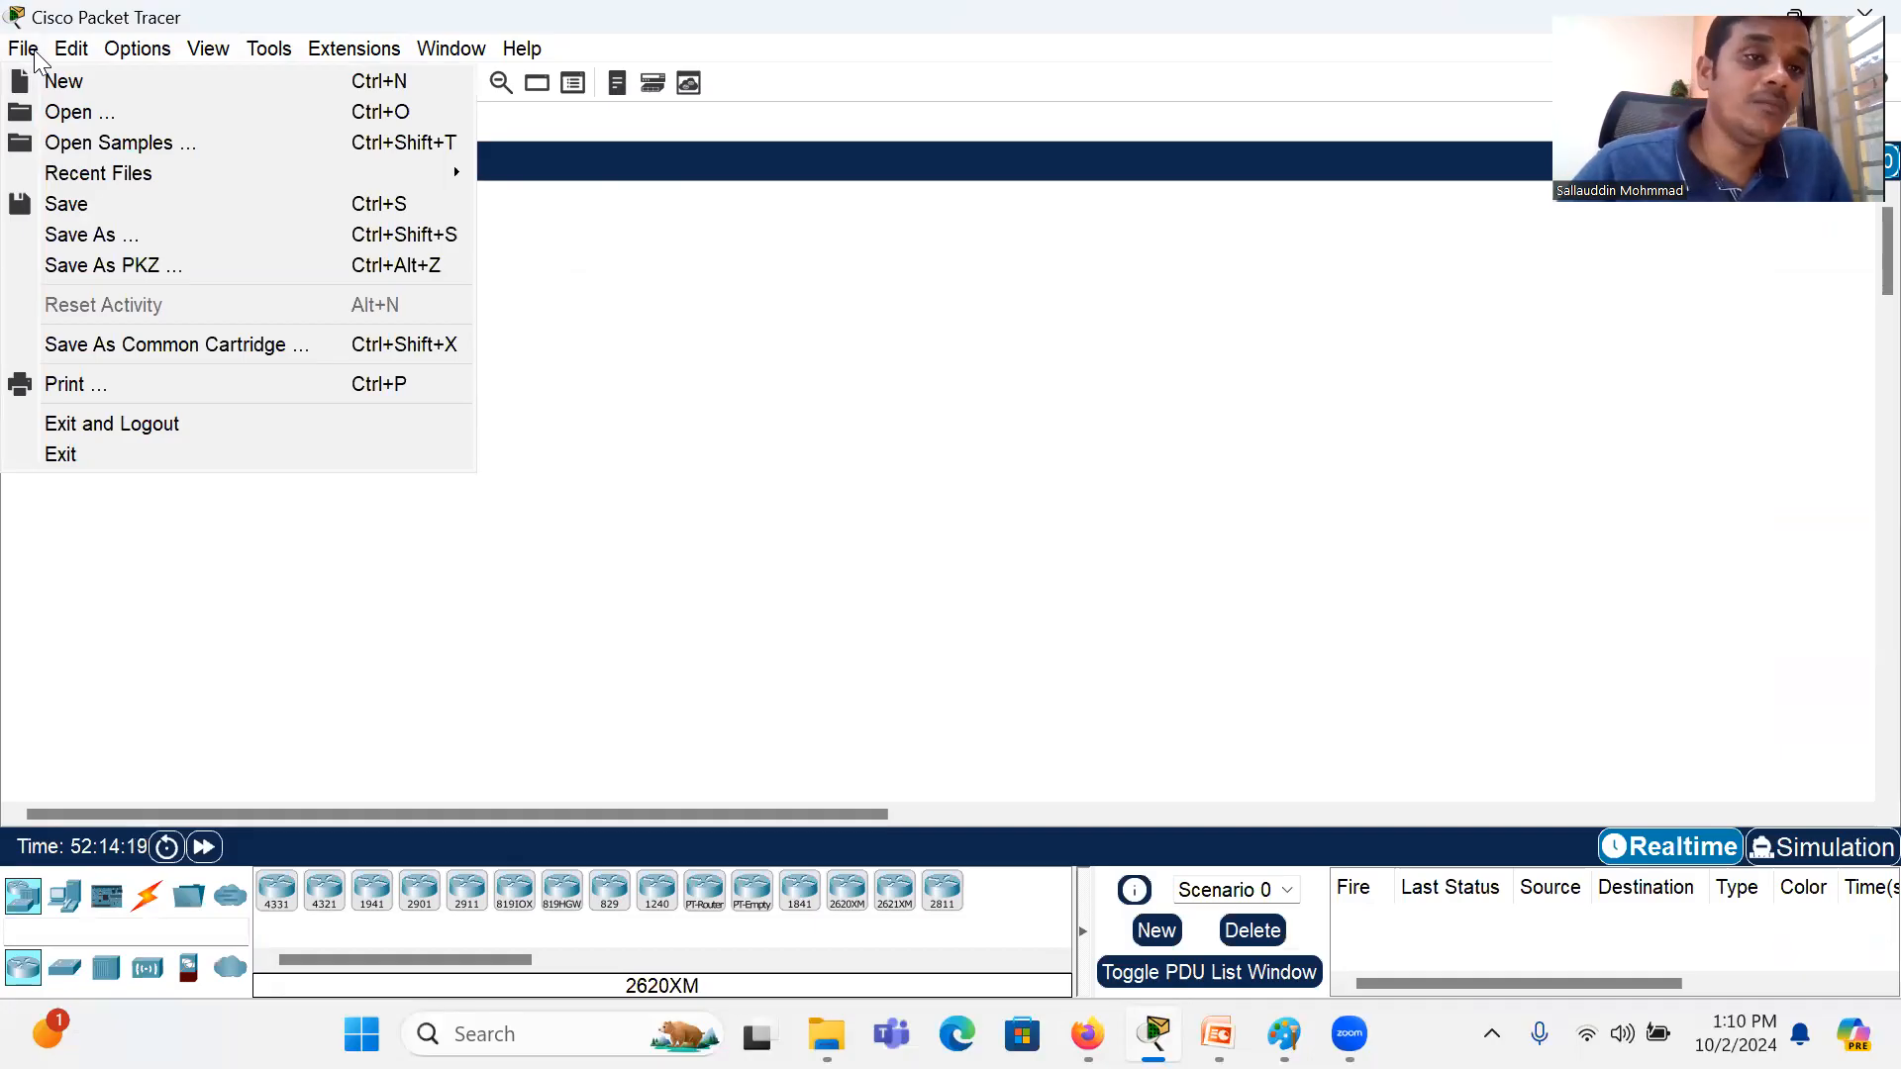
mouse_move(128, 57)
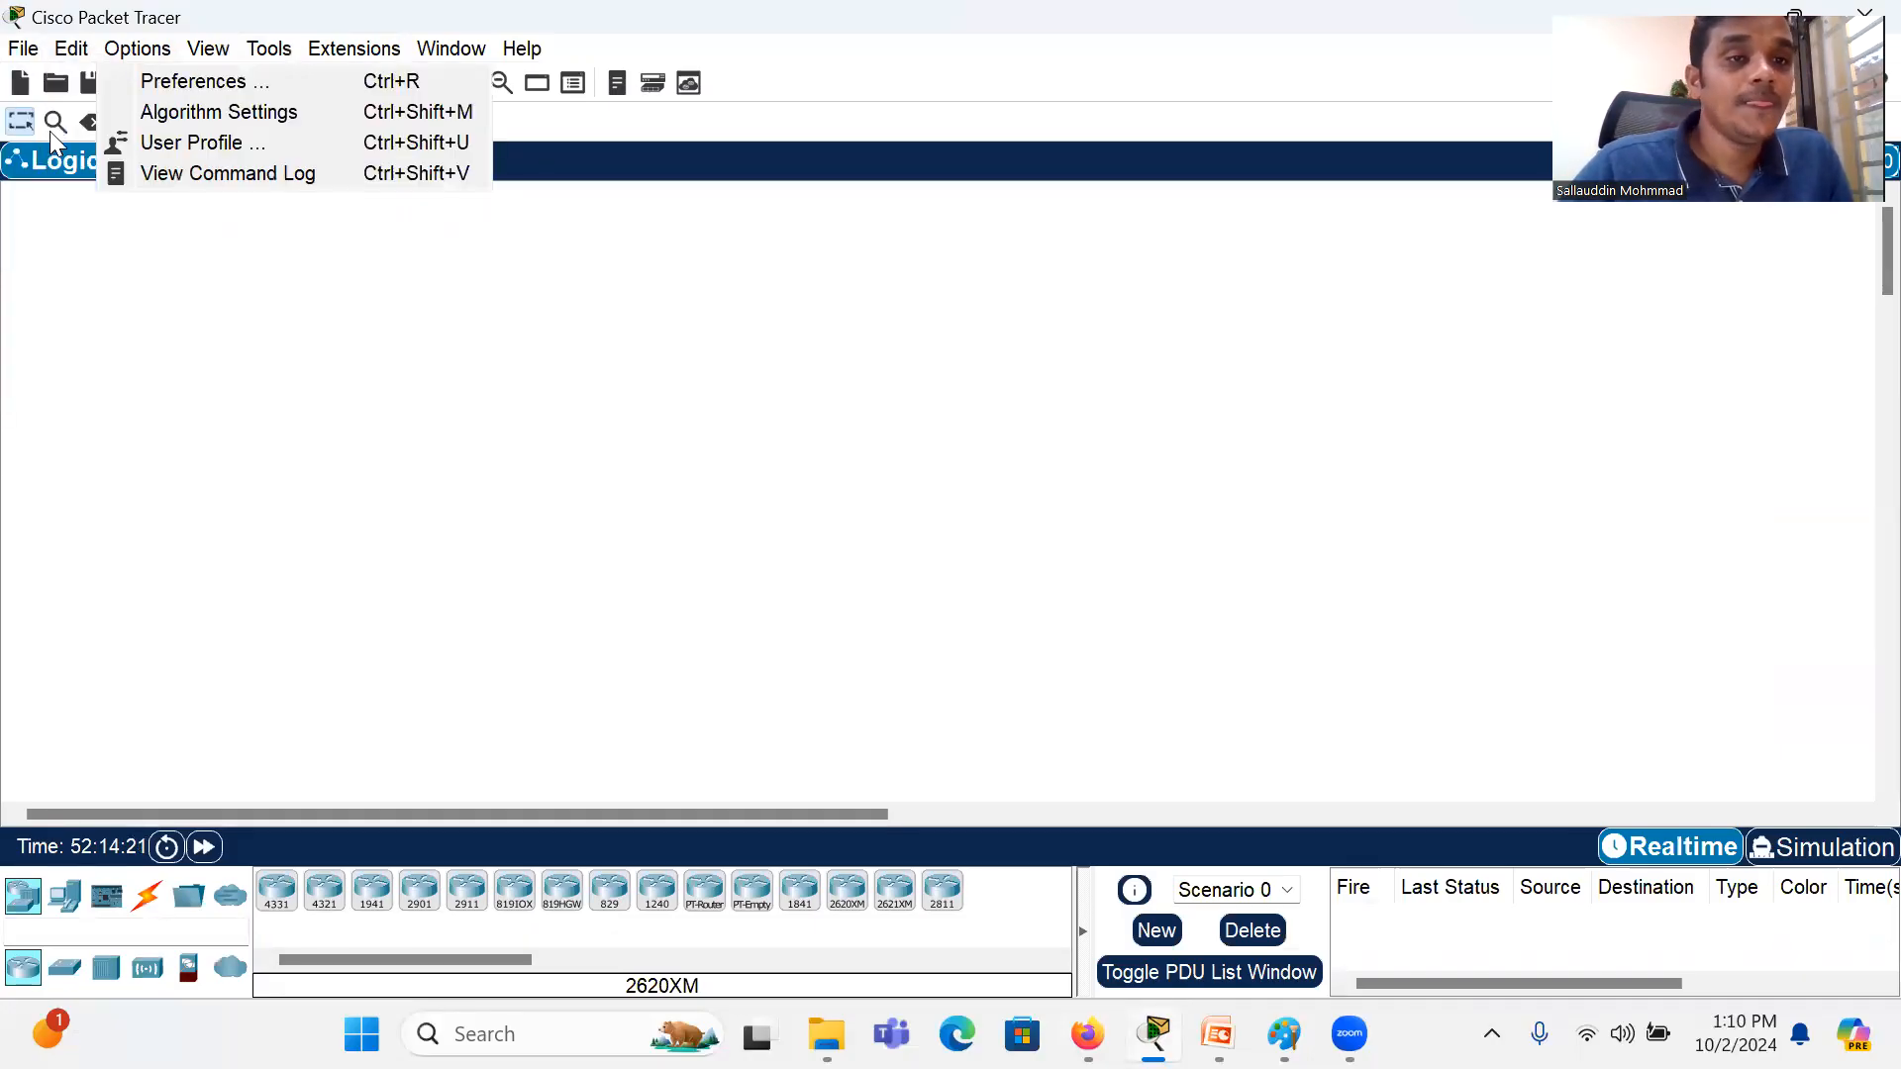
key(Right)
key(Right)
key(Right)
key(Left)
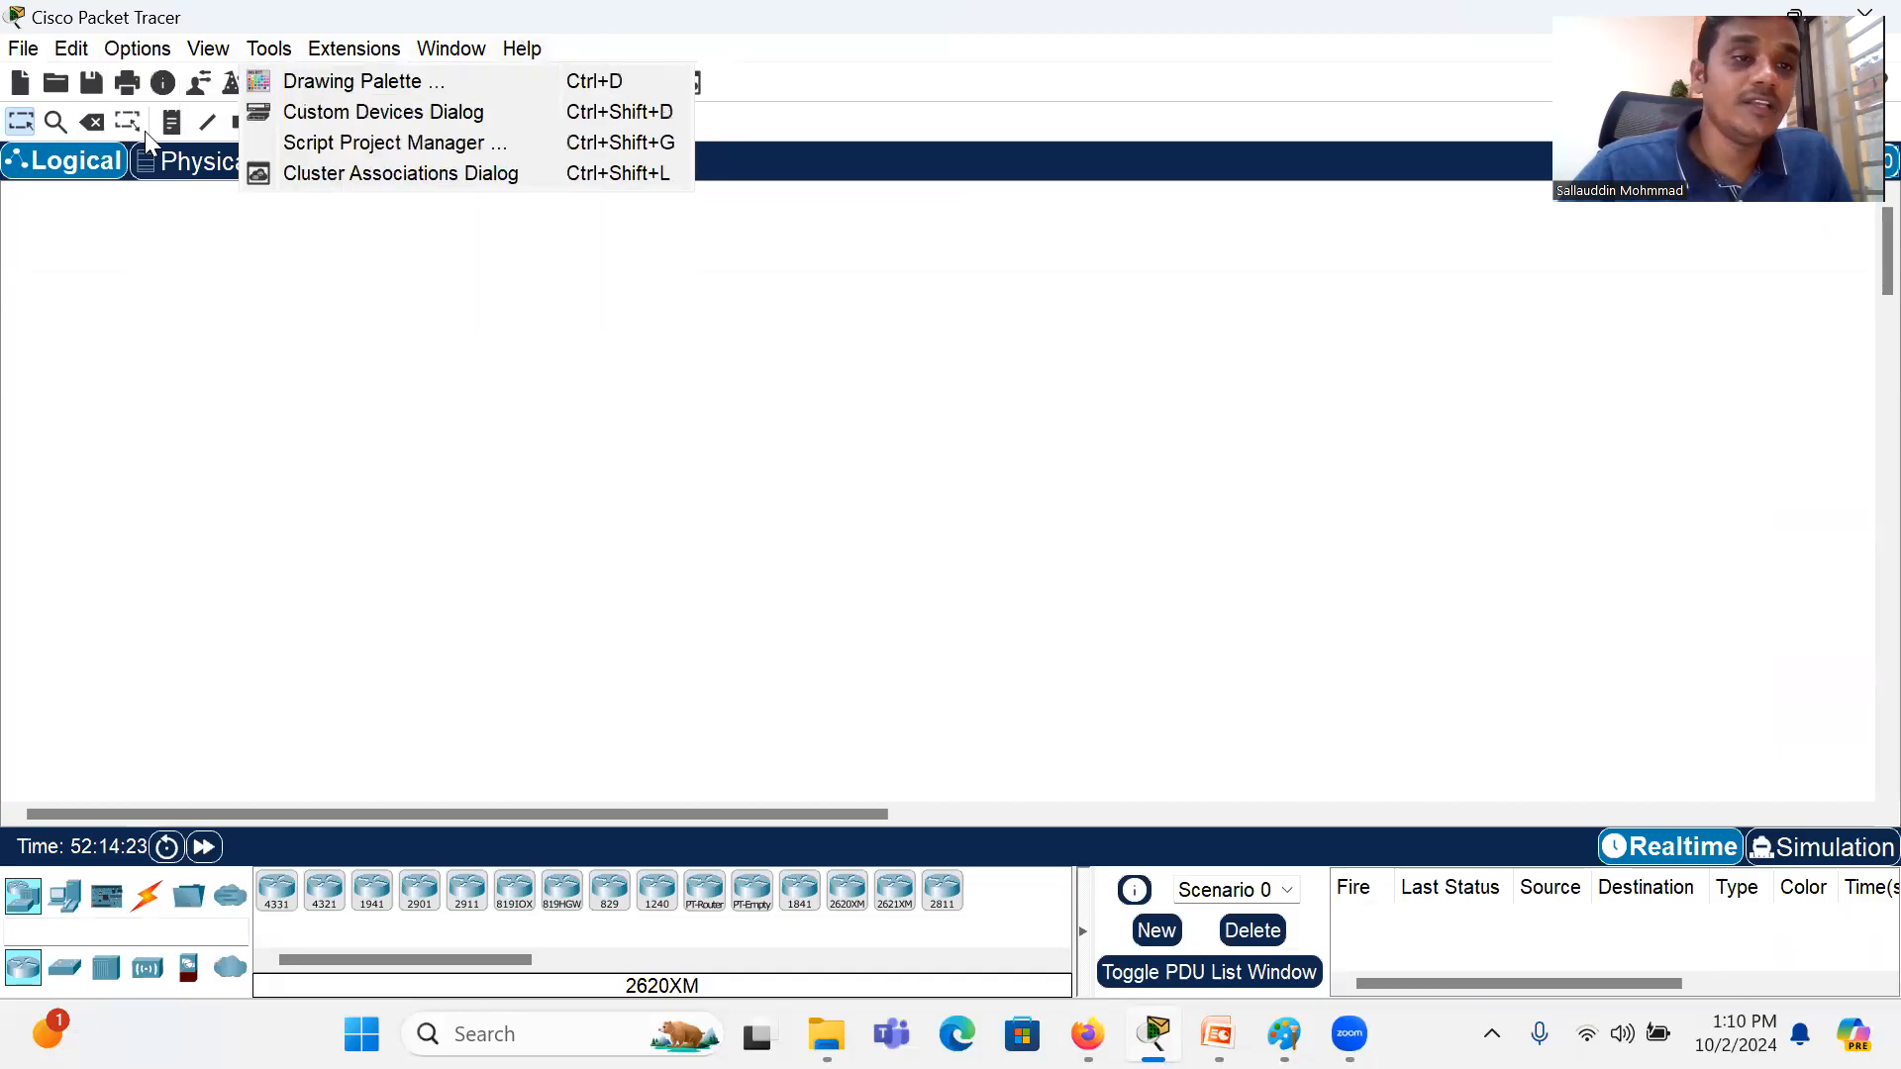
click(138, 389)
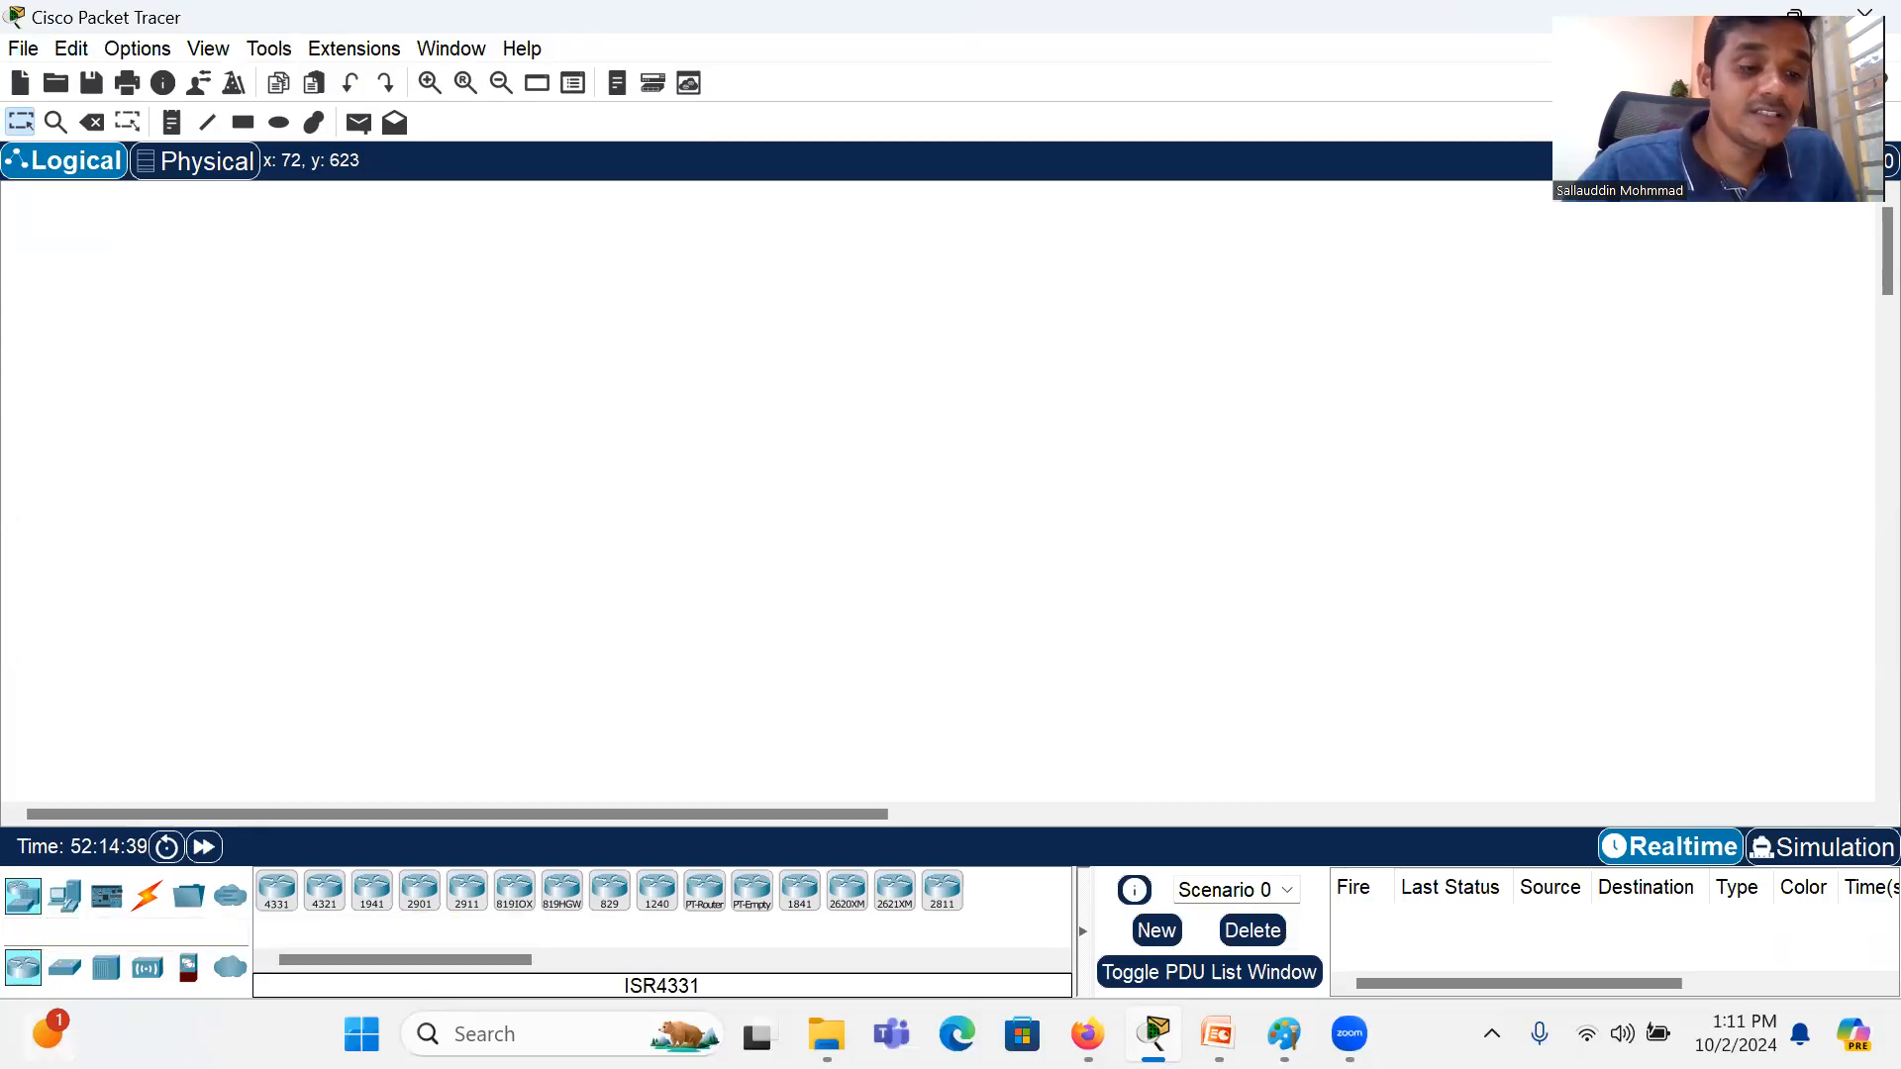
Step: Browse the device palette through Network Devices, all End Devices subcategories including Industrial and Power Grid, and Components
click(27, 909)
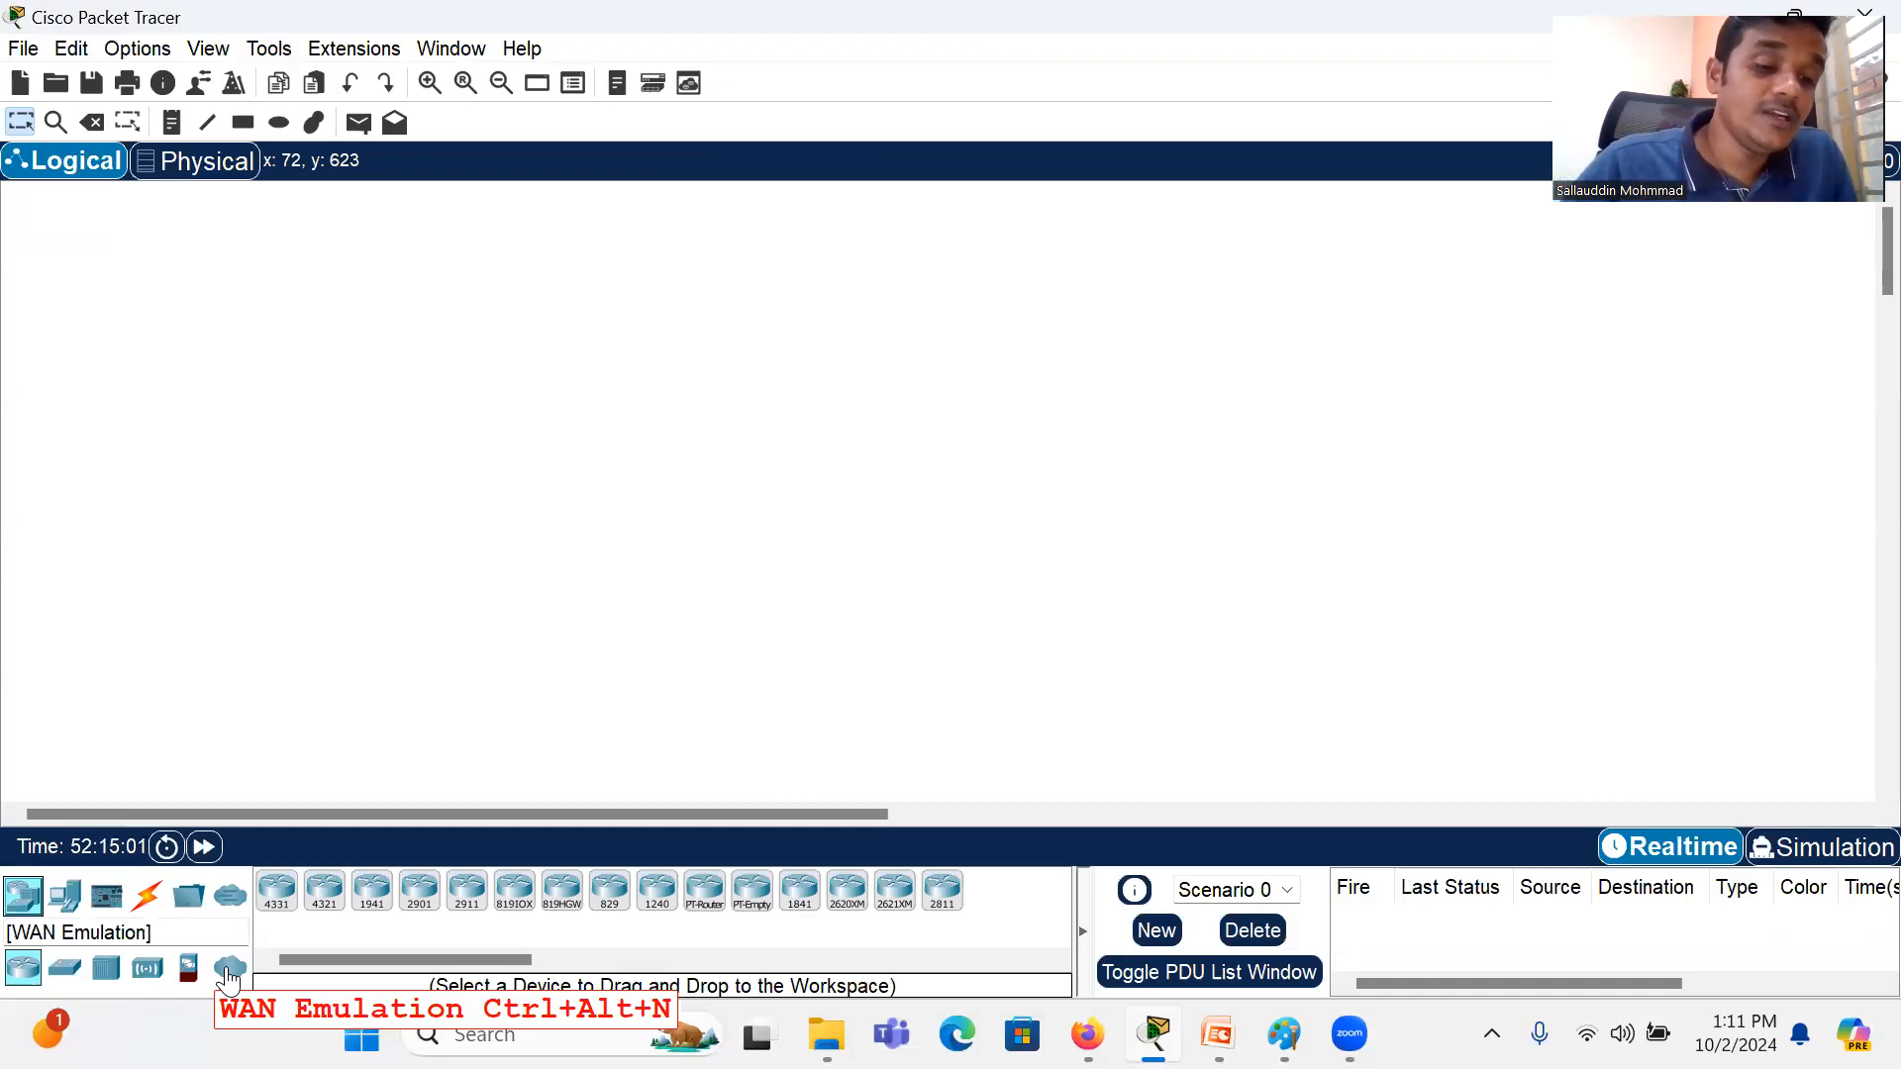
click(71, 902)
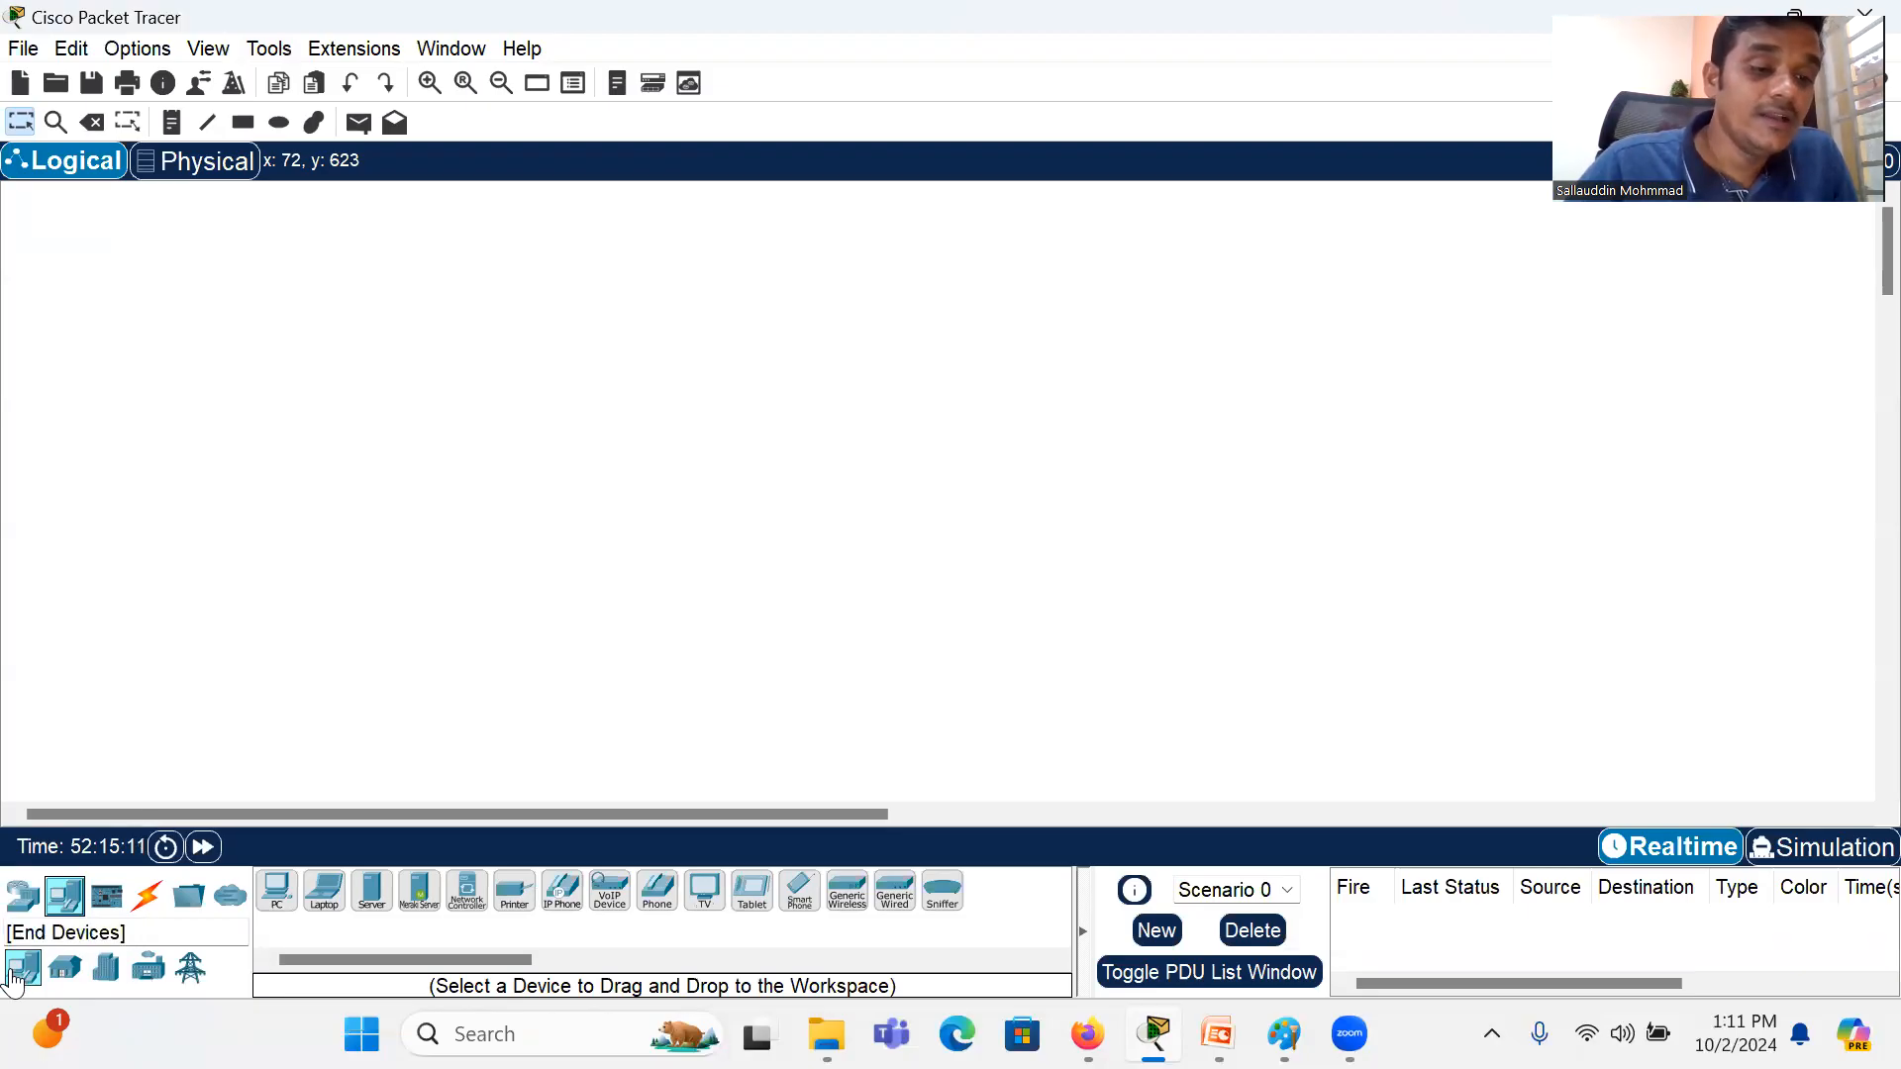
click(67, 972)
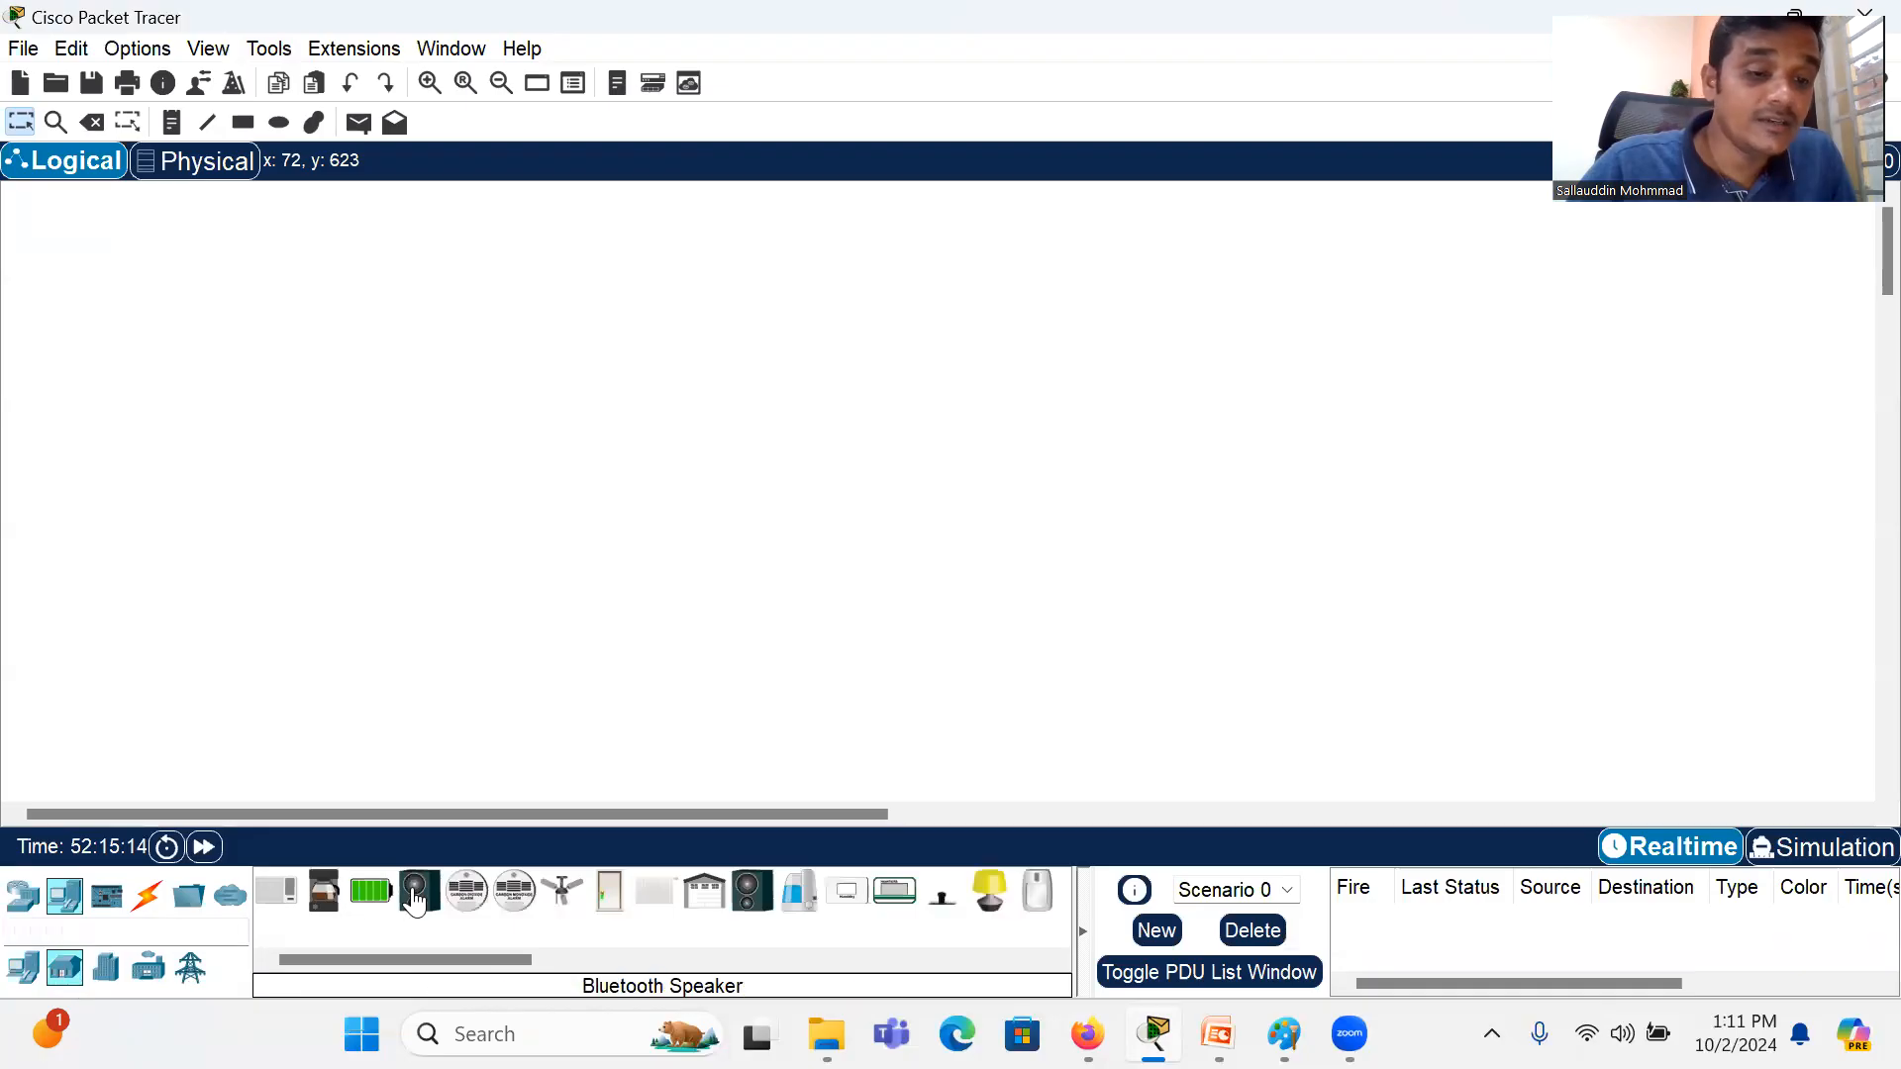
click(107, 971)
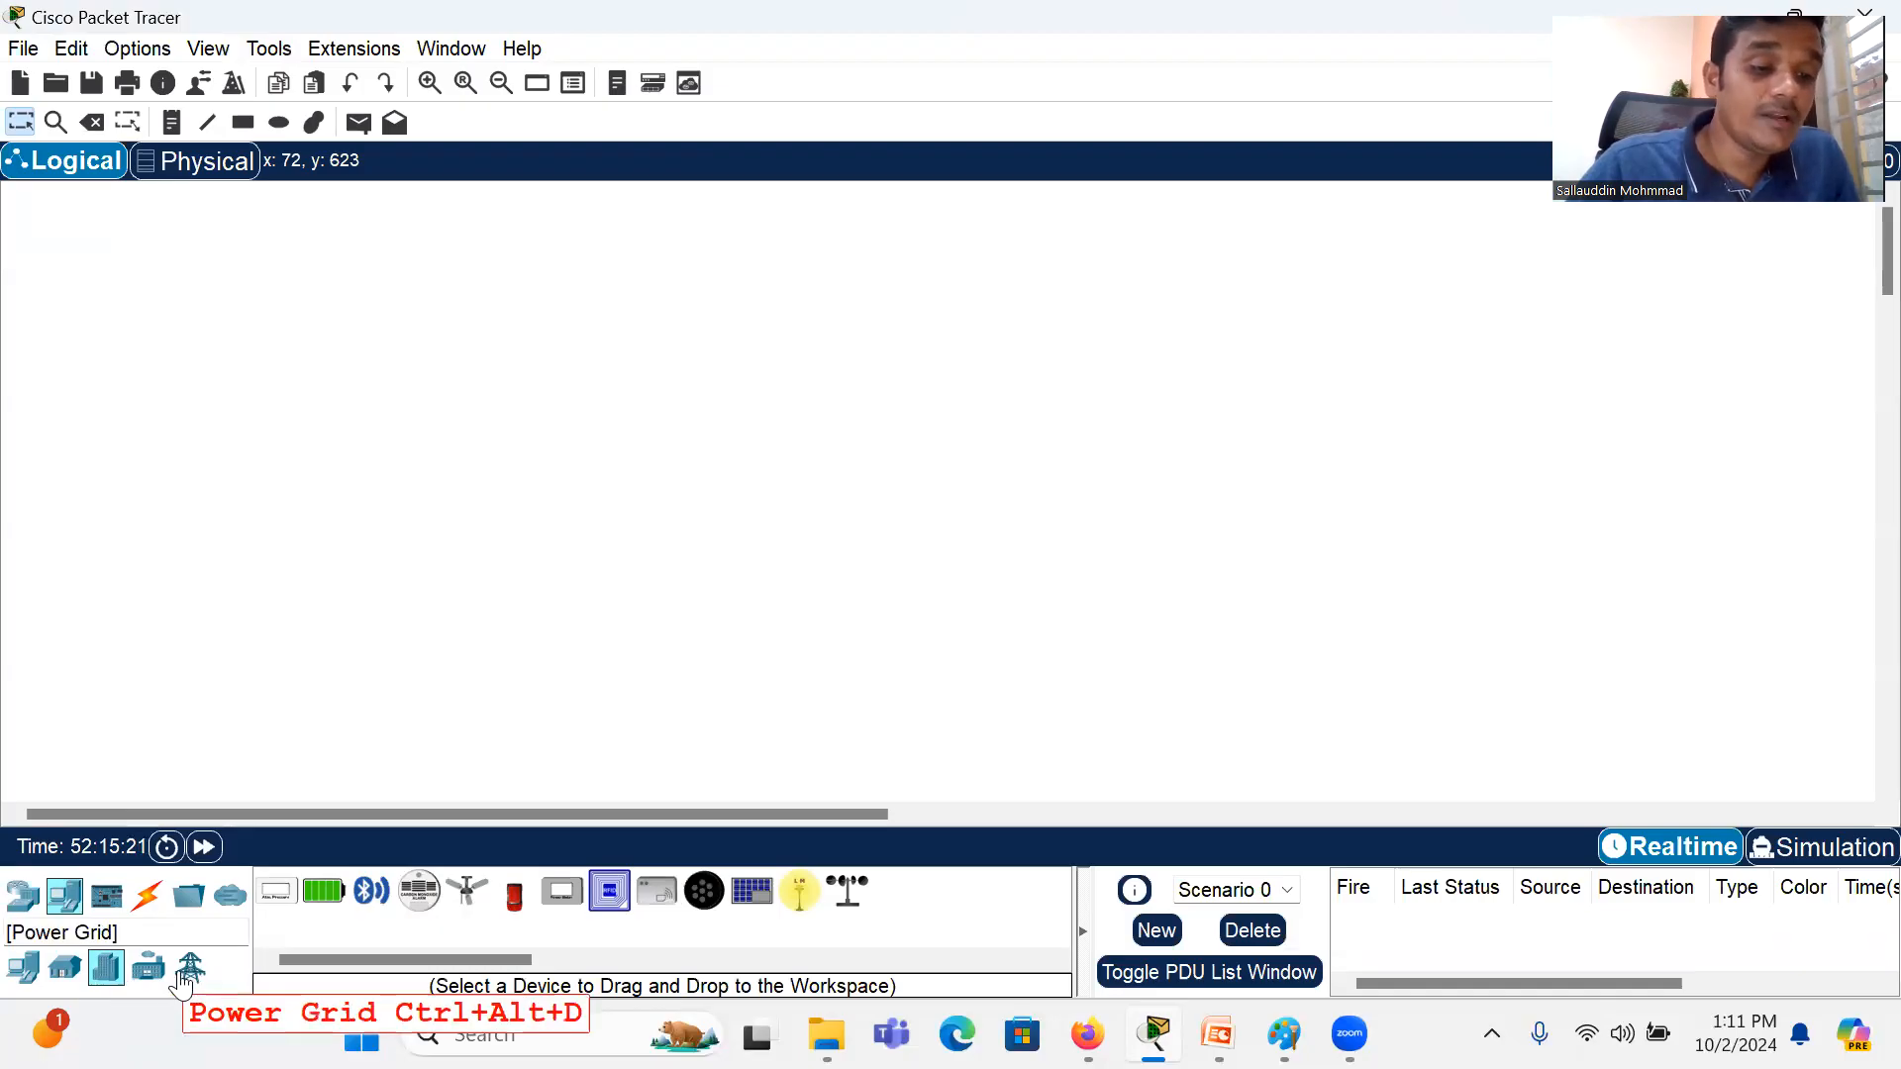
click(148, 970)
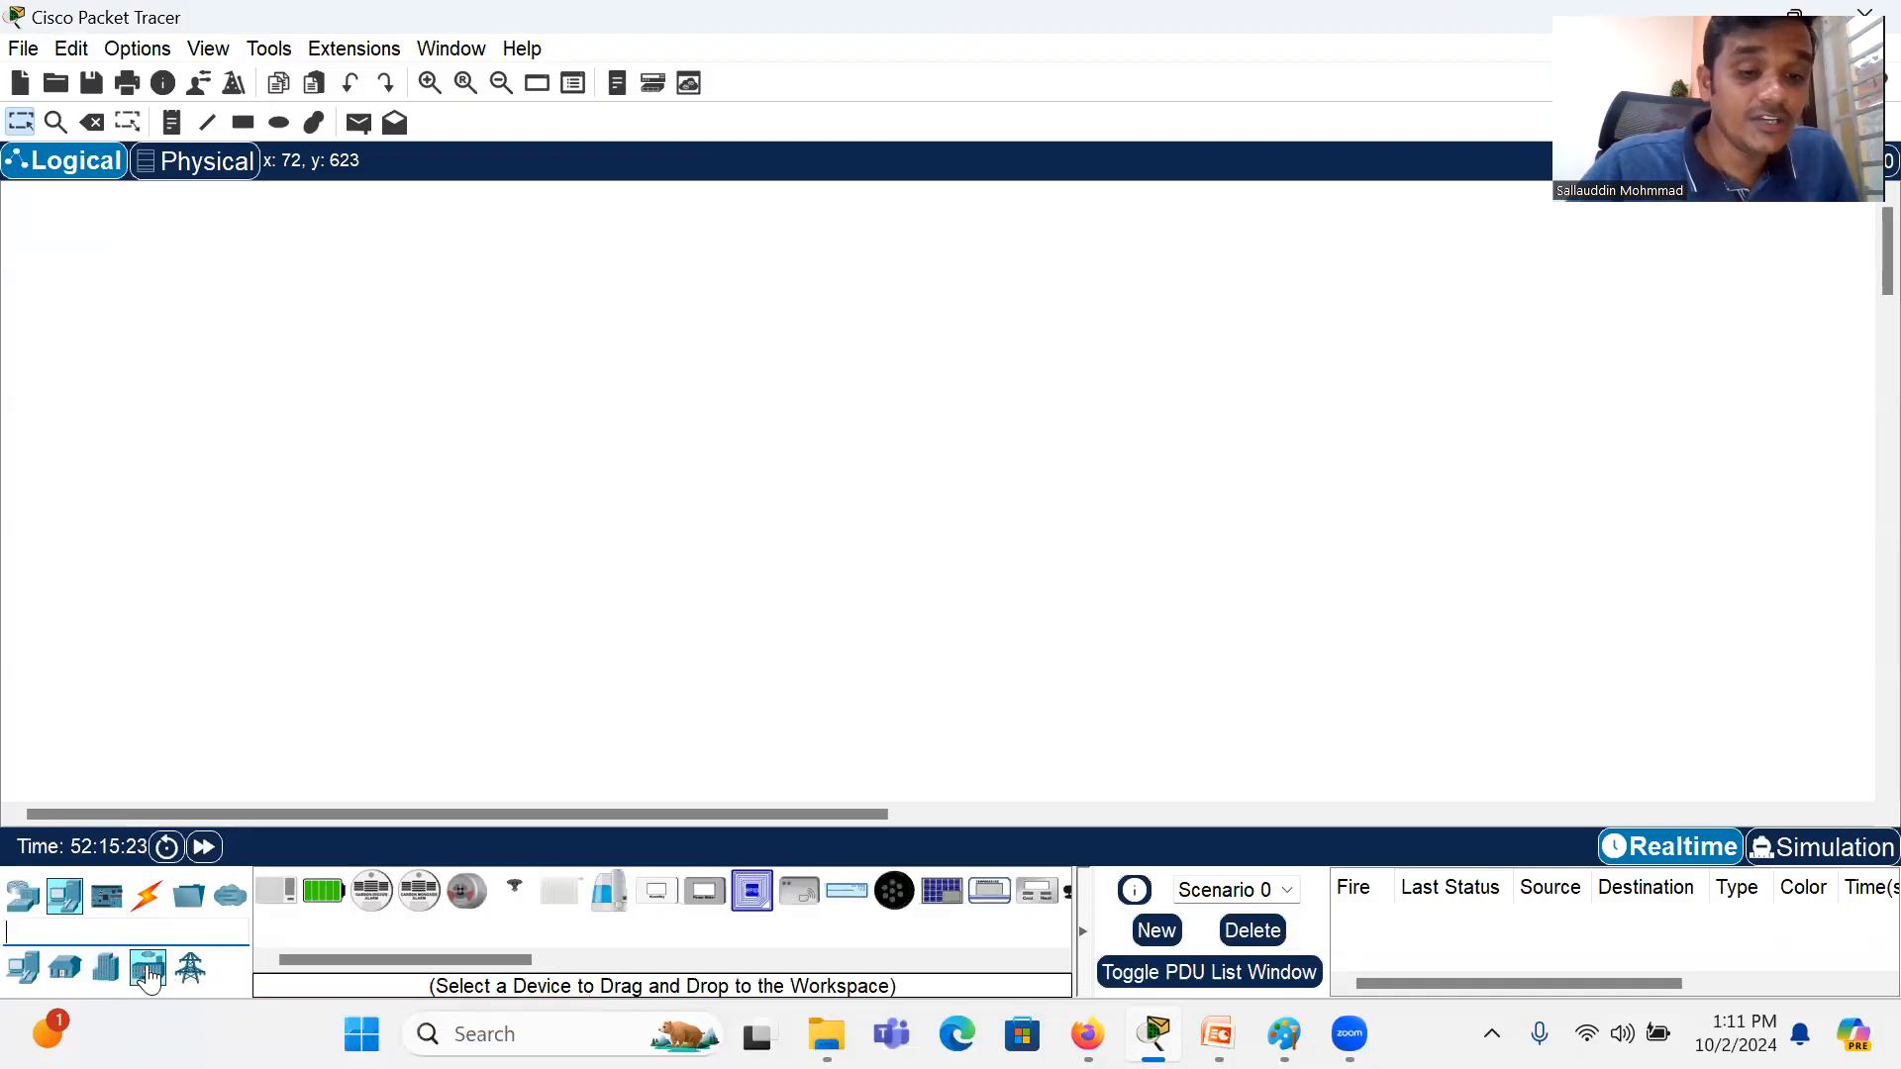
click(190, 968)
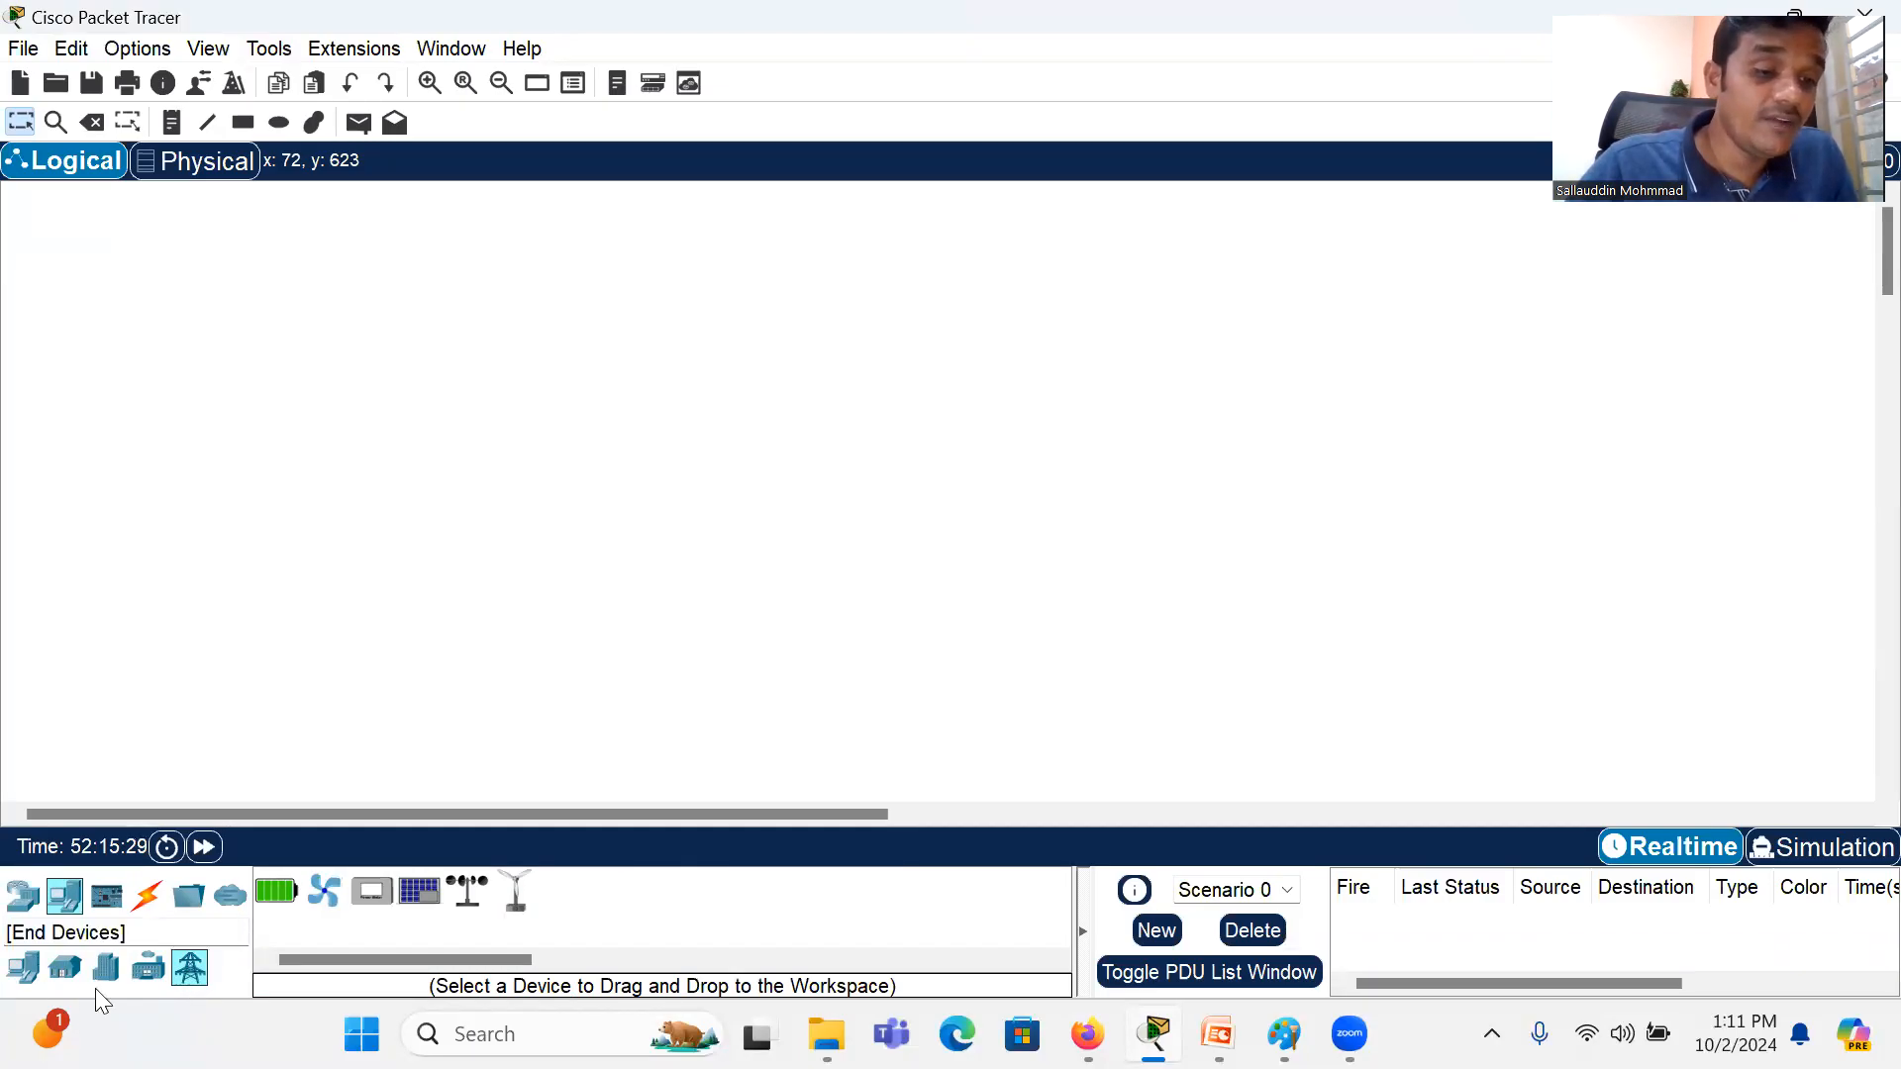
click(147, 970)
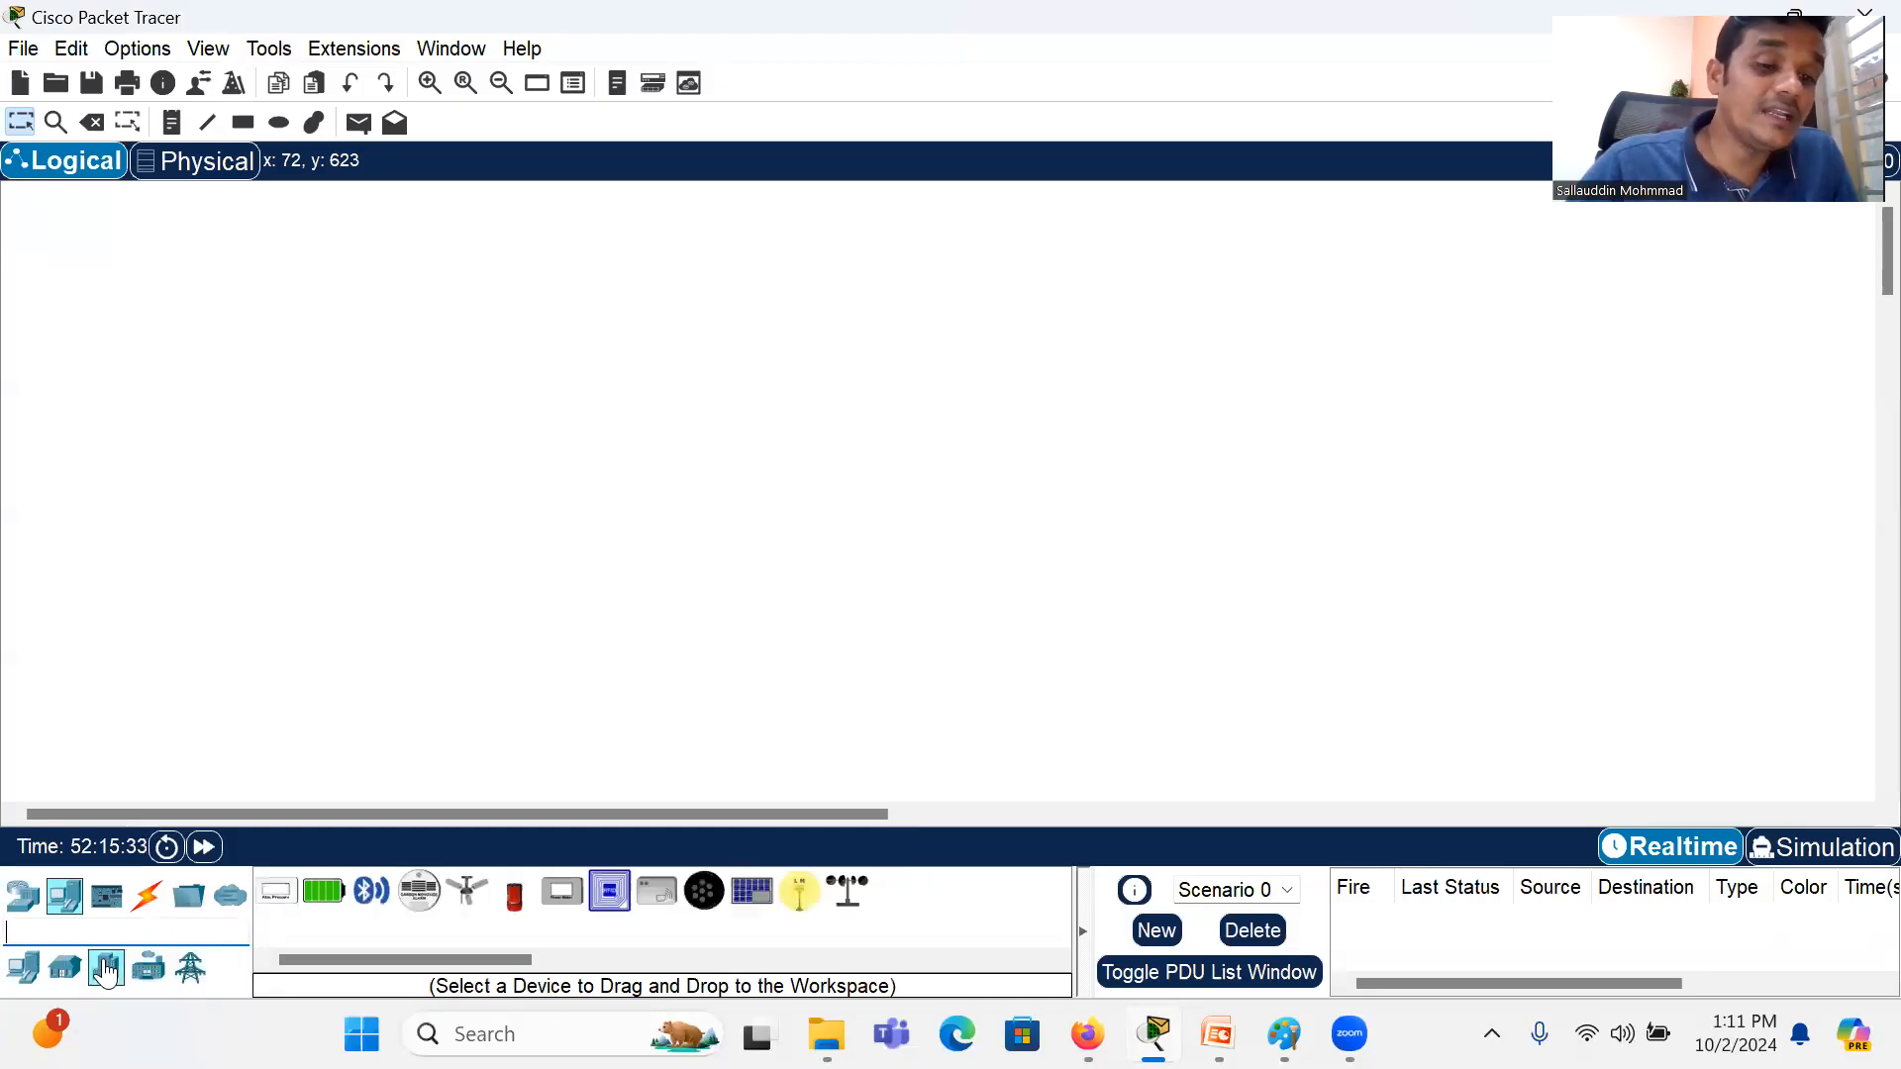
click(66, 971)
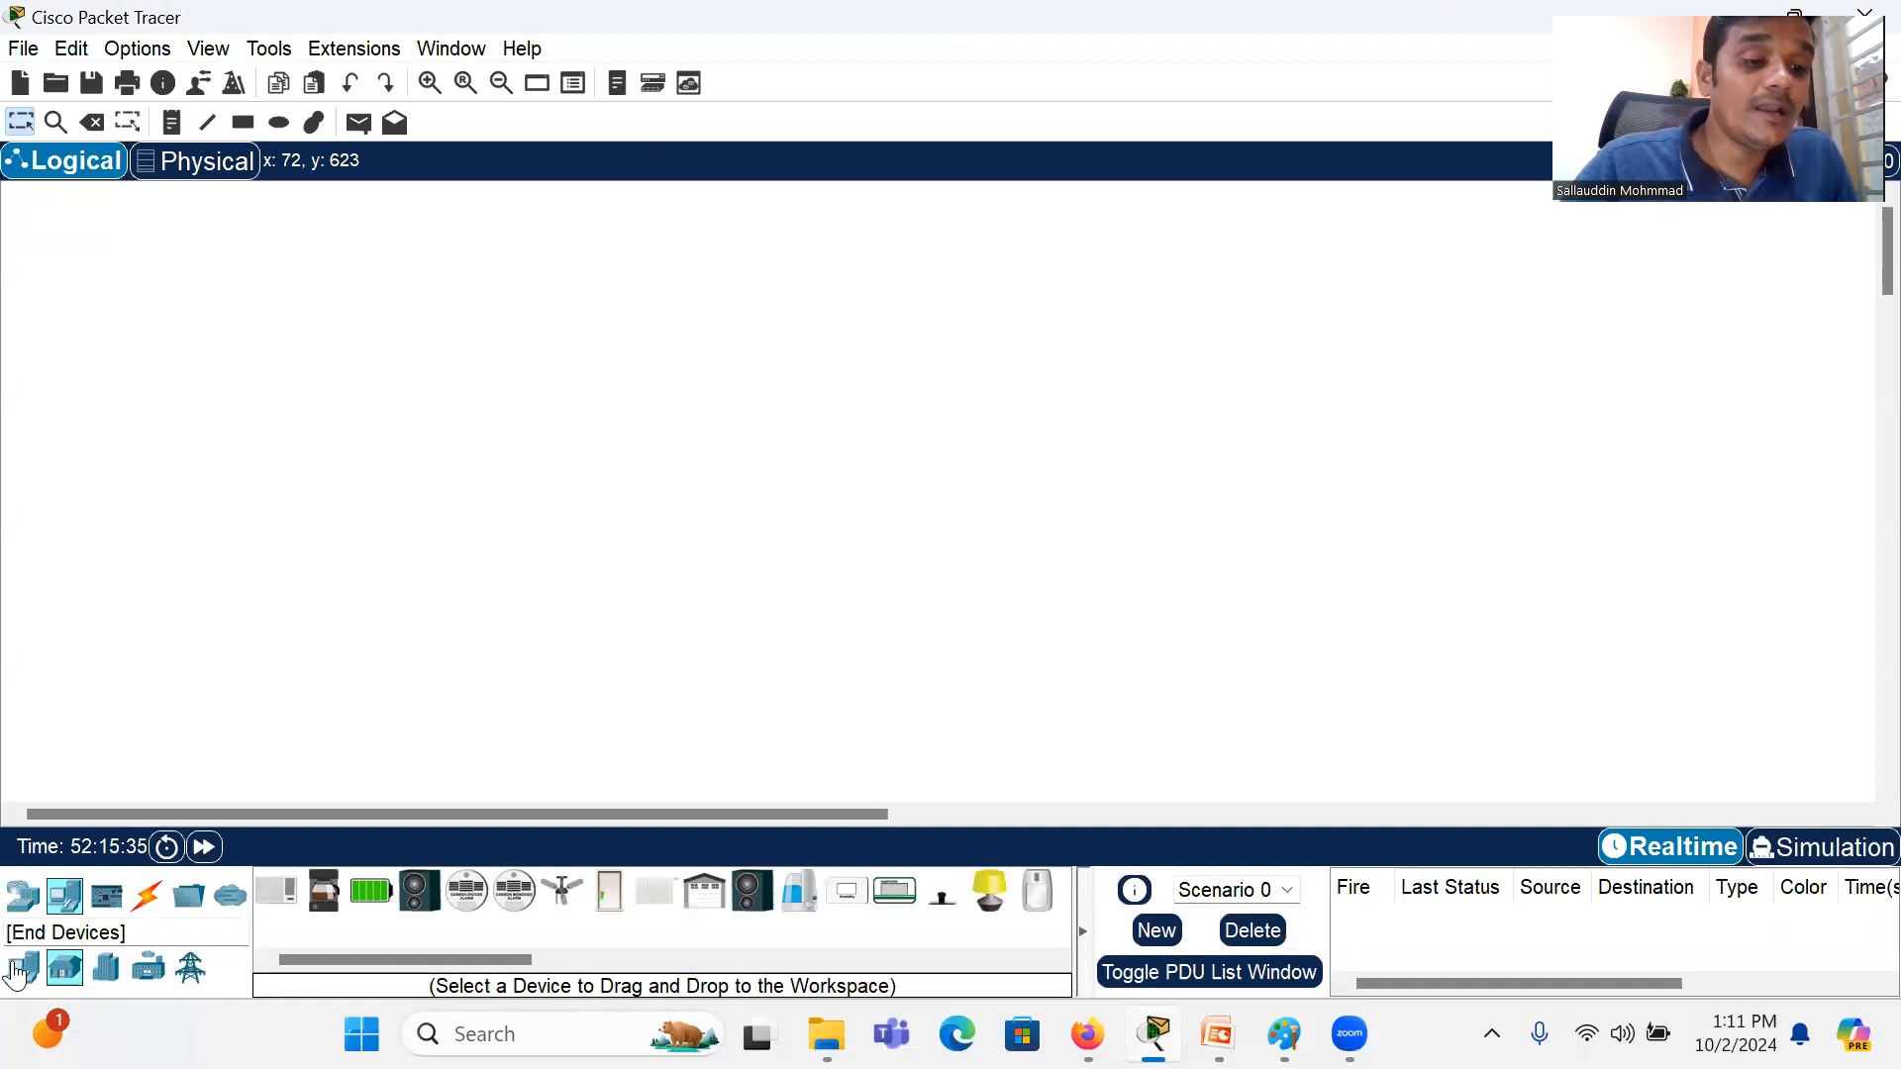
click(20, 970)
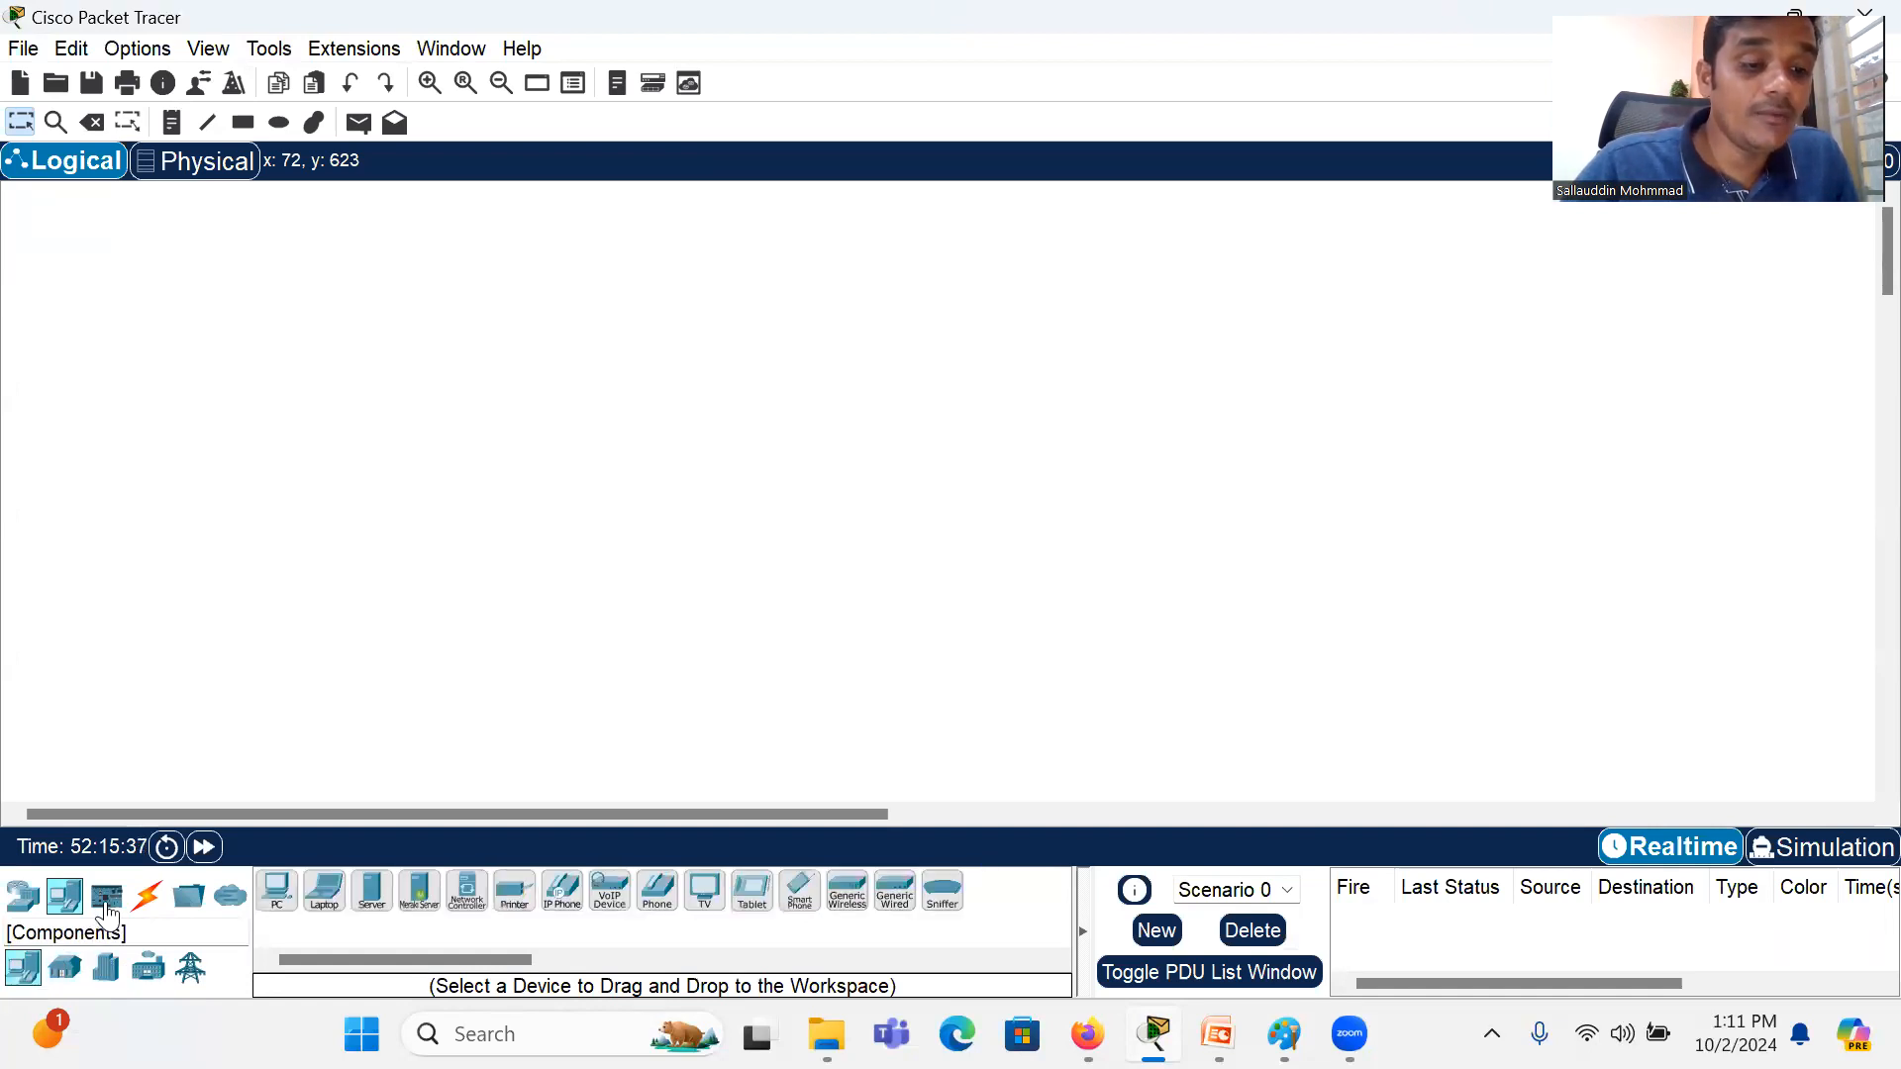
click(108, 907)
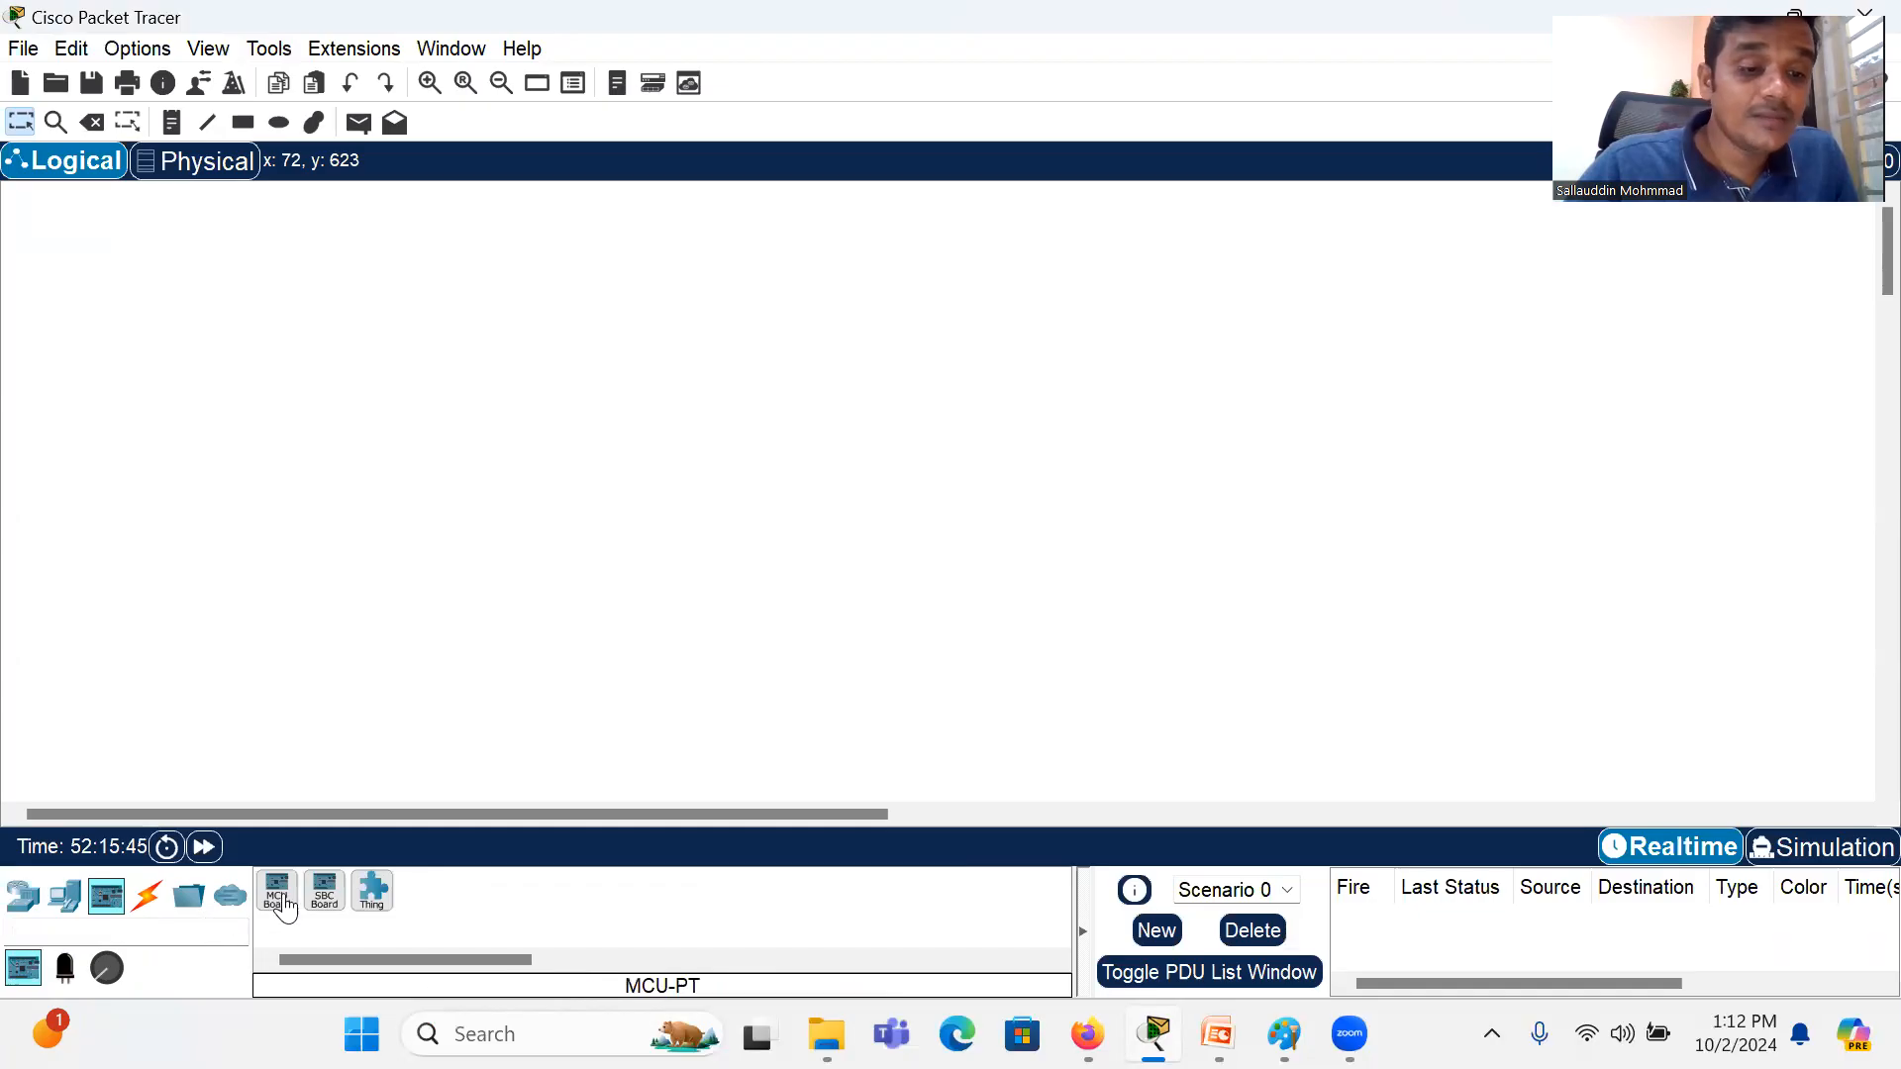
Step: Look through the sensors under Components, the cable types under Connections, and the Structured Cabling items
click(107, 981)
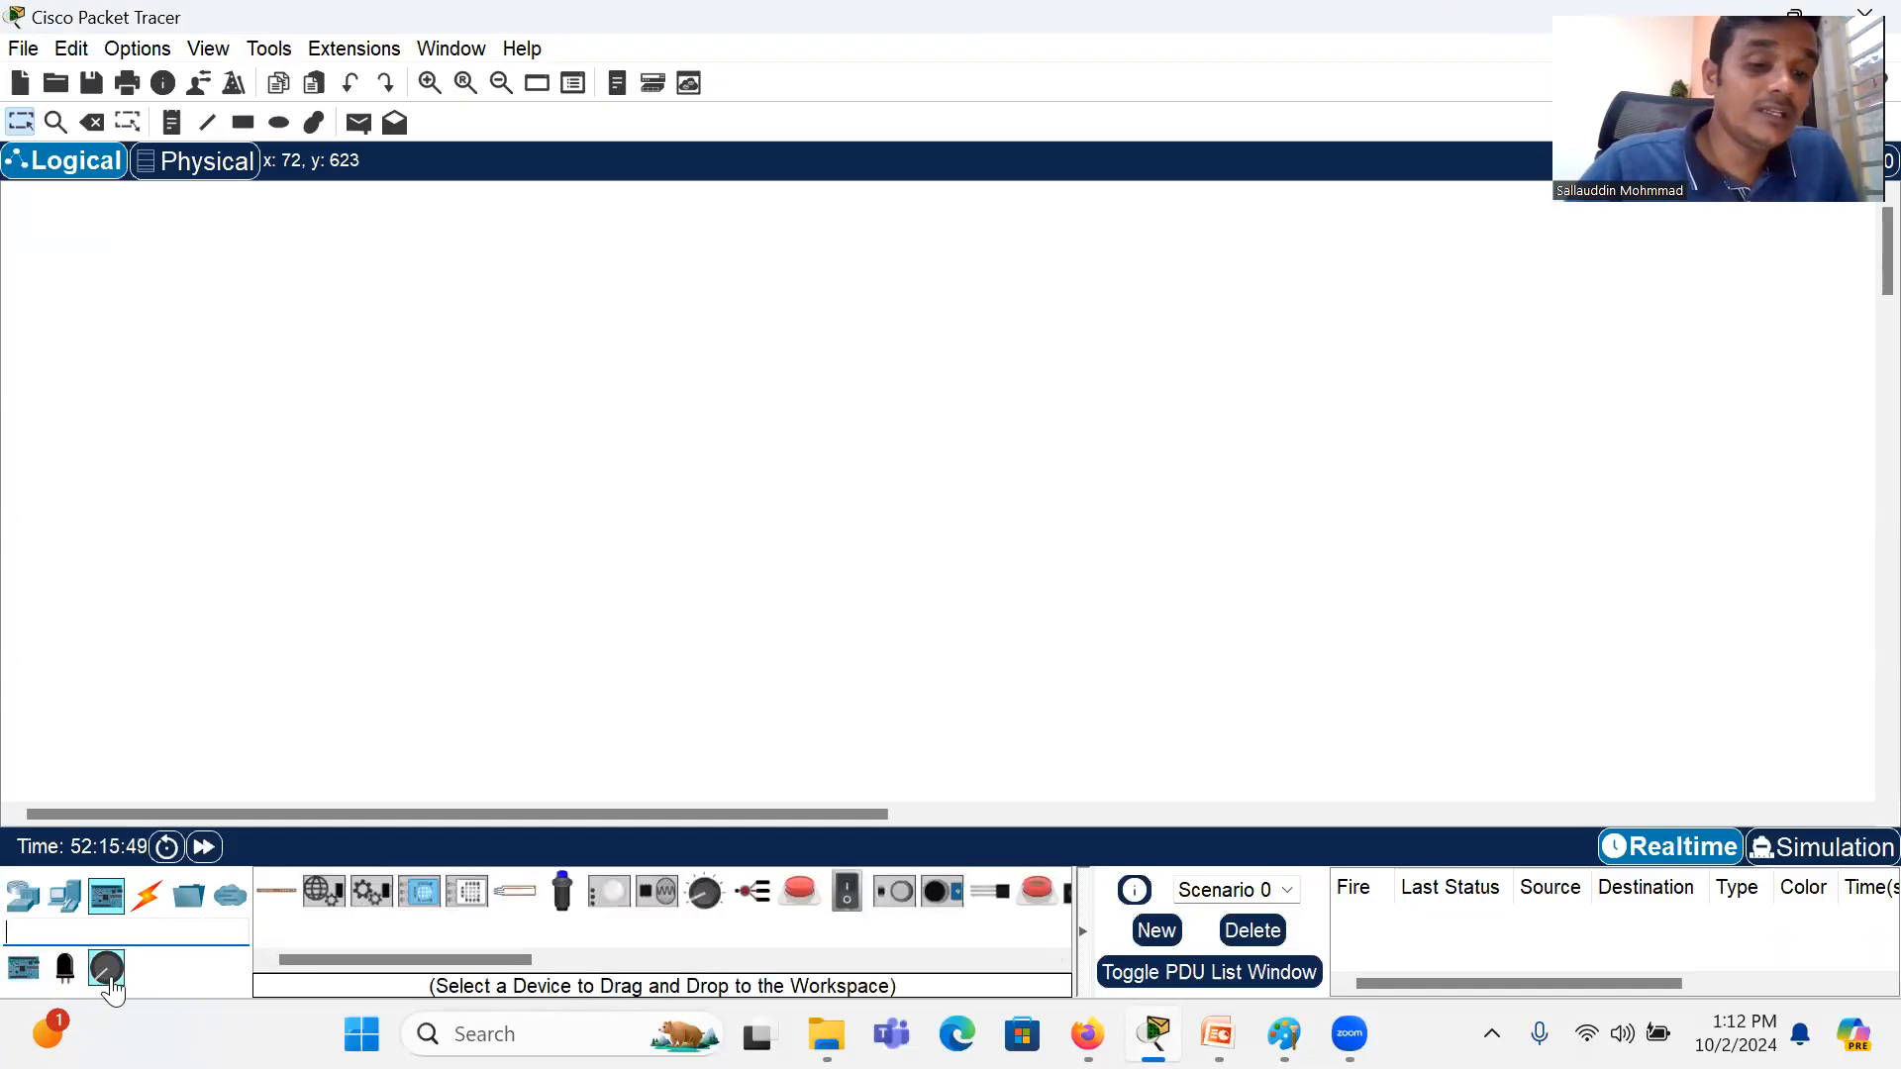
click(151, 899)
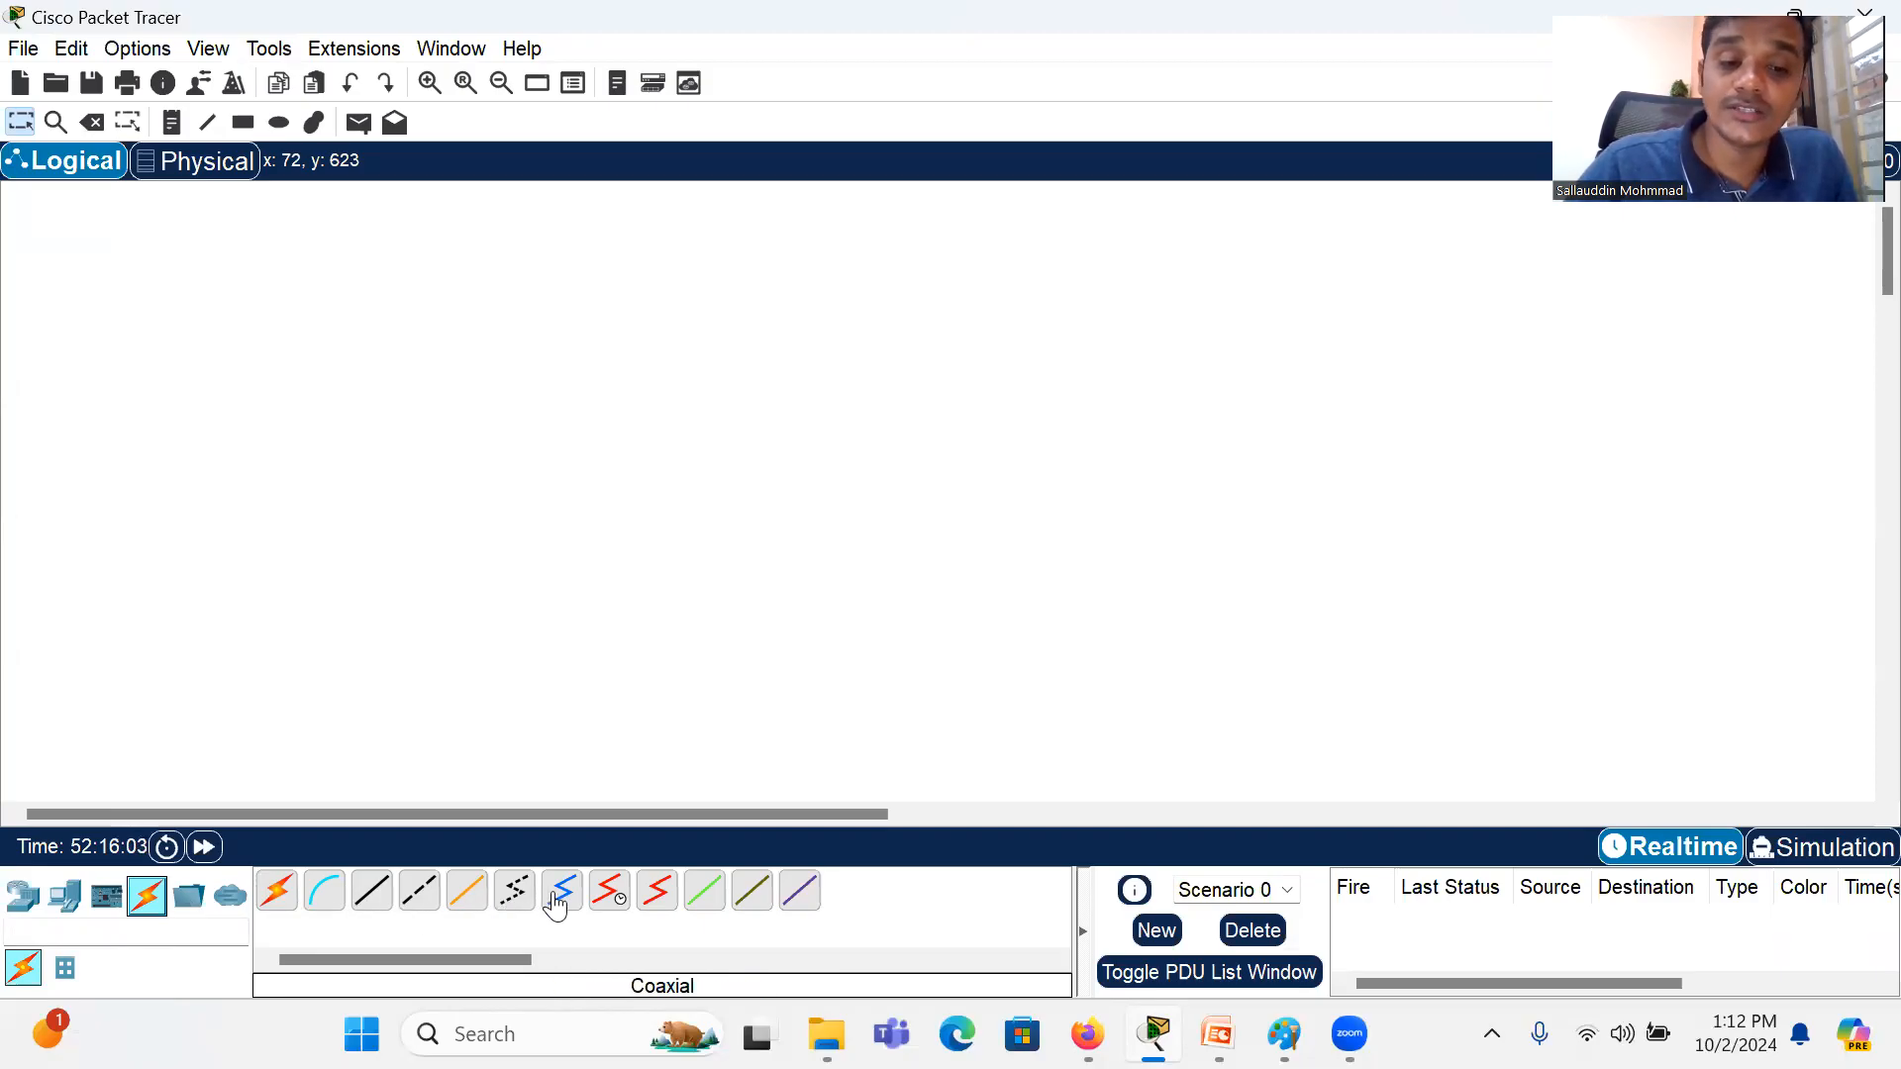
click(63, 971)
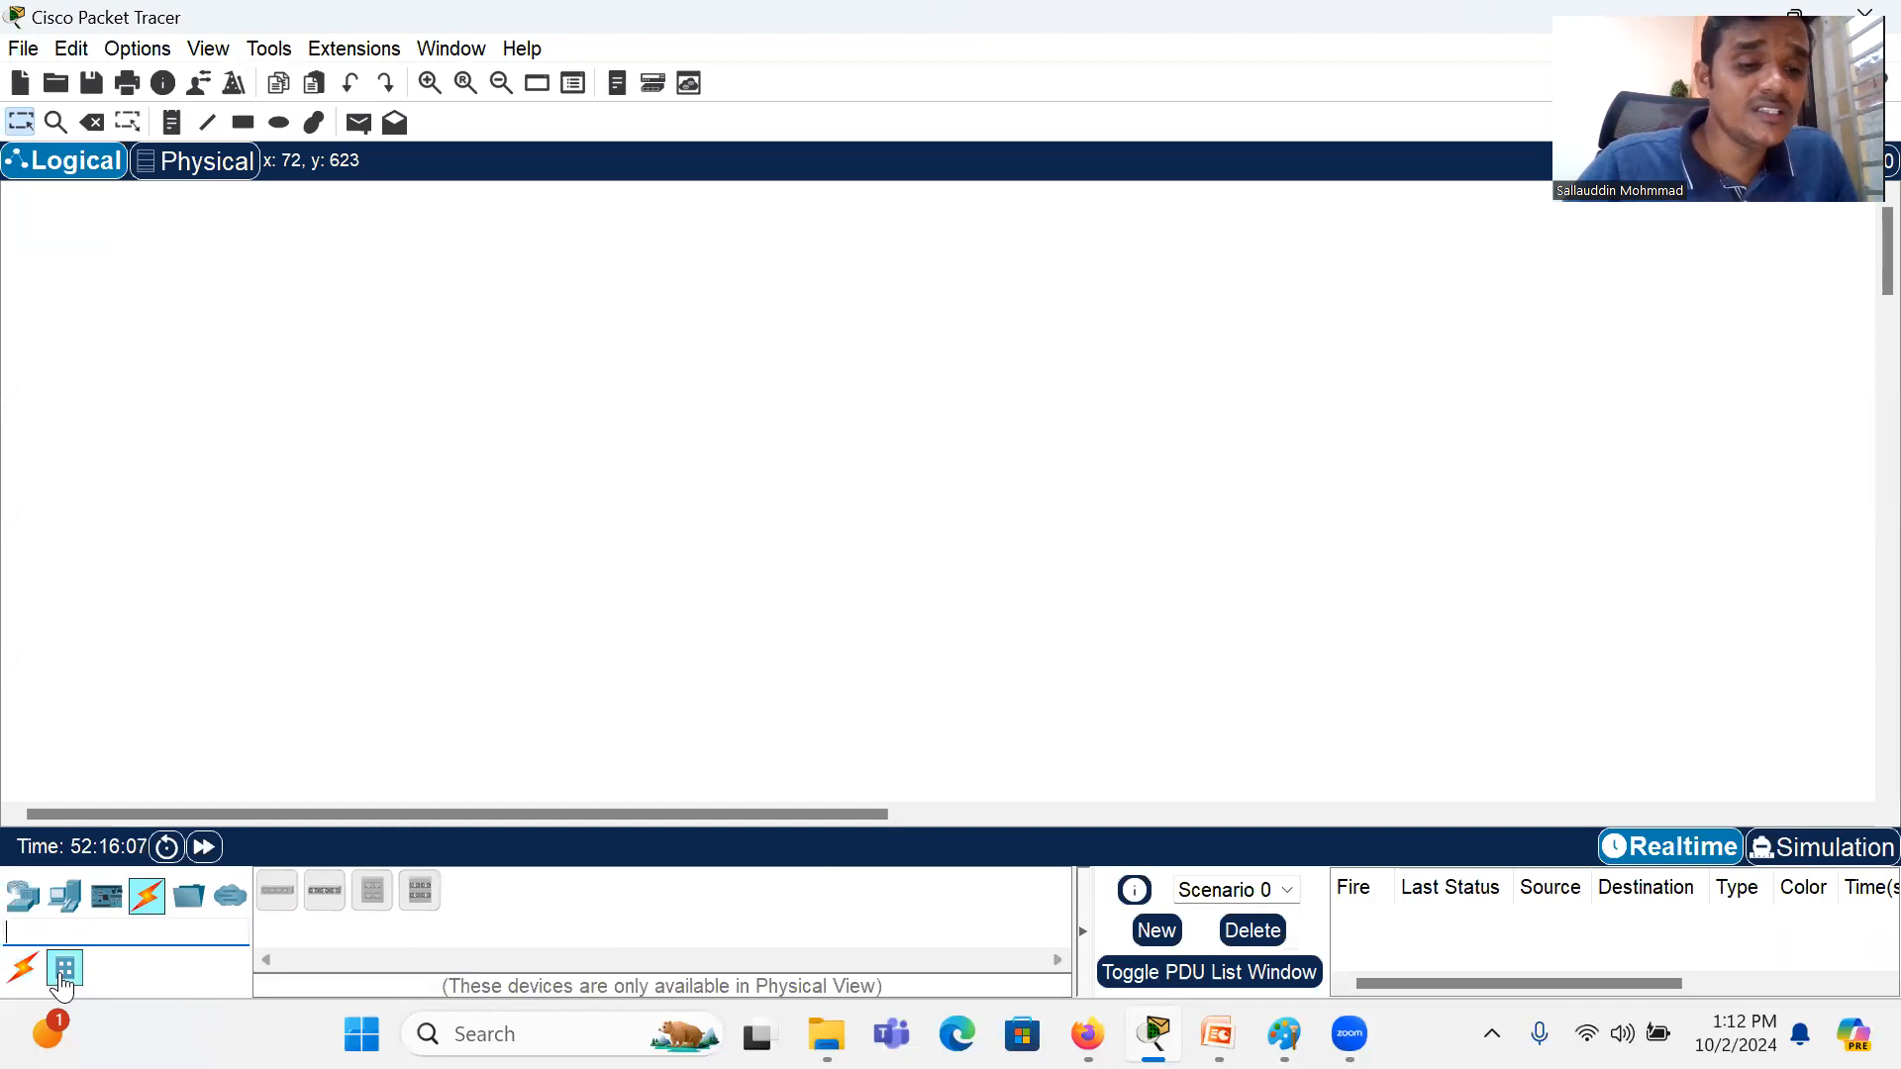
click(23, 968)
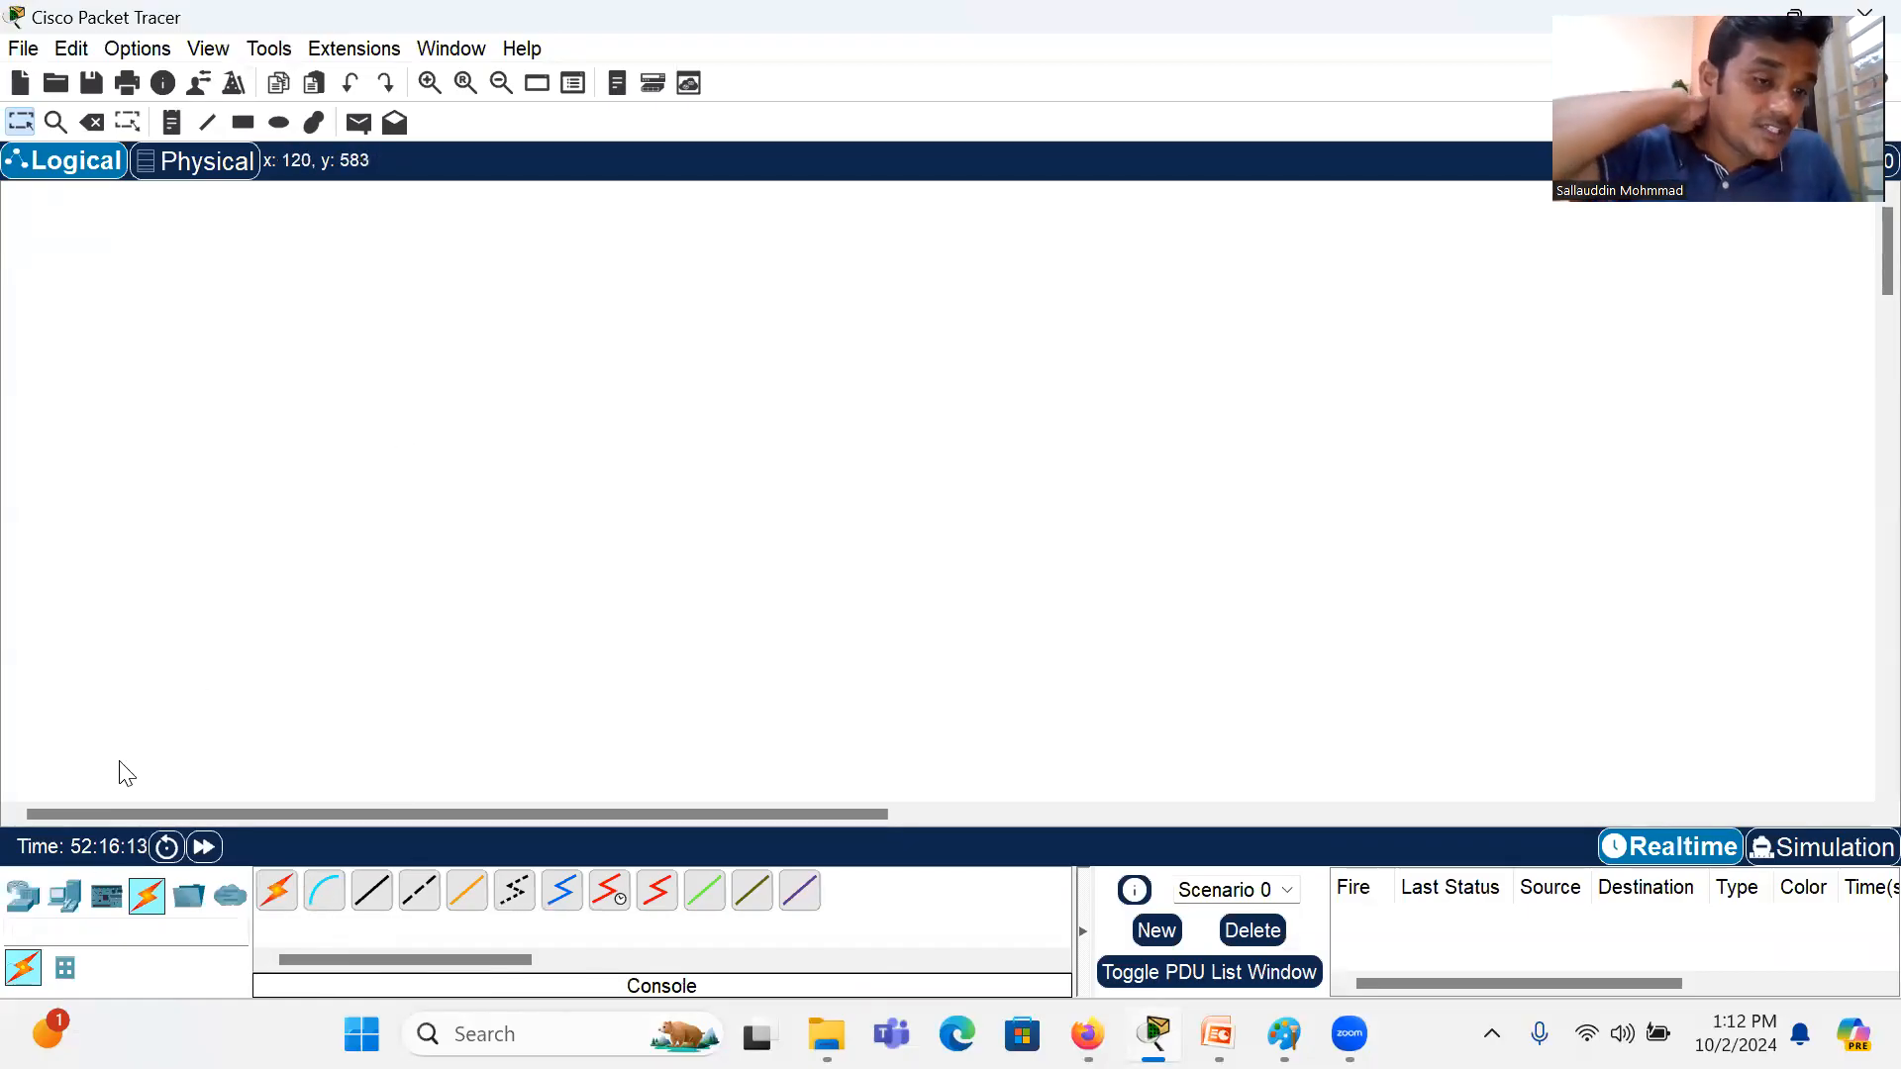
Step: Place three End Devices PCs in a row in the lower part of the logical workspace, lowering PC1 to line up with PC0
click(63, 899)
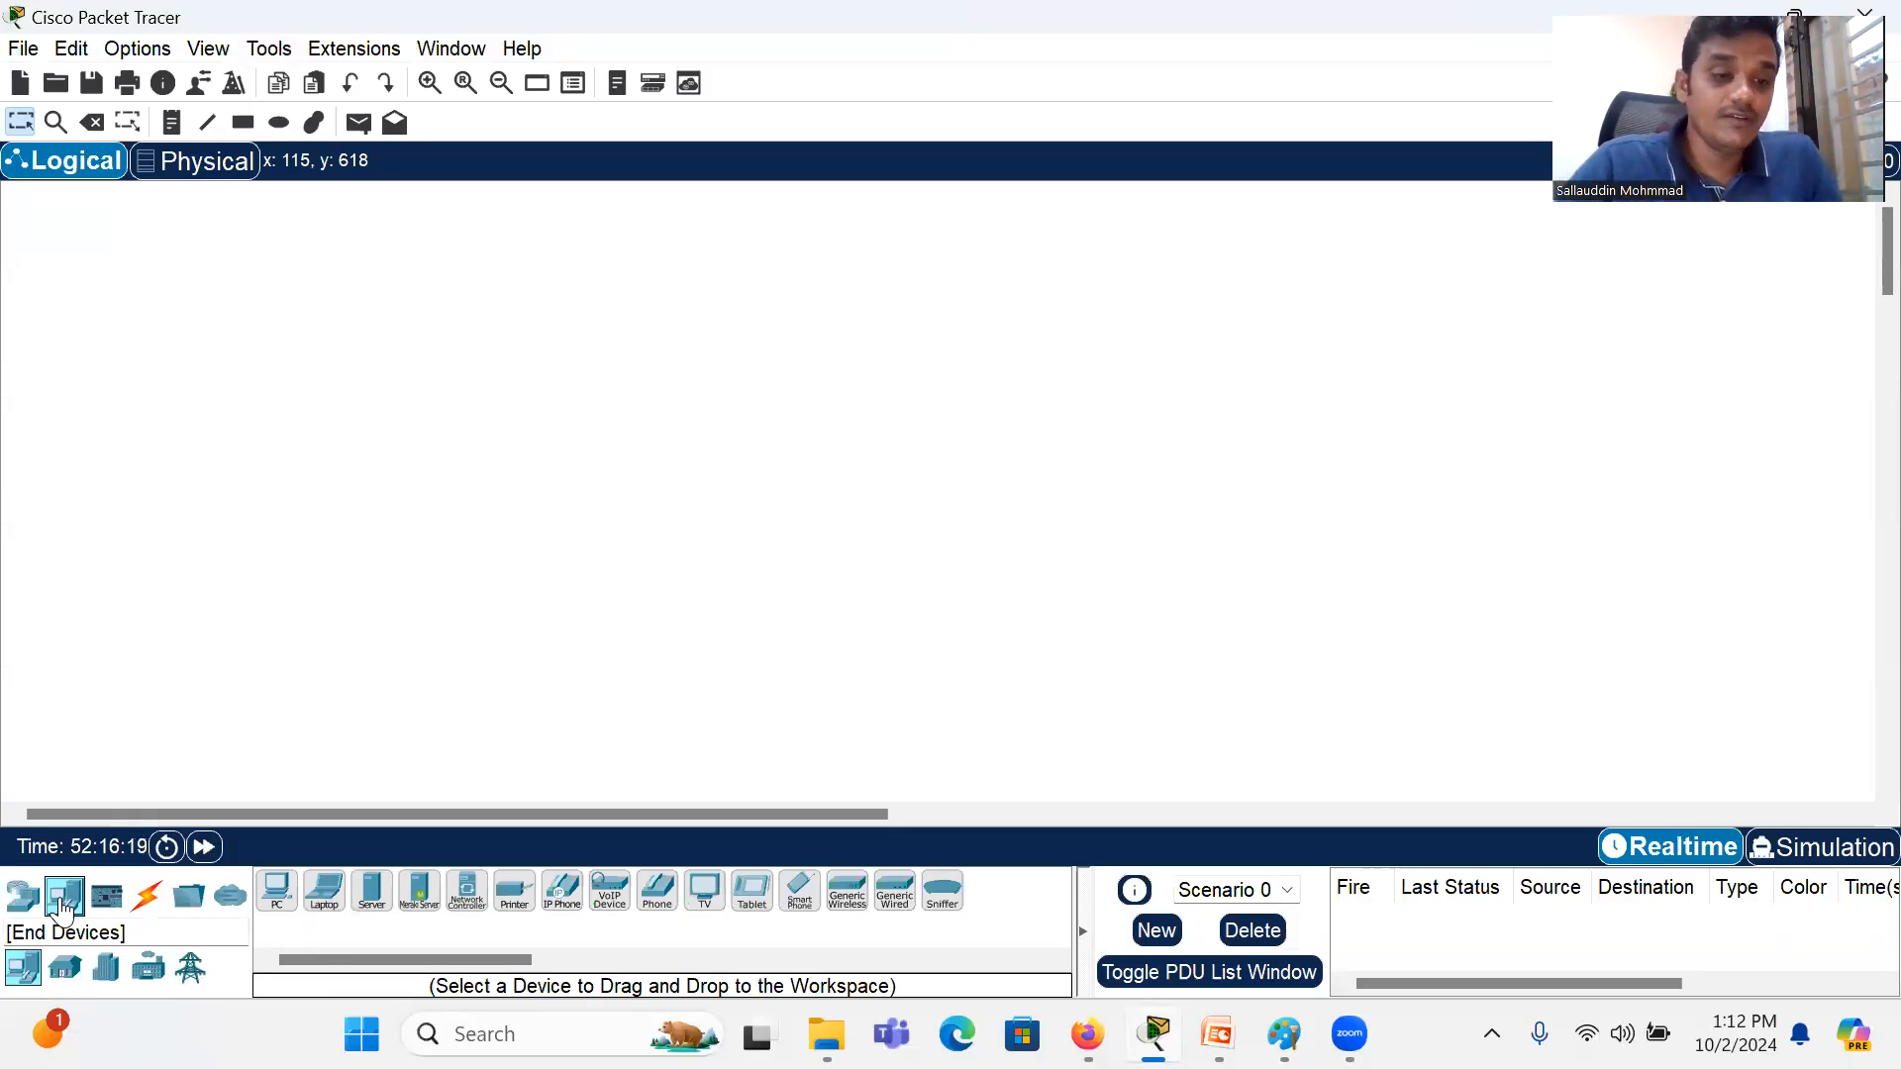
click(24, 985)
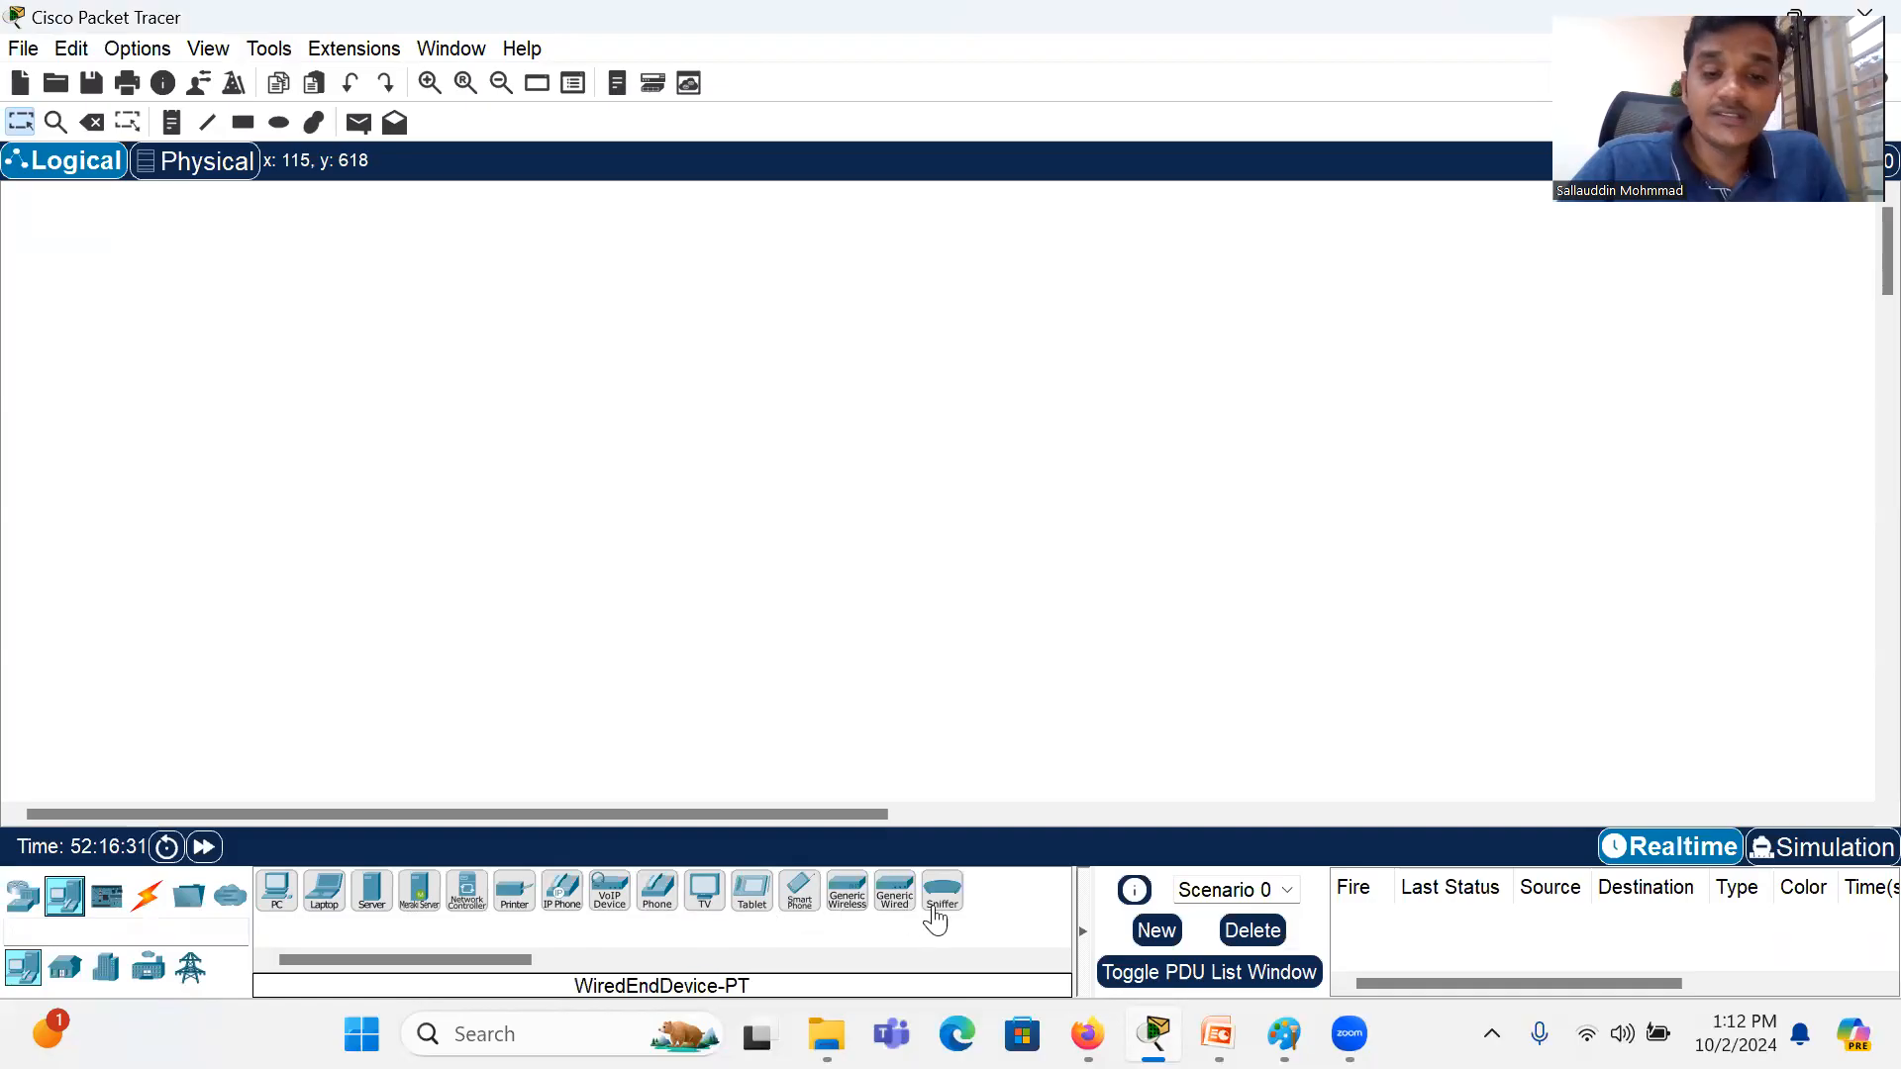
drag(273, 896, 270, 903)
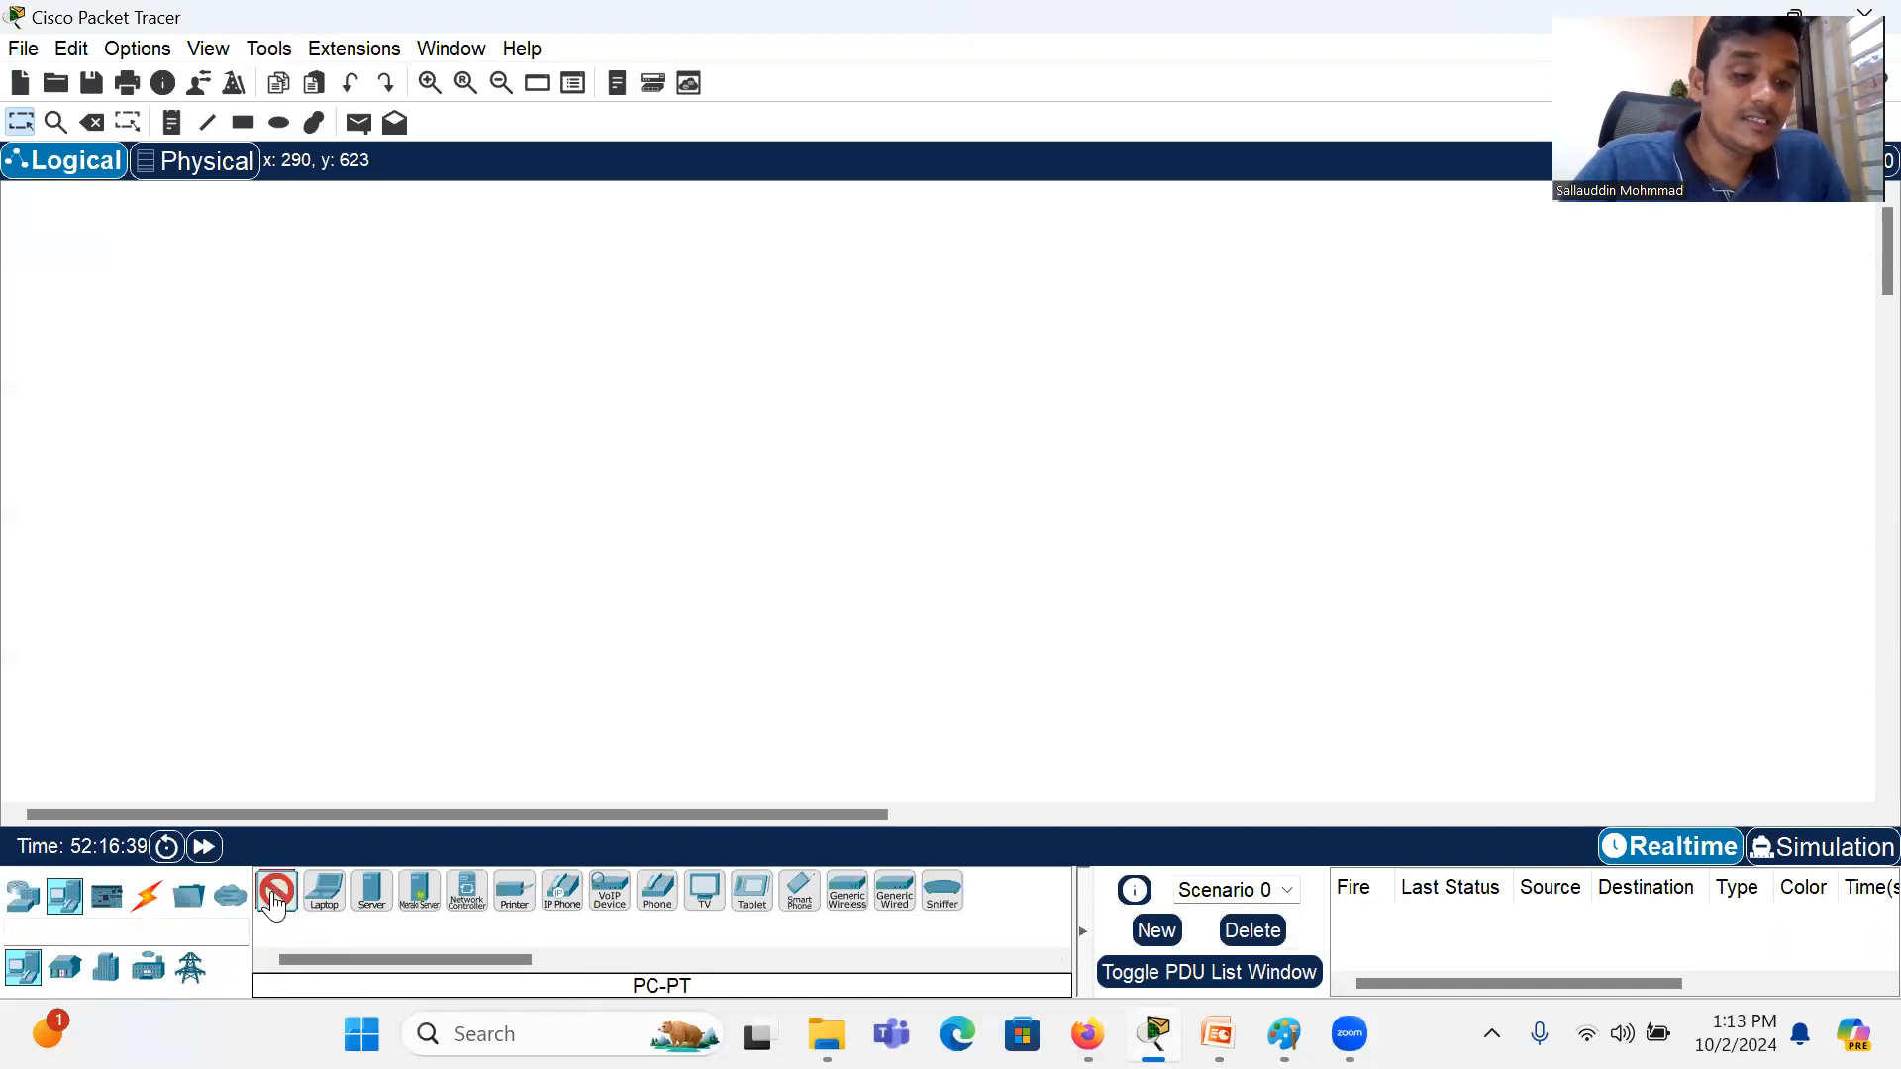
click(392, 673)
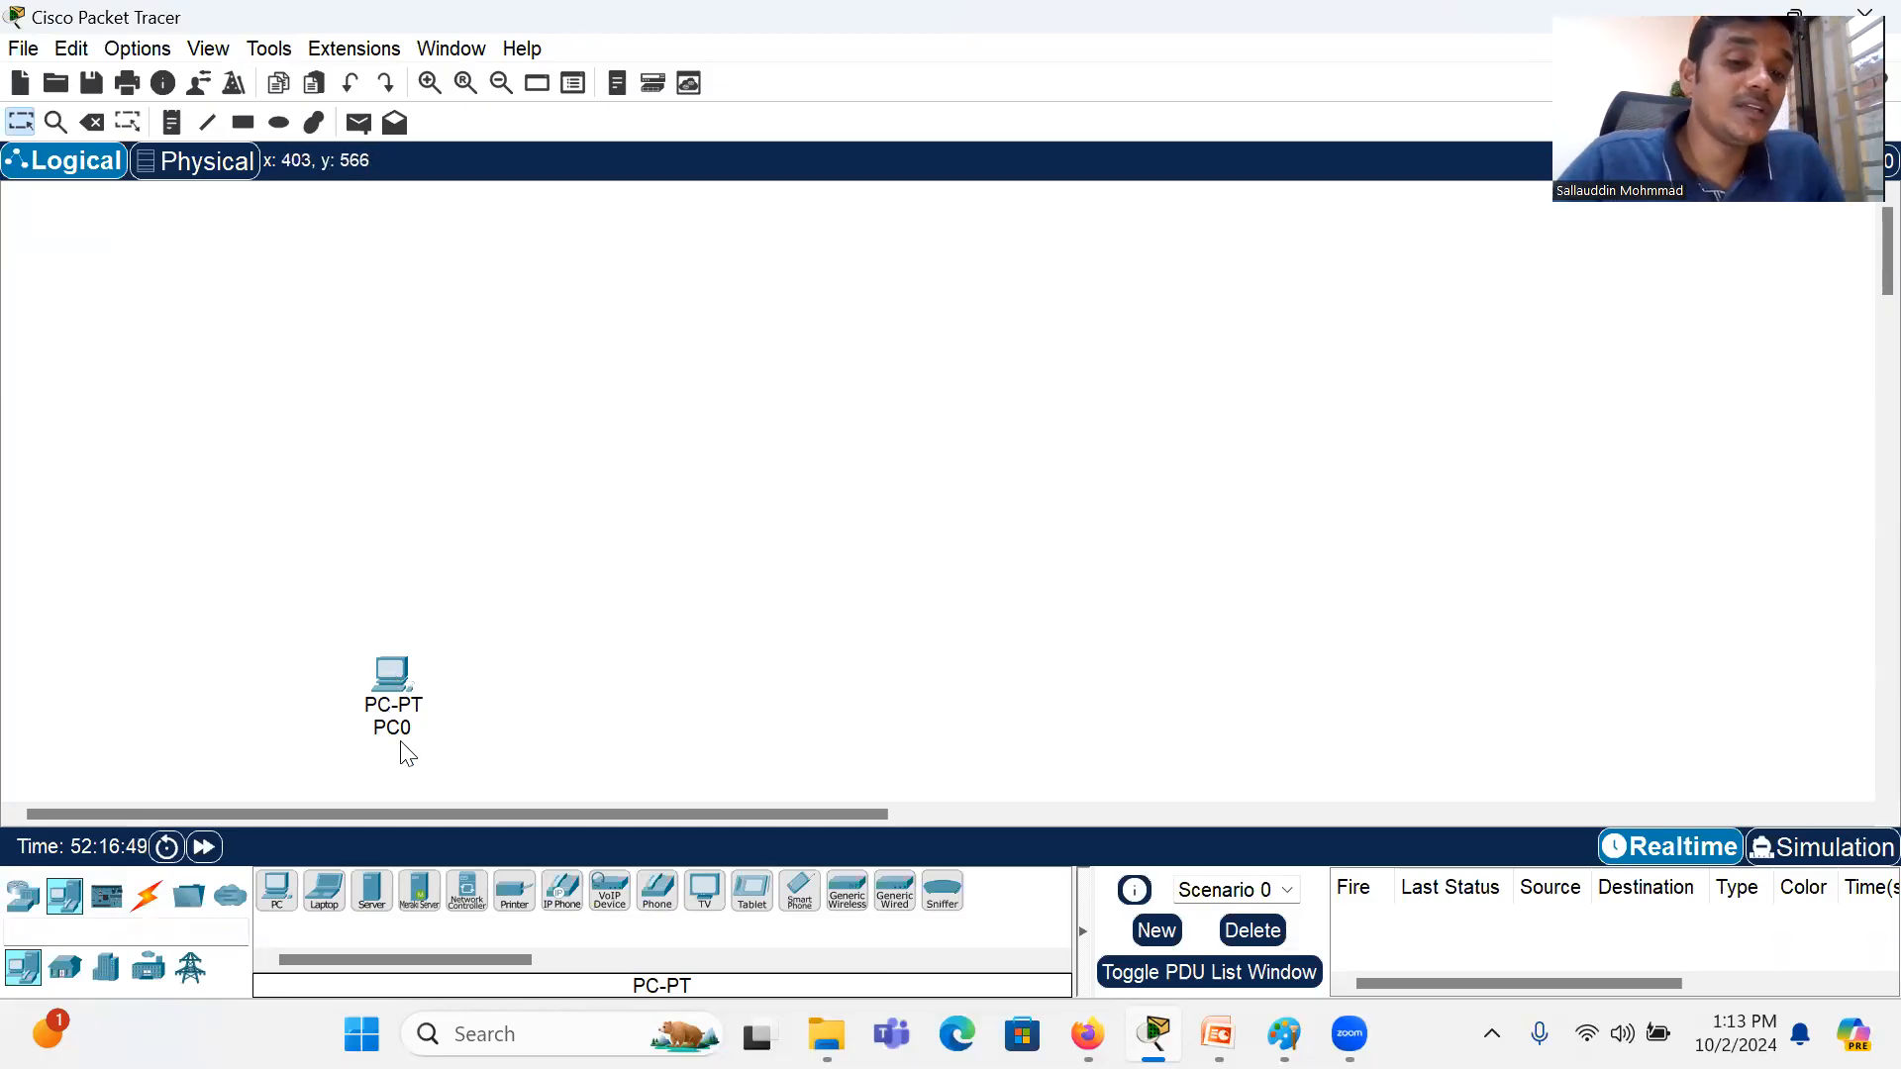
click(278, 910)
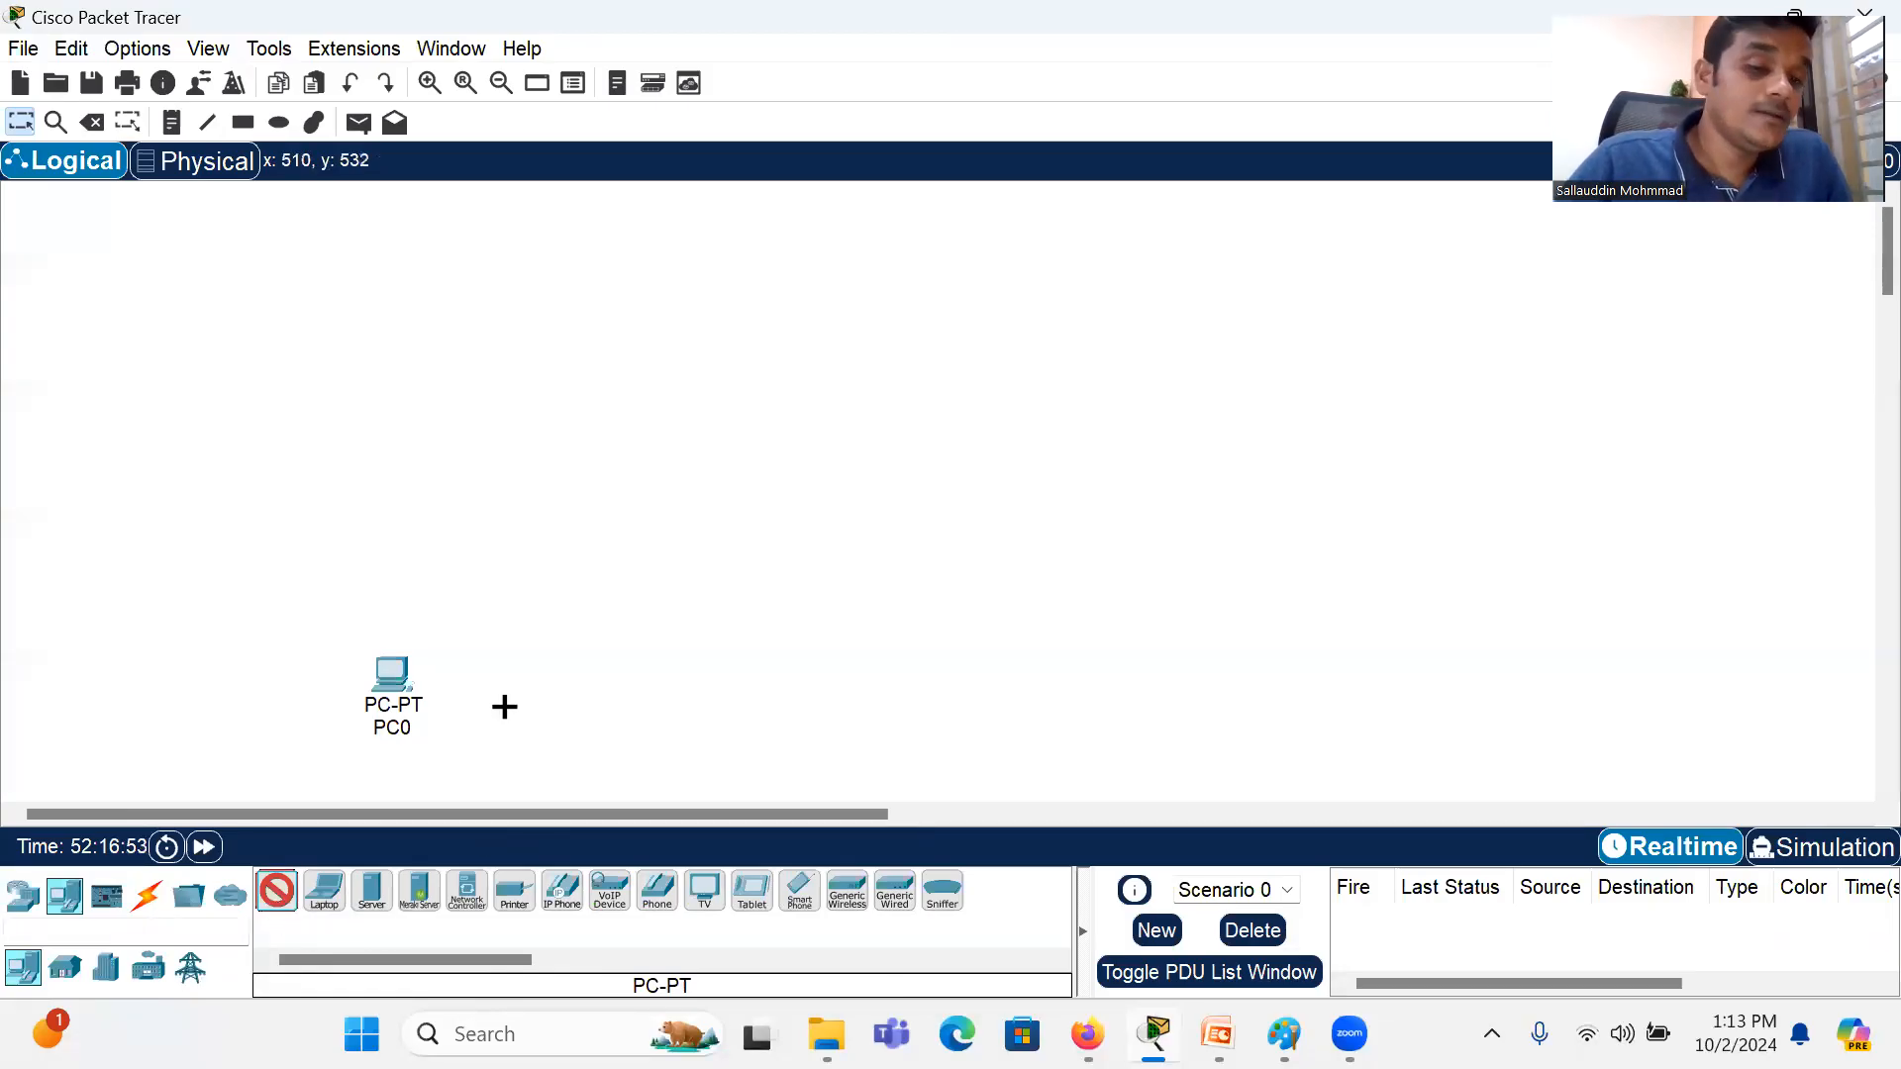
click(512, 658)
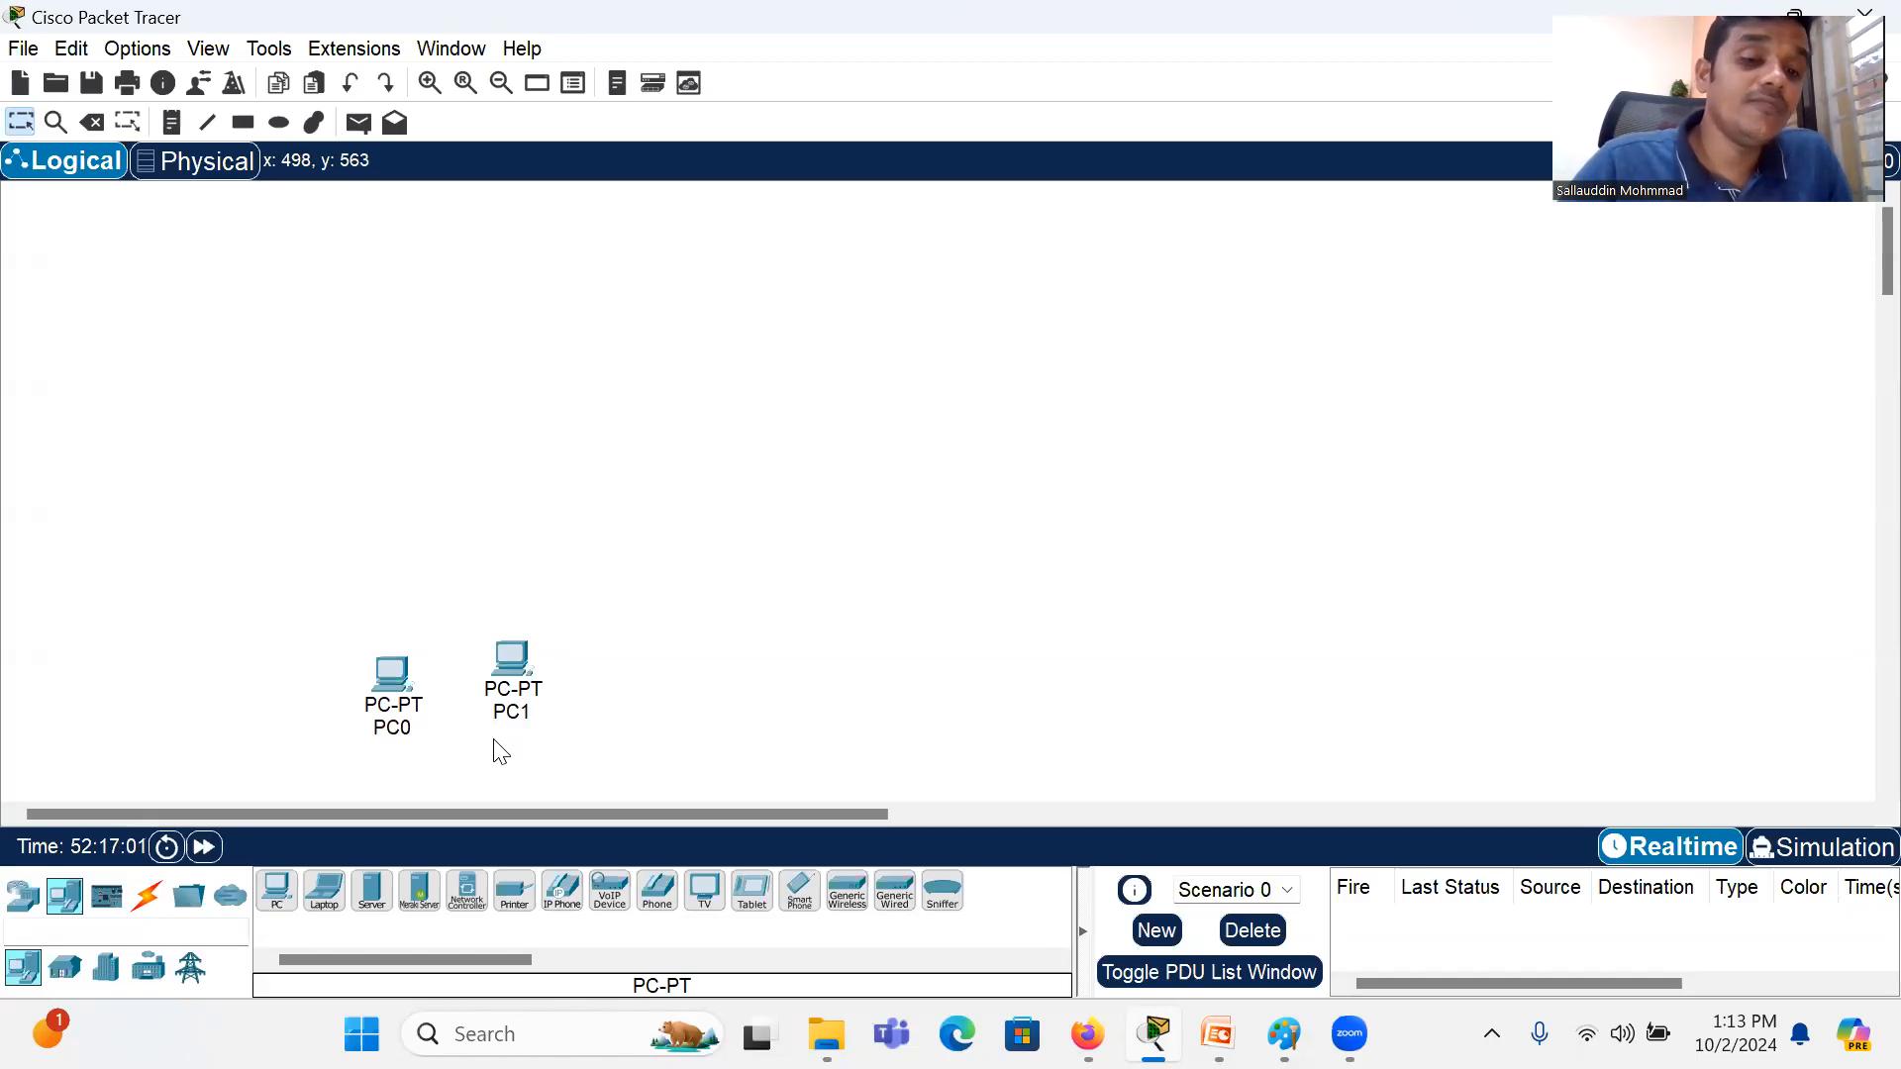
drag(507, 654, 278, 896)
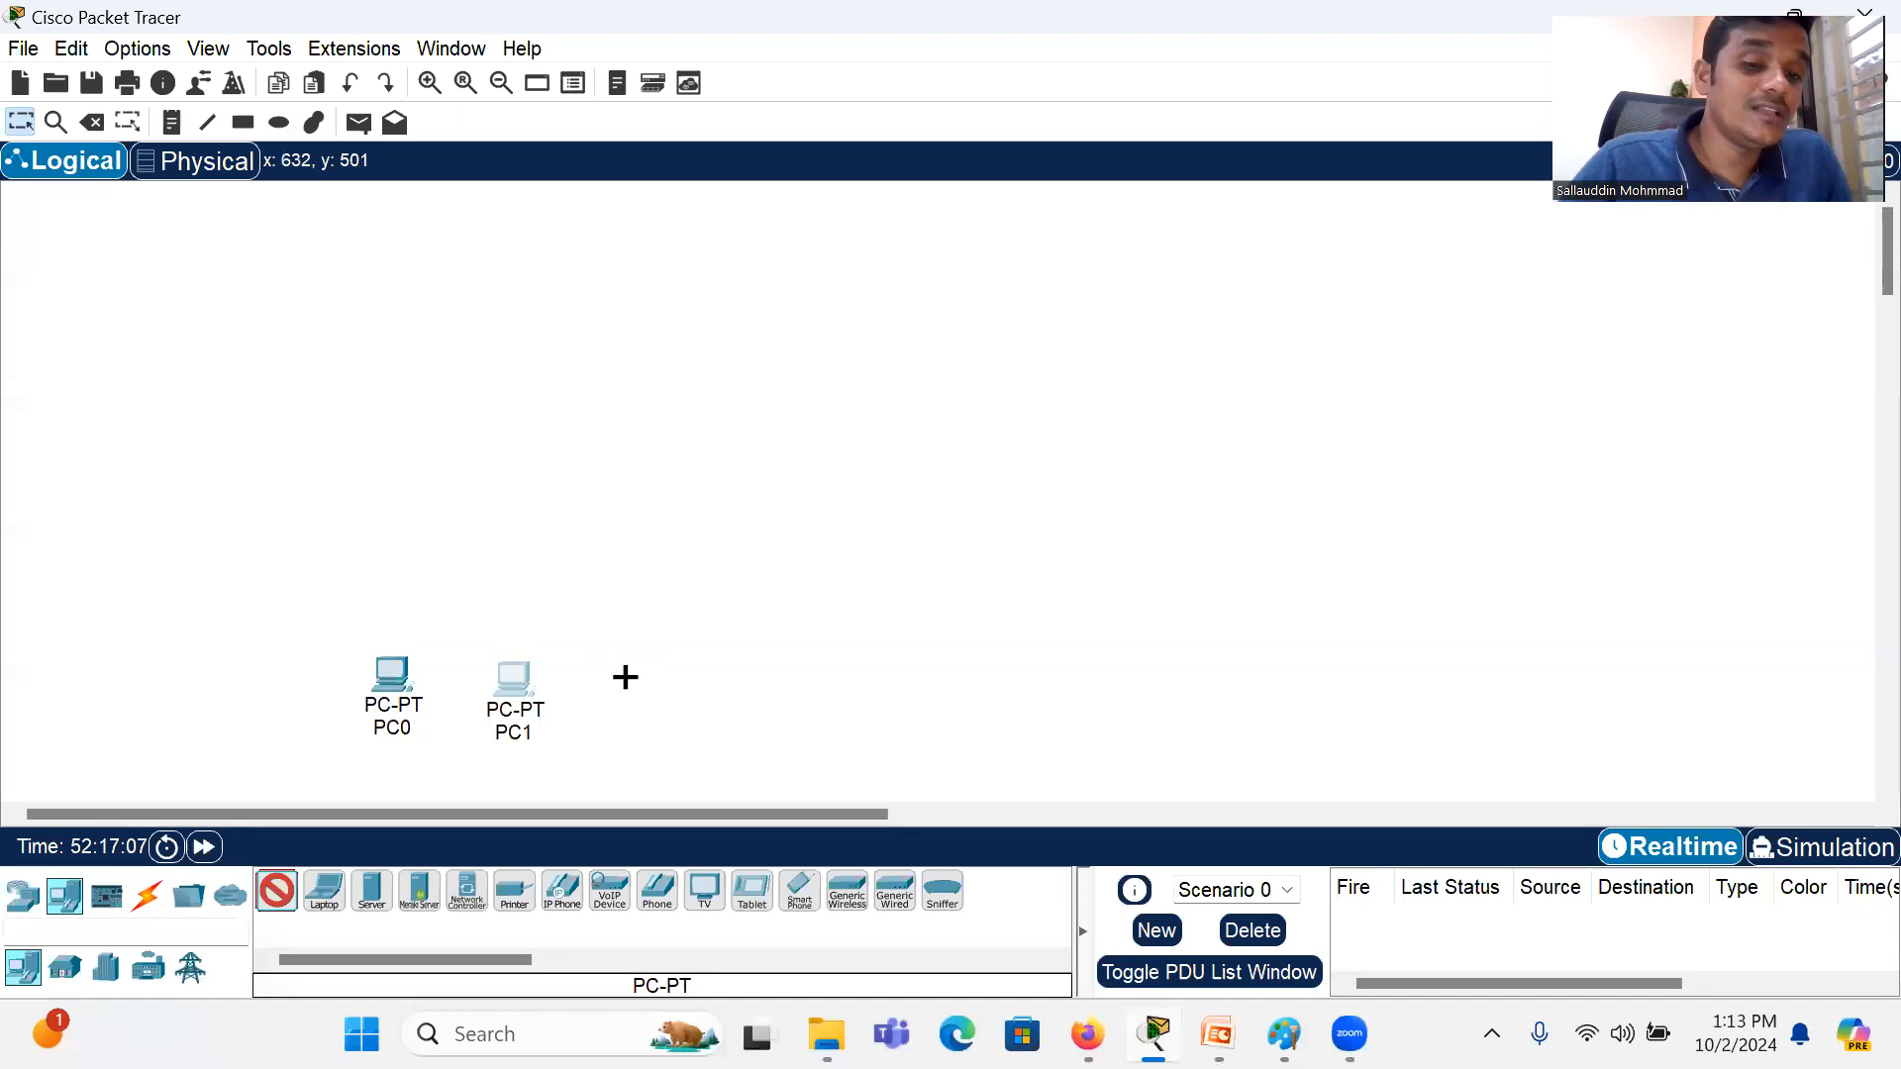
click(658, 666)
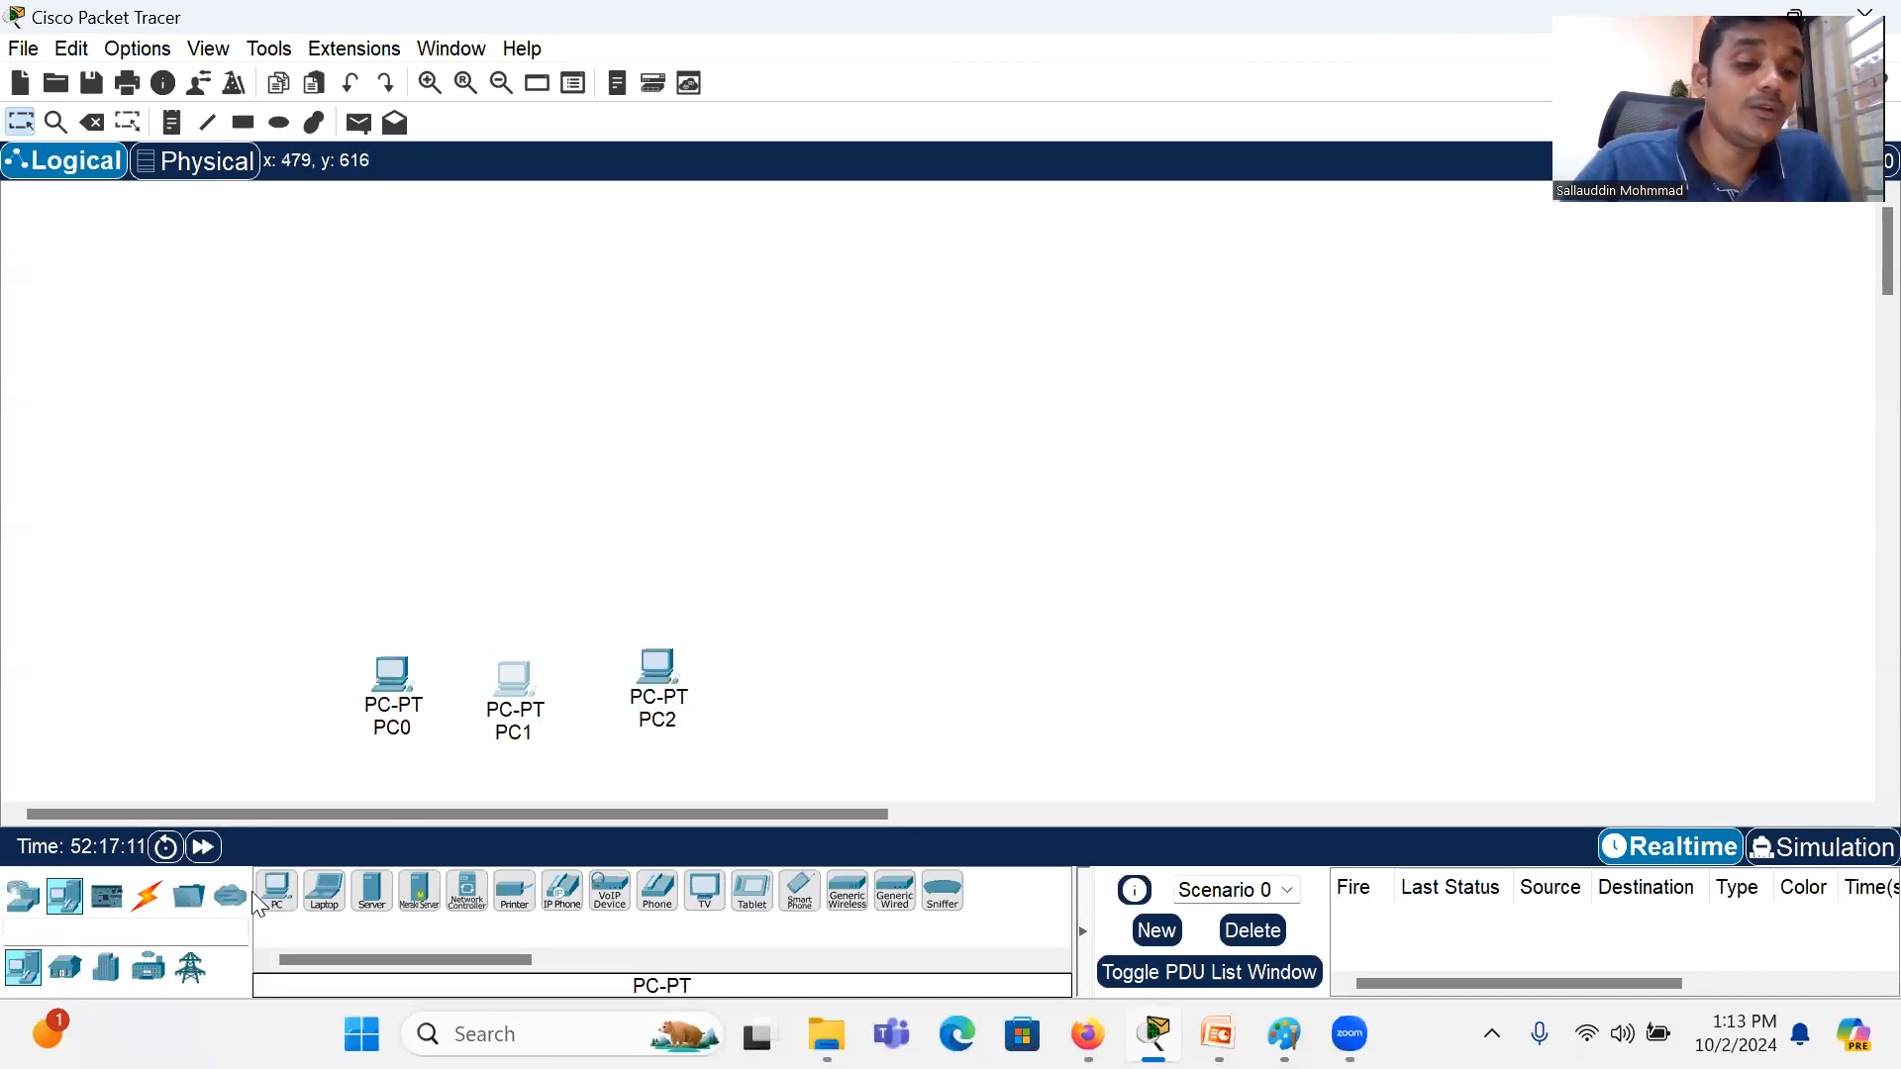
Step: Add four more PCs to extend the row beyond PC2, up to PC6
drag(274, 906, 722, 691)
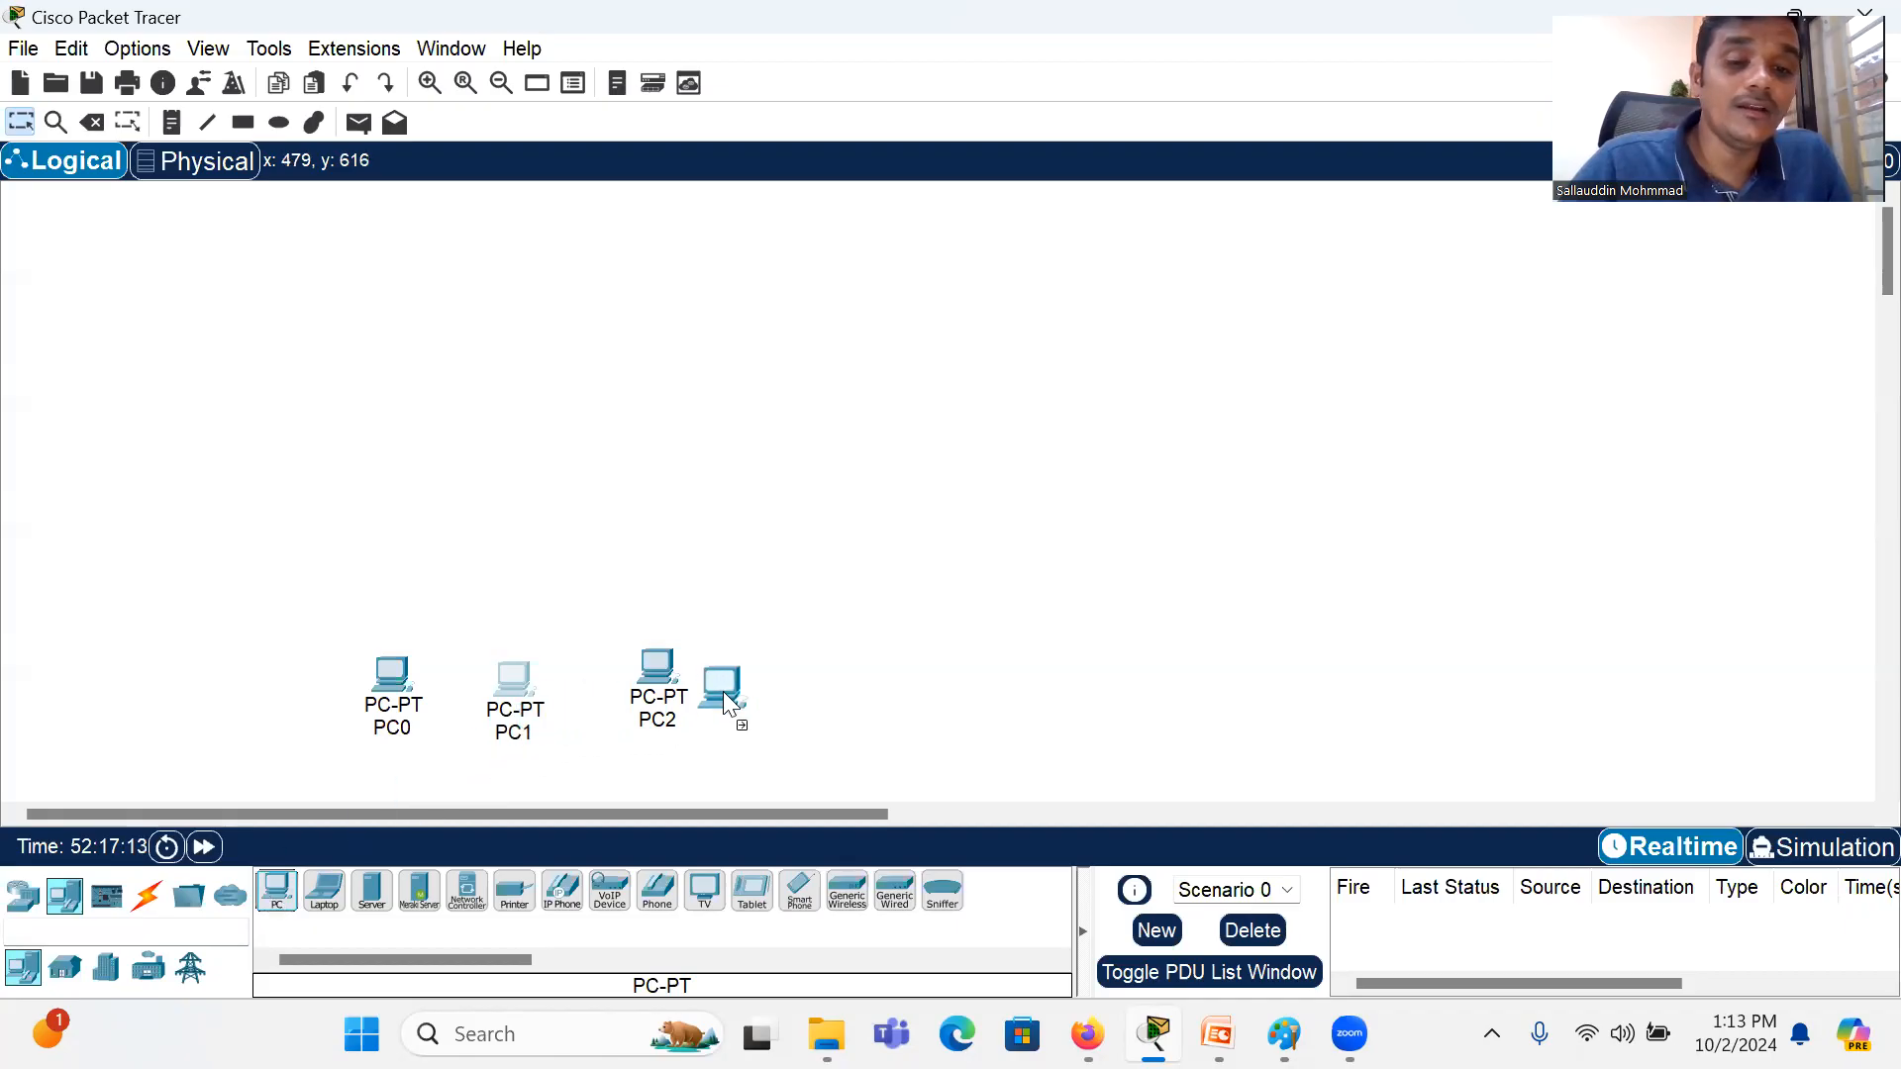
click(277, 893)
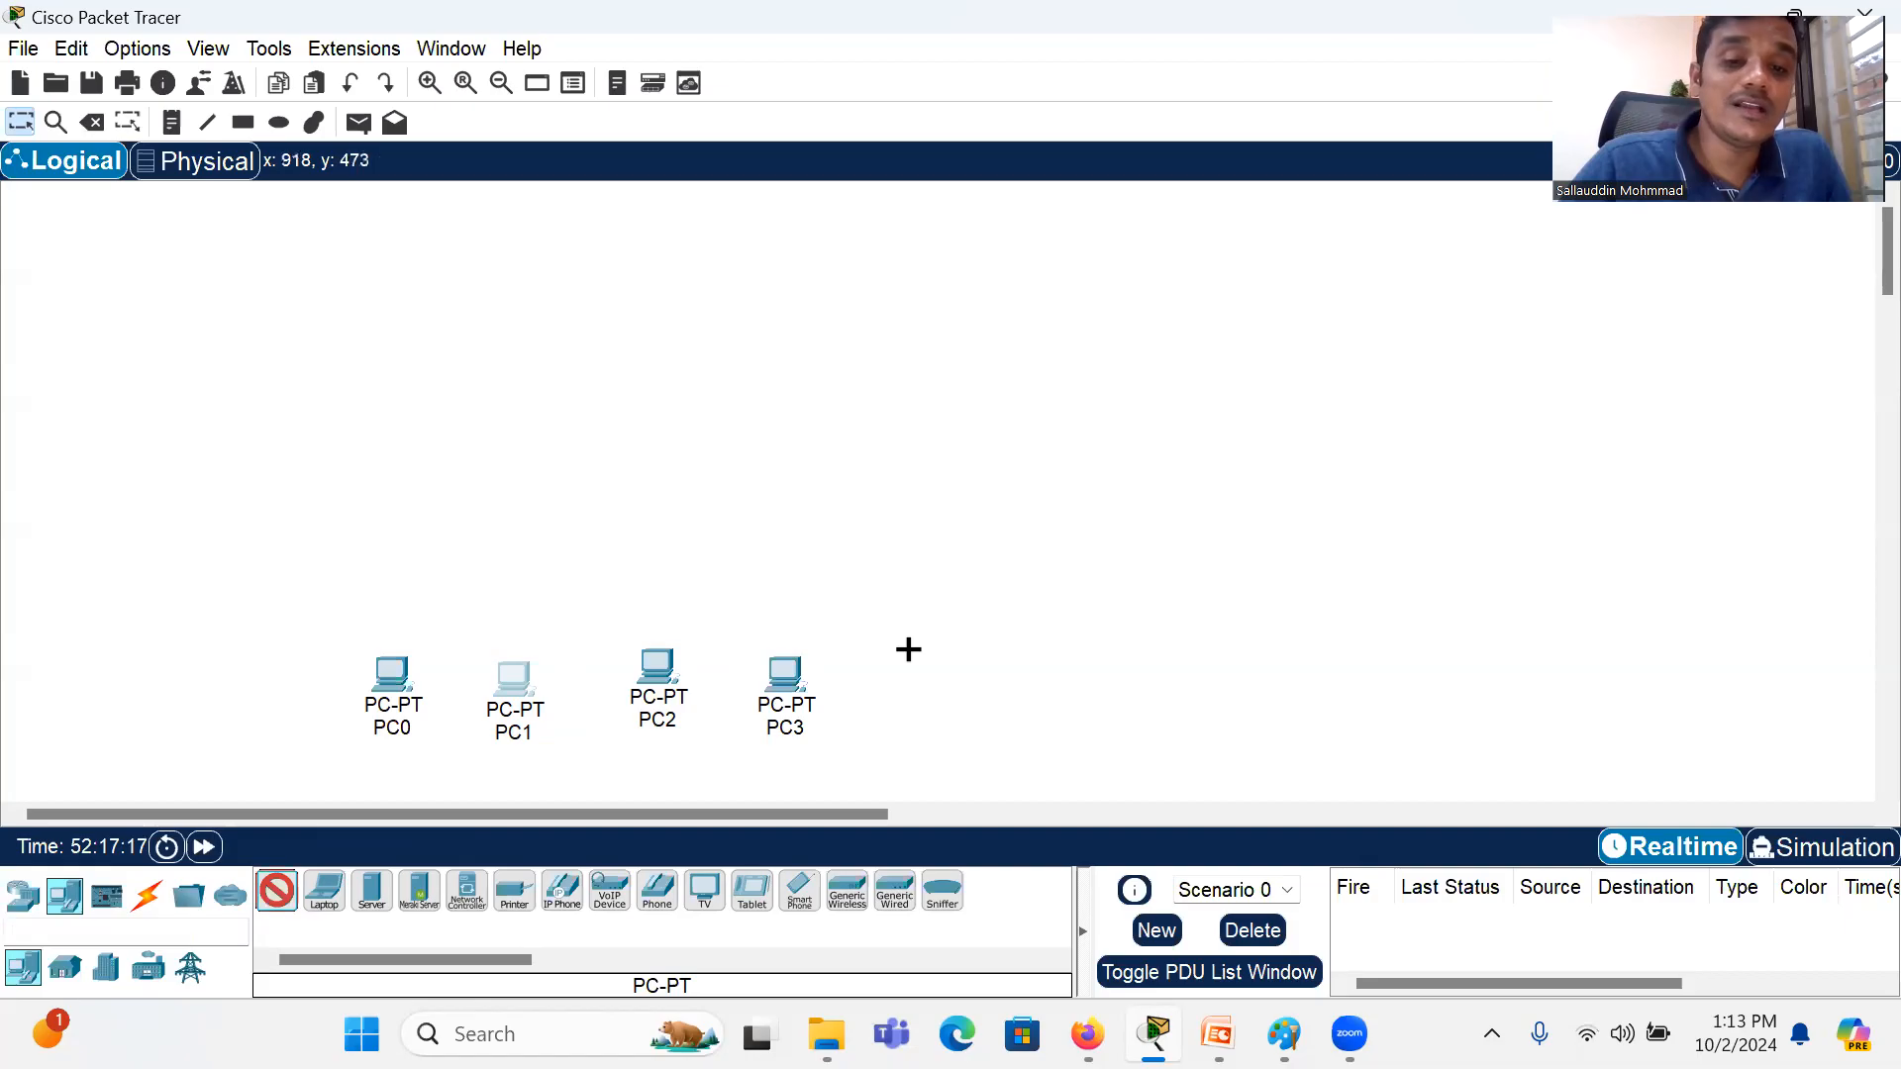
click(909, 650)
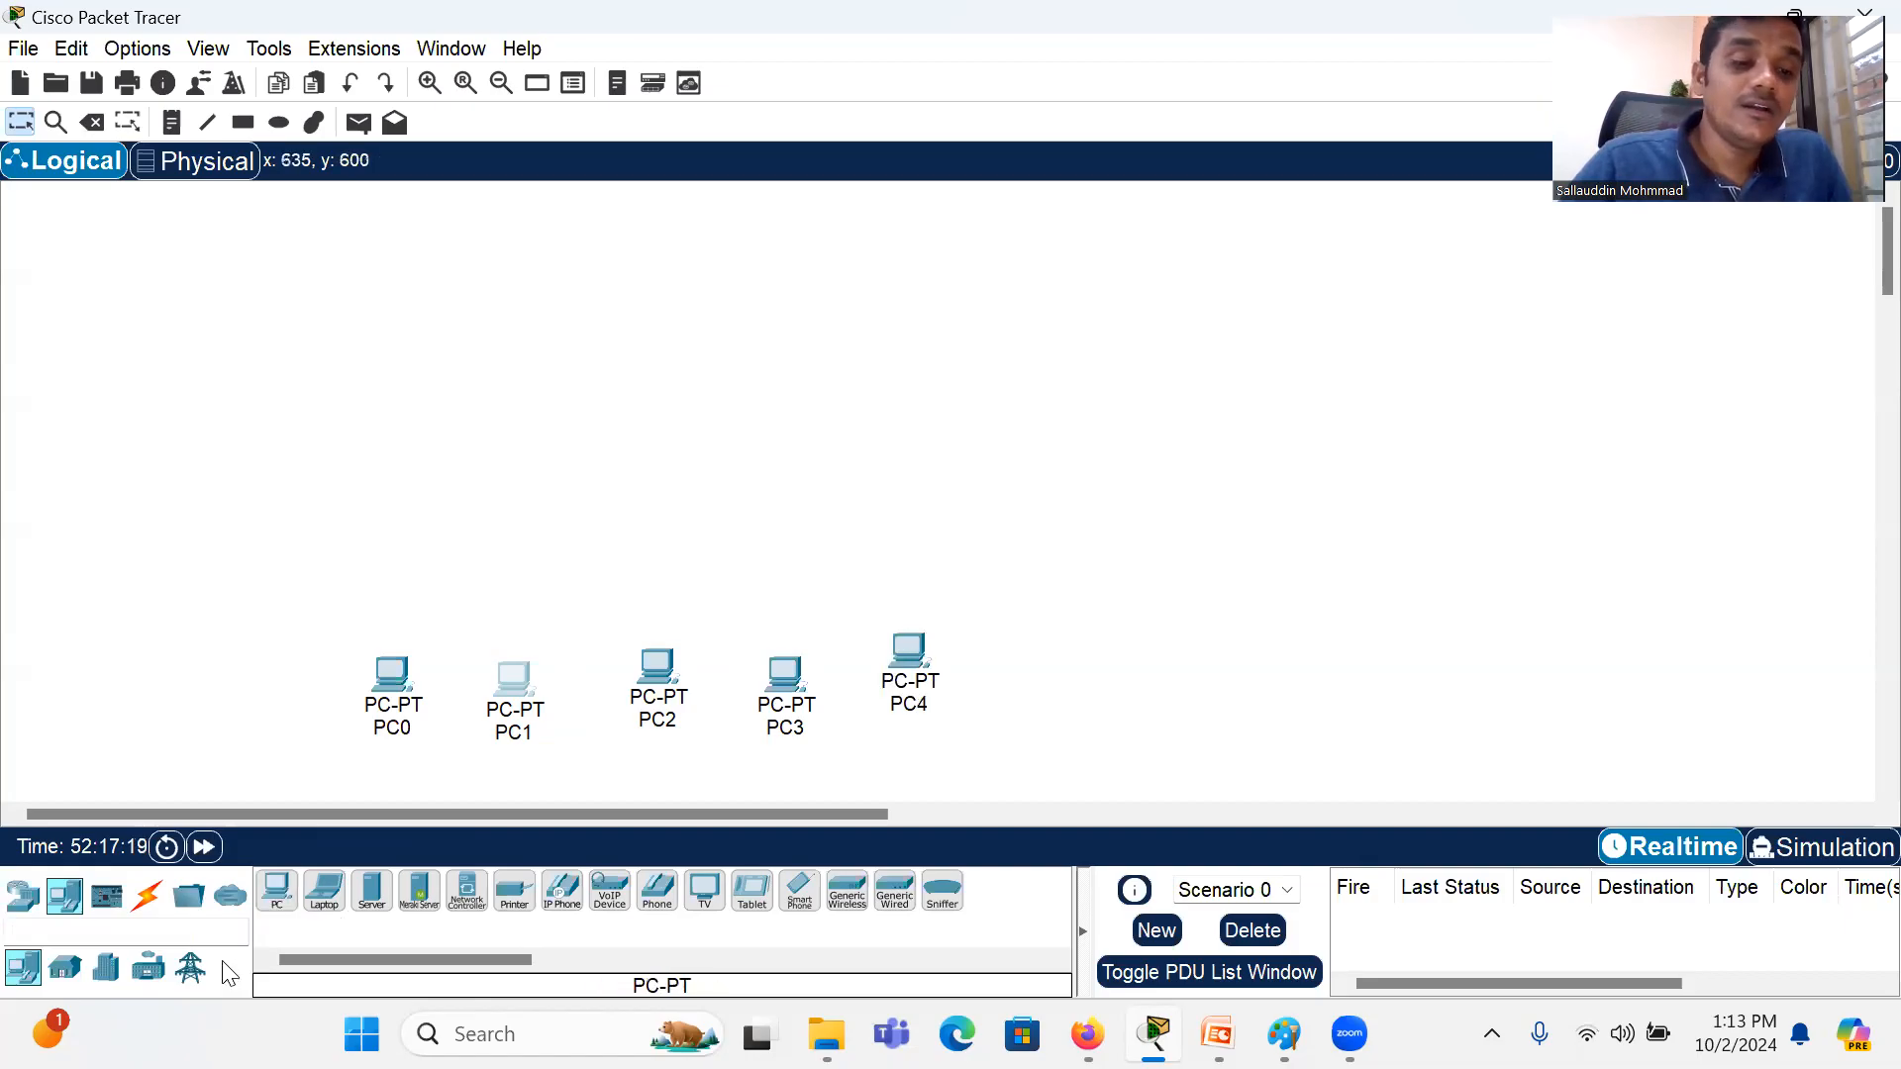
click(277, 893)
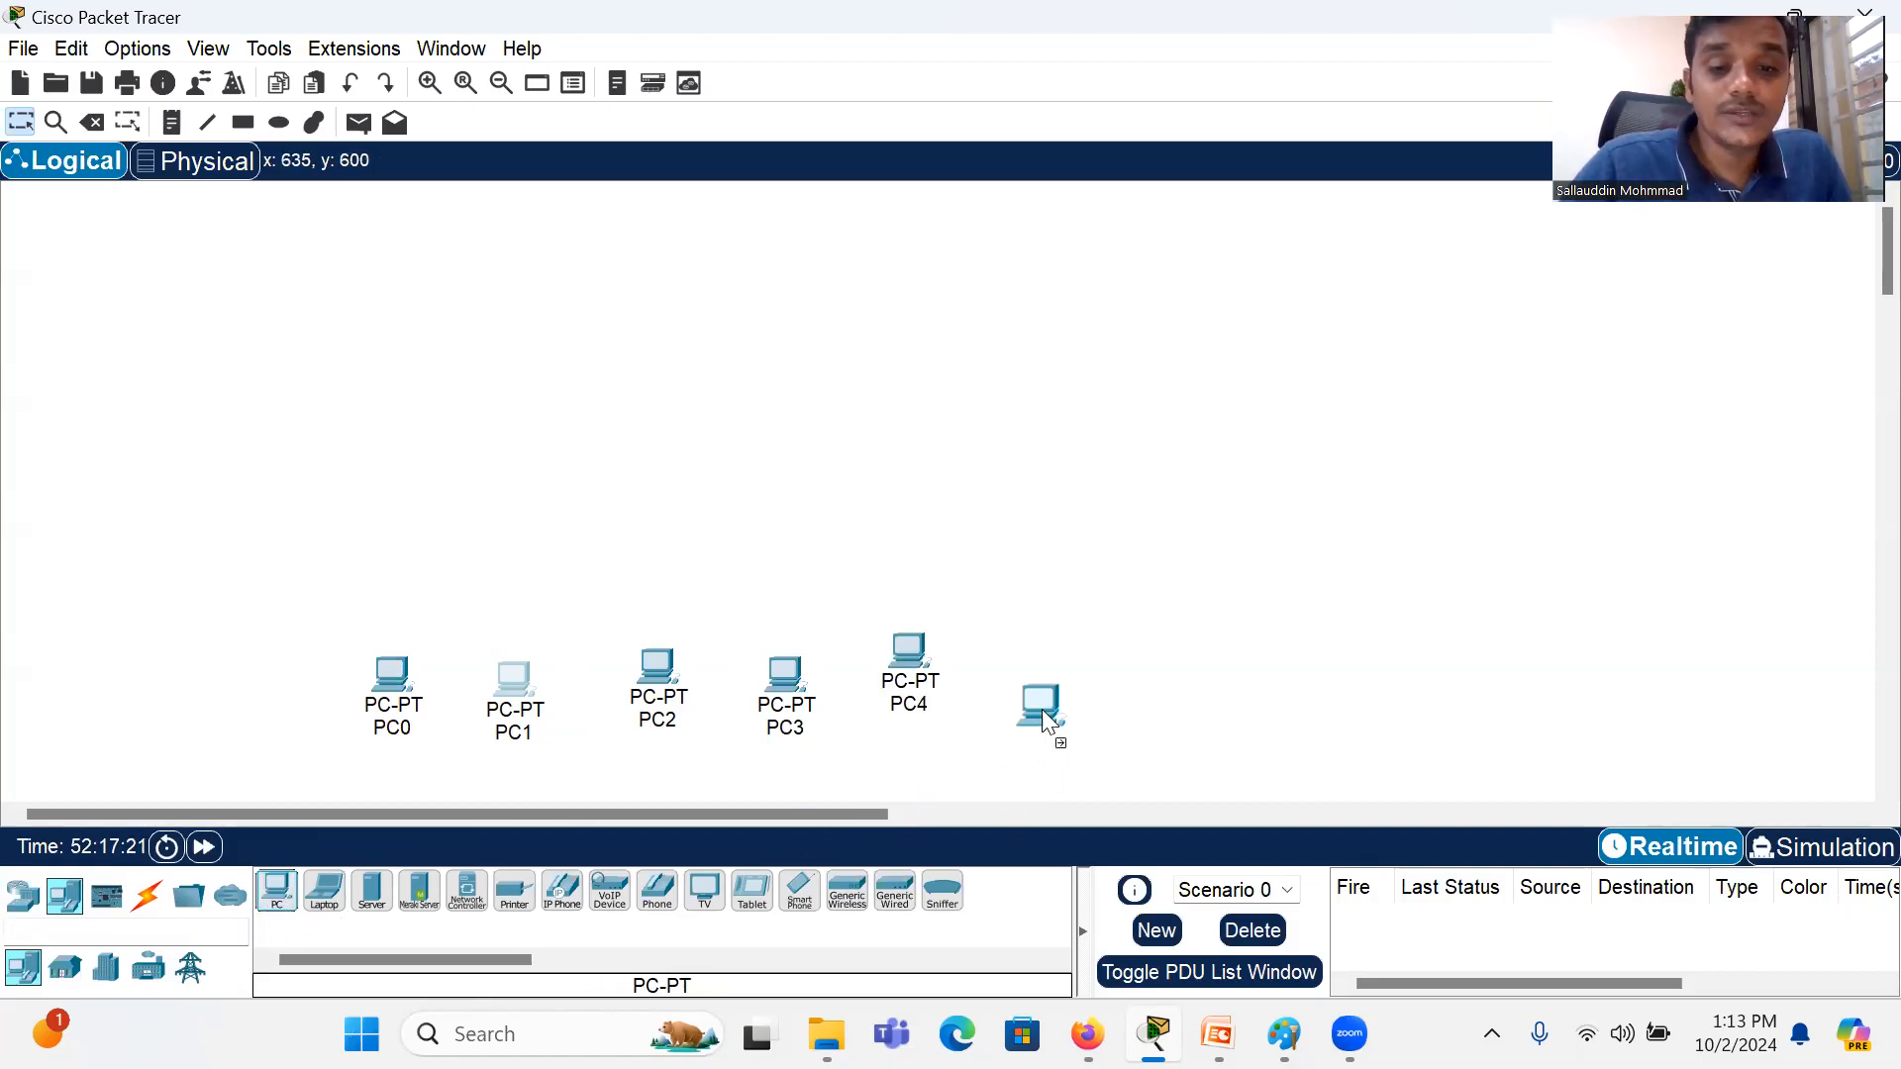
click(1048, 667)
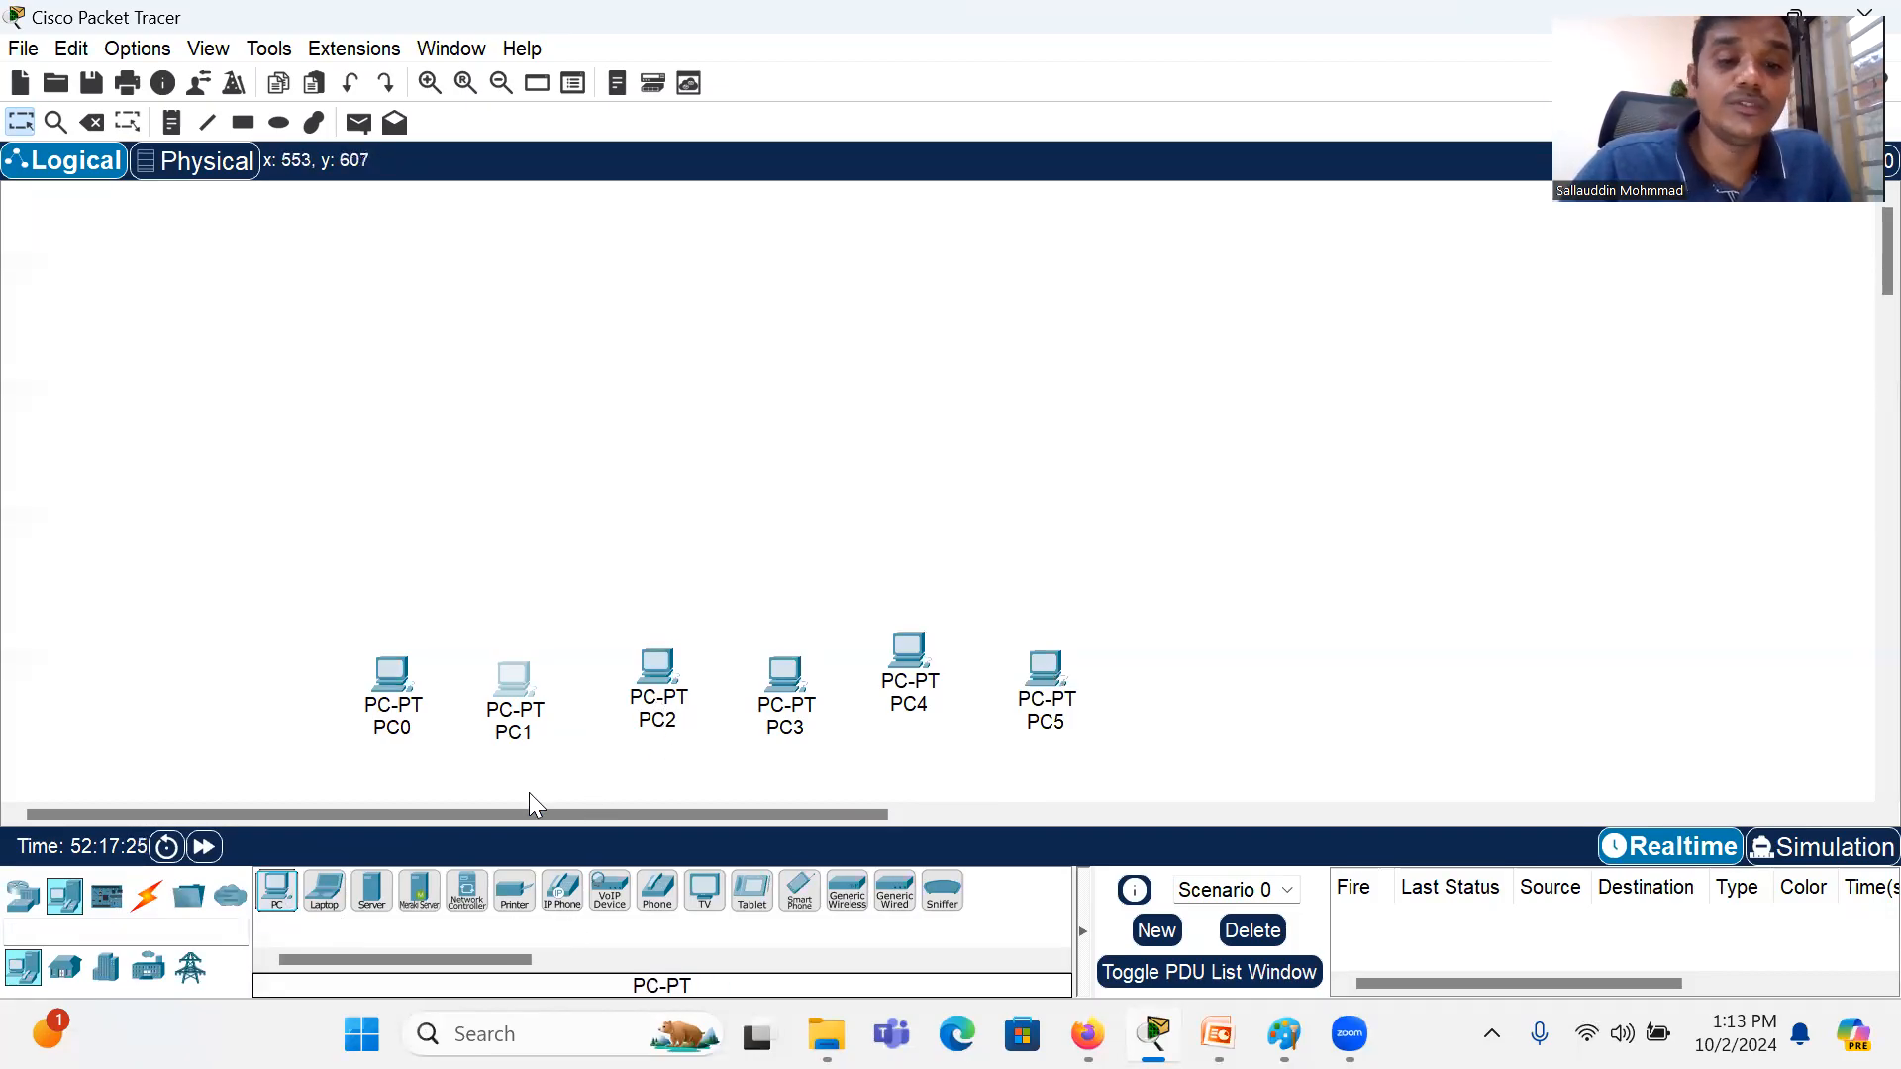
click(272, 896)
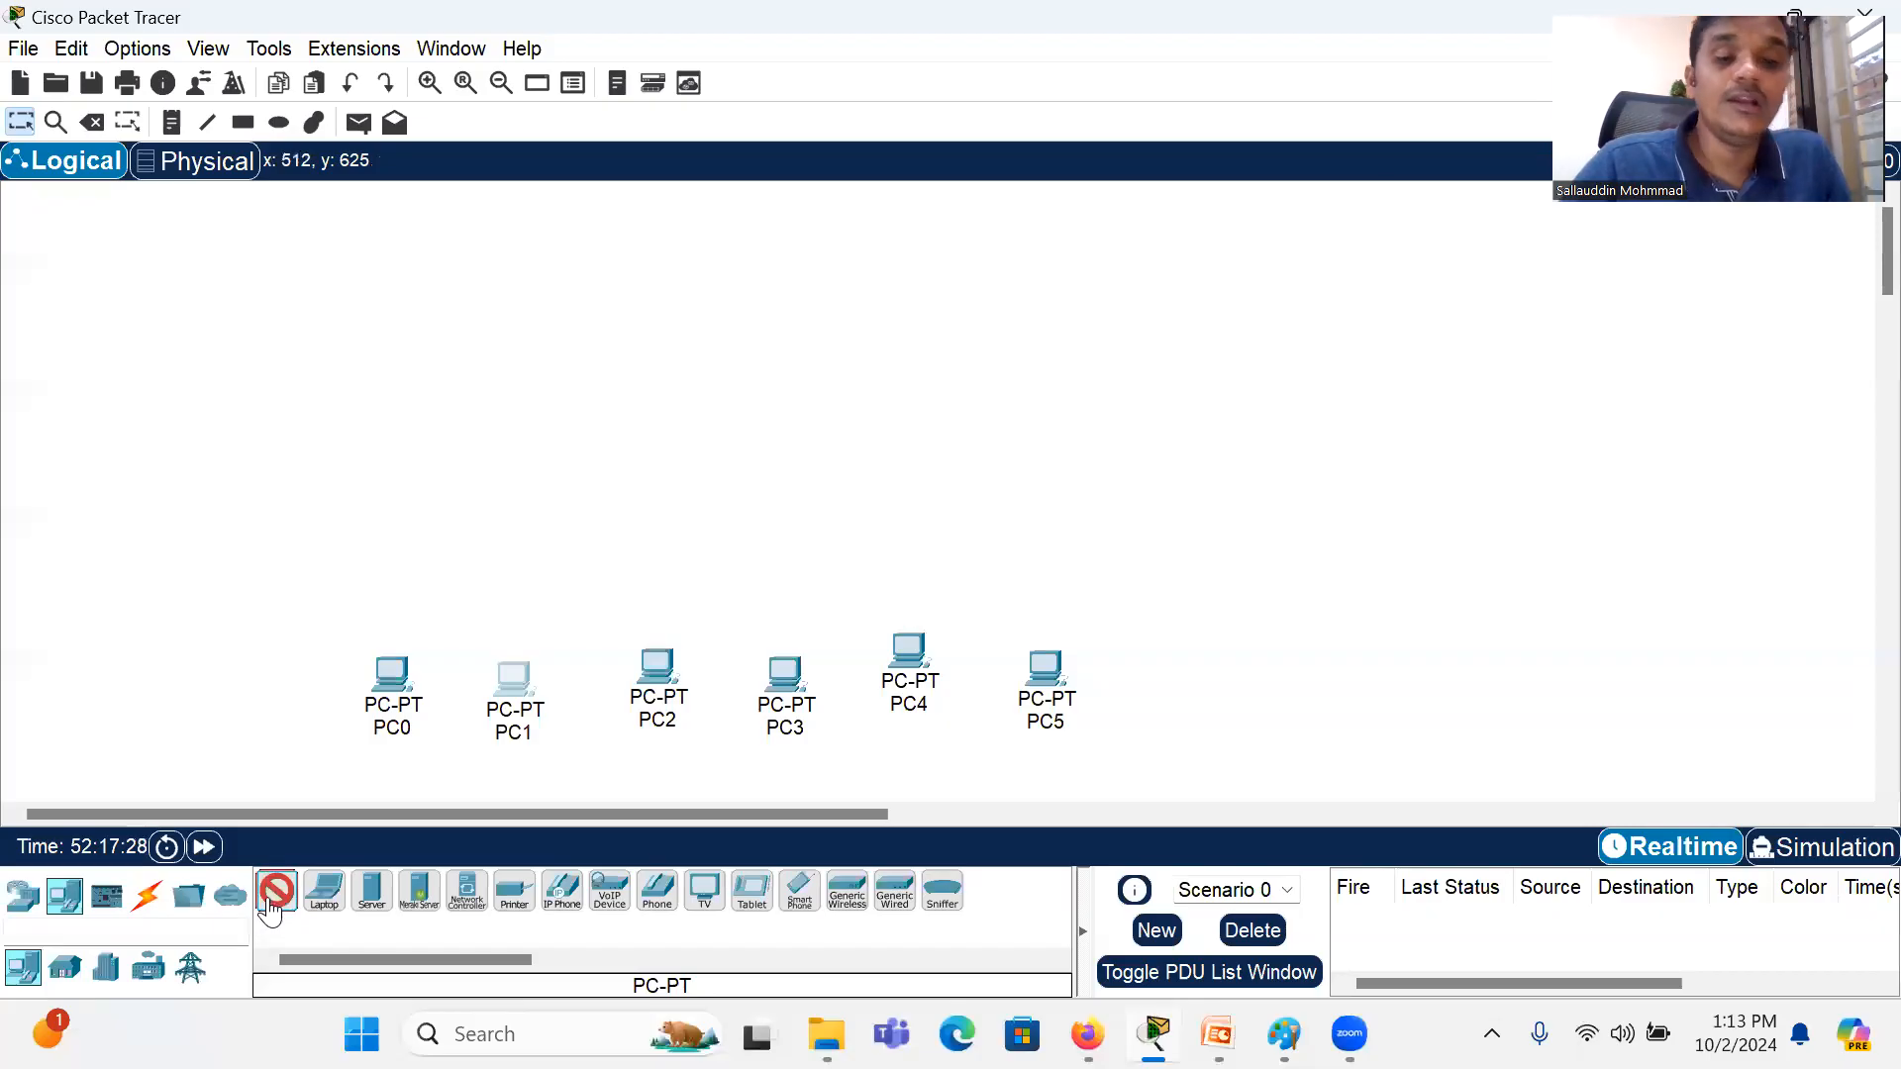
click(1200, 658)
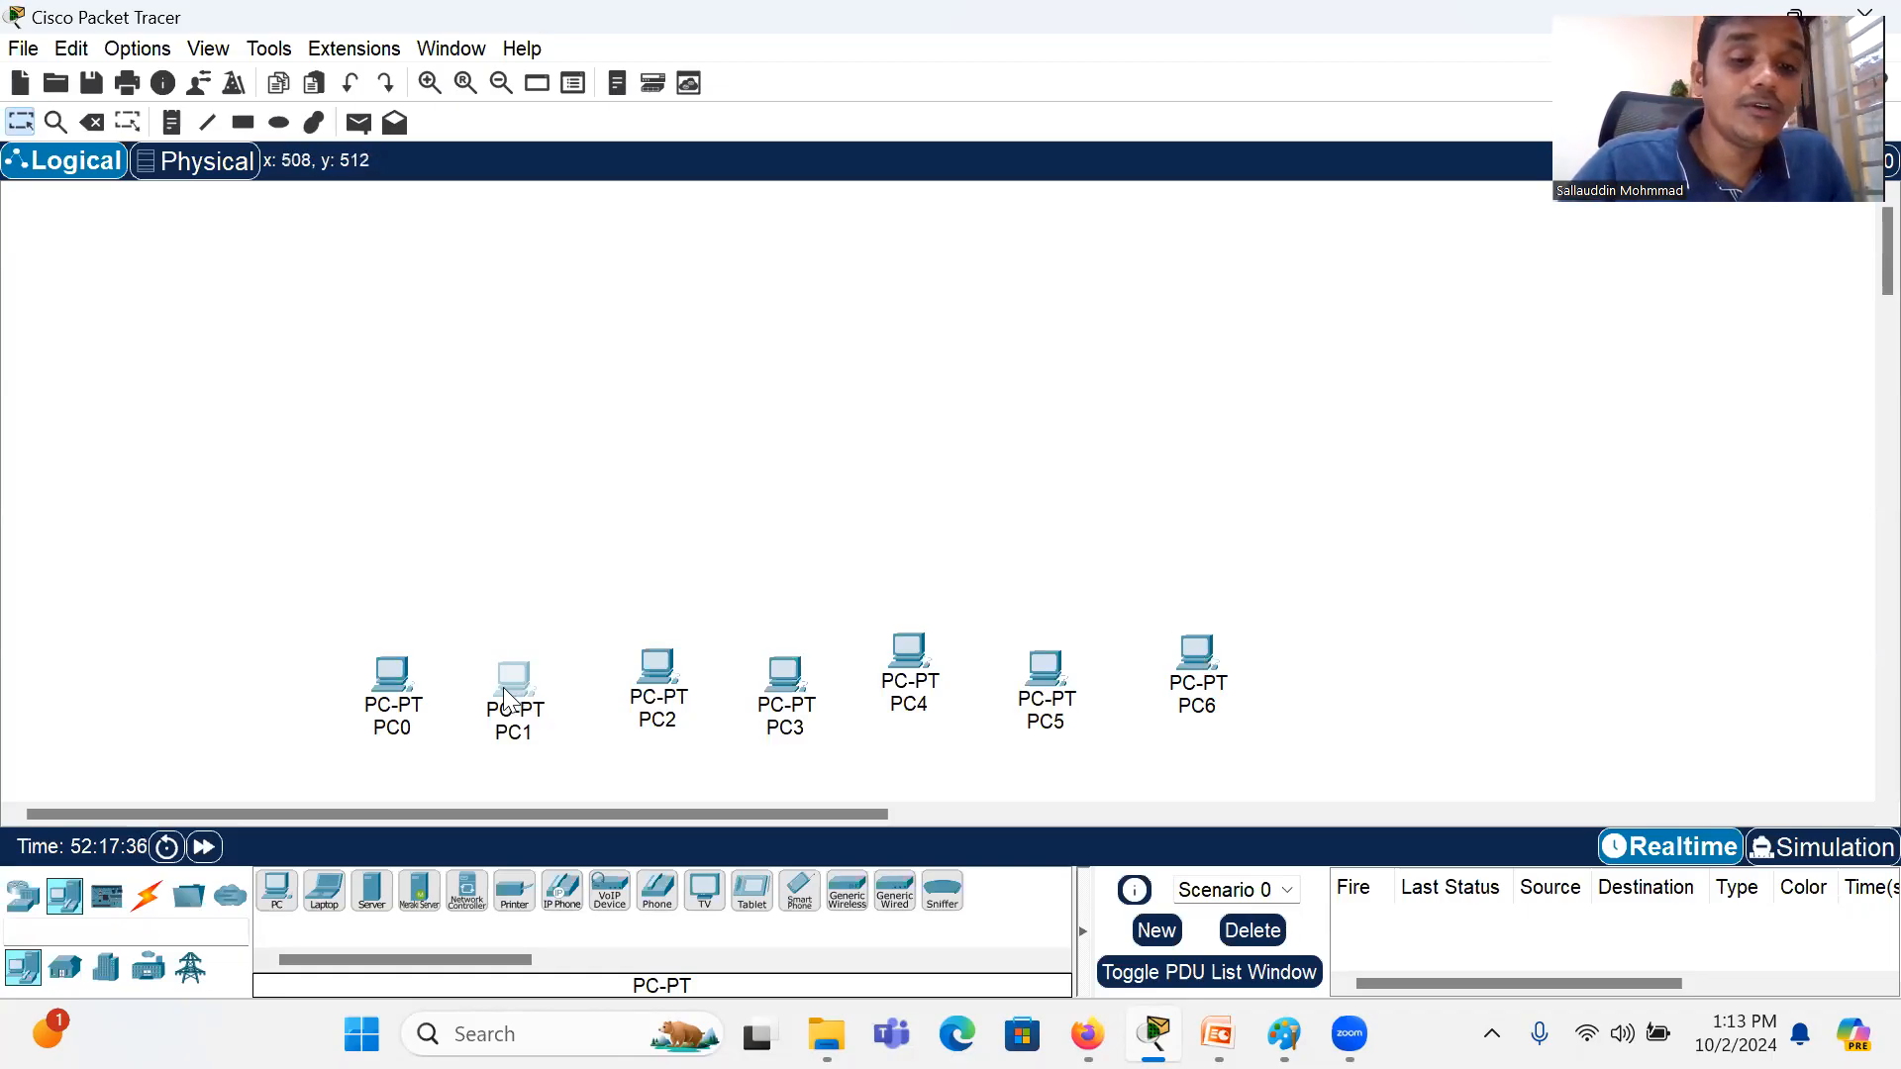
Step: Move PC1 out of the row to a spot well above PC0 and PC2
drag(505, 698, 525, 619)
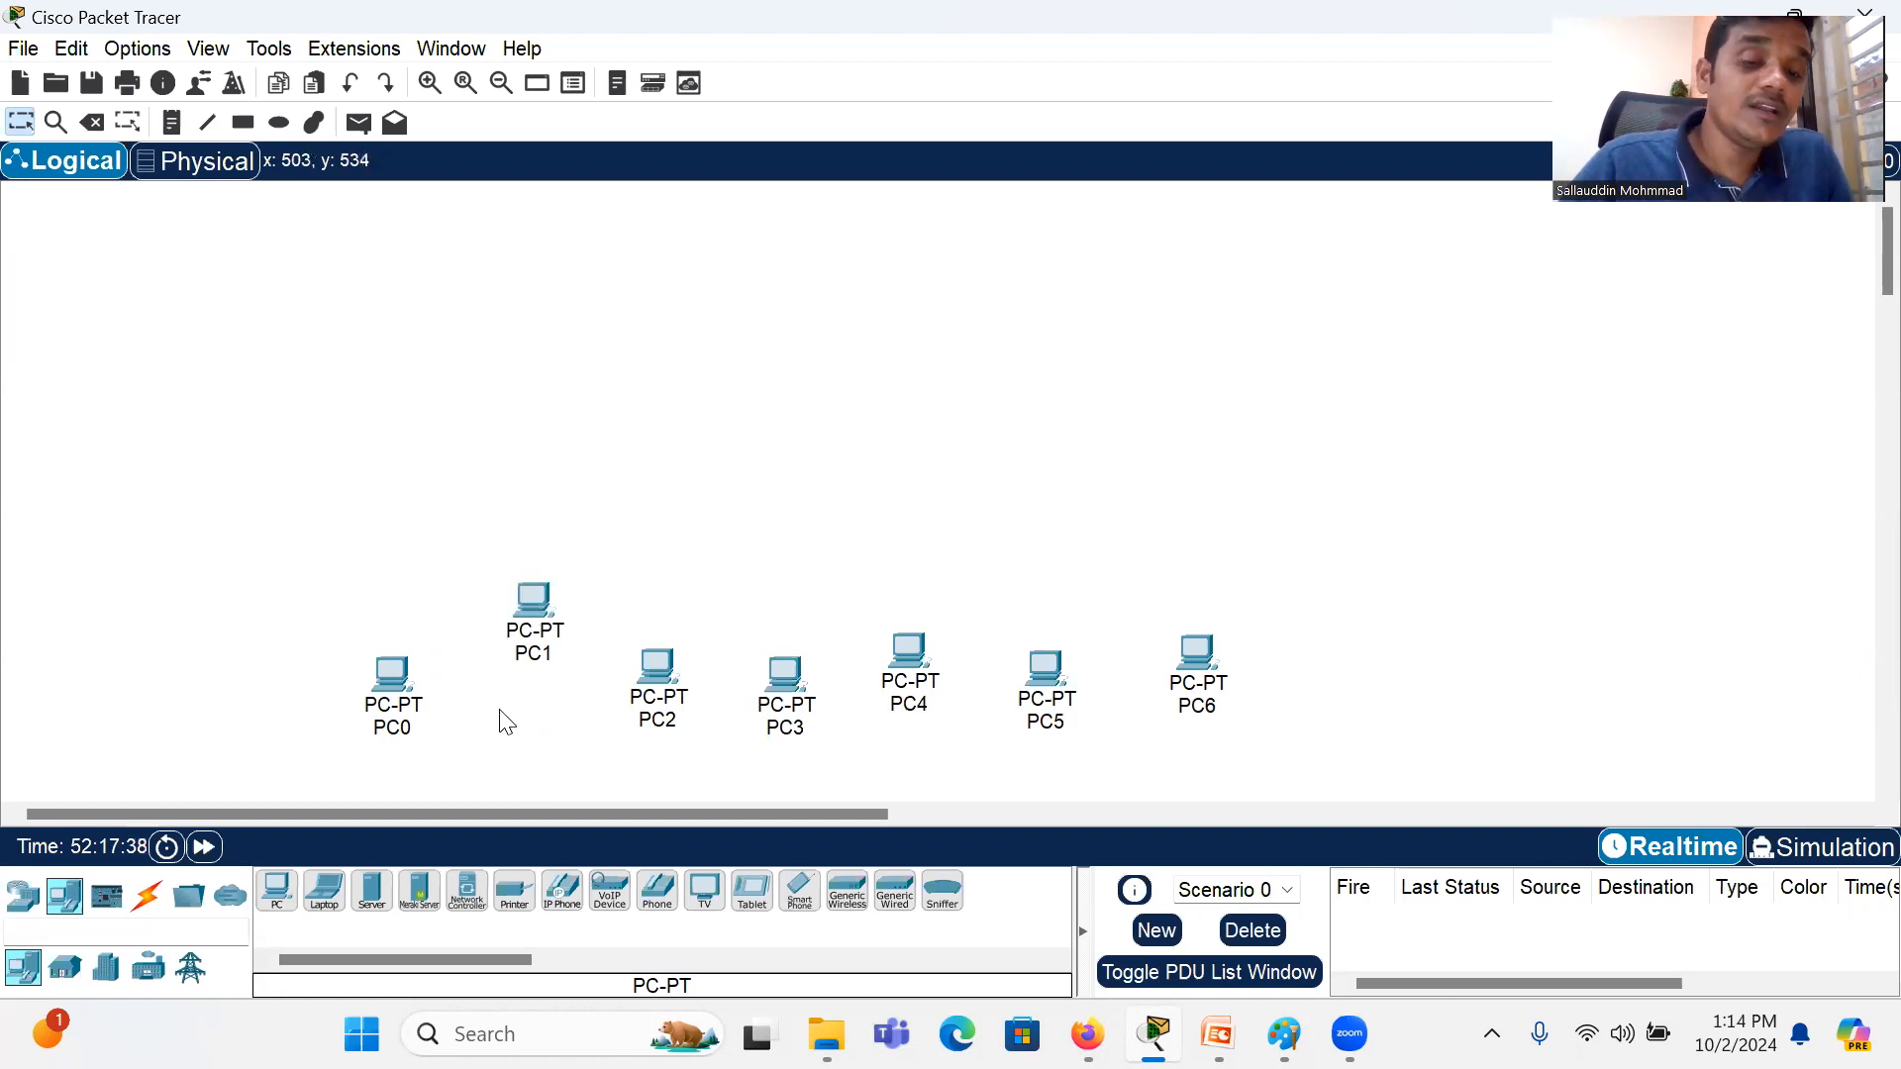
click(532, 610)
drag(532, 614, 604, 410)
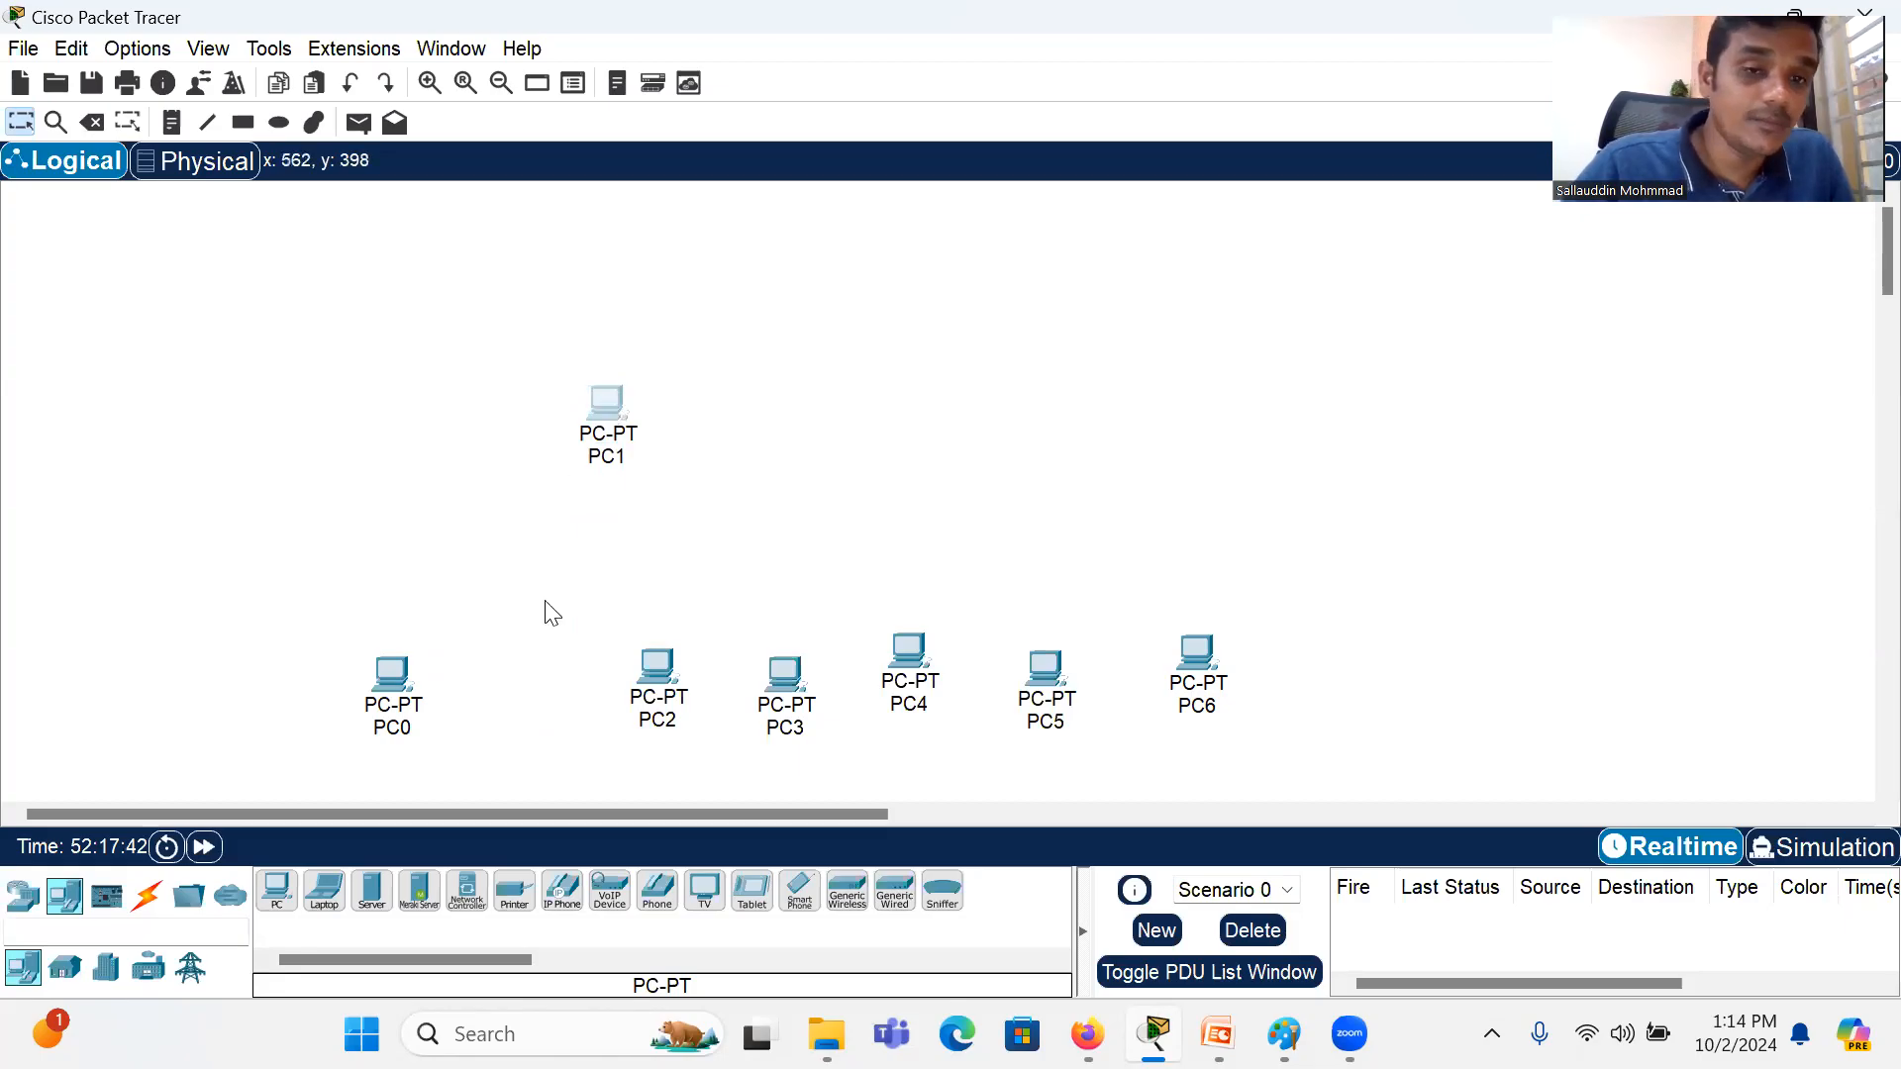
drag(544, 601, 473, 590)
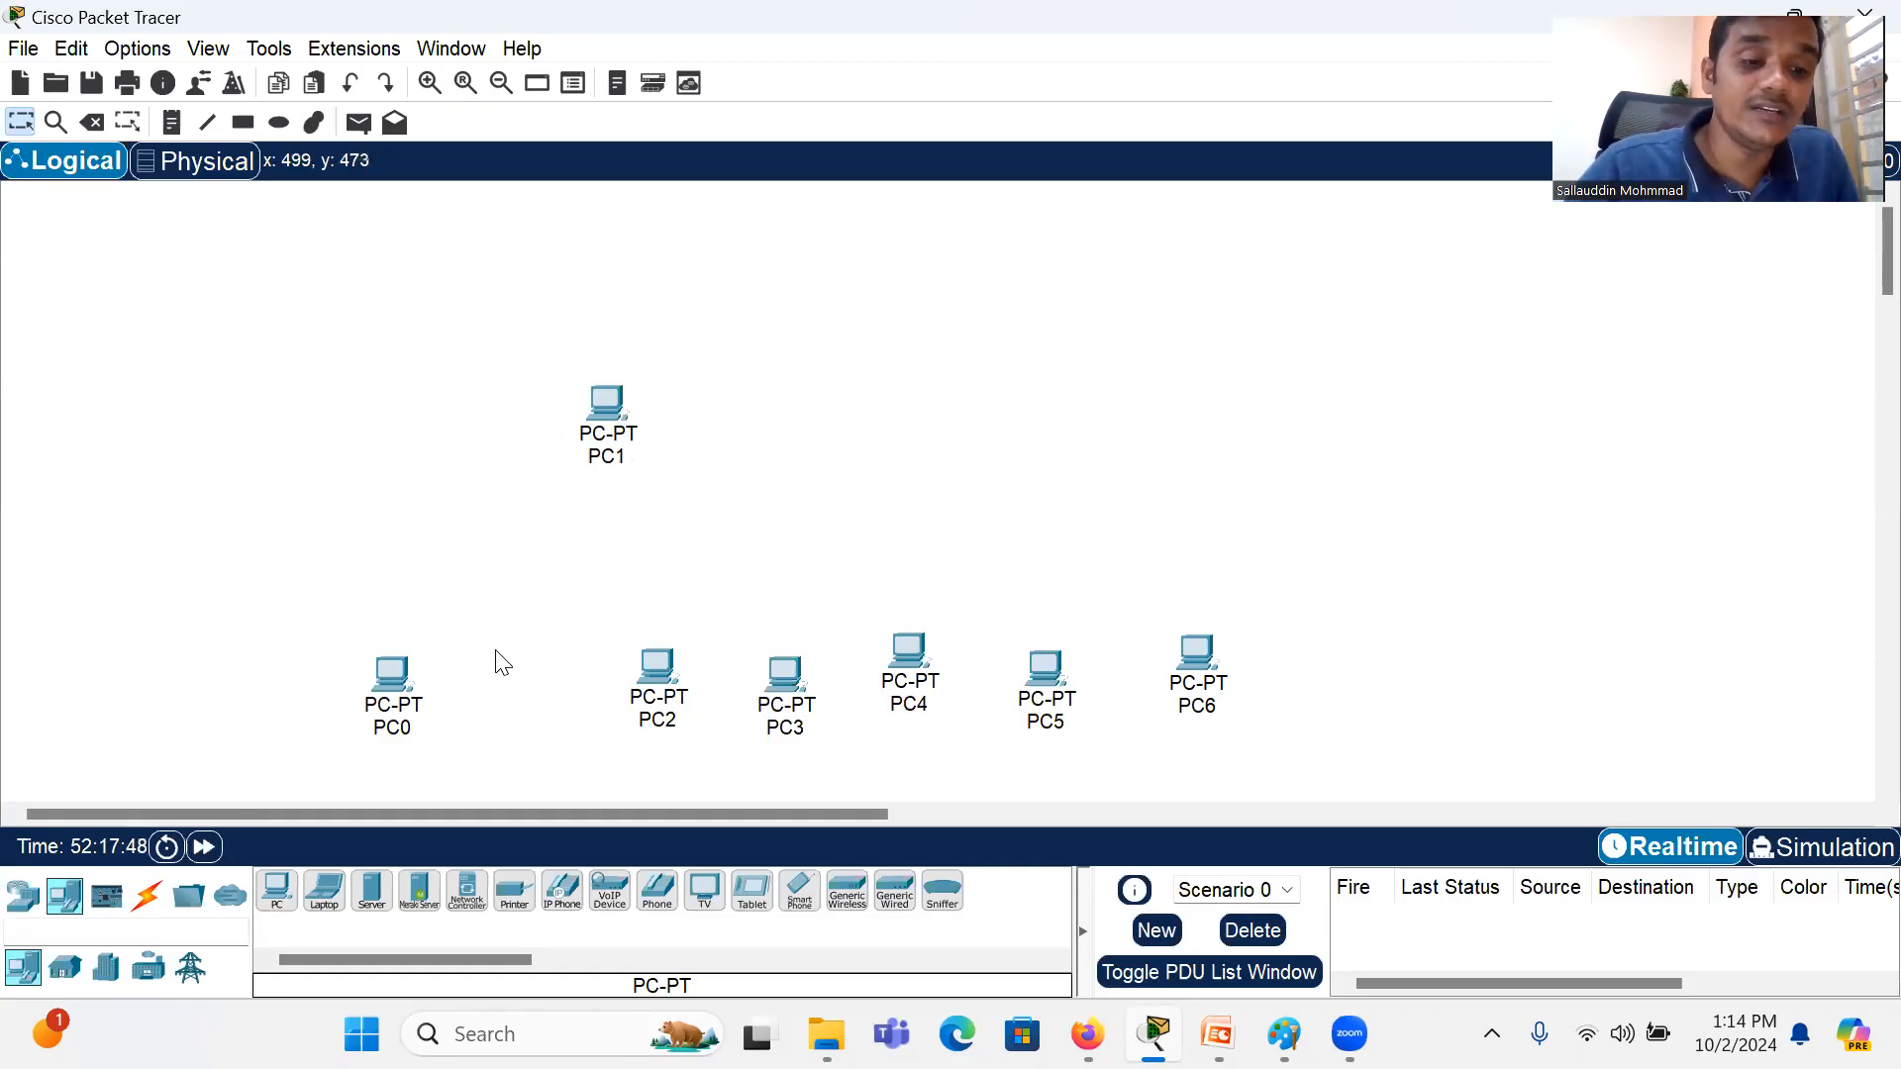
Step: Connect PC0's FastEthernet0 port to PC1 with a Copper Straight-Through cable
click(146, 897)
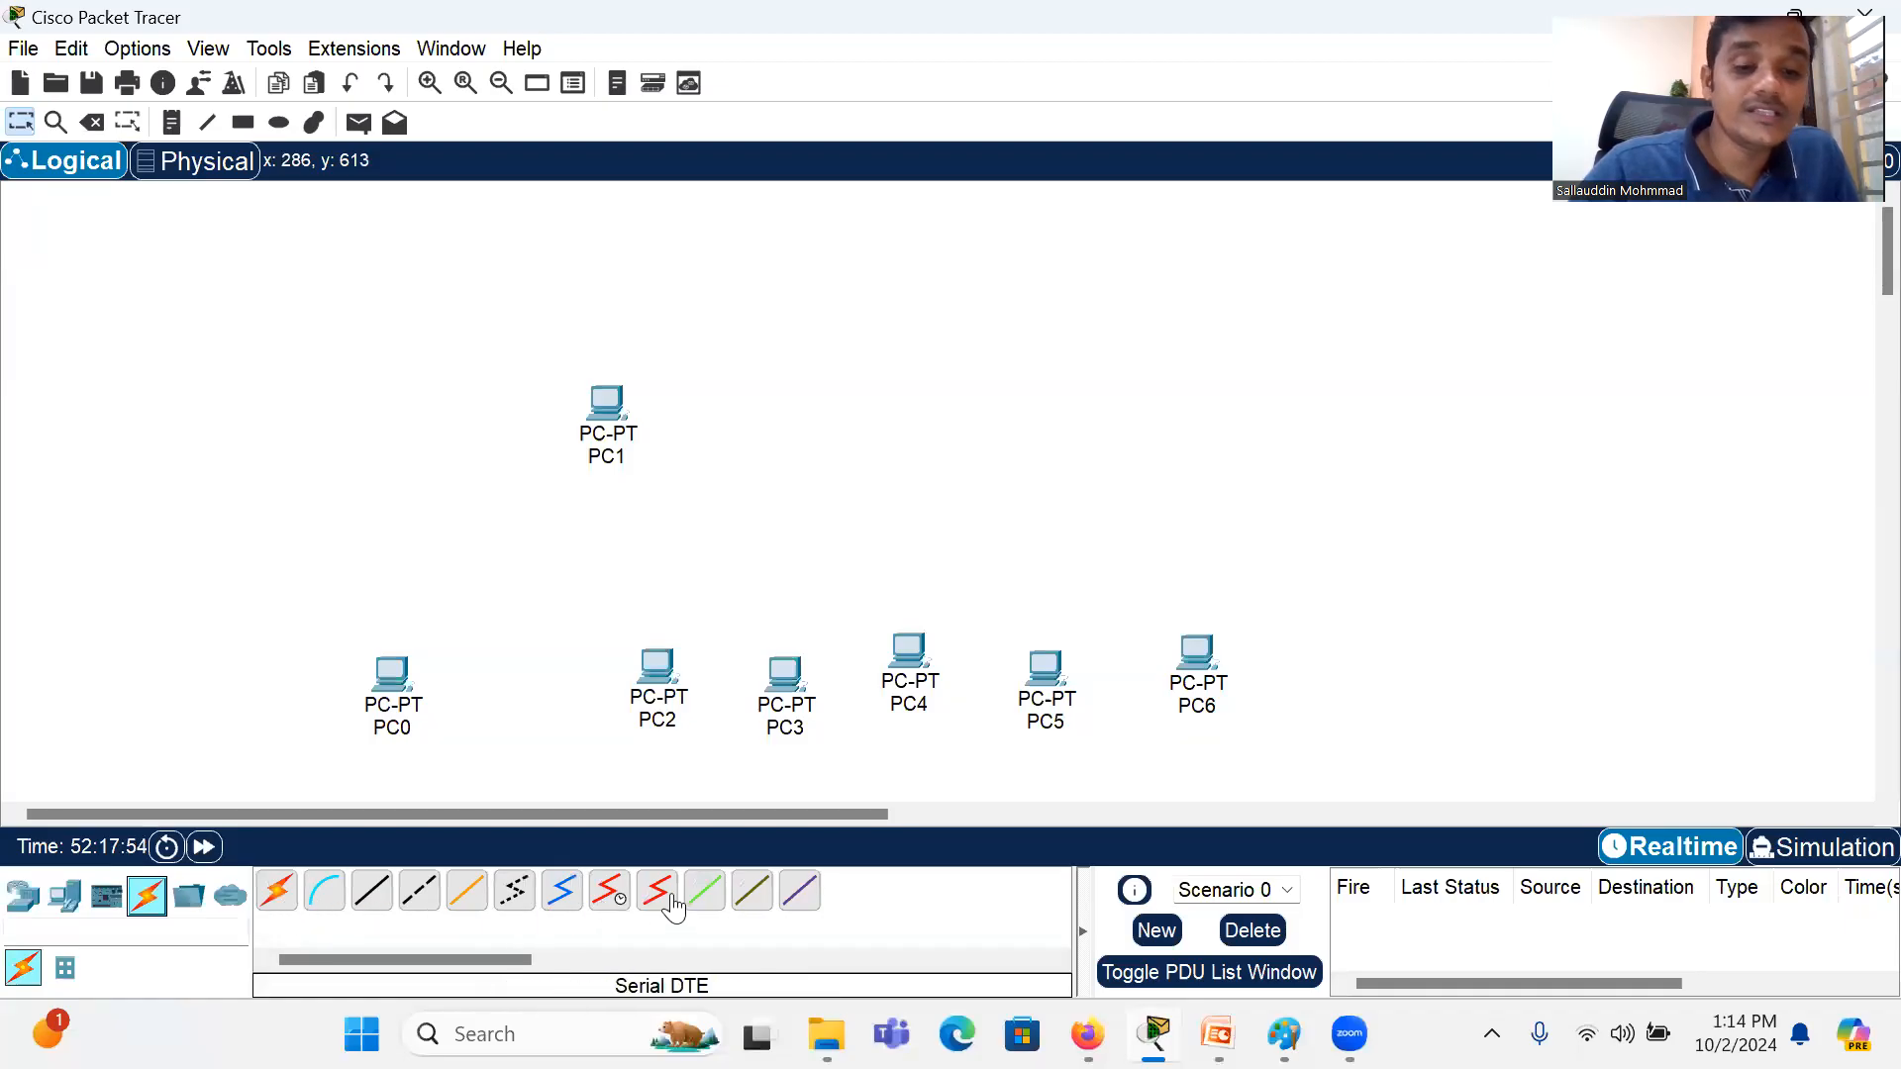
click(365, 906)
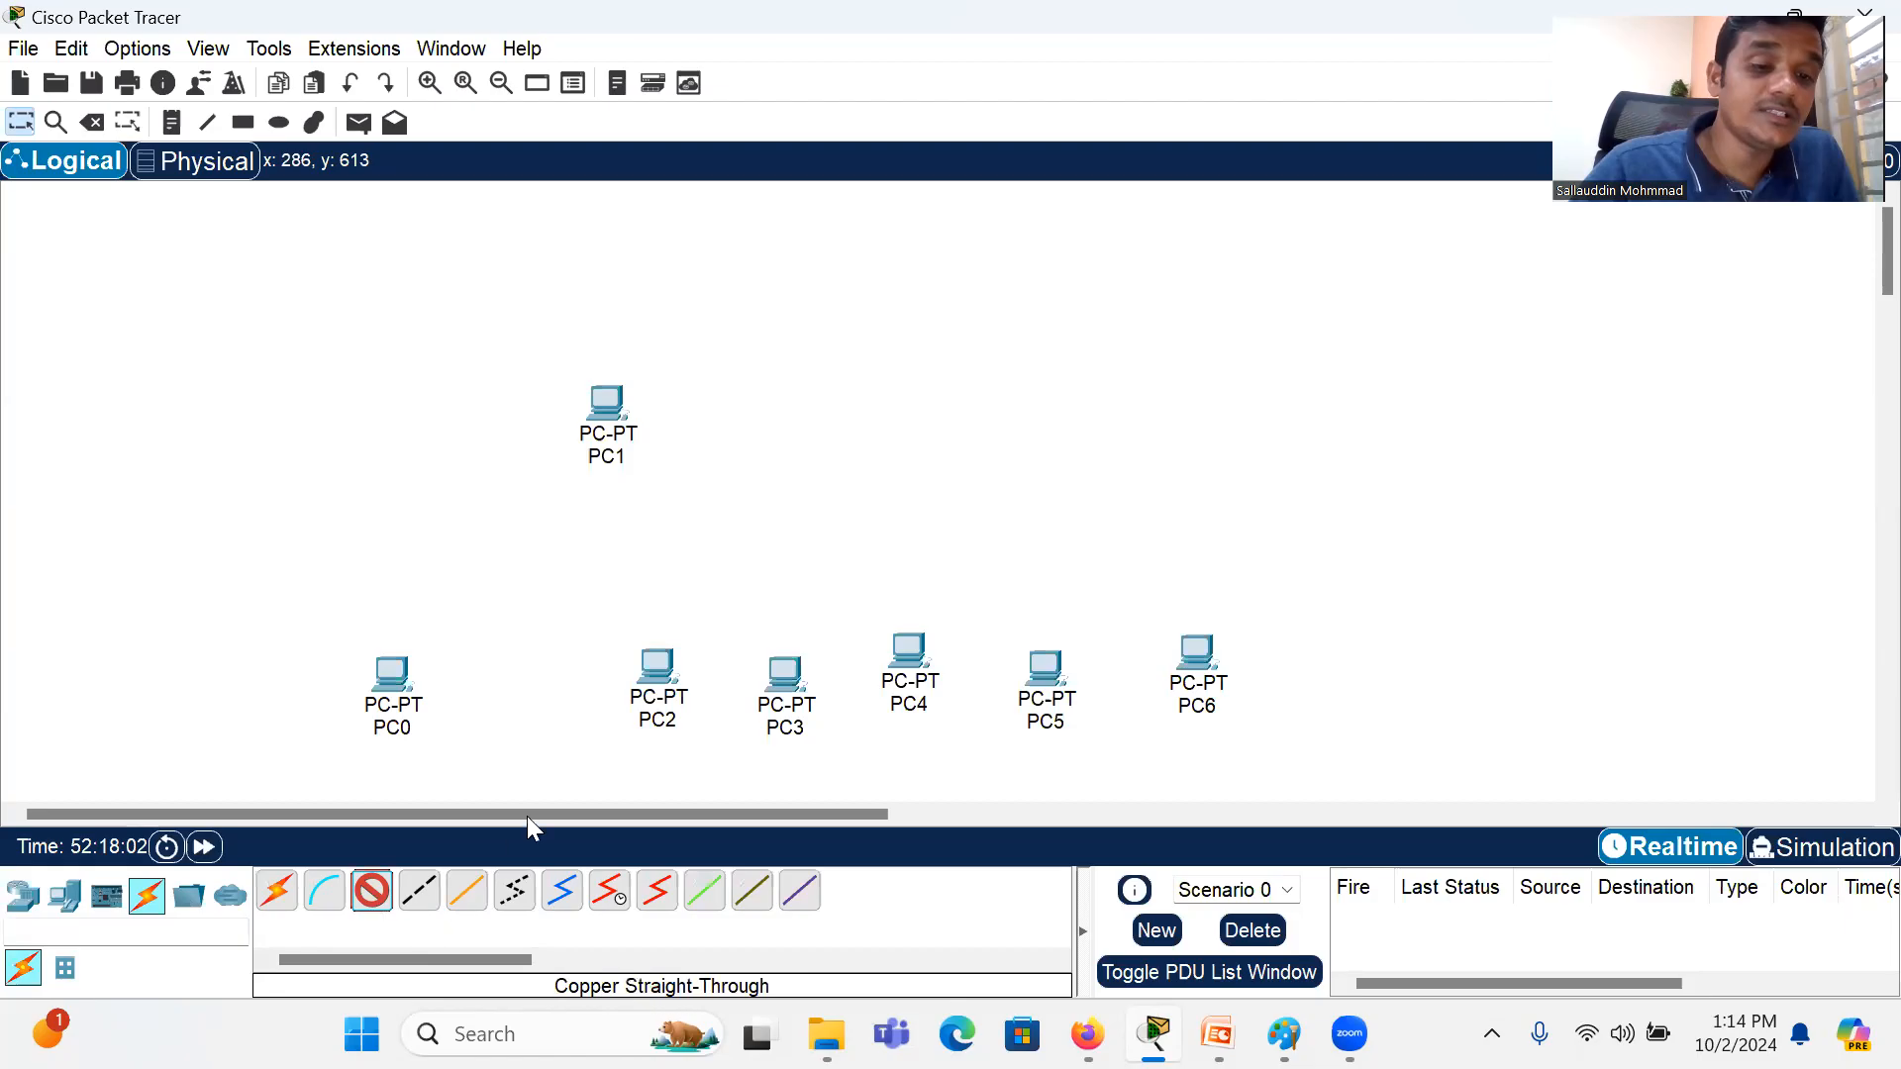
click(392, 681)
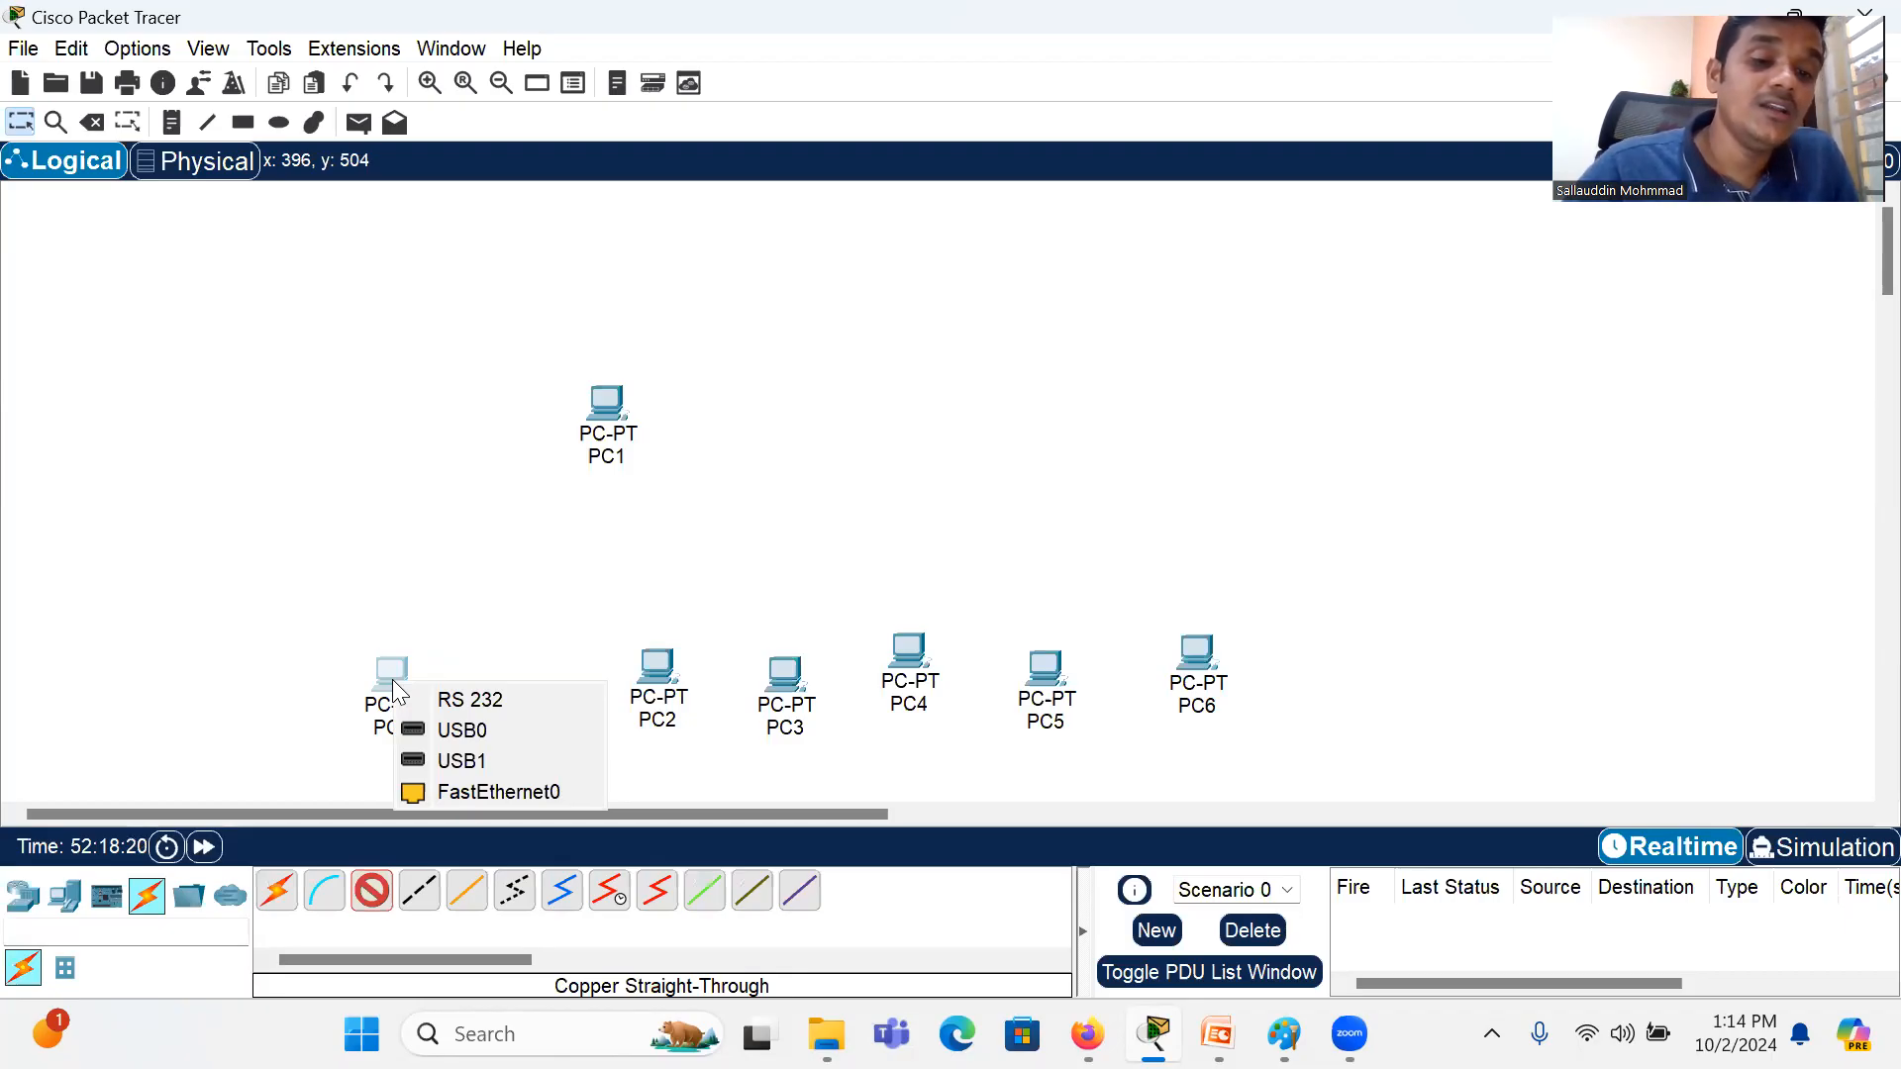
click(490, 782)
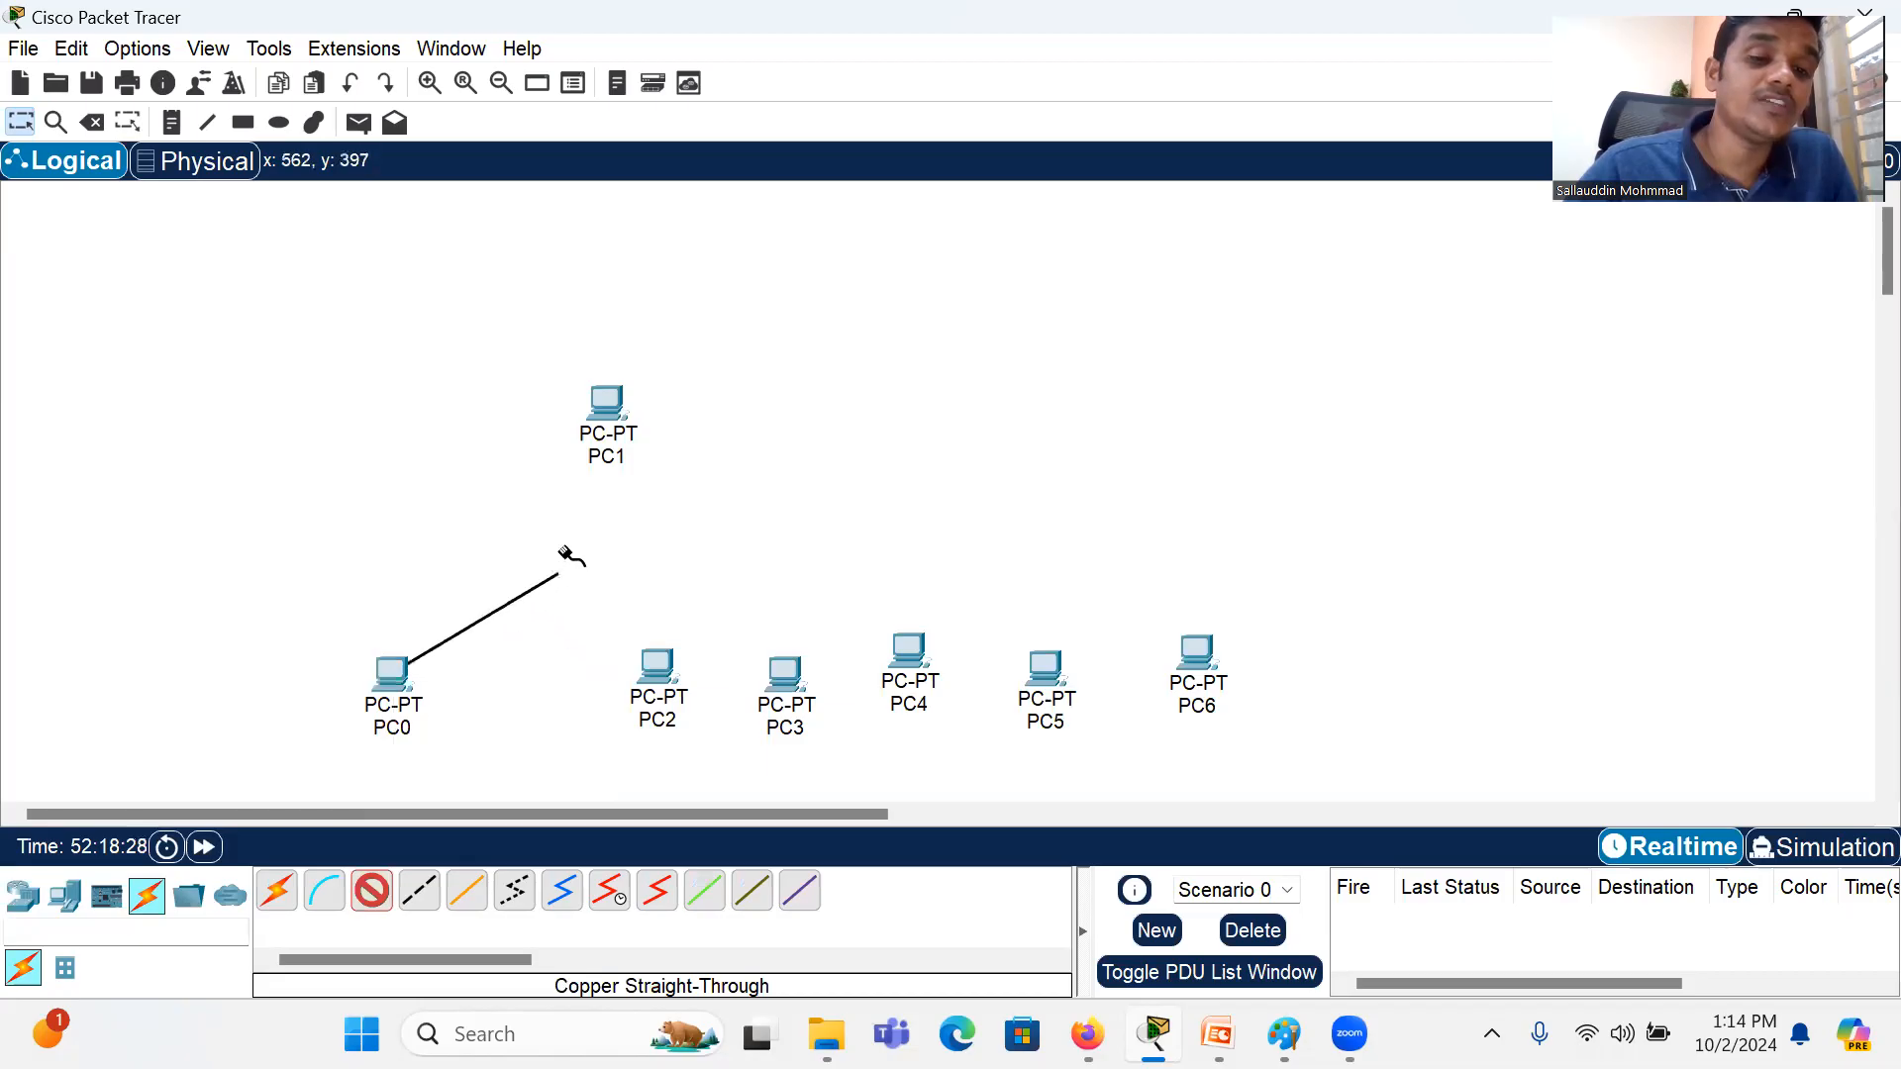
click(607, 401)
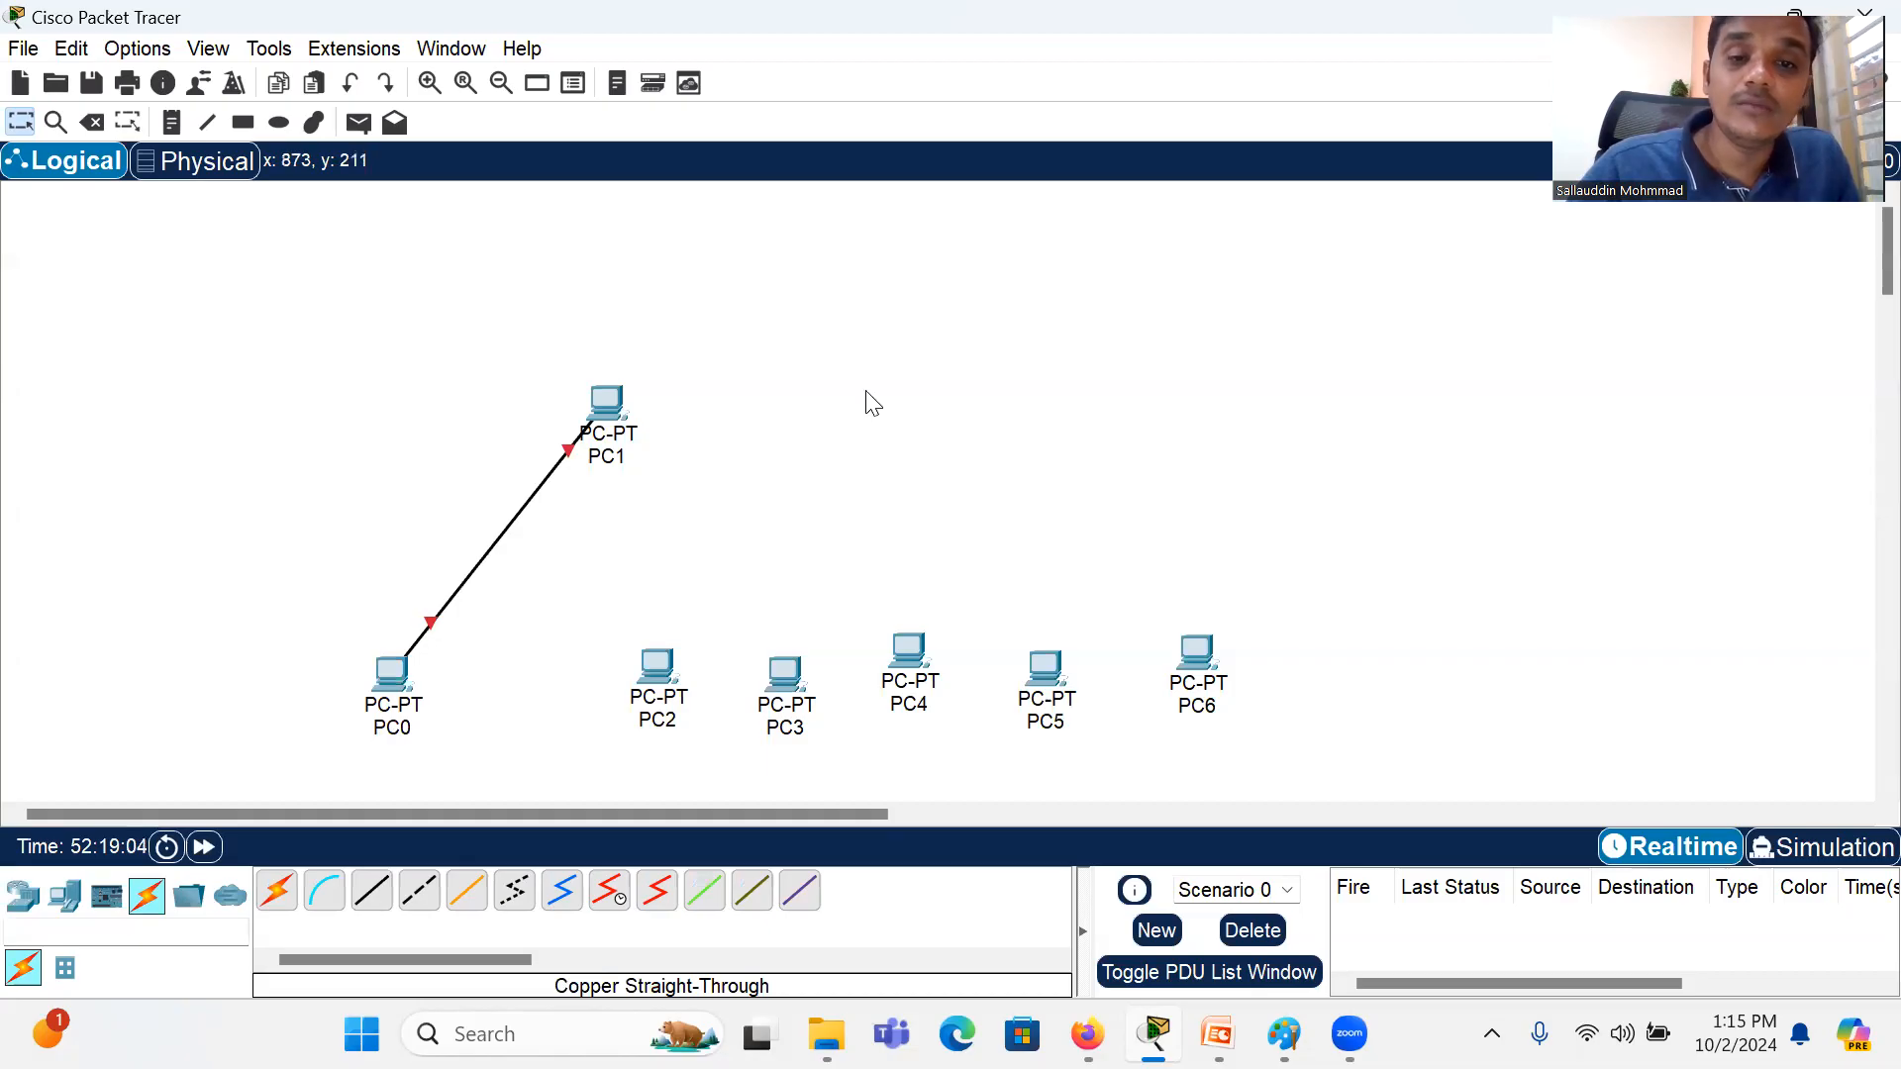
Step: Delete the cable between PC0 and PC1, and move PC1 back into the row between PC0 and PC2
key(Delete)
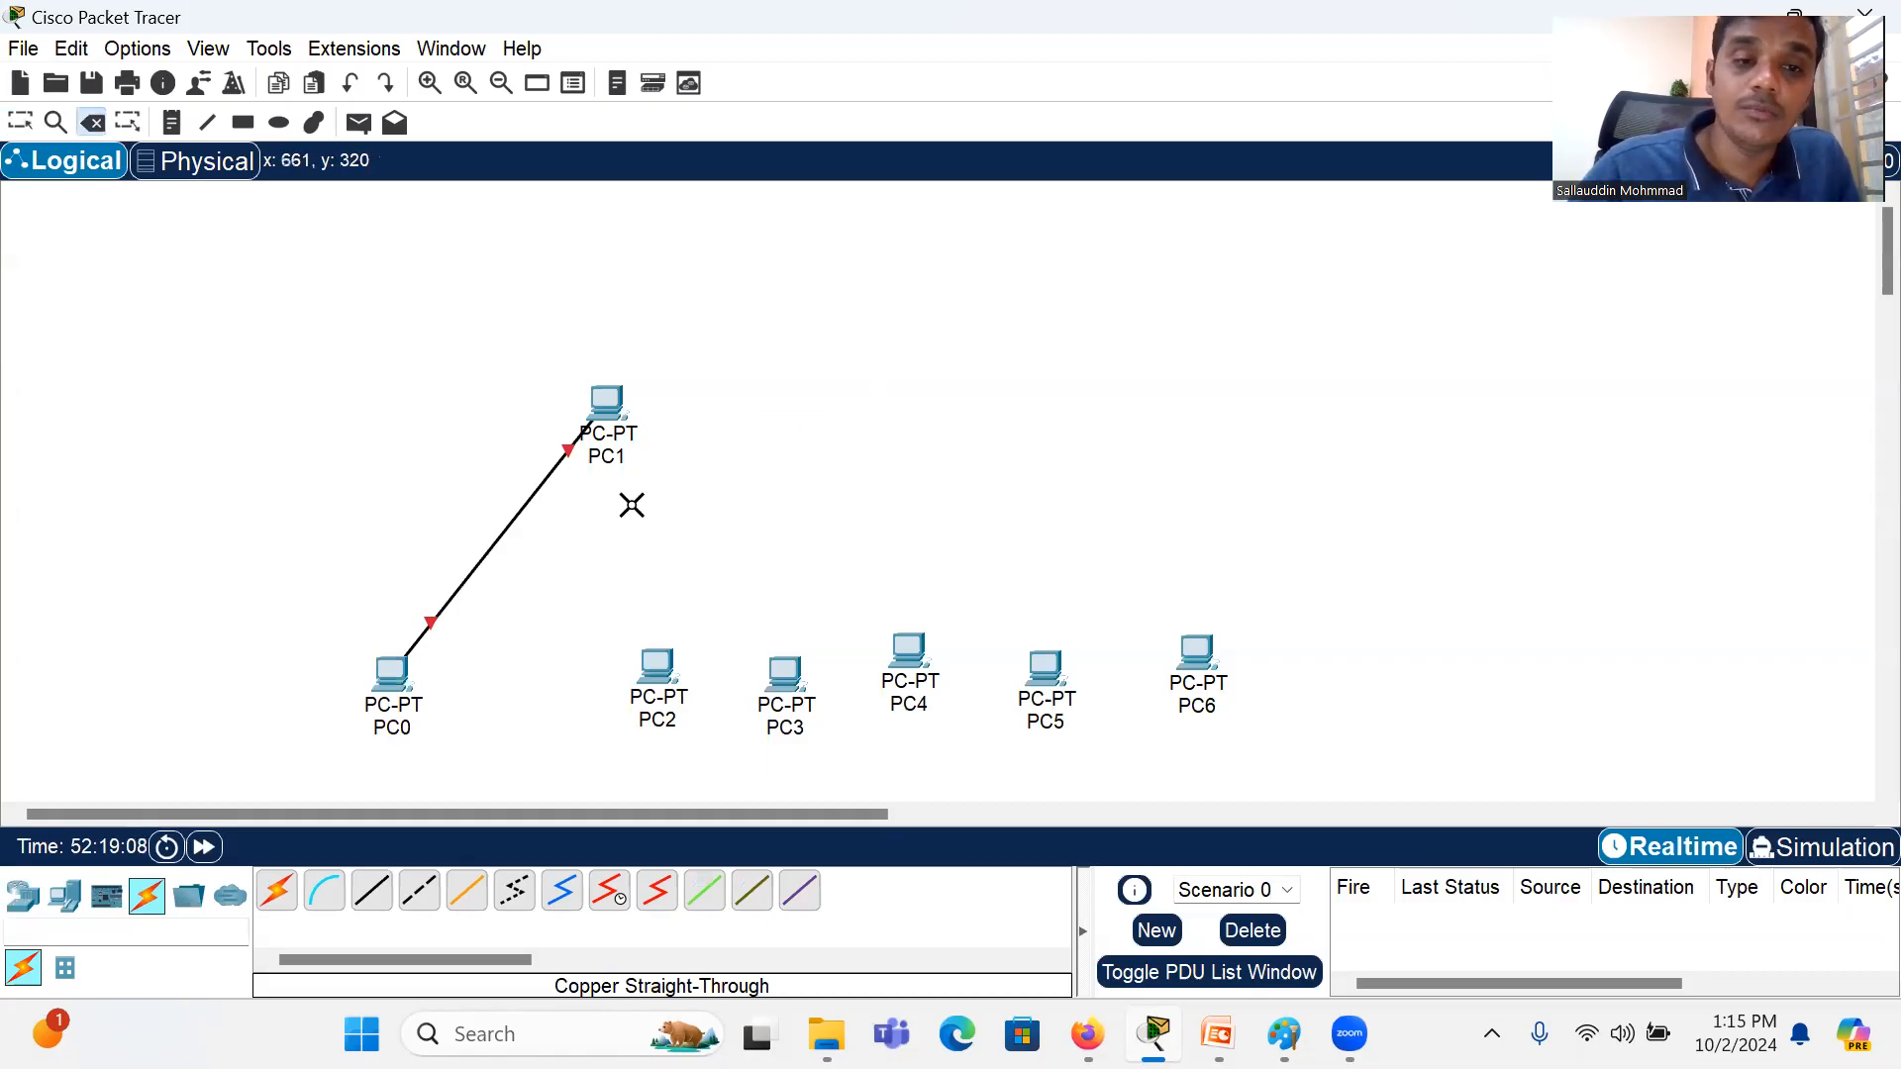
click(515, 516)
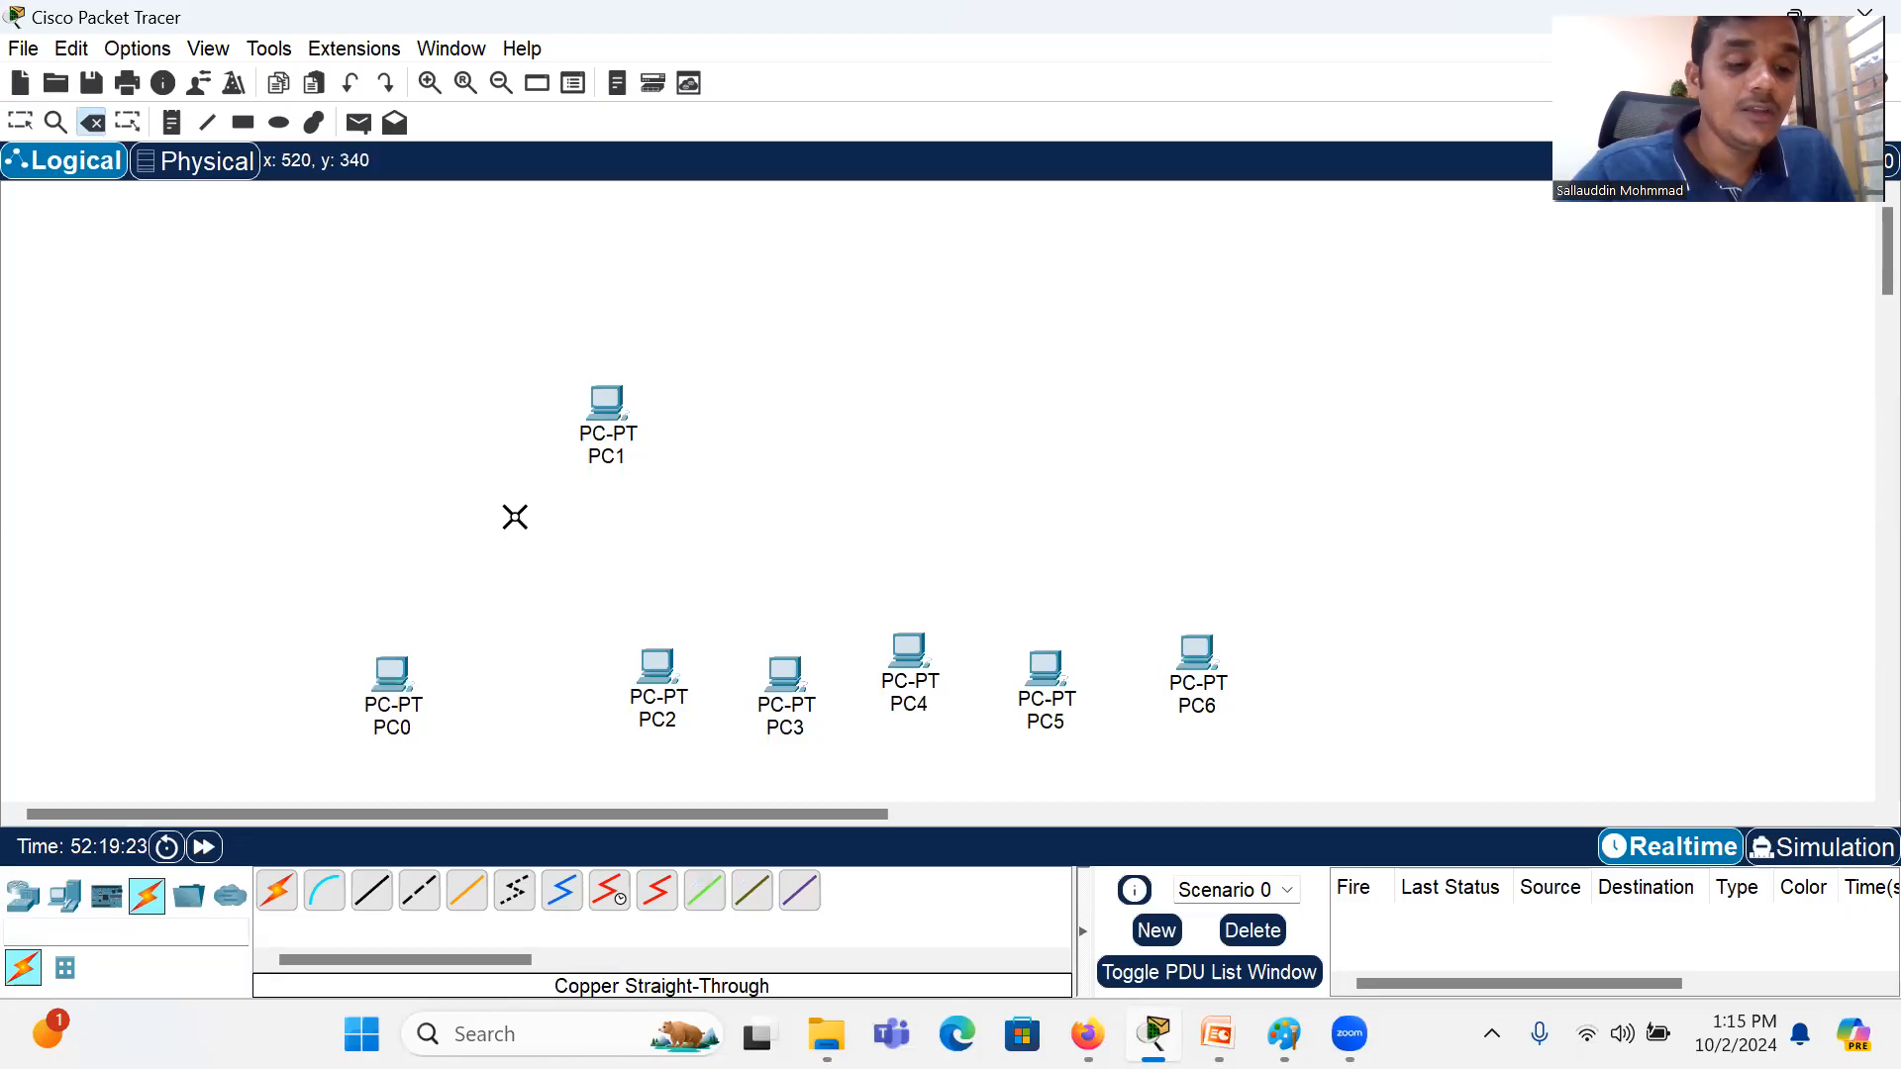
key(Escape)
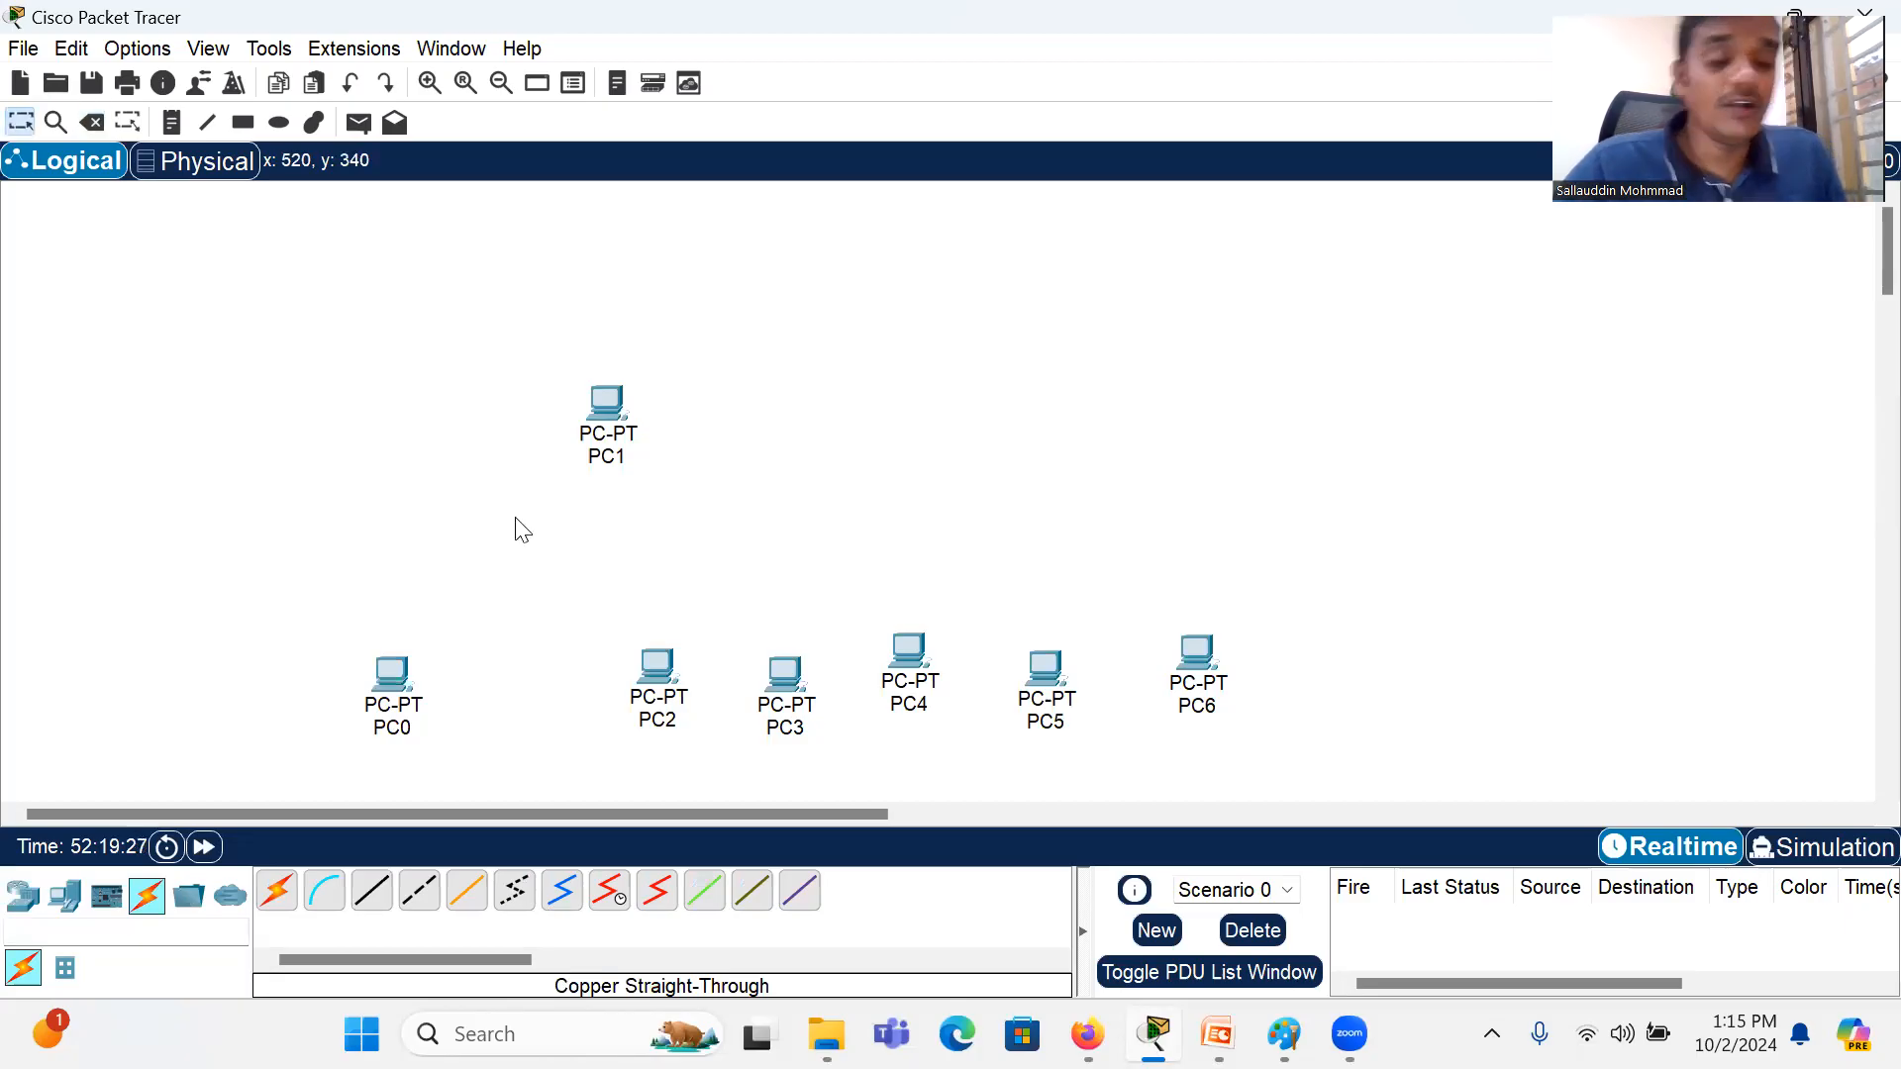
drag(610, 399, 515, 646)
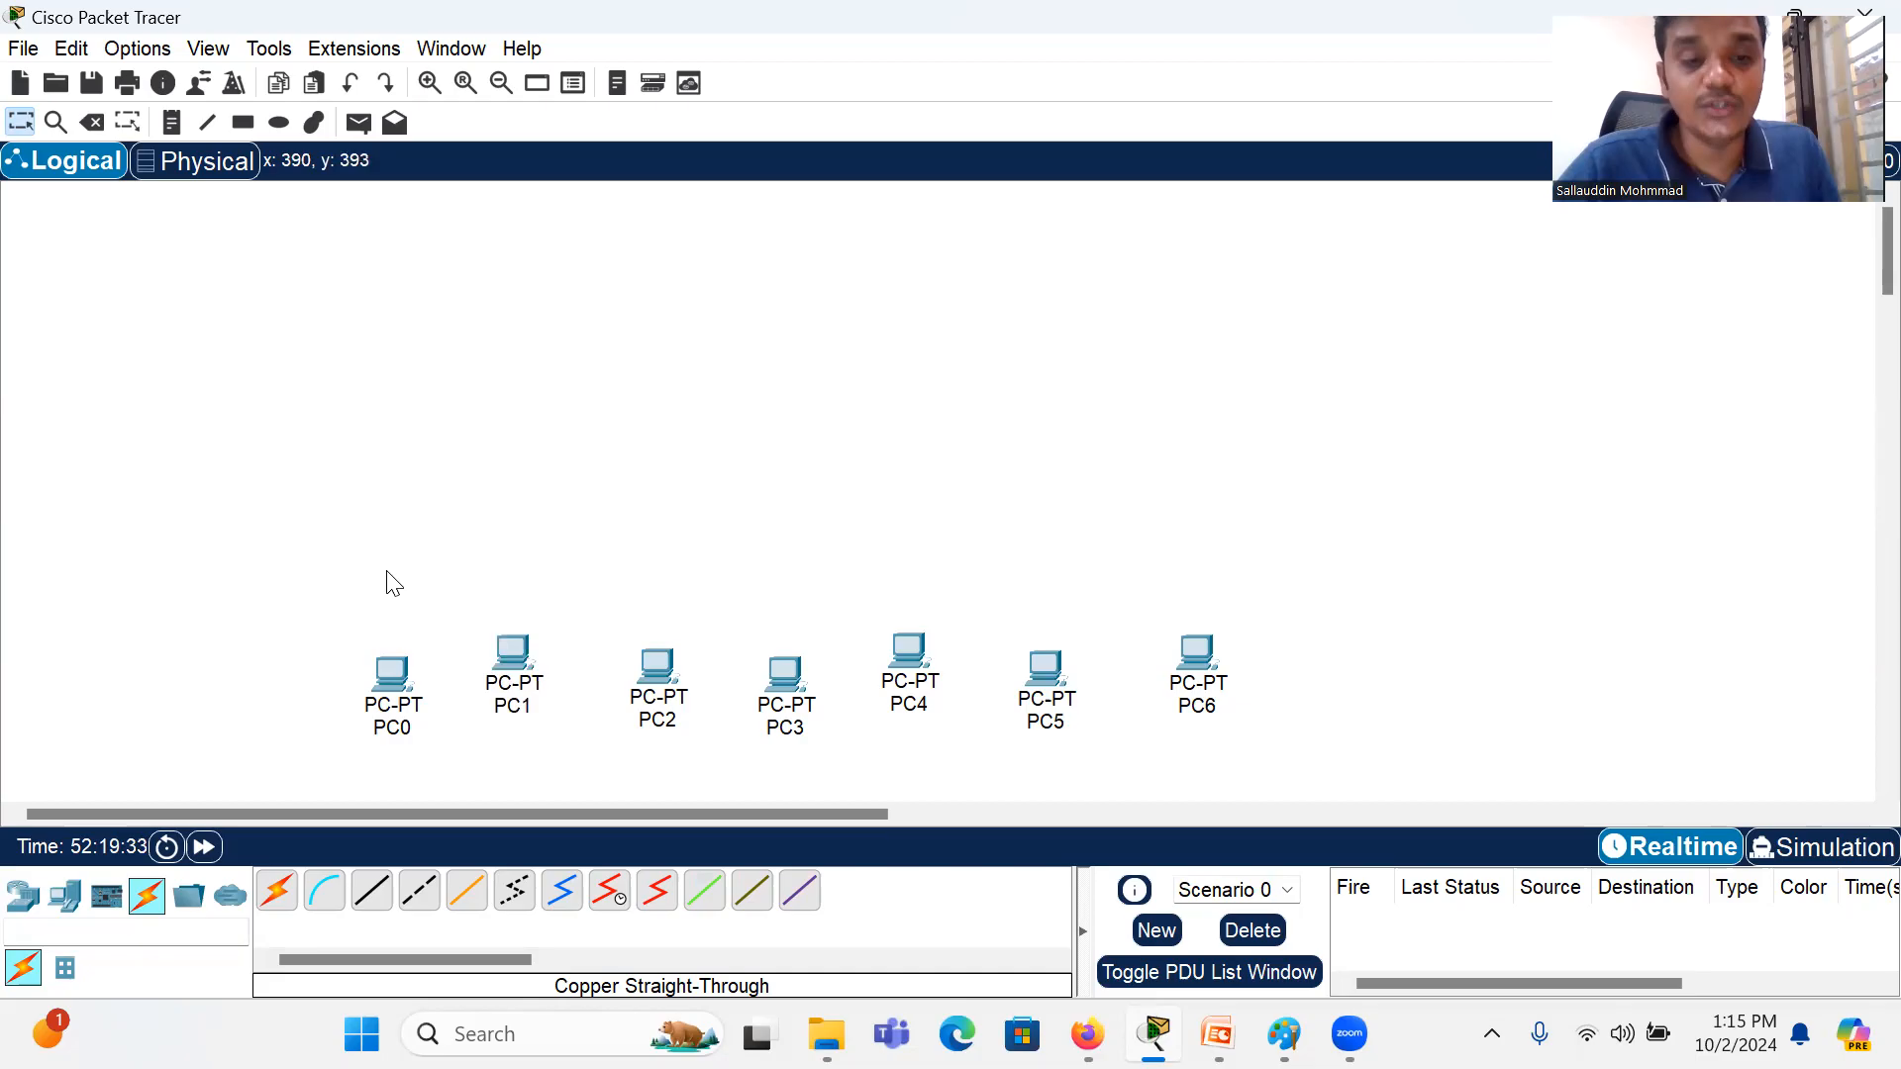
Step: Switch to the PowerPoint slide show and look over the Network Components slides on Host Roles, Peer-to-Peer and End Devices
key(alt+Tab)
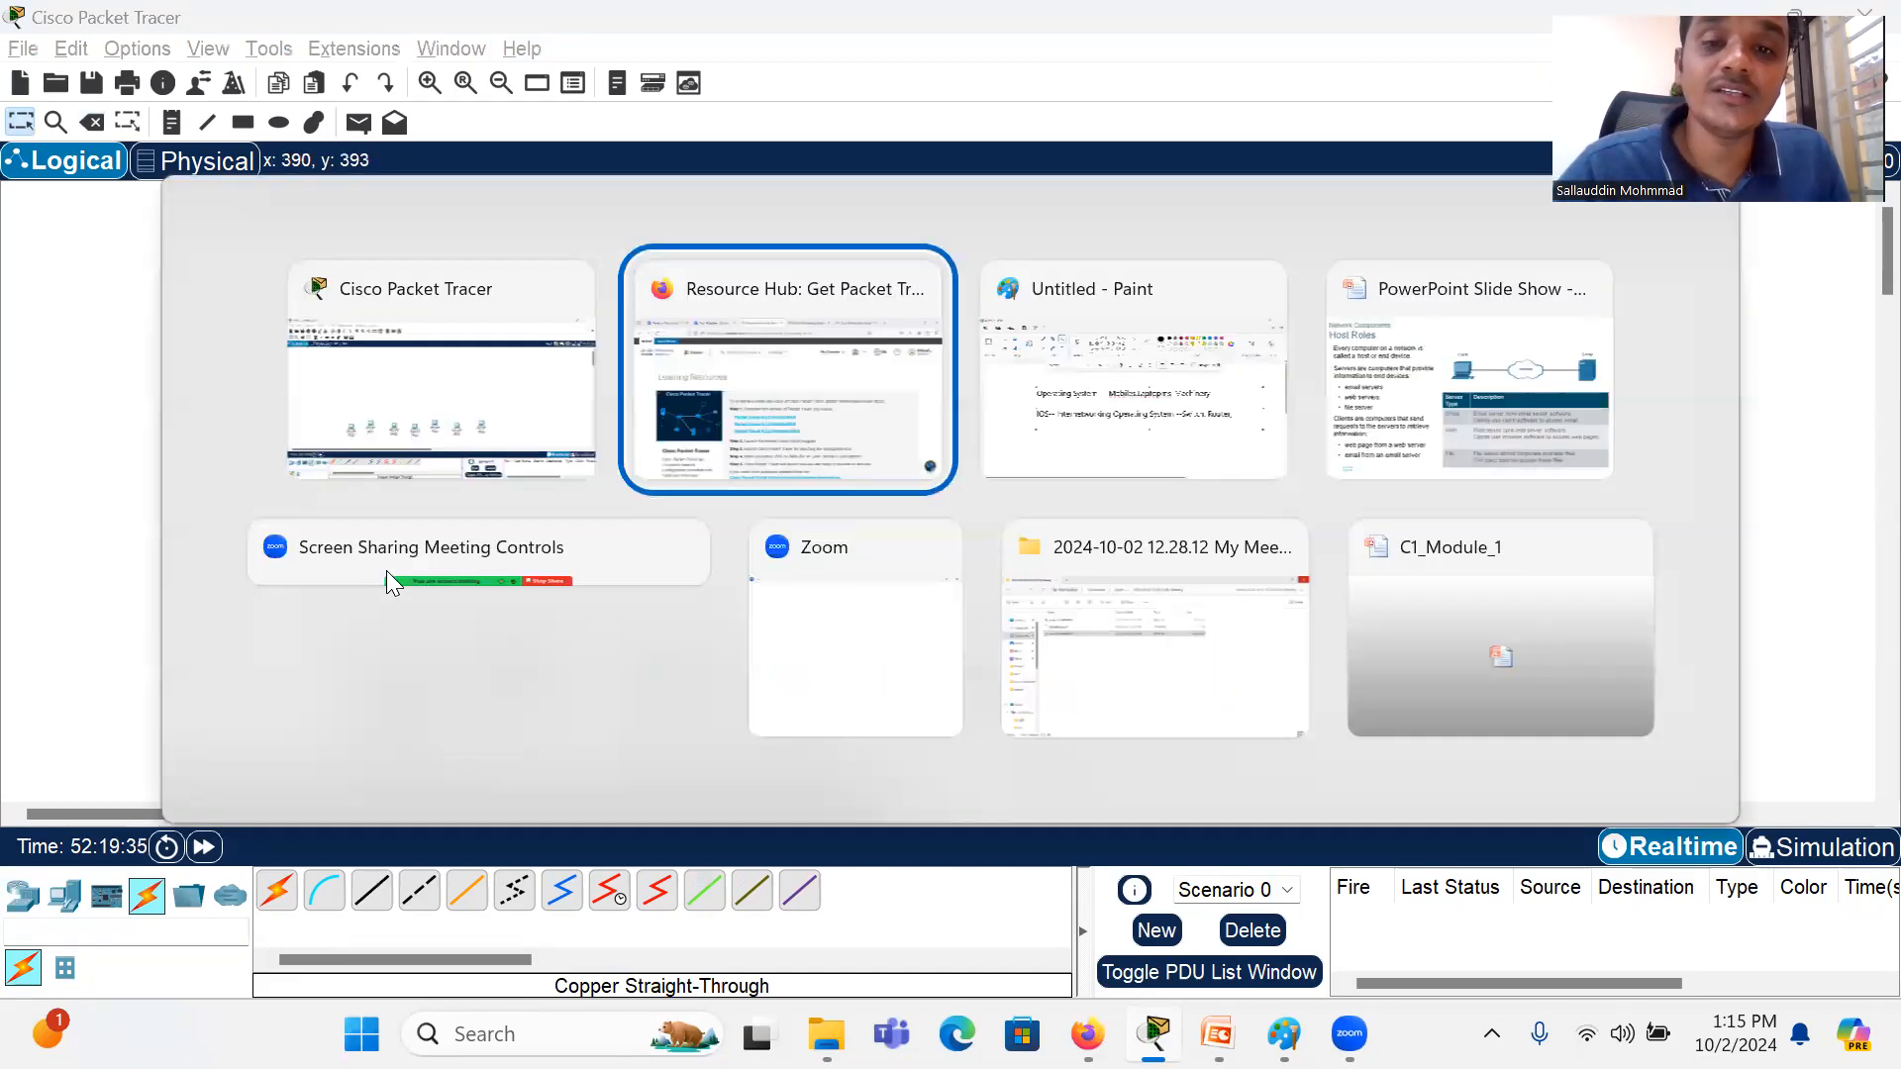
key(Tab)
key(Tab)
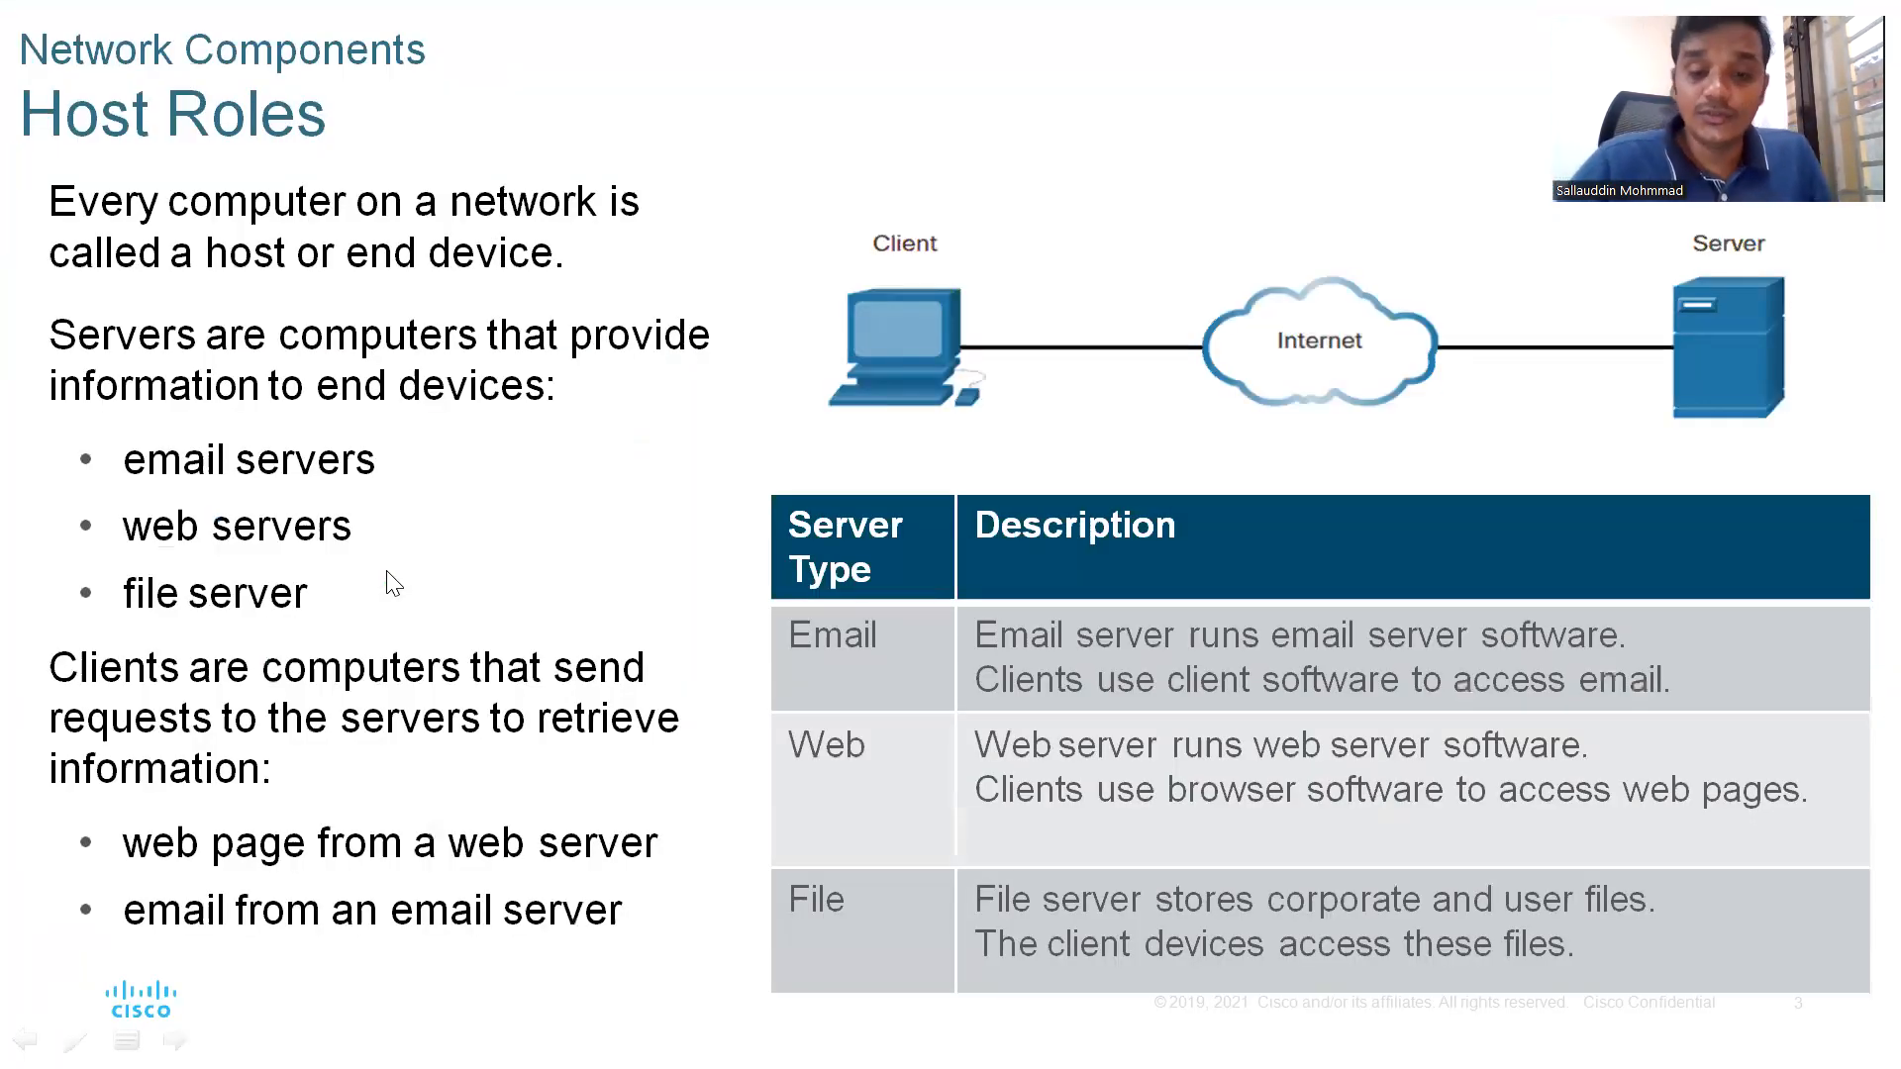
click(393, 584)
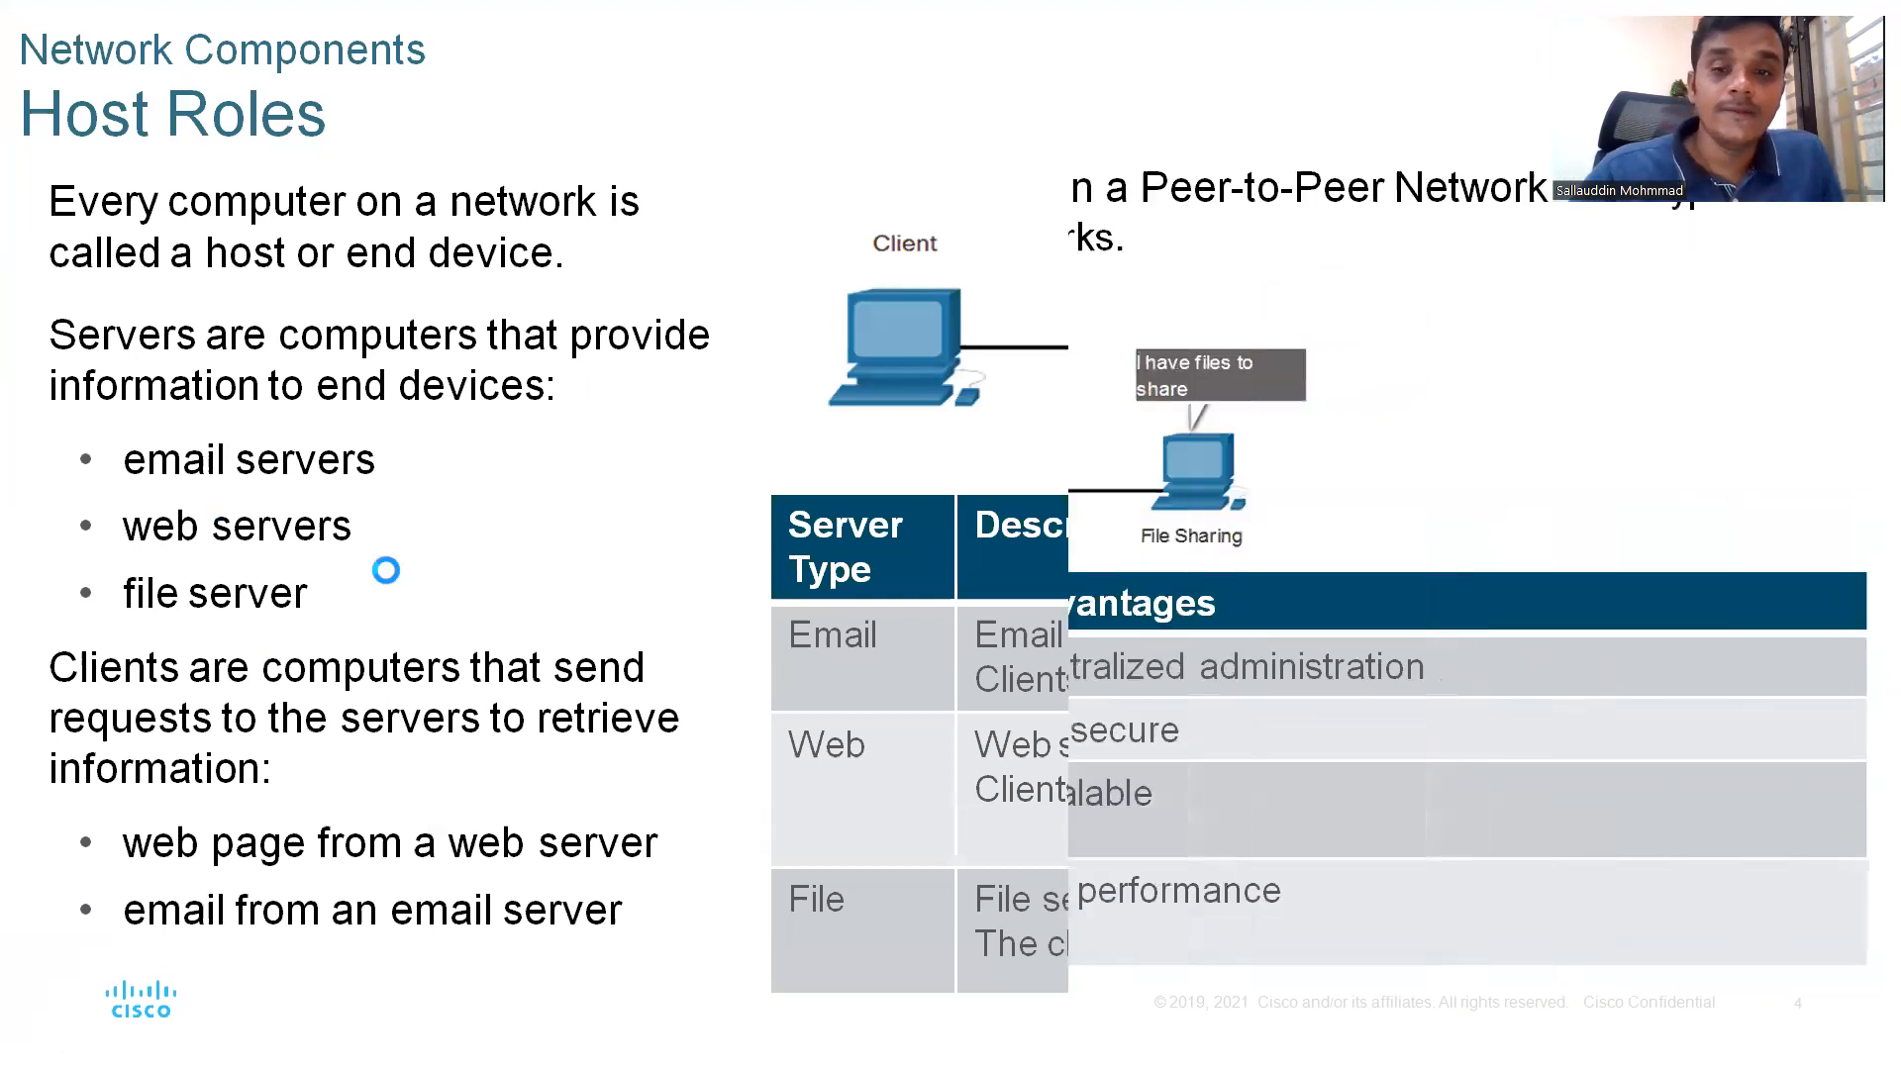
key(Right)
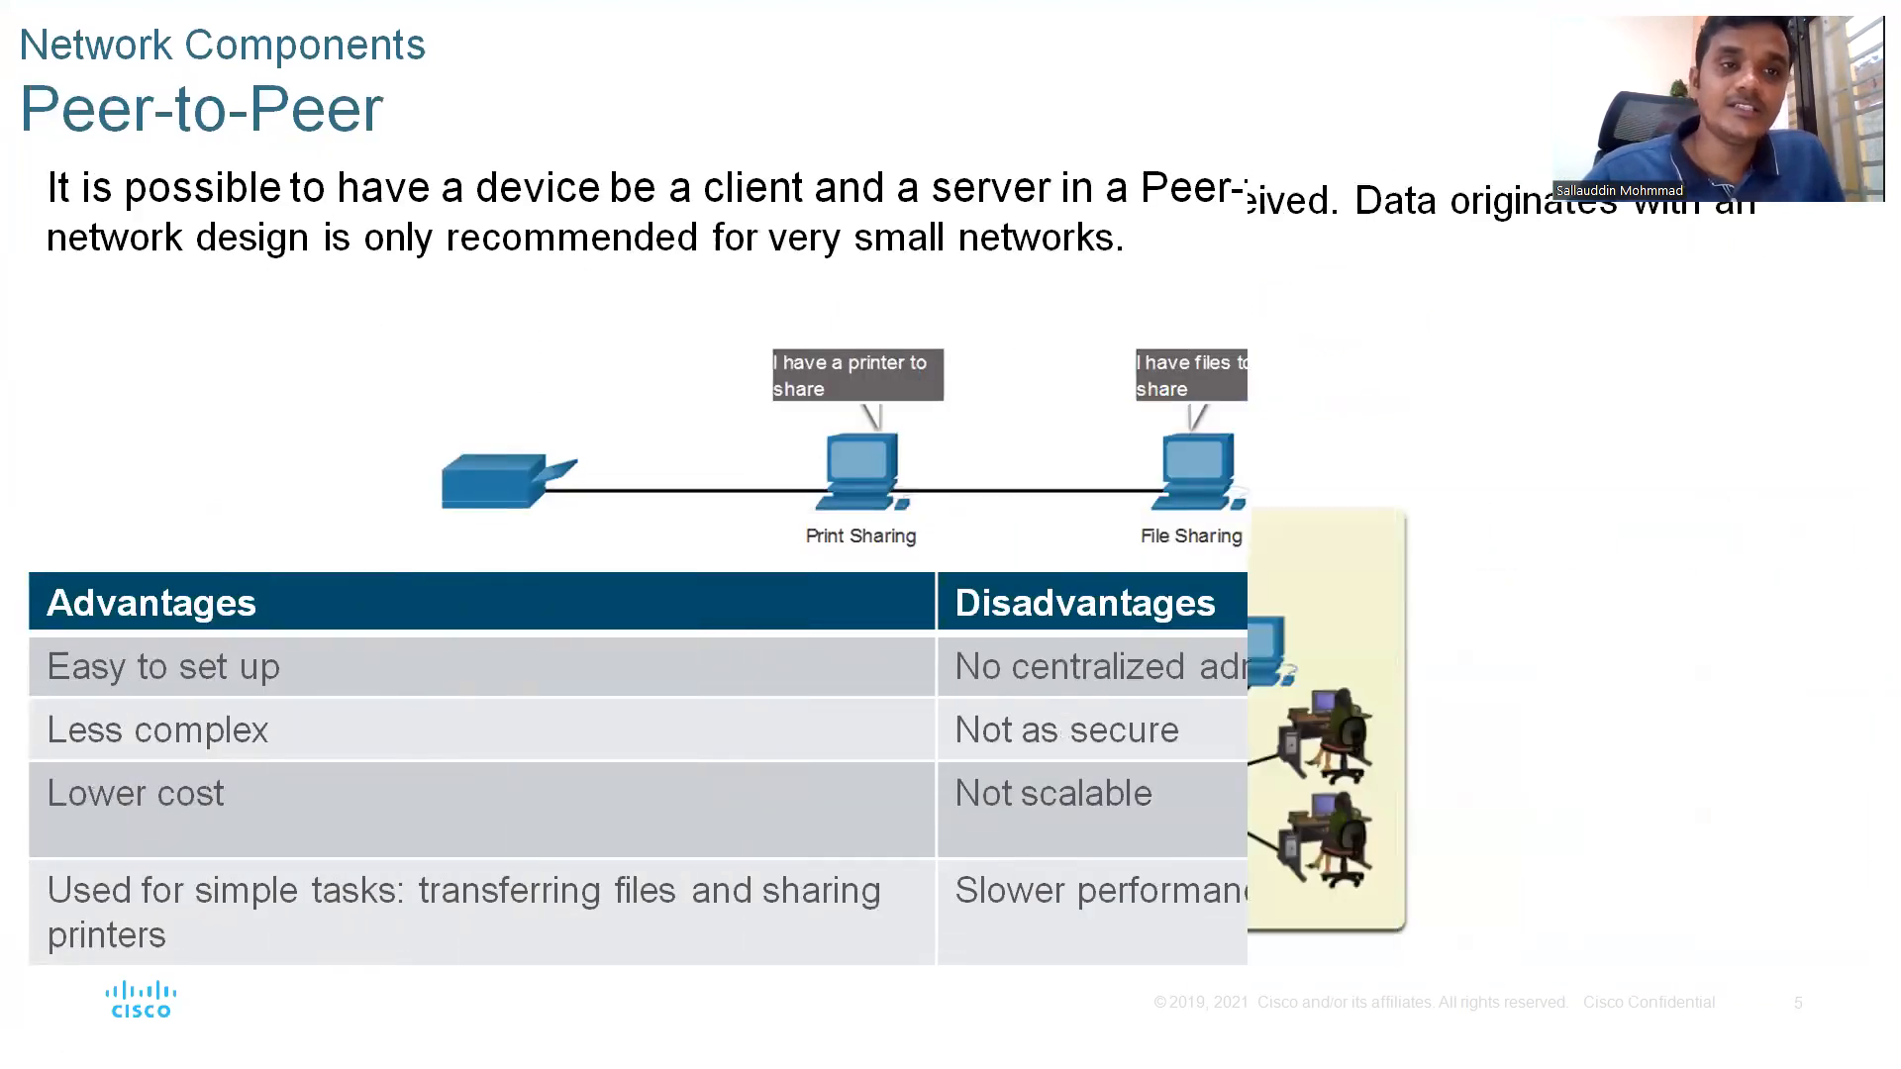
key(Left)
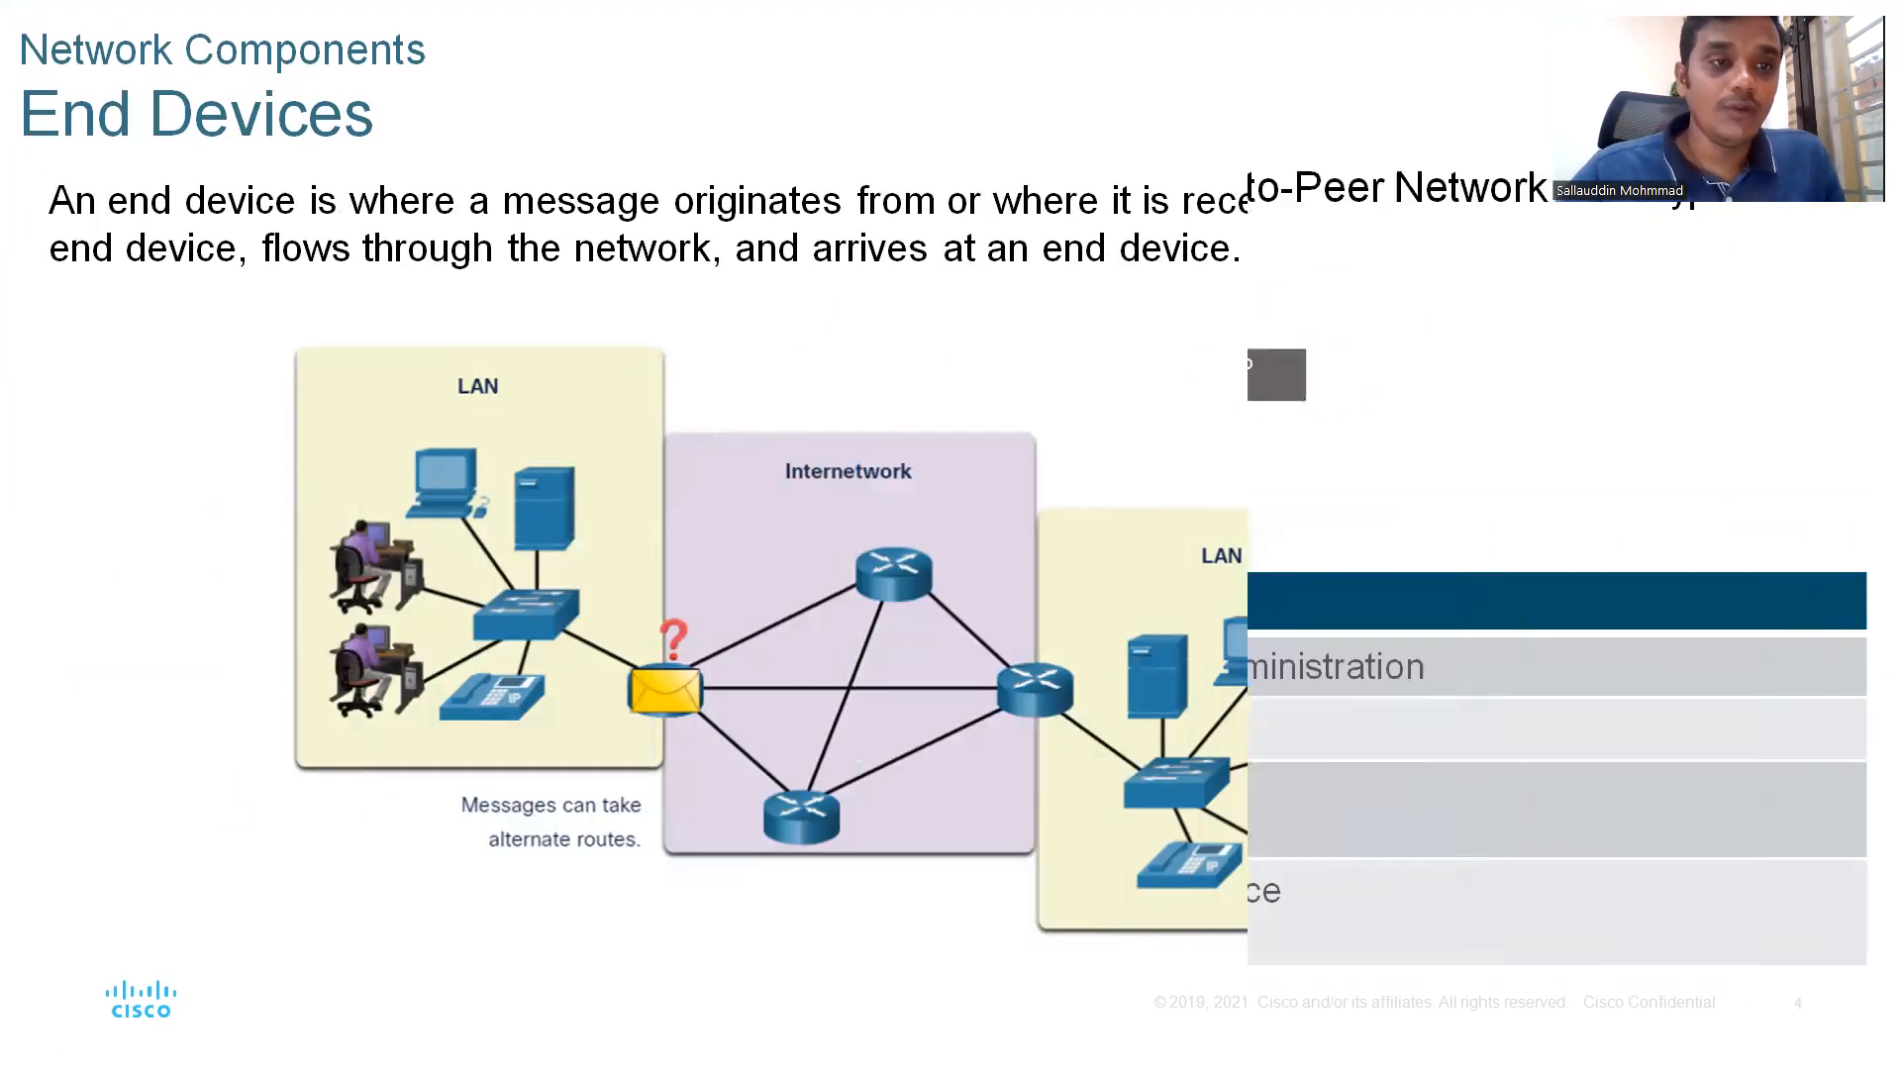
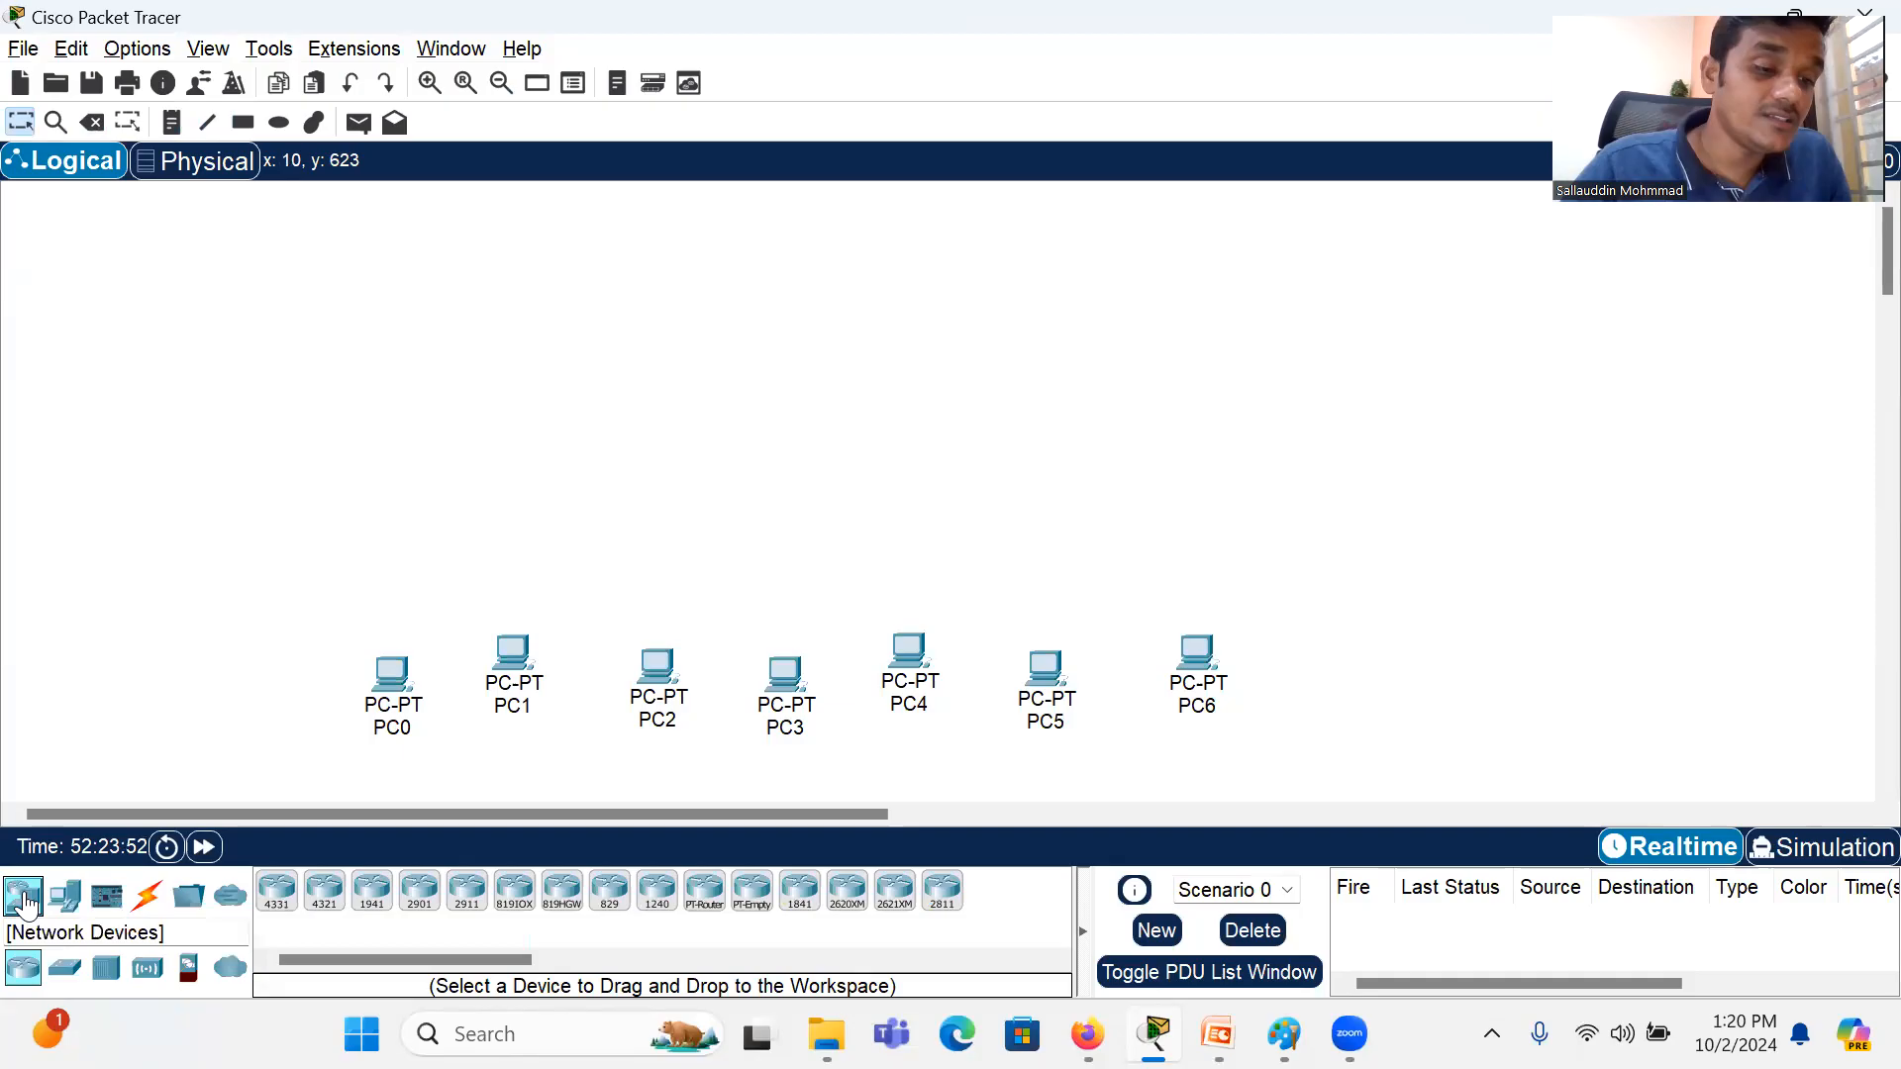
Step: Place a 2960 switch on the workspace, centred well above the row of PCs
click(65, 970)
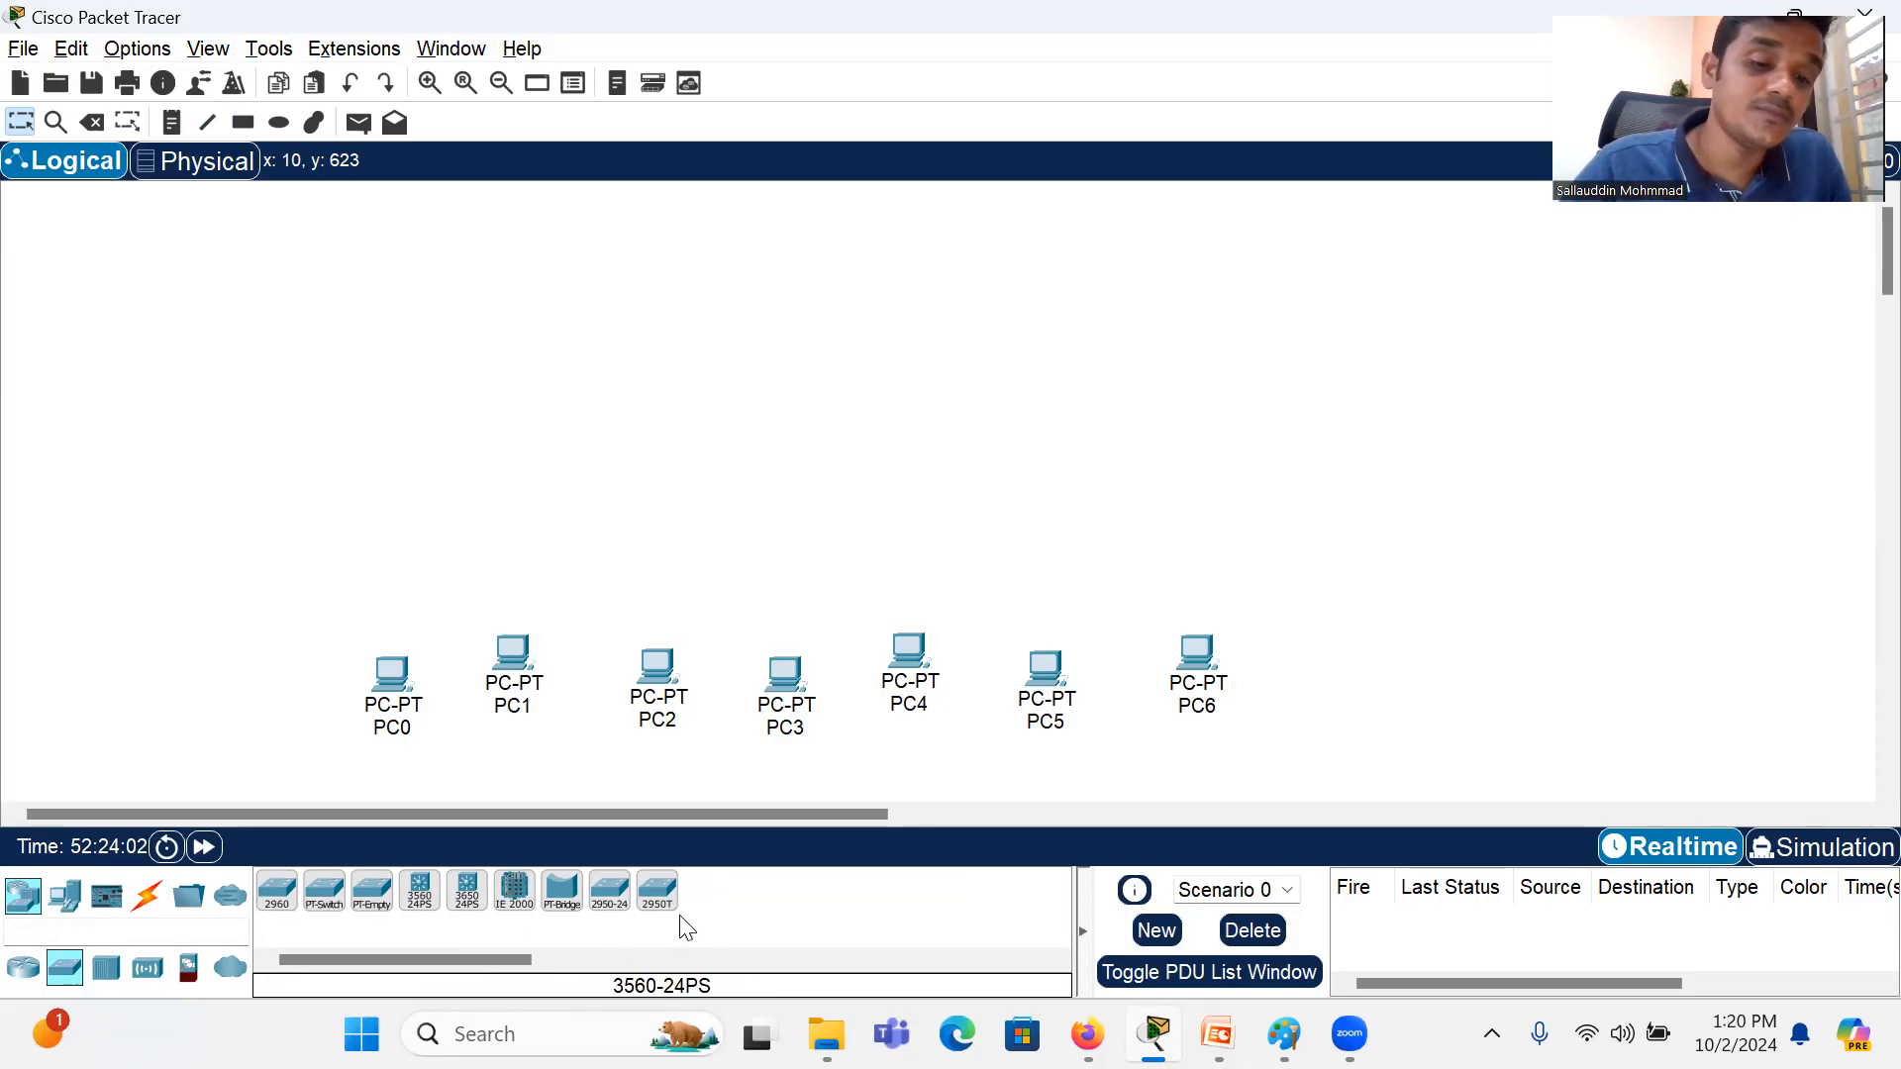
drag(288, 912, 816, 323)
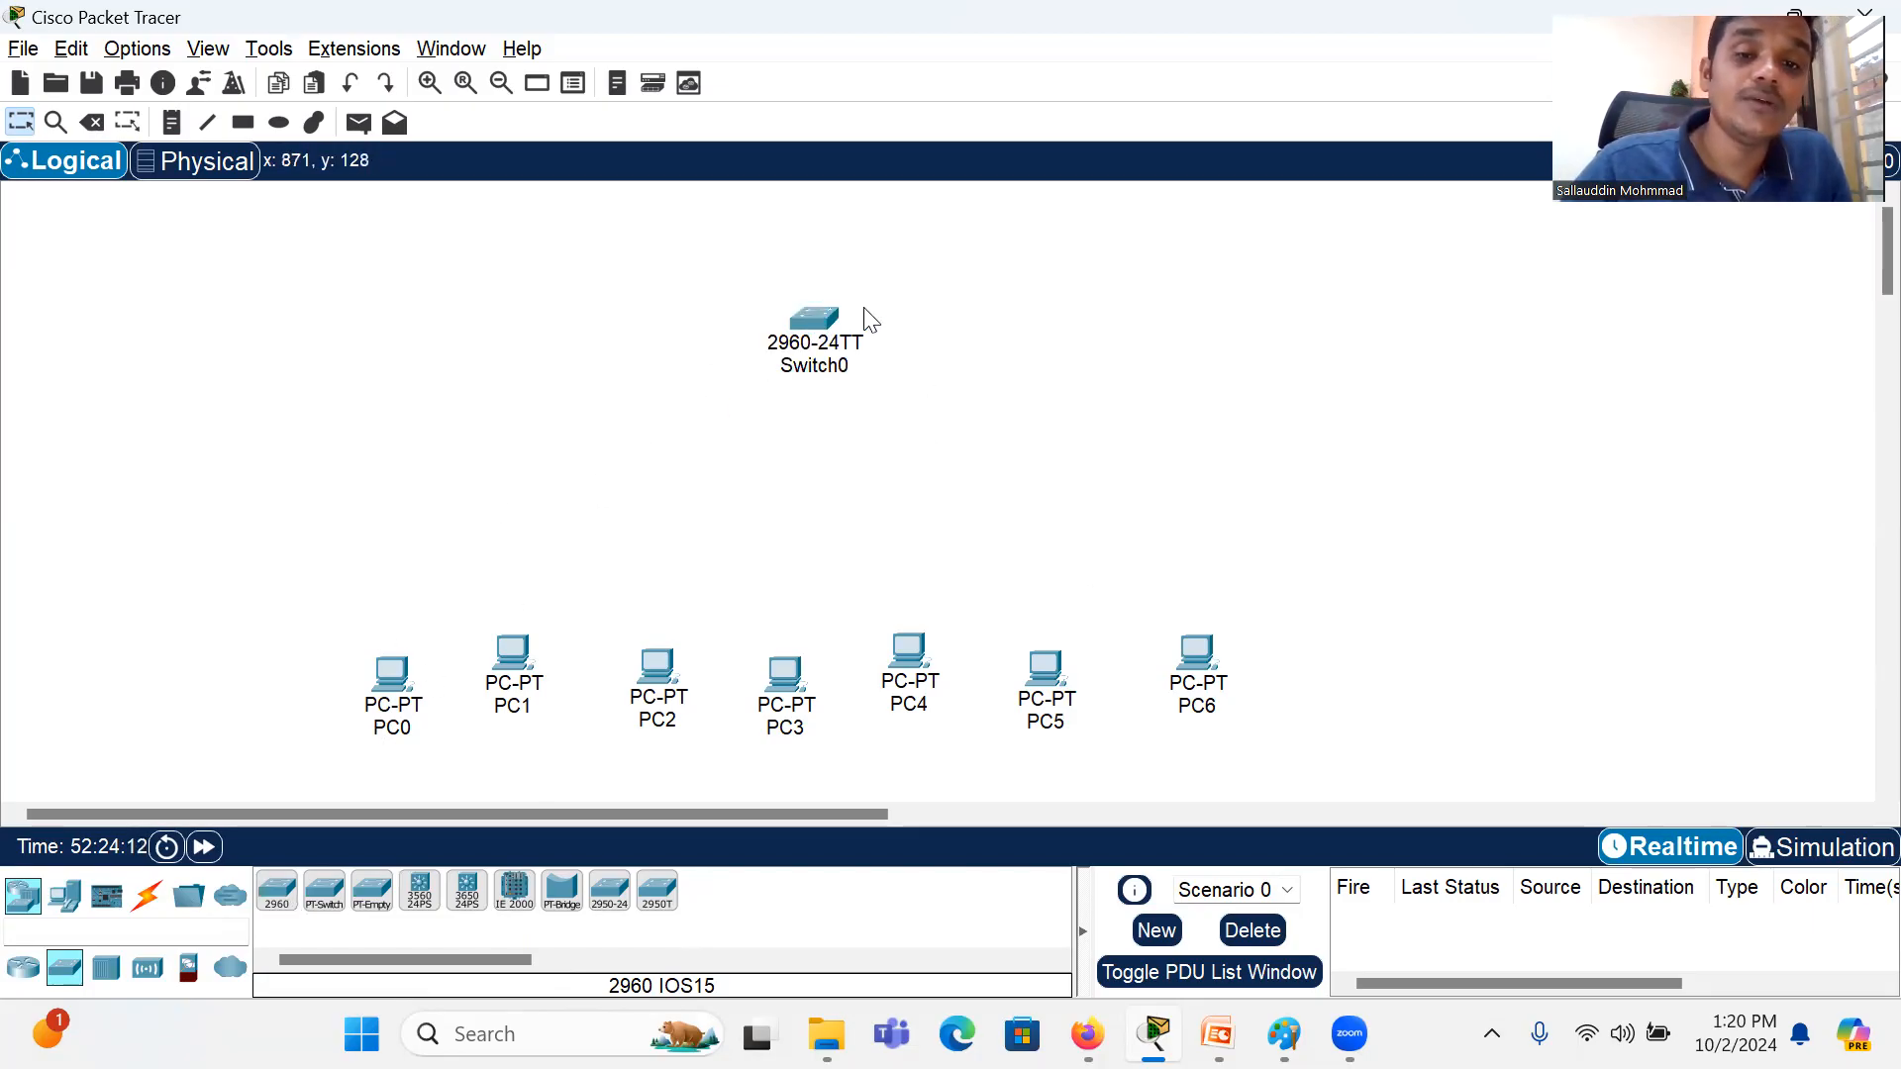
Step: Connect PC0's FastEthernet0 port to the switch's FastEthernet0/1 port with a Copper Straight-Through cable
click(146, 903)
click(372, 896)
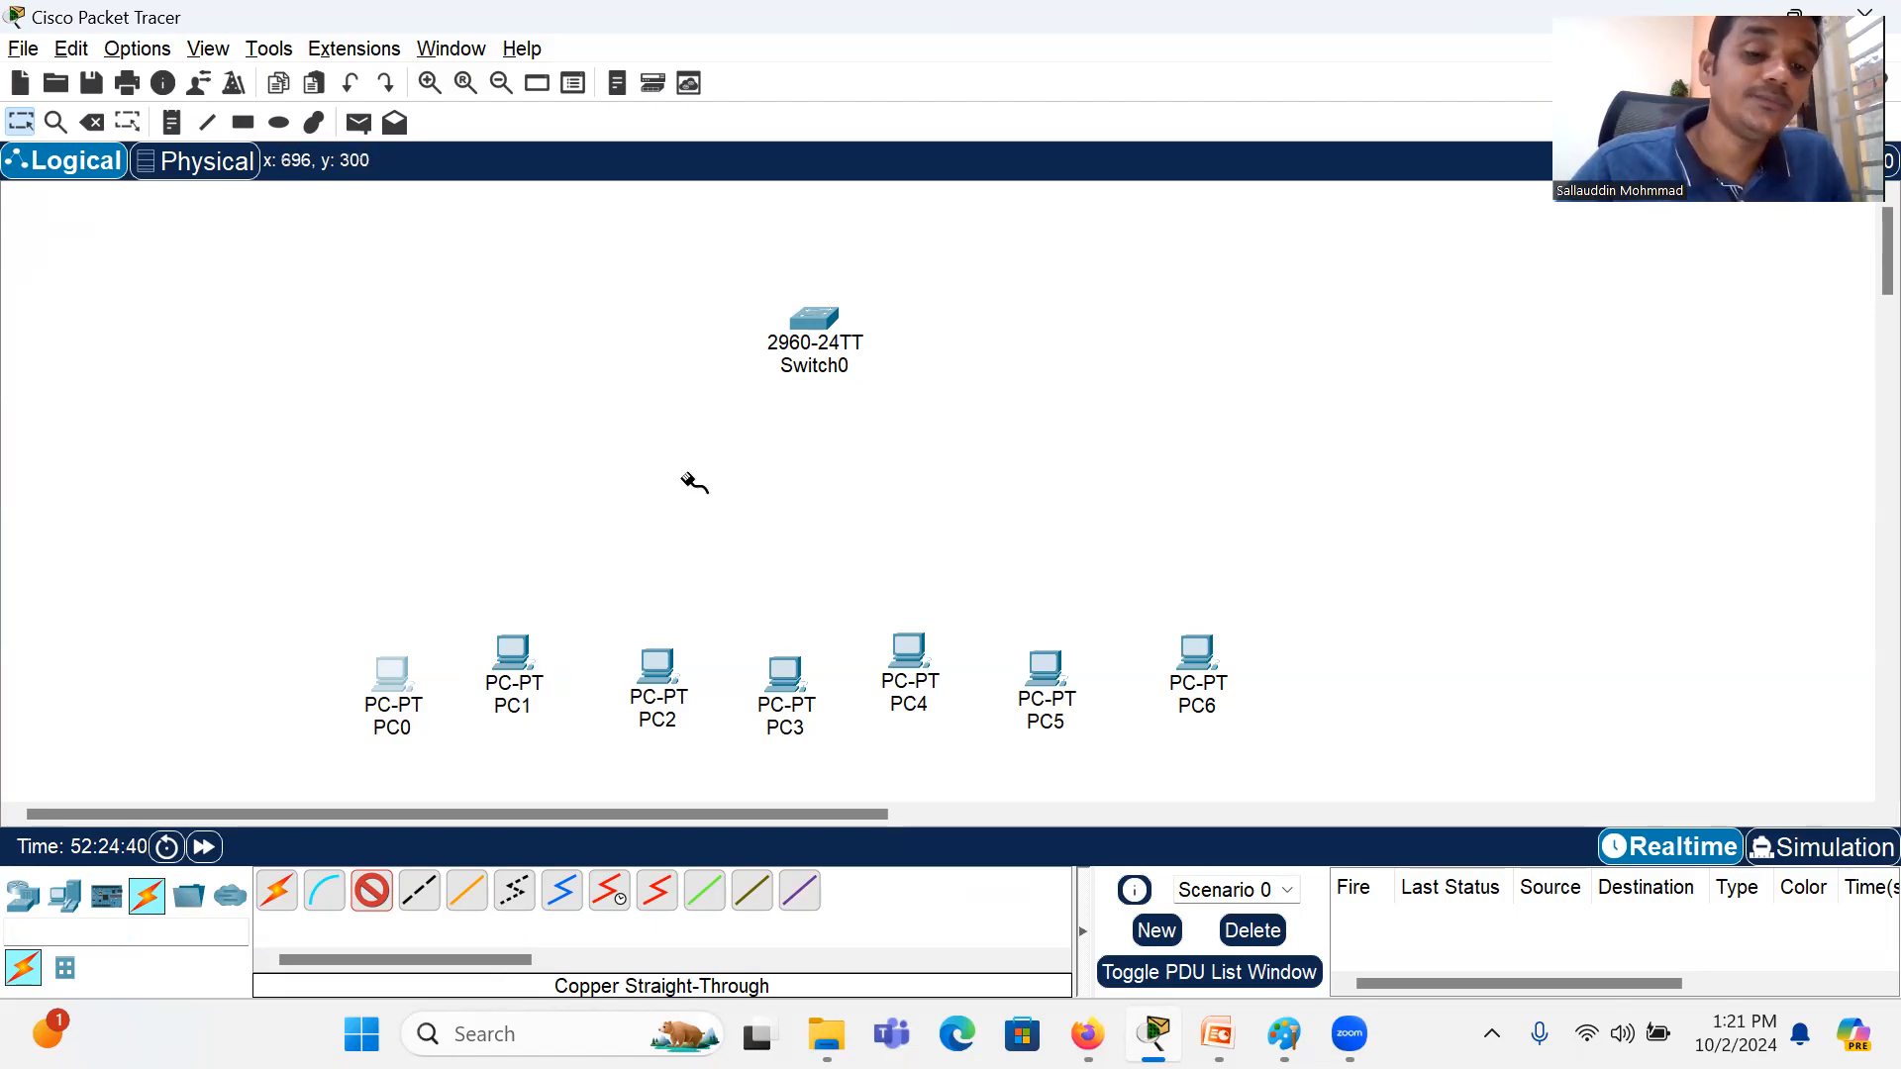
key(Escape)
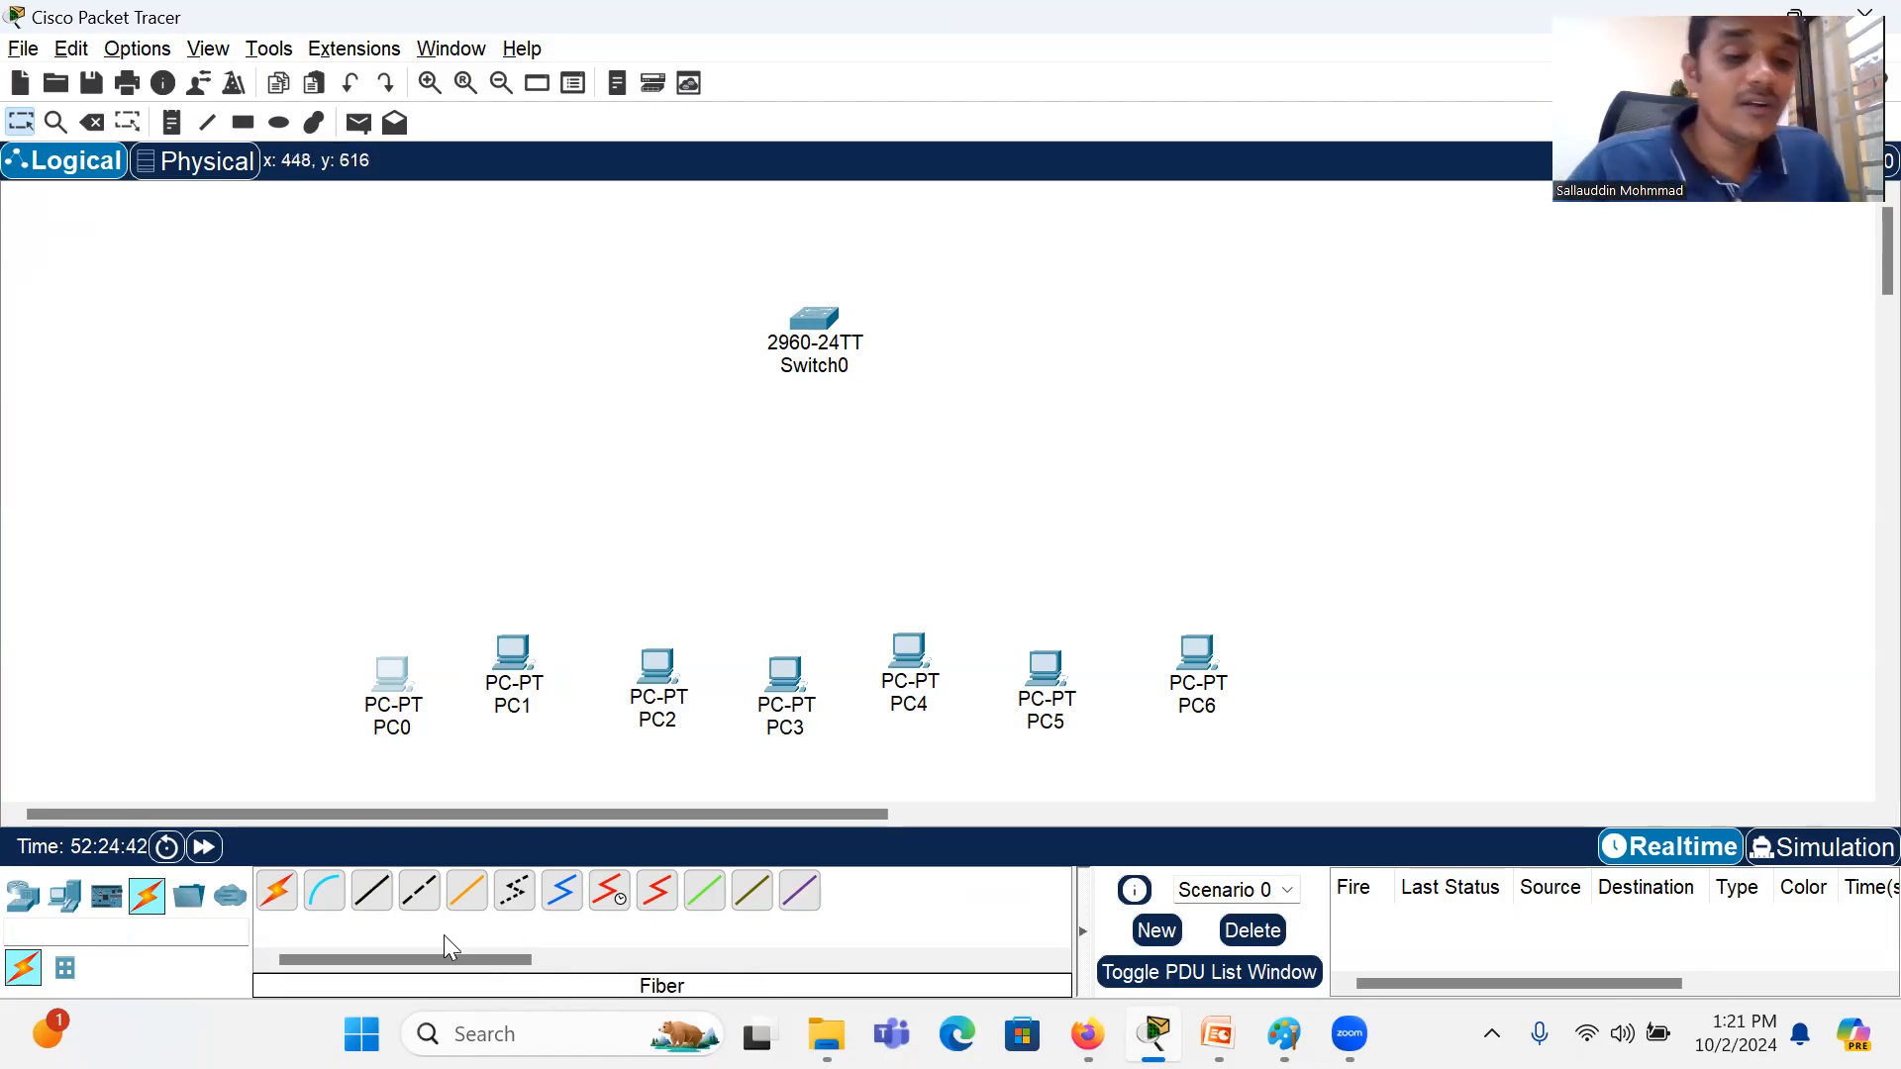
click(374, 896)
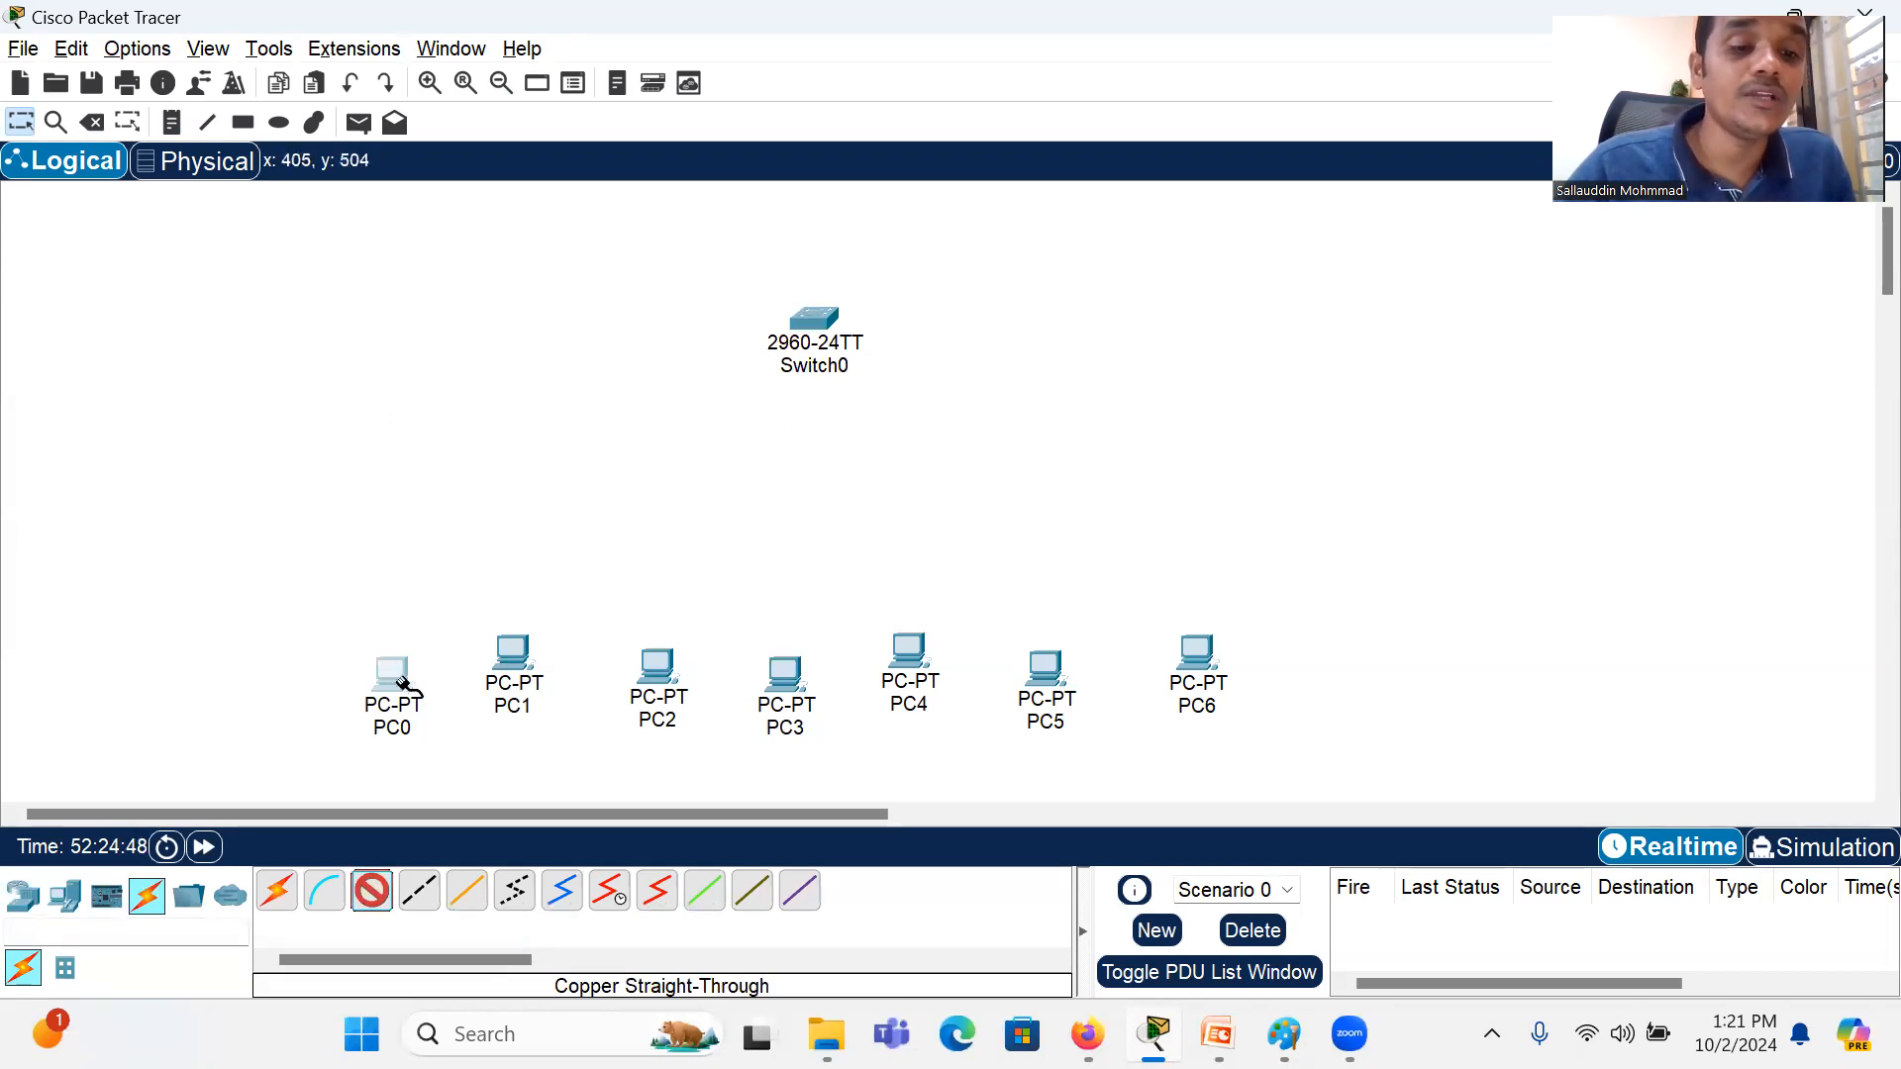
mouse_move(396, 677)
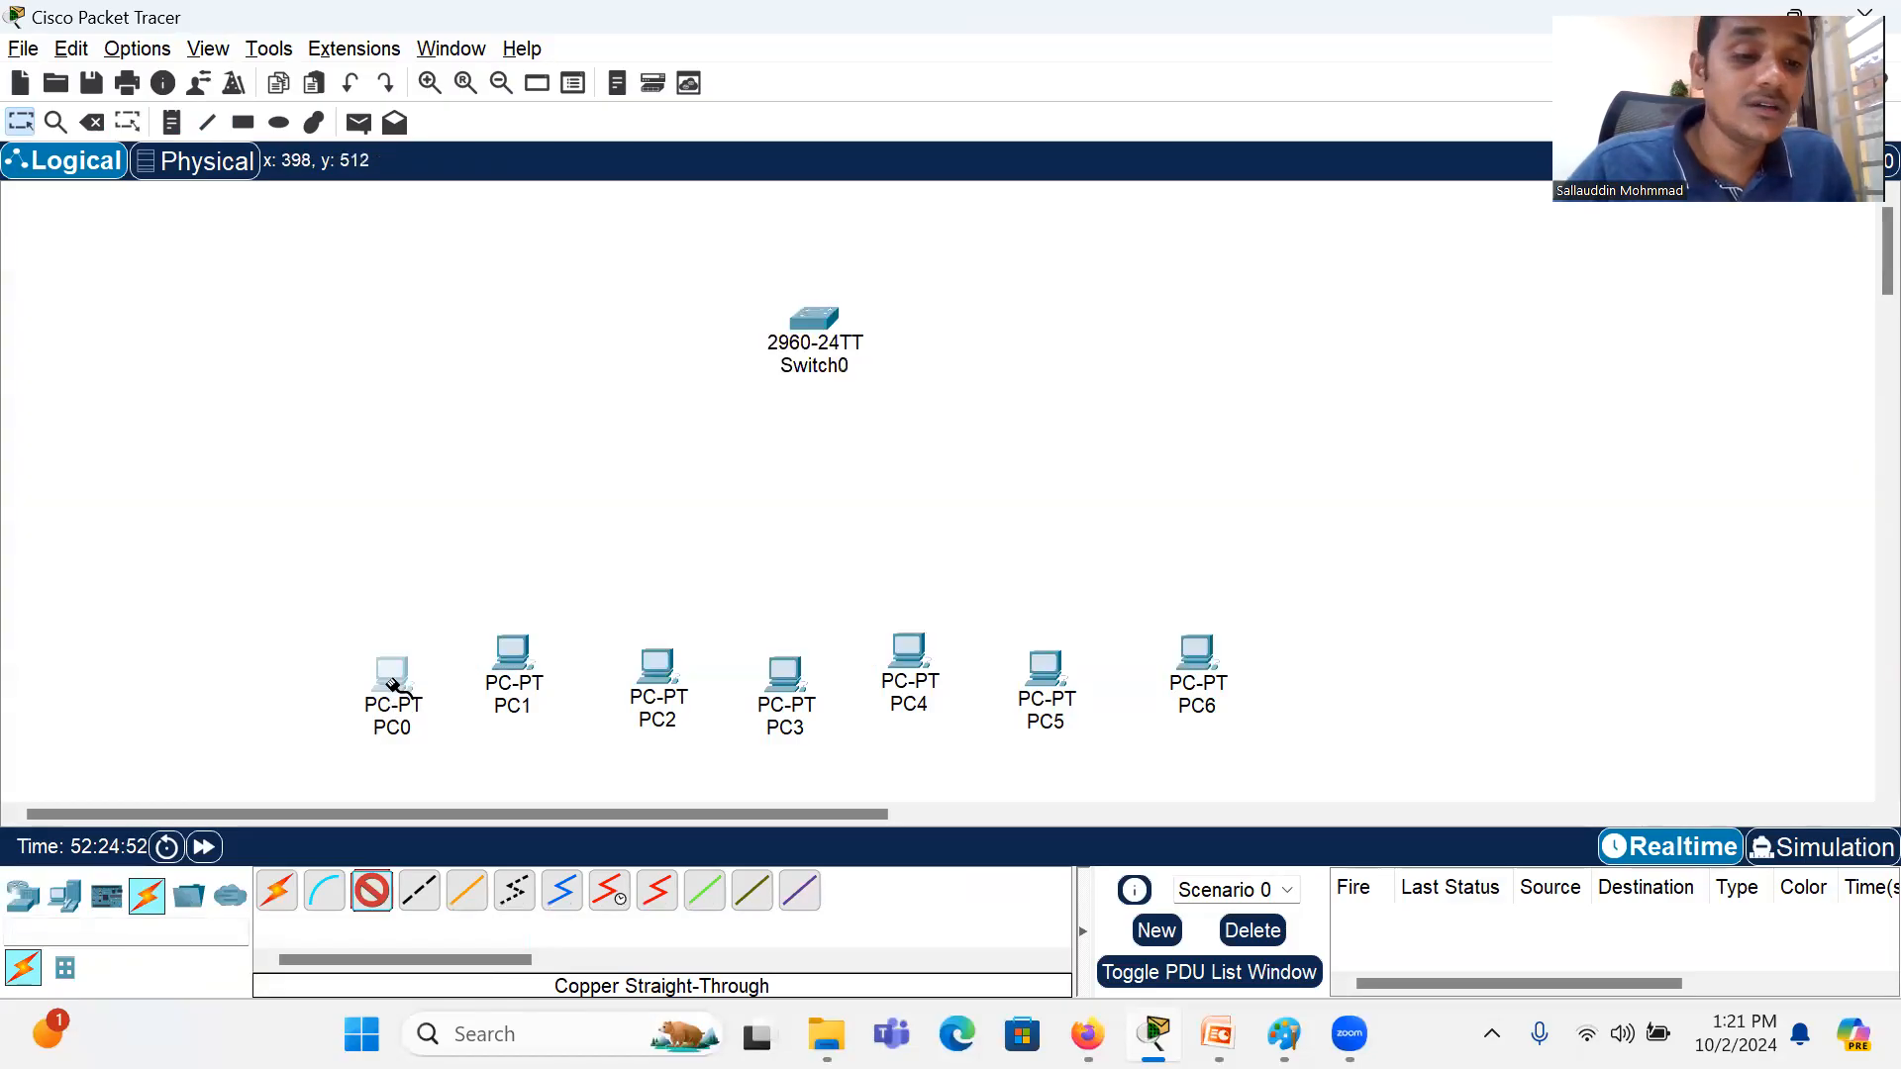
click(394, 678)
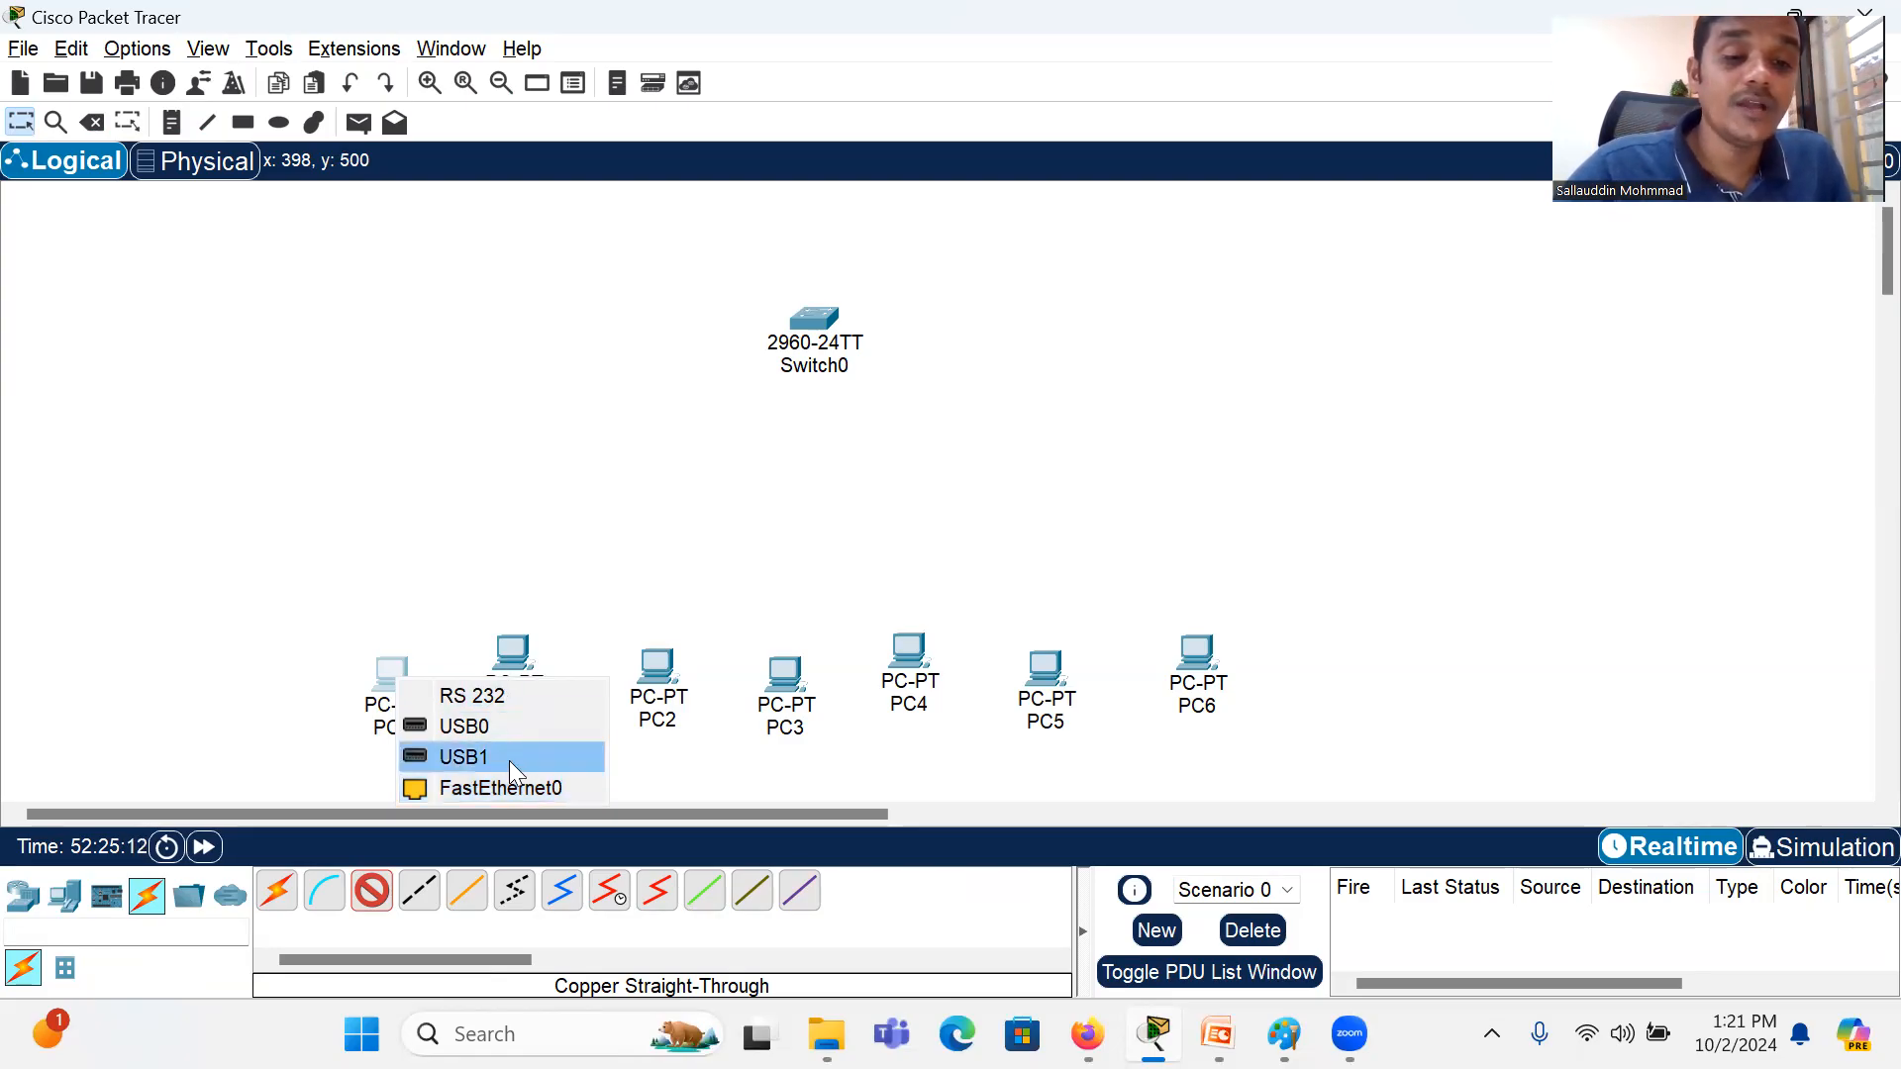
click(537, 788)
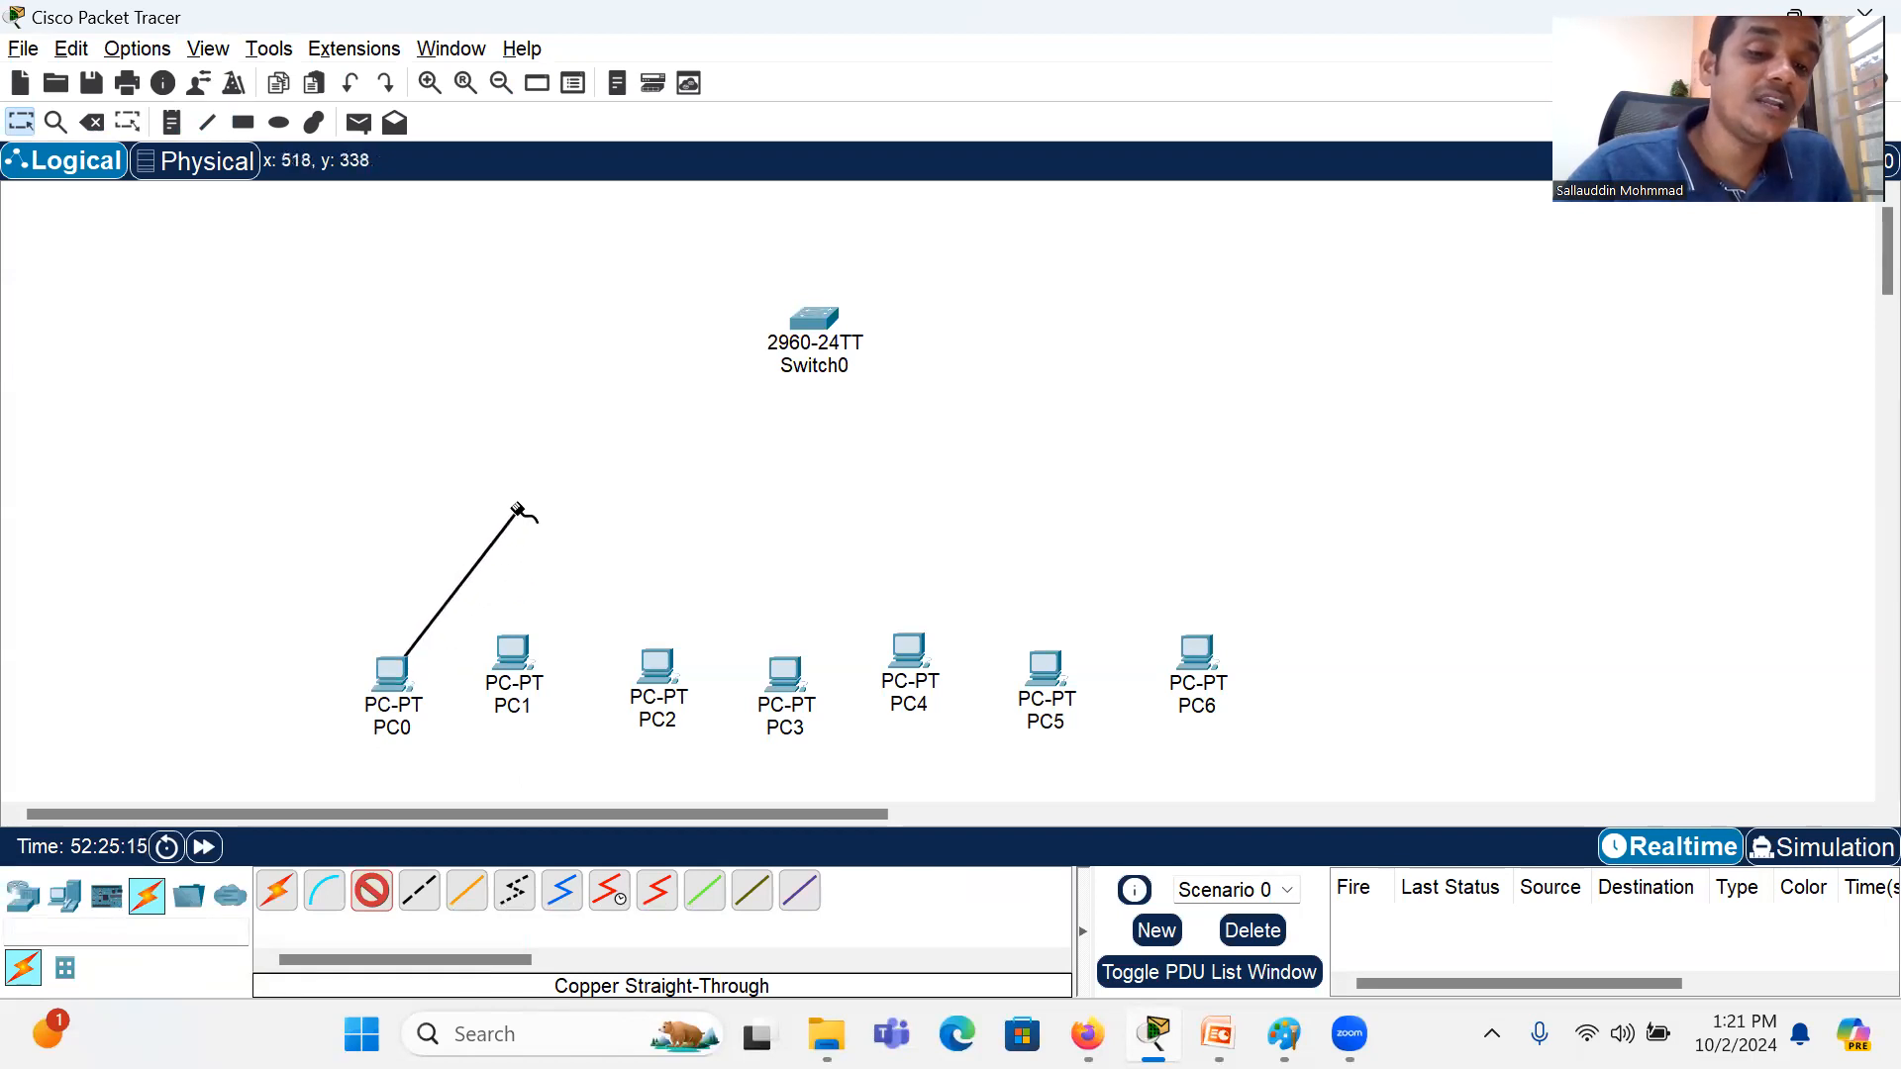
click(820, 317)
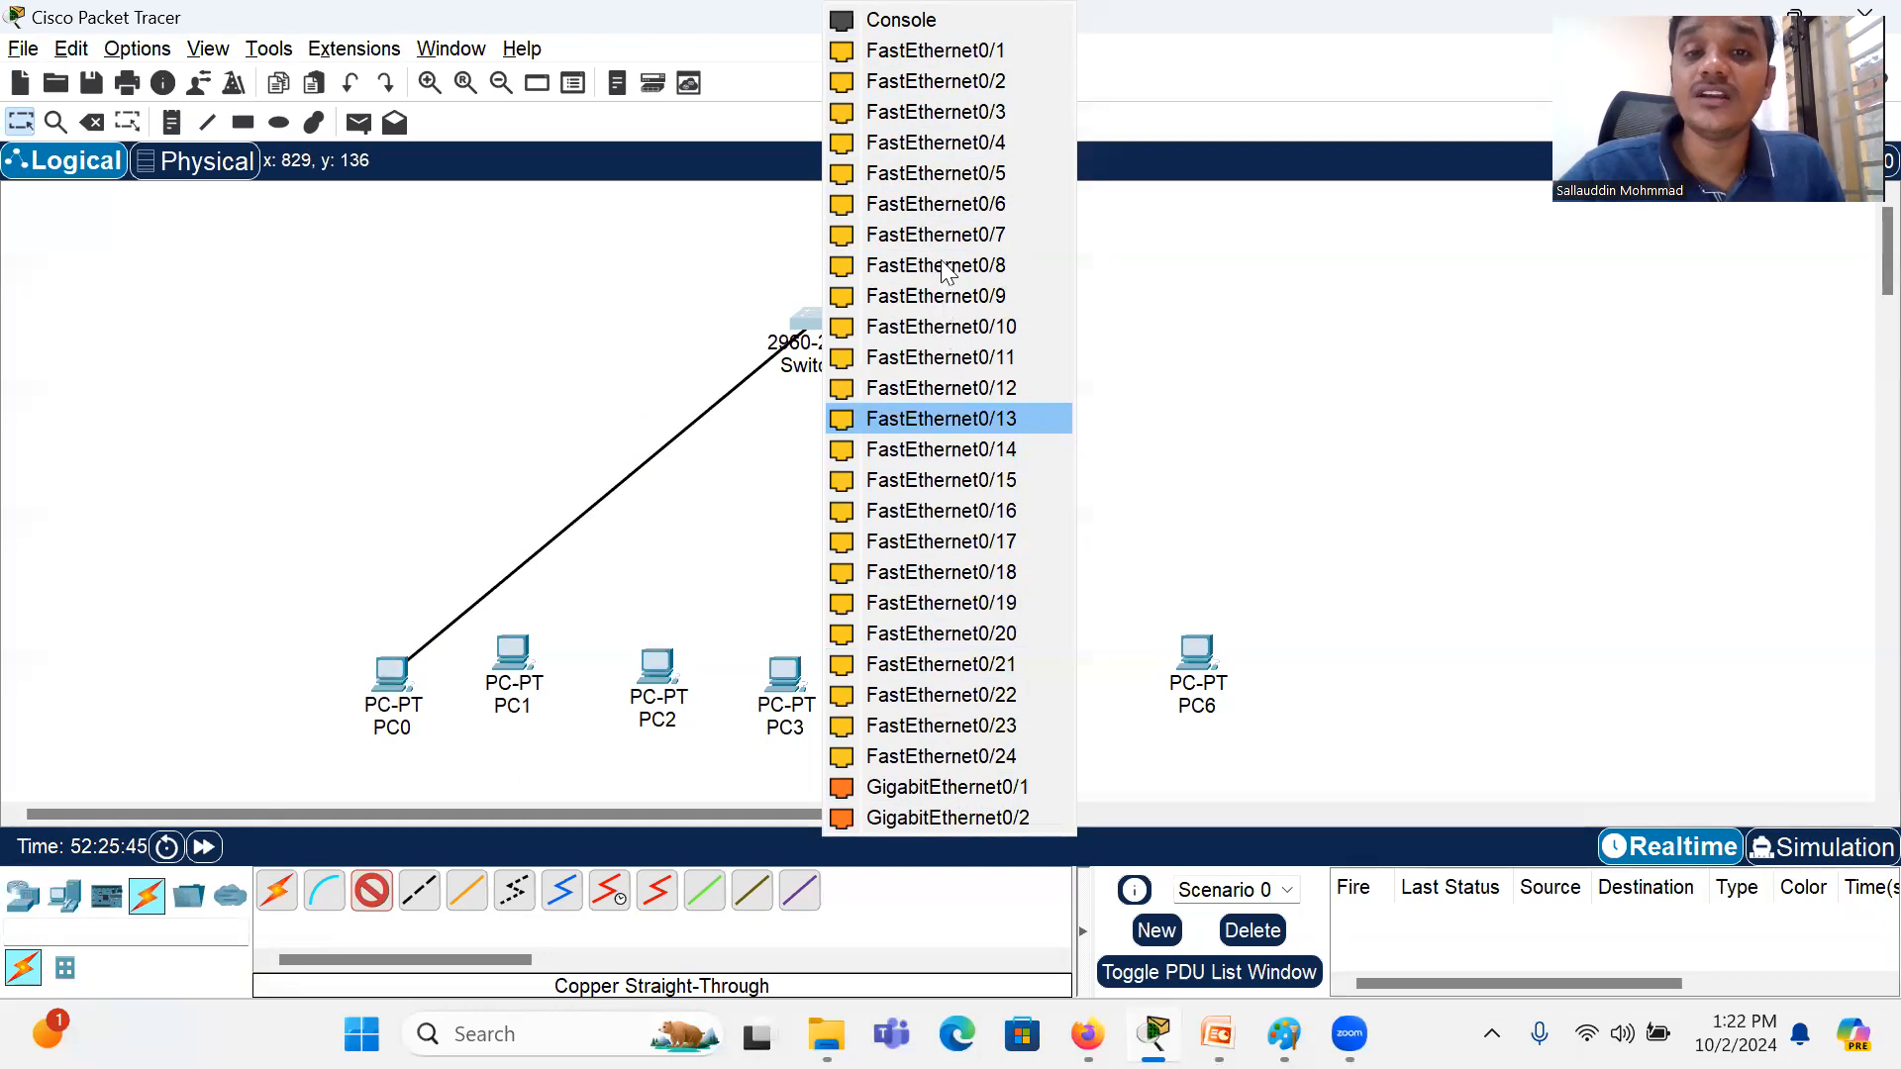
click(936, 53)
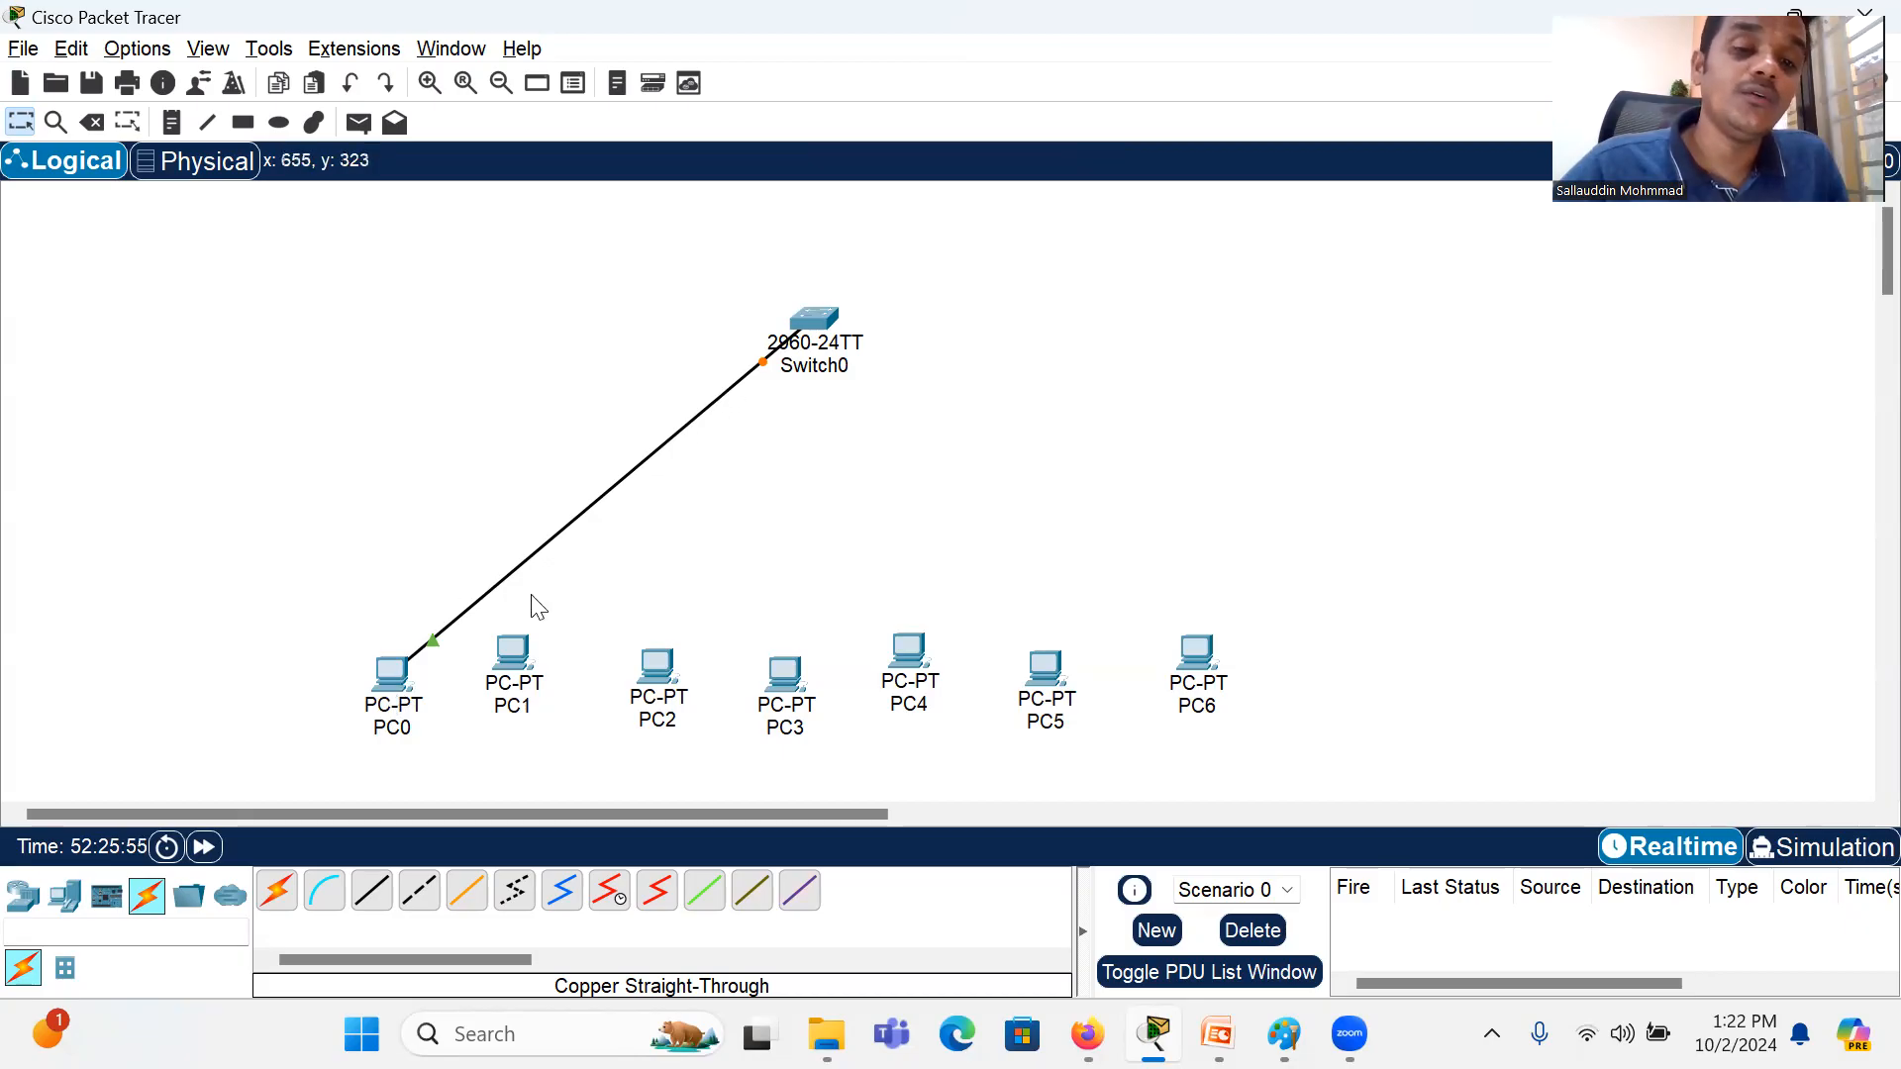
Step: Connect PC1's FastEthernet0 port to FastEthernet0/2 on the switch with a Copper Straight-Through cable
click(371, 890)
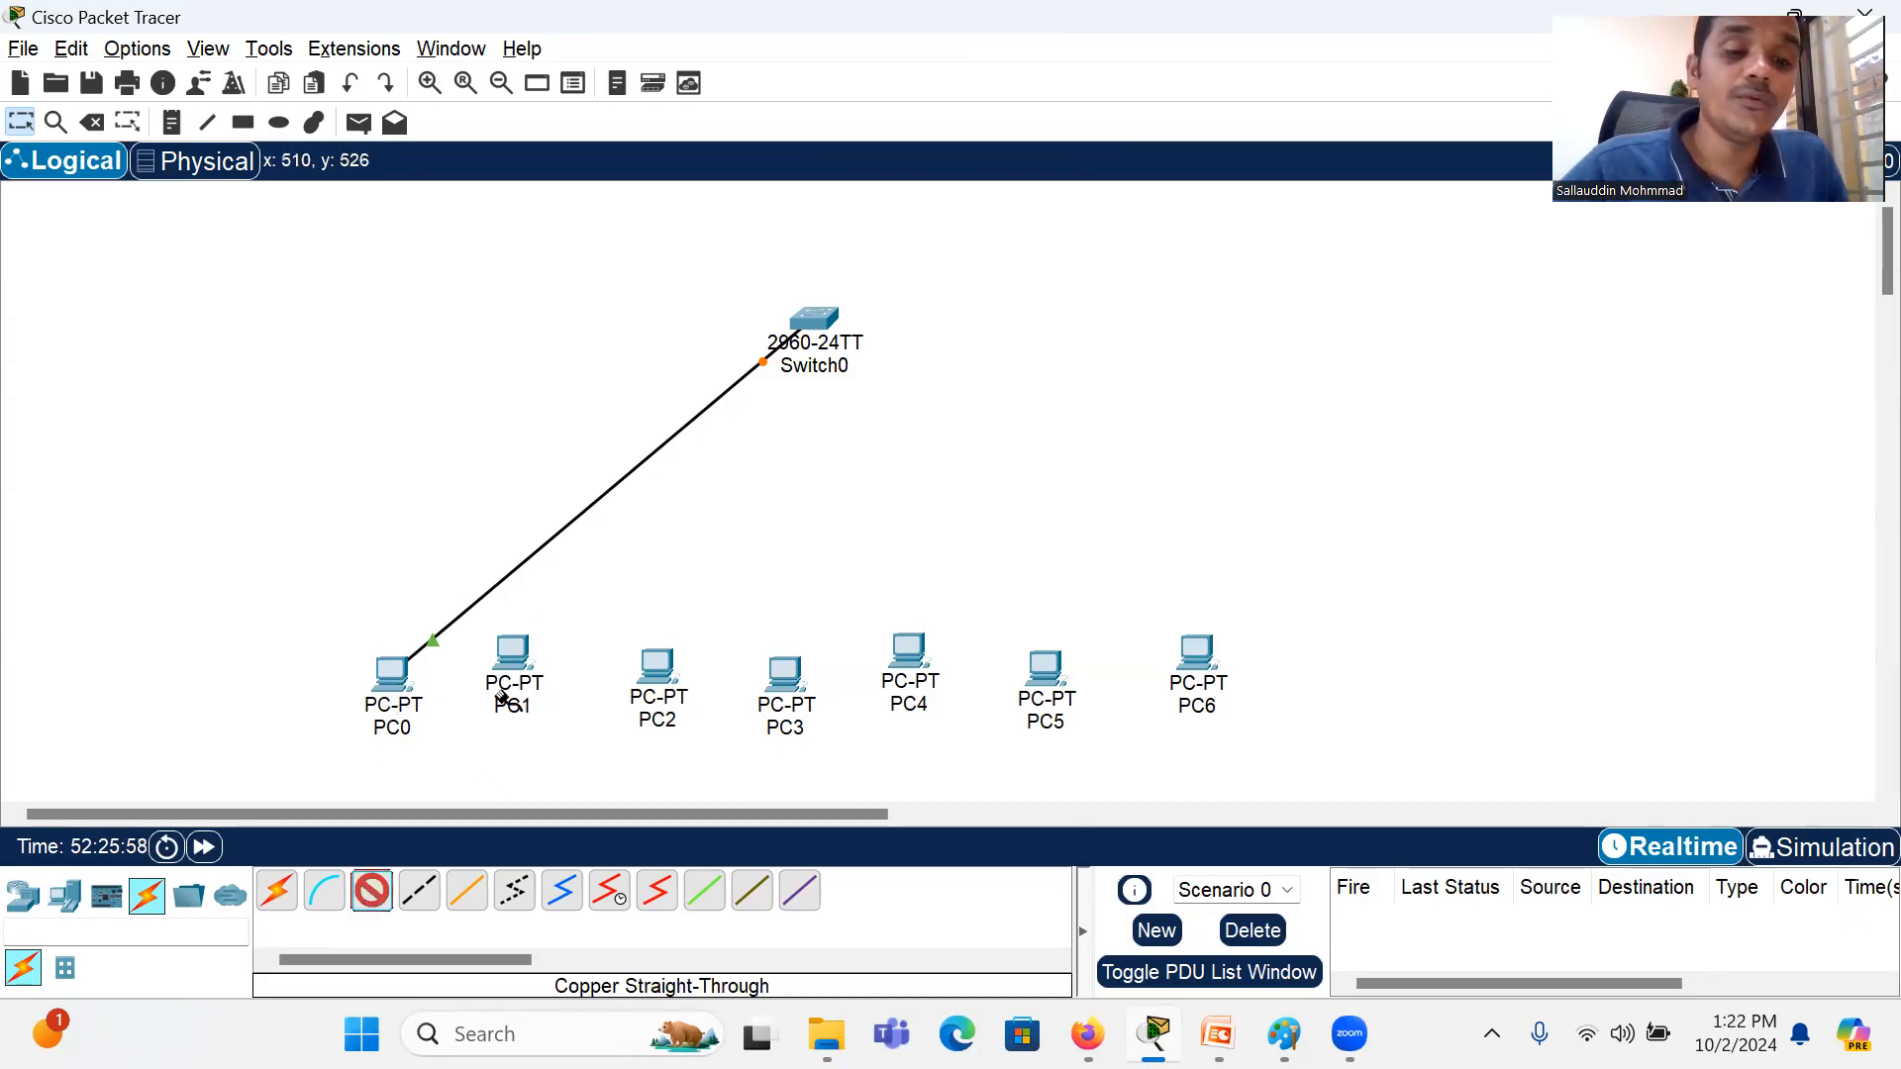
click(513, 646)
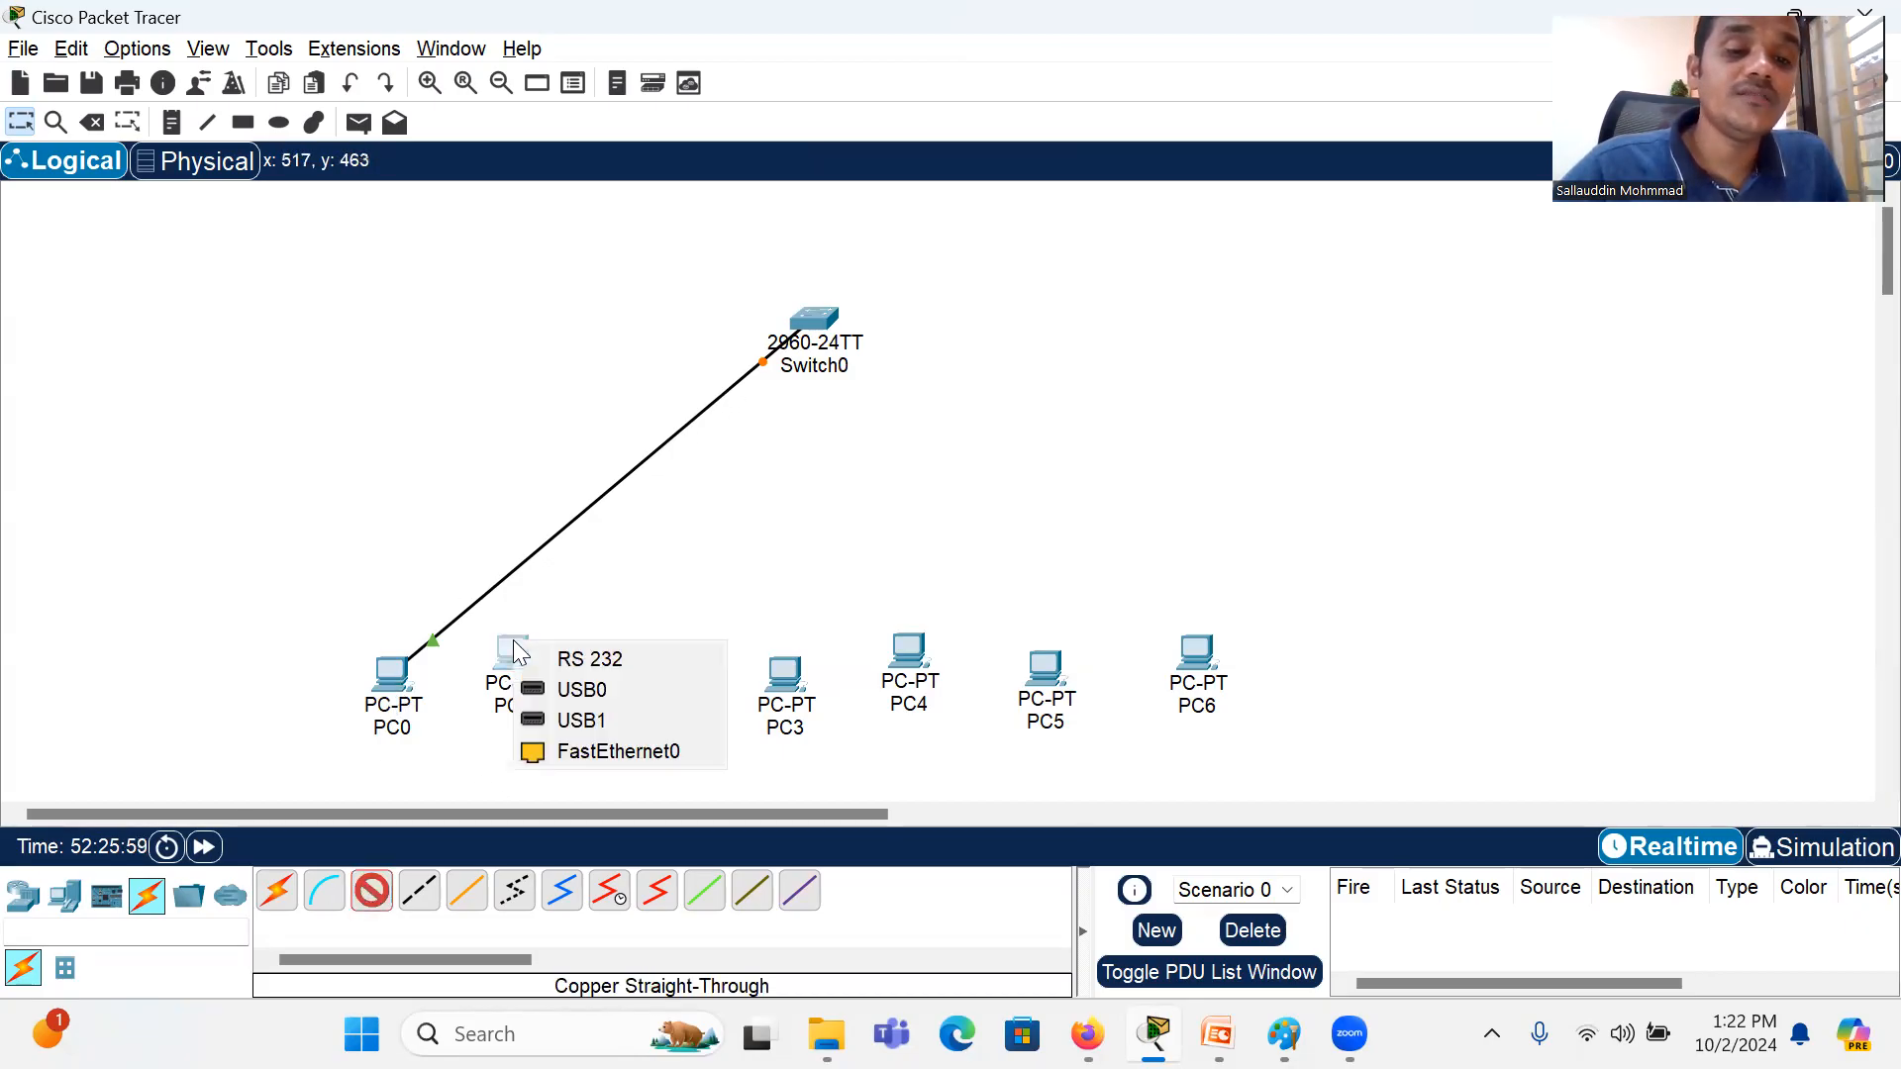
click(608, 752)
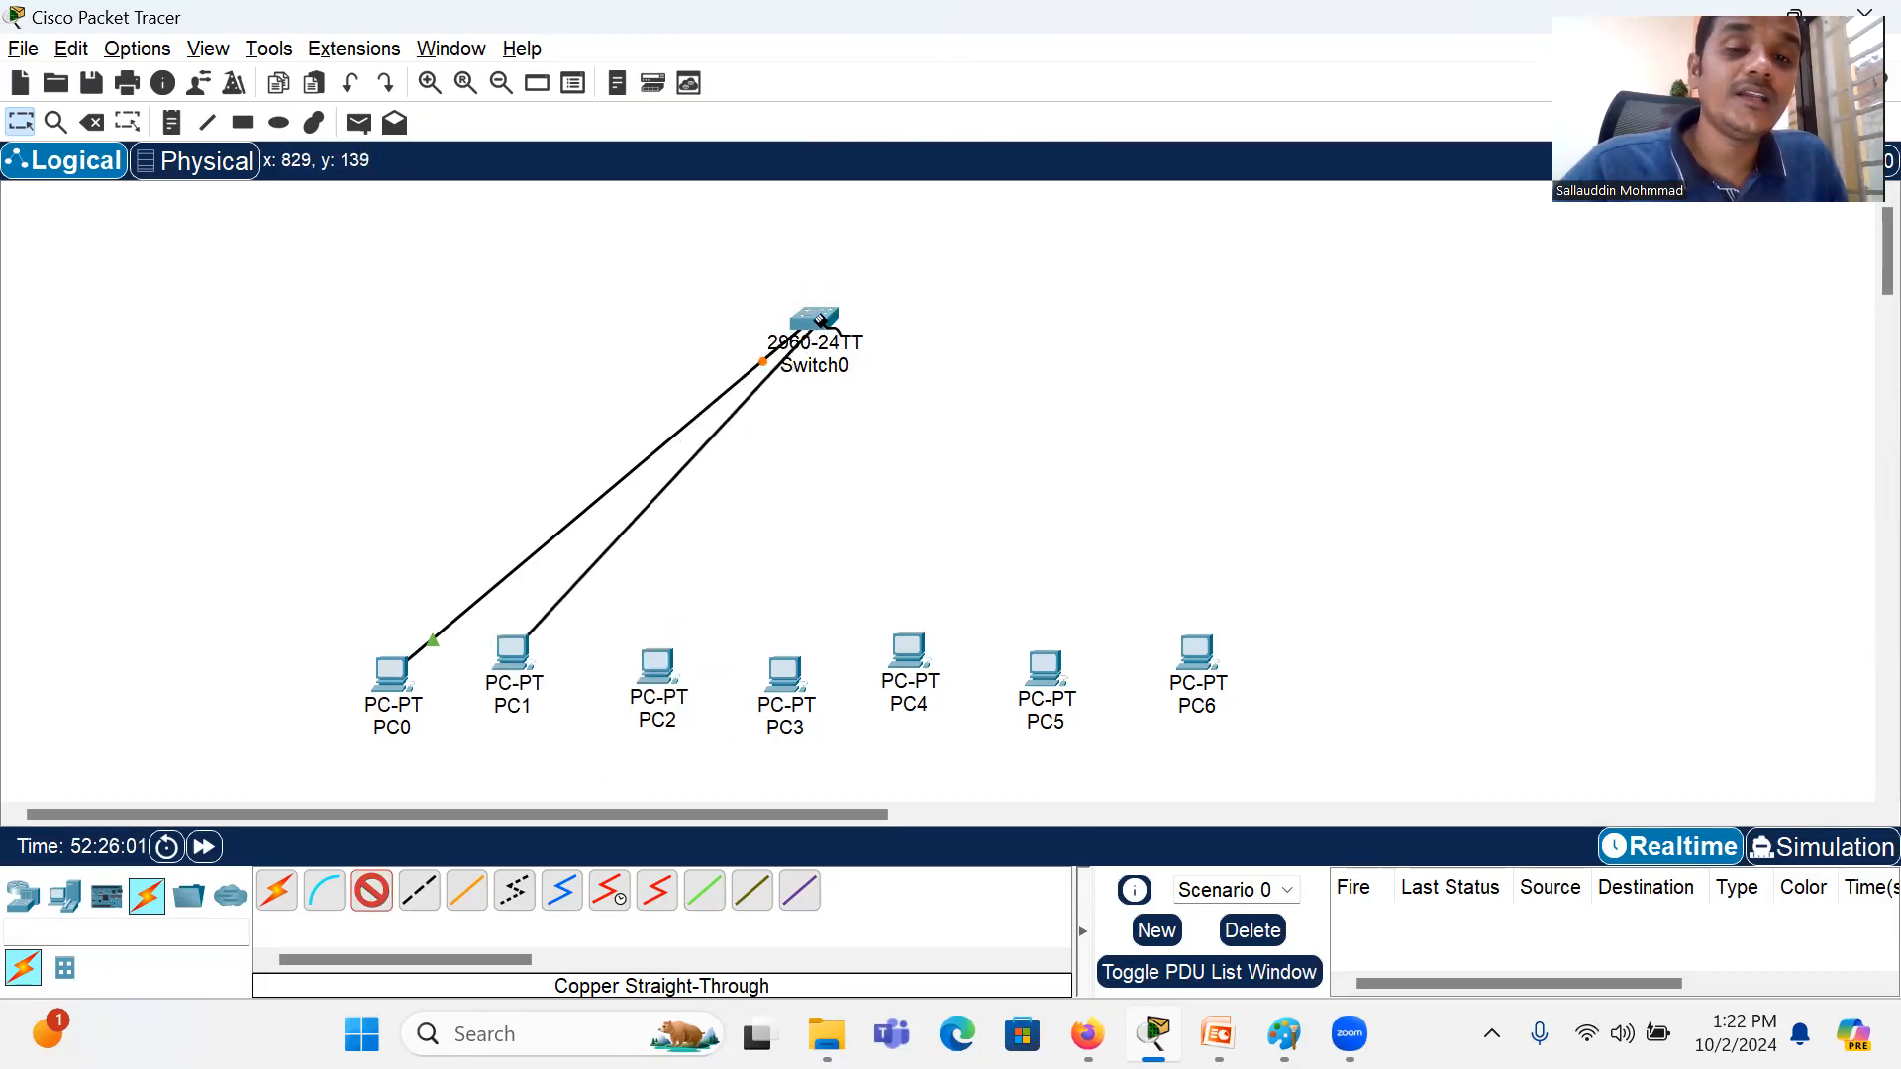
click(821, 319)
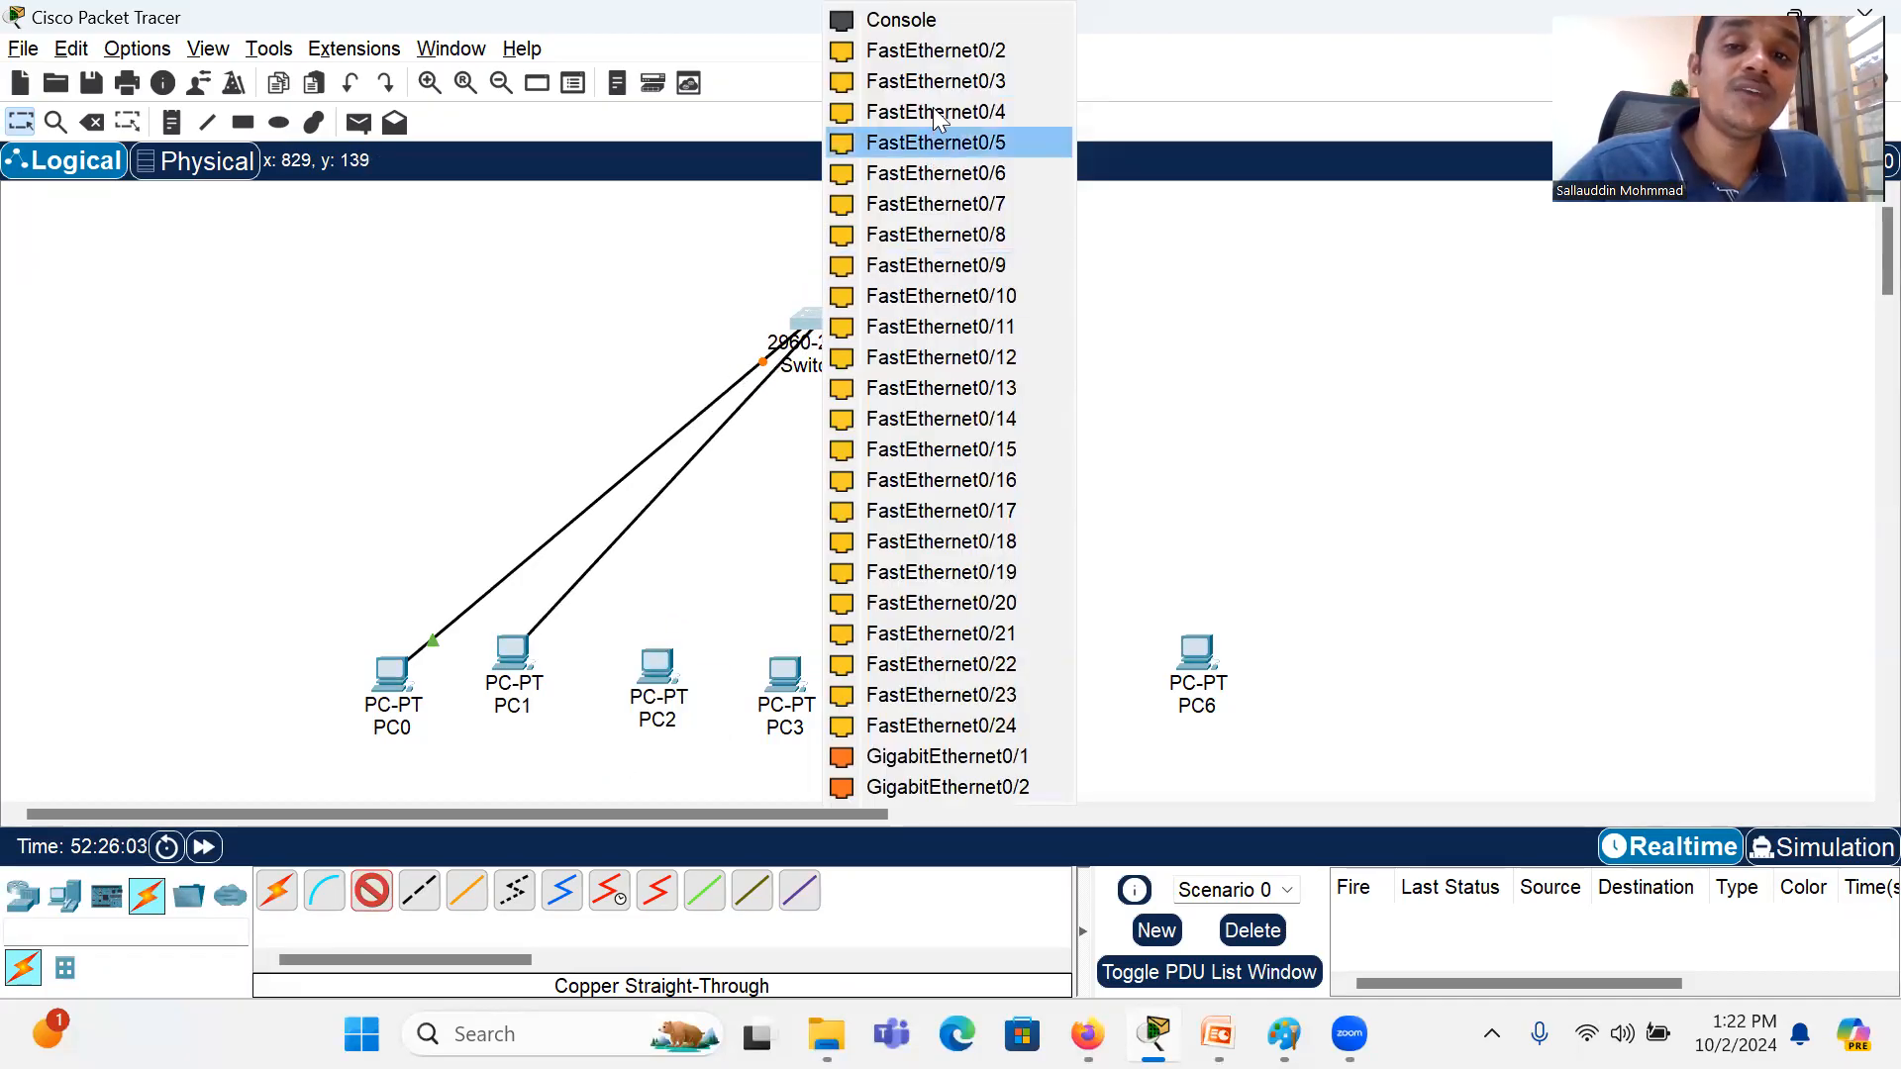
click(956, 52)
Step: Connect PC2's FastEthernet0 port to FastEthernet0/3 on the switch with a Copper Straight-Through cable
click(371, 891)
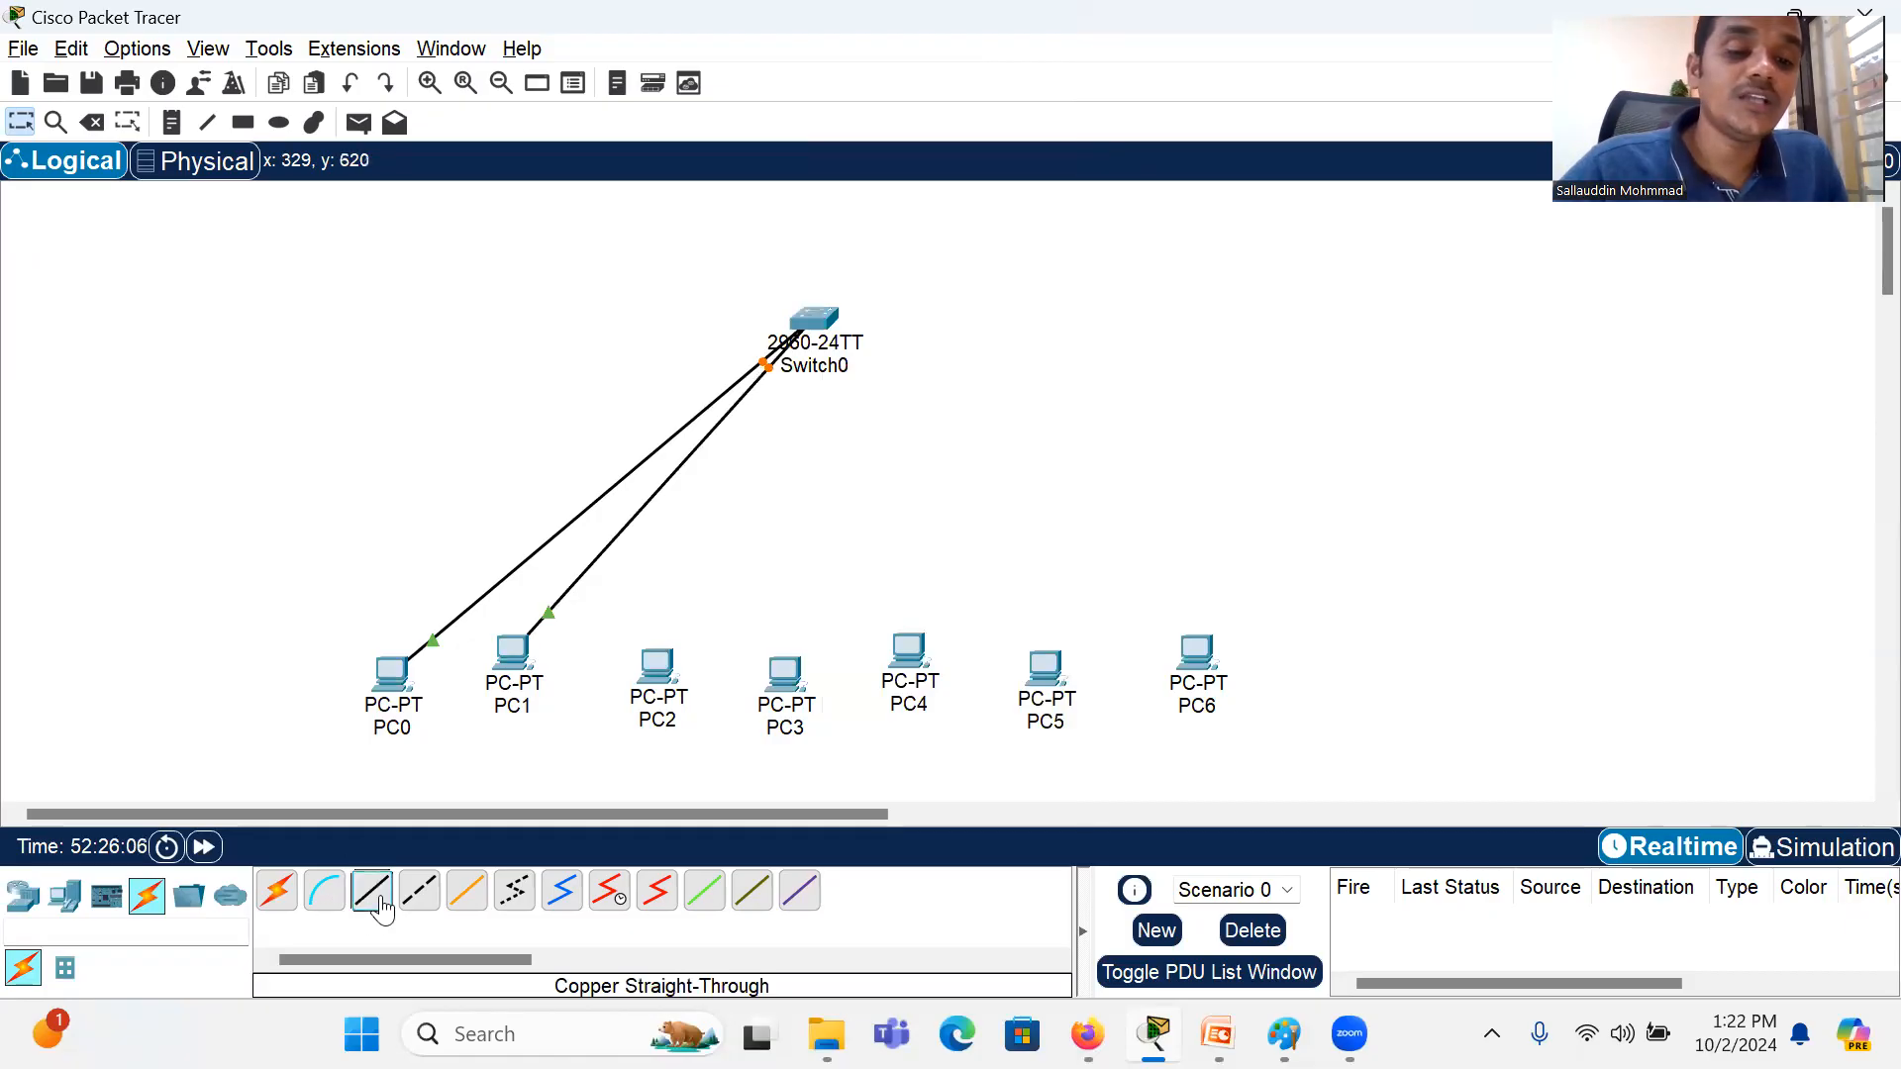
click(655, 666)
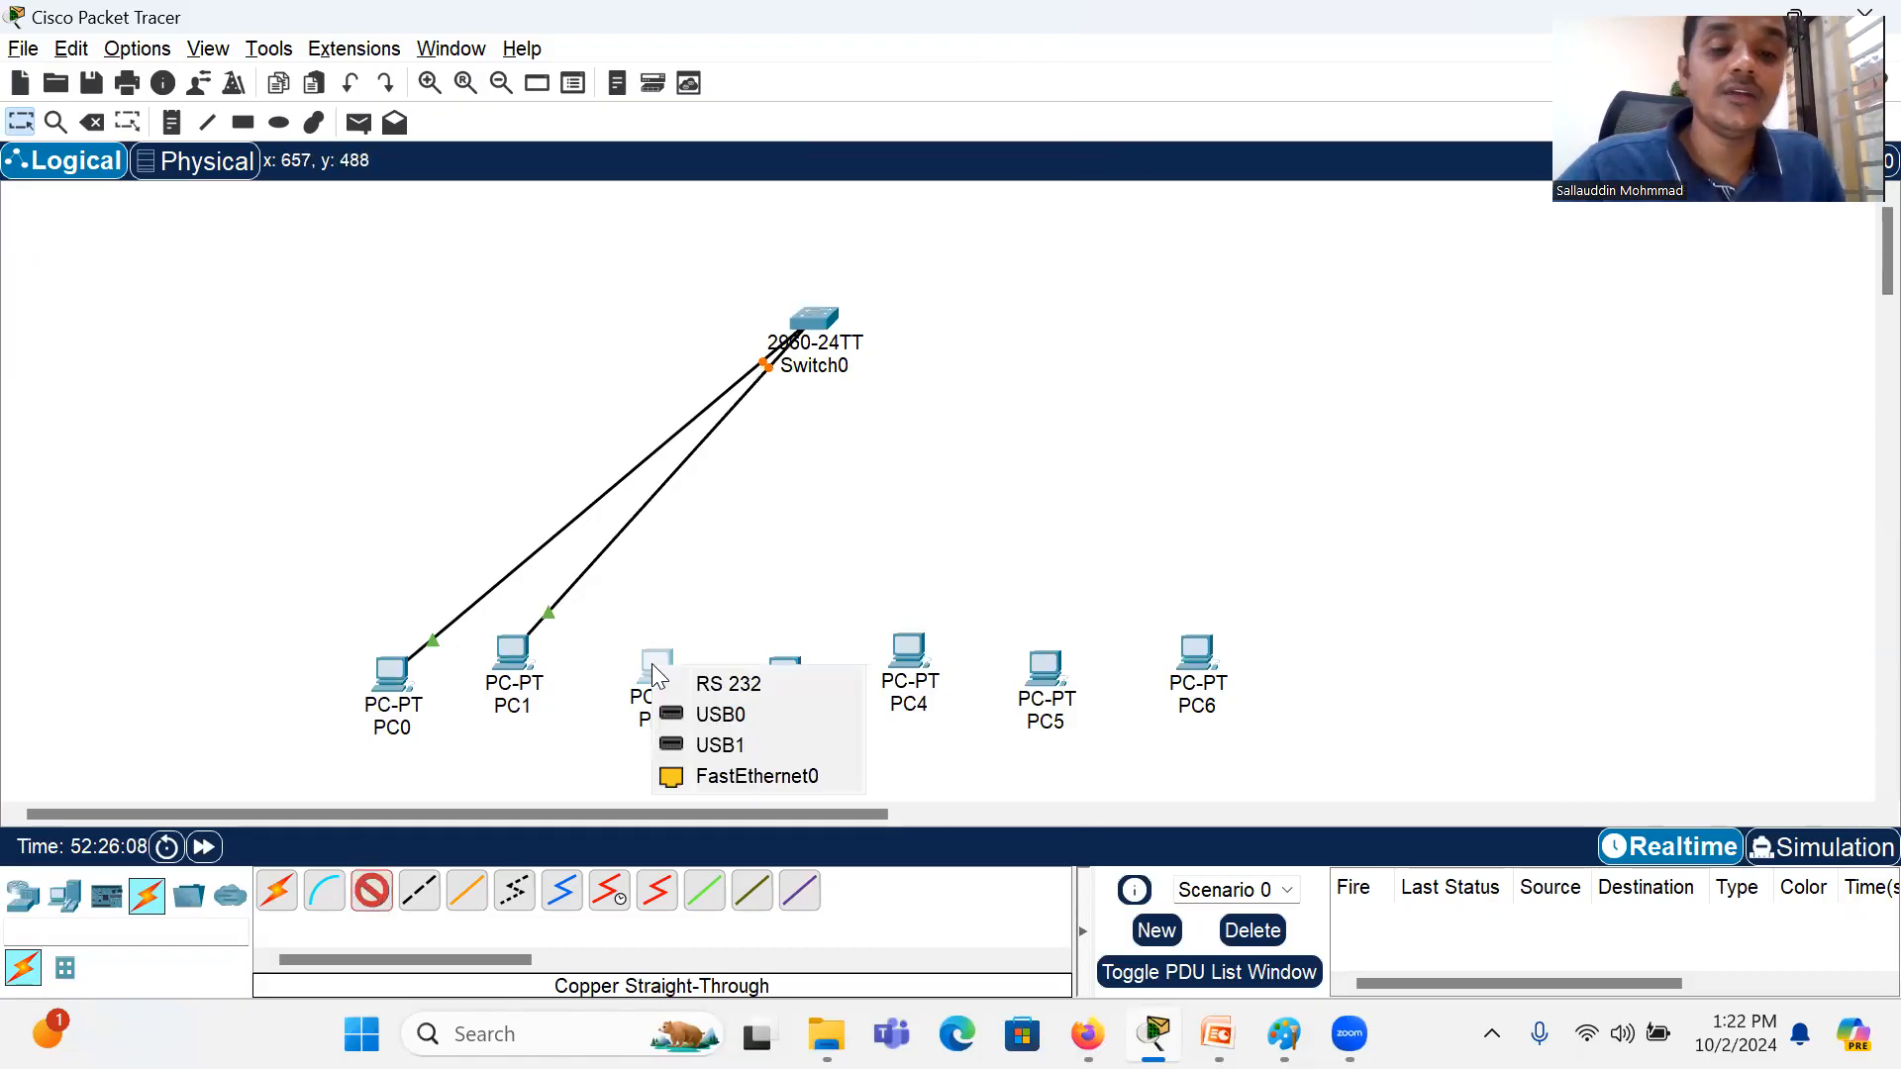
click(731, 776)
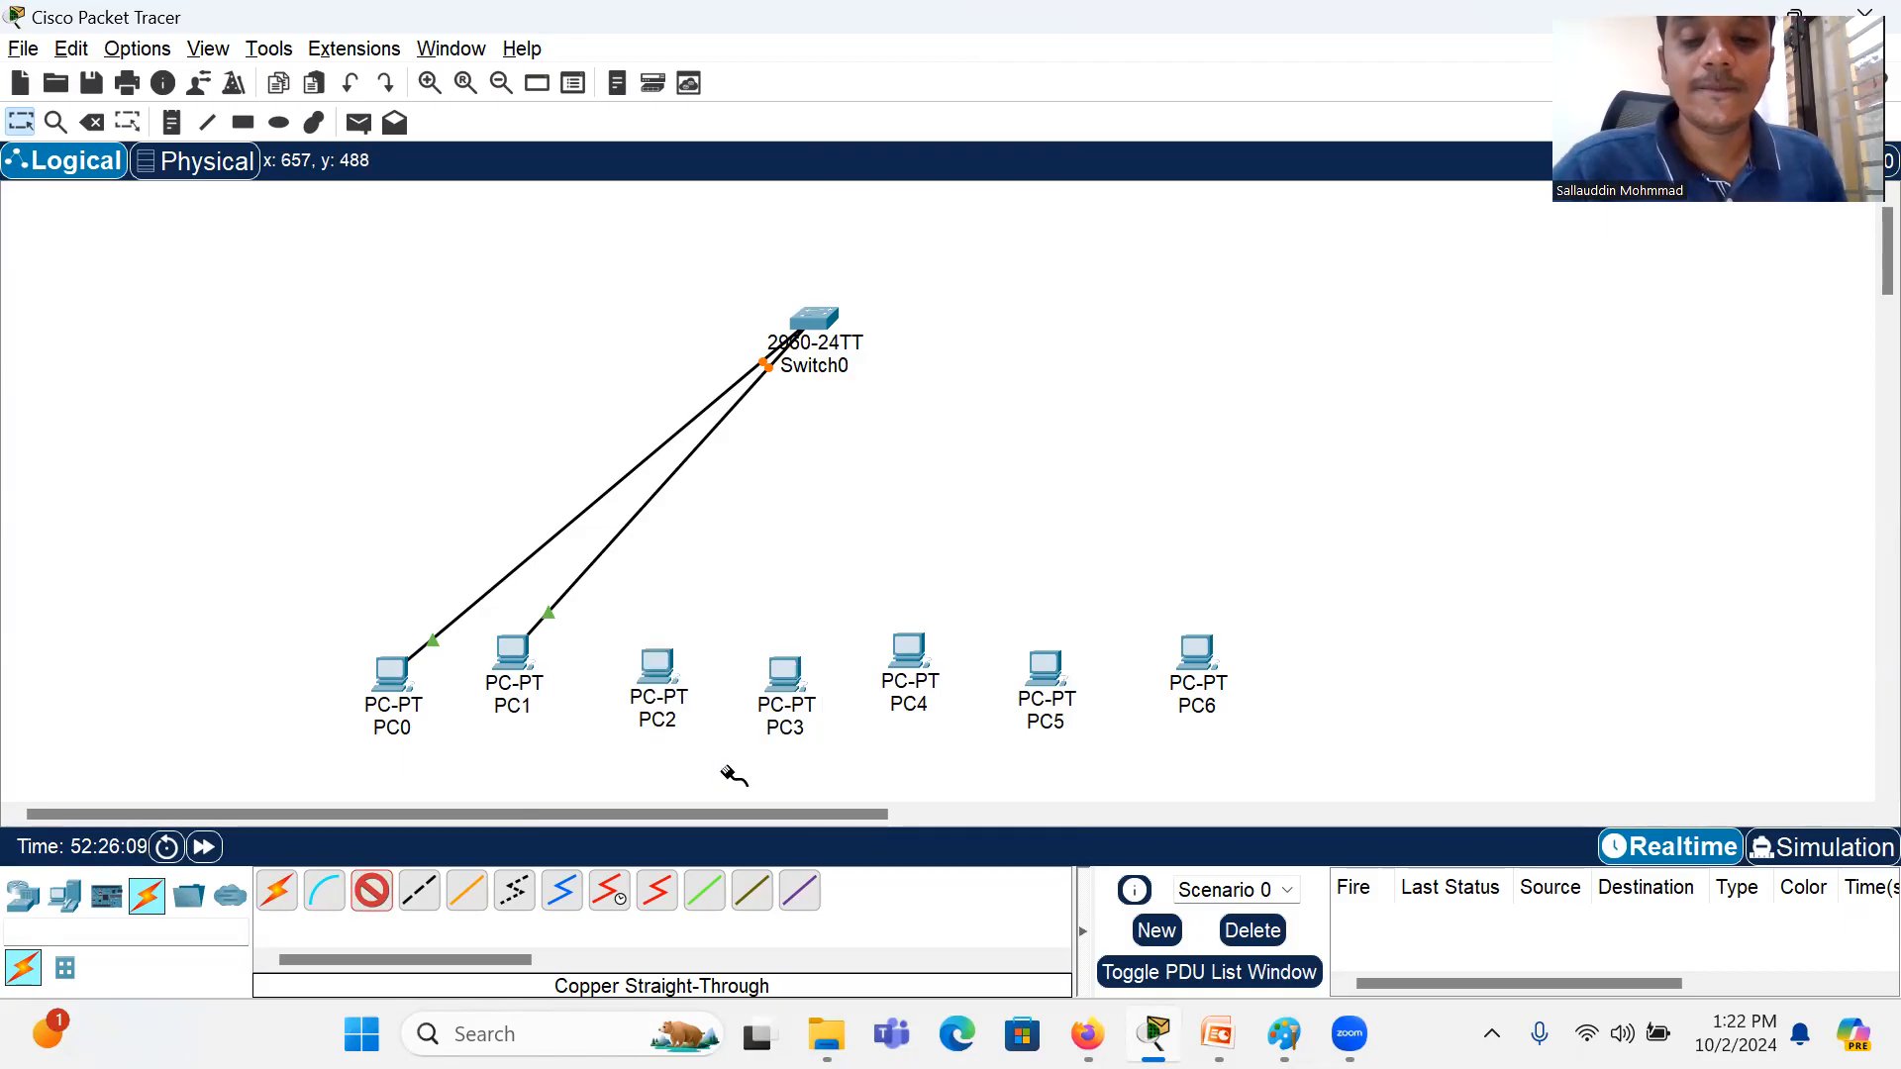
click(814, 321)
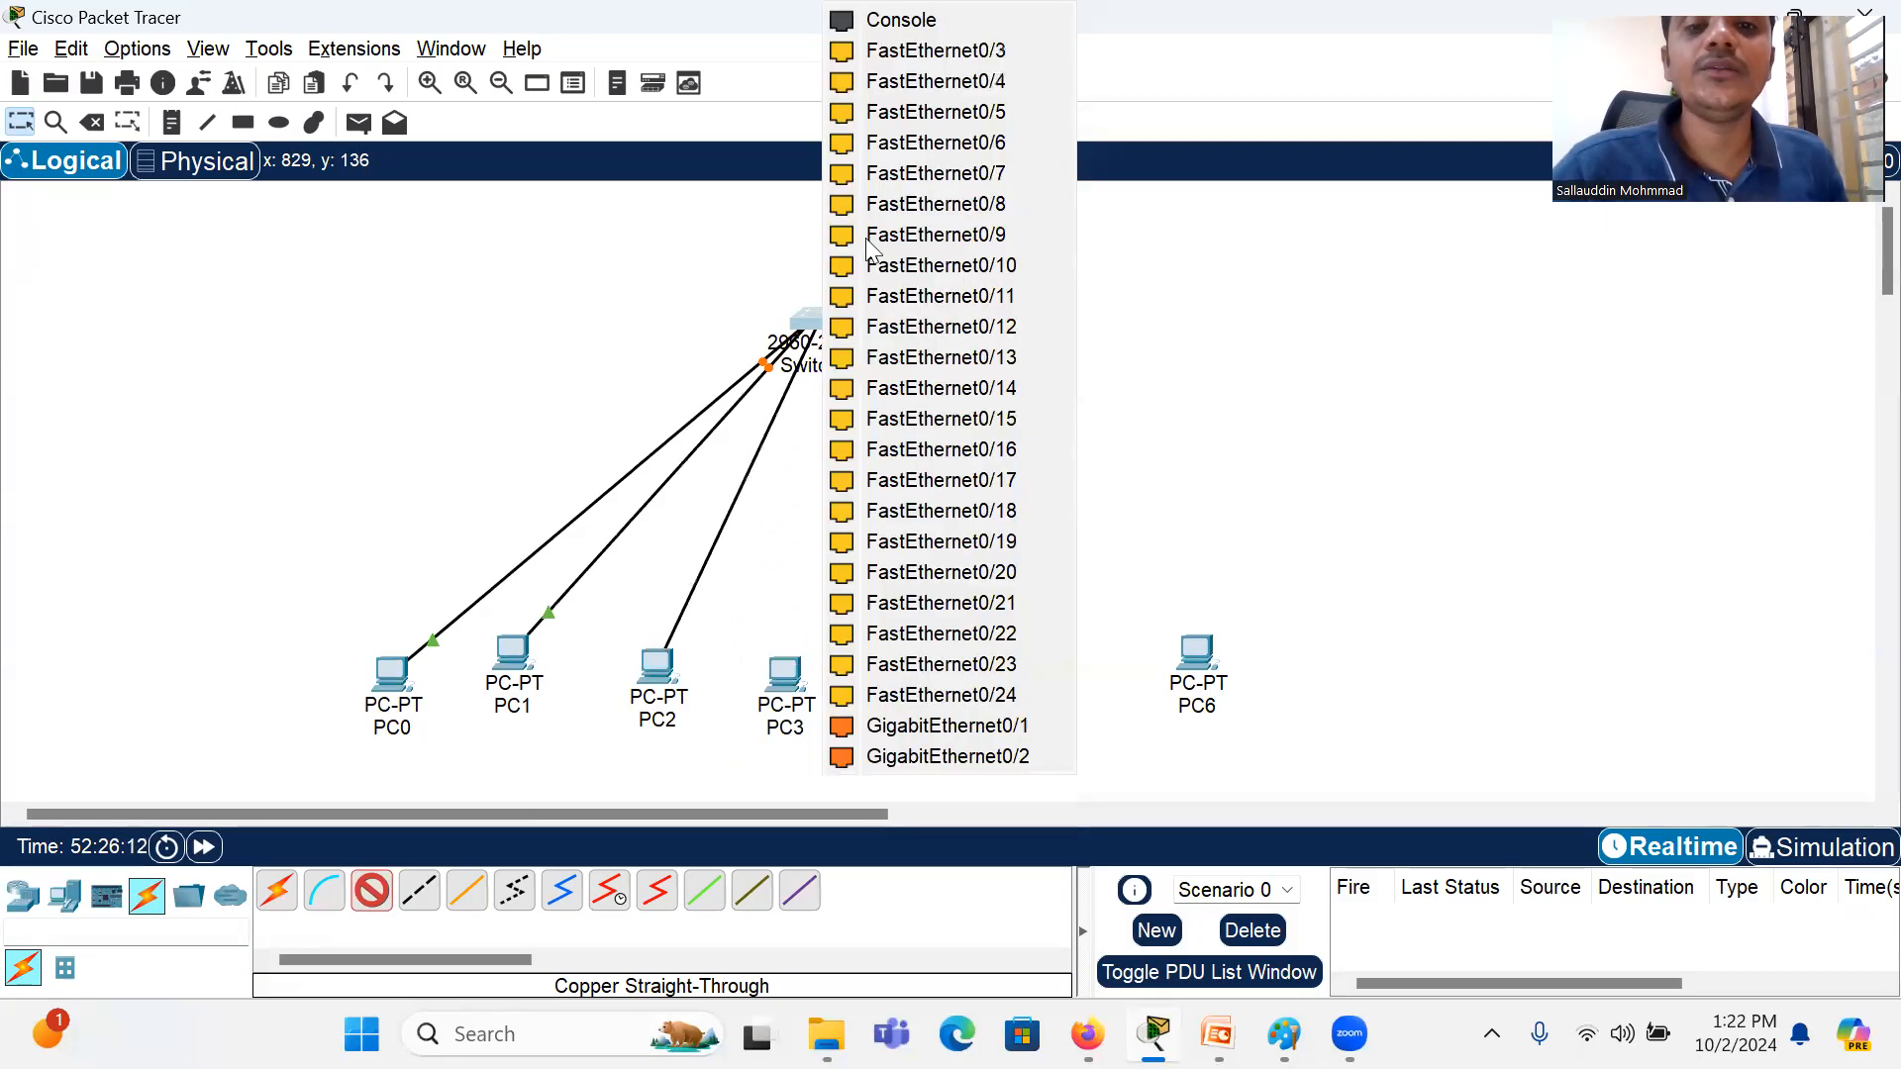
click(950, 54)
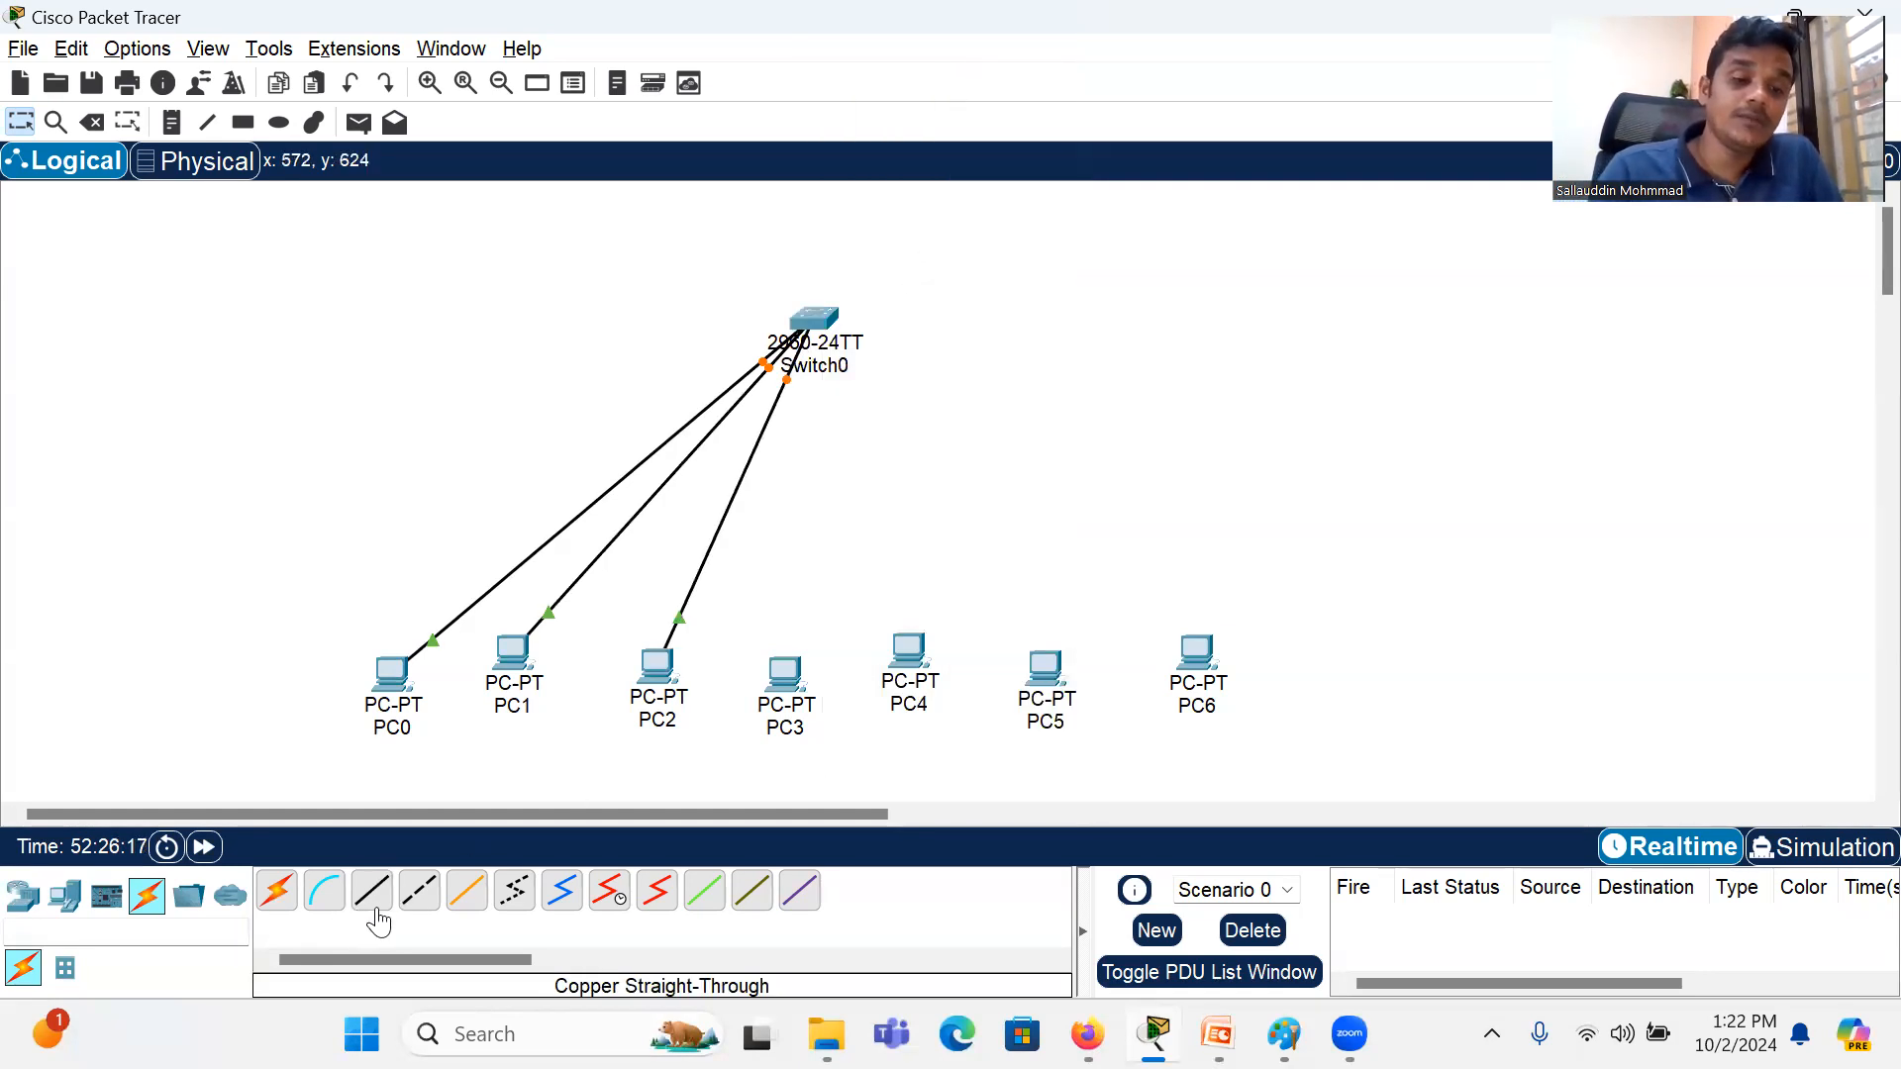
Step: Connect PC3's FastEthernet0 port to FastEthernet0/4 on the switch with a Copper Straight-Through cable
click(372, 906)
click(775, 706)
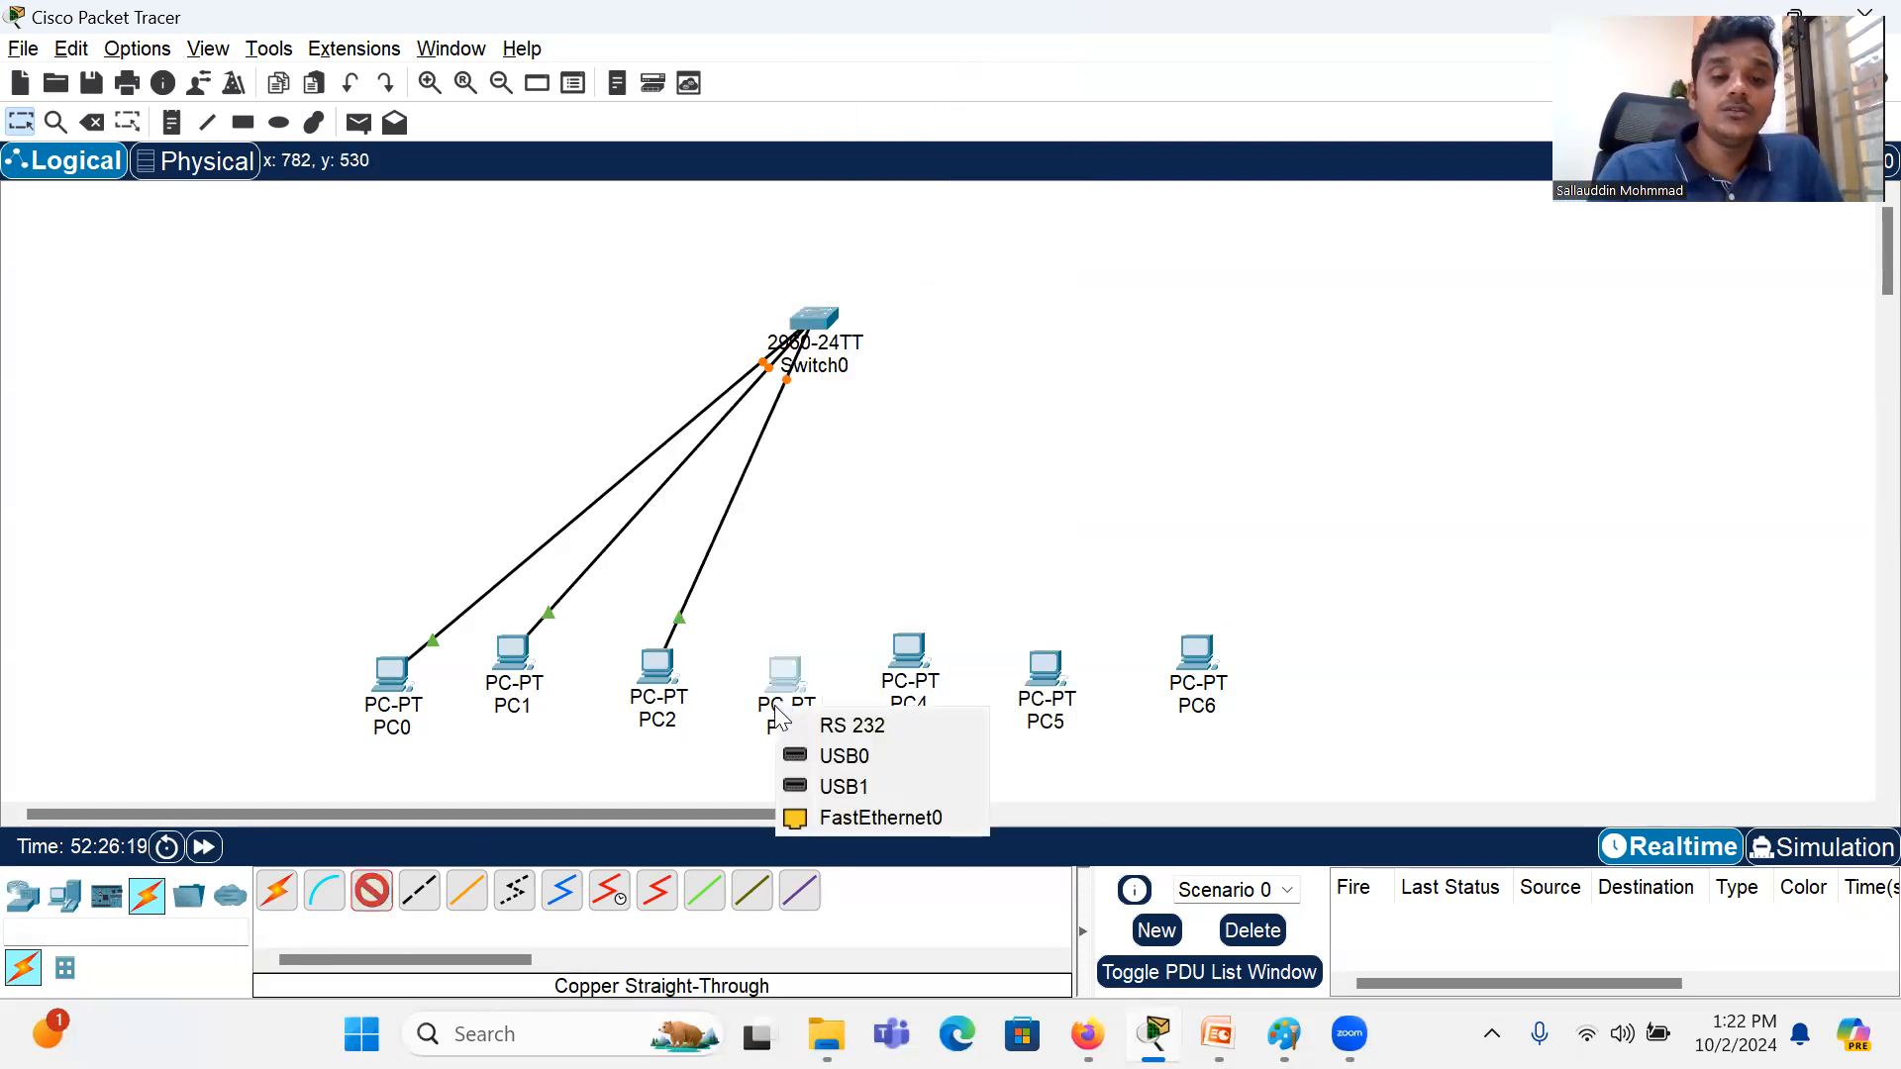
click(827, 823)
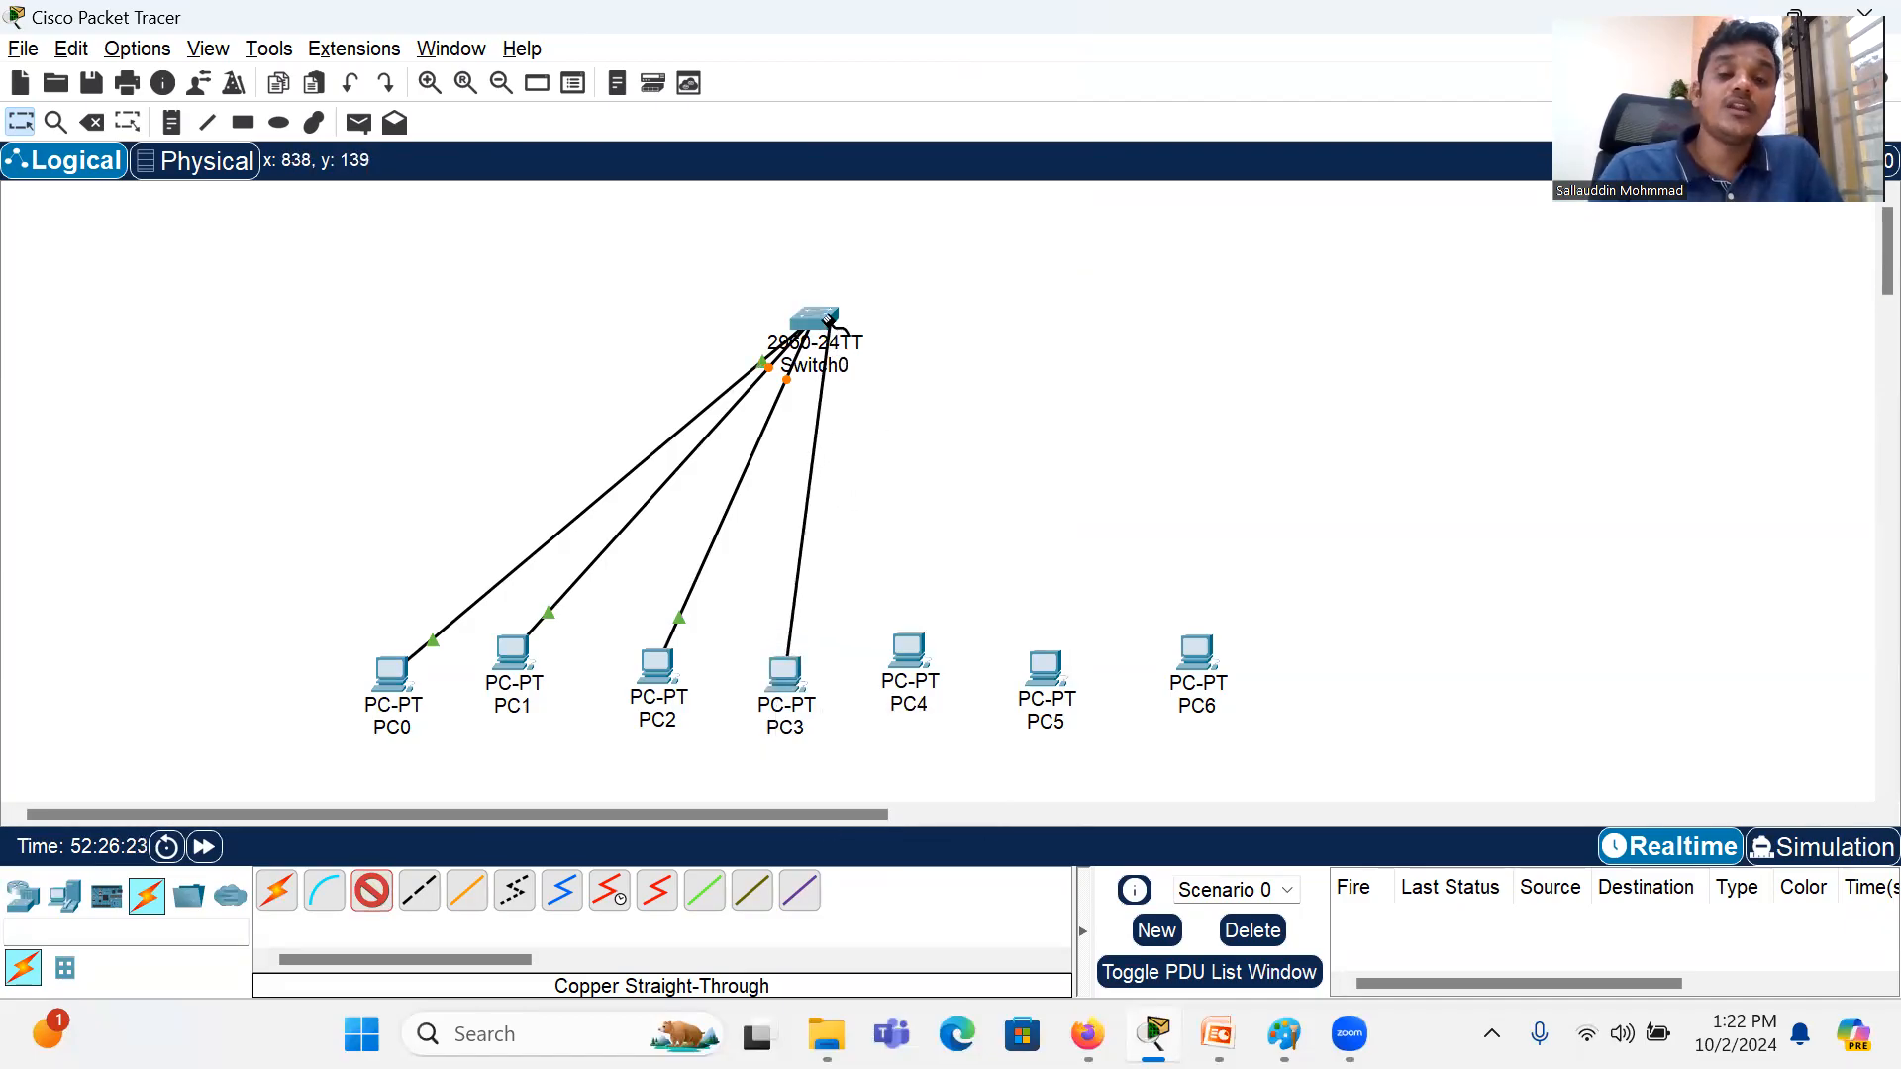
click(823, 317)
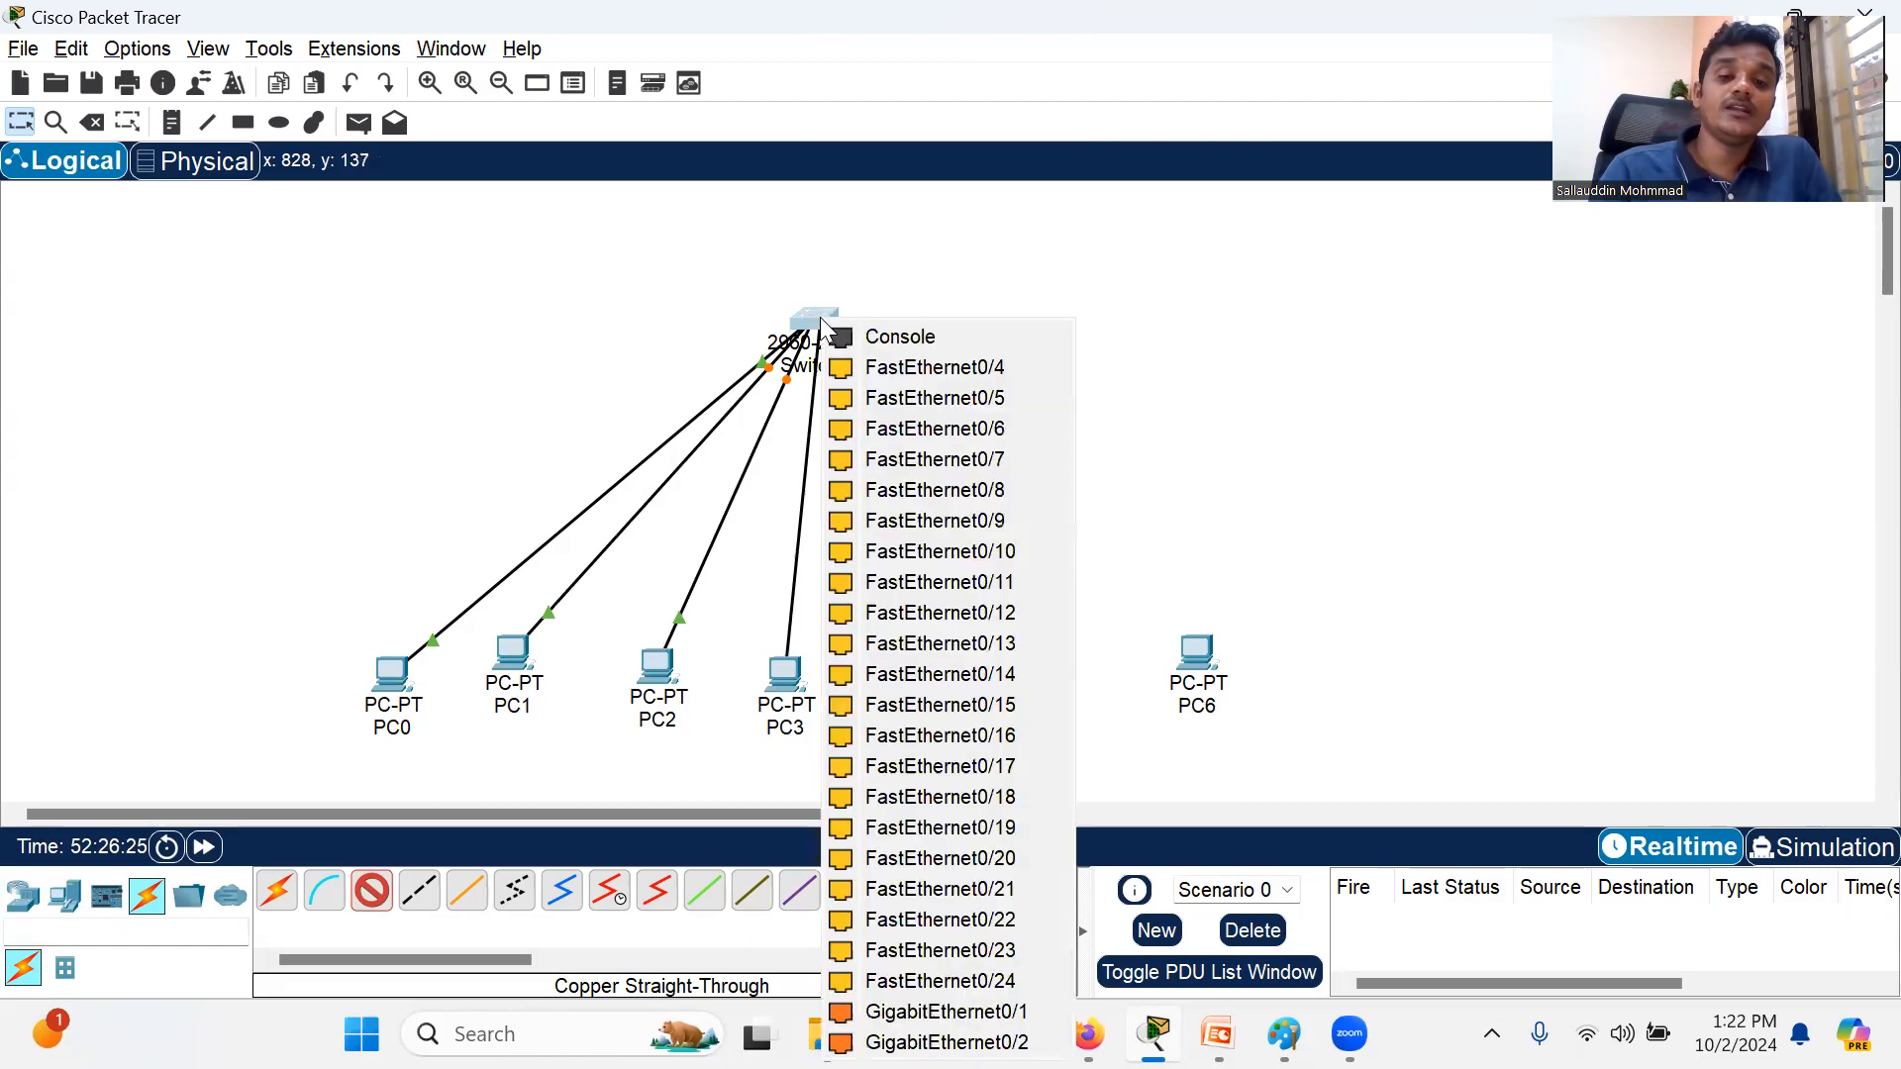
click(889, 370)
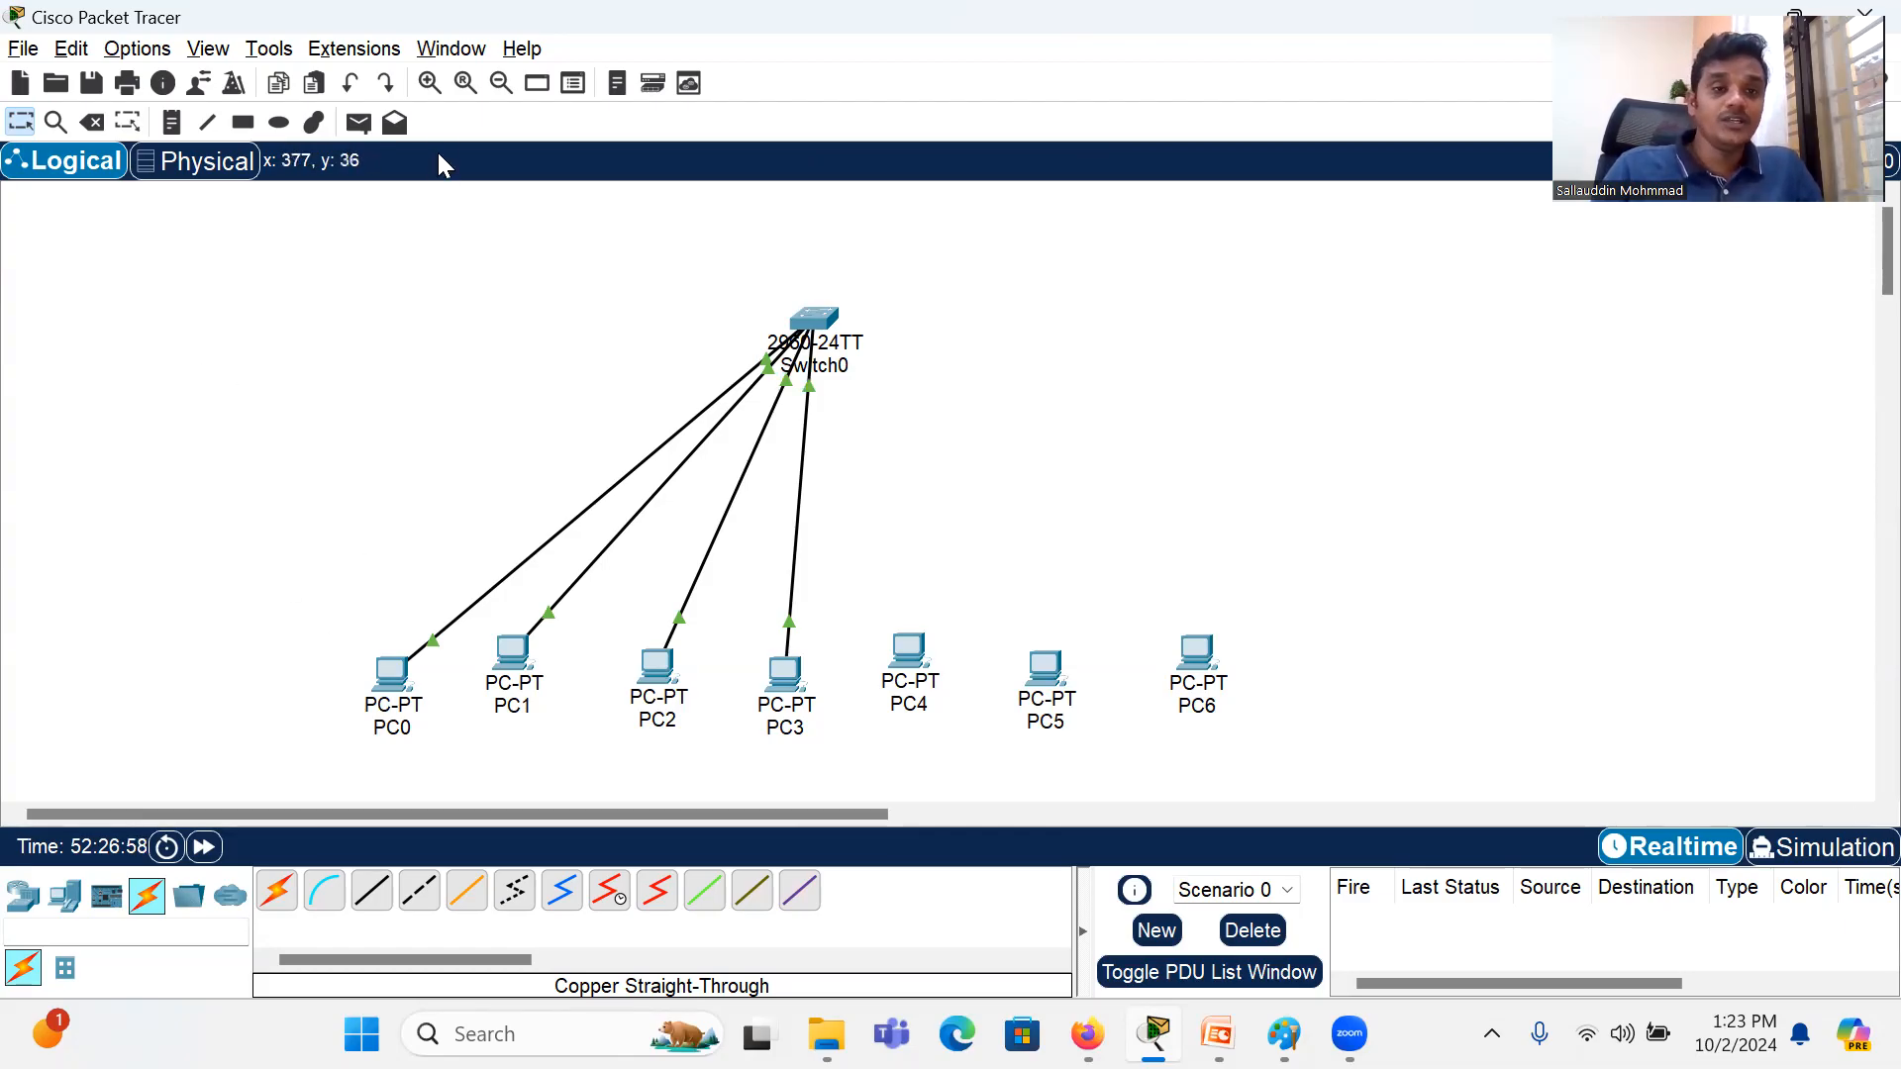
Step: Try to send a simple PDU from PC0 to PC2, to PC3 and to PC1
click(360, 125)
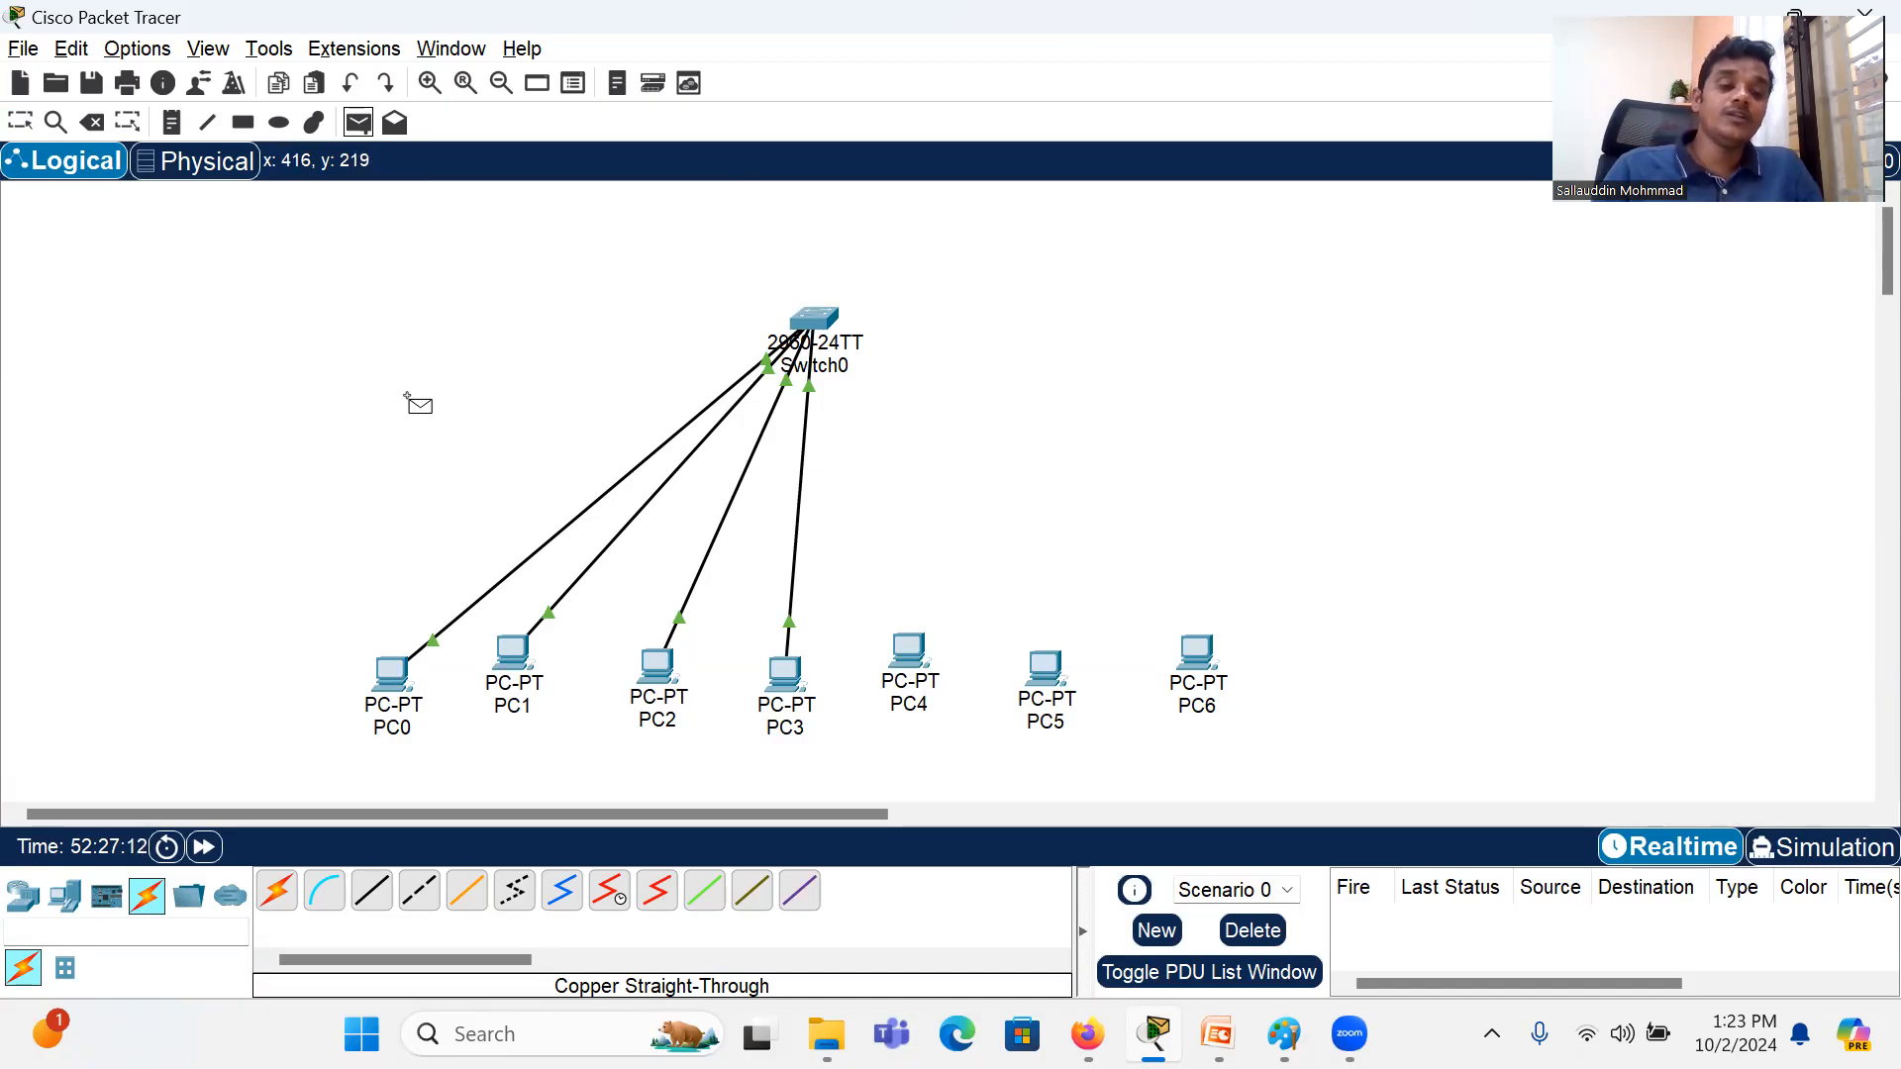
click(385, 672)
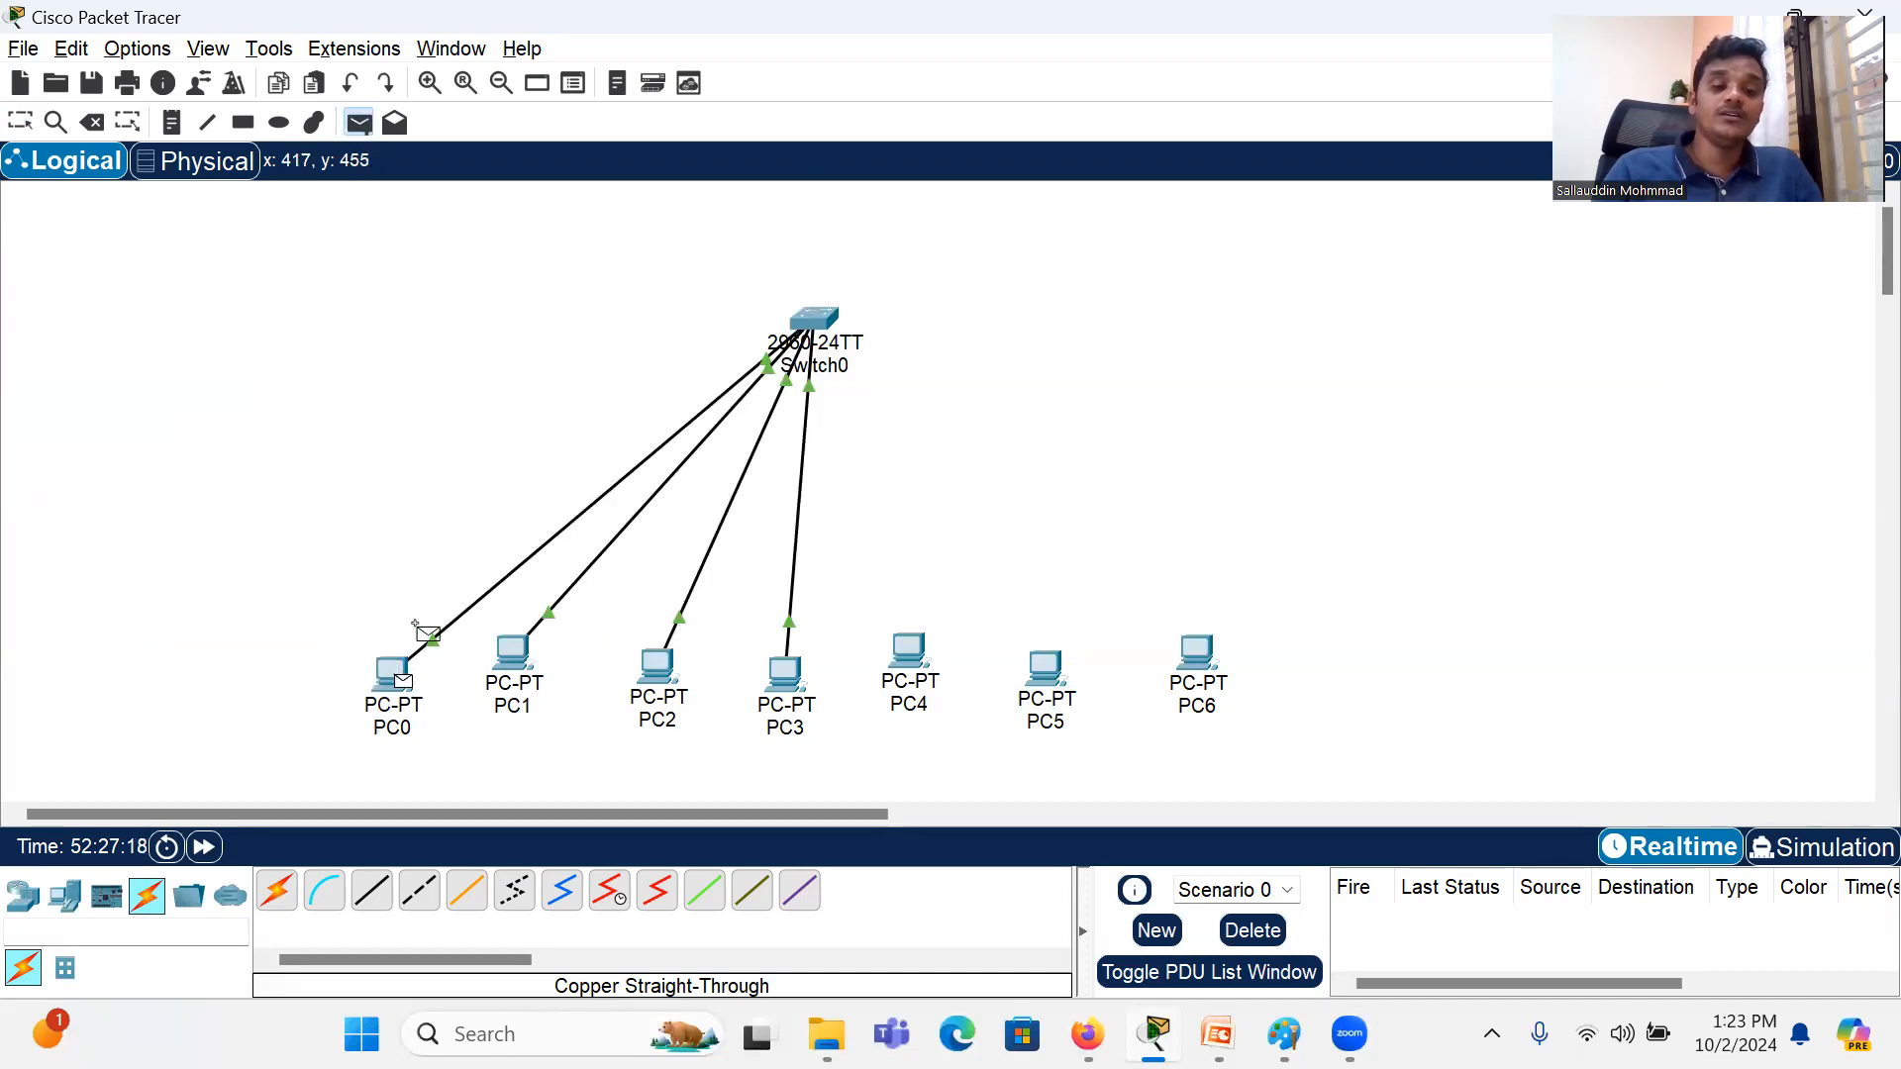
click(651, 668)
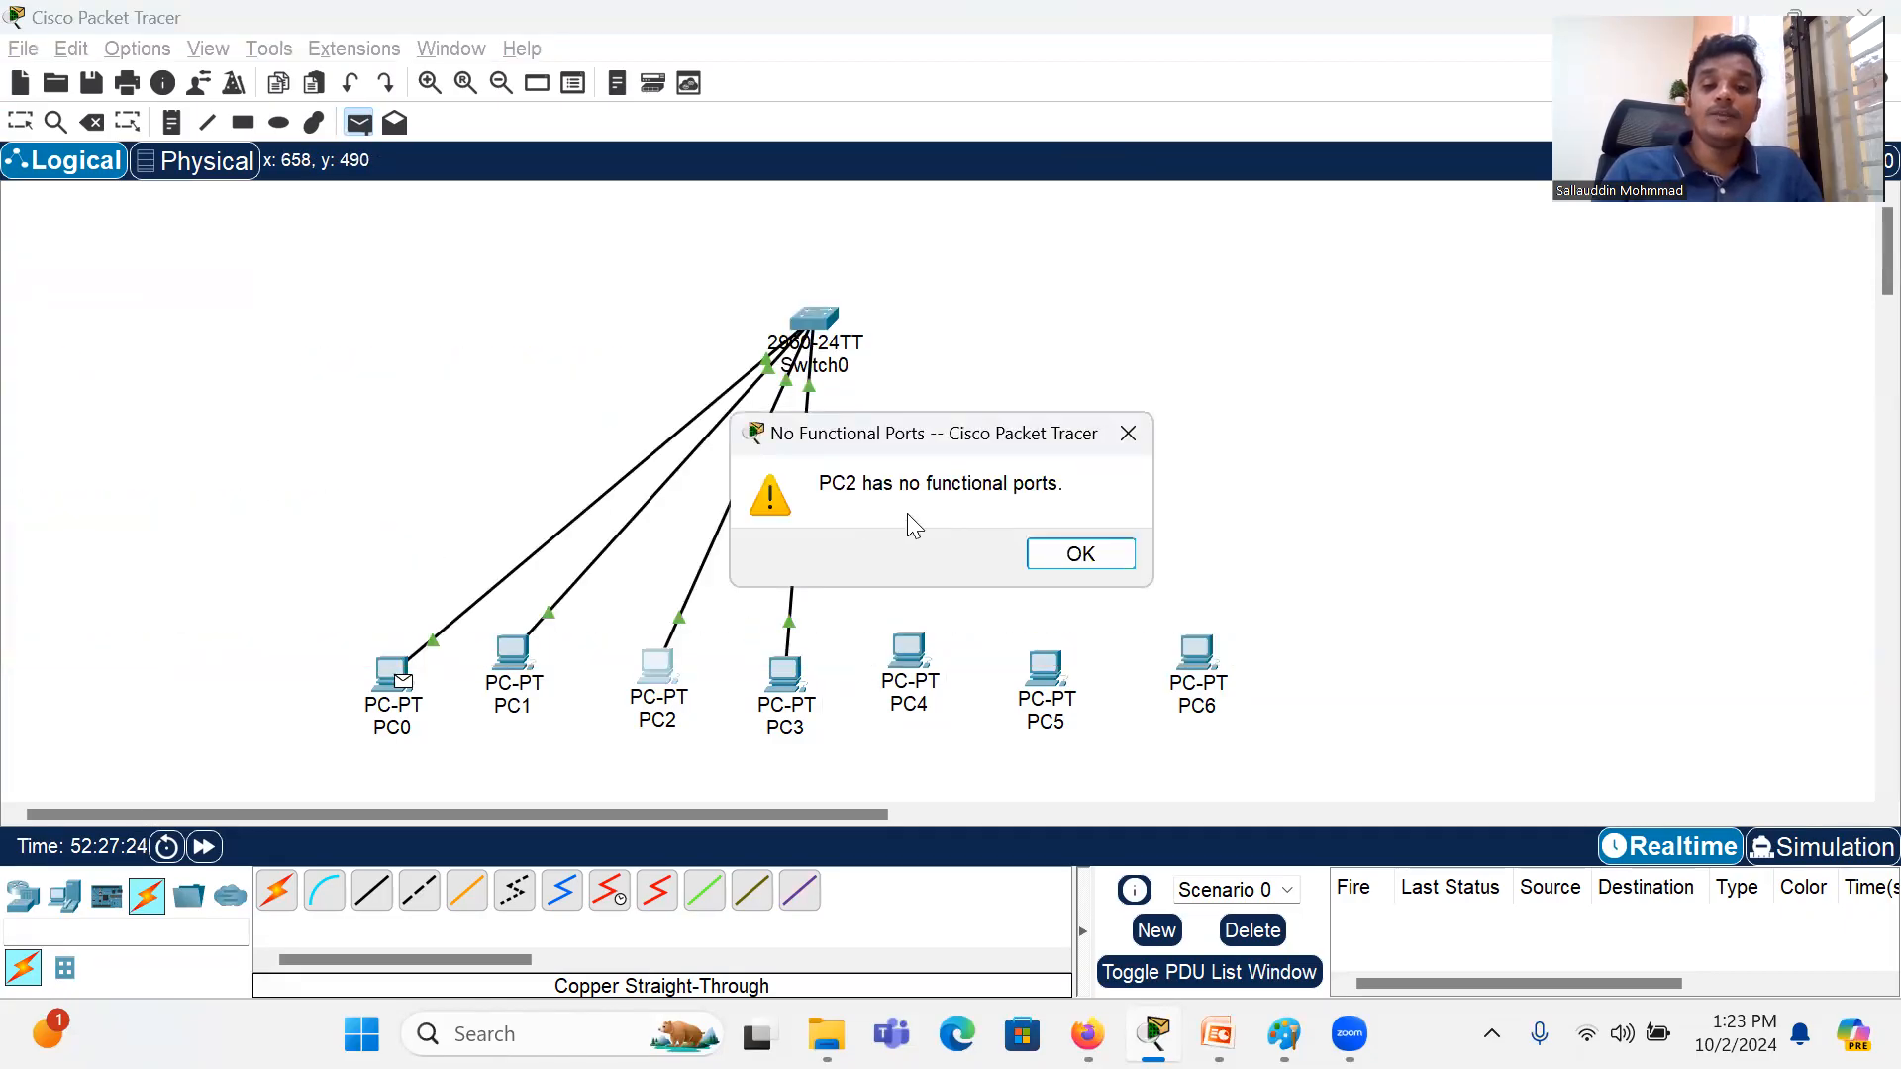
click(1067, 554)
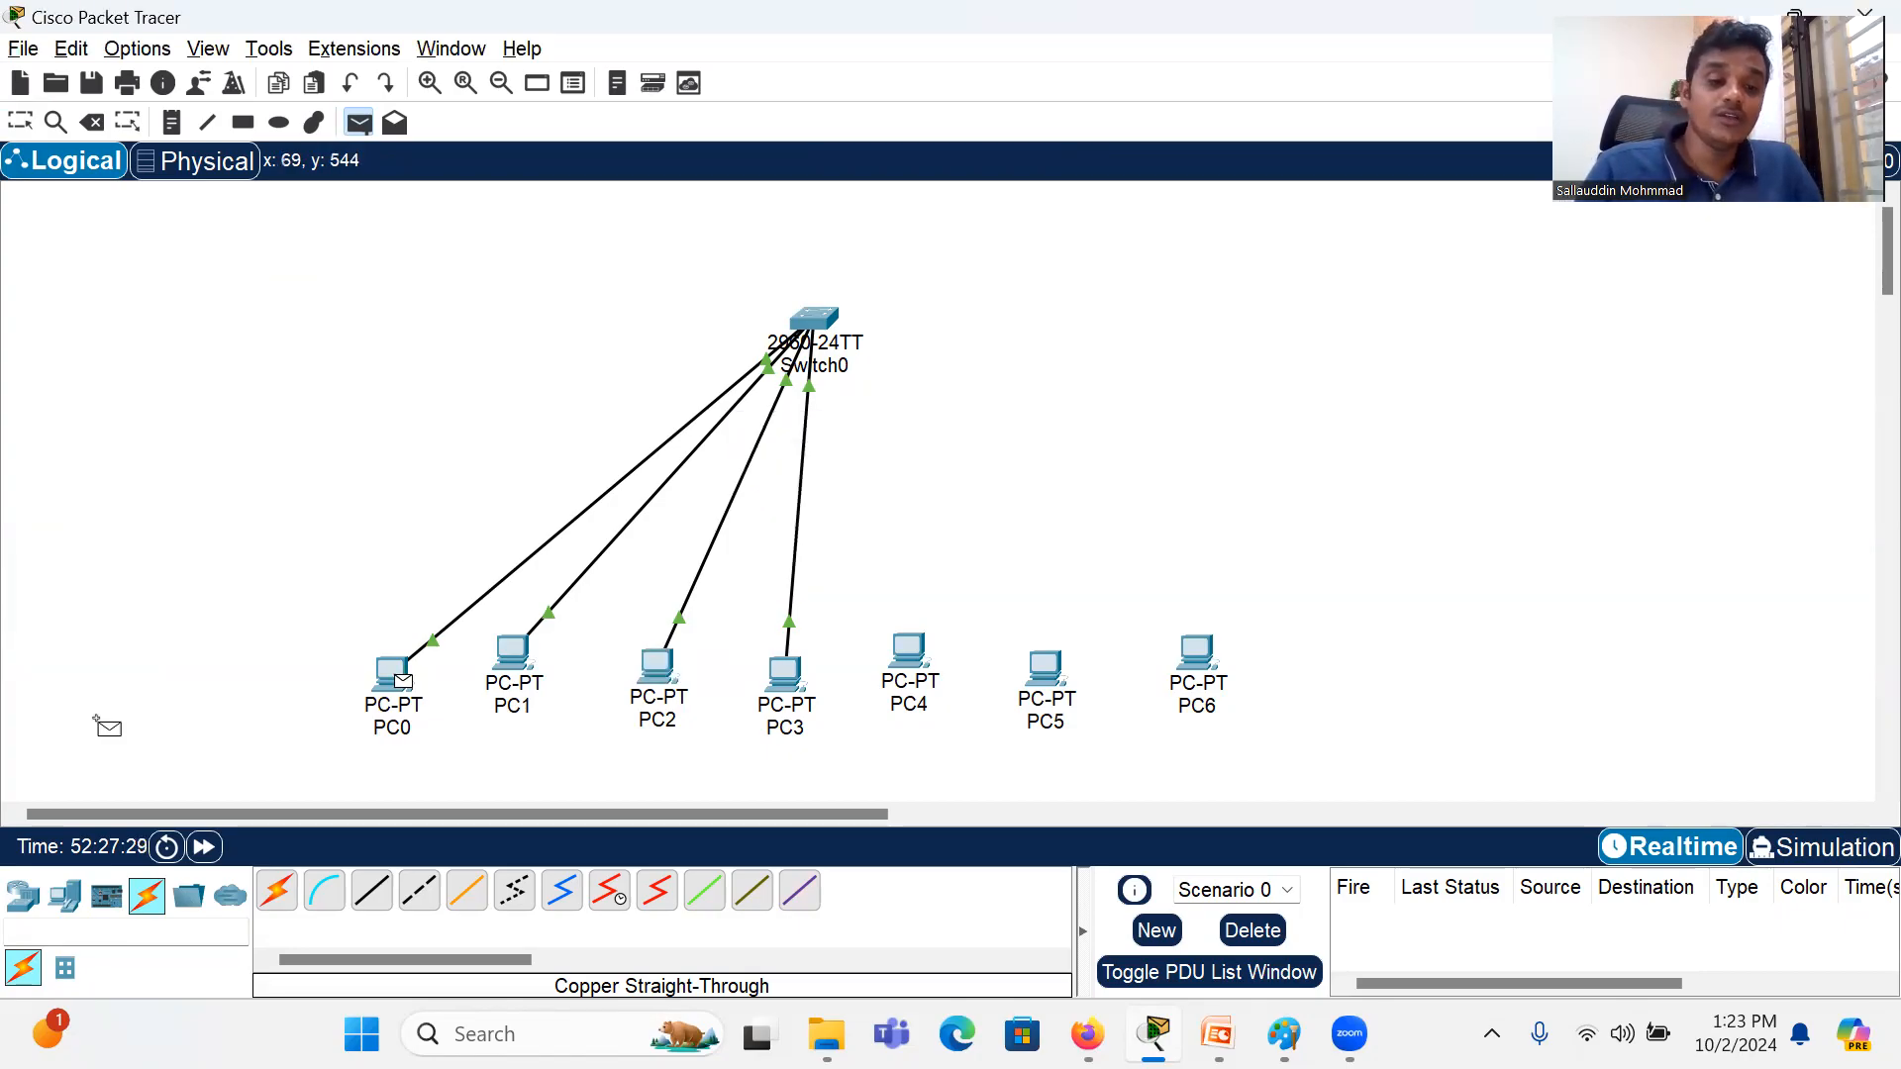
click(782, 673)
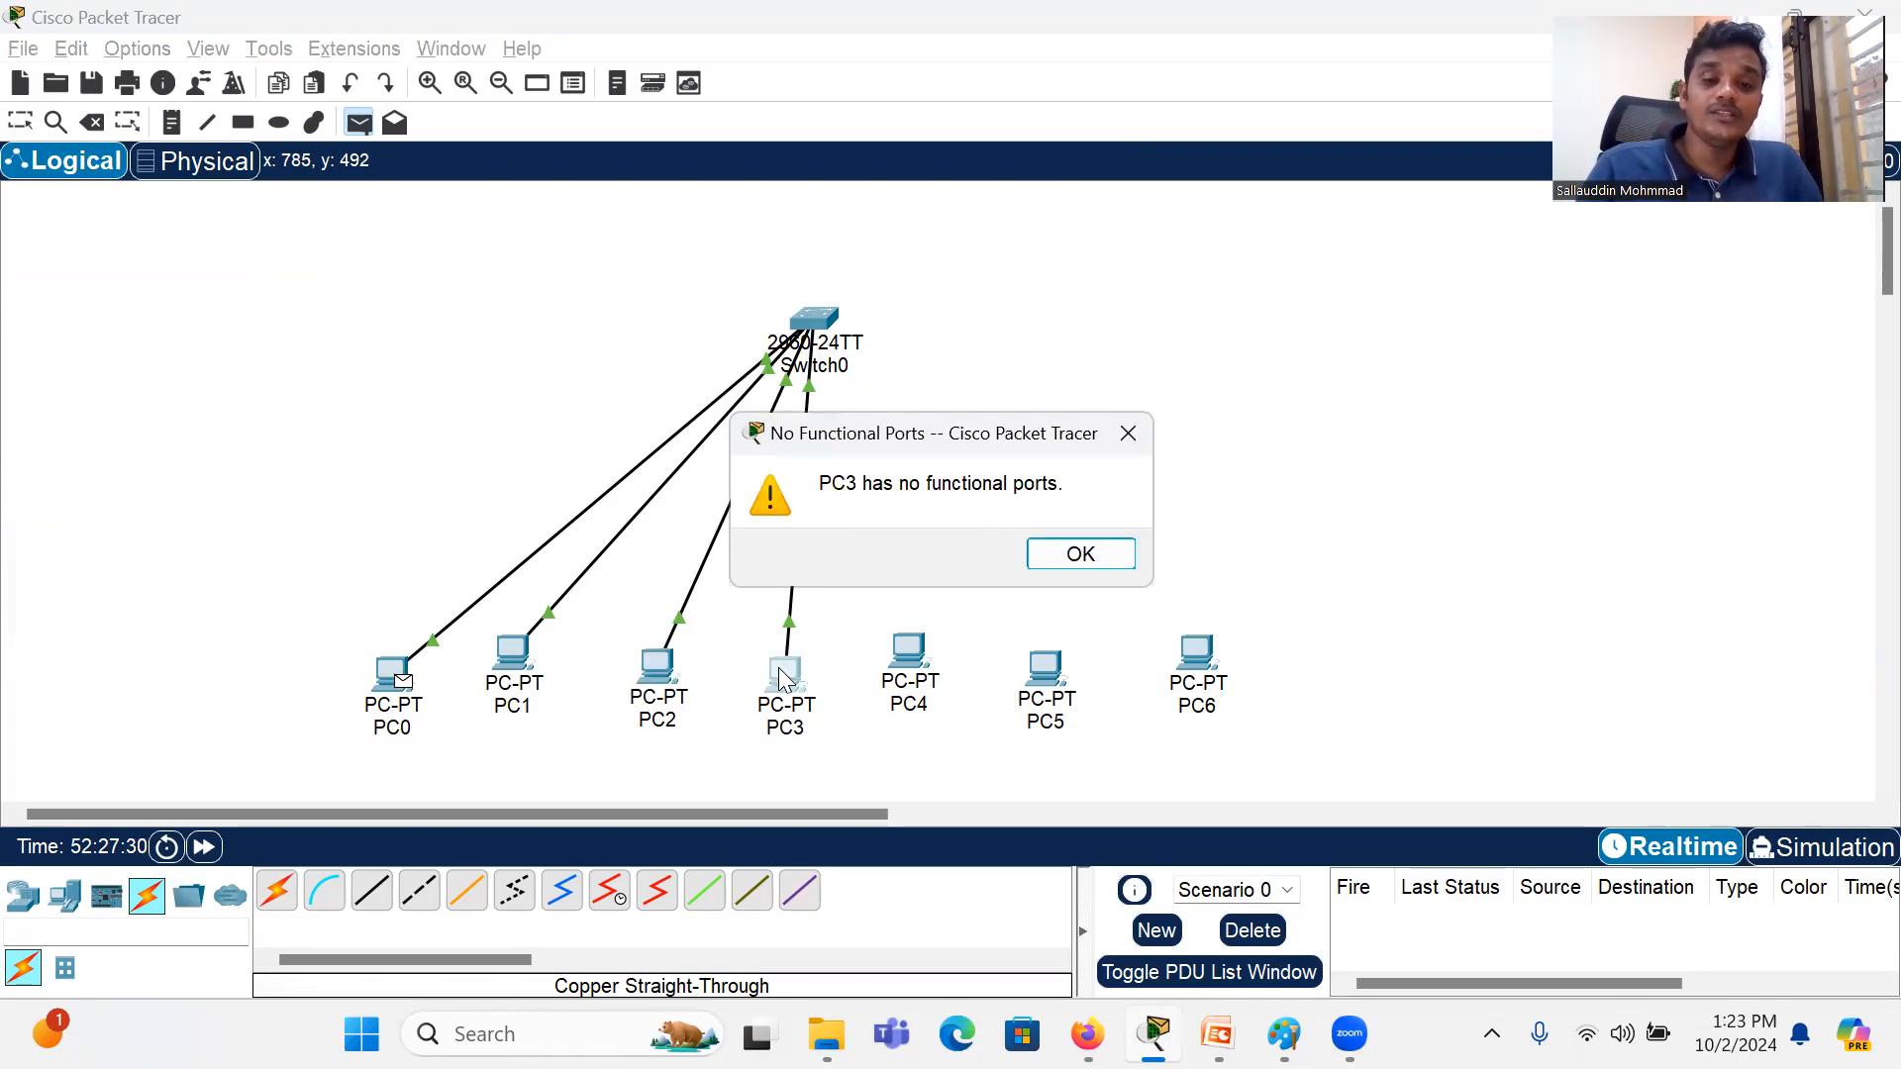
click(1105, 558)
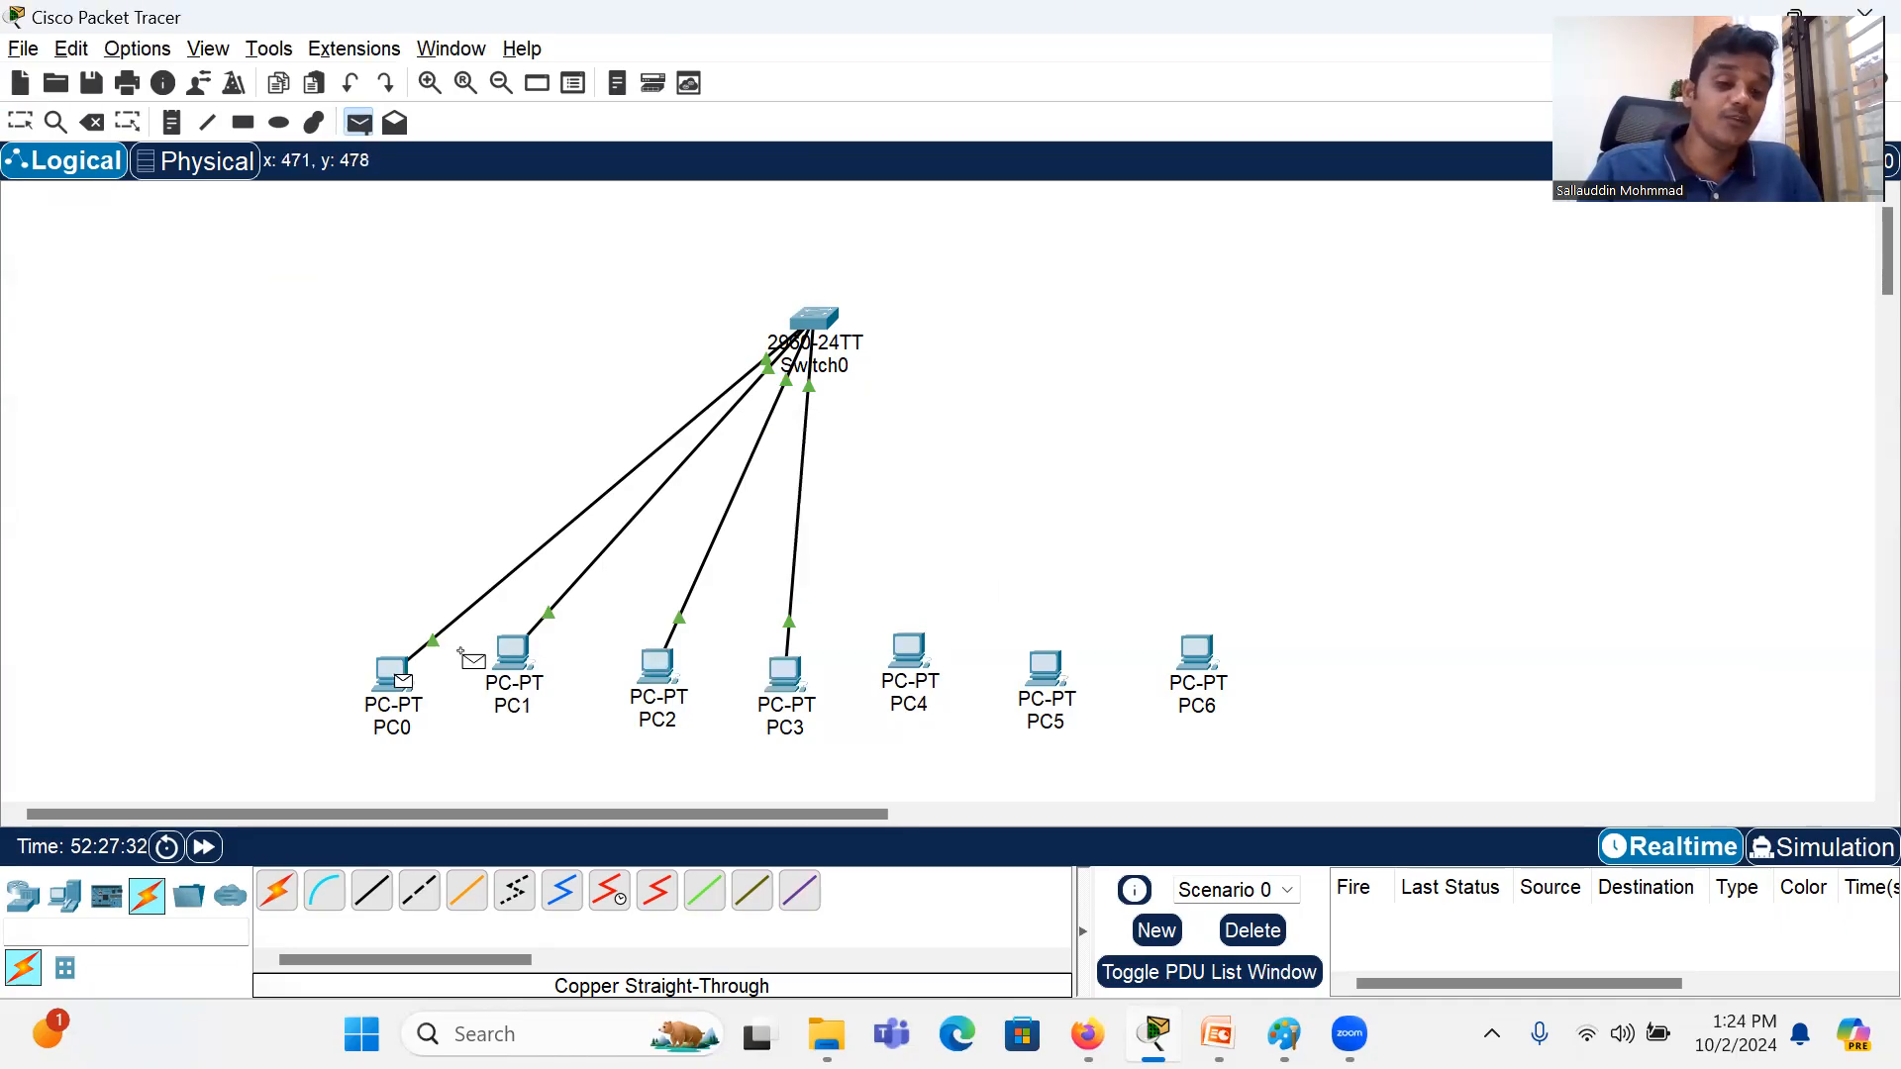
click(512, 652)
click(1089, 556)
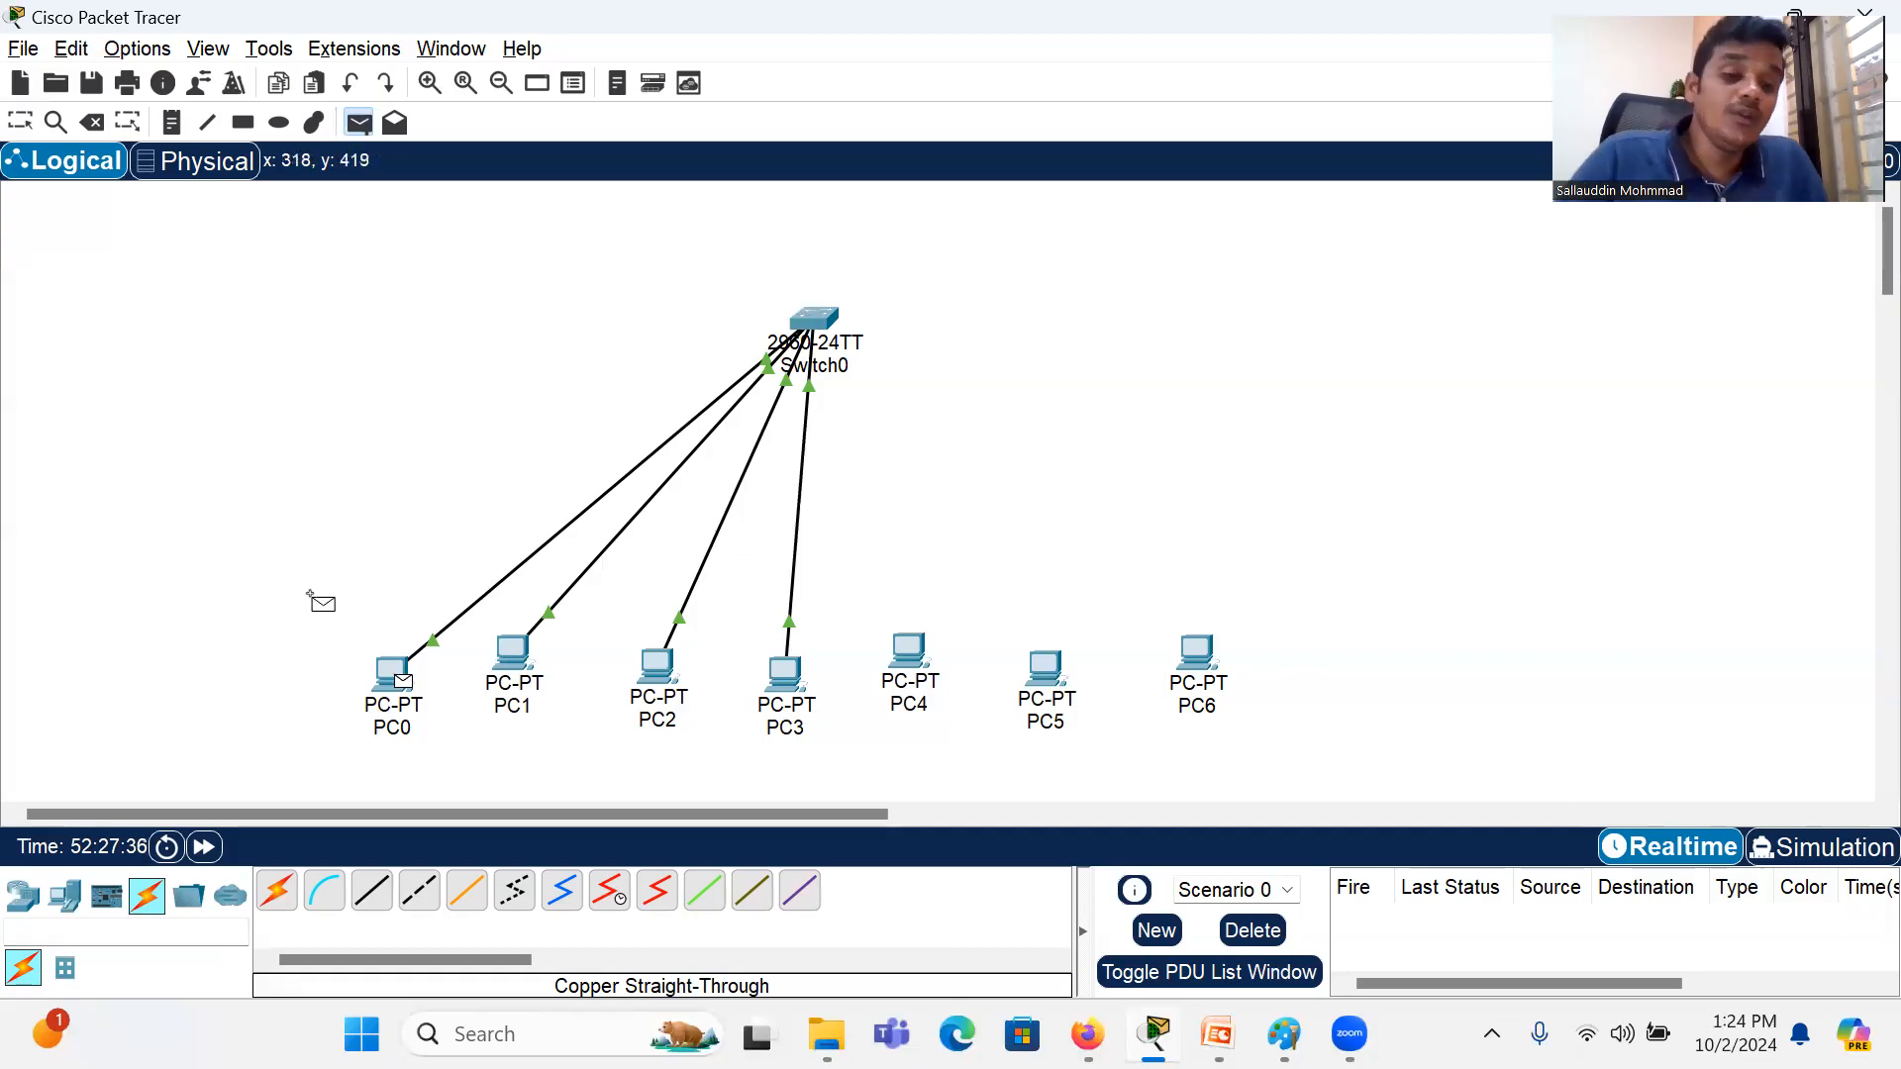
key(Escape)
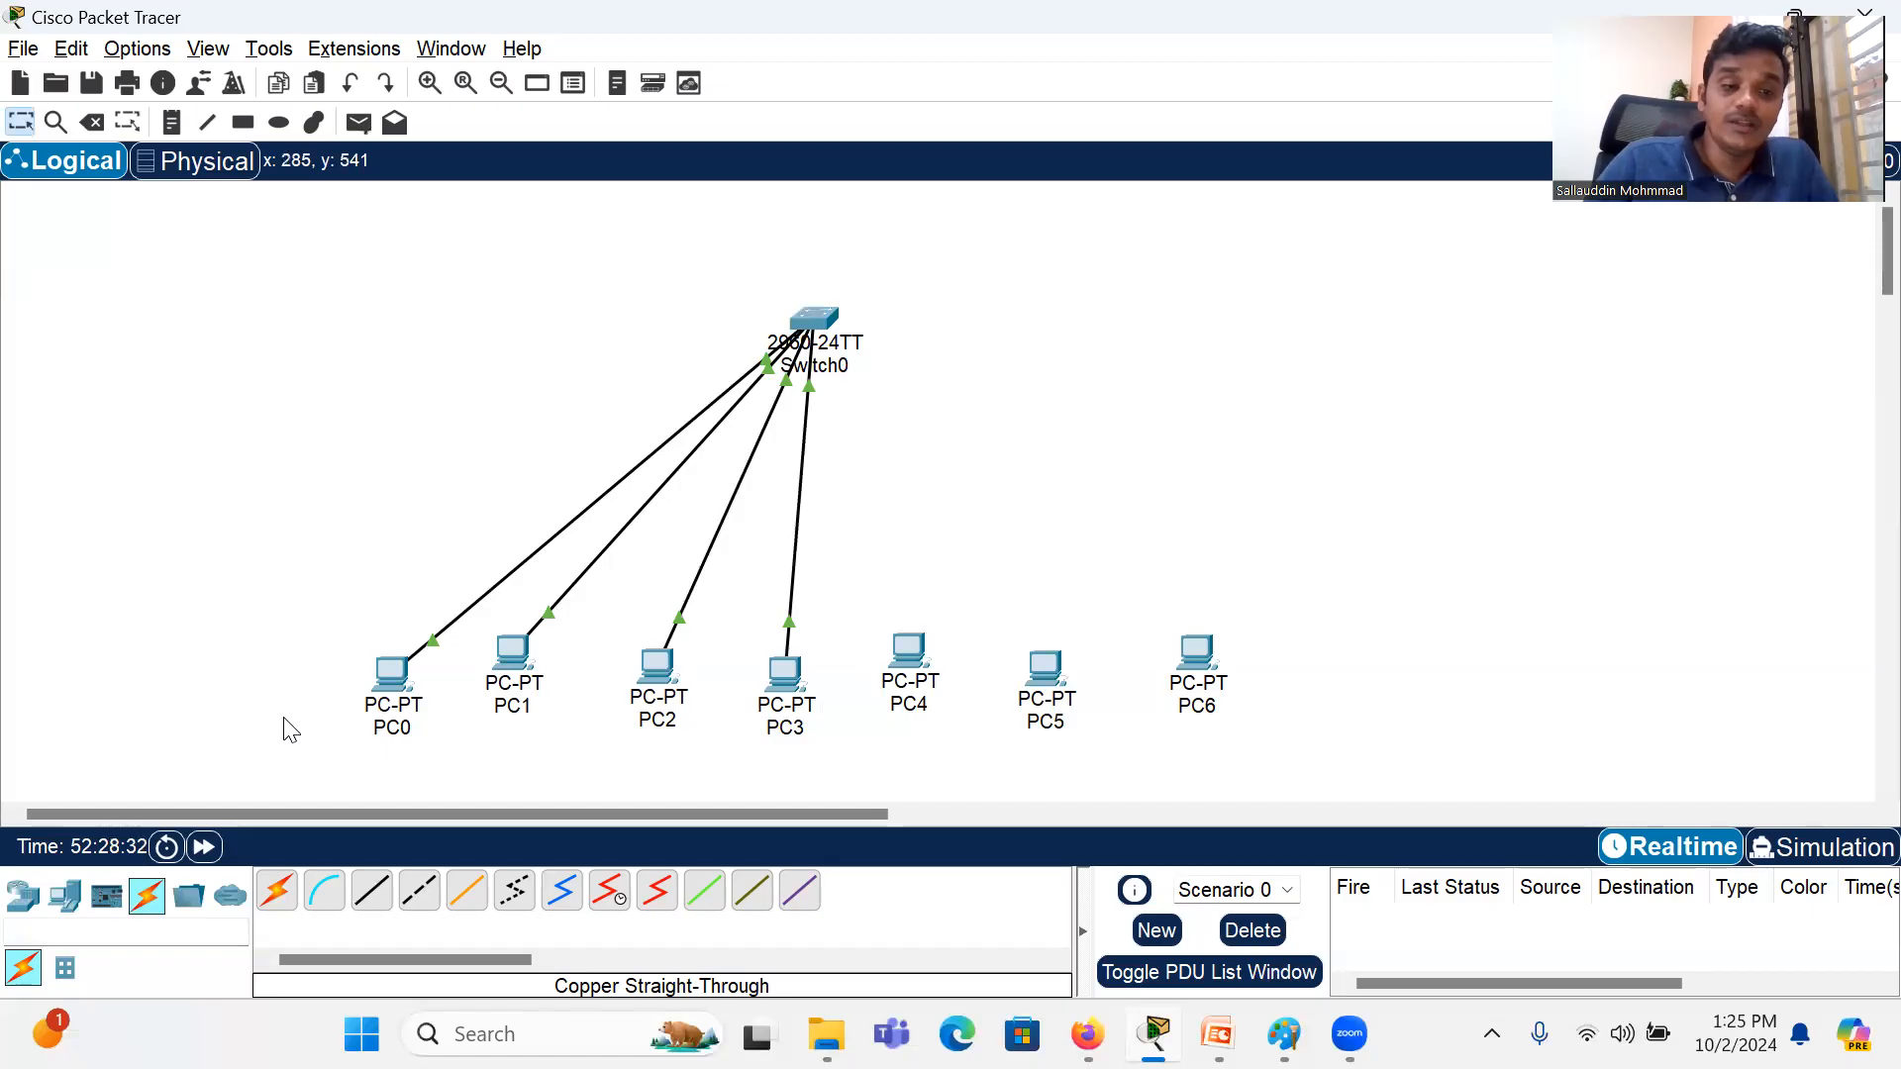
Step: Open PC0's device window to view its physical hardware and available modules, and close it again
mouse_move(400, 678)
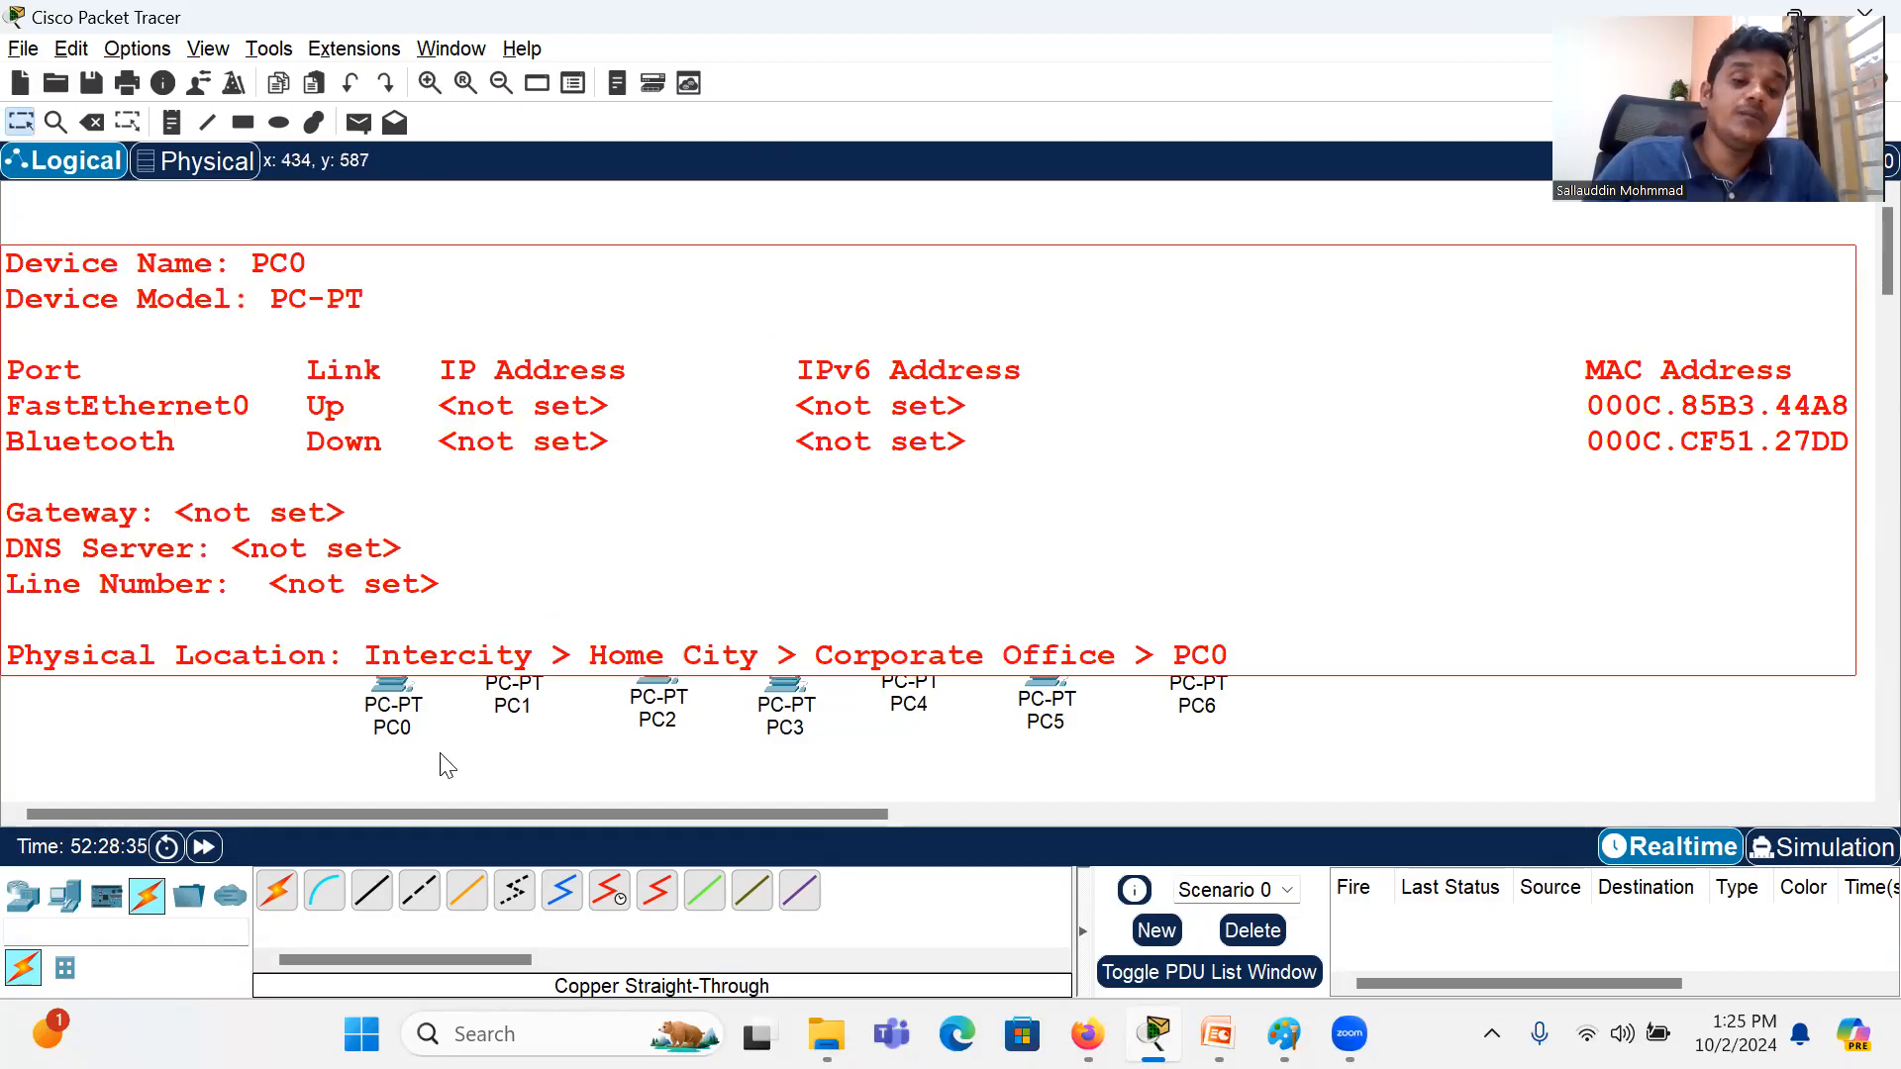
click(399, 696)
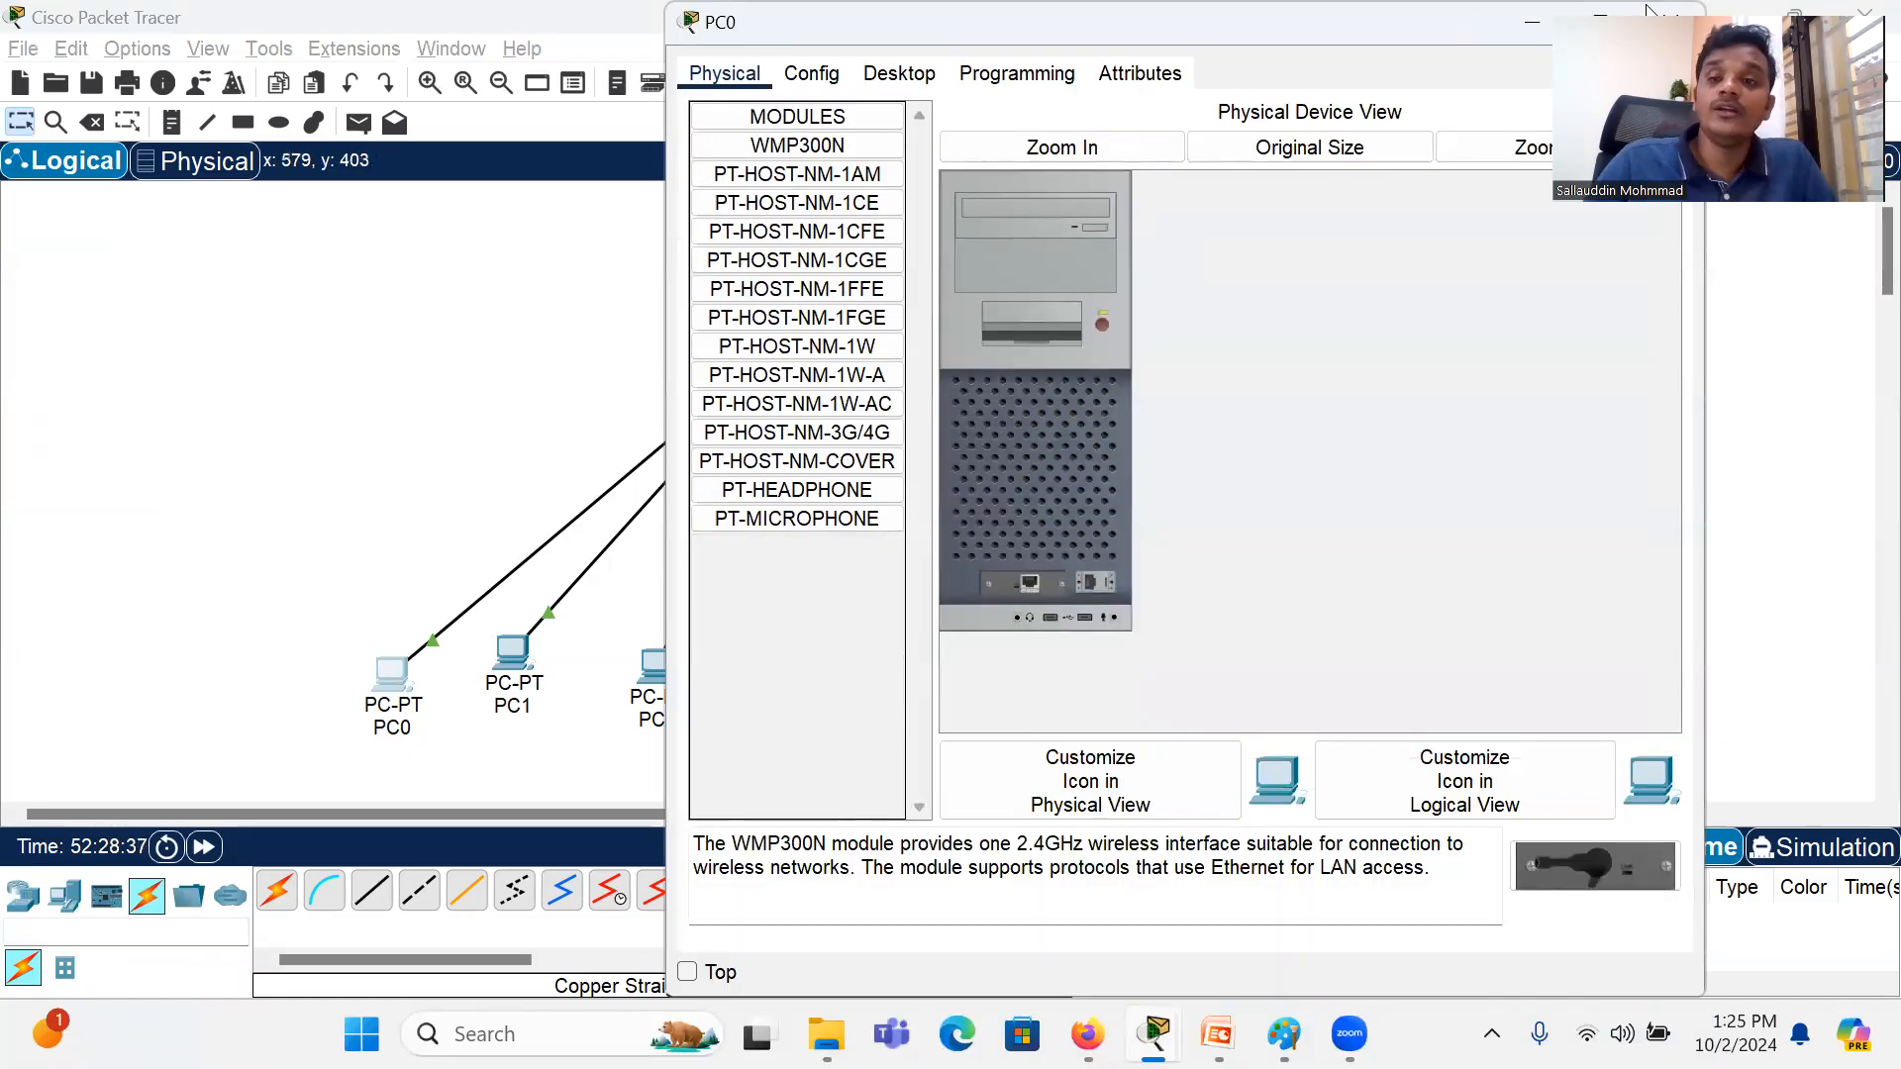
drag(1303, 26, 790, 144)
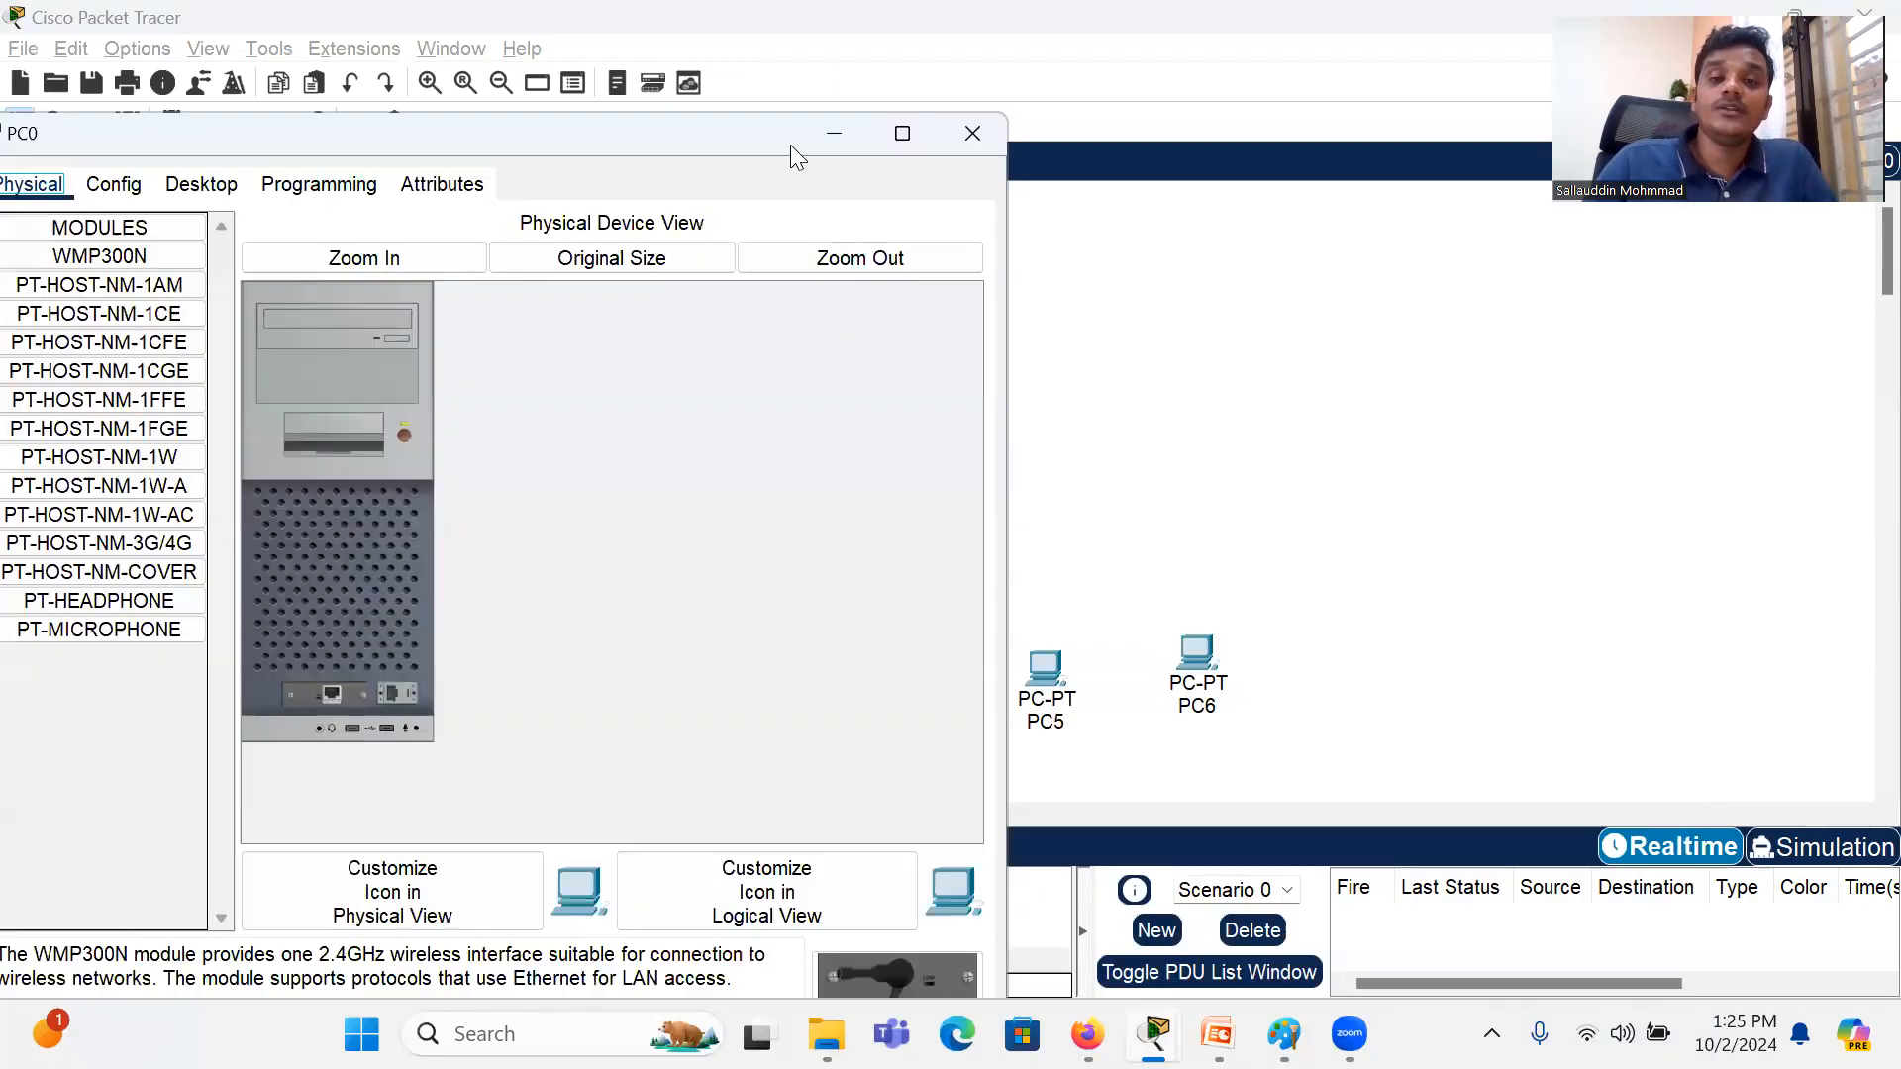
click(980, 129)
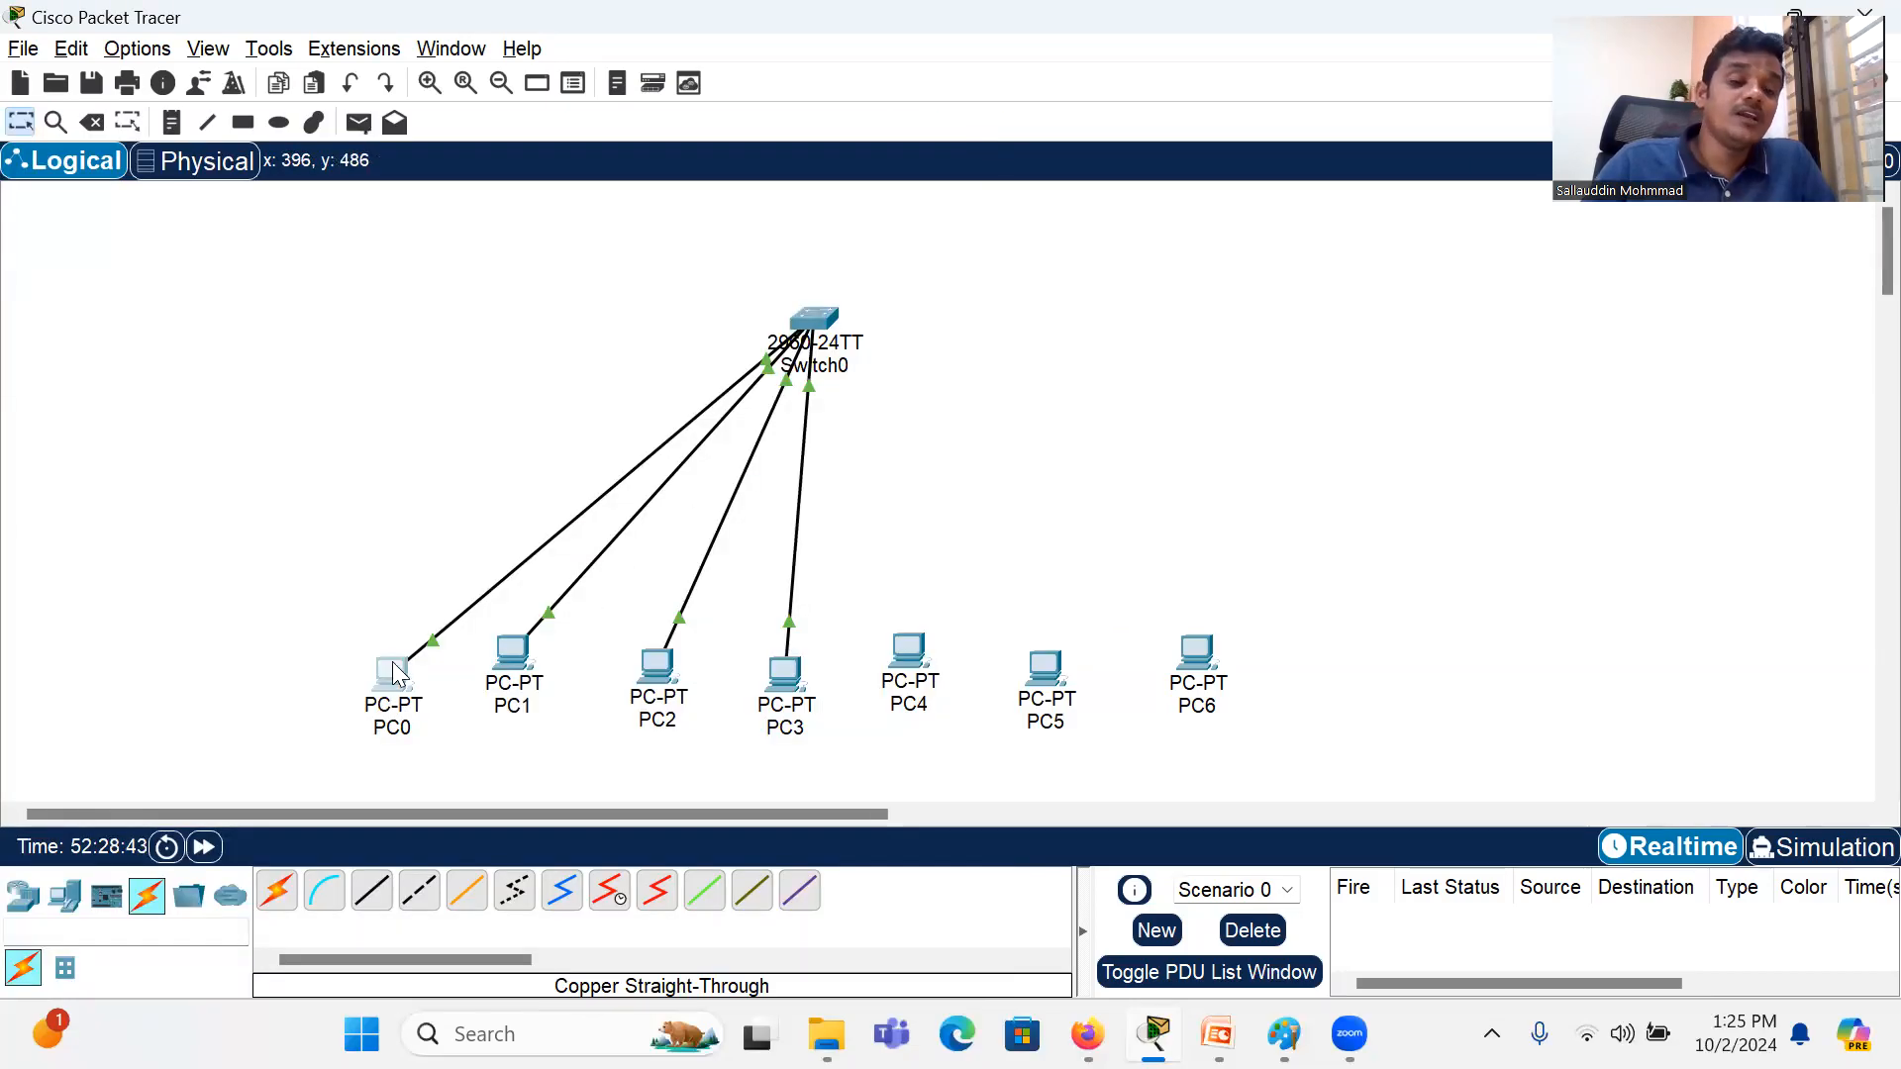
Step: Open PC0's device window, review its hardware, global settings and desktop applications, and open its IP Configuration
mouse_move(392, 661)
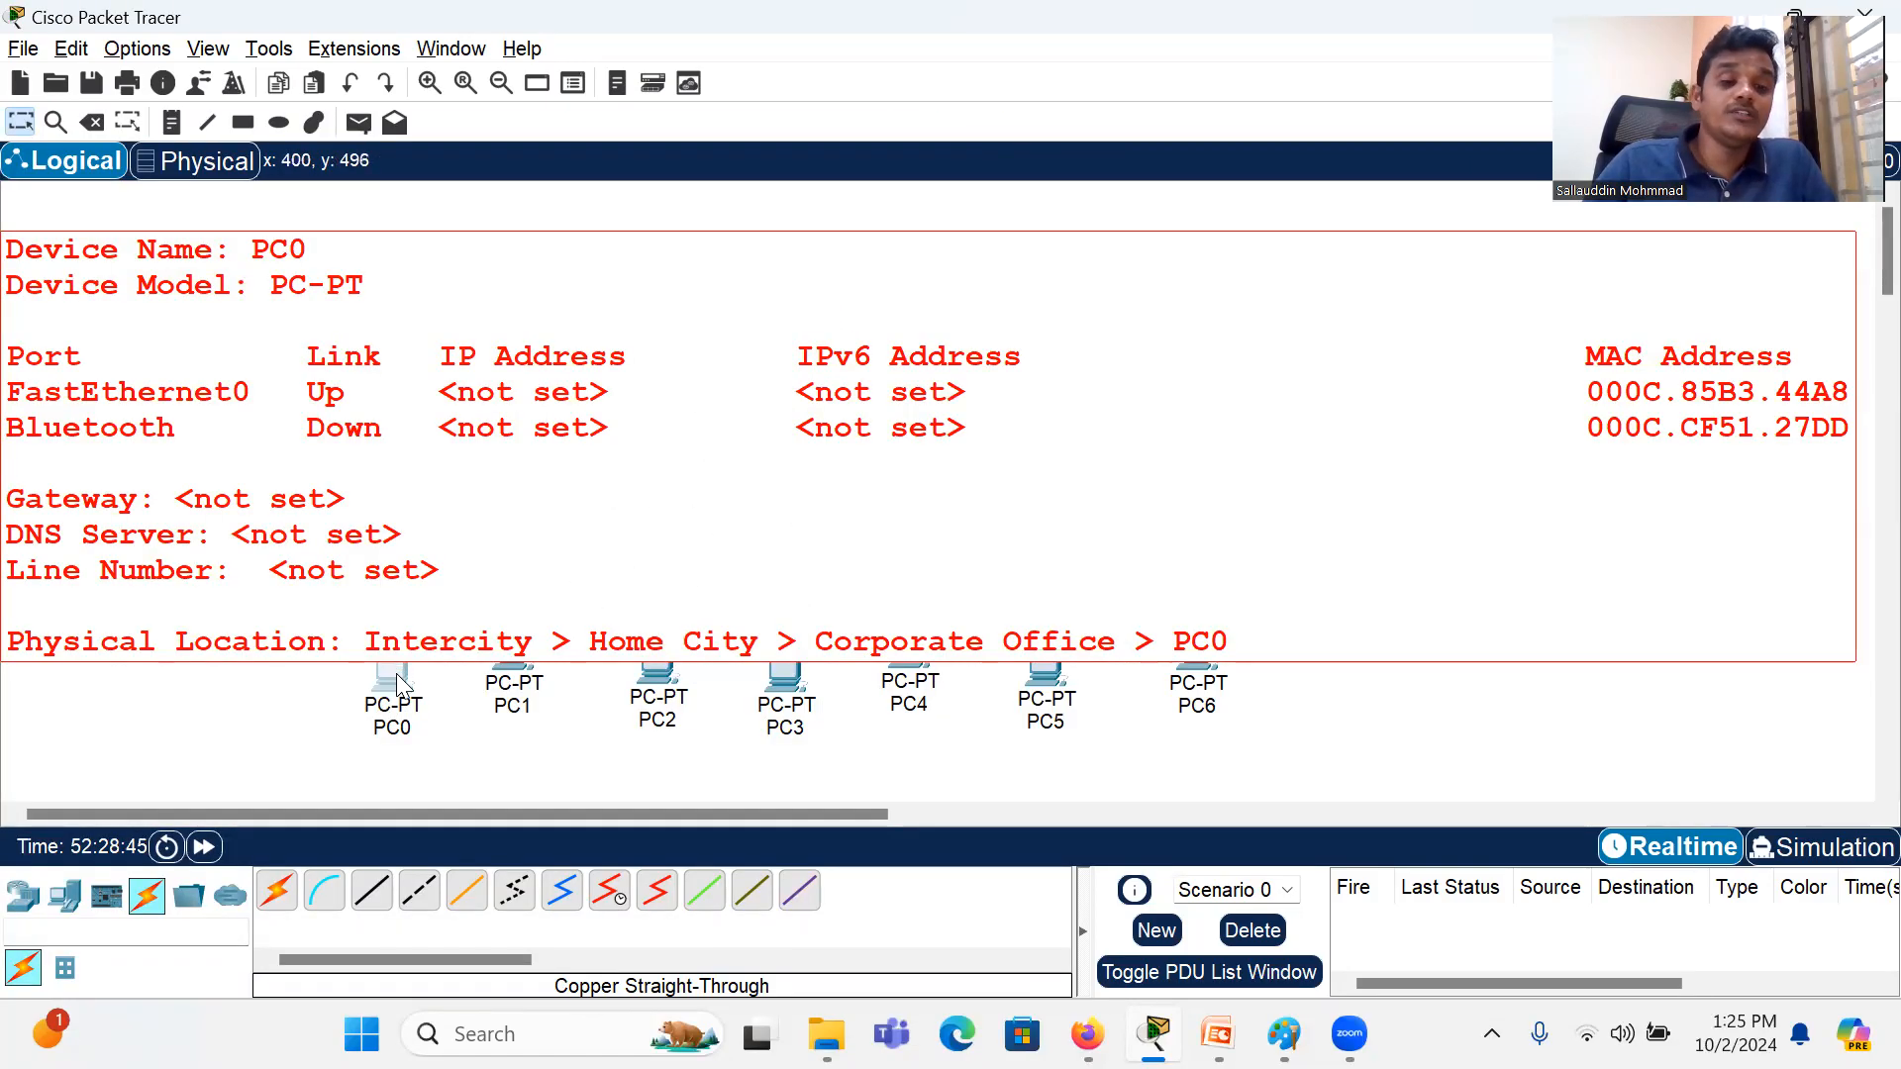
click(396, 673)
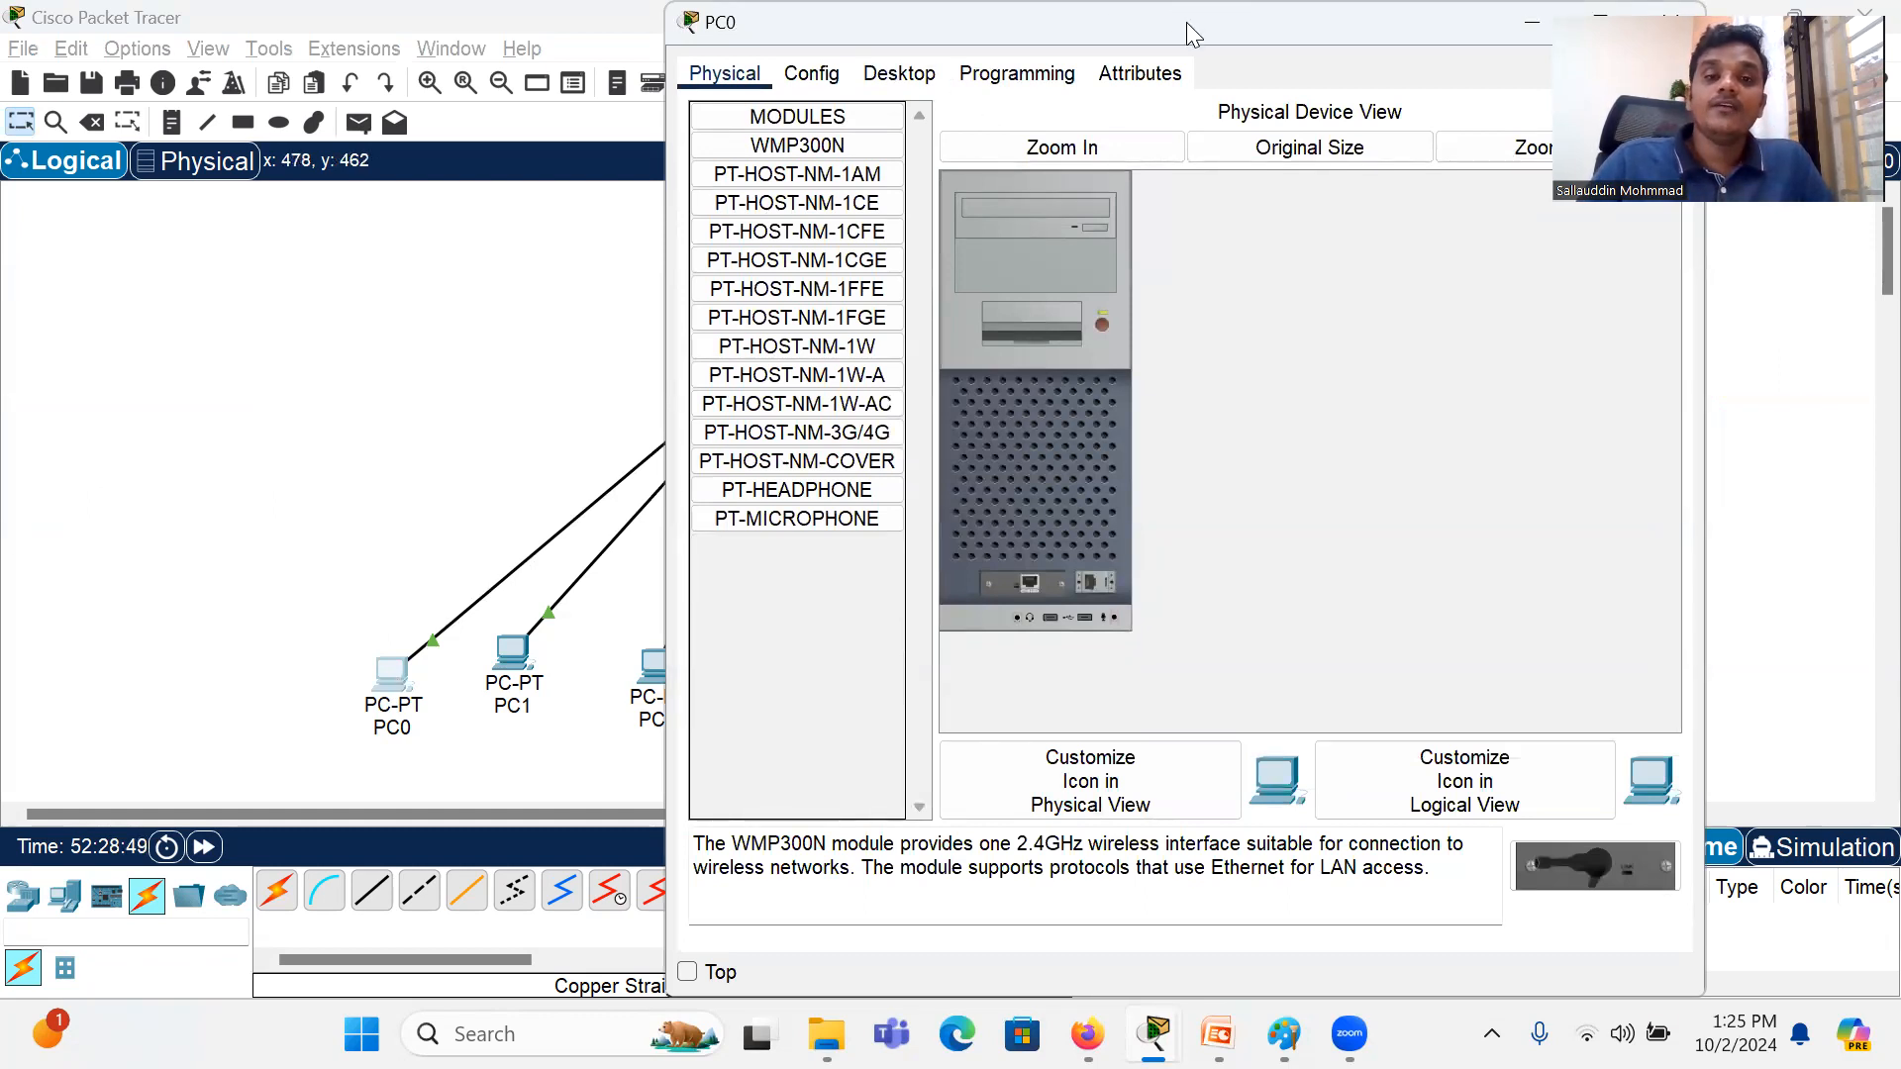
drag(1159, 22, 774, 40)
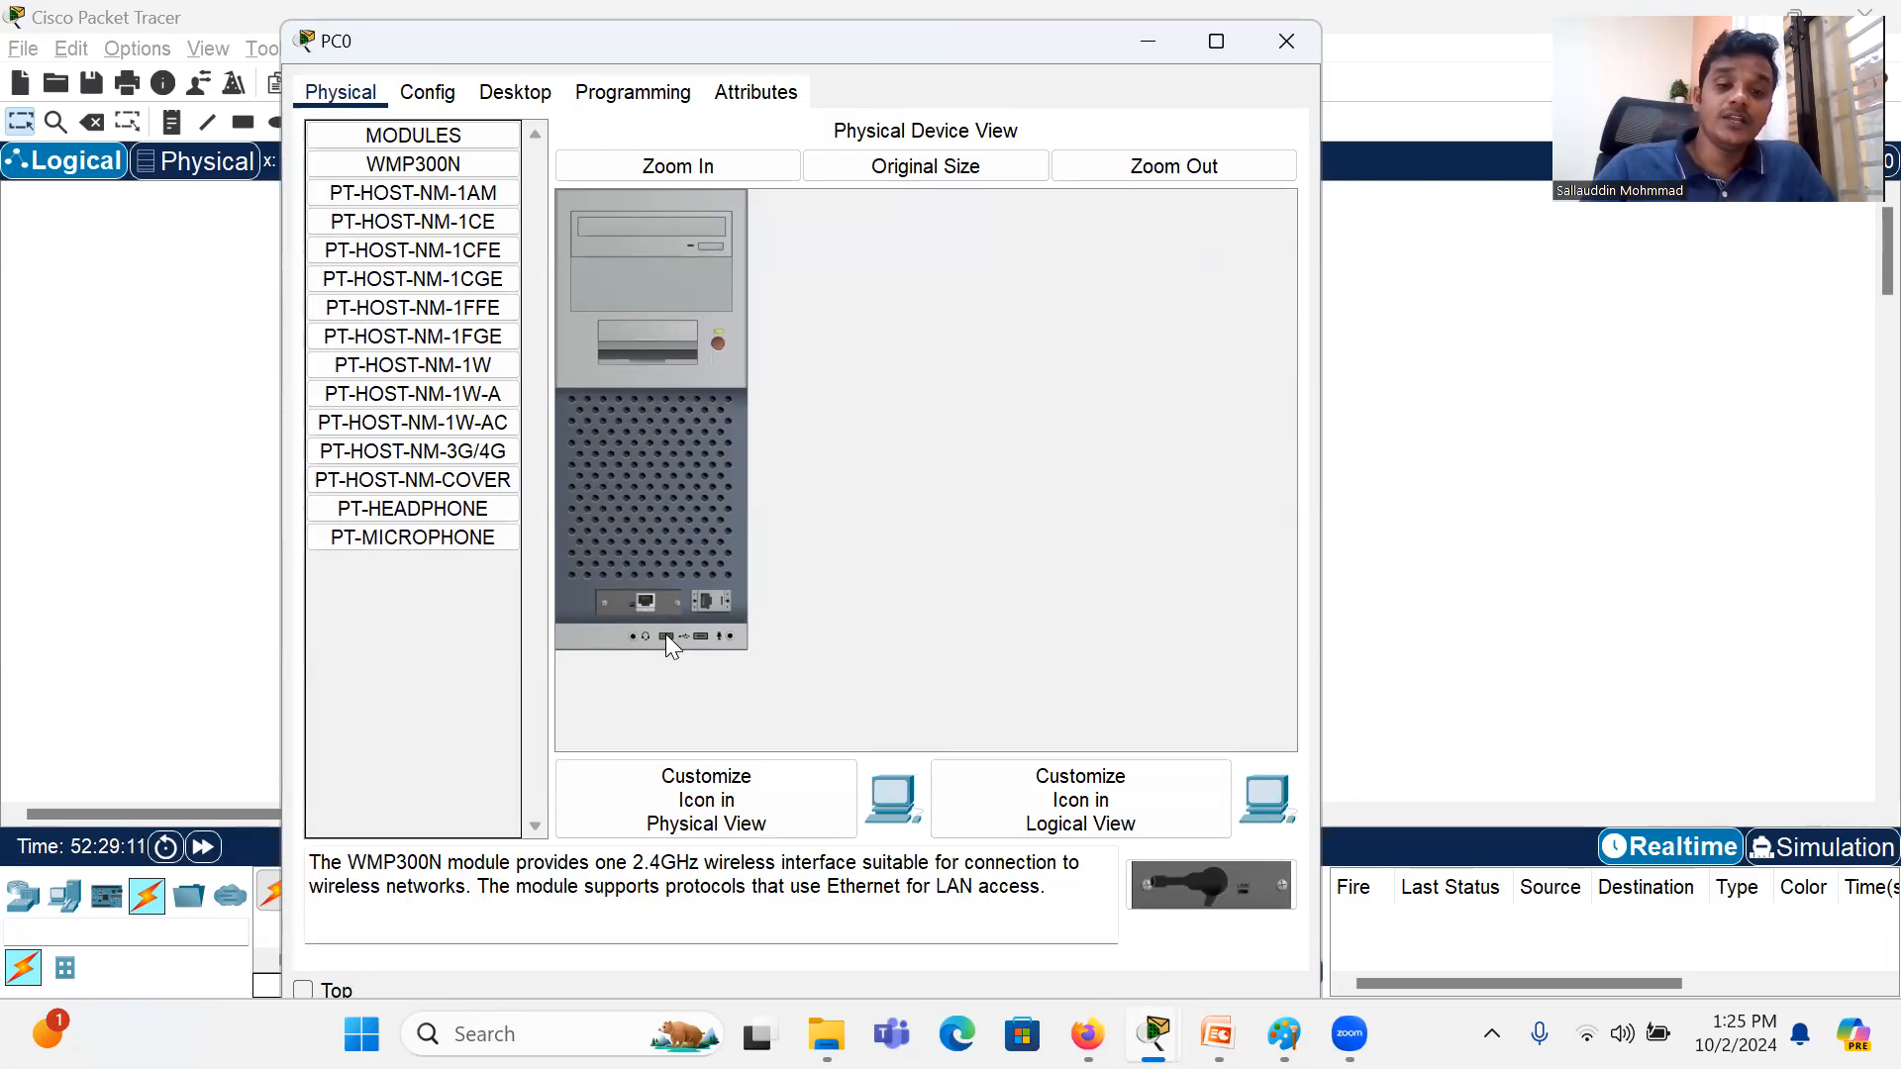
click(423, 104)
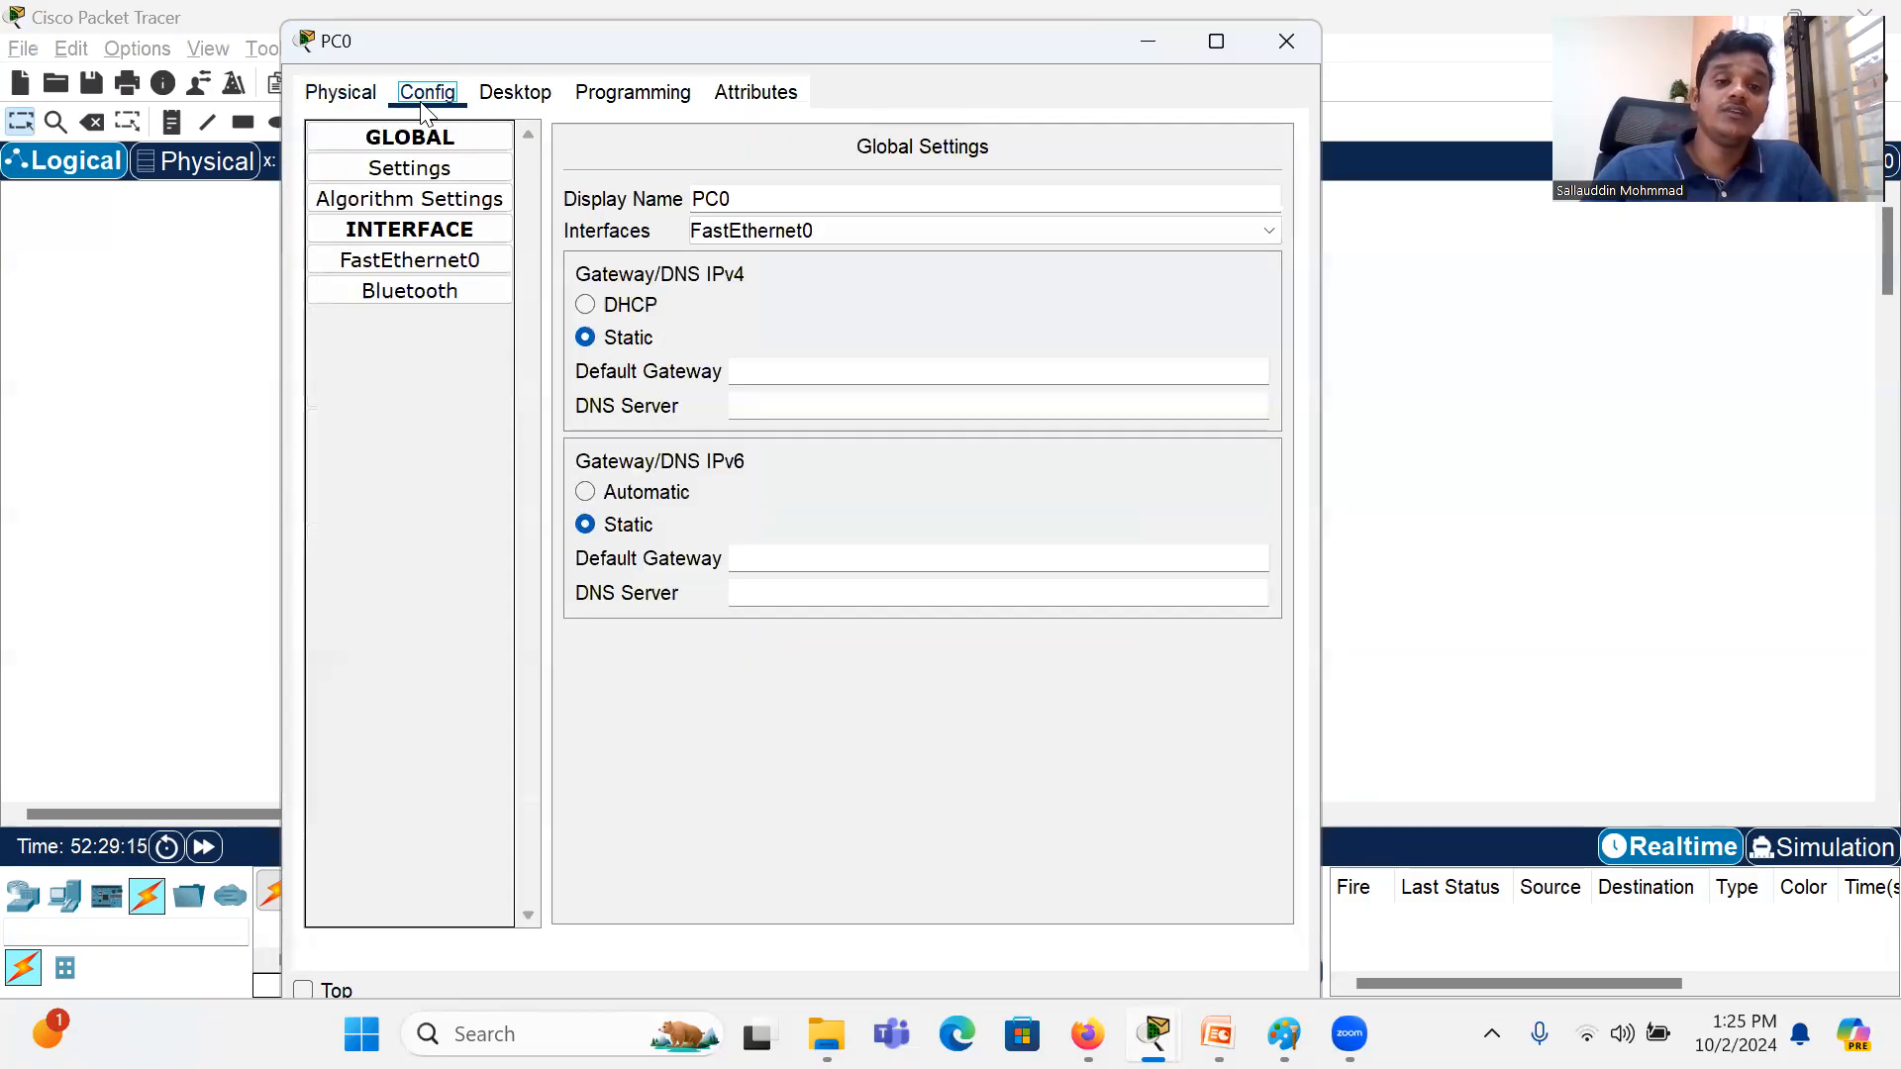
click(505, 97)
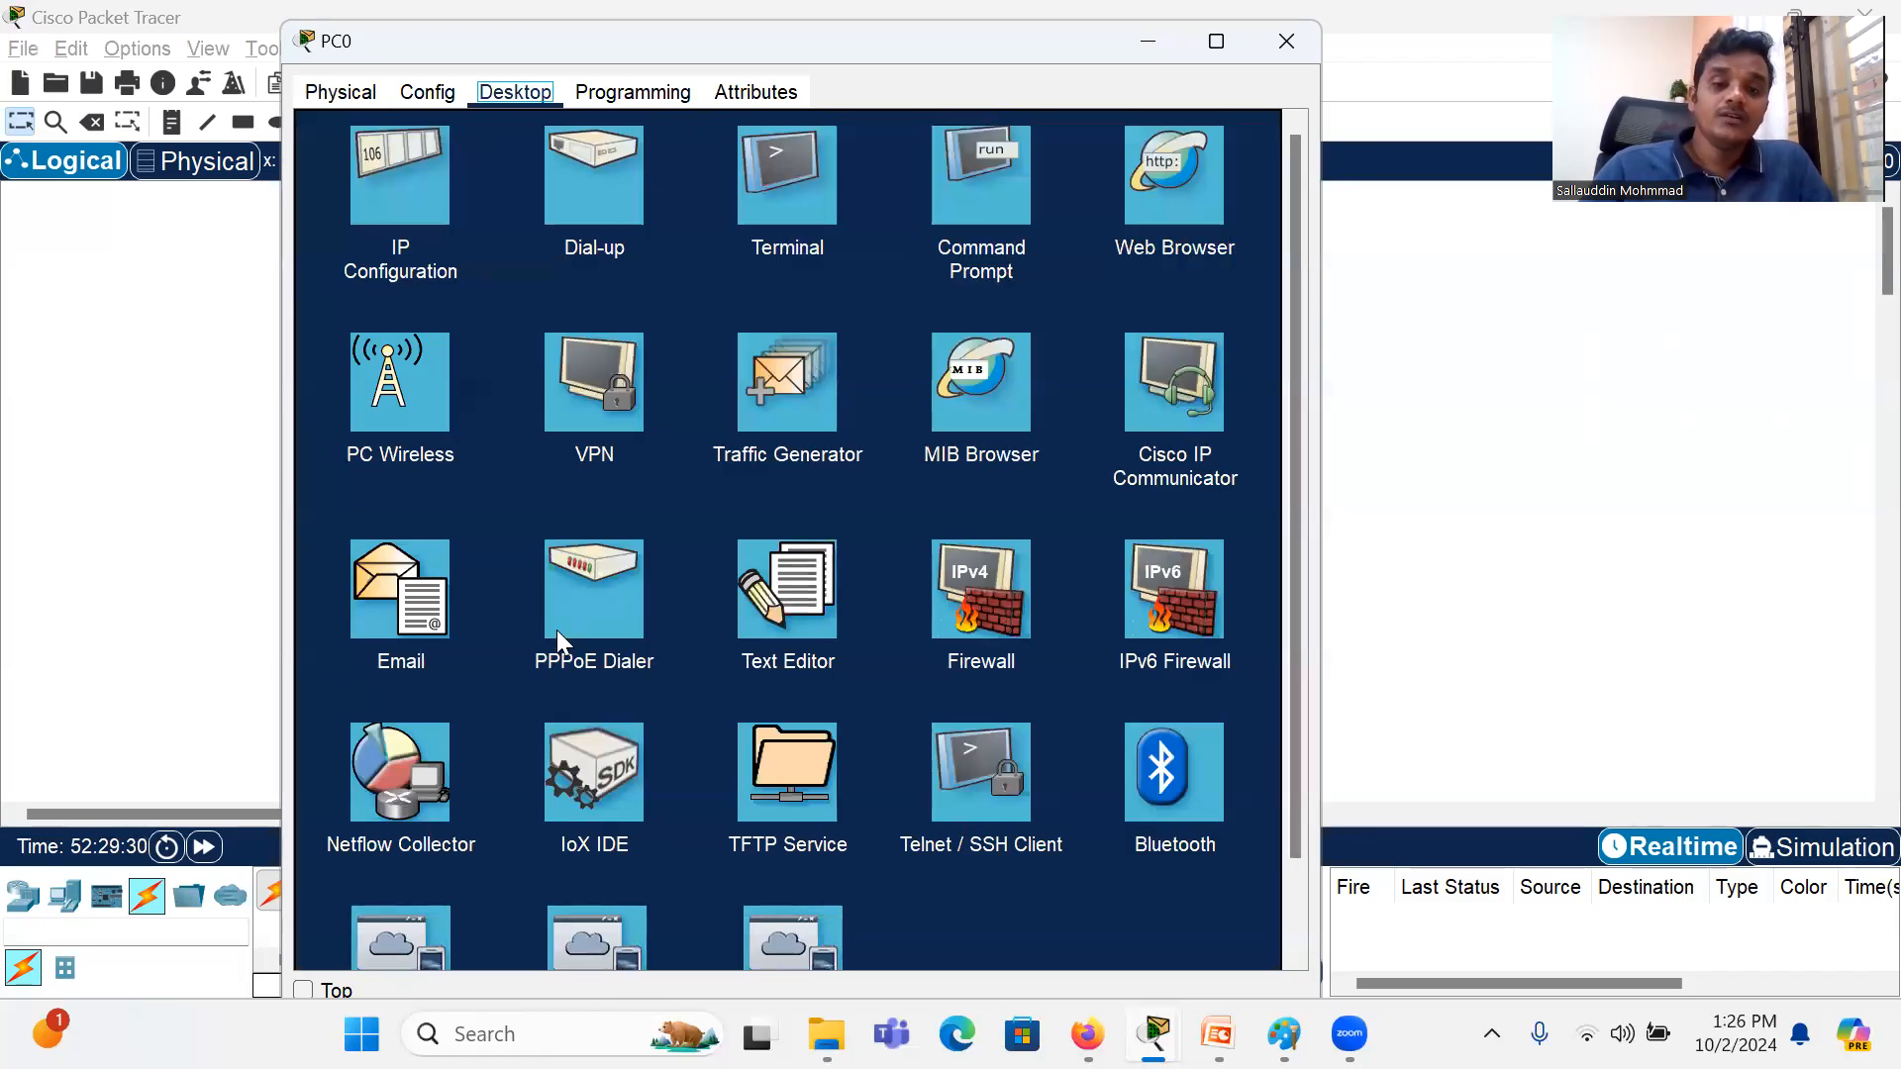
scroll(818, 699, down, 1)
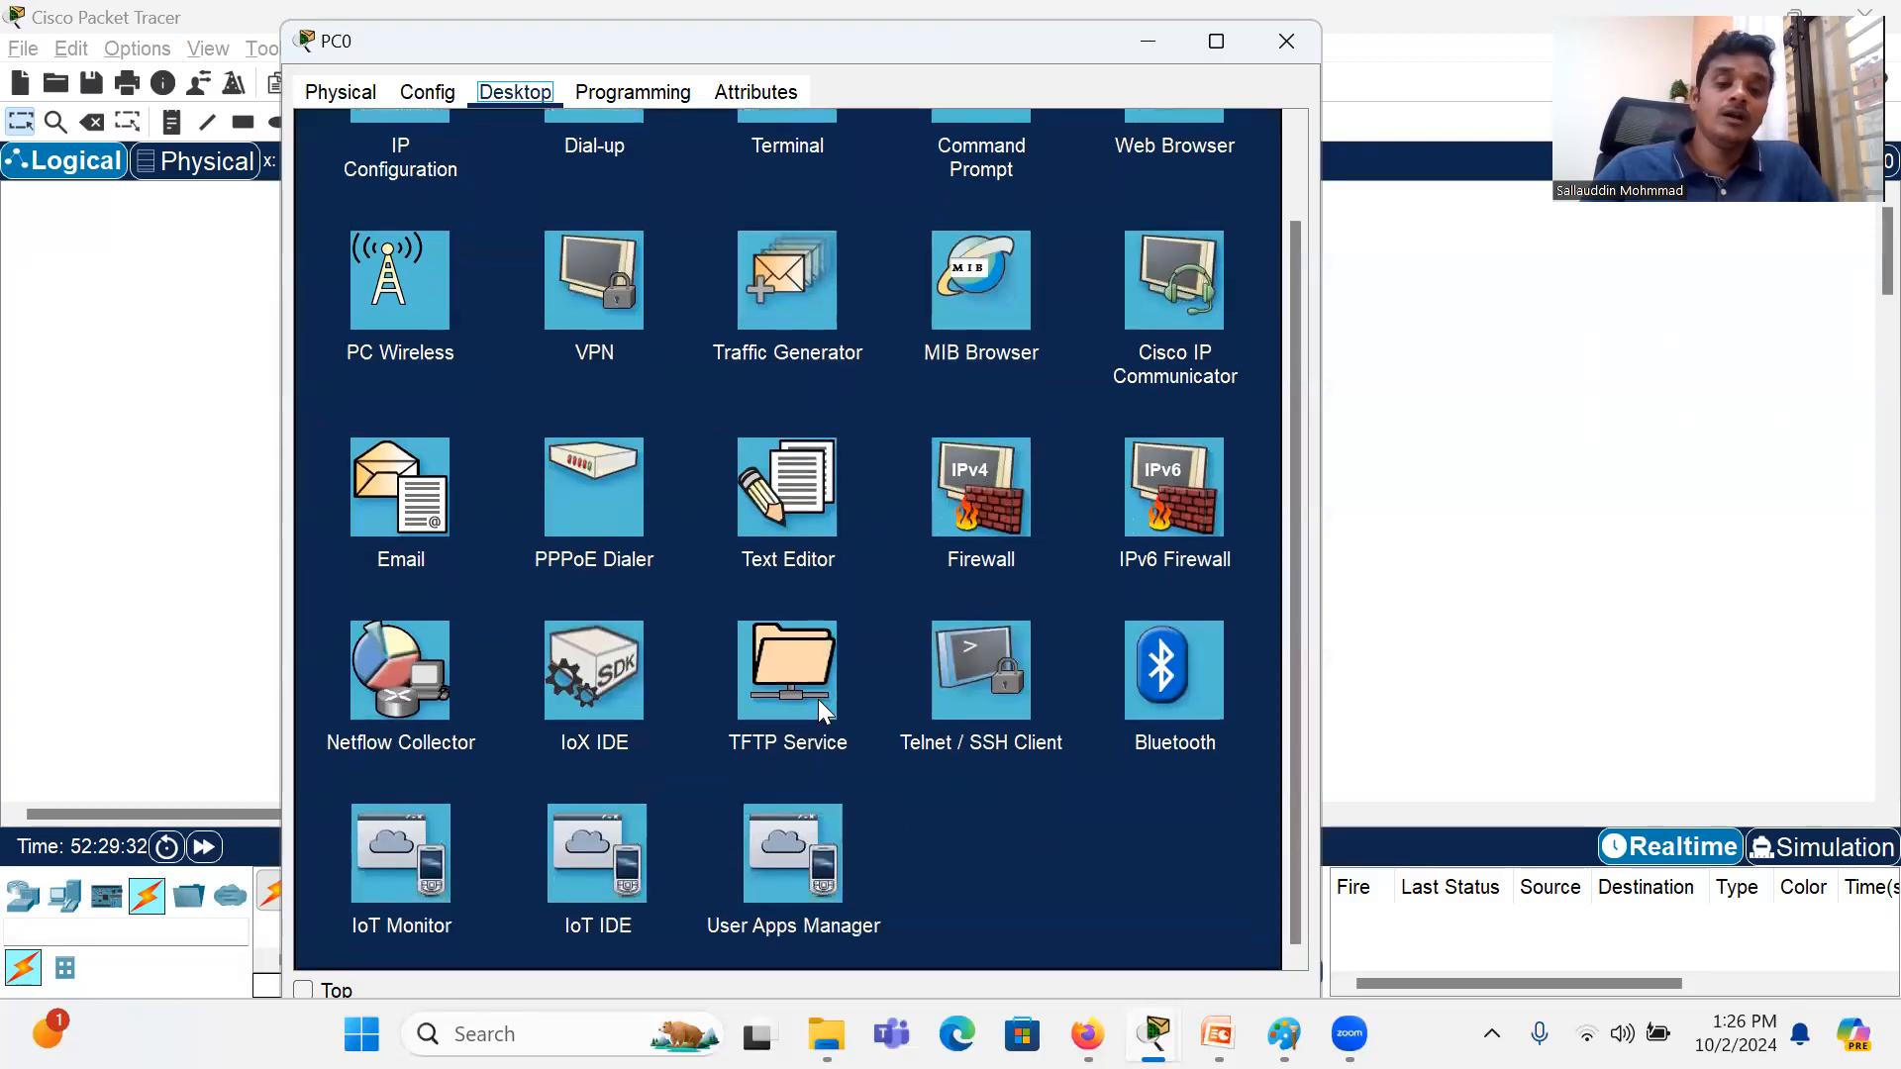
scroll(817, 700, up, 1)
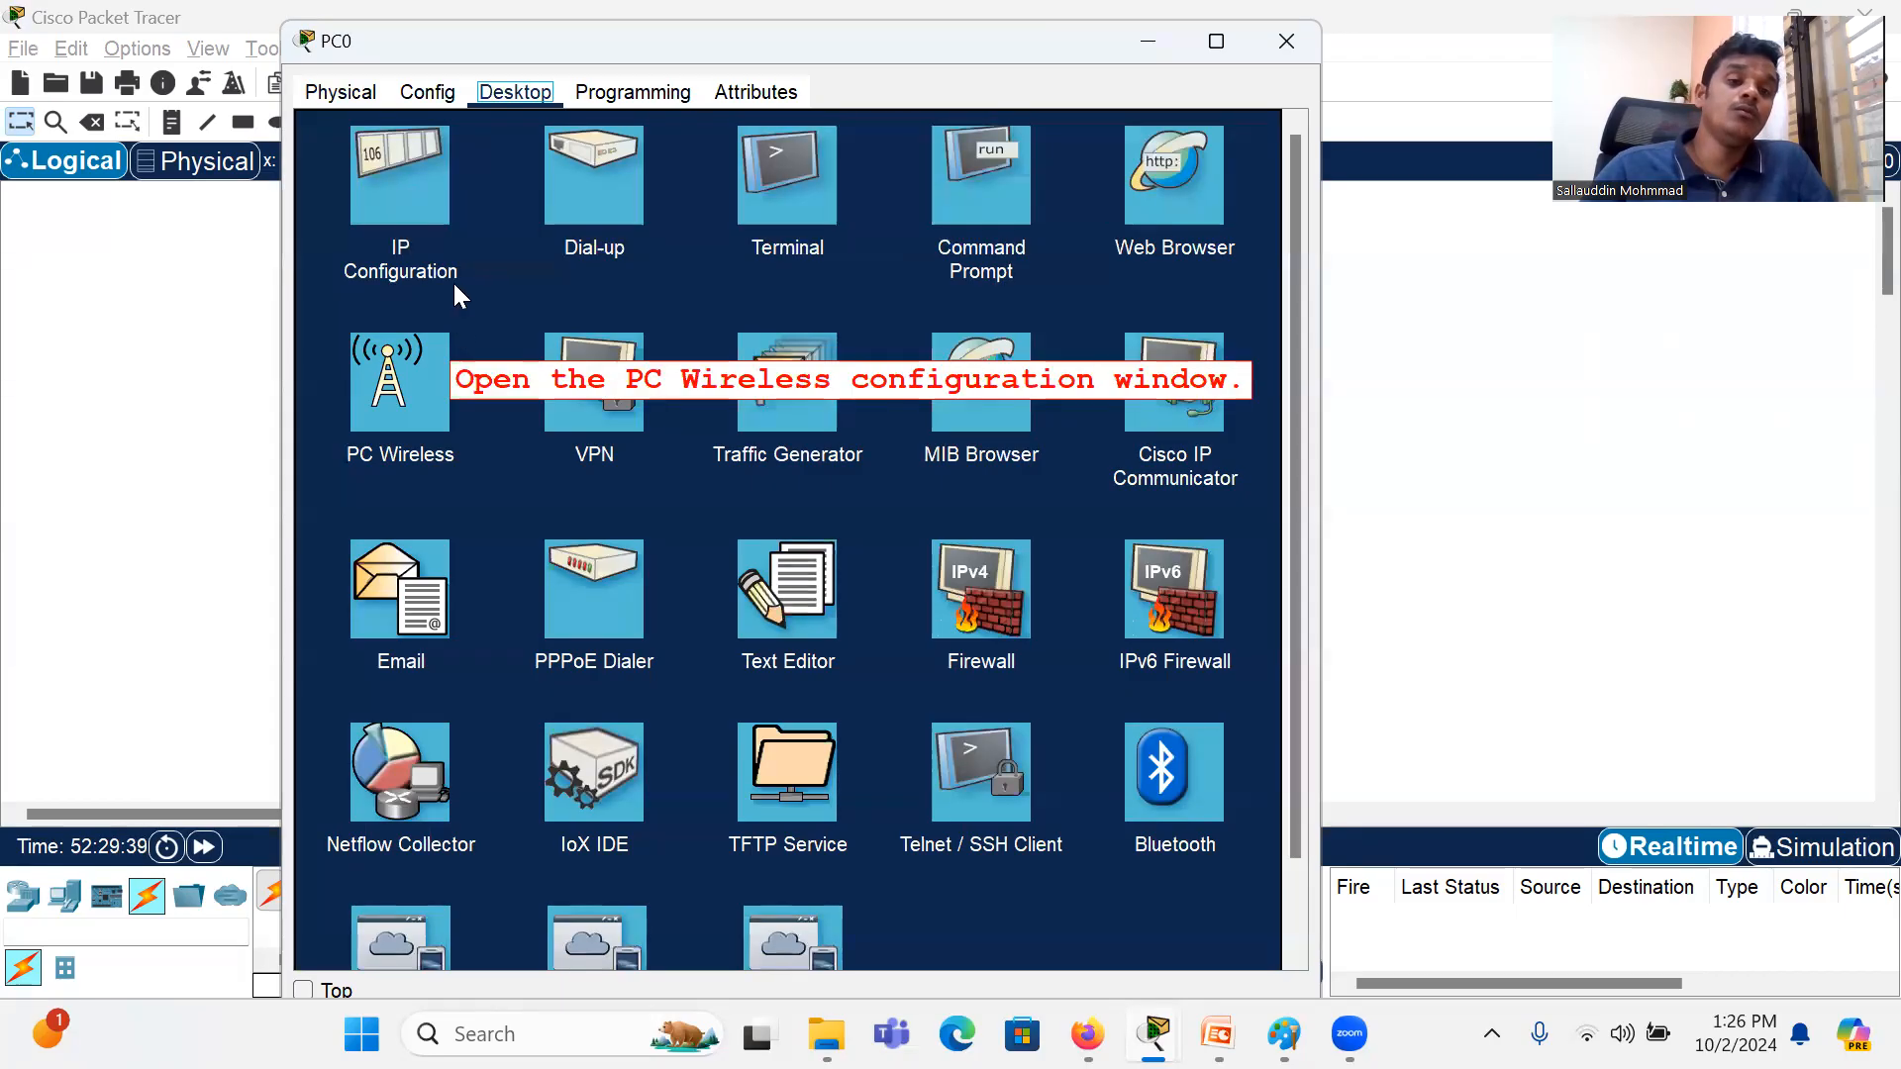
click(422, 190)
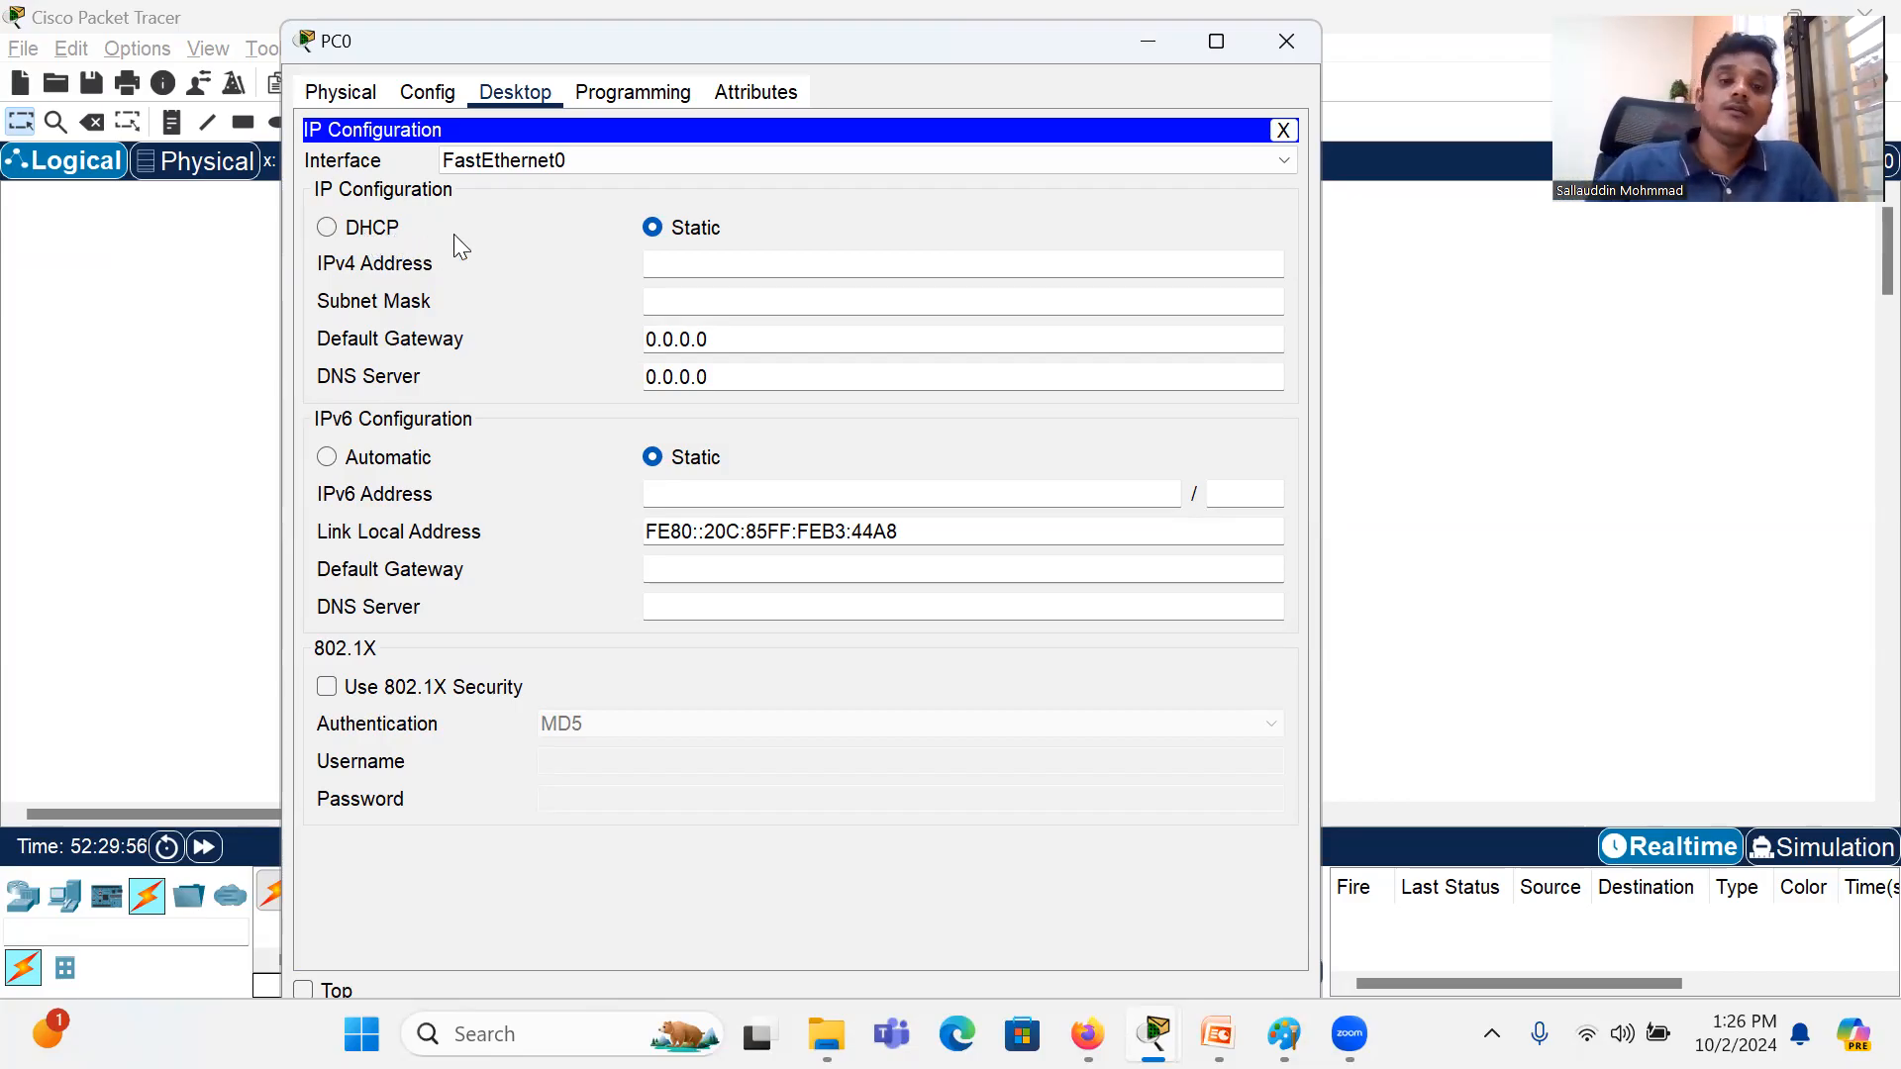
Step: Give PC0 the static IPv4 address 192.168.2.1 with subnet mask 255.255.255.0 and close its device window
click(706, 265)
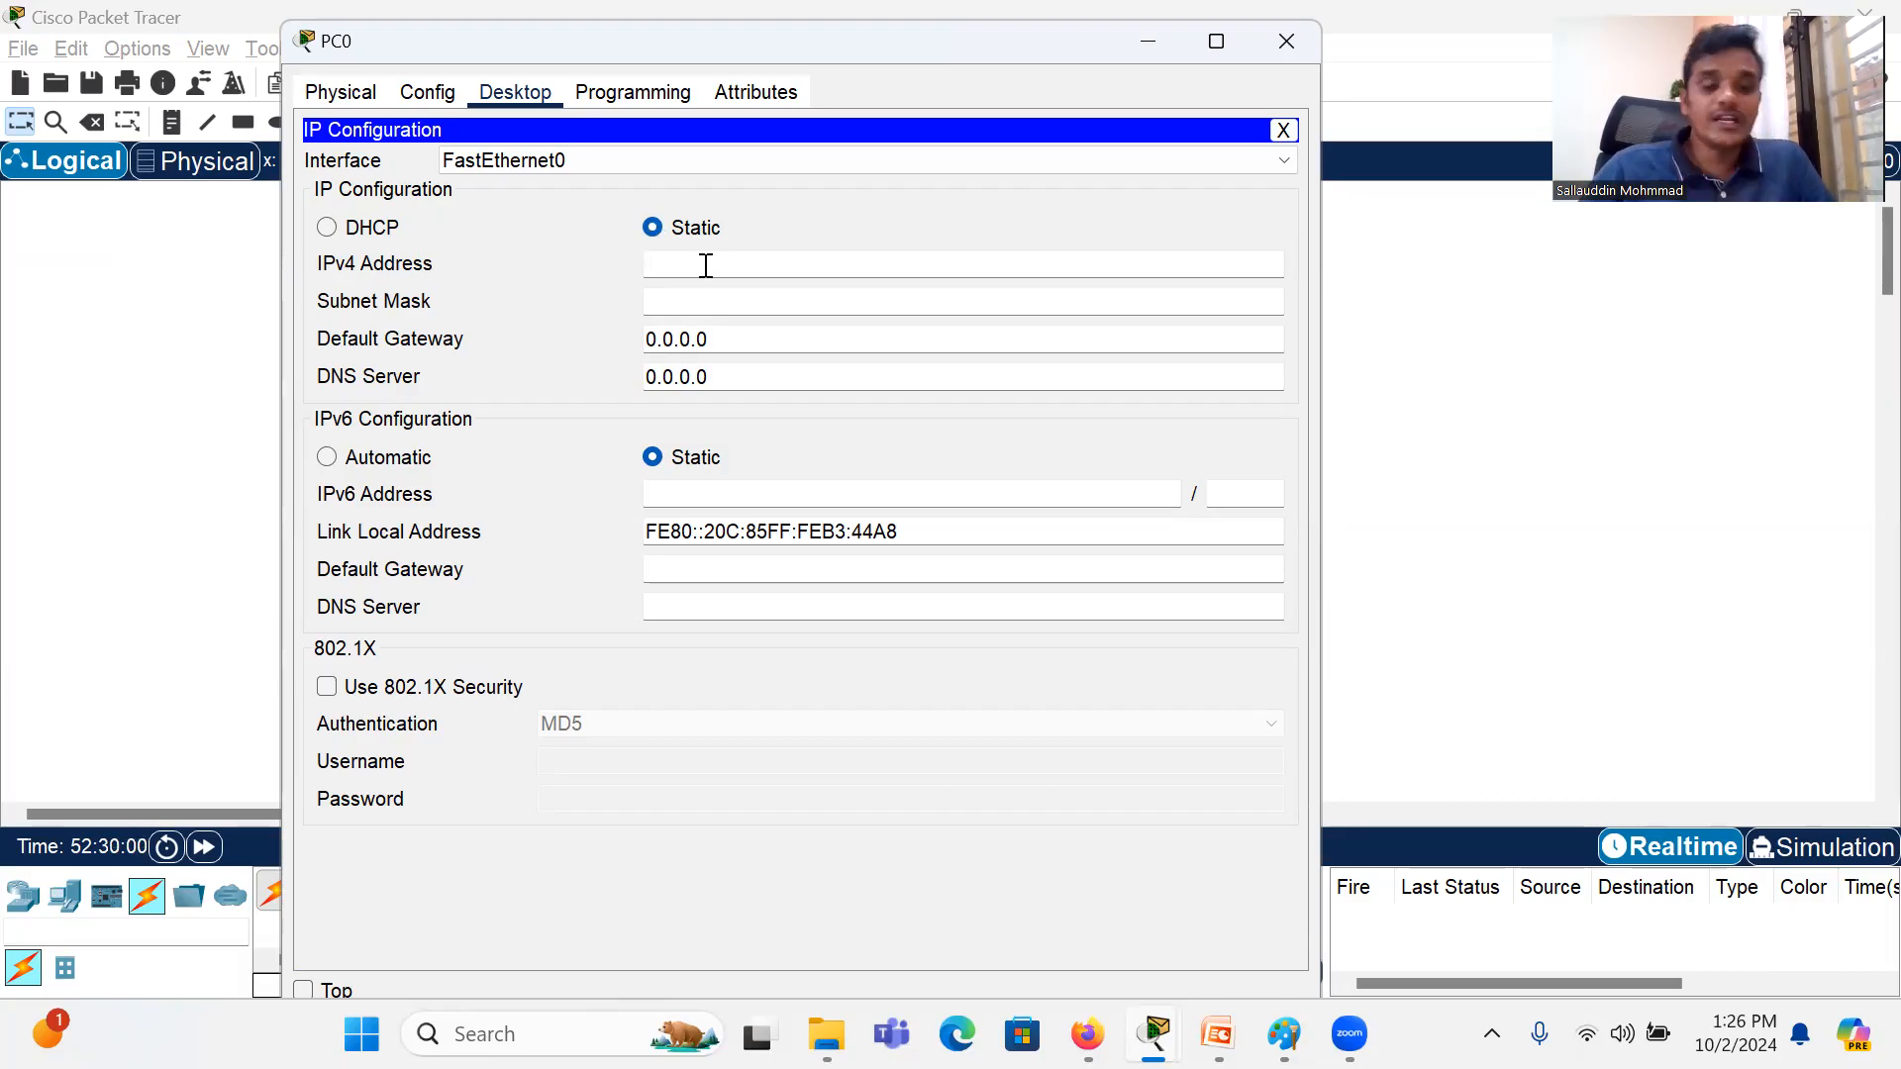
text(192.168.2.1)
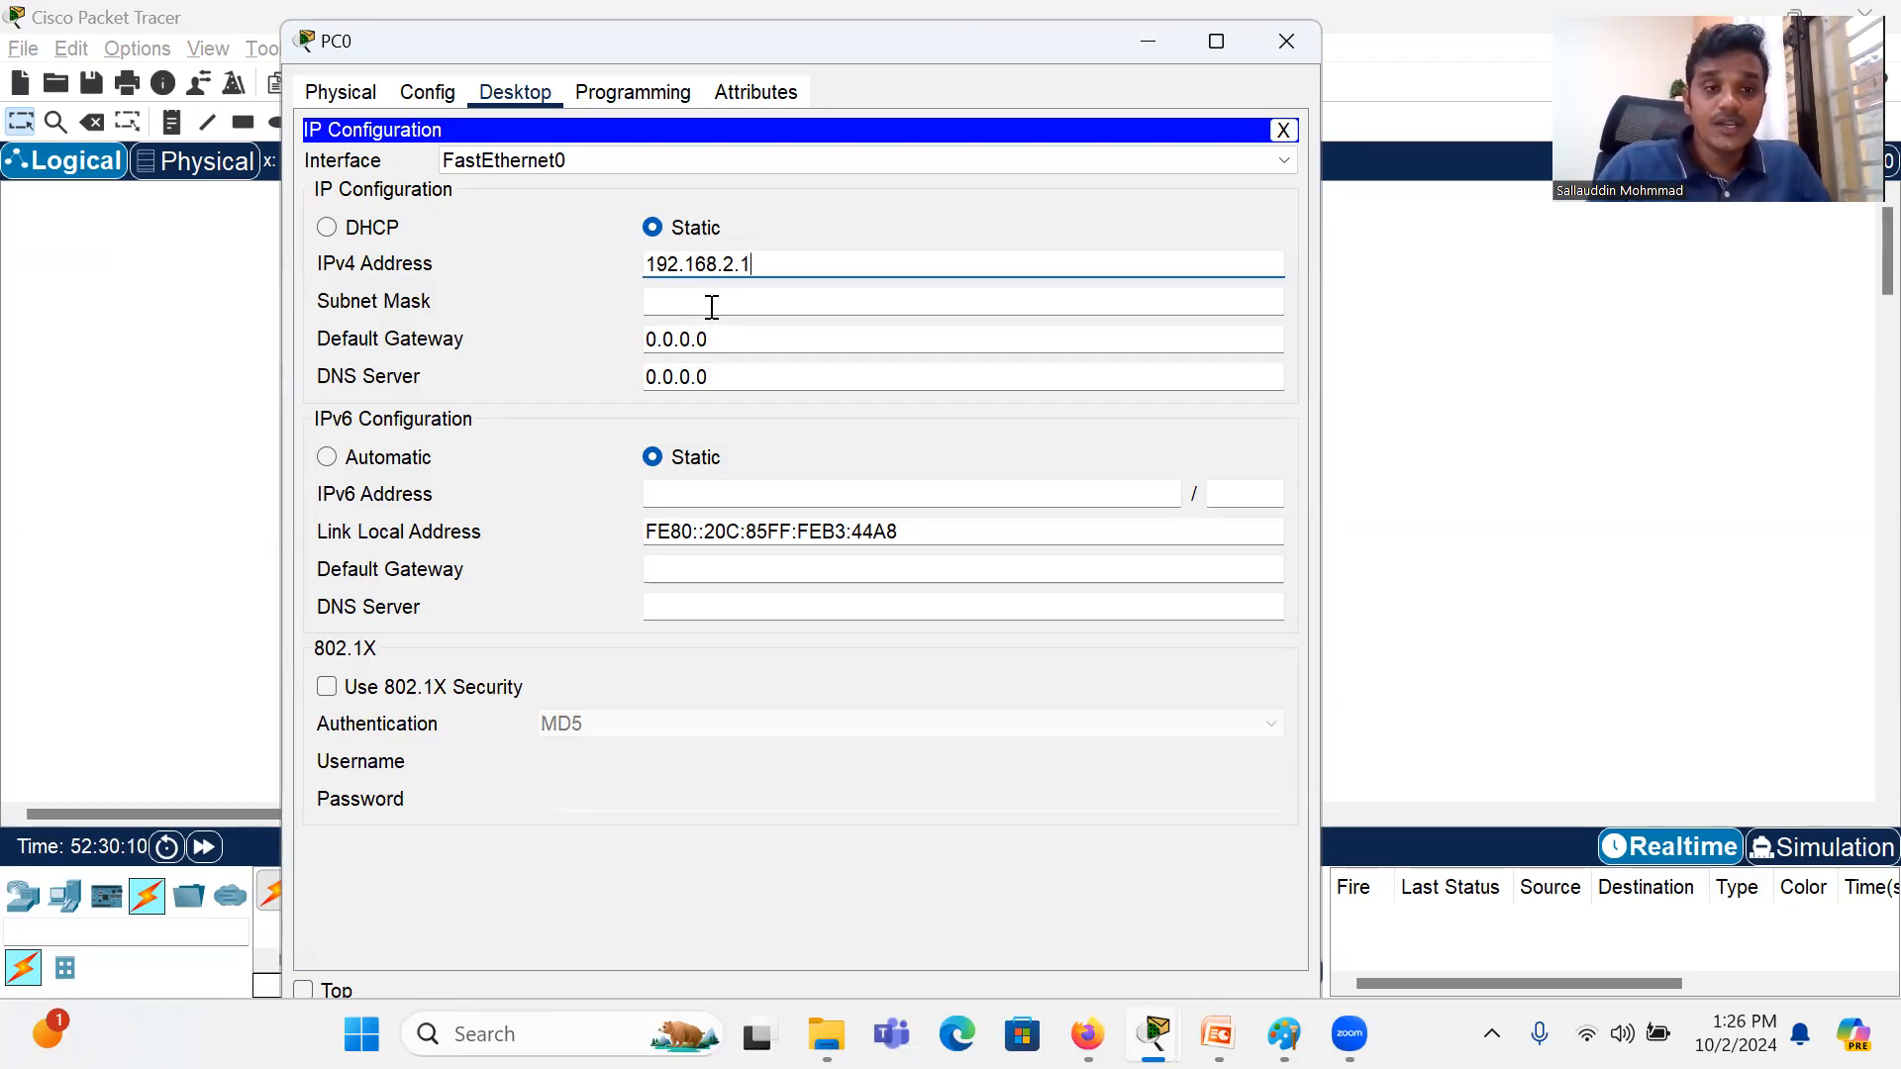
click(712, 308)
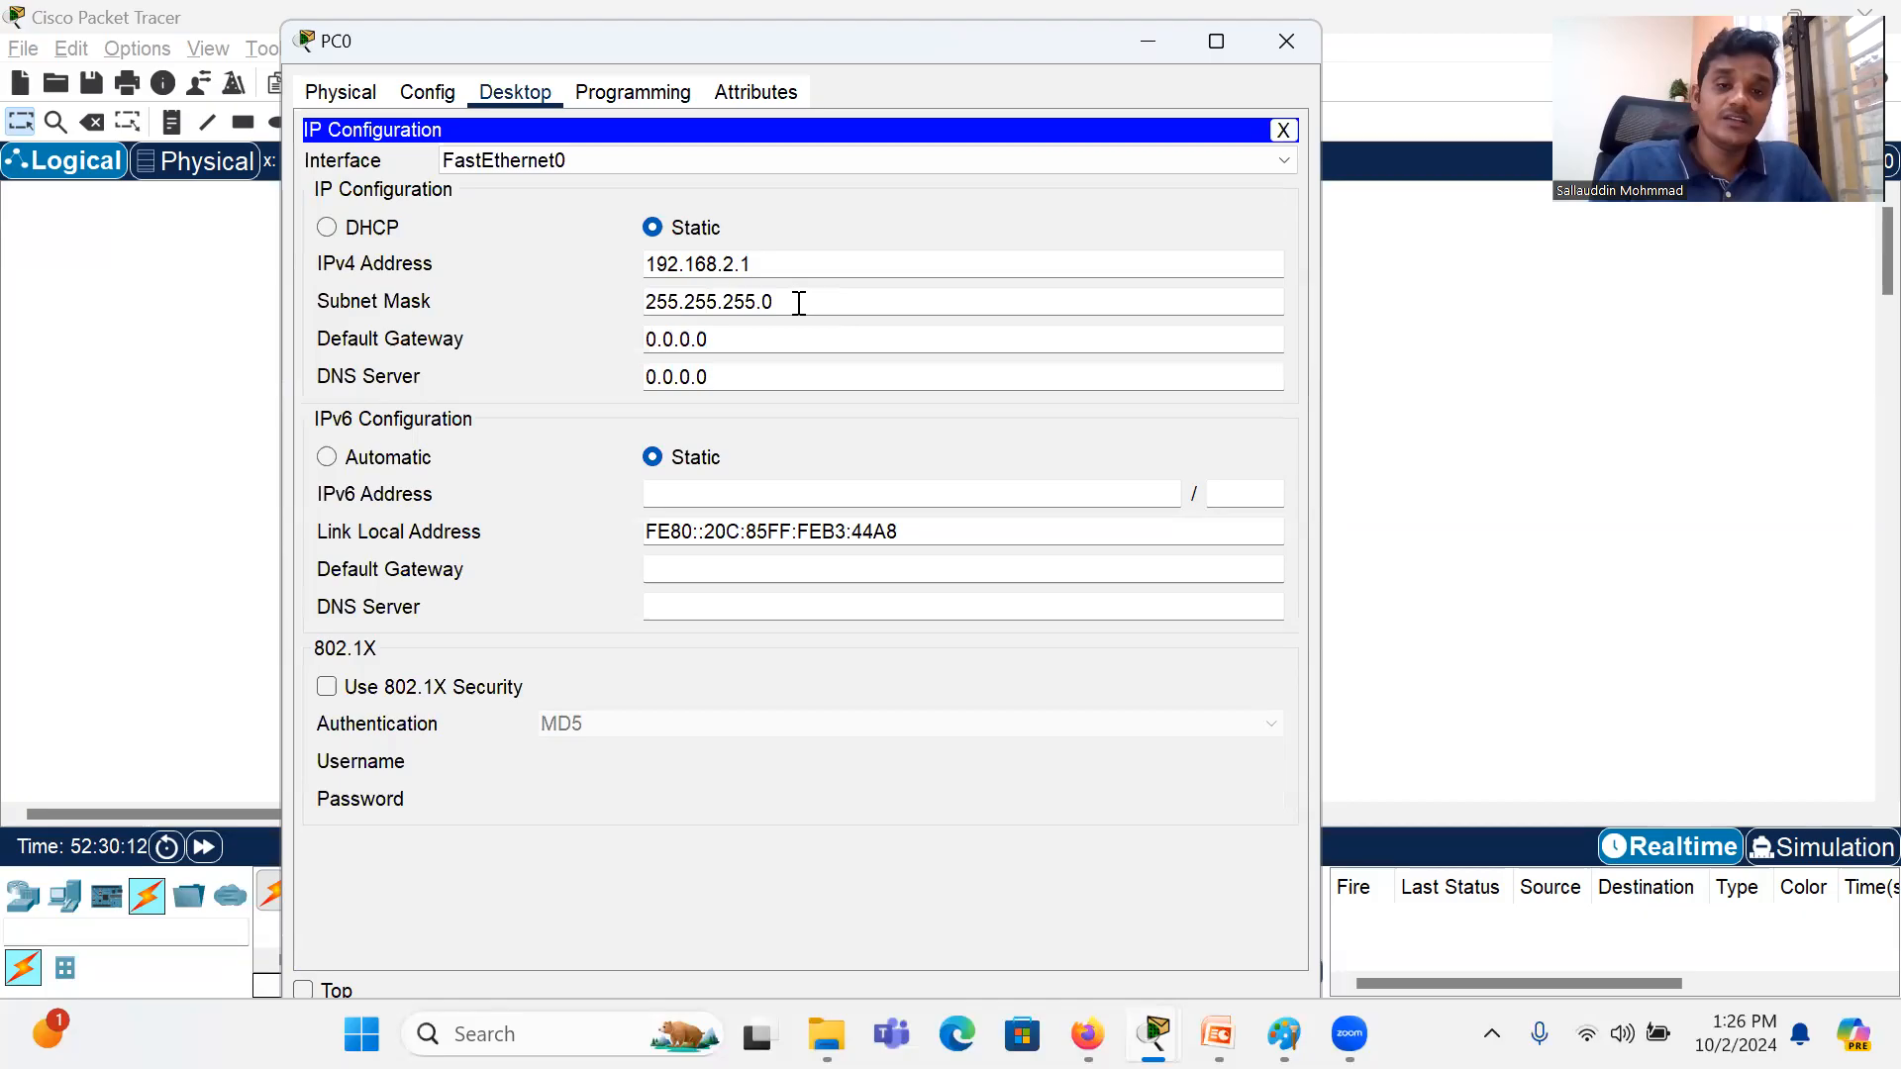
drag(799, 303, 547, 301)
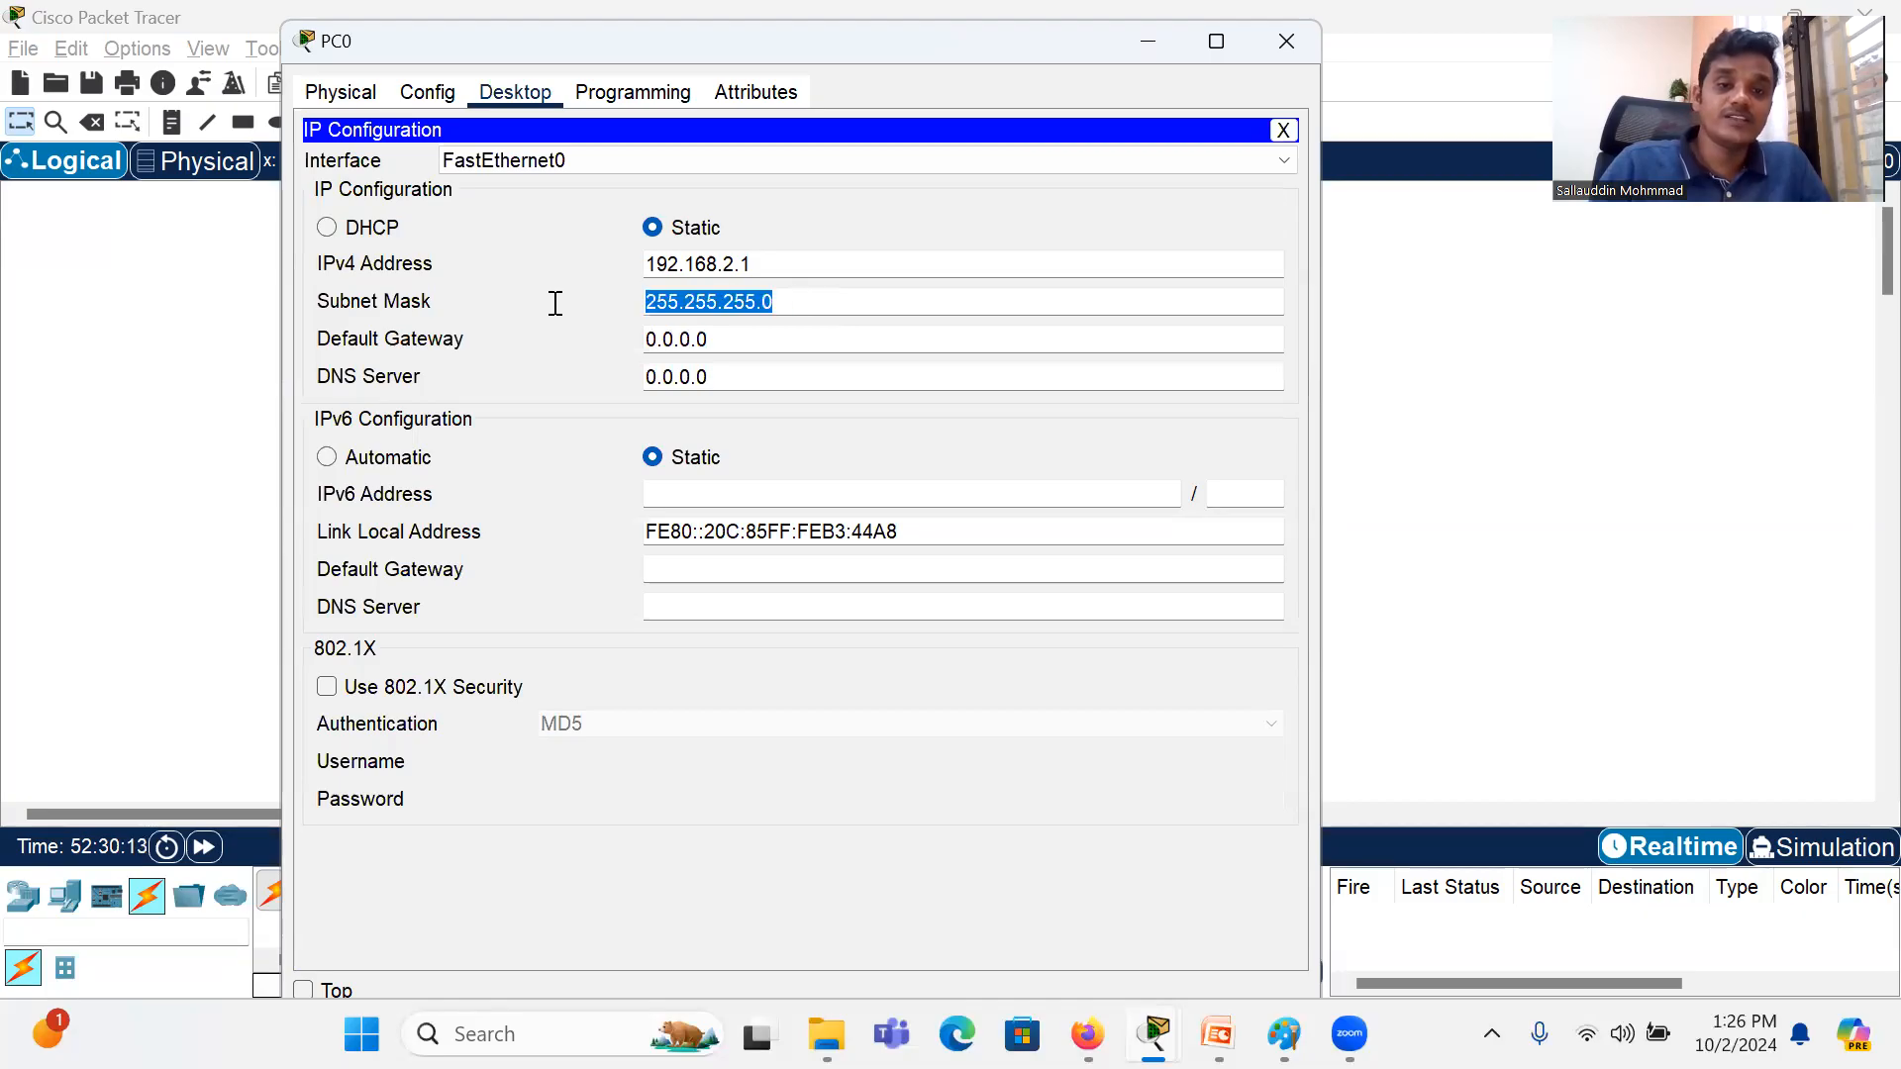
click(780, 262)
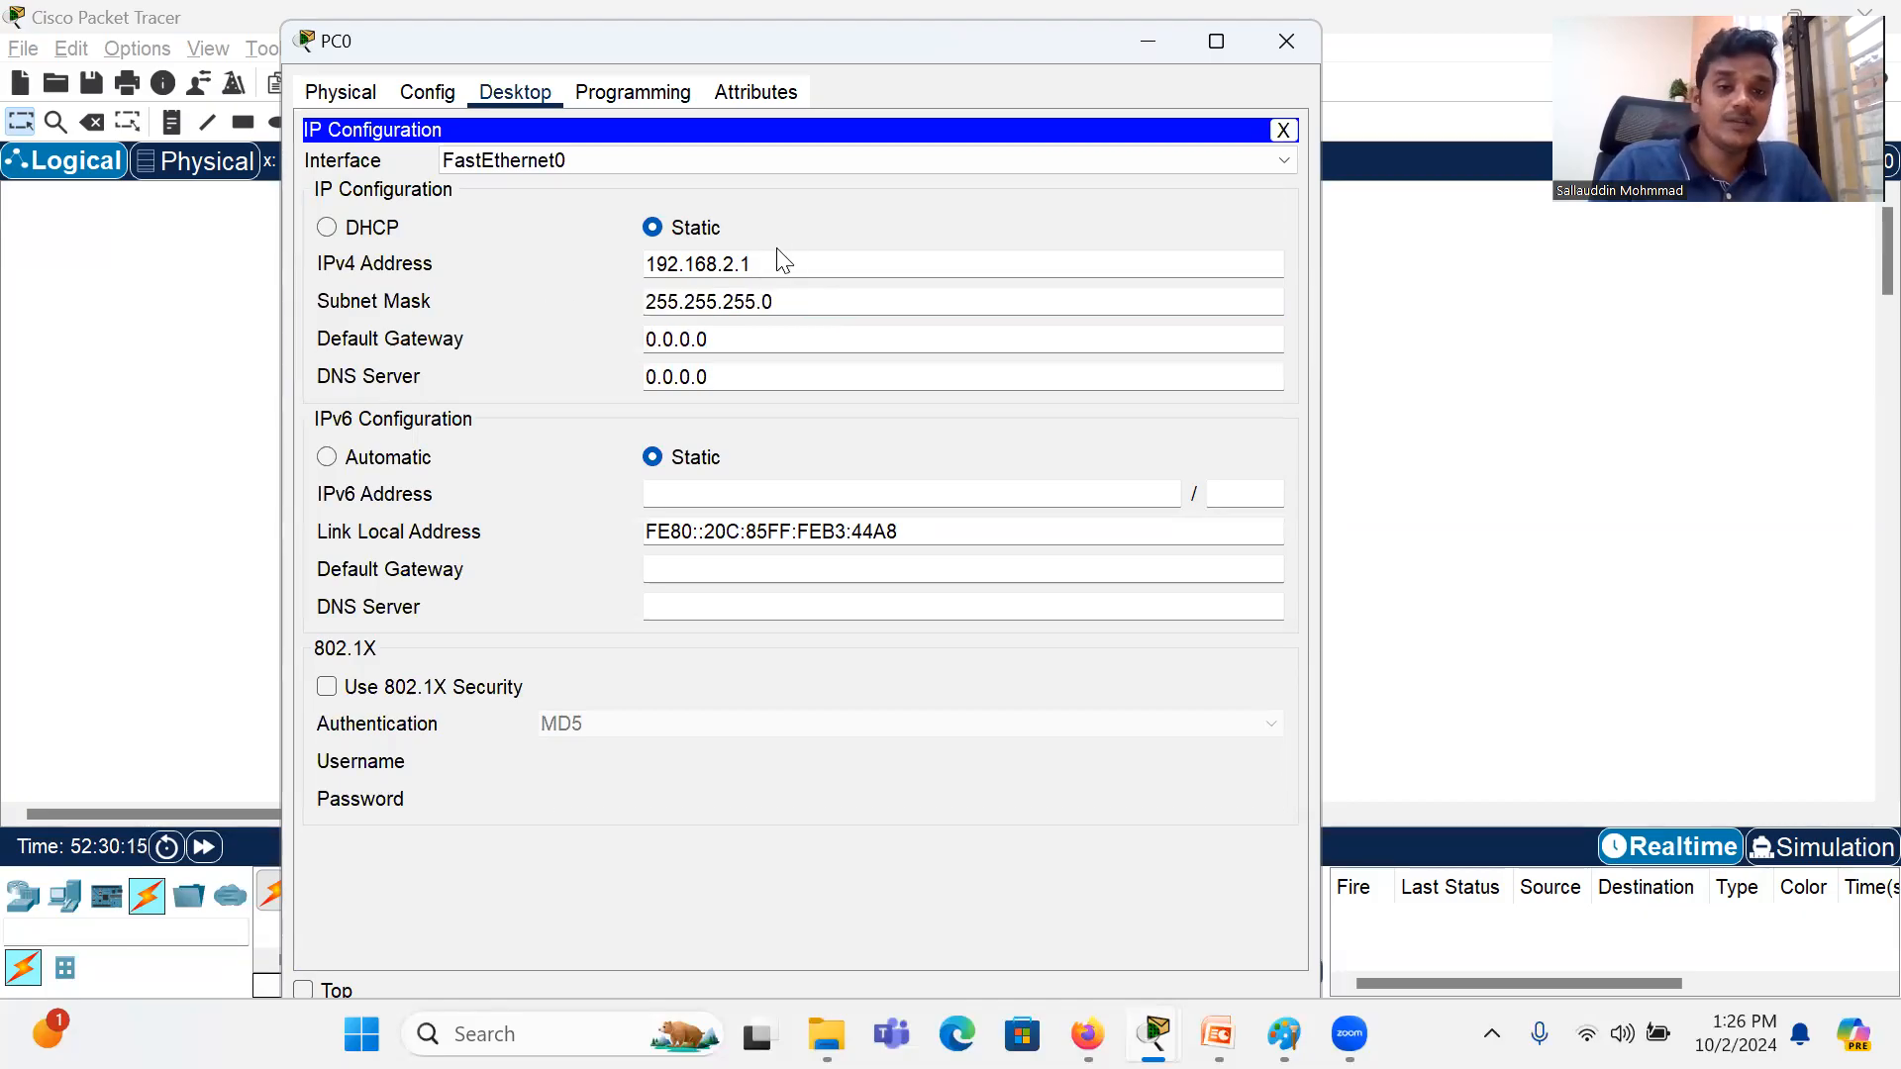
click(781, 303)
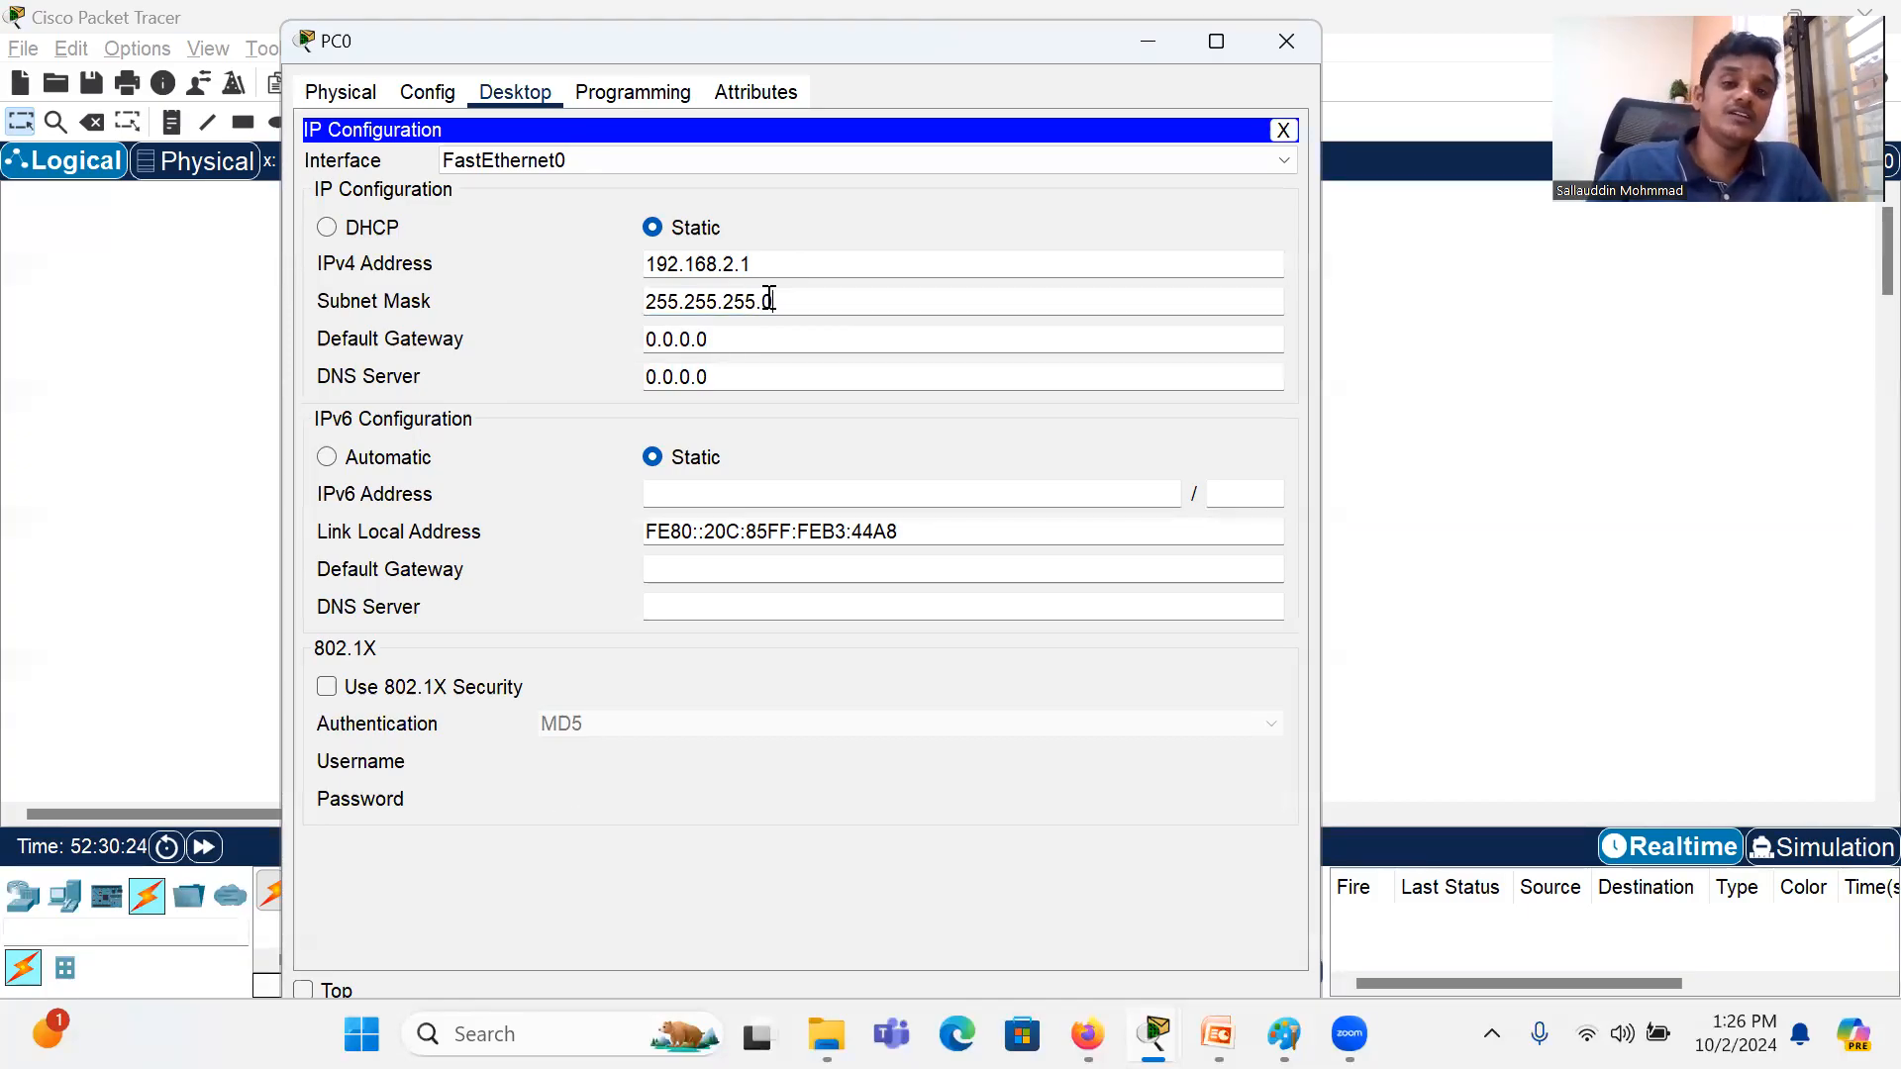
drag(777, 260, 552, 262)
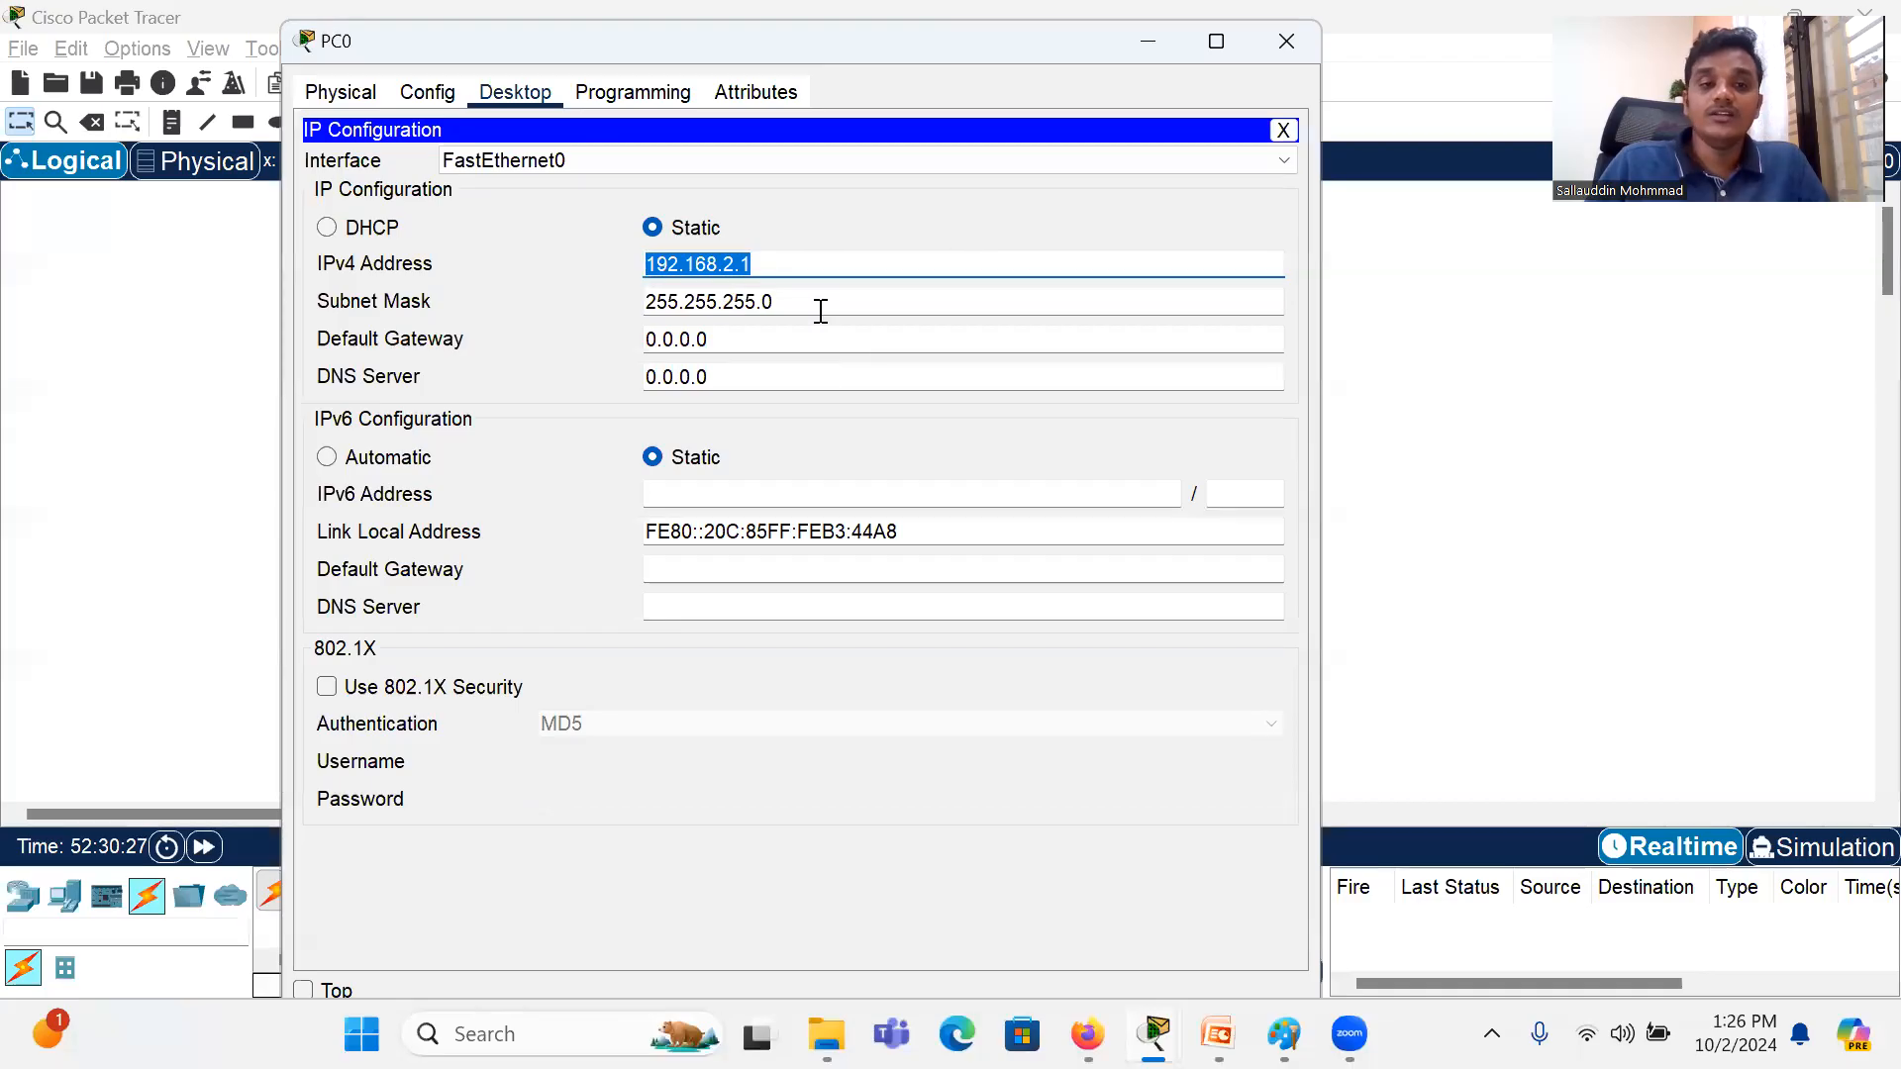
click(1305, 40)
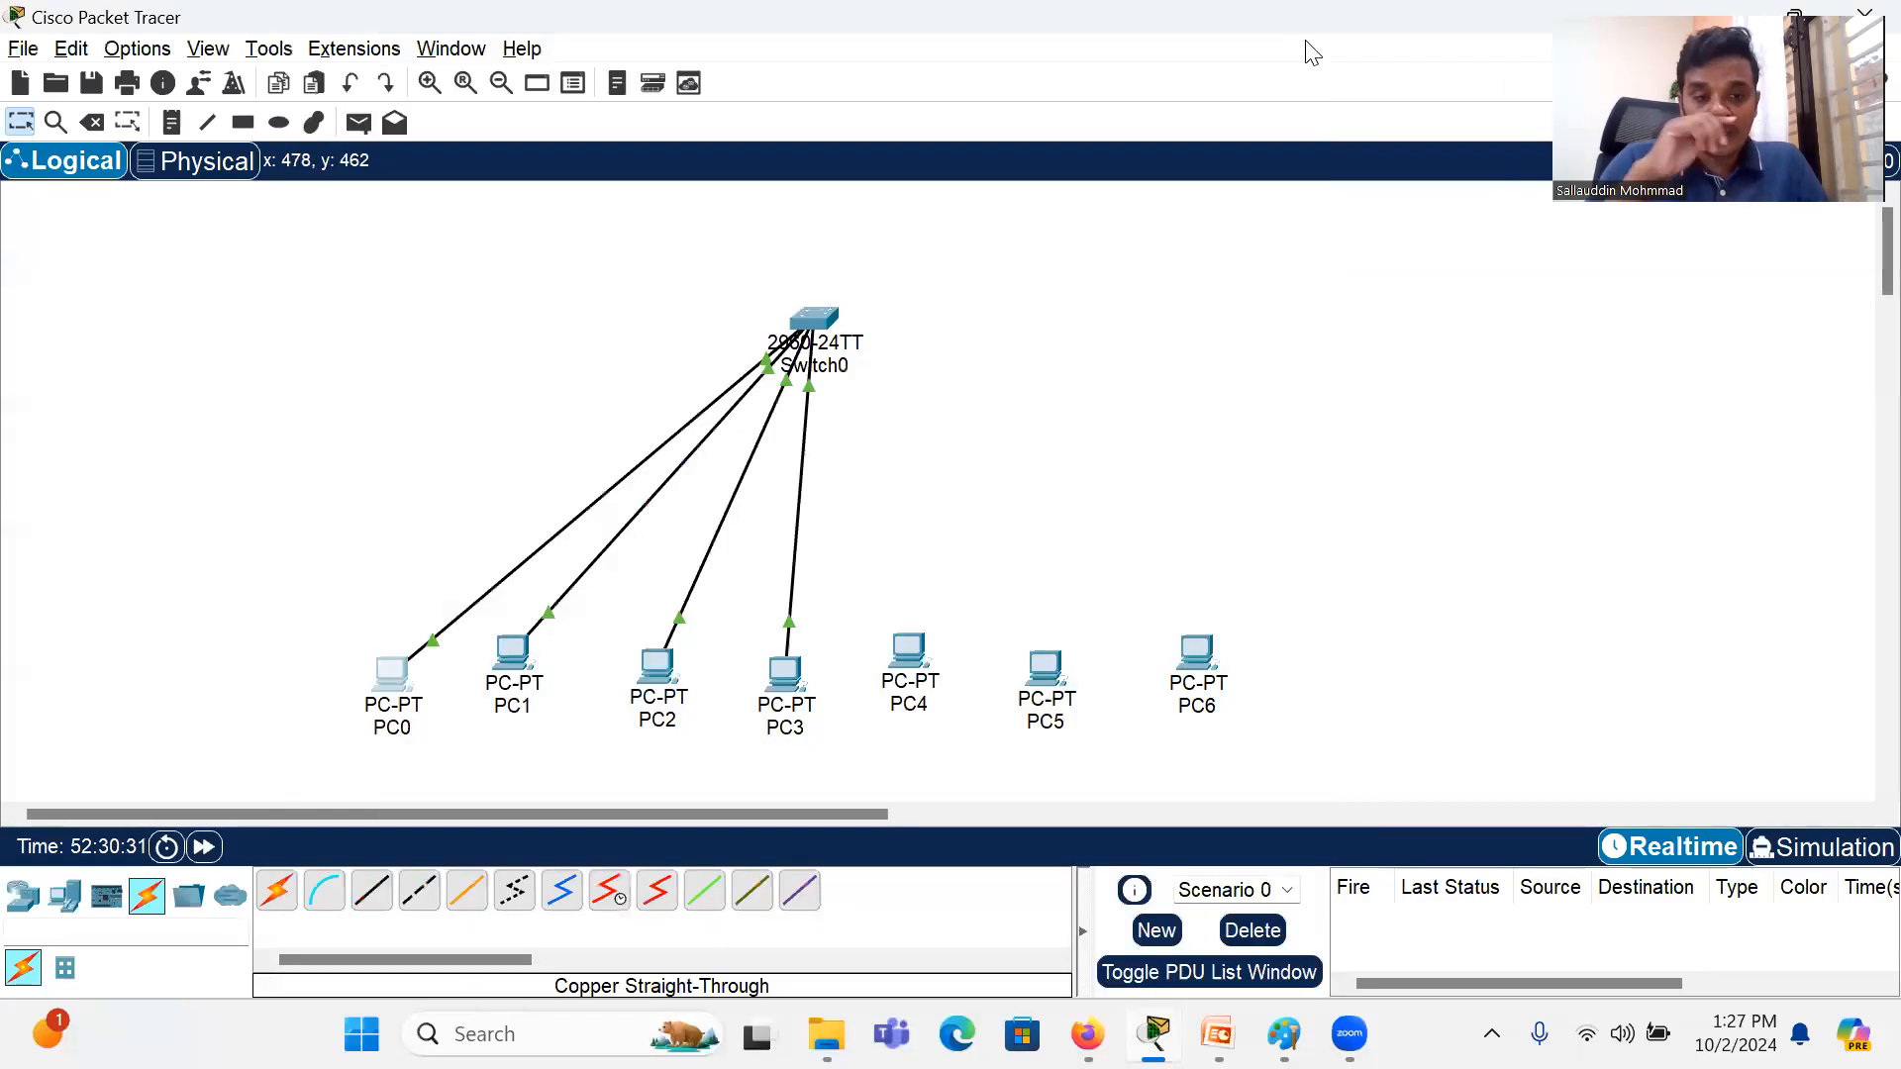
Step: Give PC1 the static IPv4 address 192.168.2.2 with subnet mask 255.255.255.0 in its IP Configuration
click(515, 685)
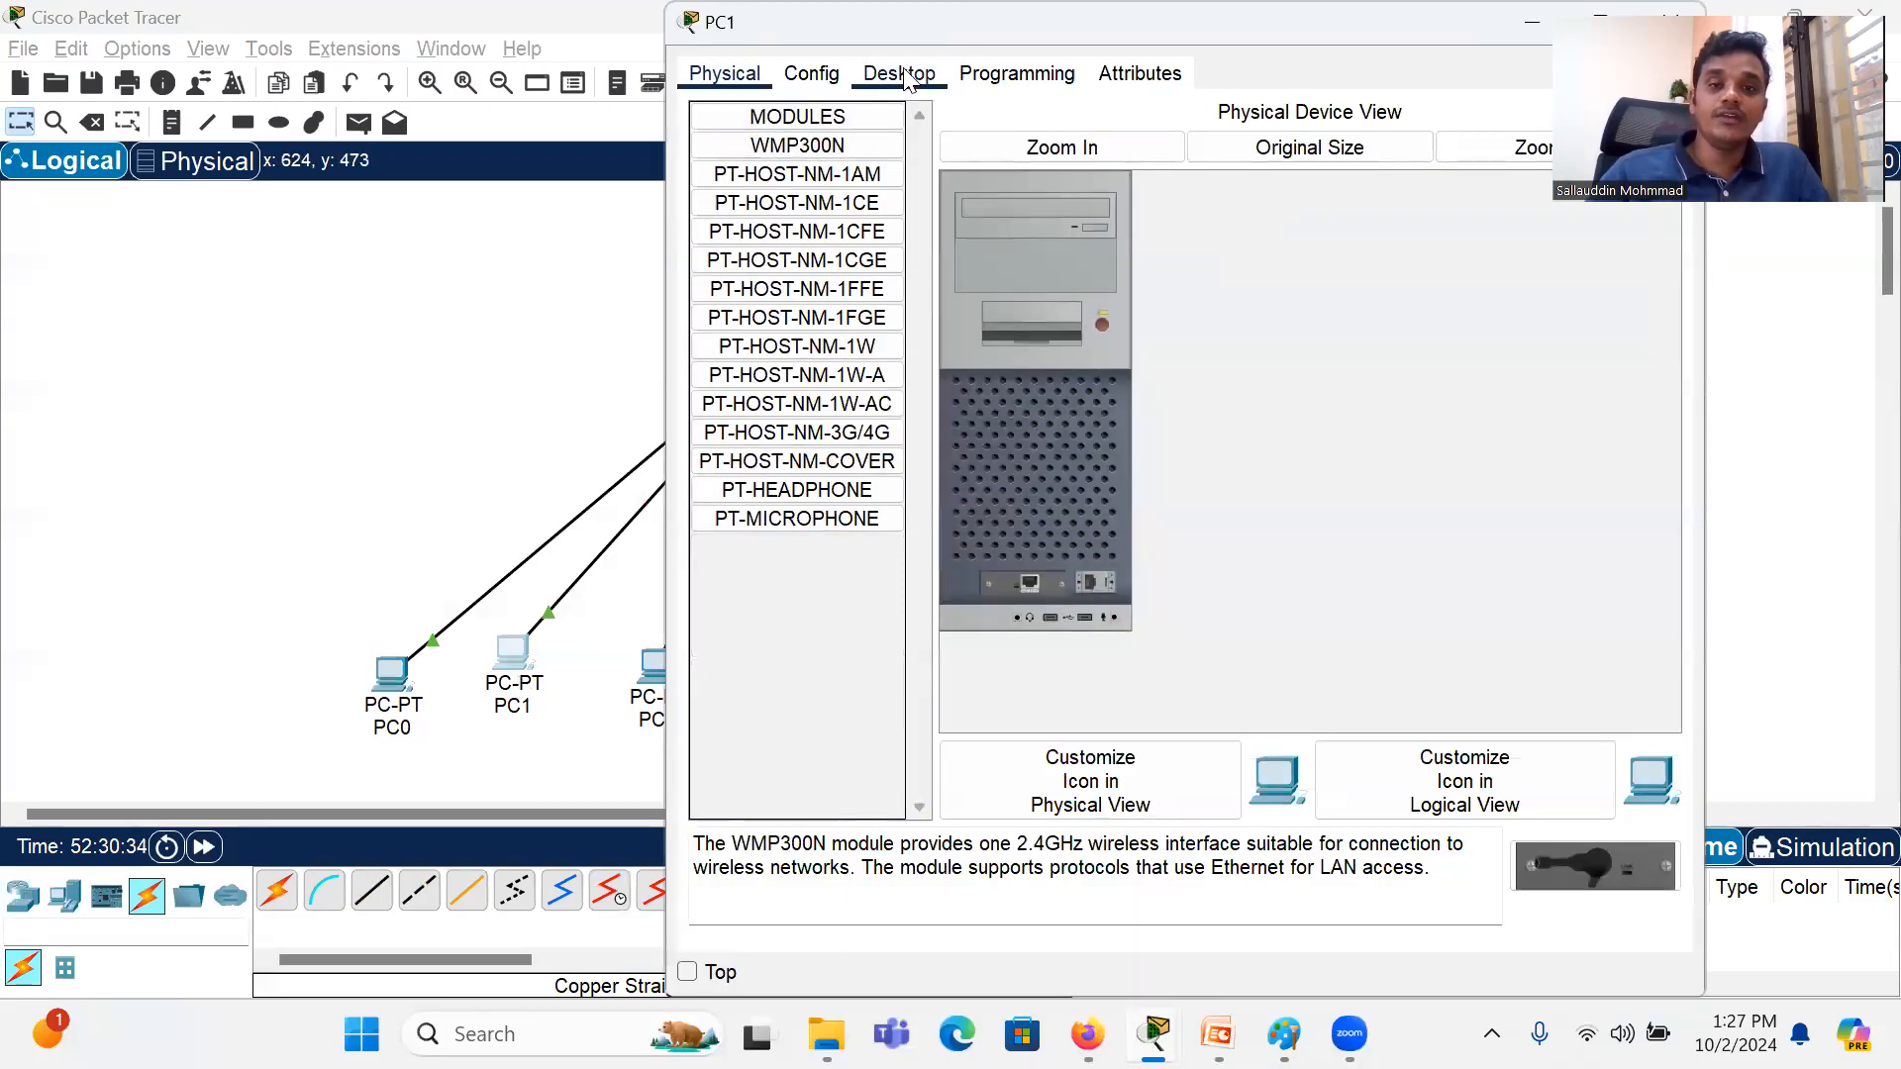
click(905, 79)
click(814, 170)
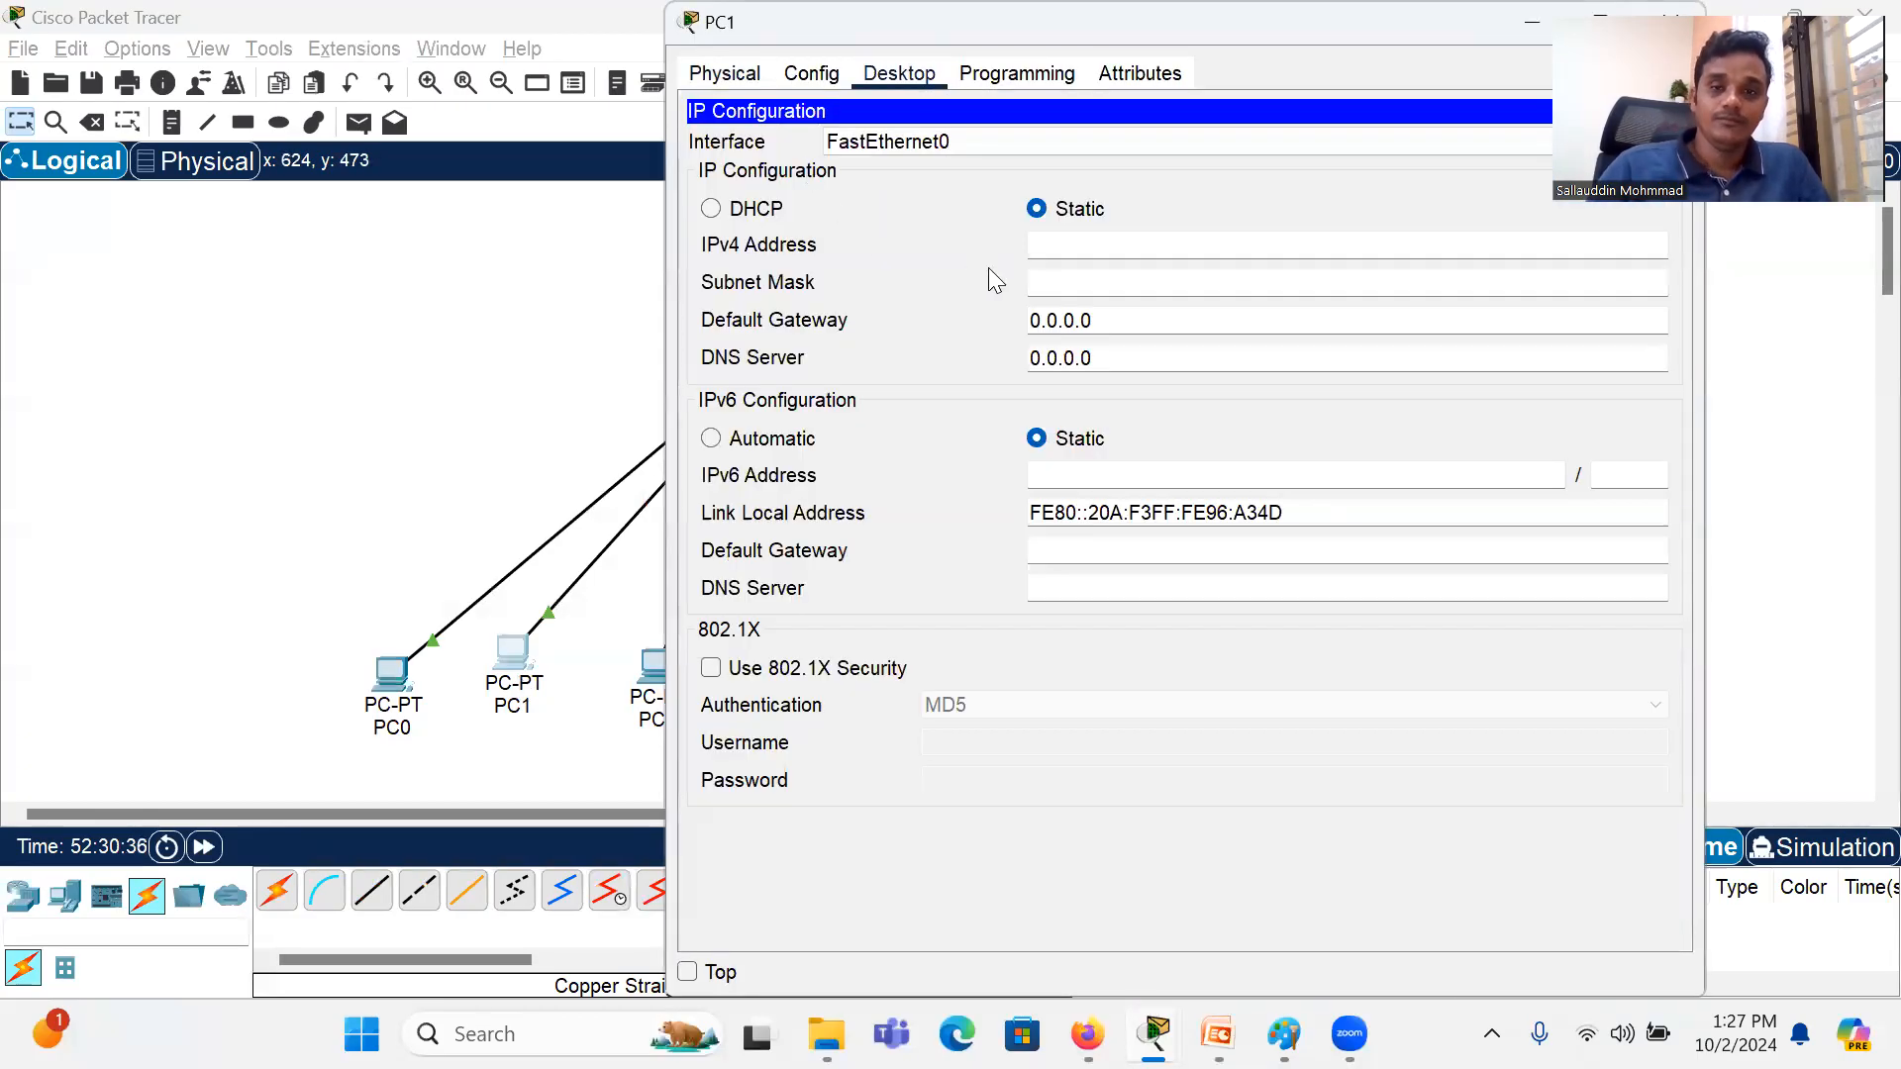
text(192.168.2.2)
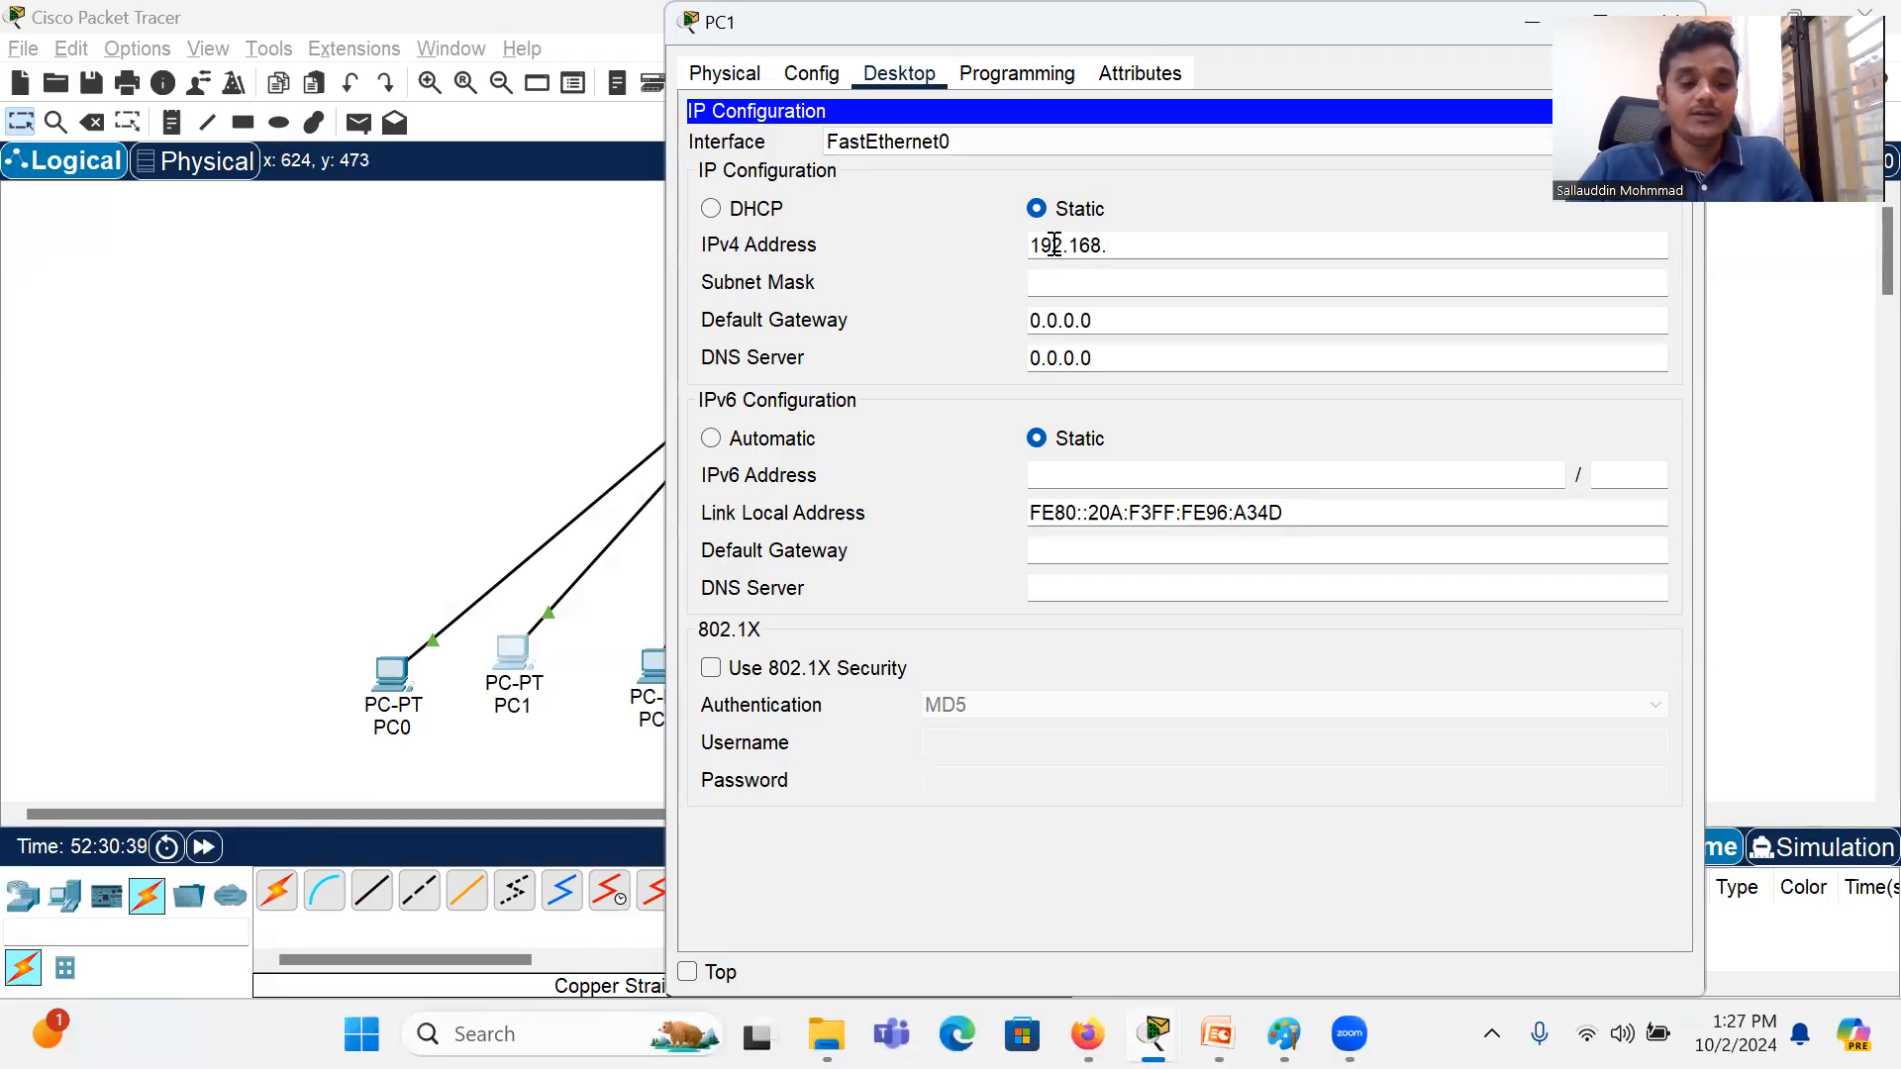
click(1077, 285)
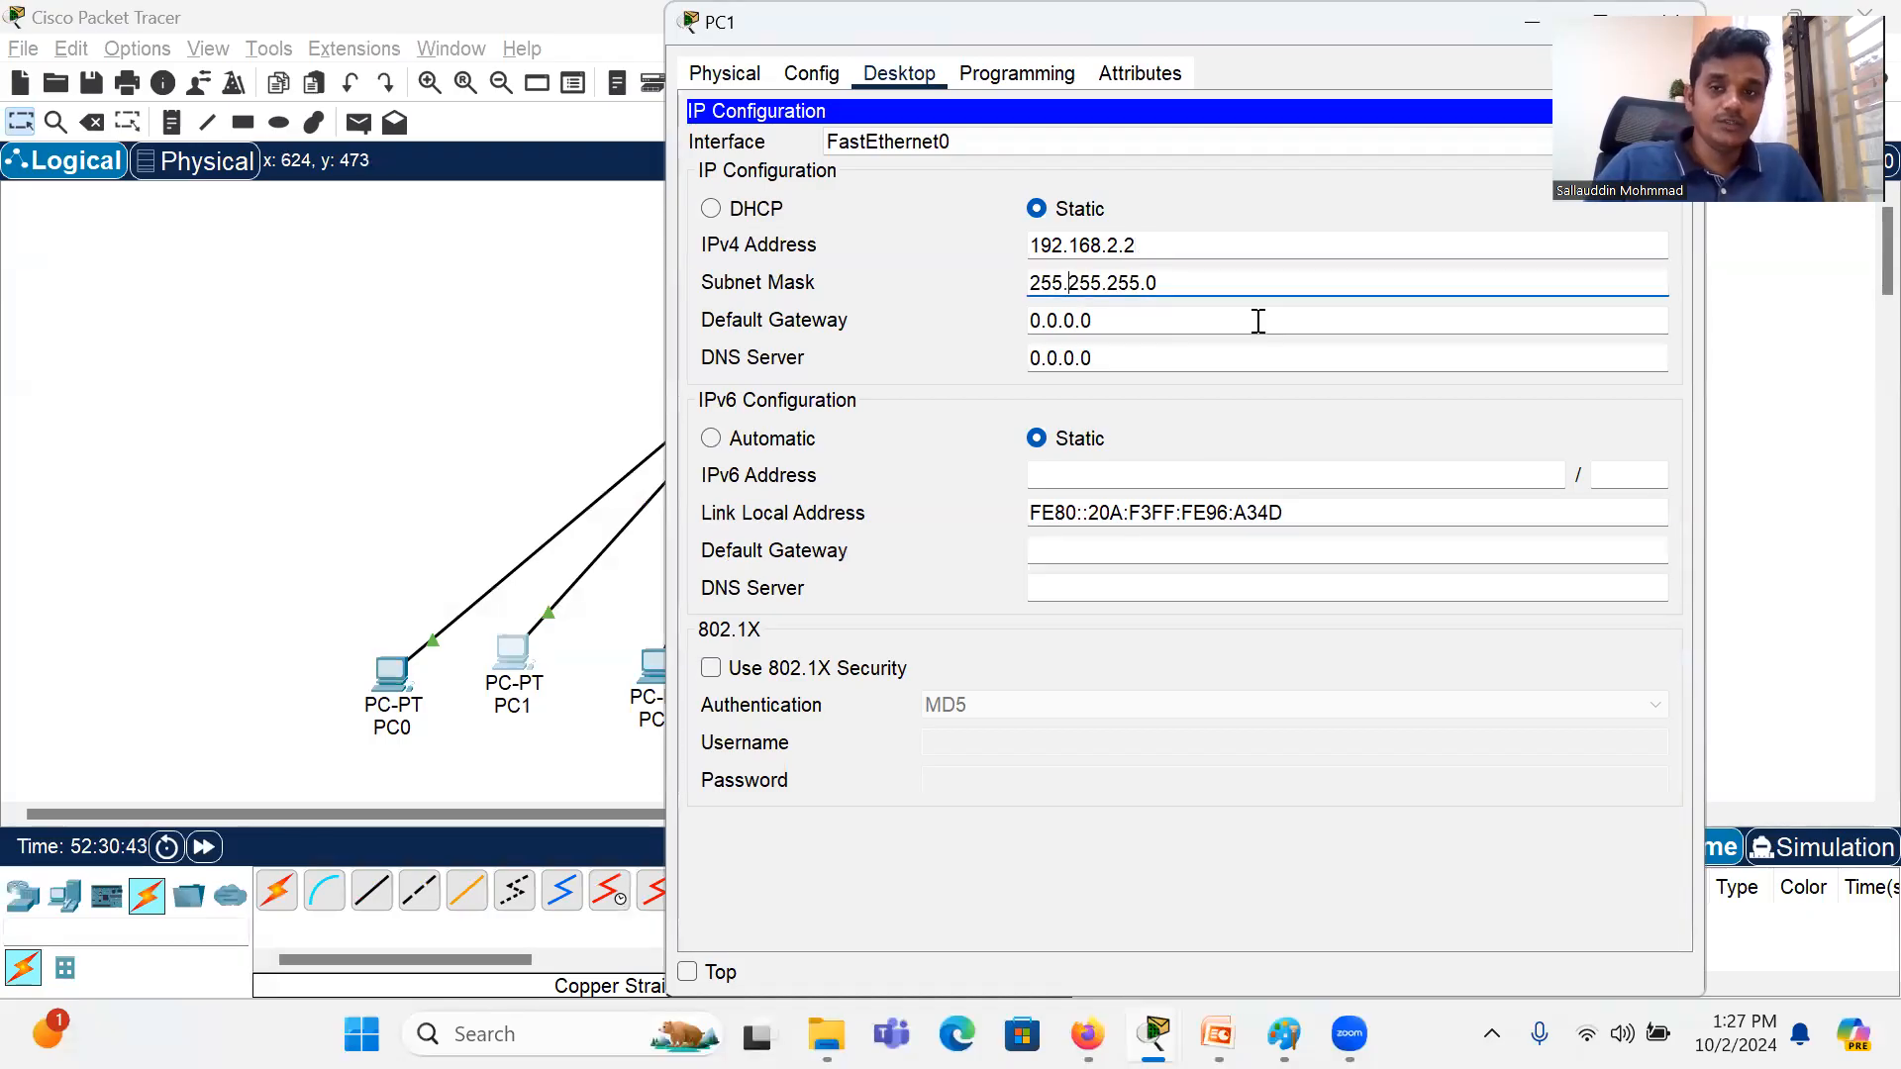
click(1271, 65)
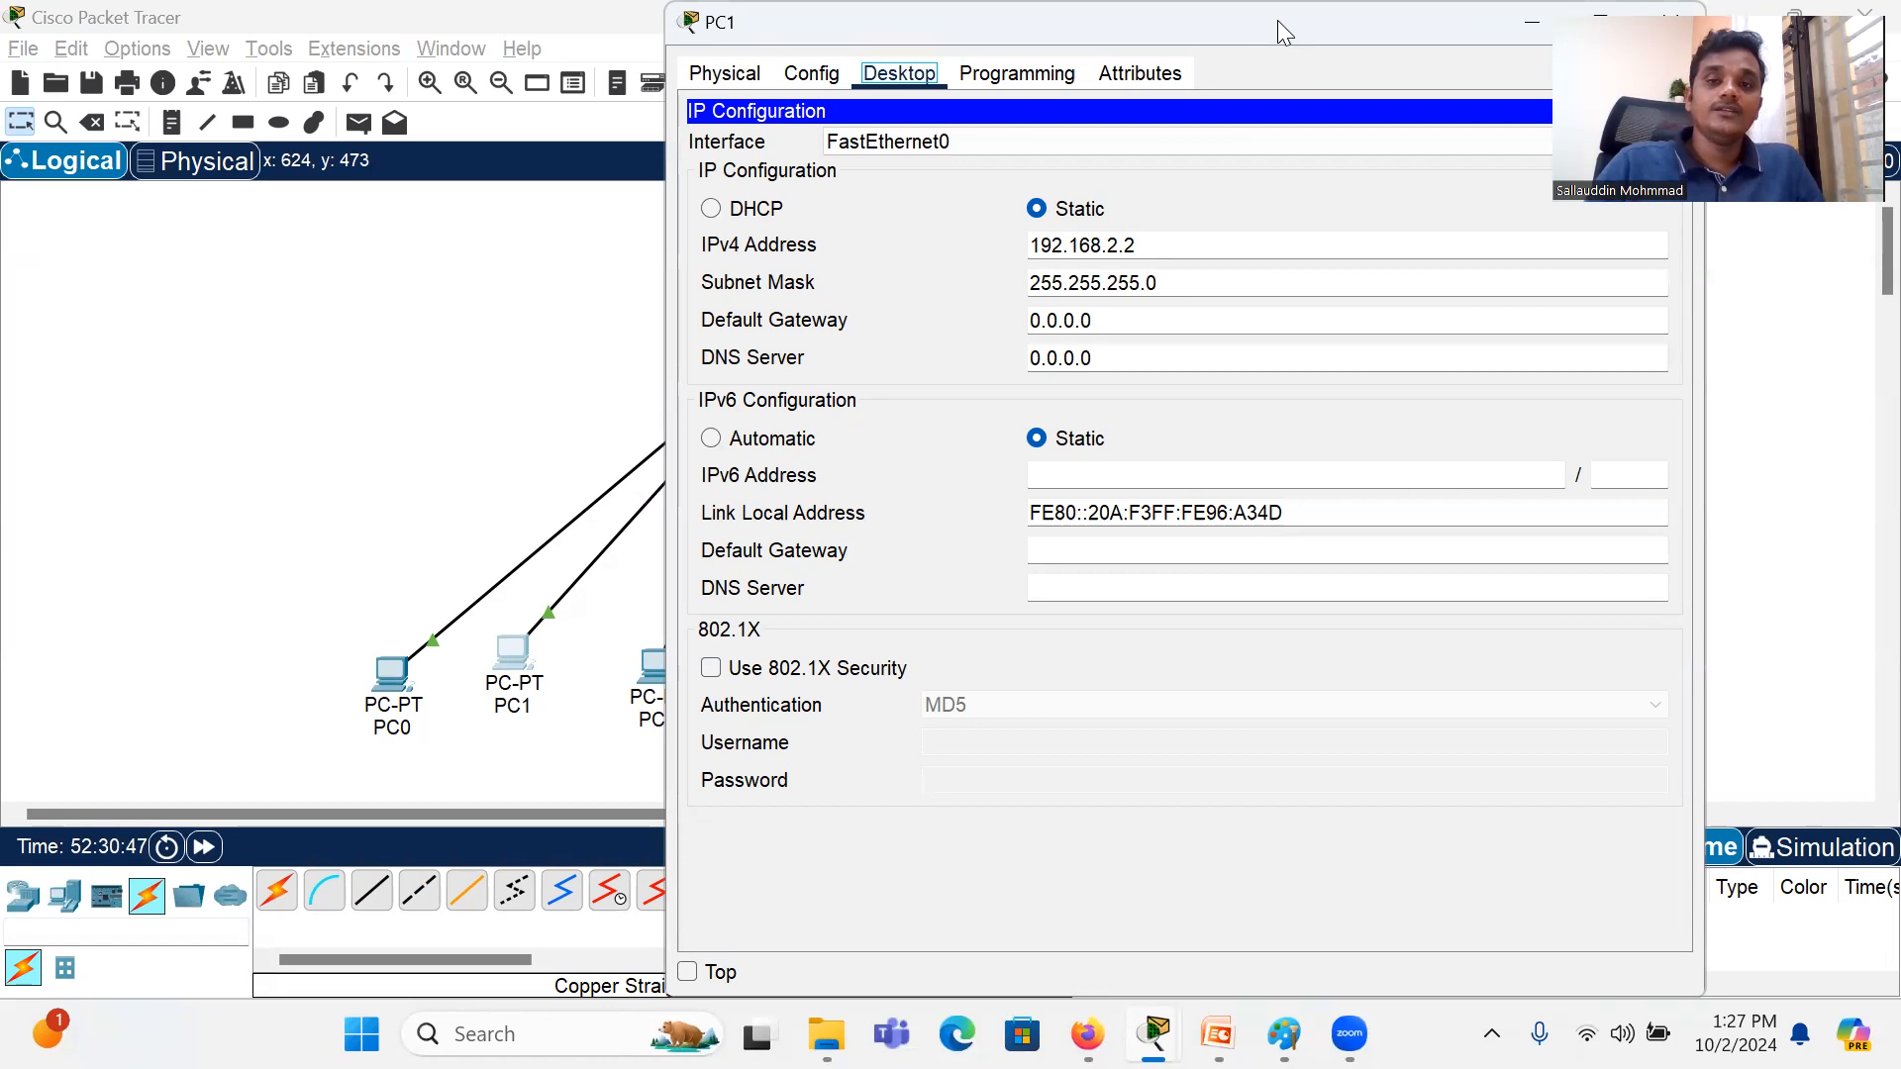
Step: Close PC1's device window and maximize the main workspace window again
drag(1278, 20, 766, 63)
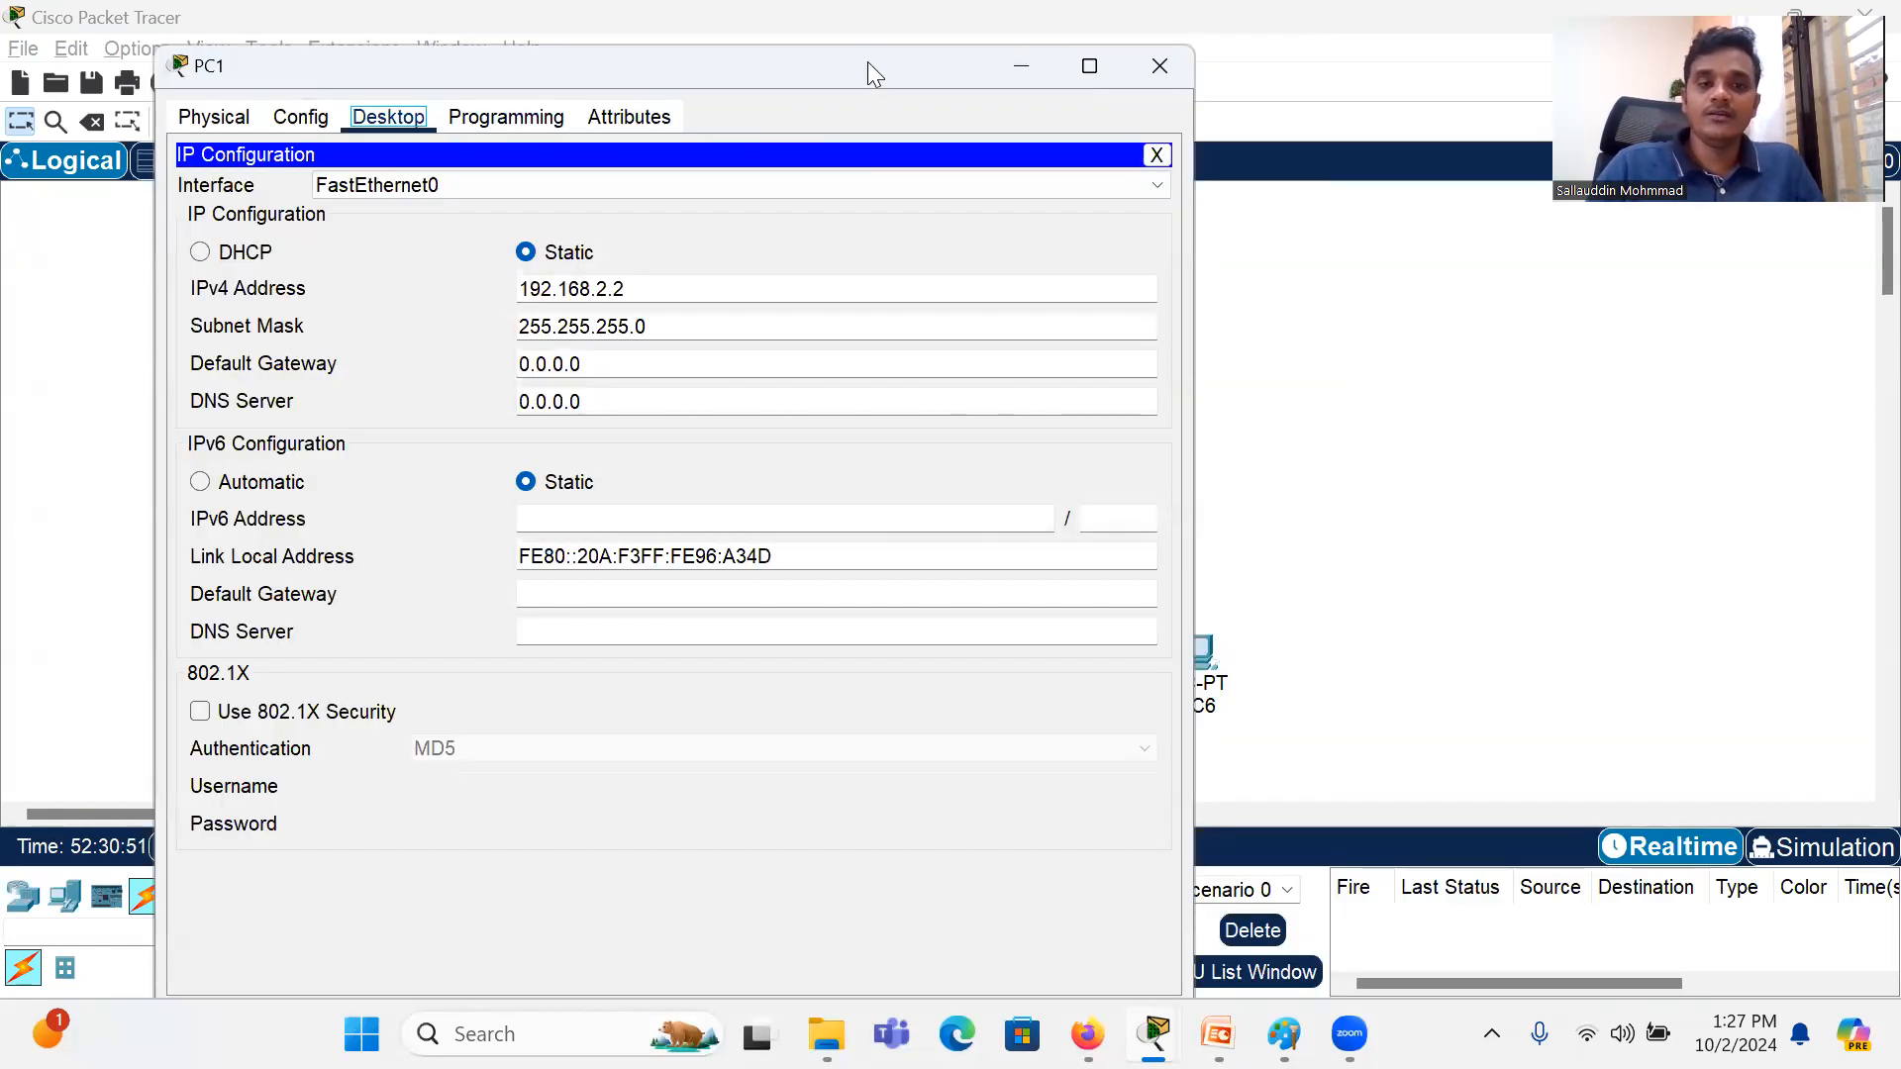
key(super+Left)
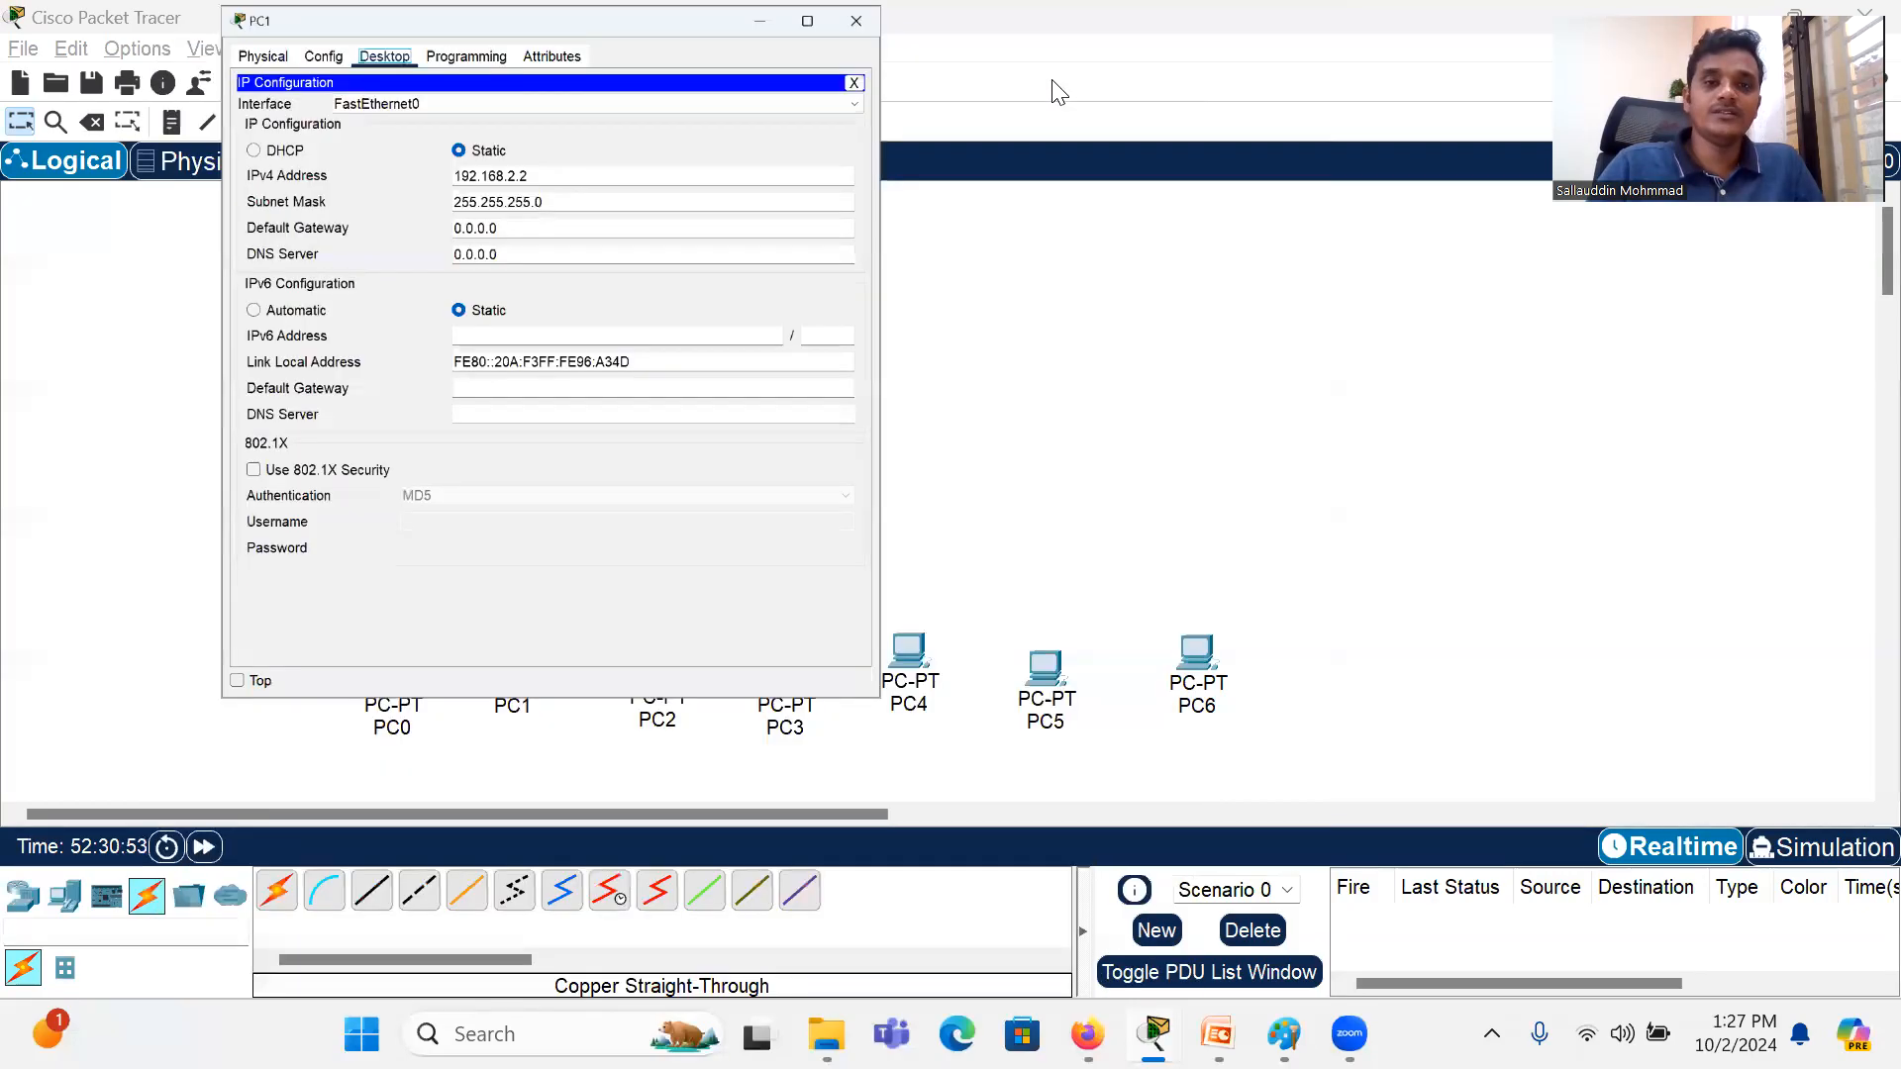
click(1102, 243)
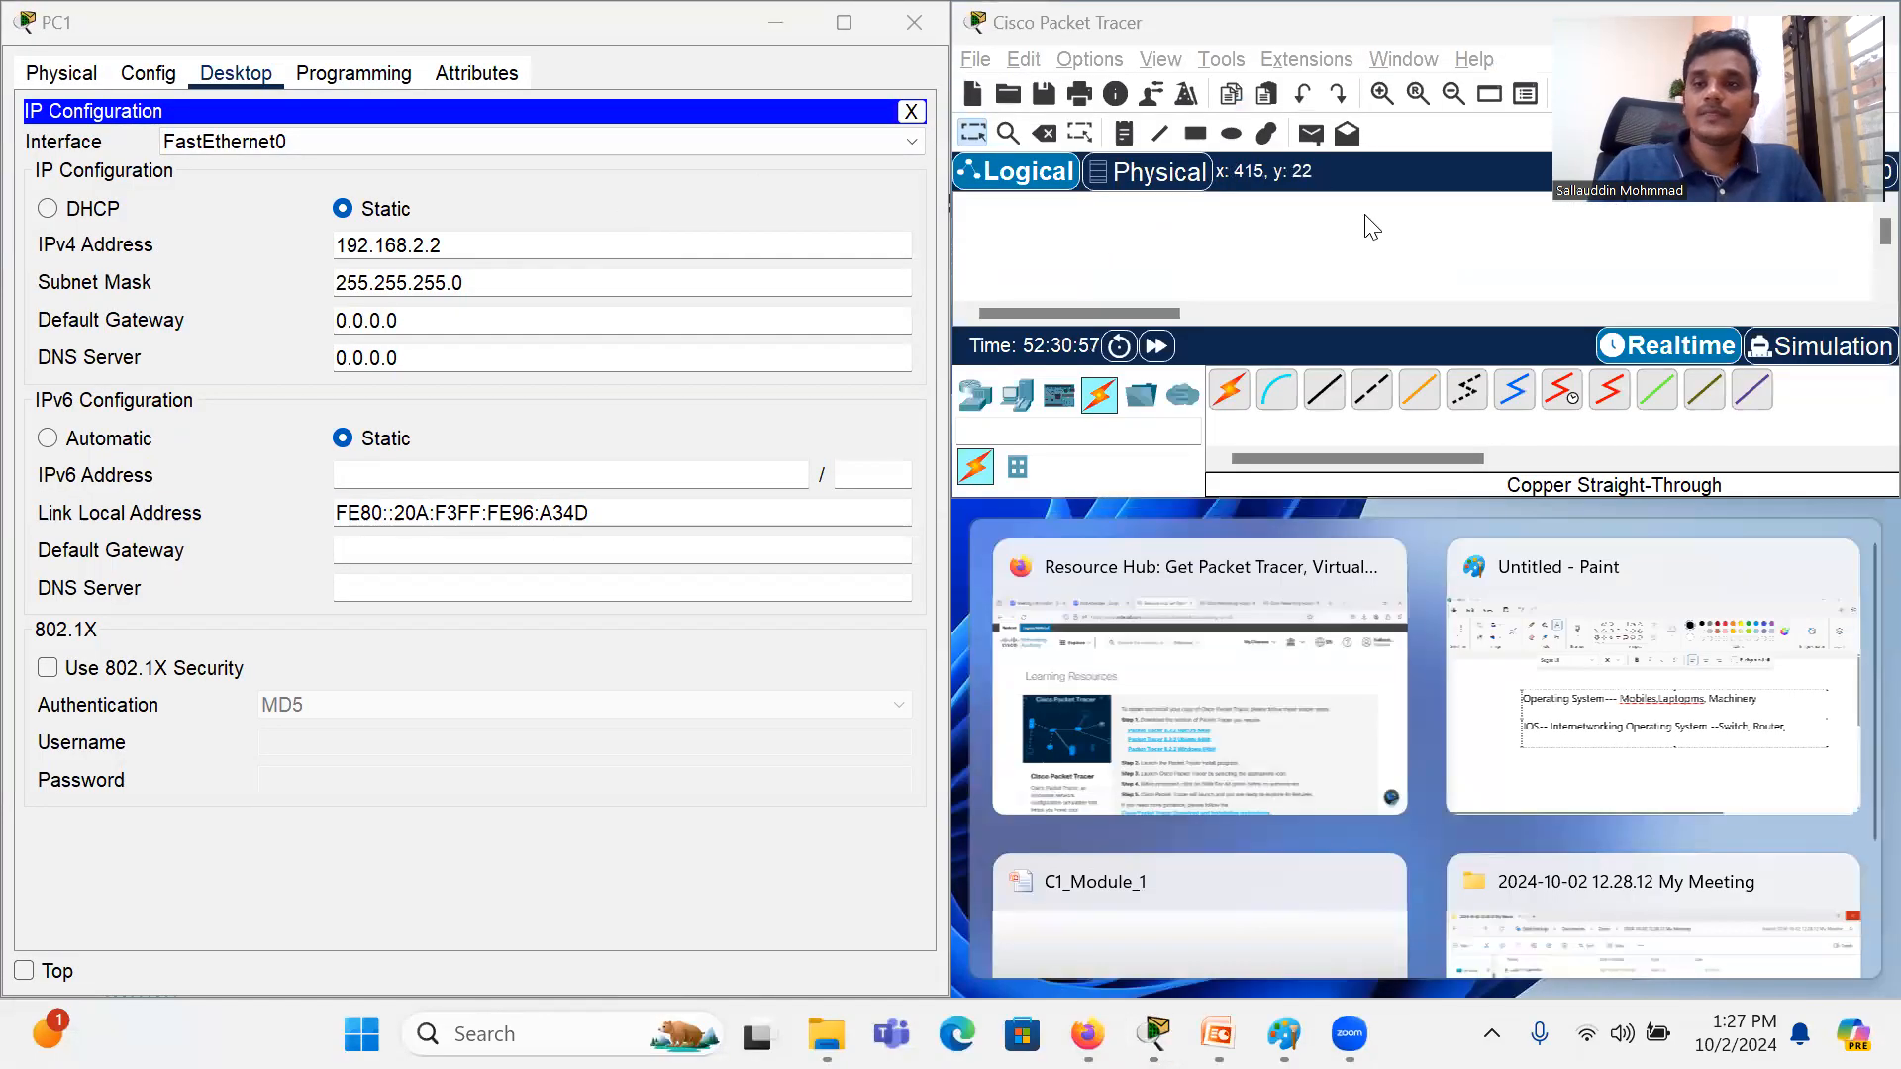
drag(861, 14, 863, 14)
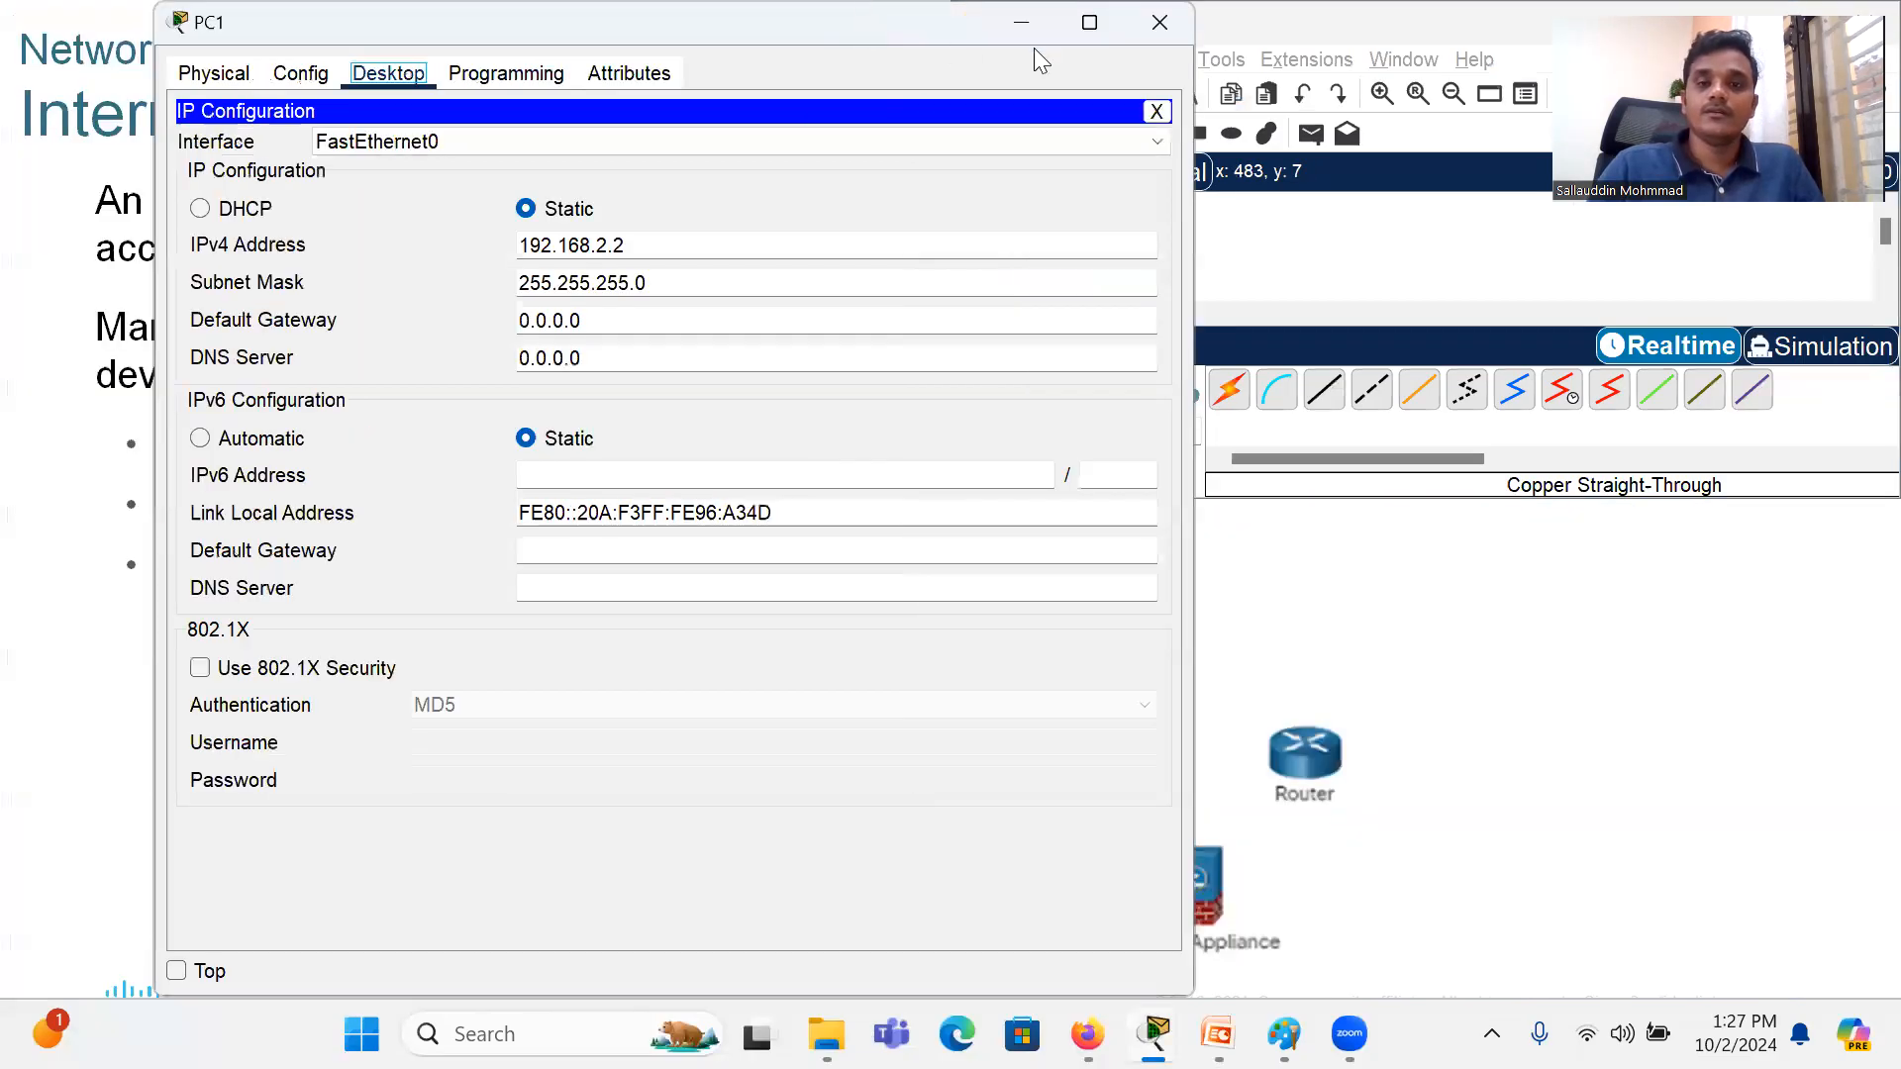
click(1160, 22)
double_click(1280, 25)
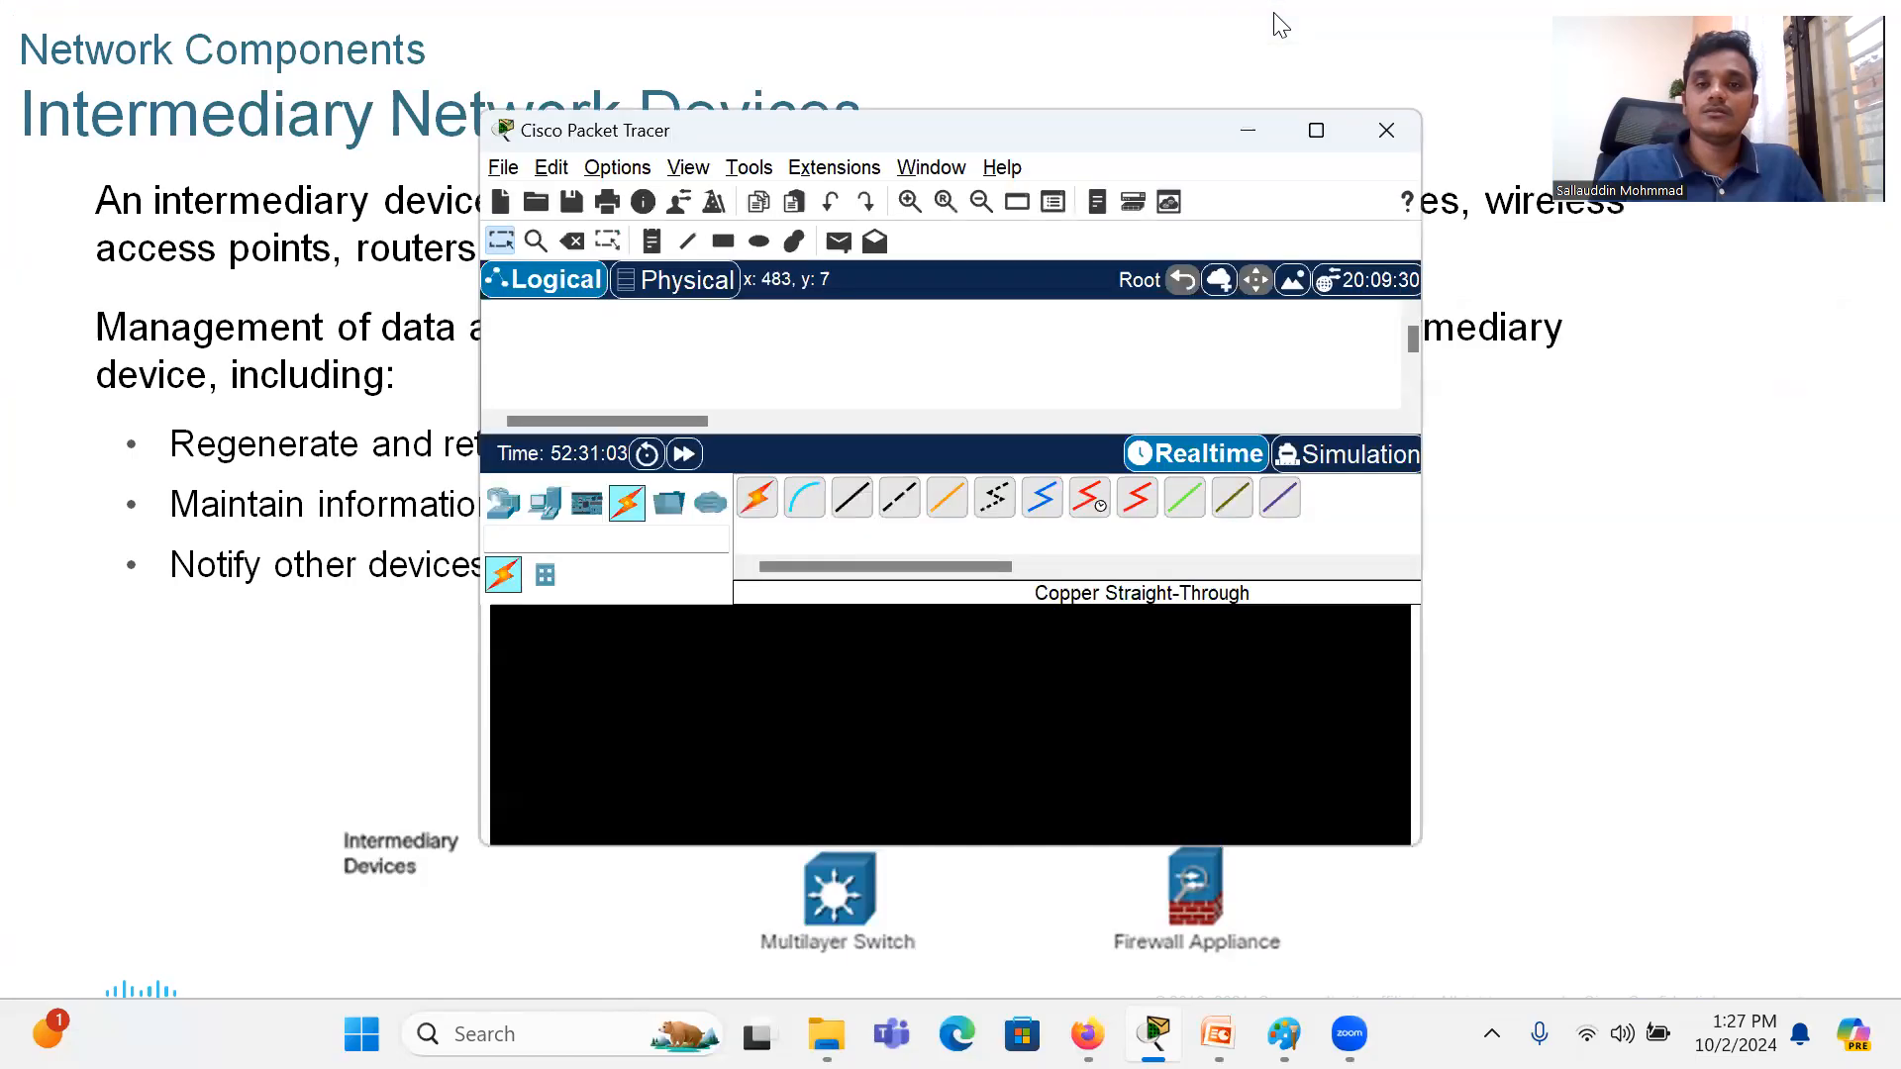
click(1317, 137)
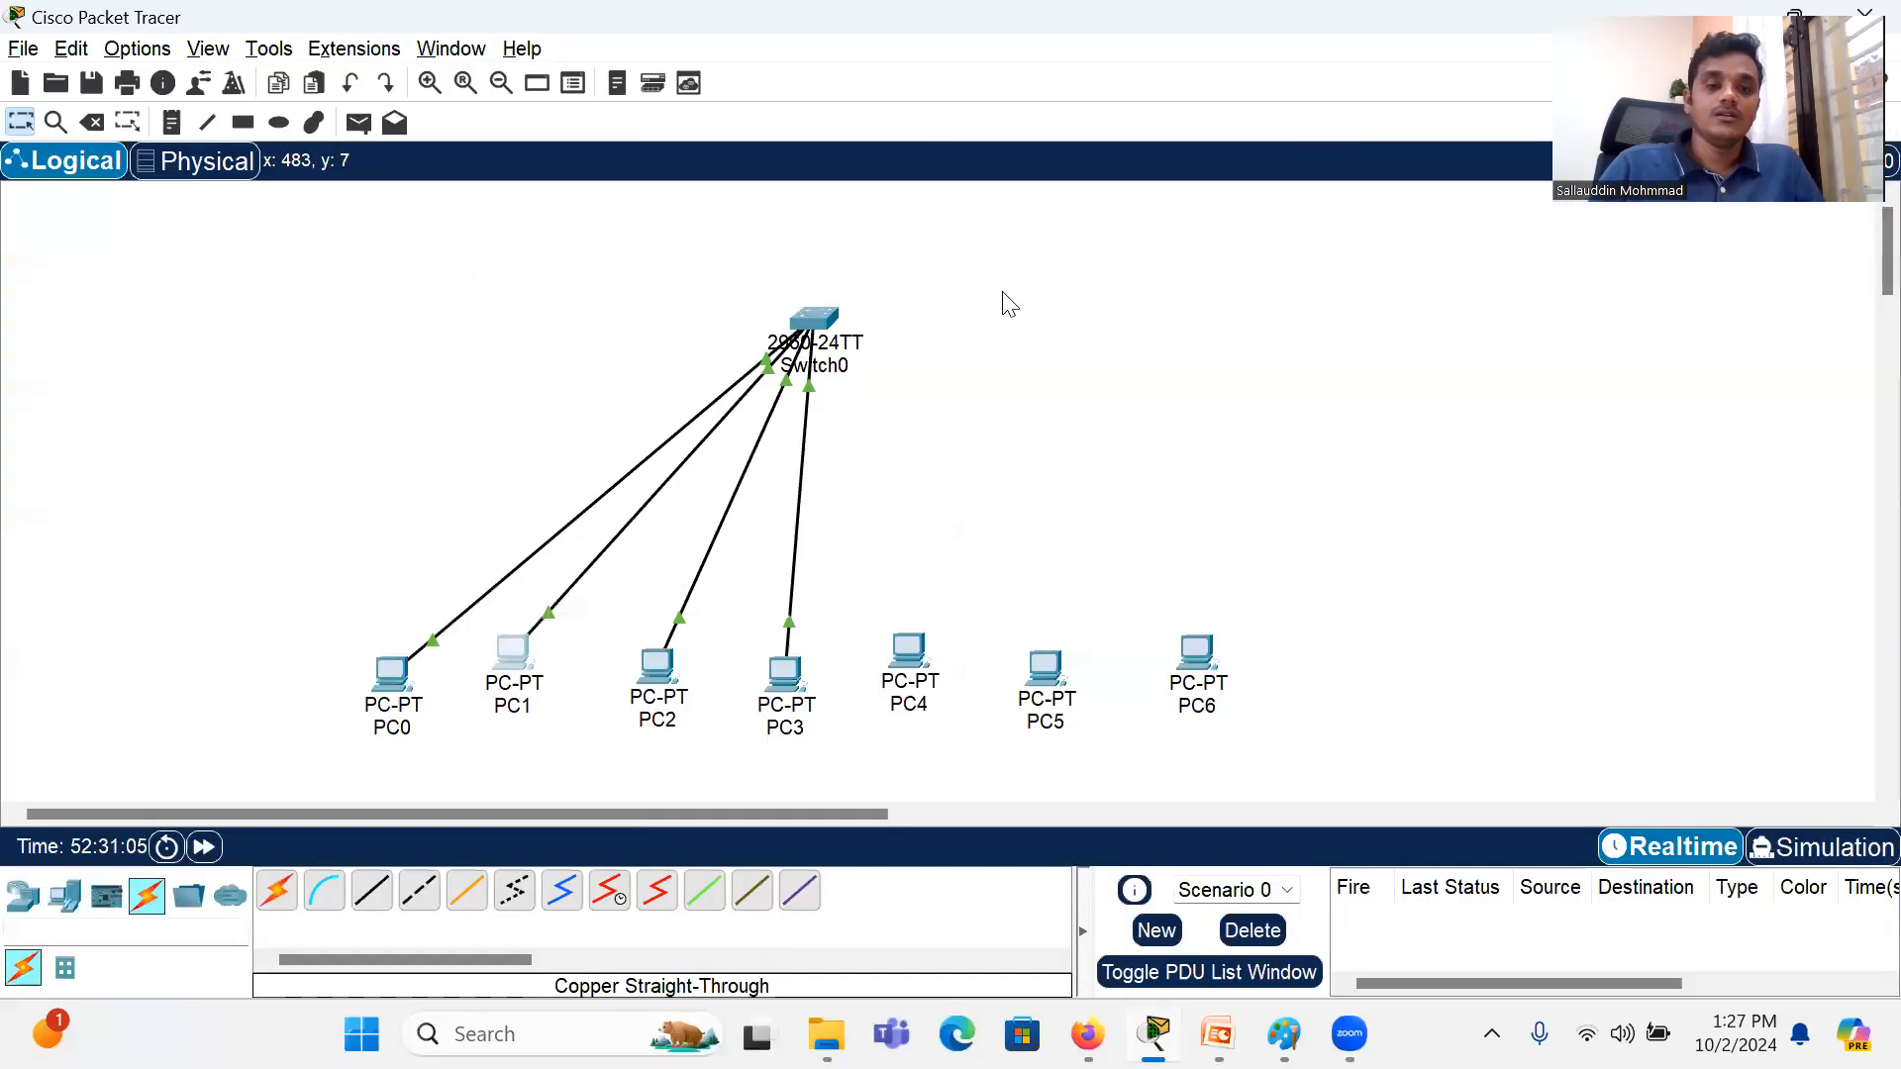
Step: Give PC2 the static IPv4 address 192.168.2.3 with subnet mask 255.255.255.0 and close its device window
click(657, 671)
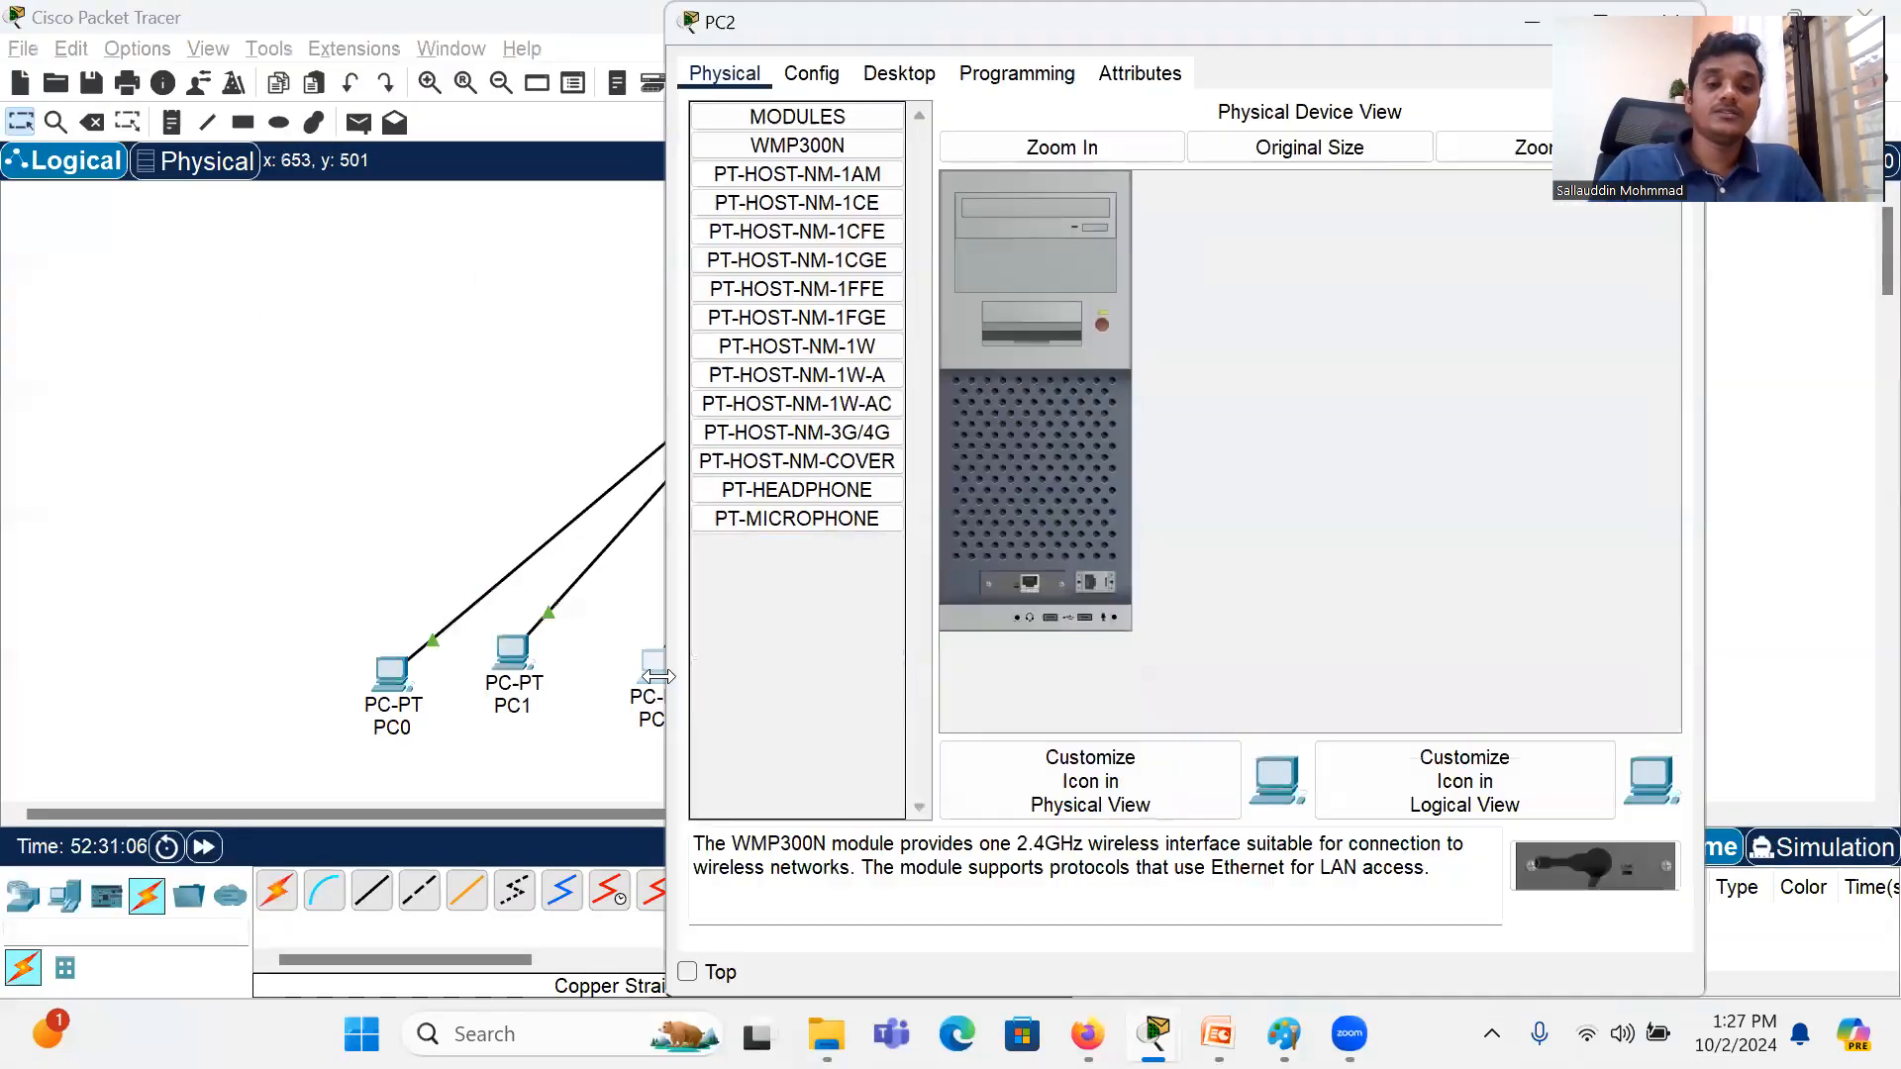
click(881, 75)
click(760, 182)
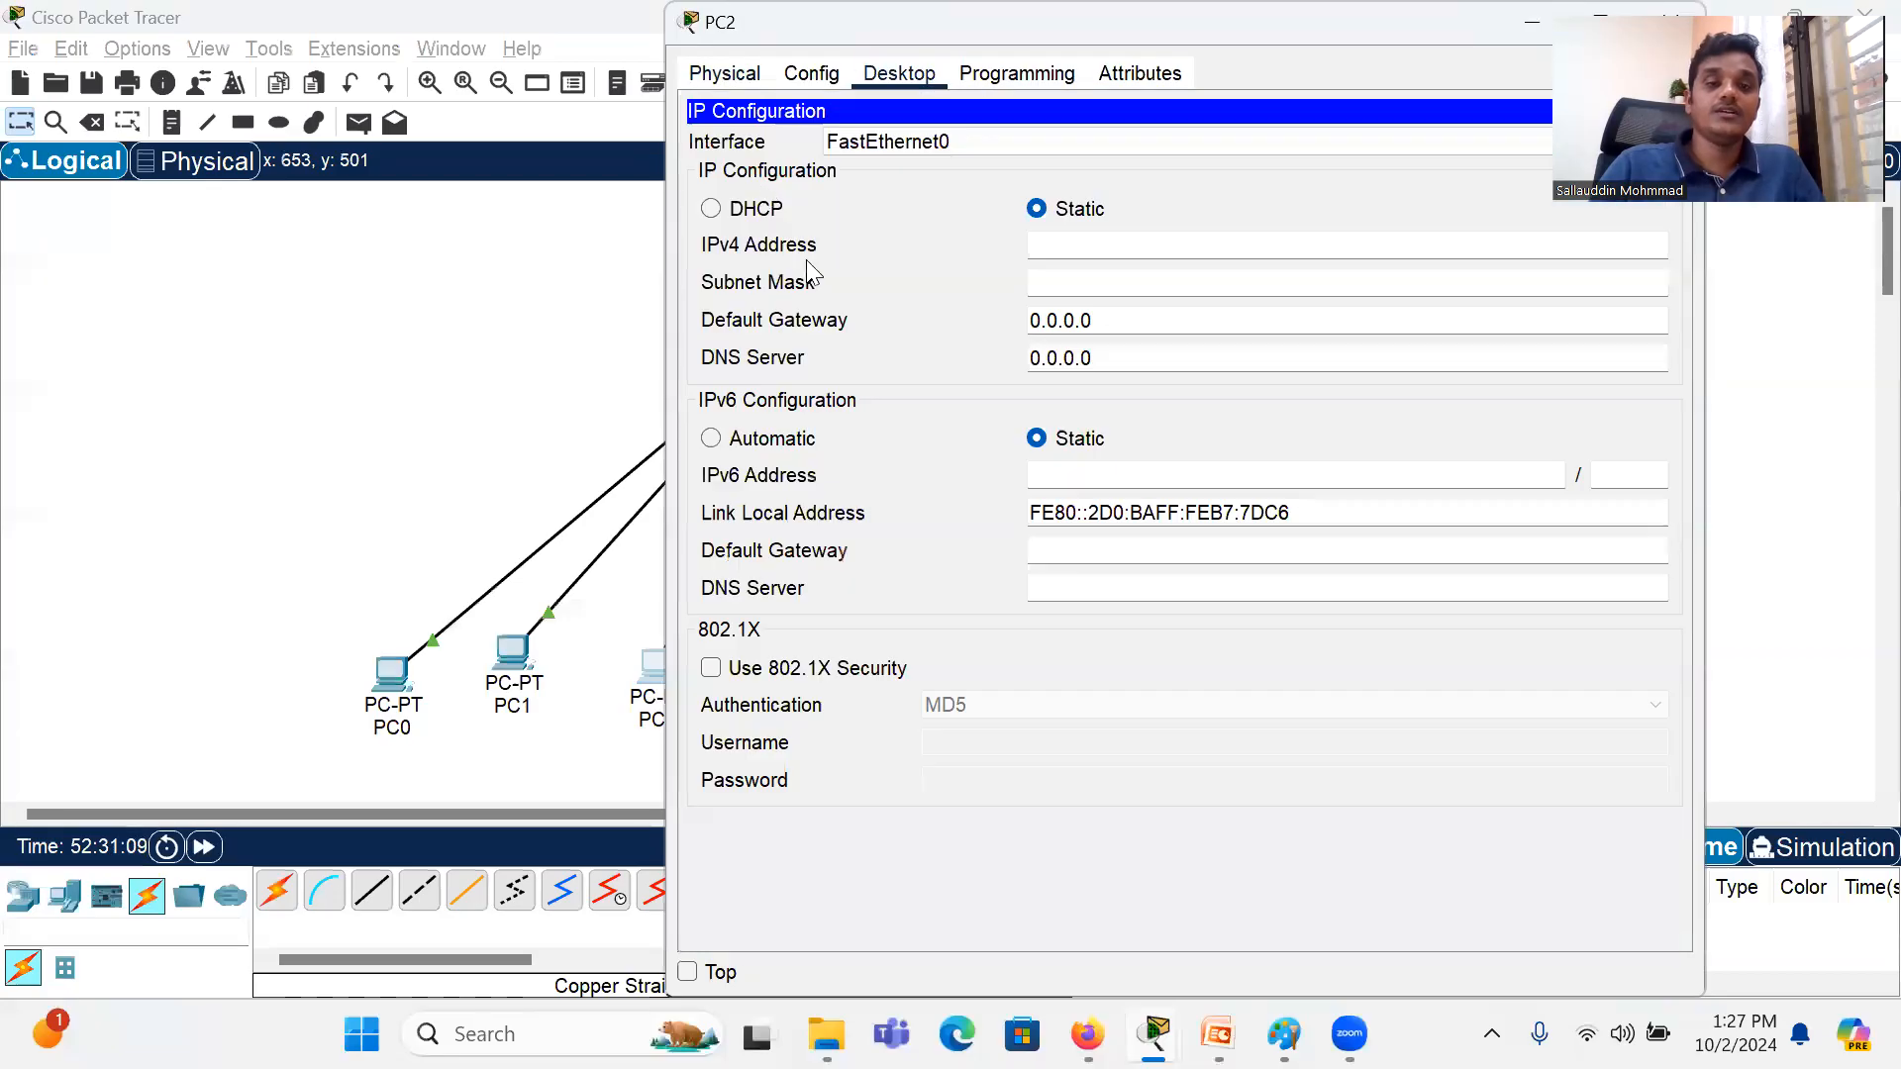
click(1101, 238)
text(192.168.2.3)
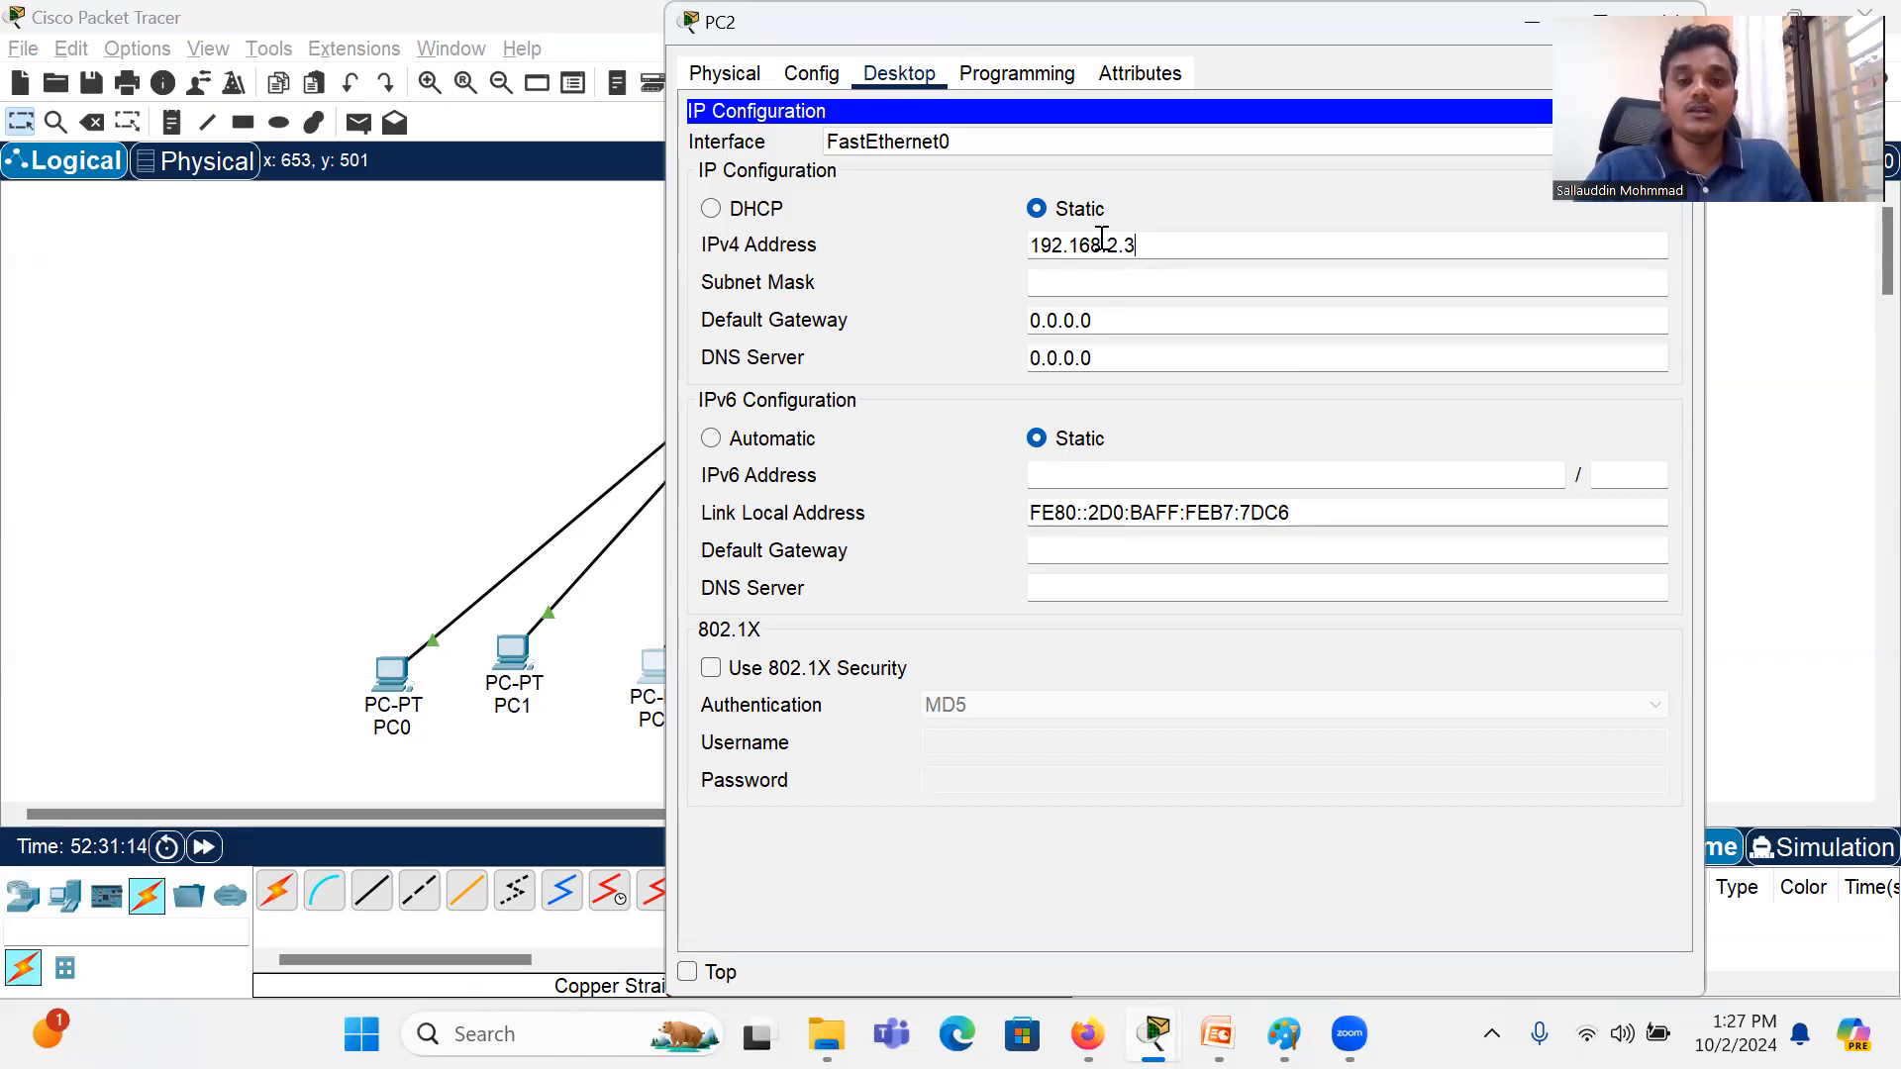
click(1102, 283)
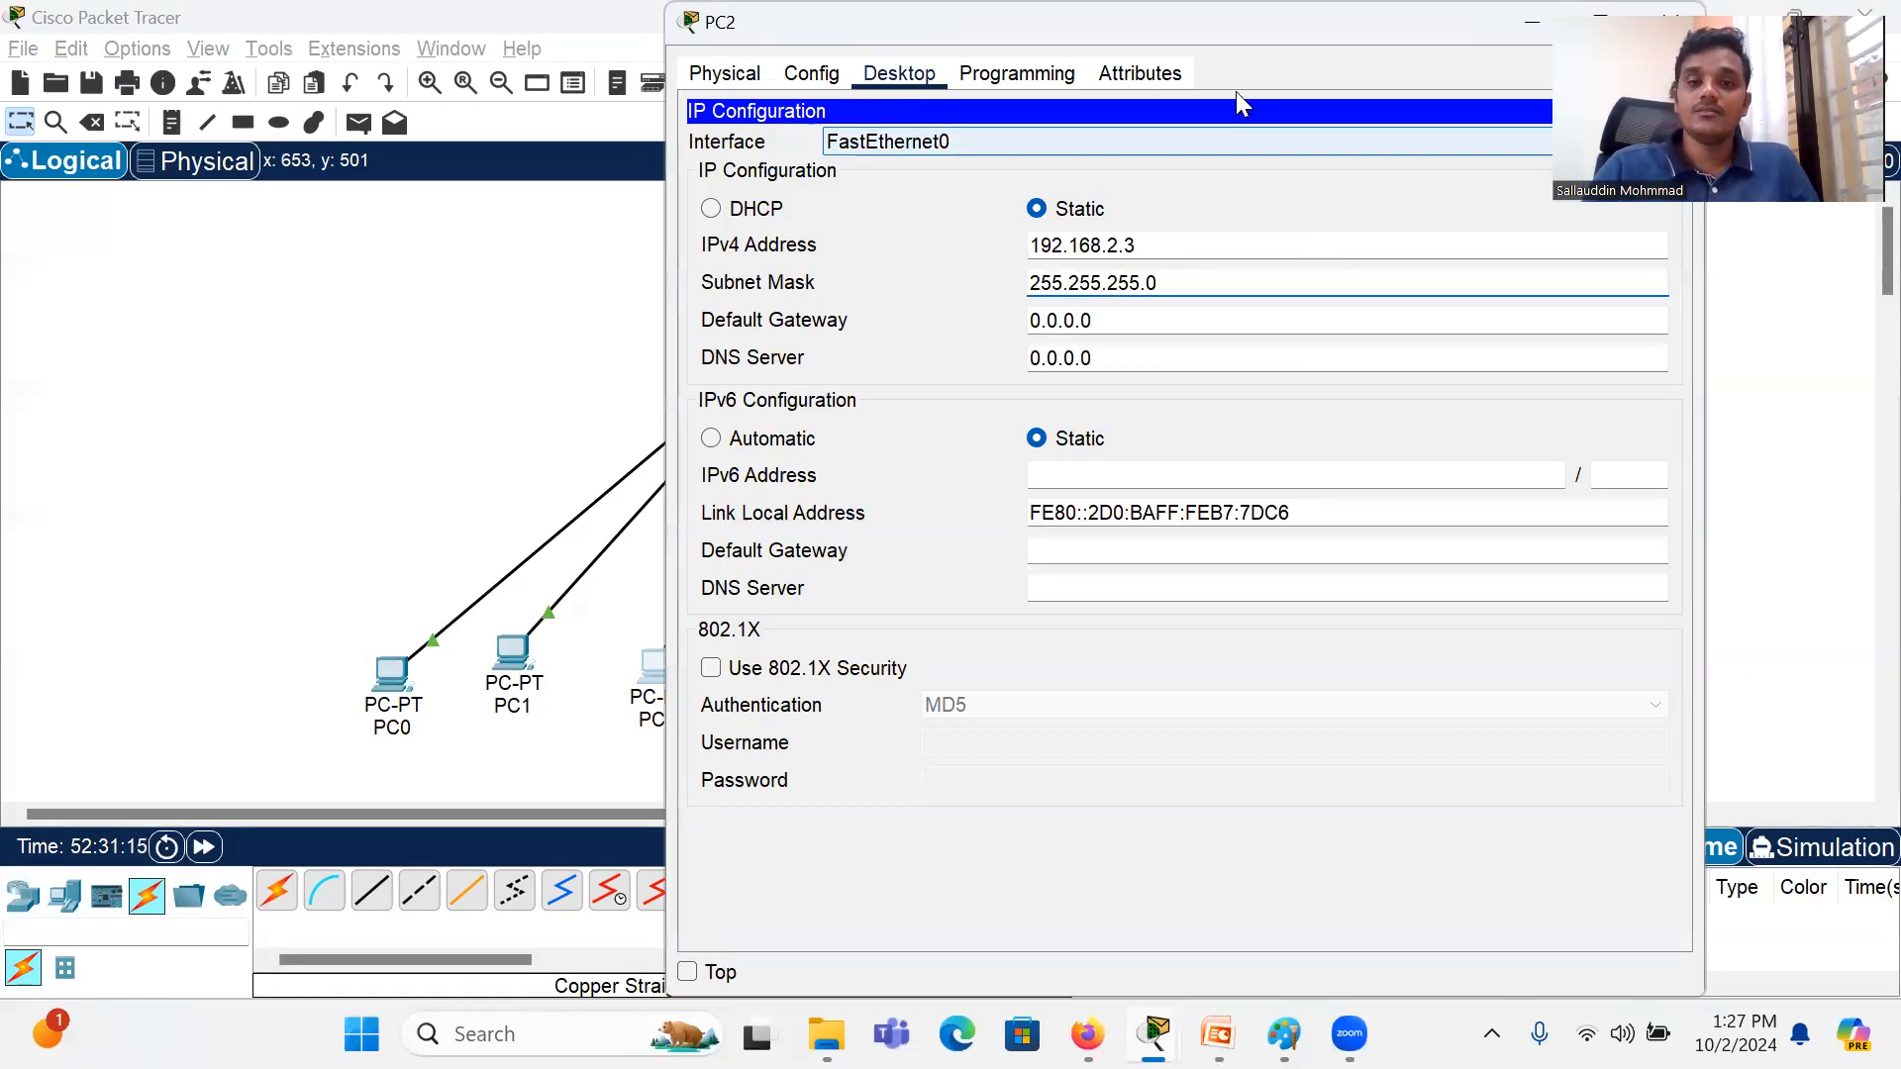
drag(1246, 19, 1074, 1)
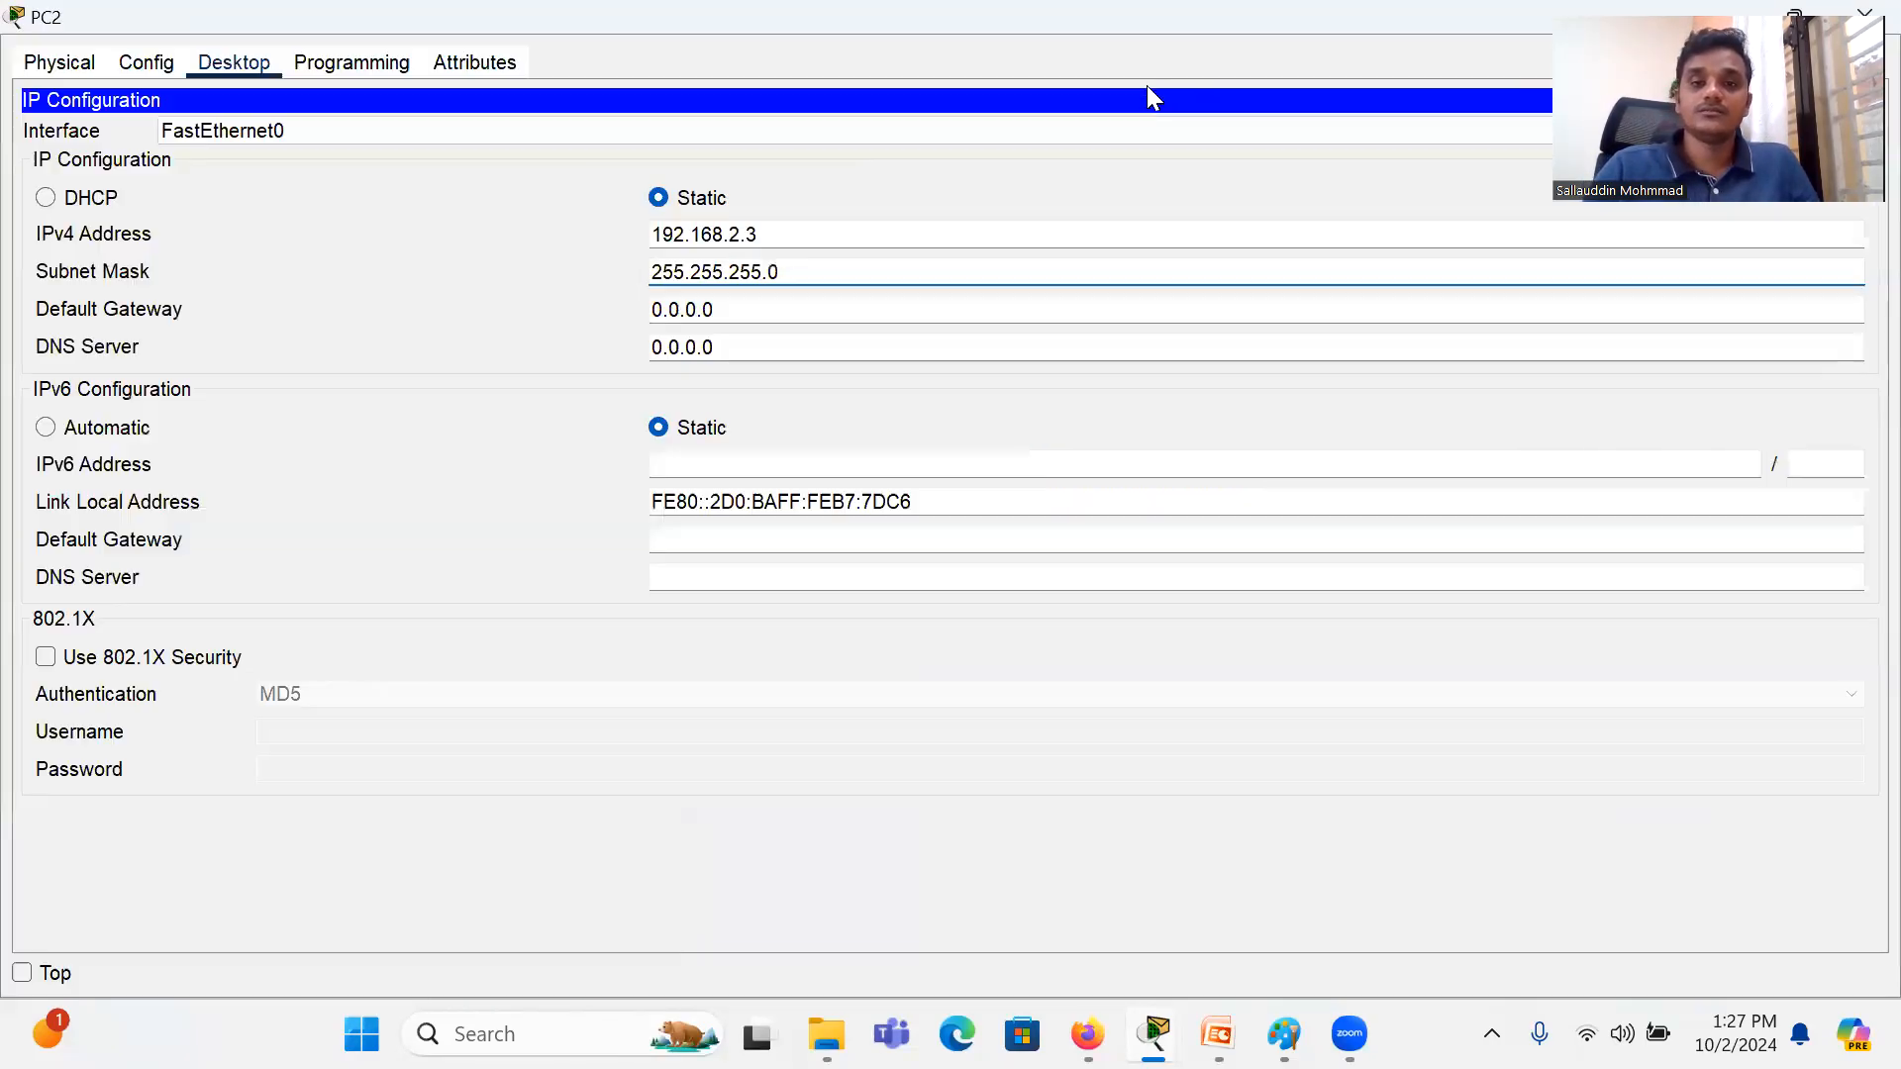
double_click(1230, 12)
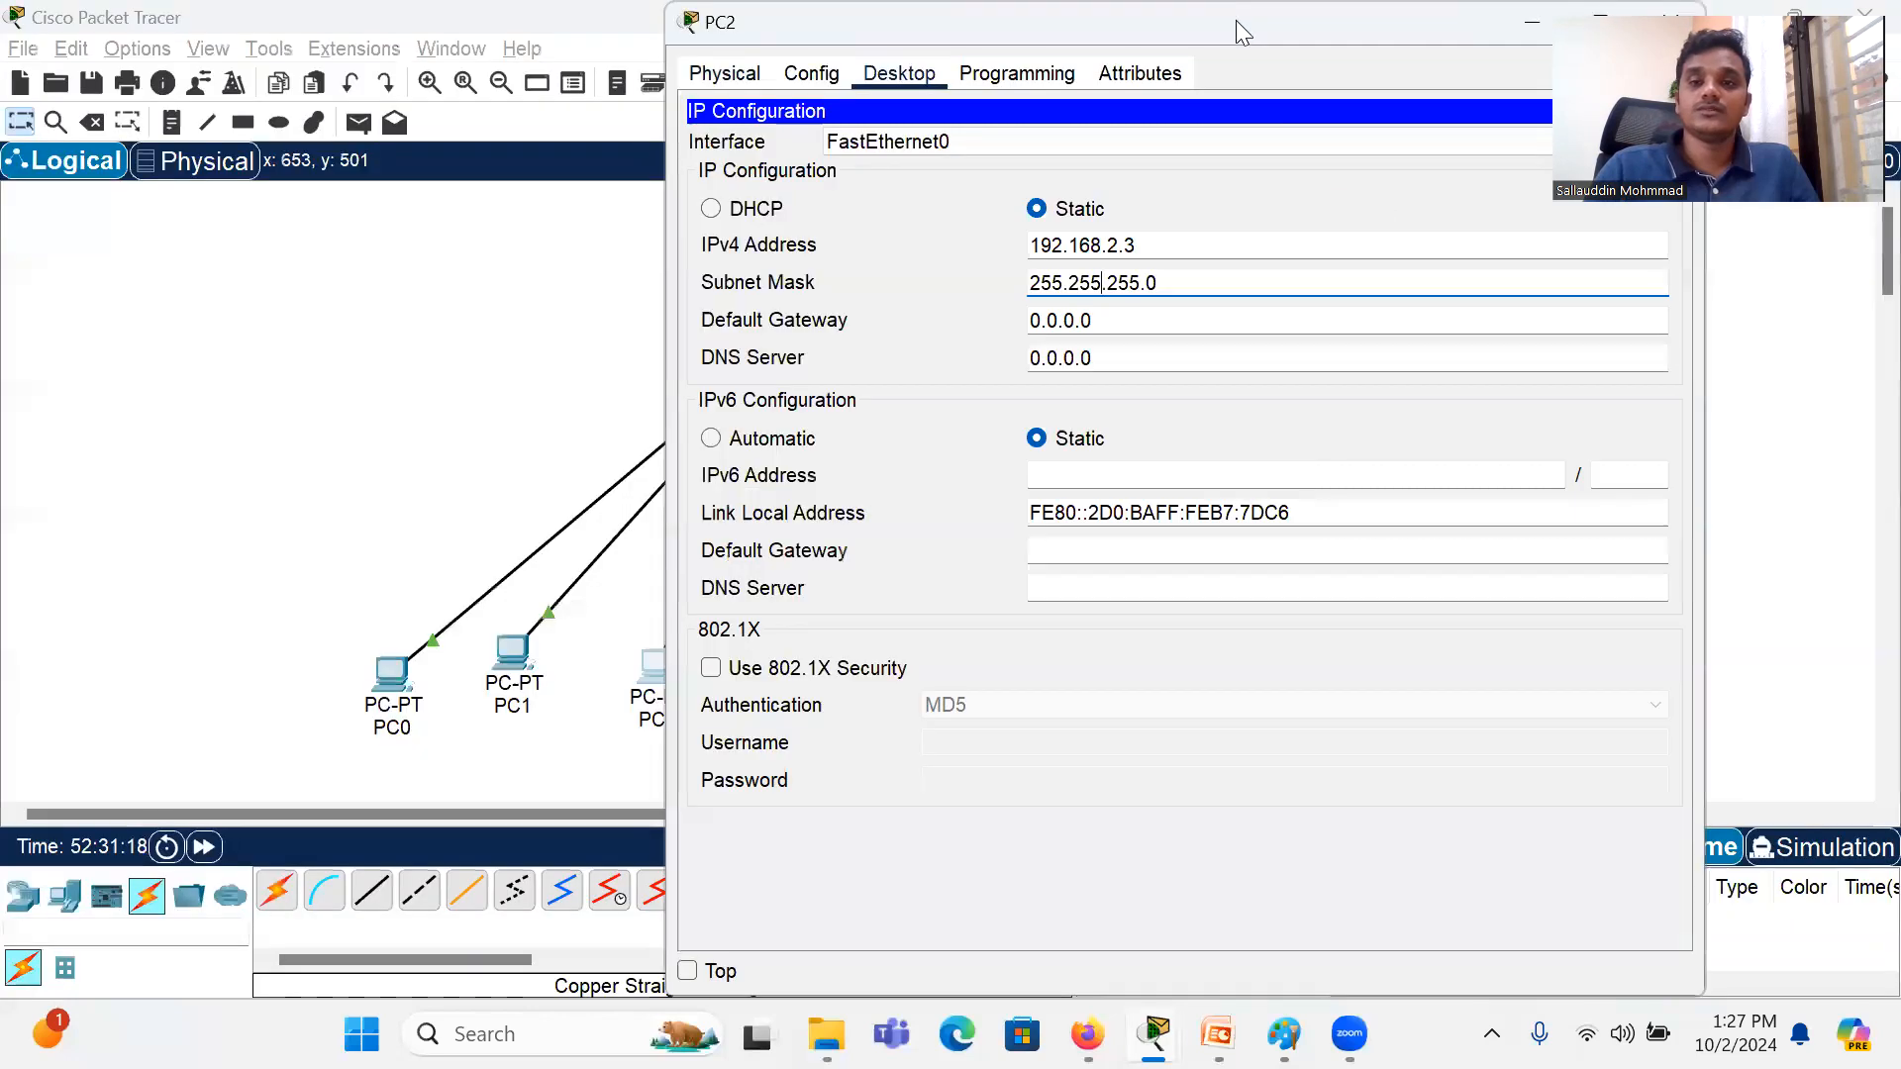
click(1656, 12)
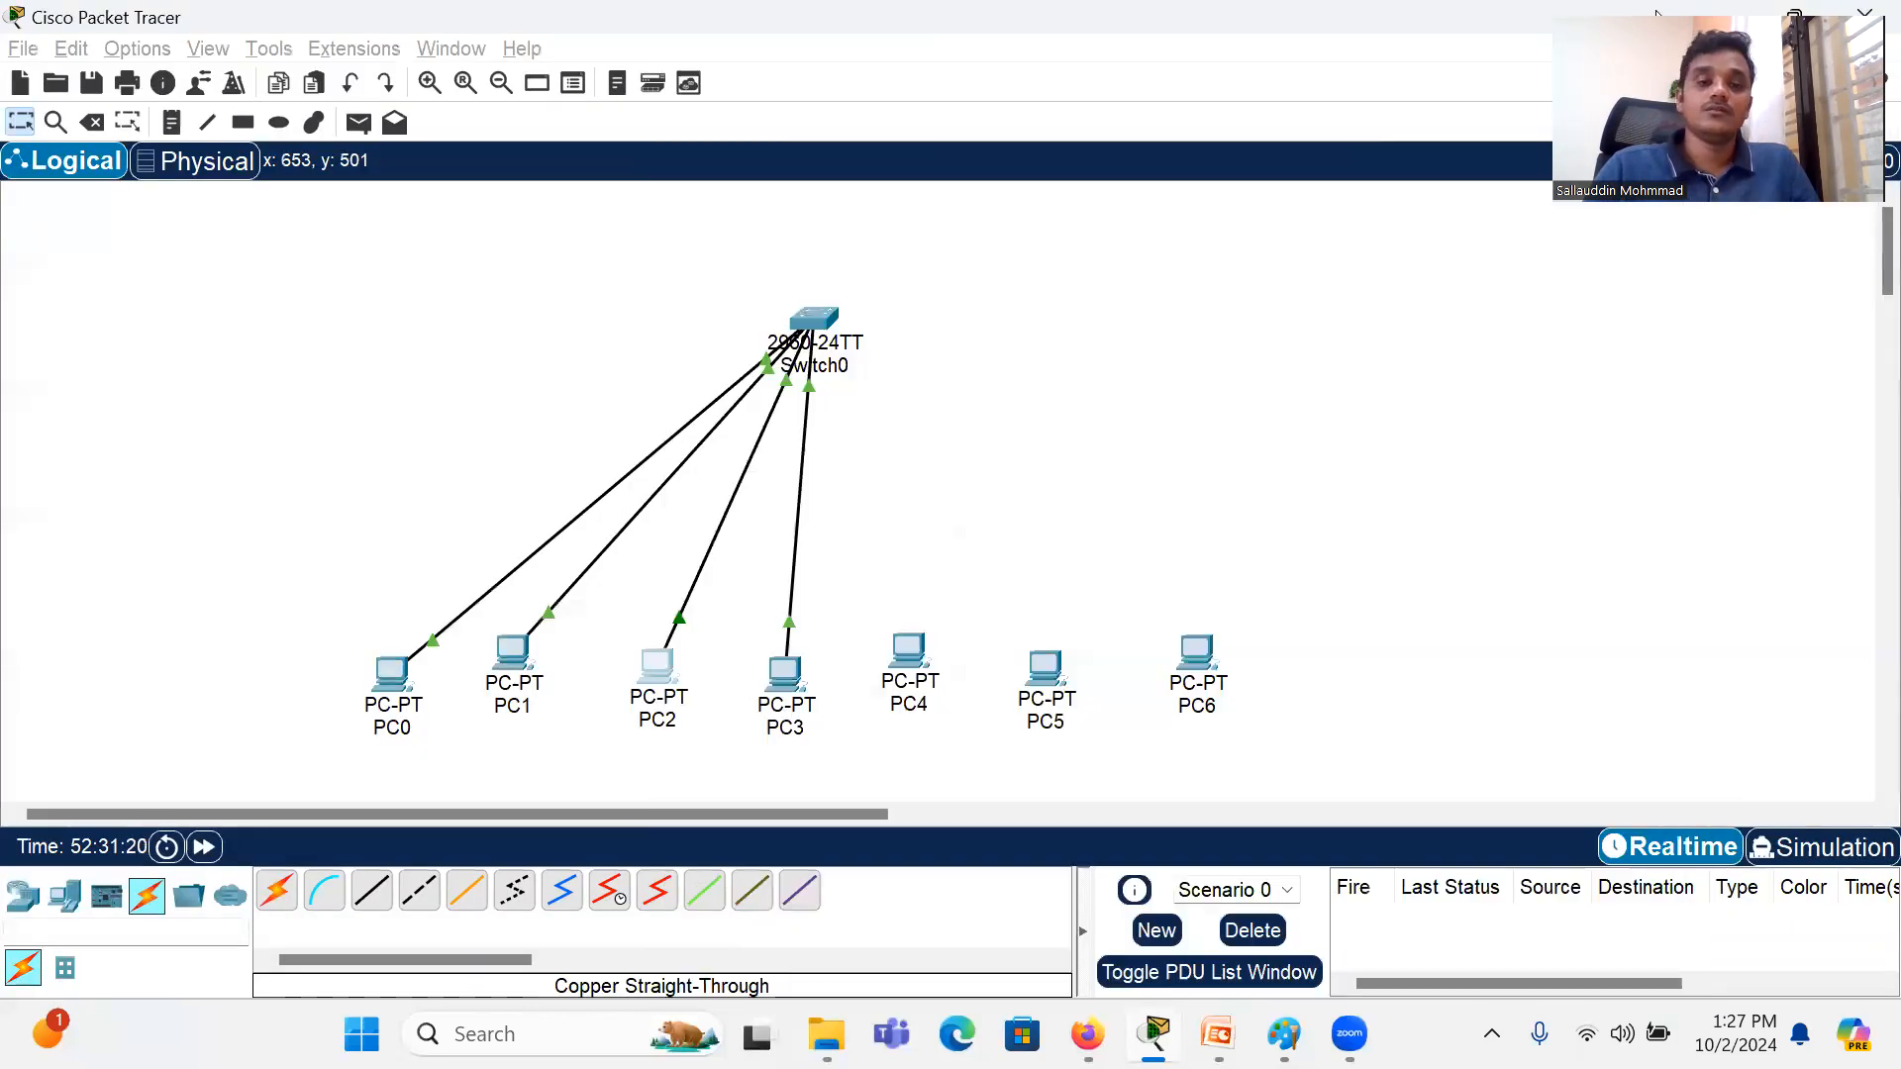
Step: Give PC3 the static IPv4 address 192.168.2.4 with subnet mask 255.255.255.0 and close its device window
click(797, 678)
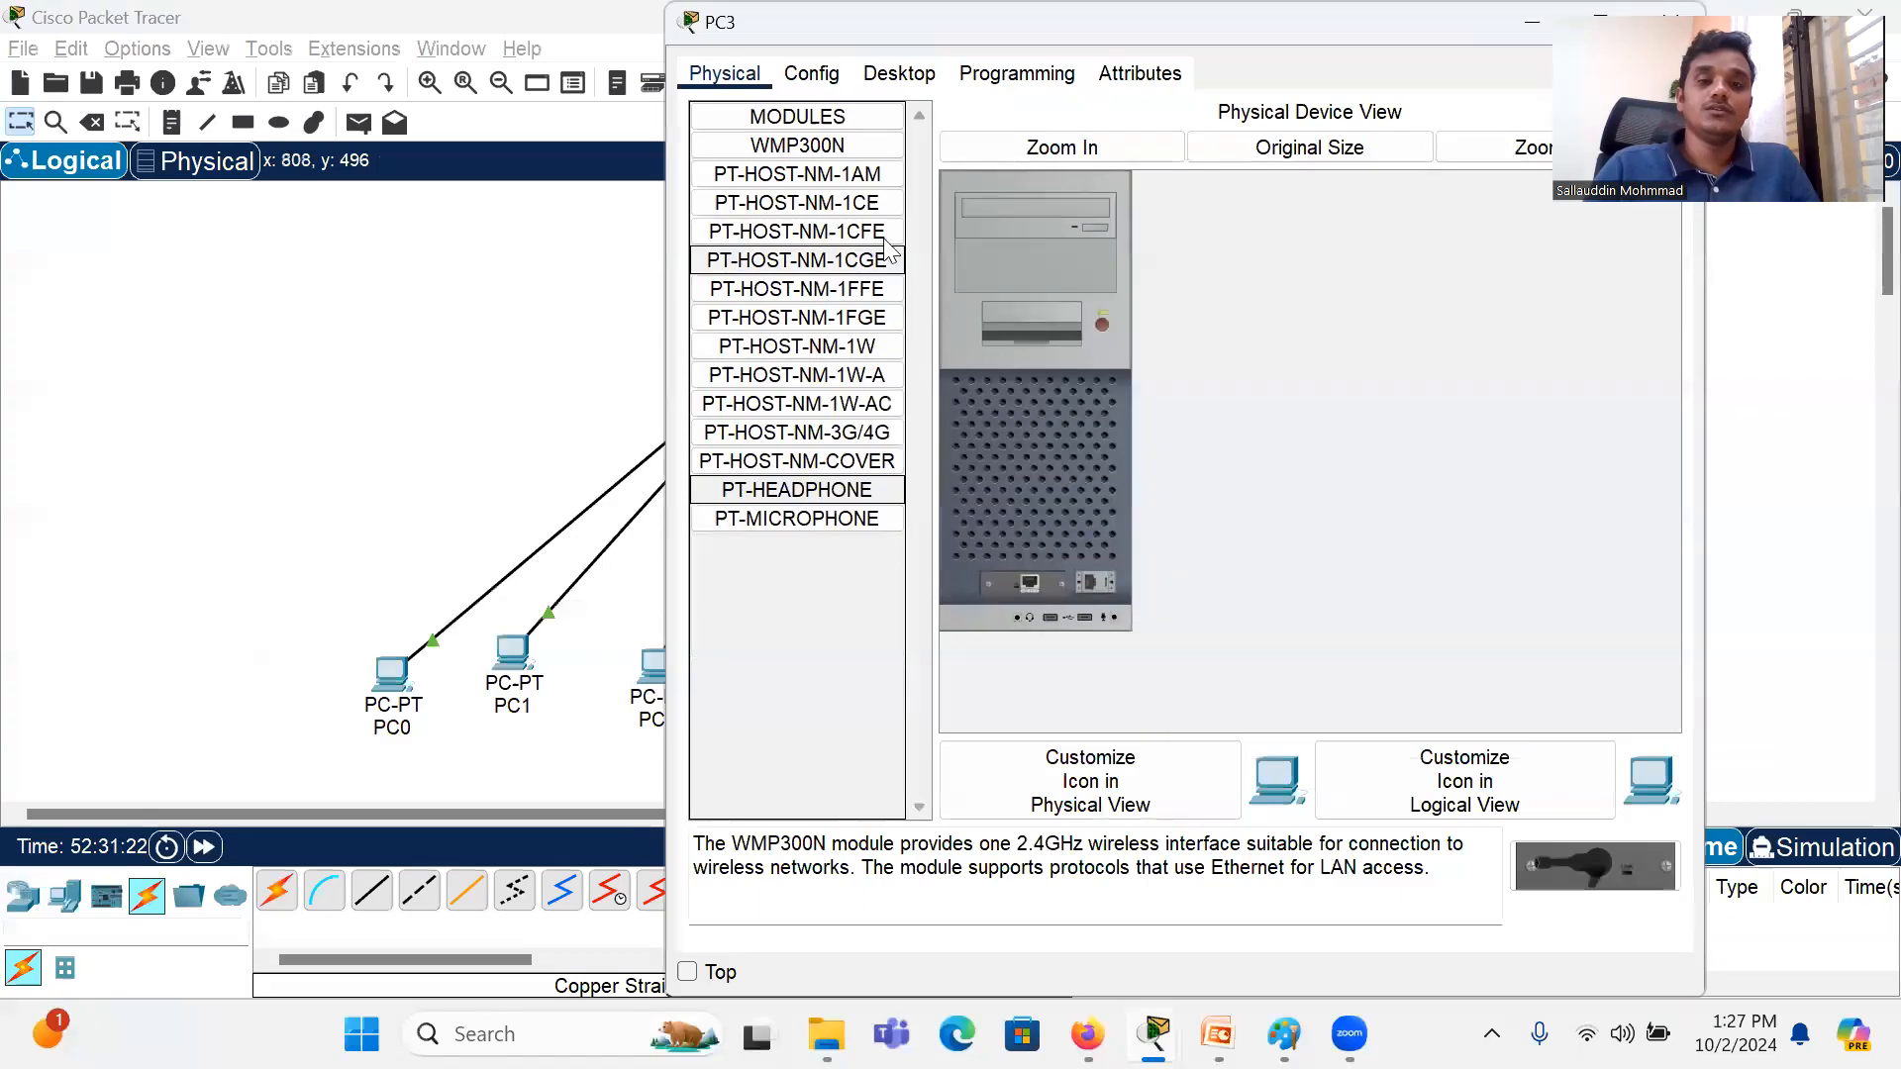
click(832, 80)
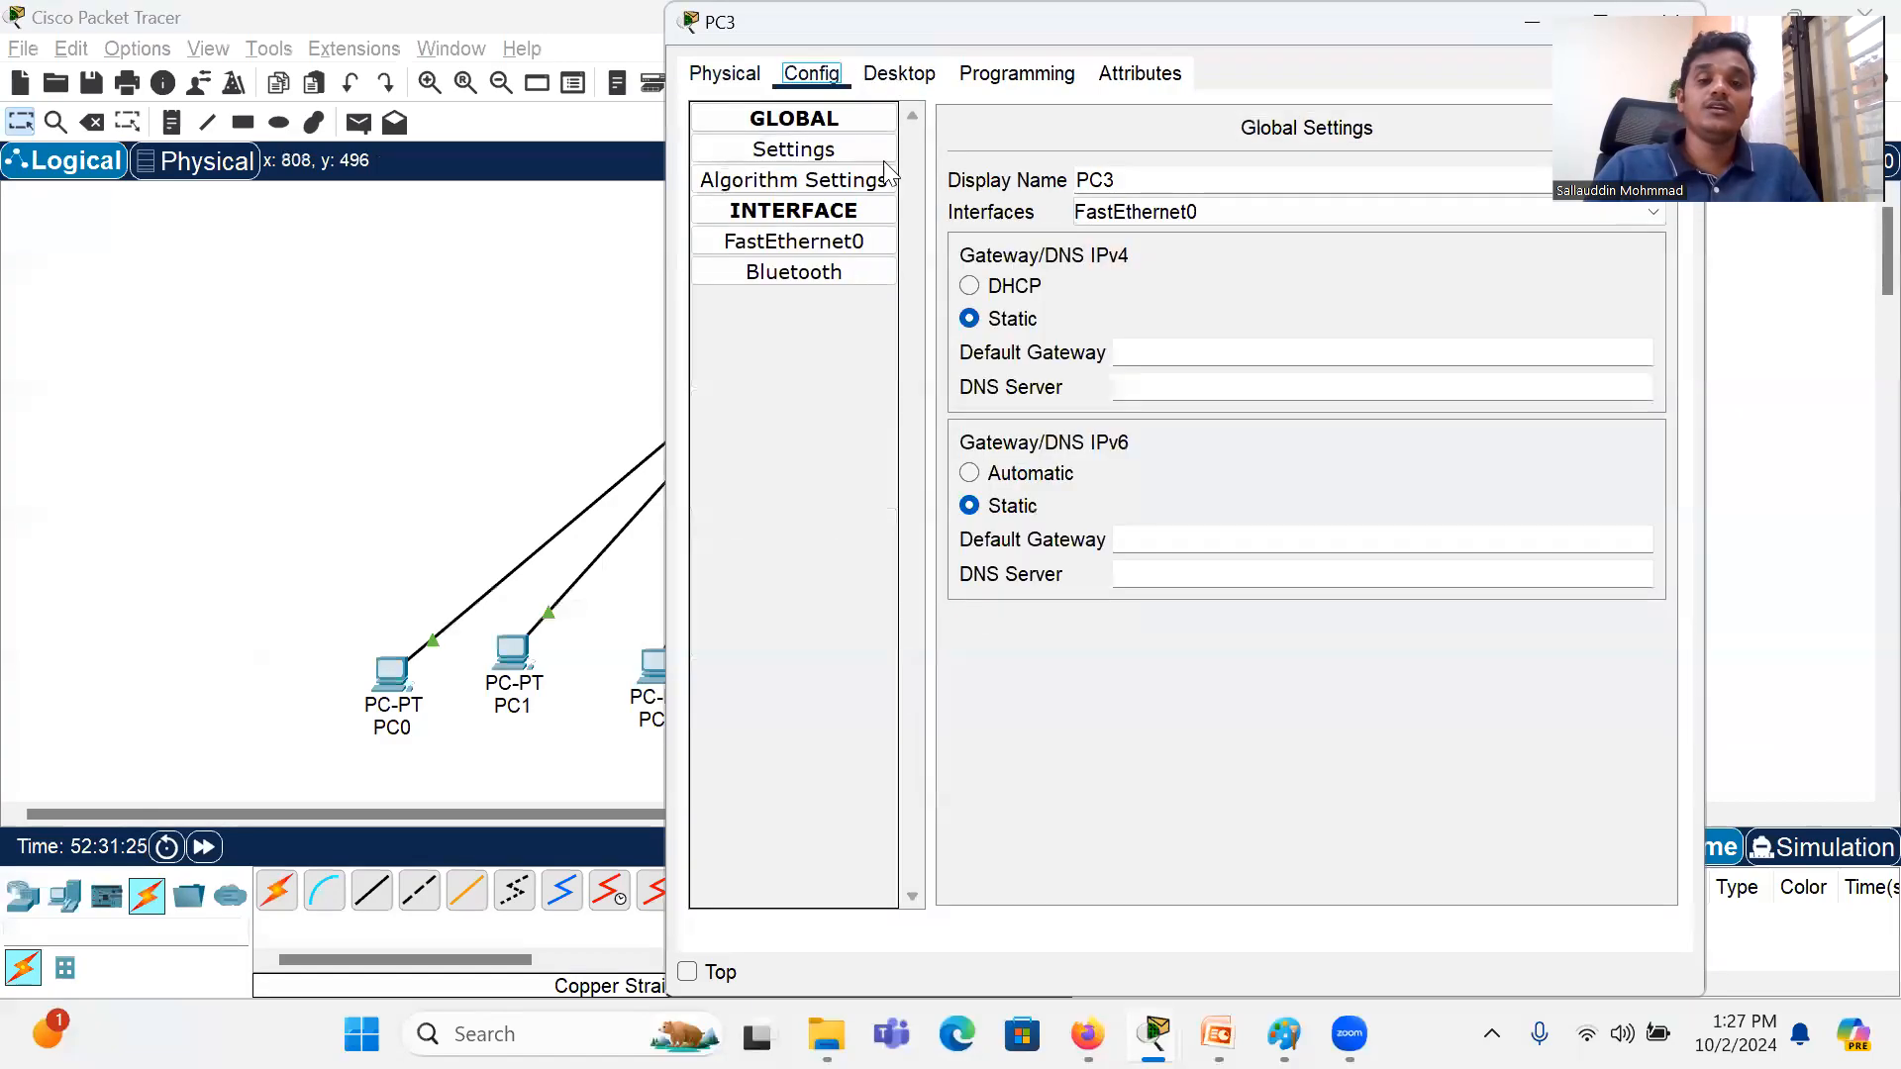
click(894, 67)
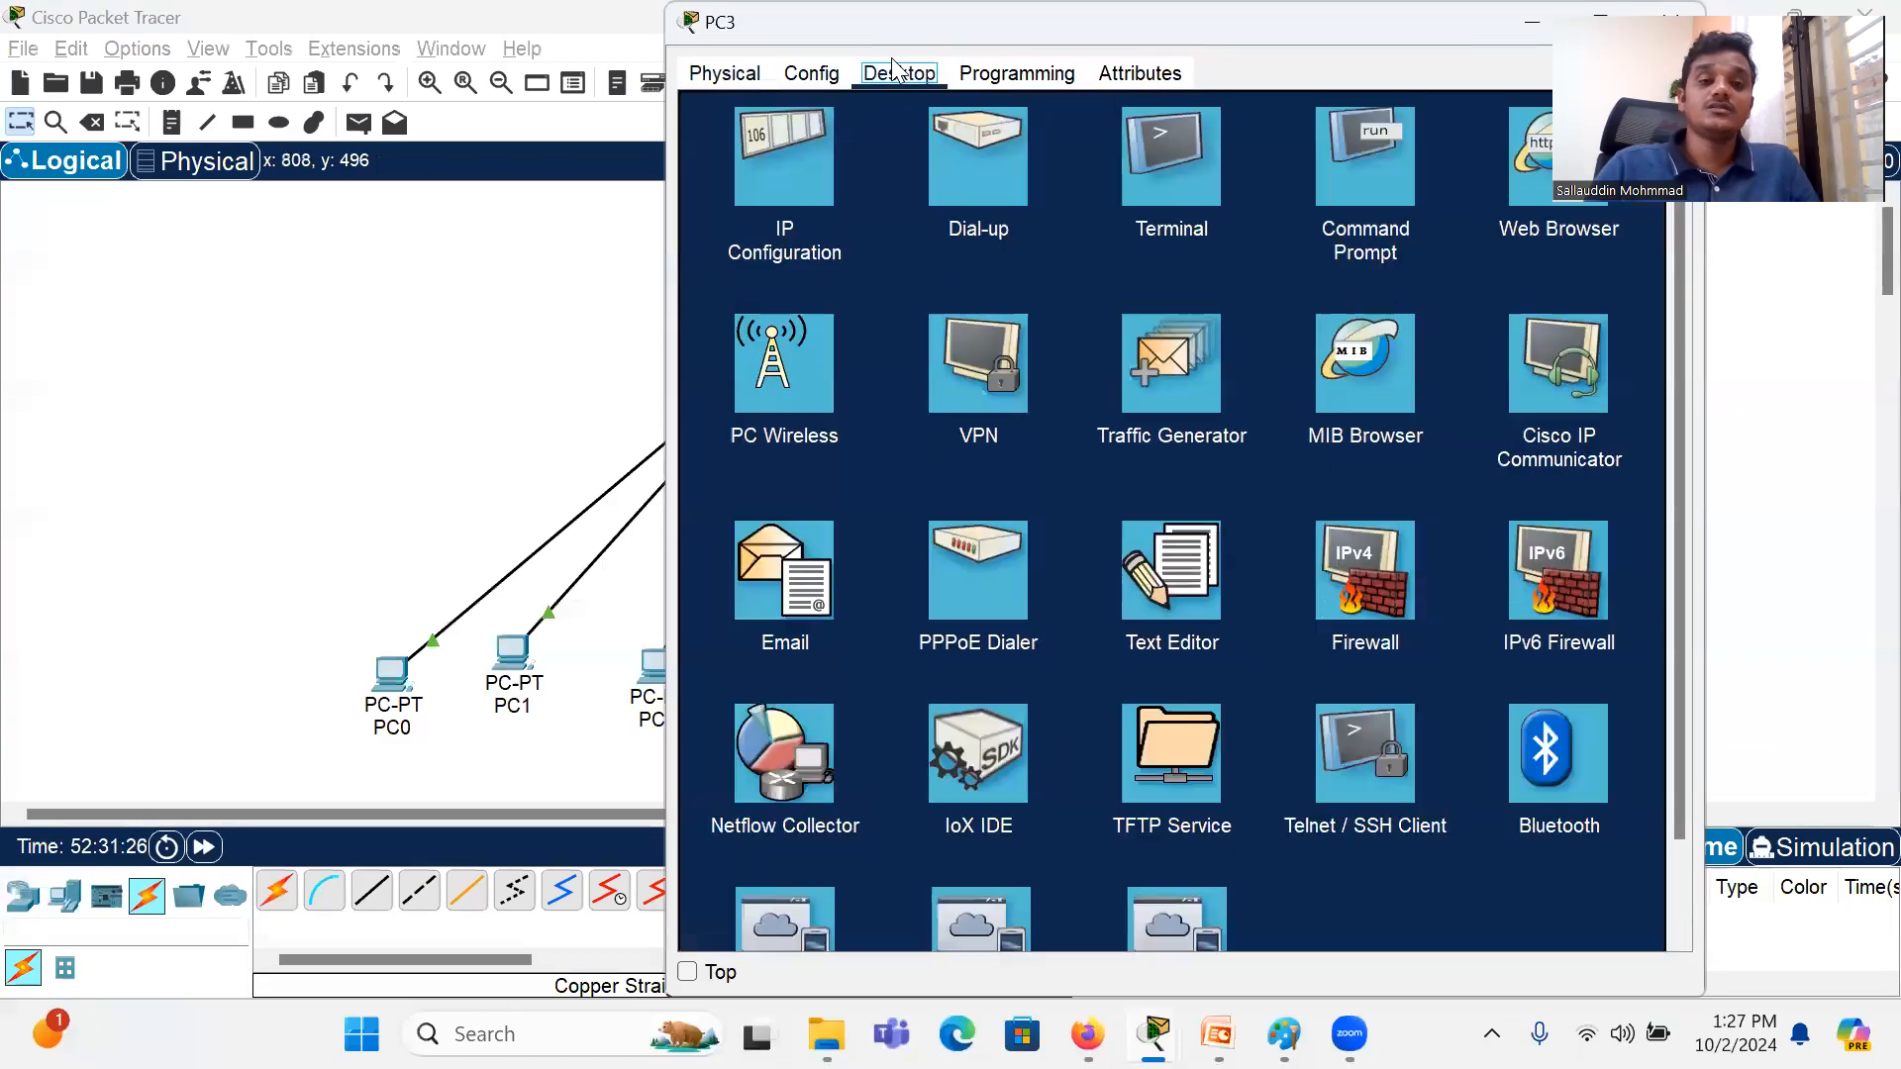
click(785, 173)
text(192.168)
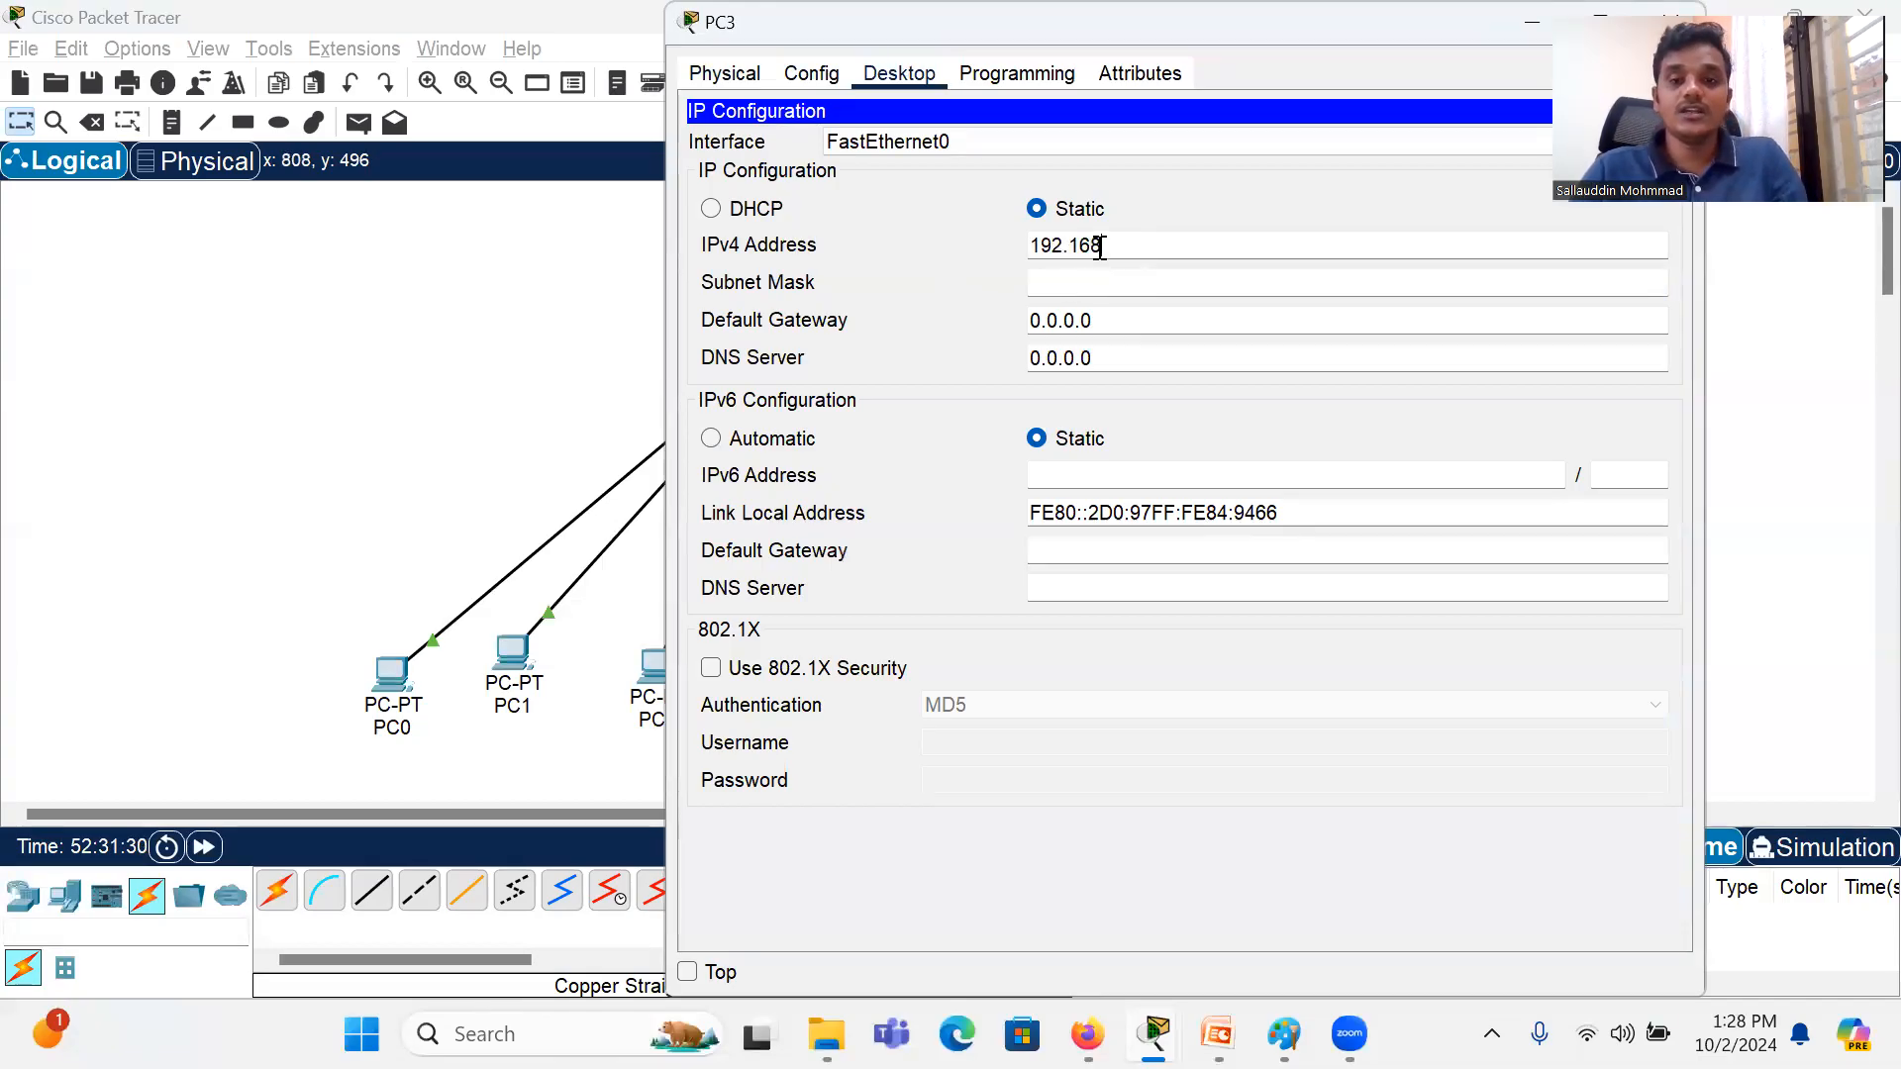
text(.2.4)
click(1133, 282)
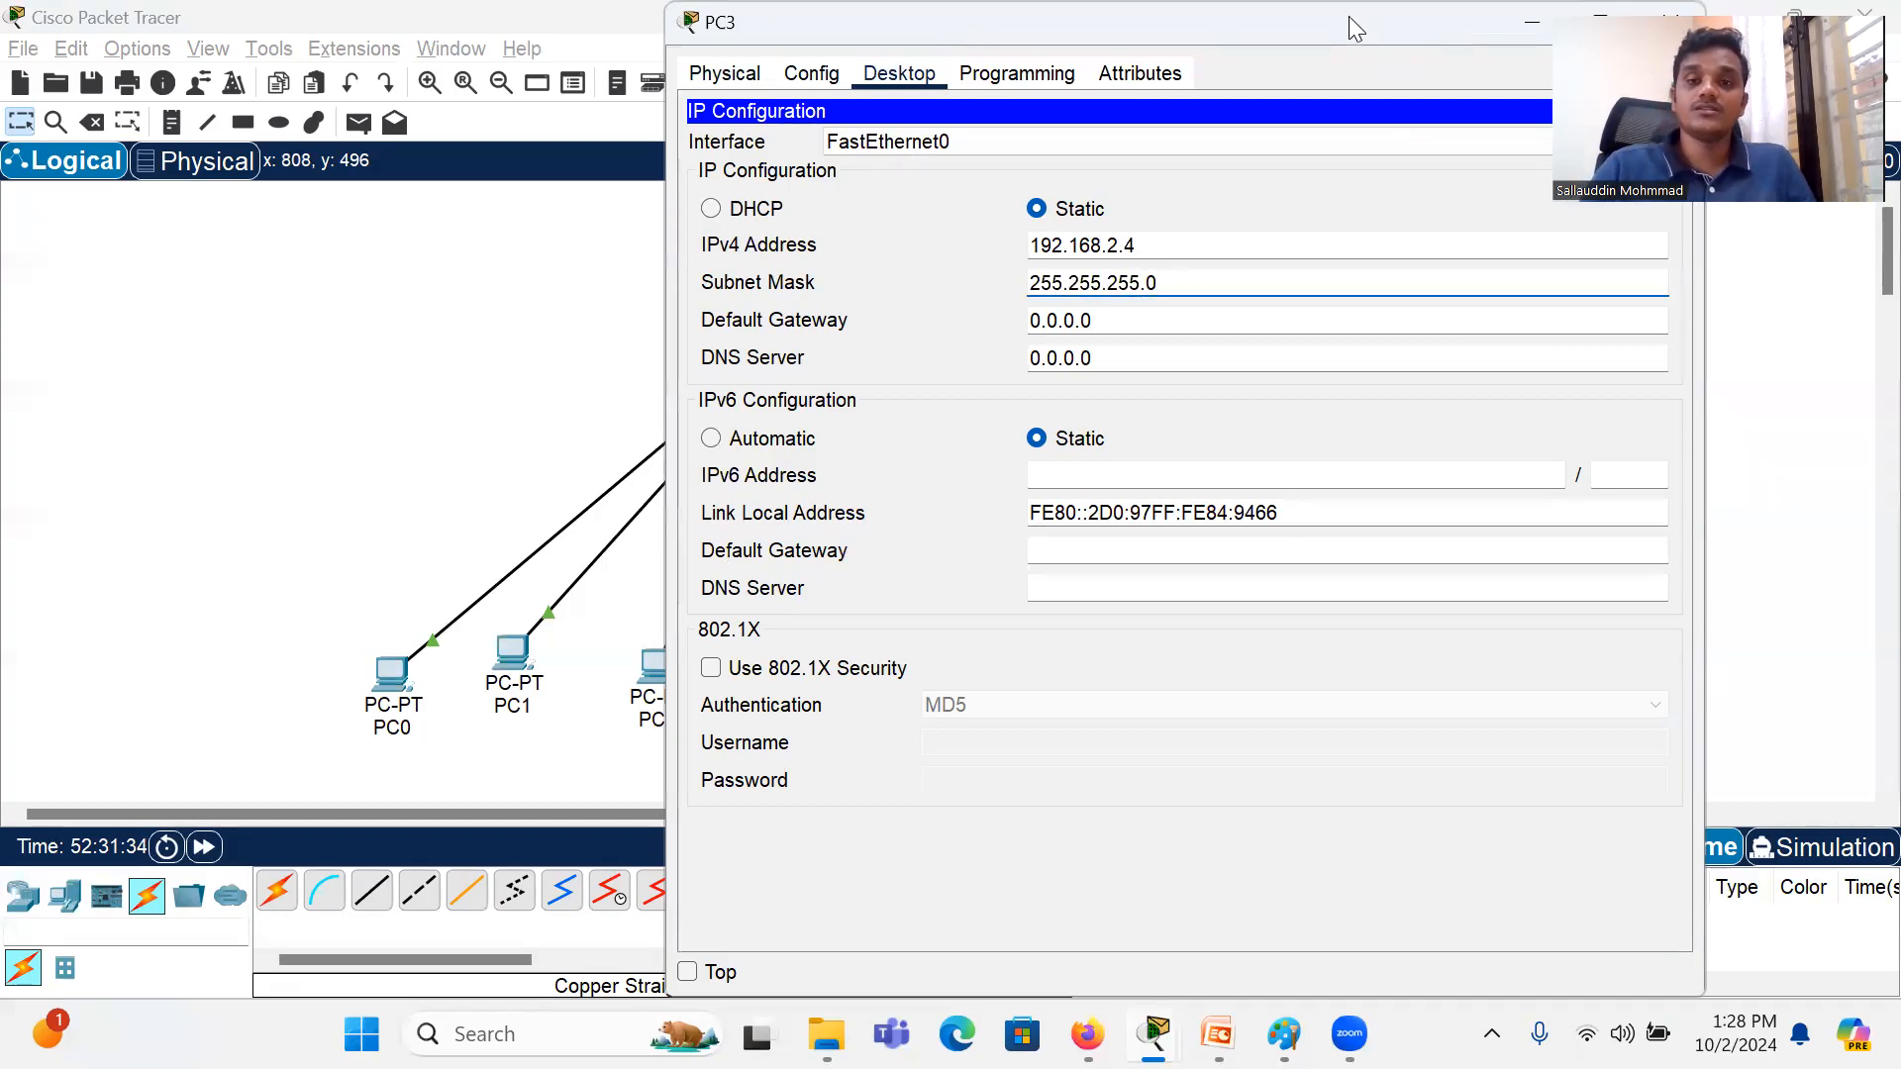
drag(1259, 30, 907, 70)
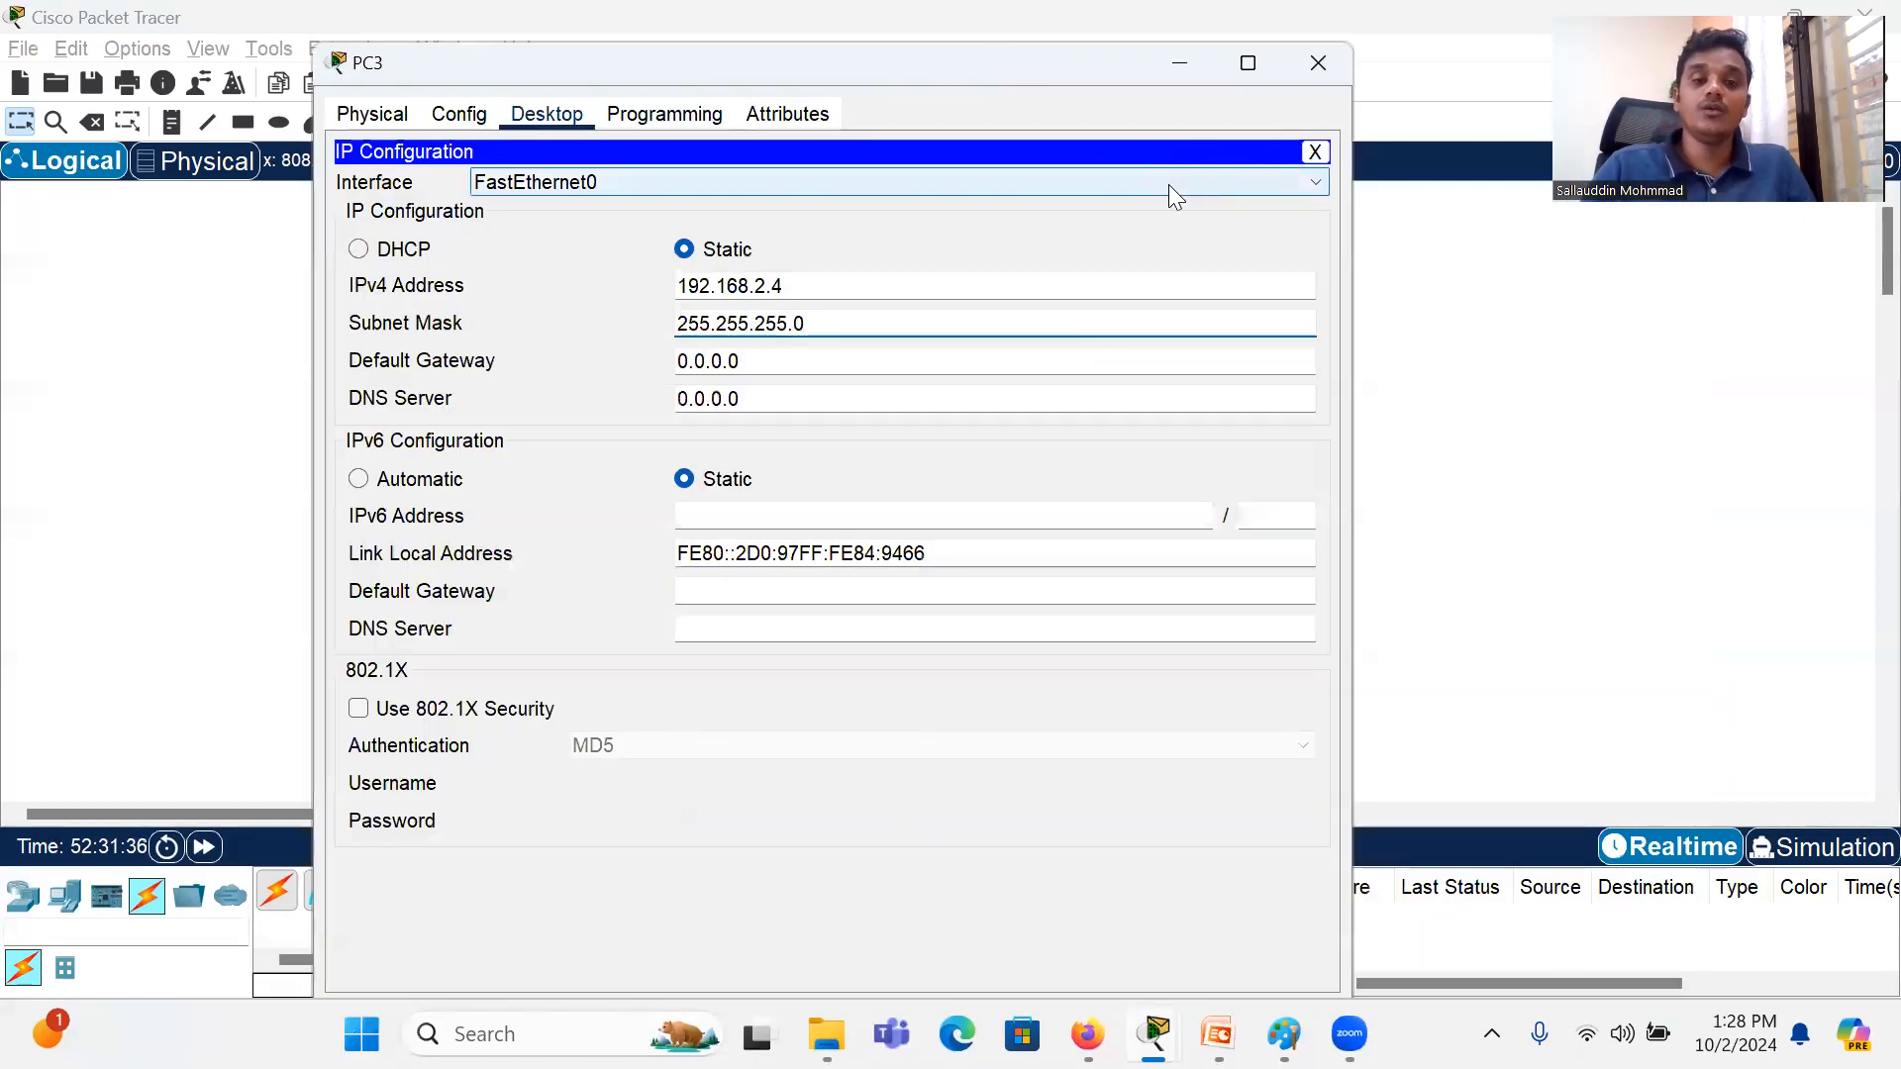
click(1317, 63)
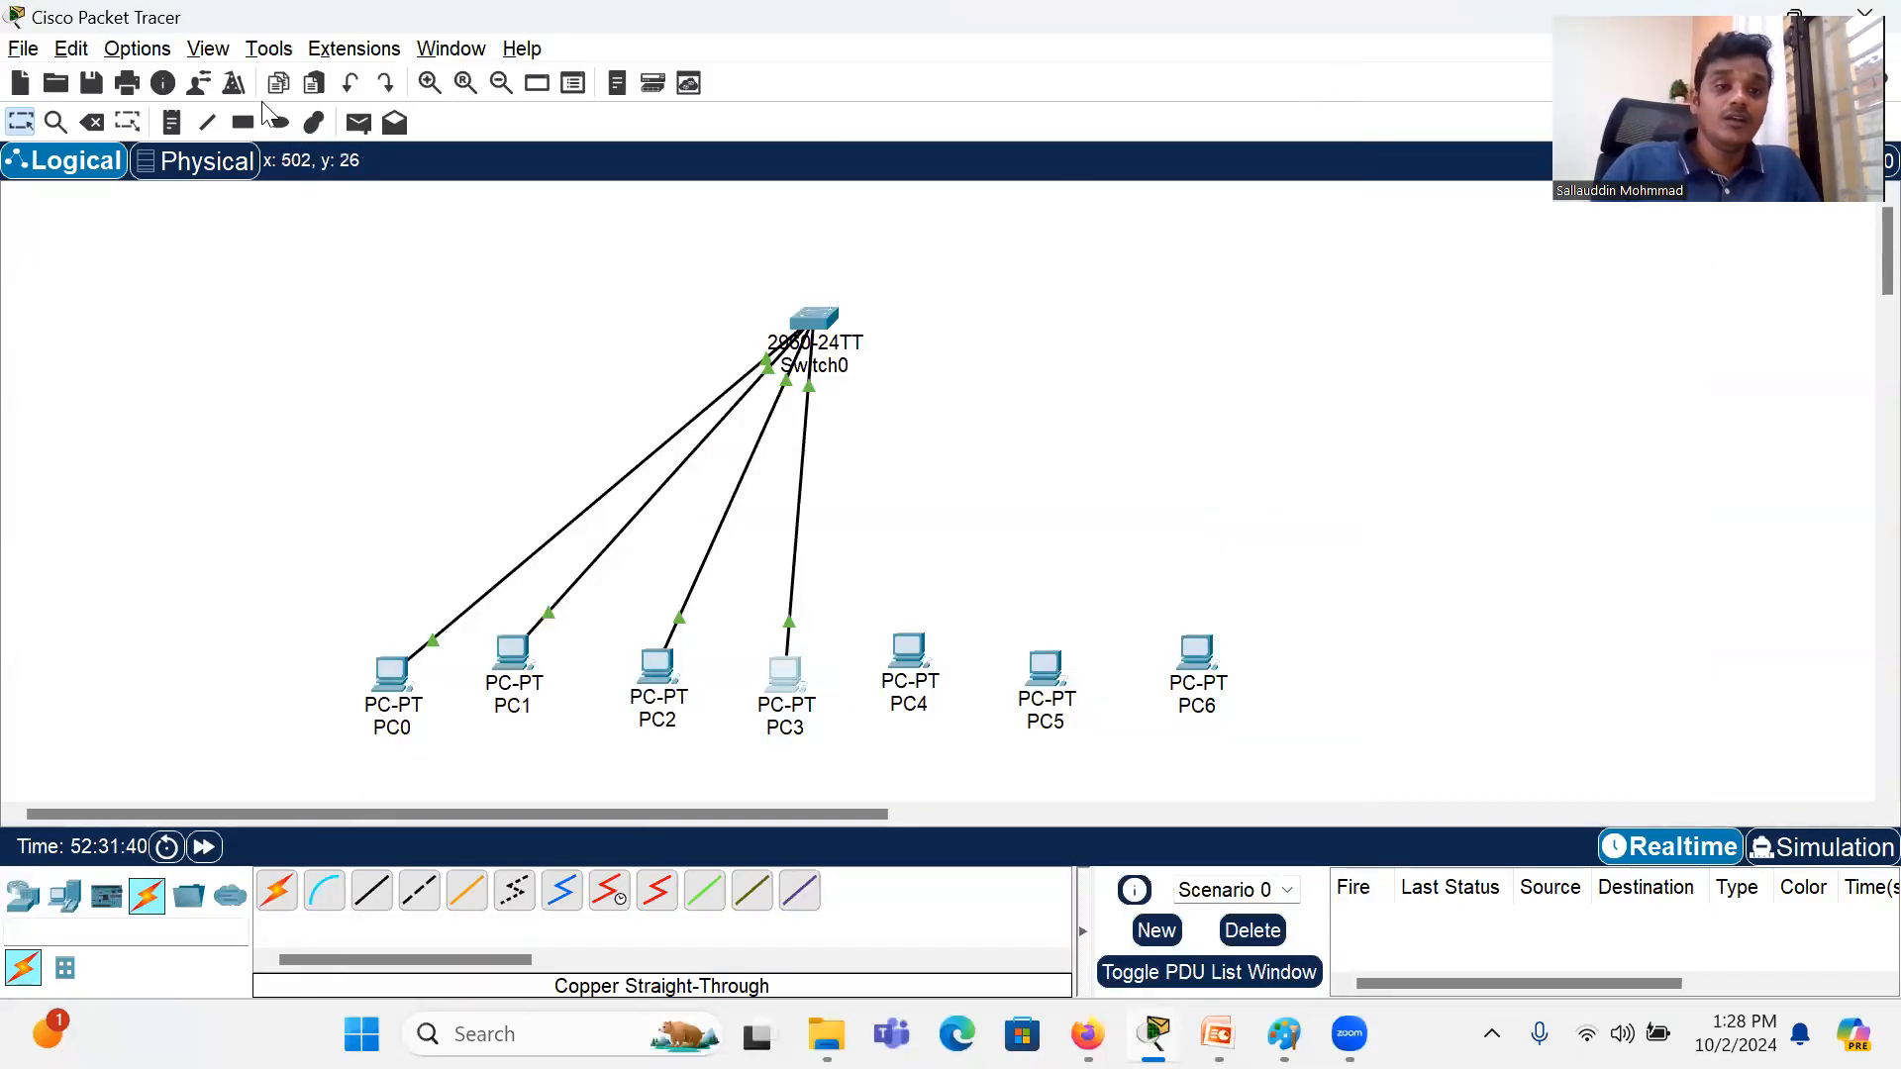
Step: Send a simple PDU from PC0 to PC2
click(358, 122)
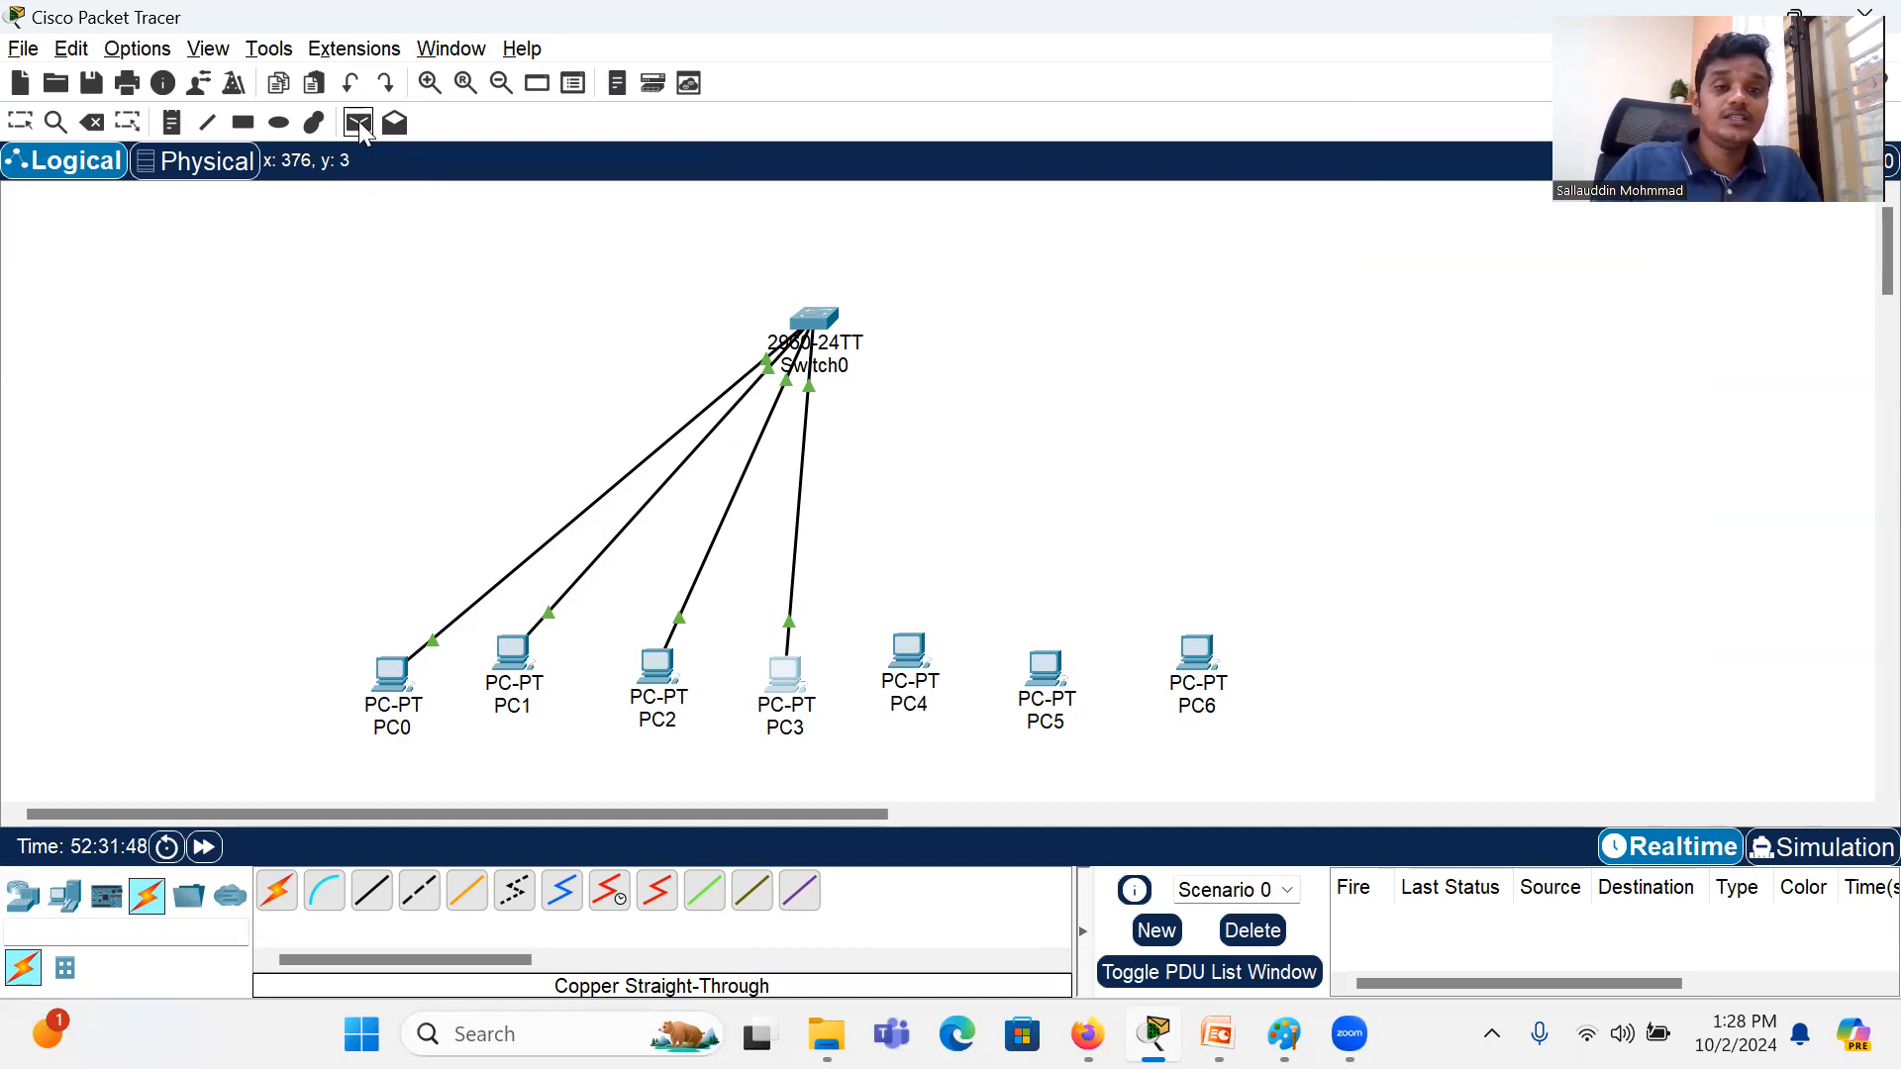
click(385, 660)
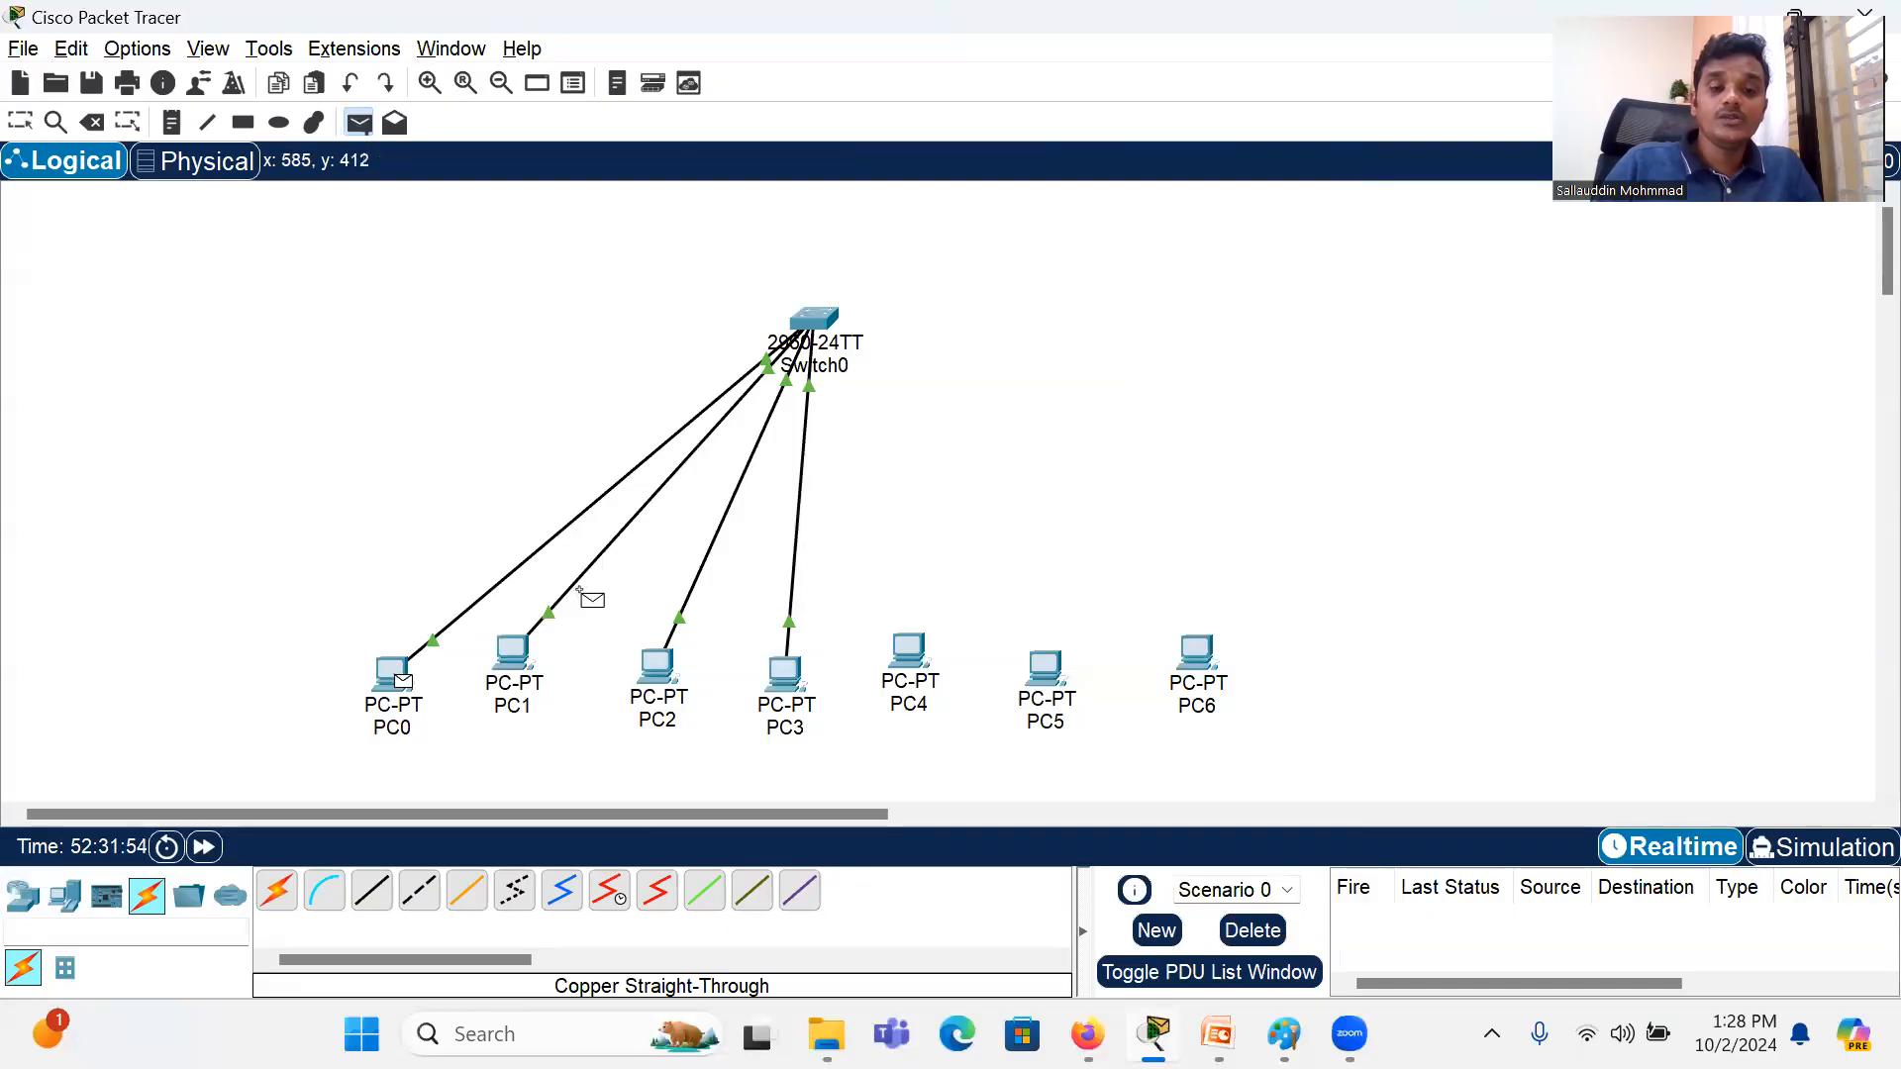
click(654, 661)
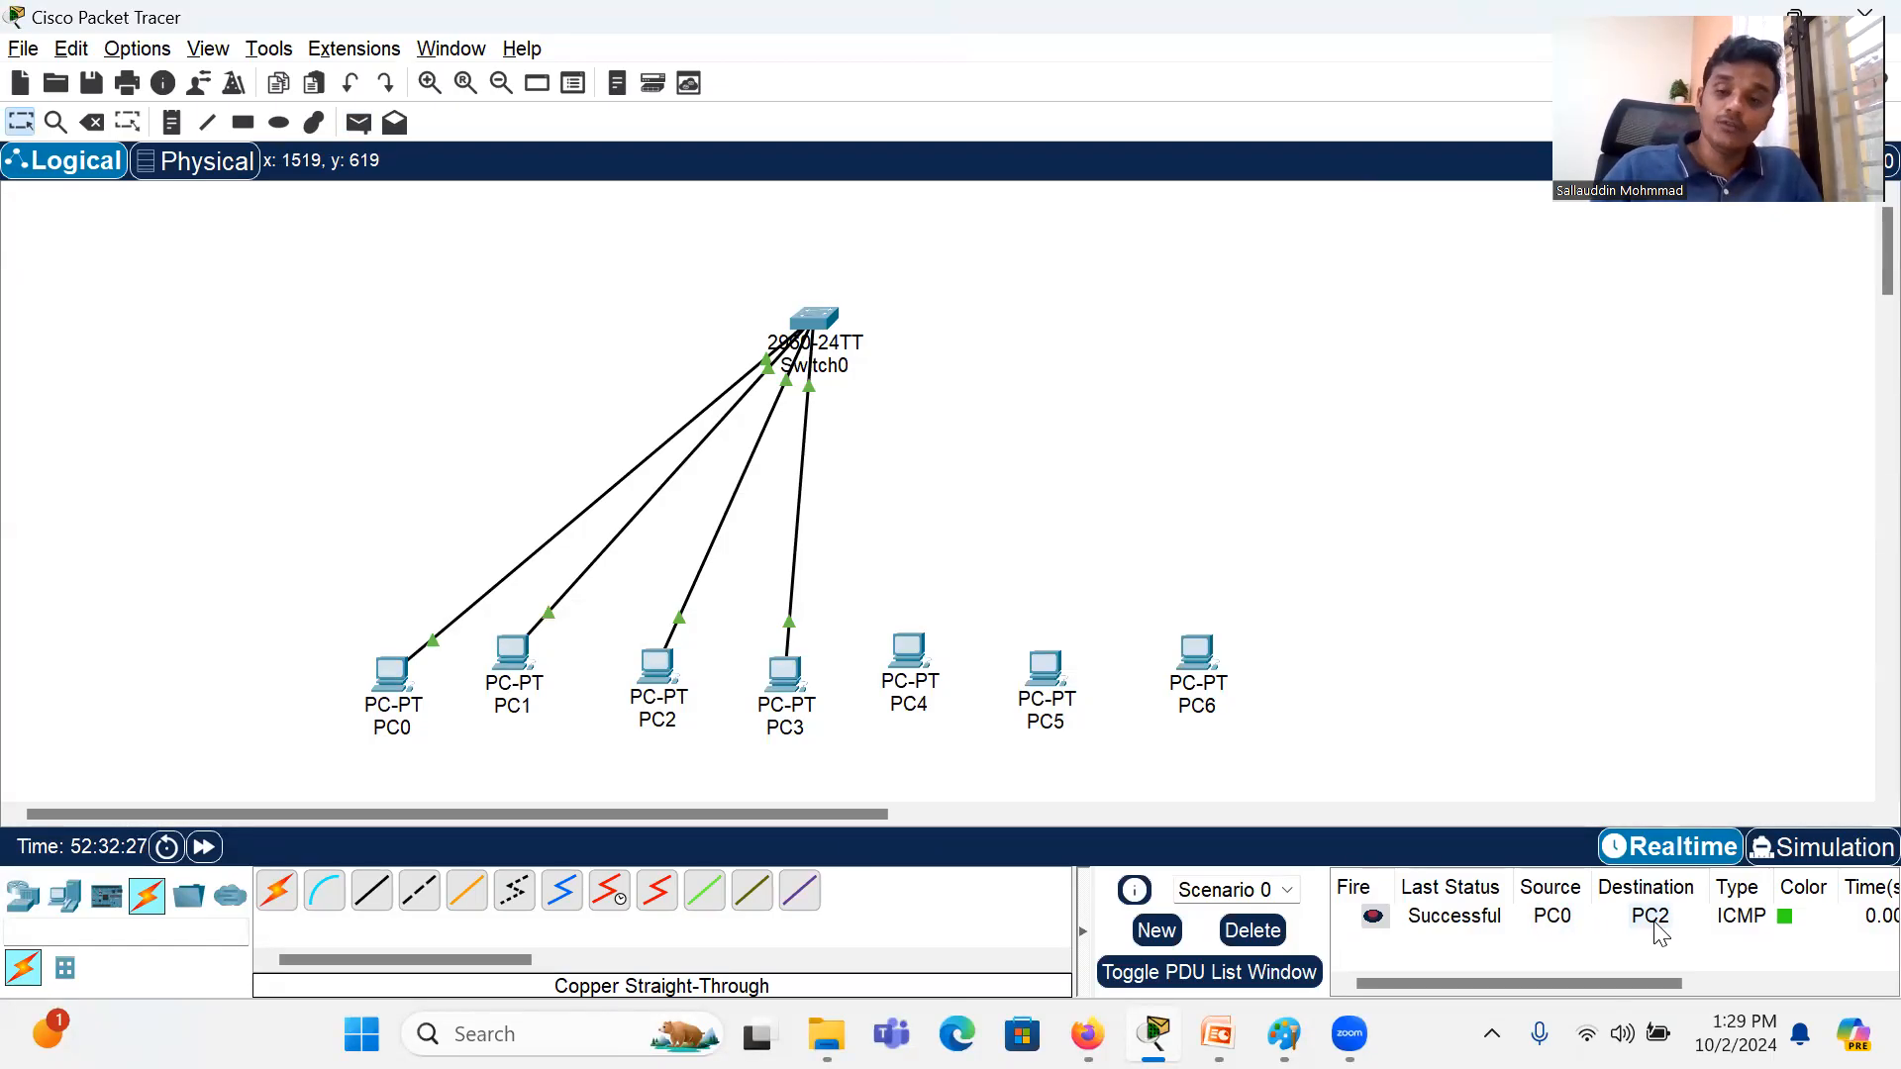
Step: Play the PC0-to-PC2 message in Simulation mode until it completes, and delete the scenario with its PDUs
click(1827, 866)
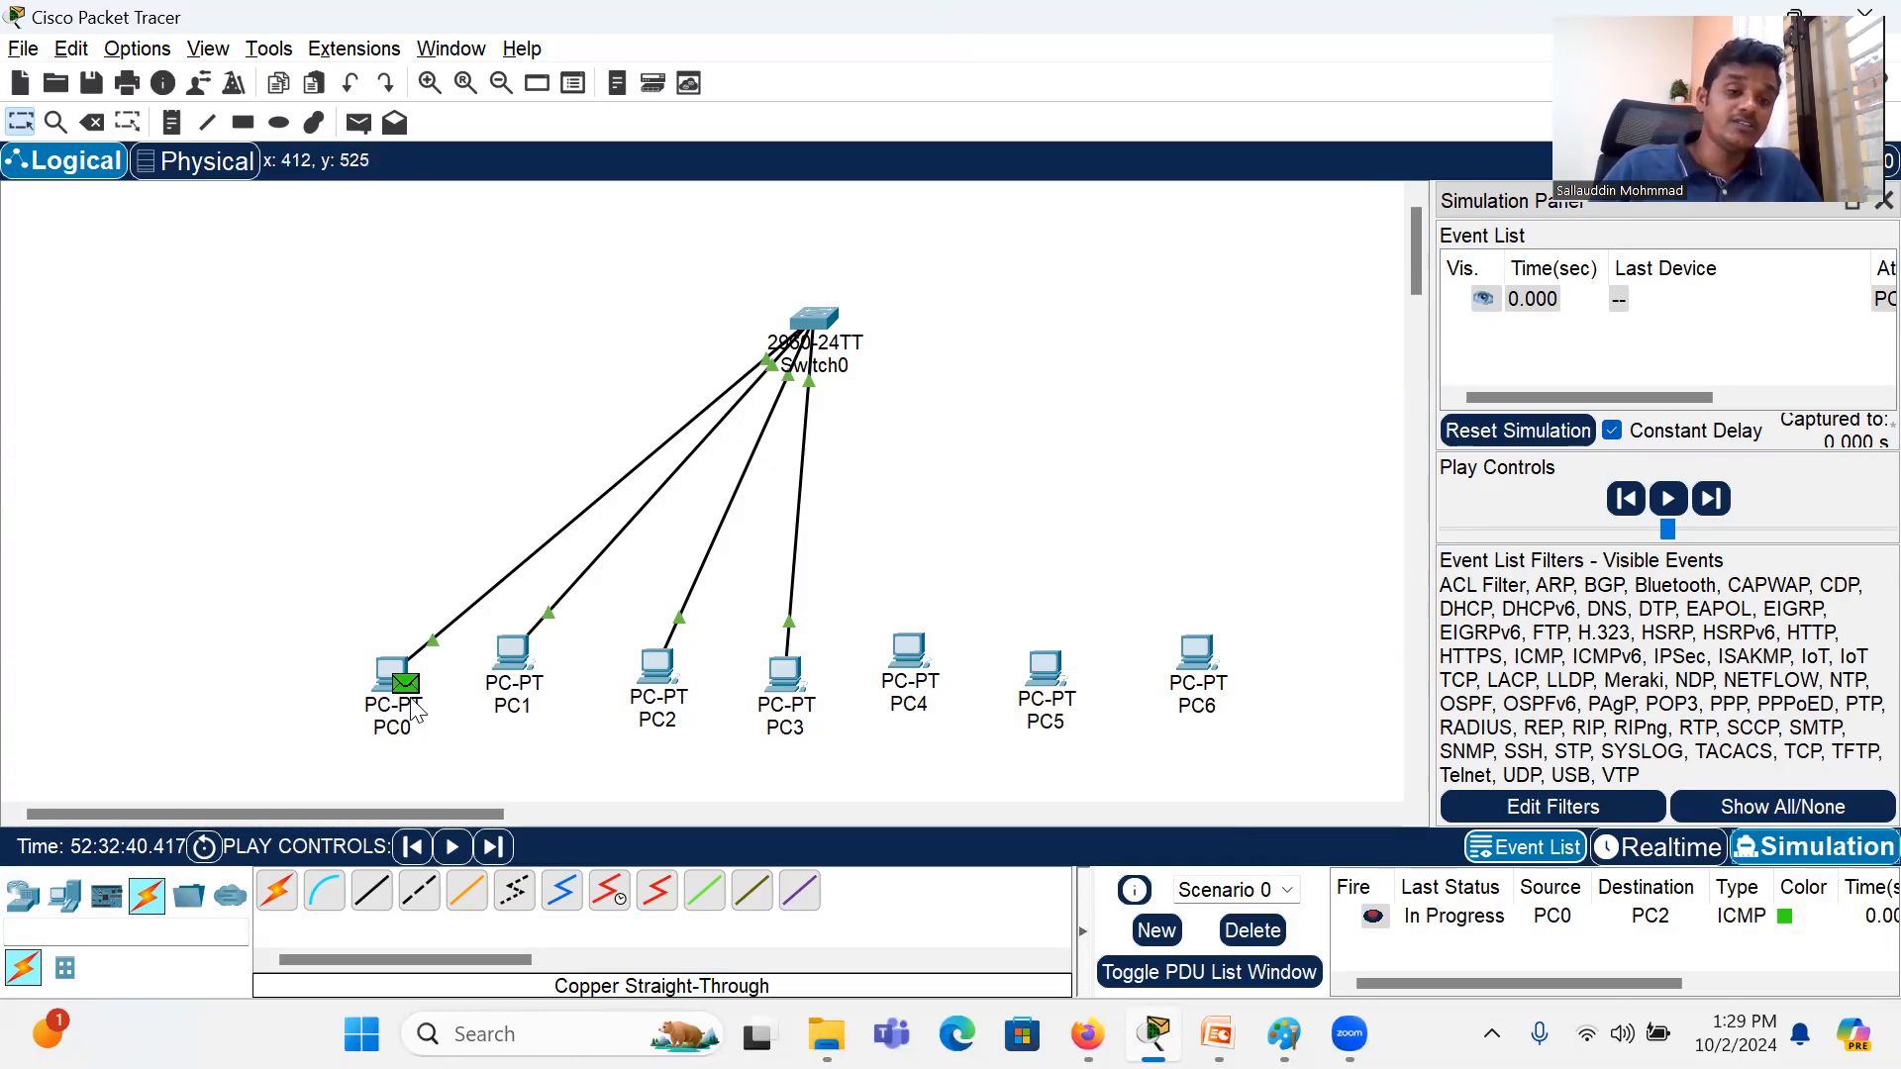
click(453, 849)
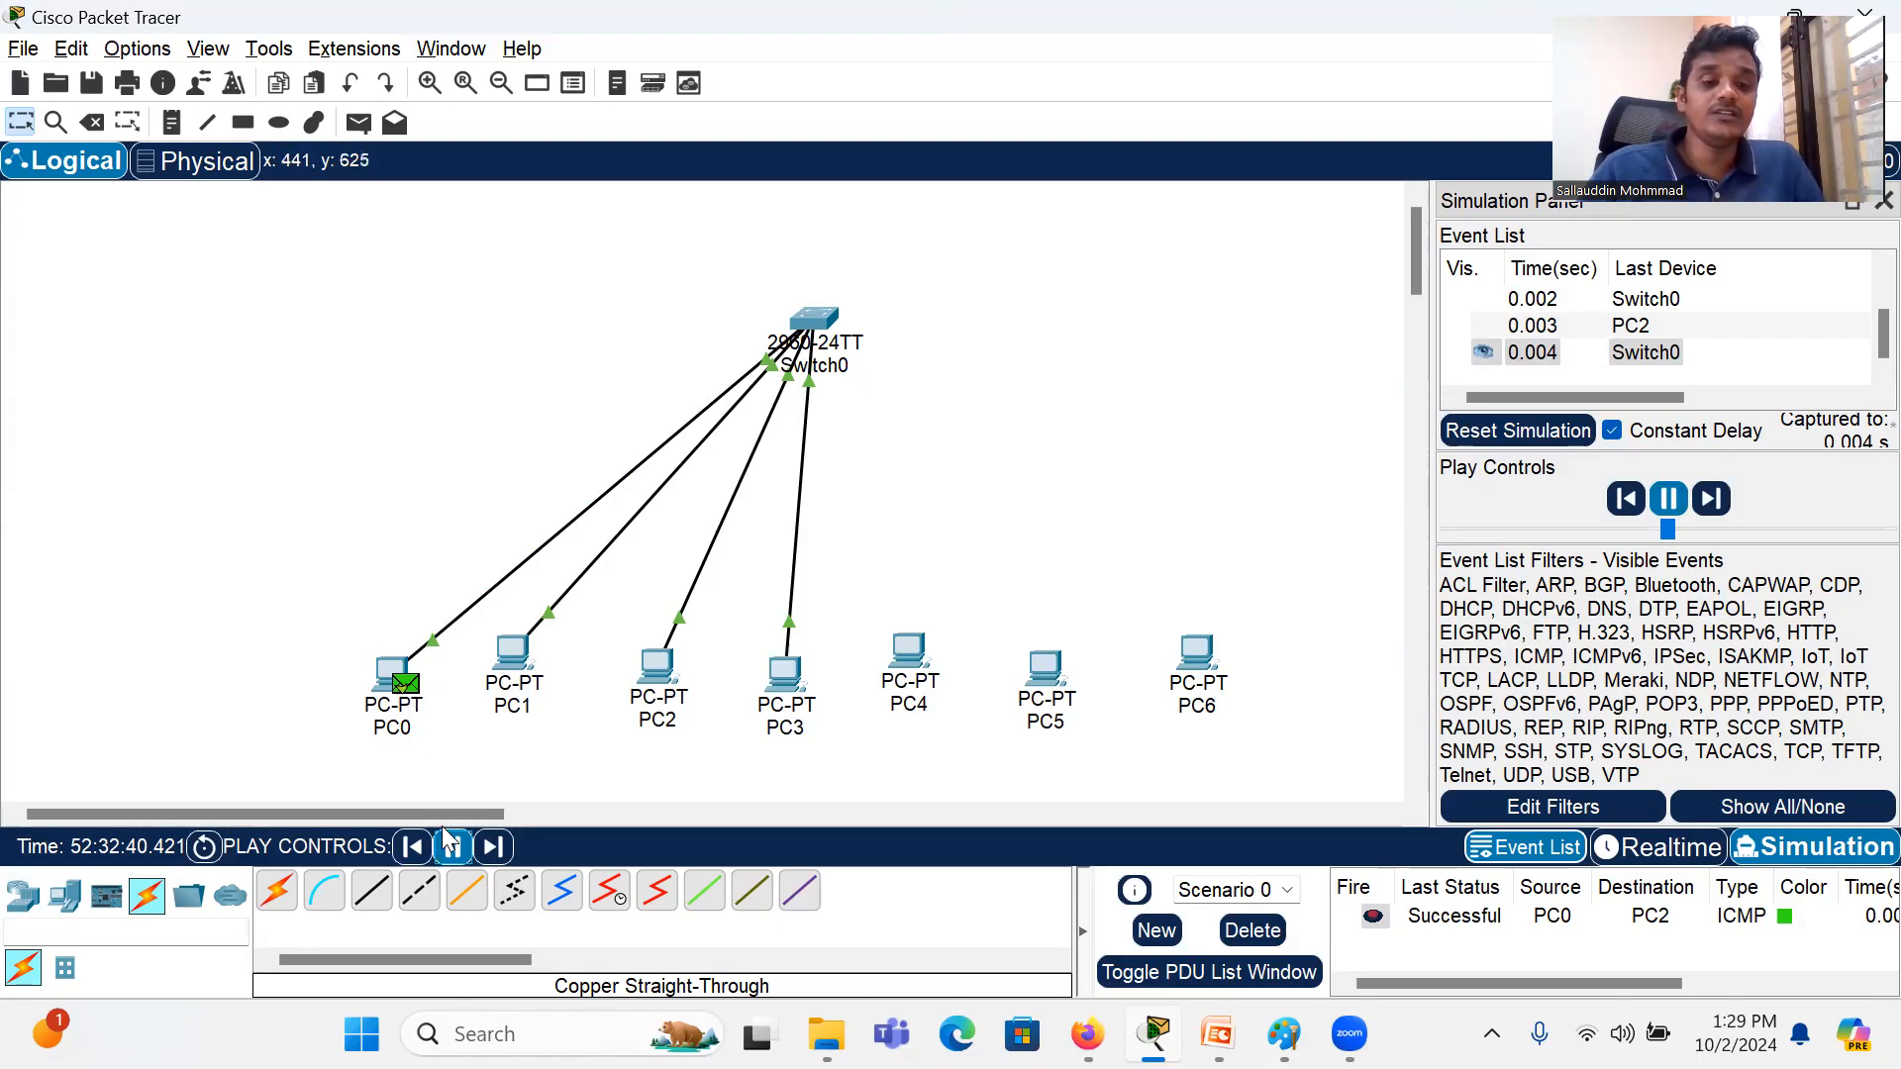
click(453, 852)
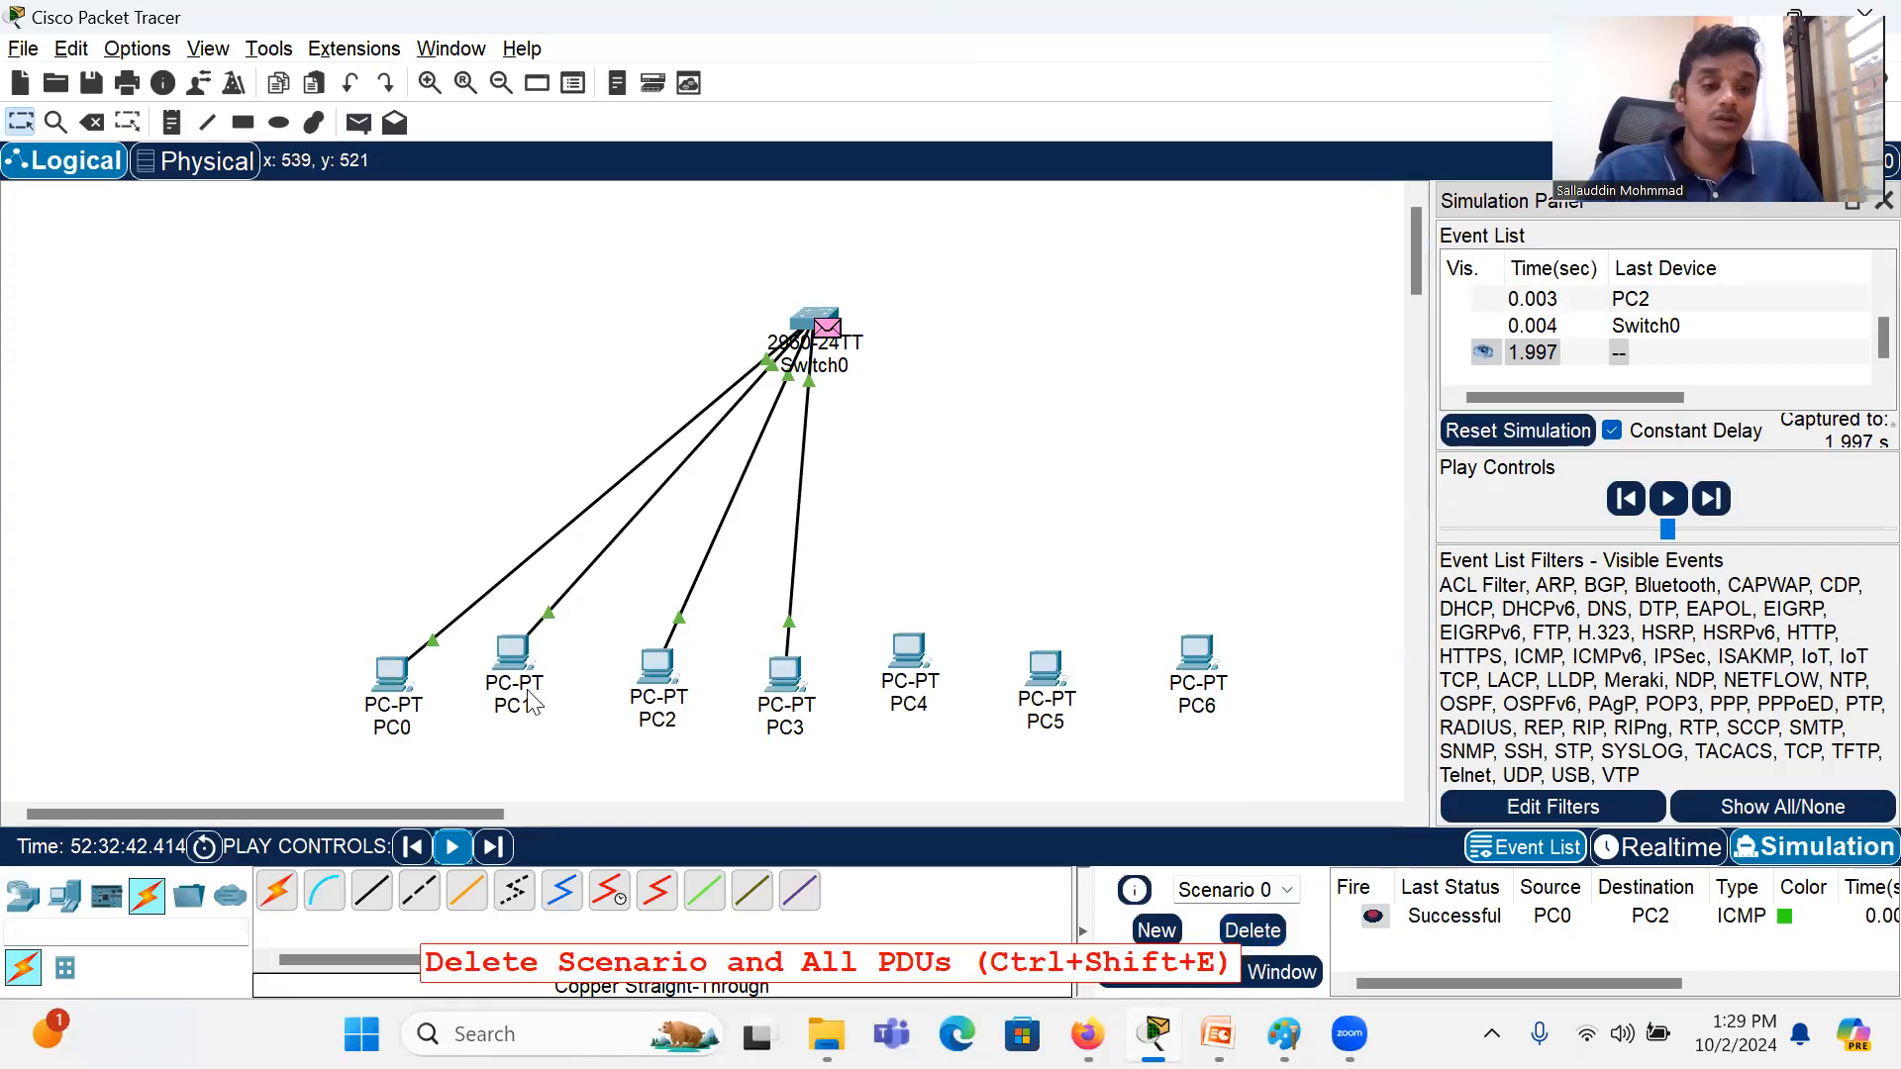
click(1251, 932)
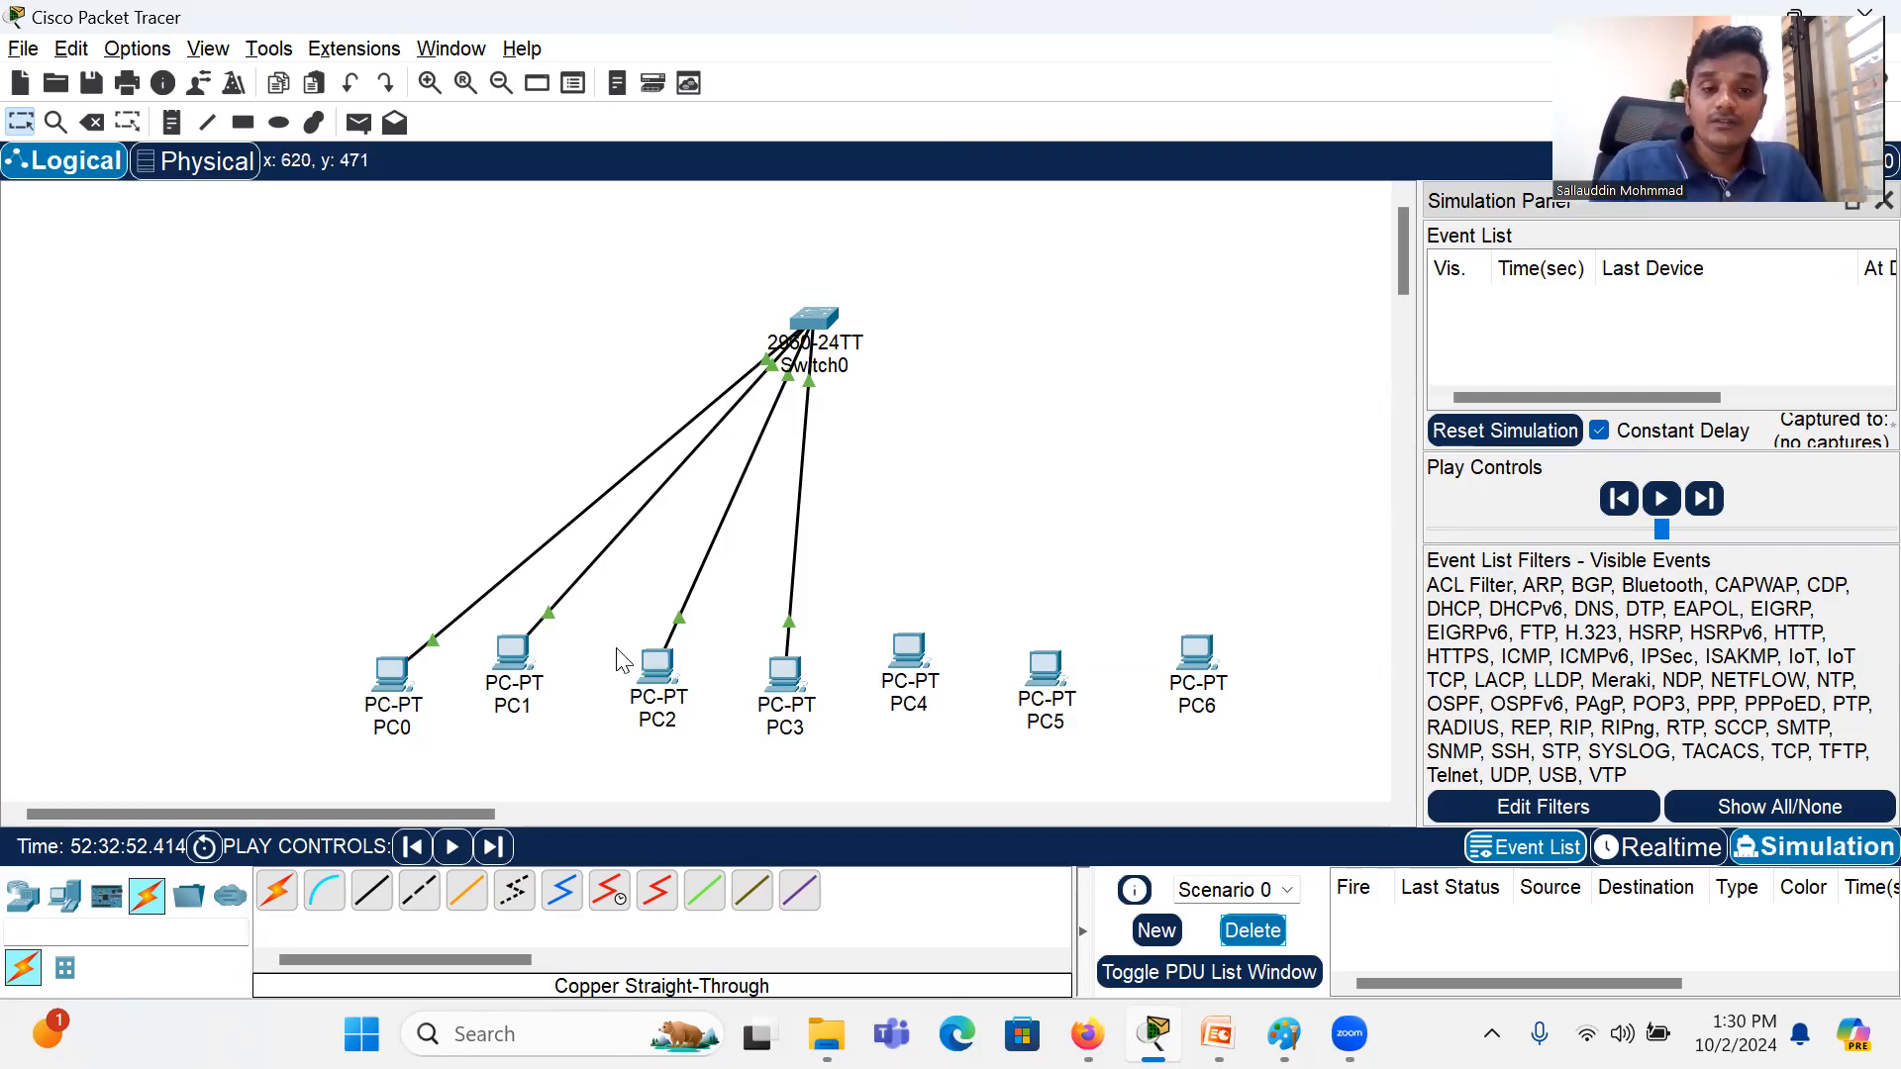
Step: Set PC2's static IPv4 address to 192.168.3.3 in its IP Configuration and close its device window
click(650, 667)
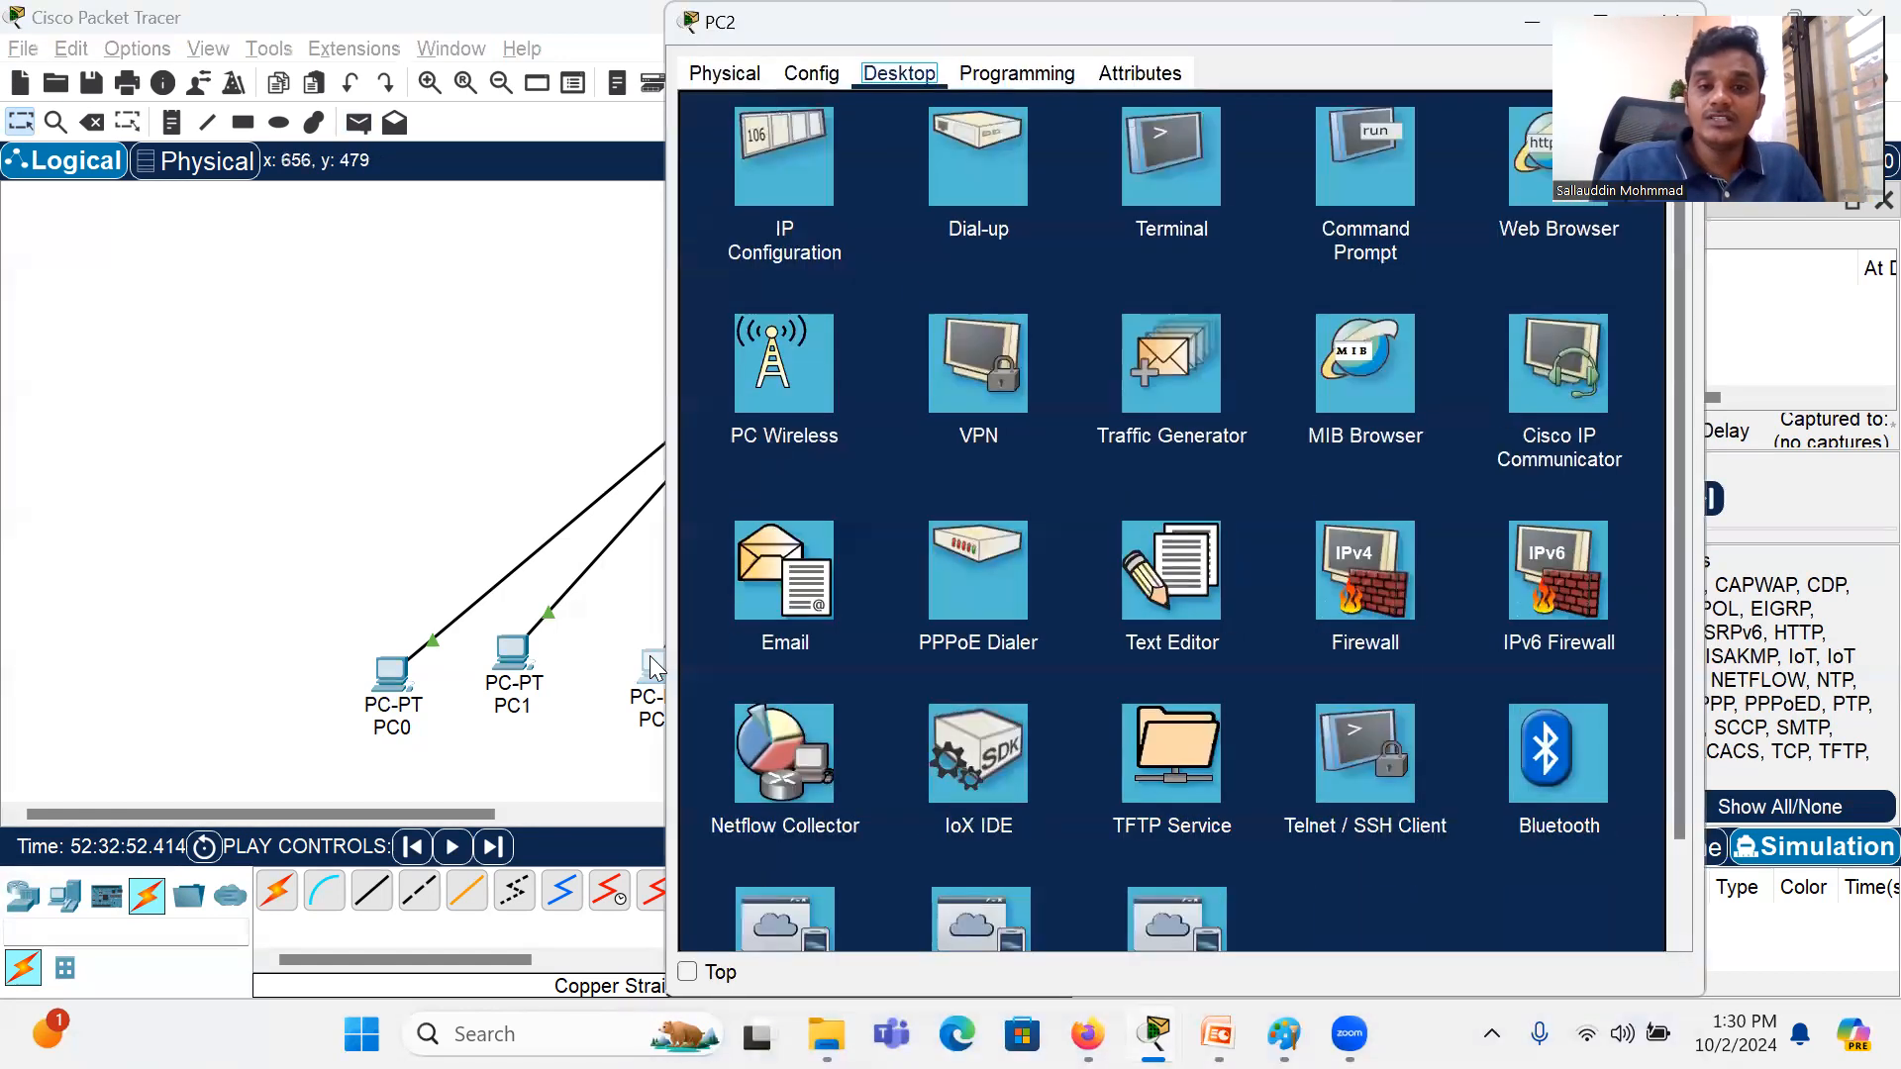
click(778, 161)
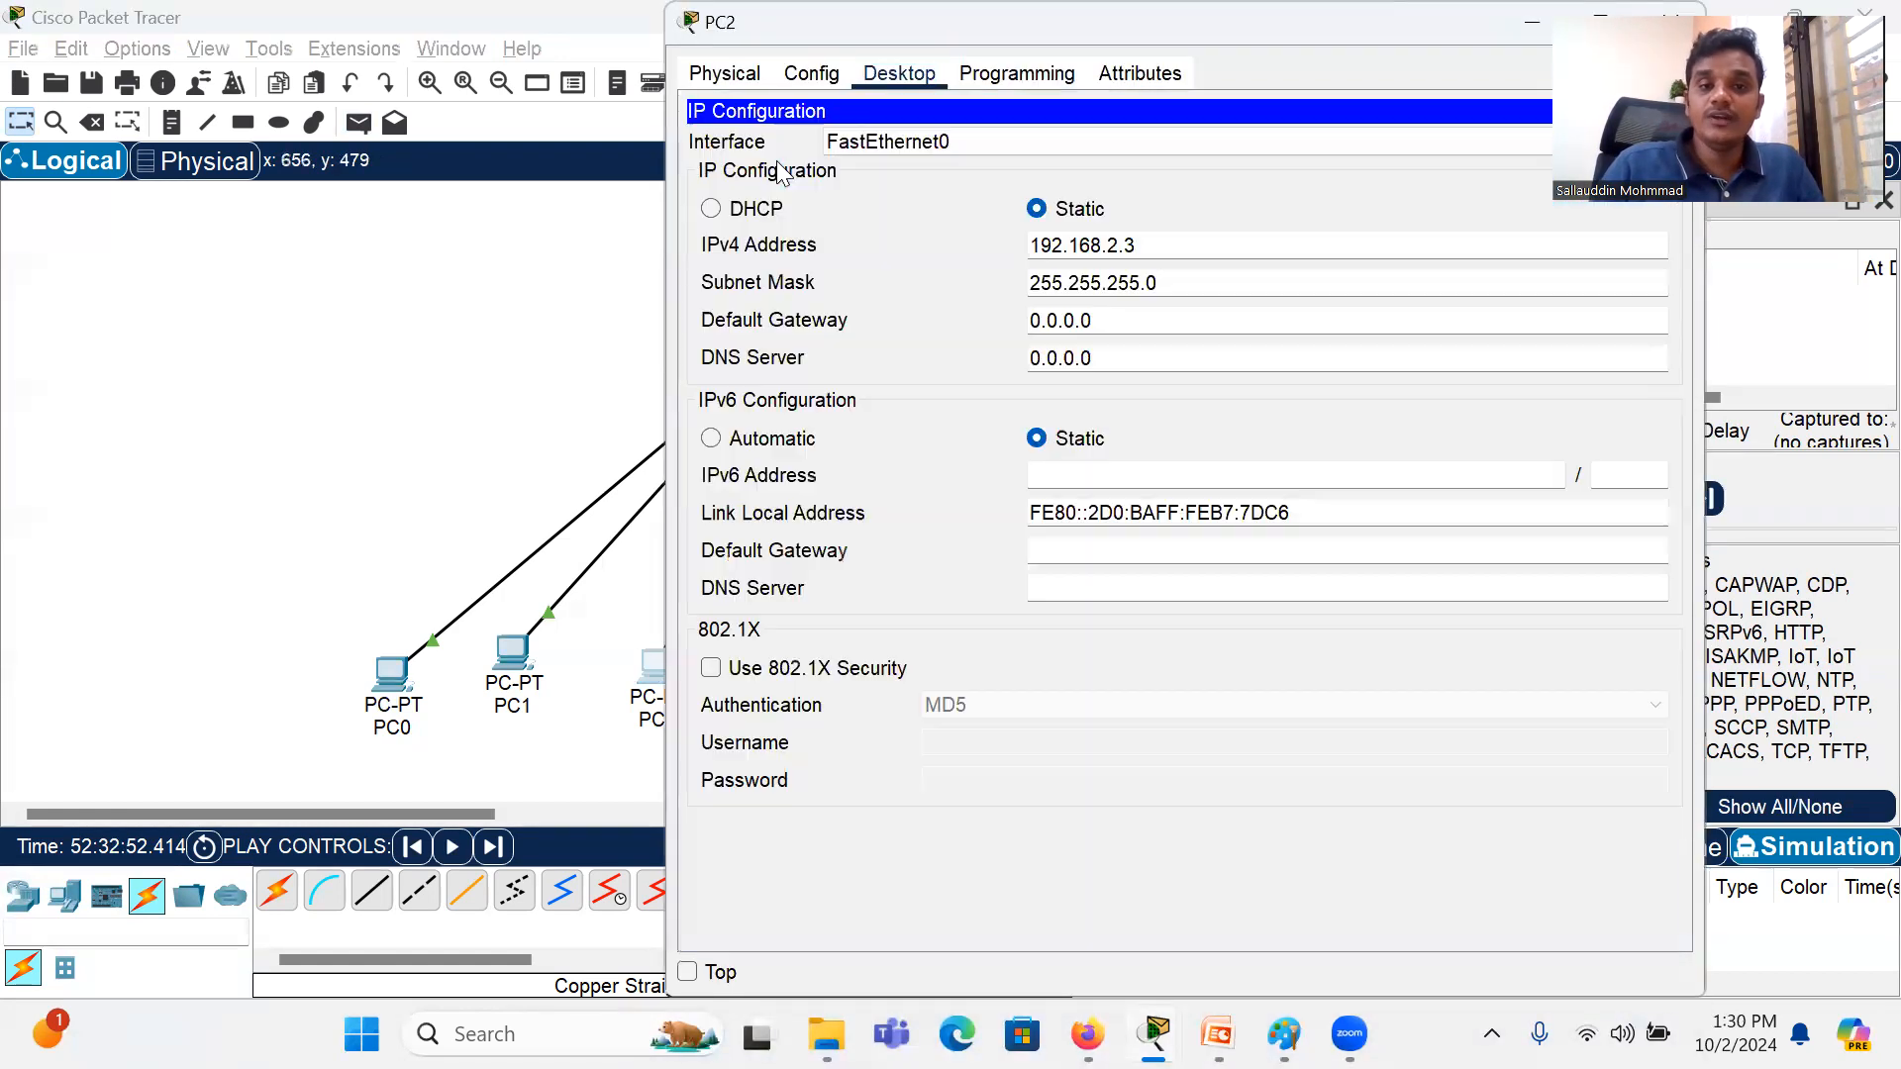
click(1120, 246)
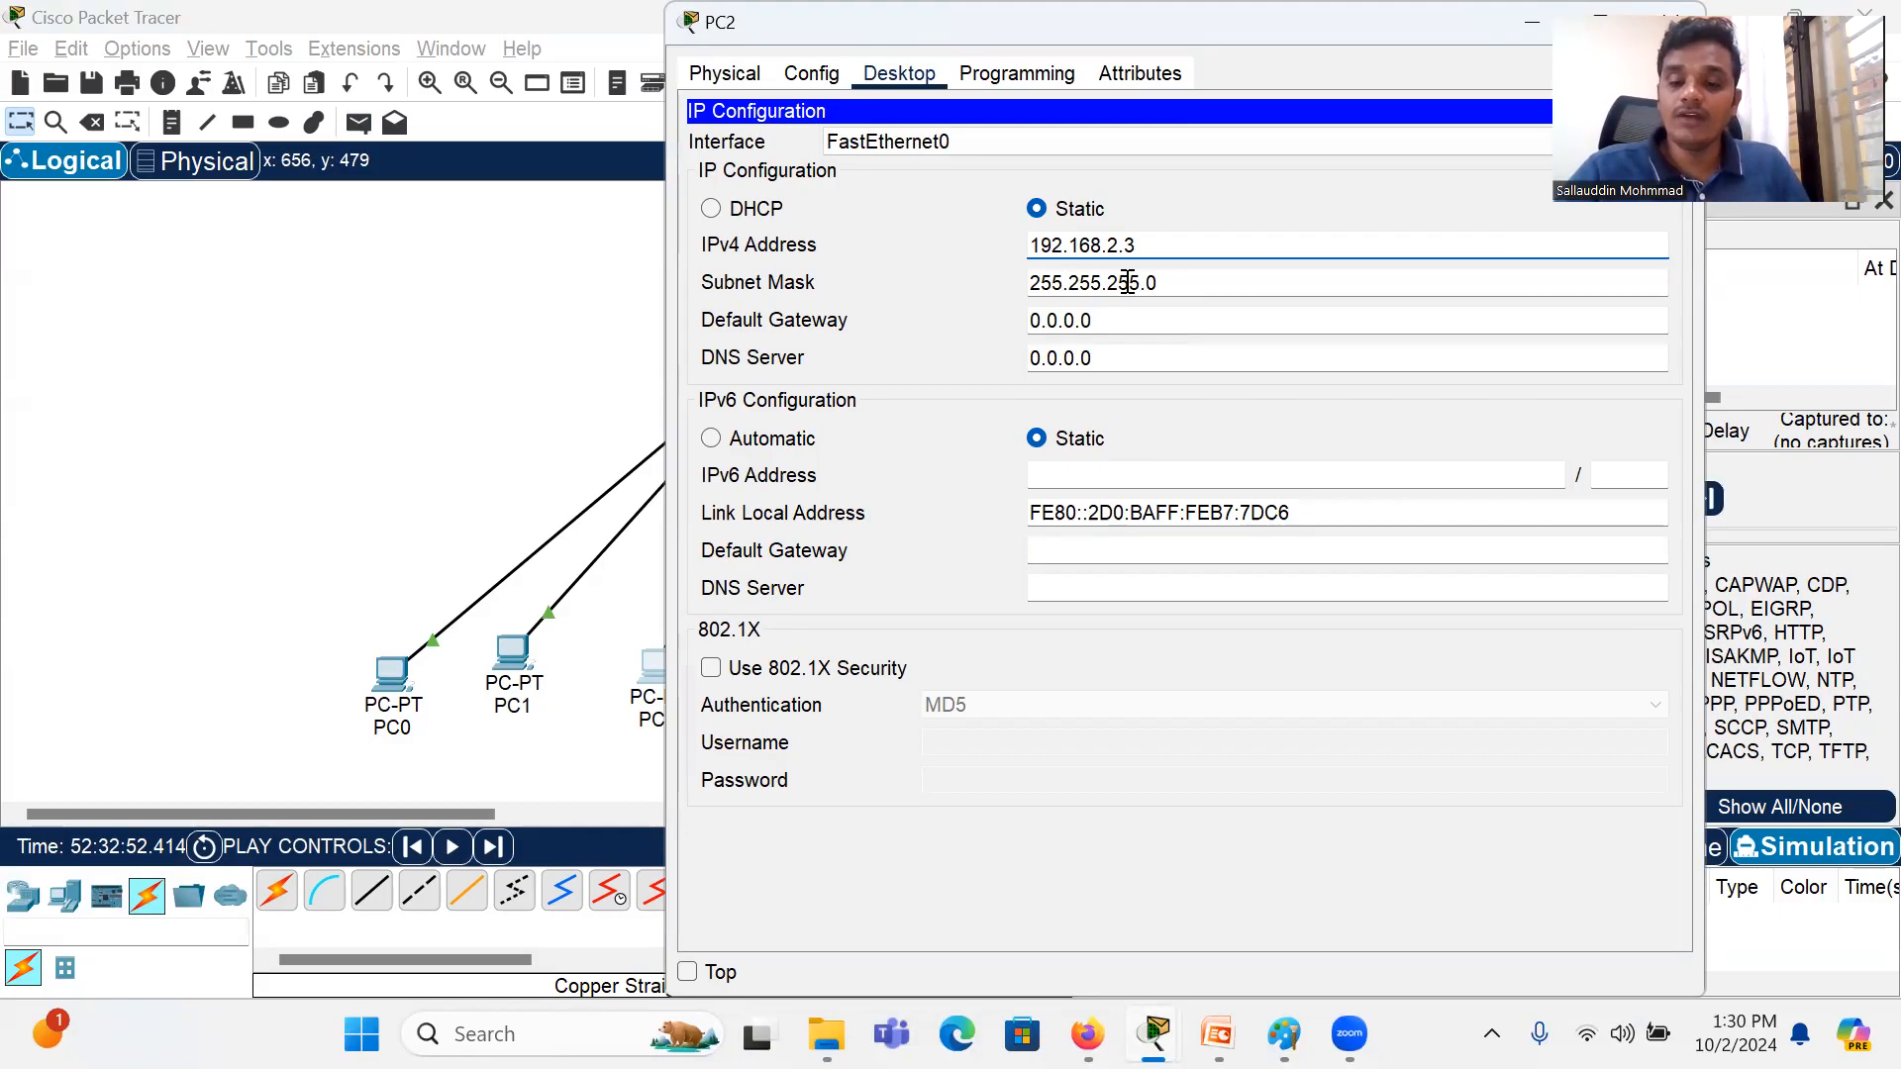
key(BackSpace)
text(3)
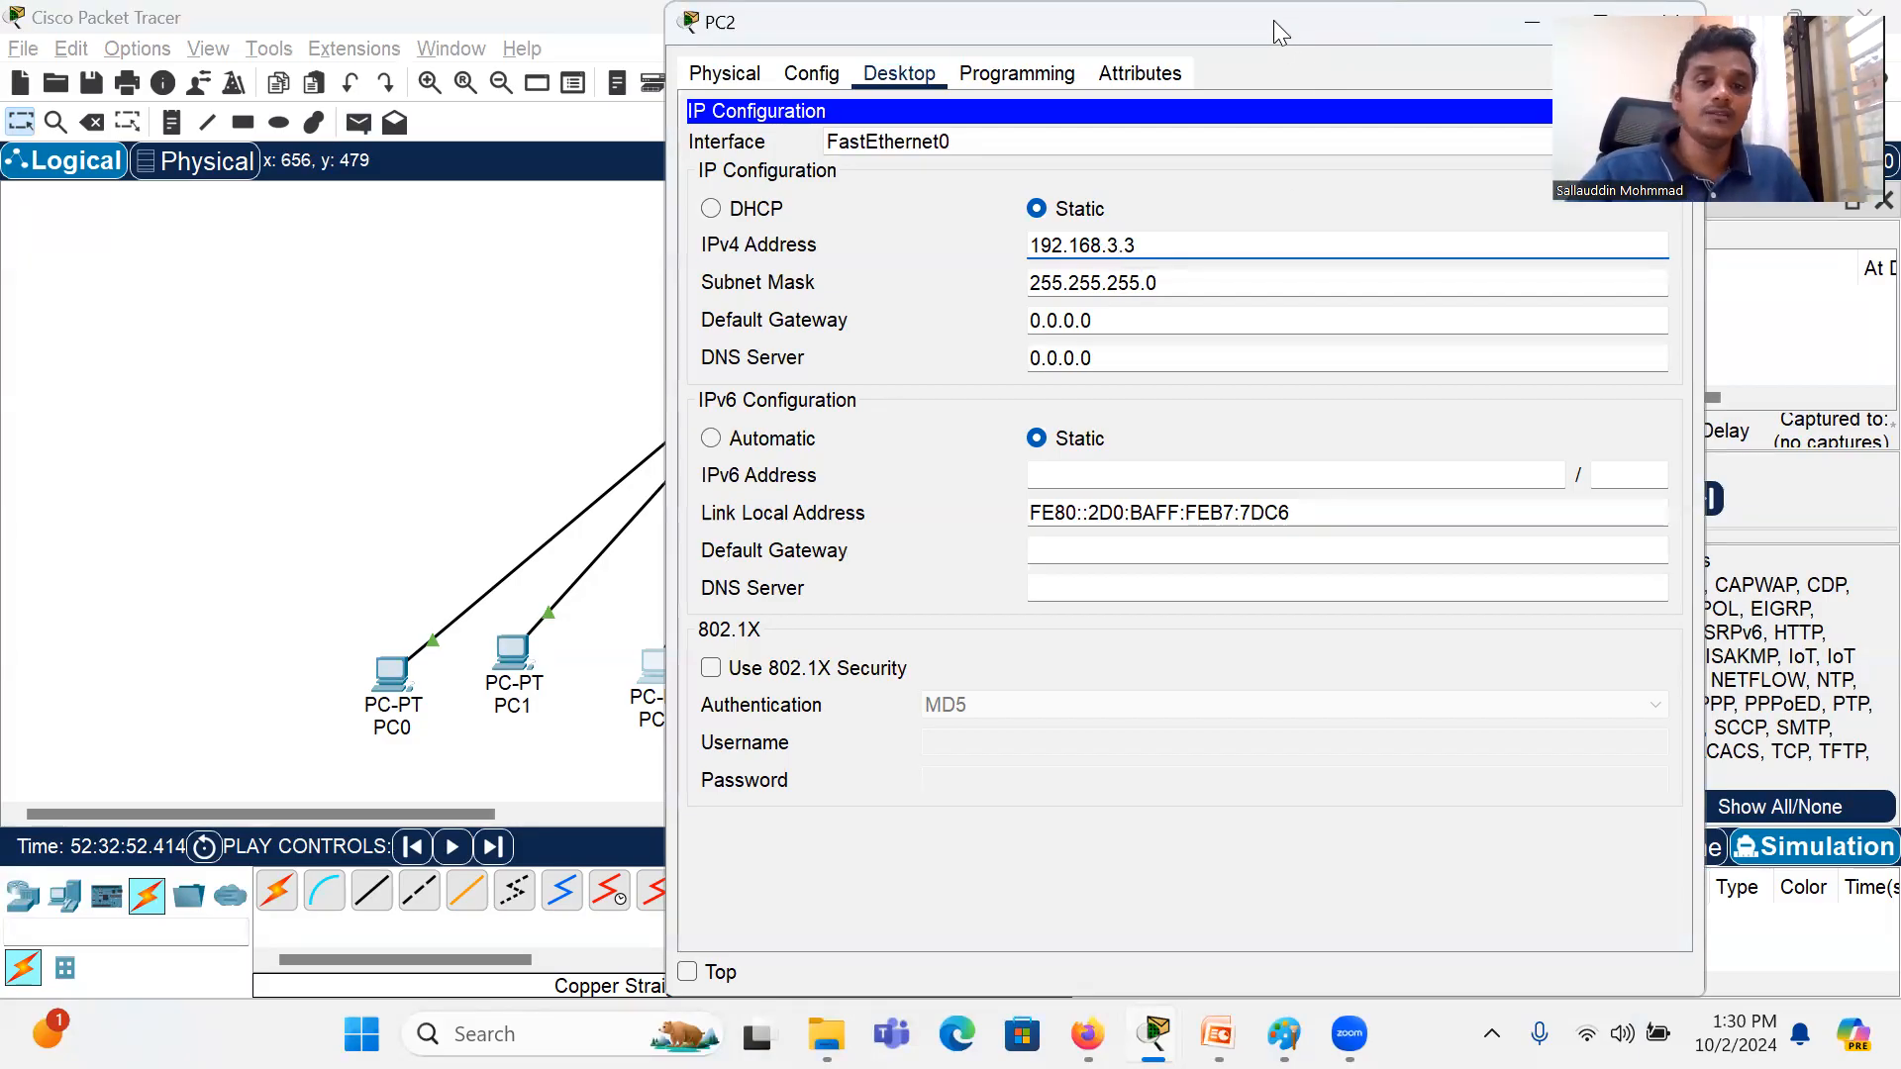
drag(1273, 20, 872, 130)
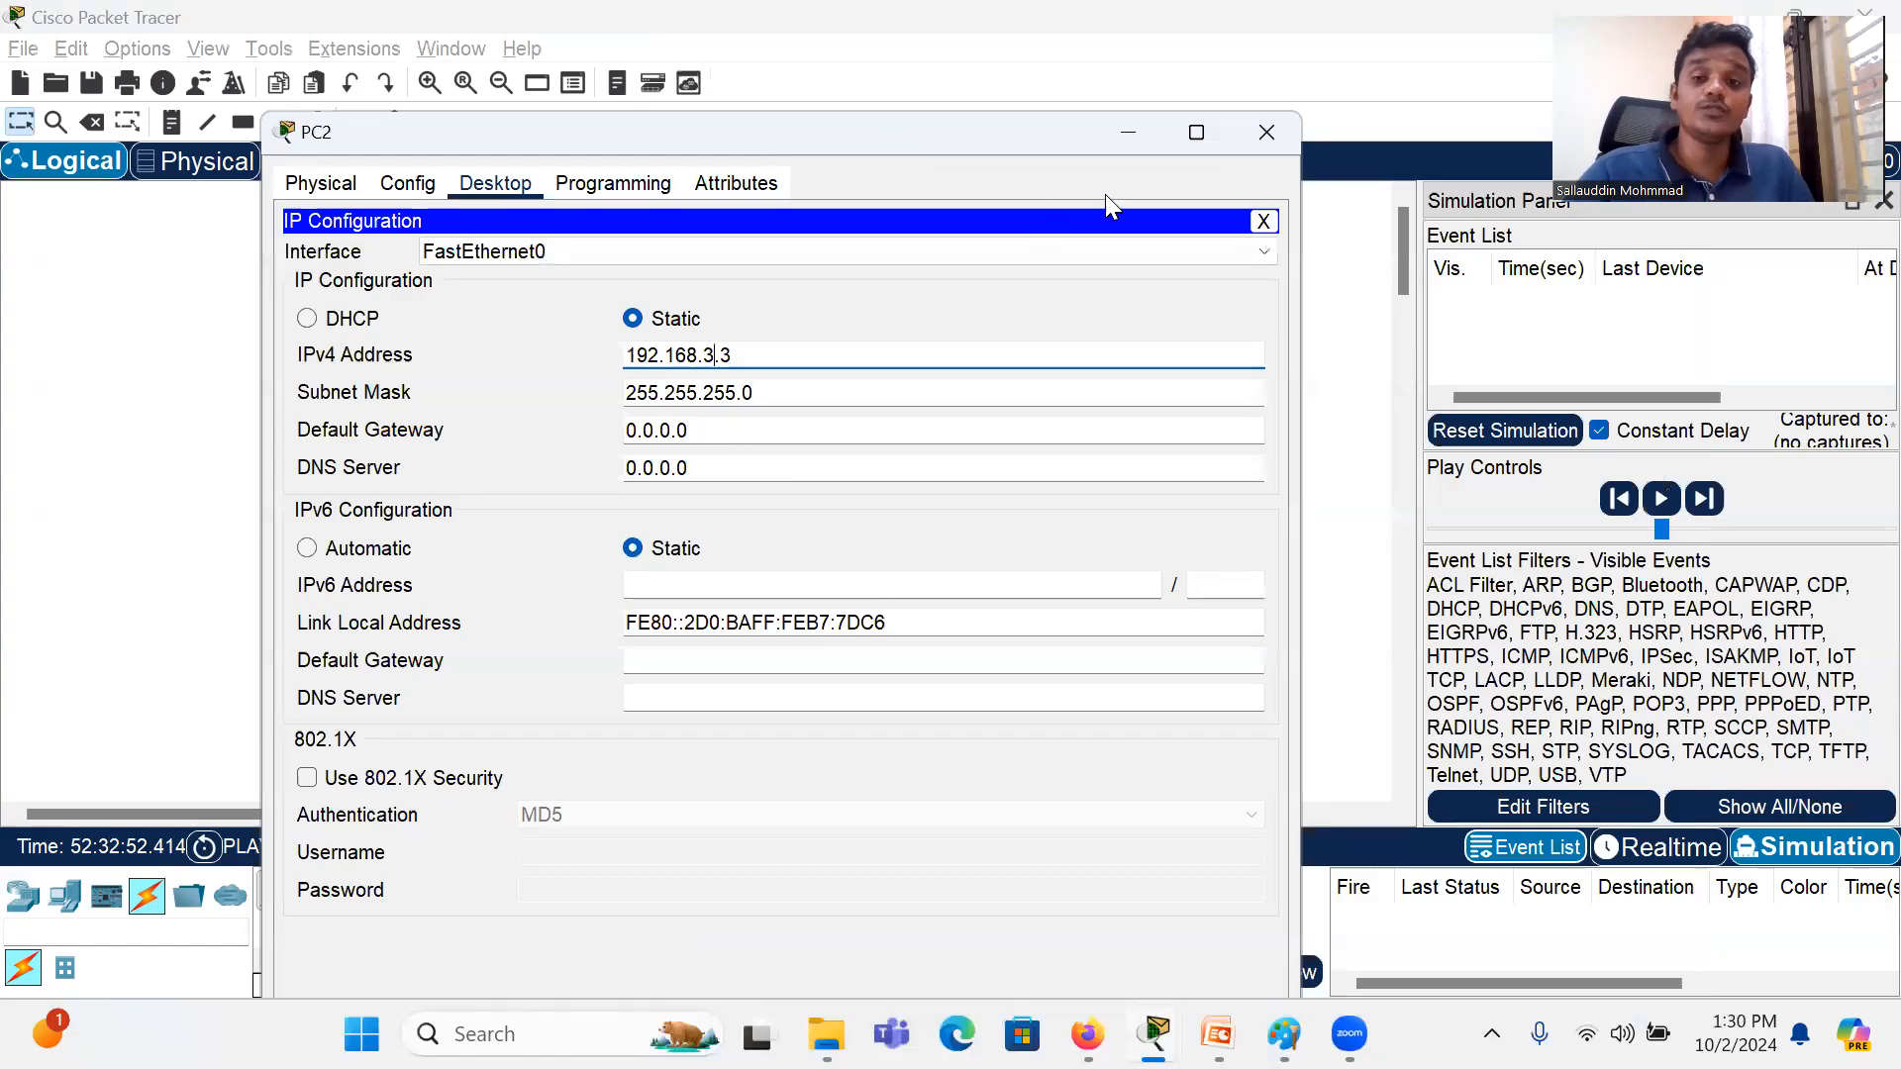
click(1267, 132)
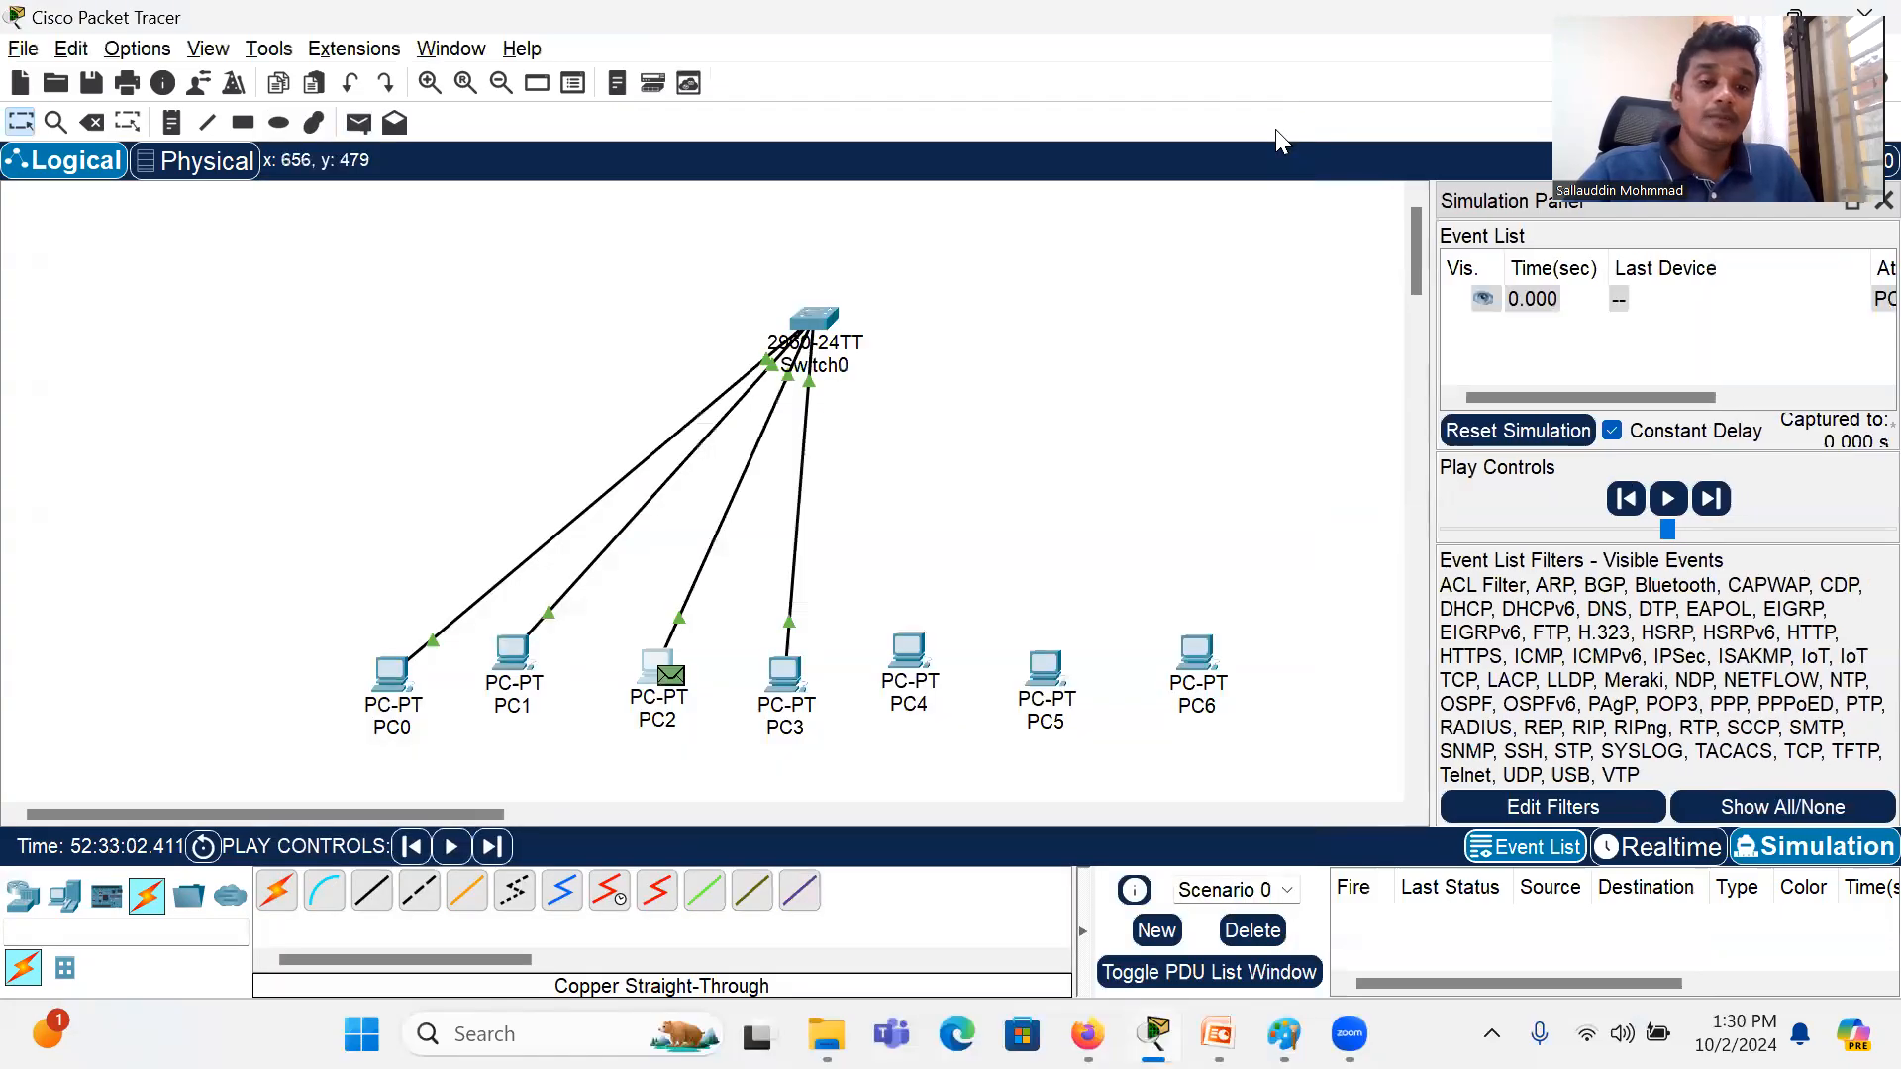
Step: Clear the scenario's PDUs and send a simple PDU from PC0 to PC2 in Realtime mode
click(1250, 929)
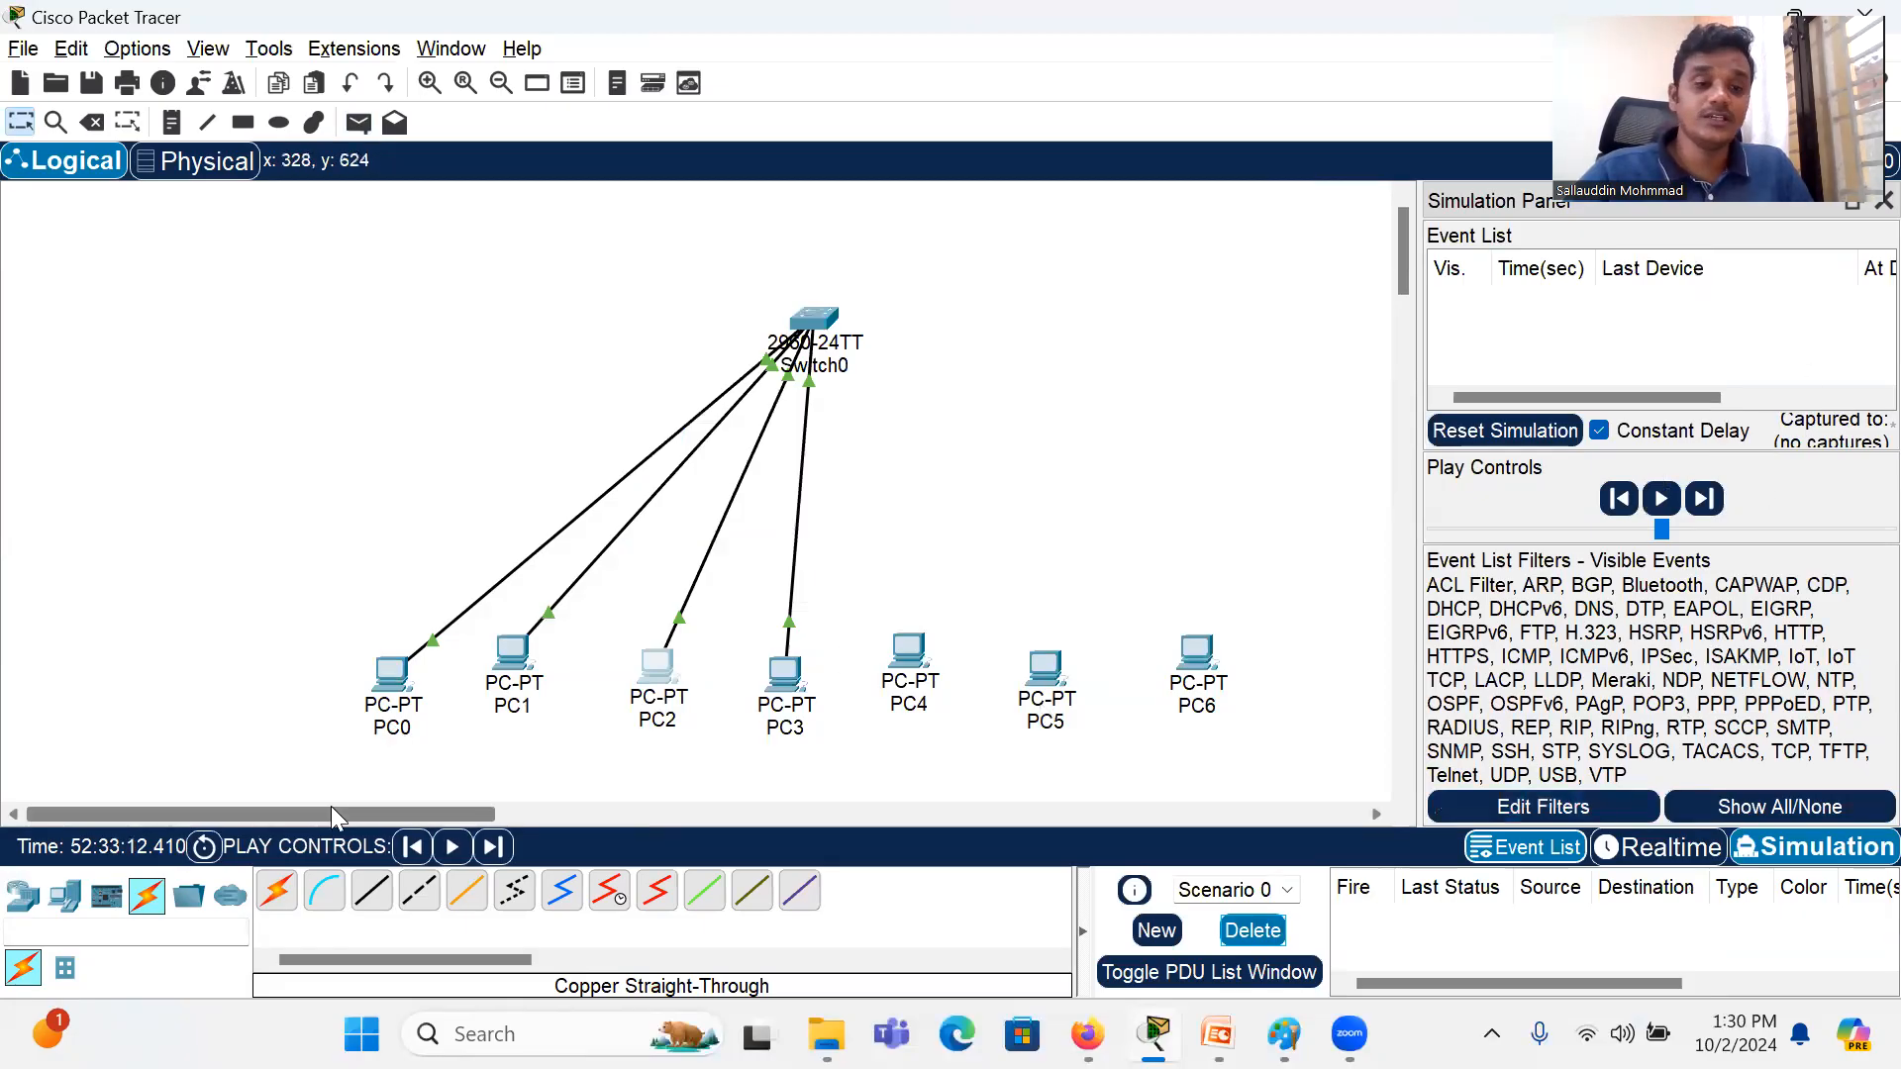
click(1662, 852)
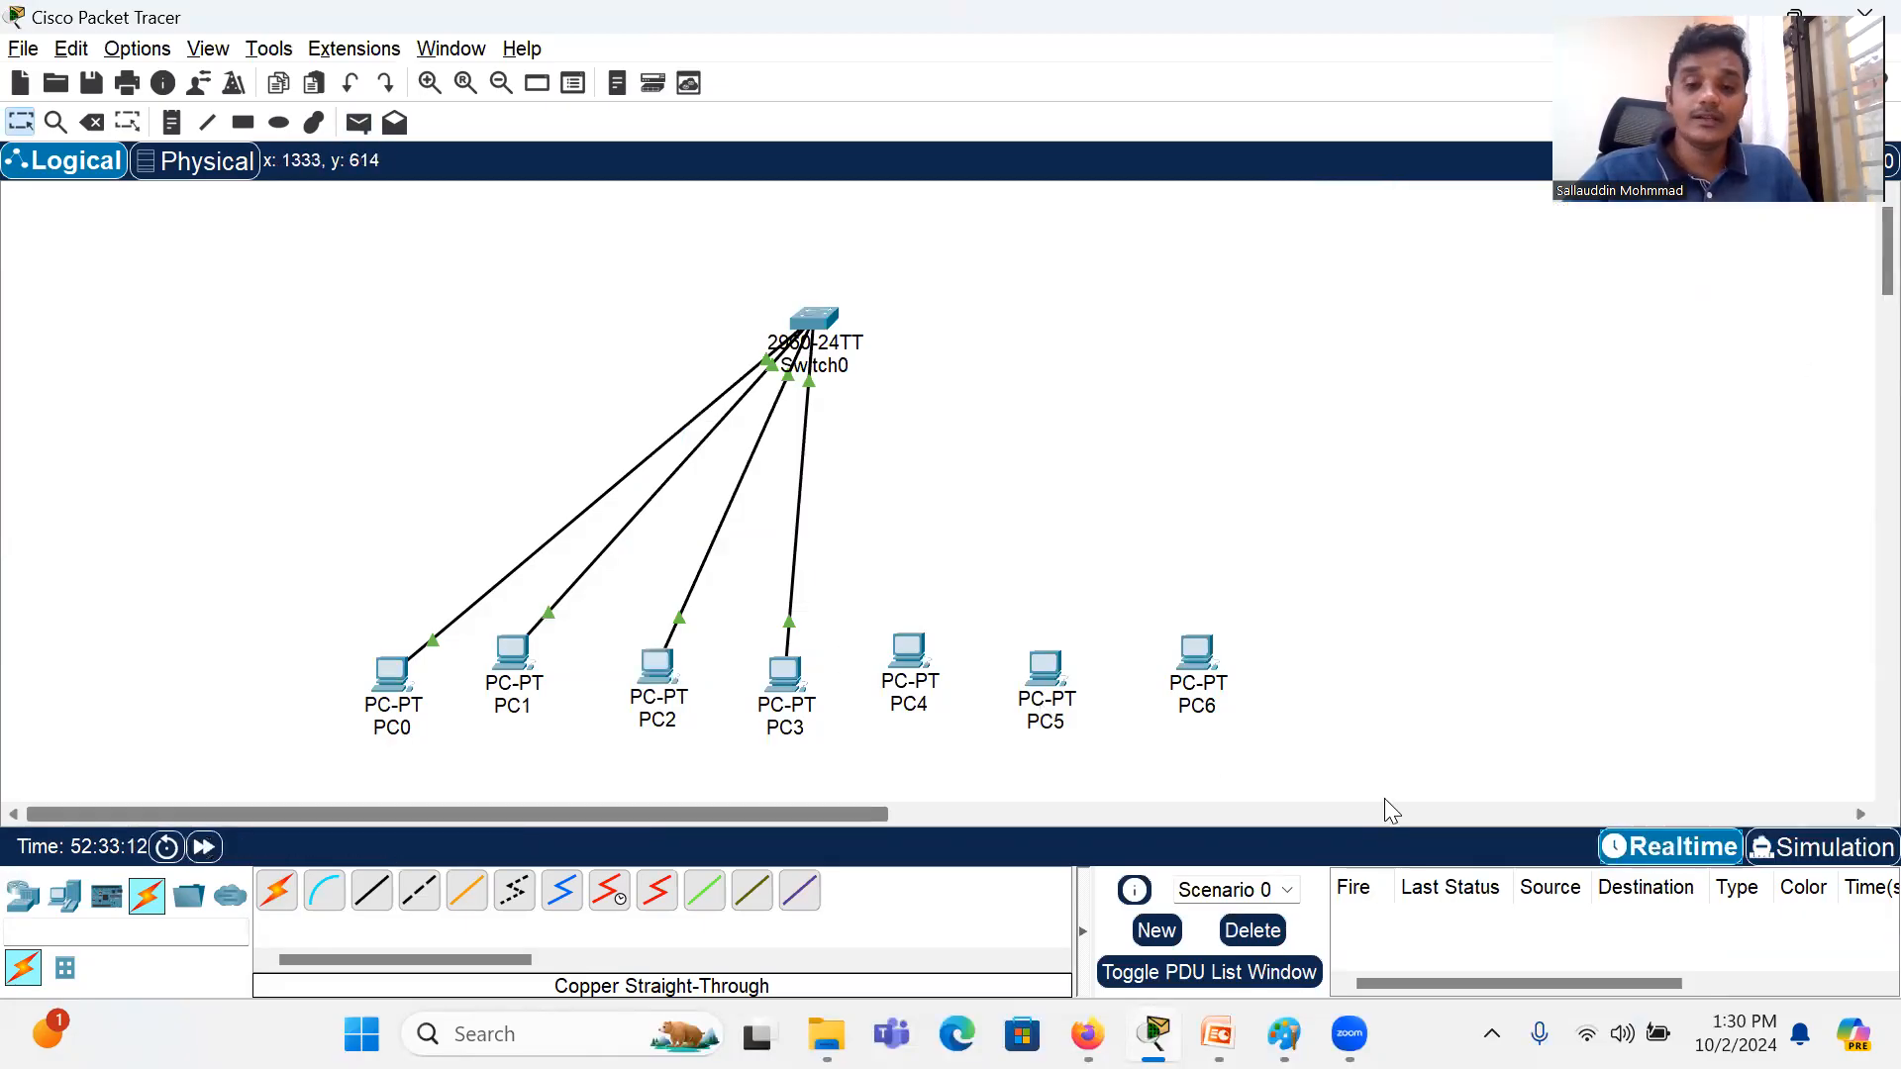
click(359, 123)
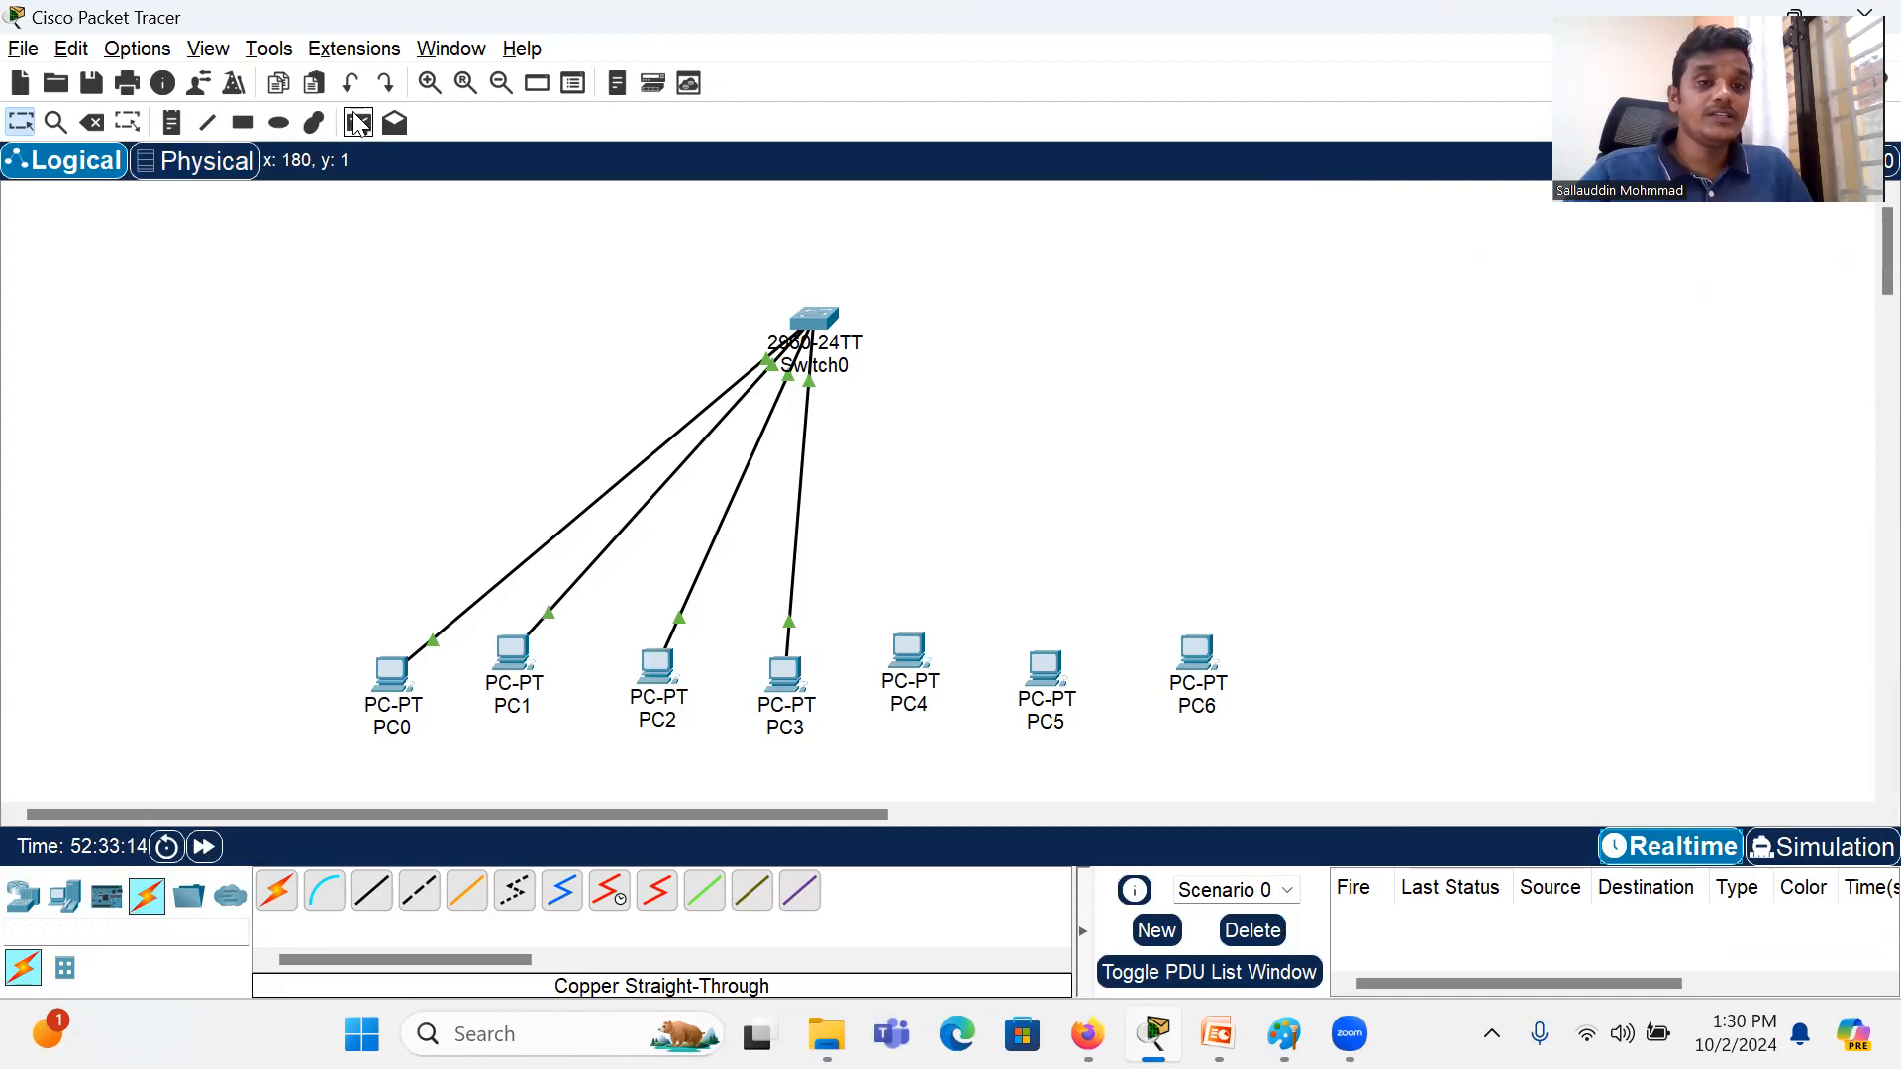
click(393, 672)
click(654, 662)
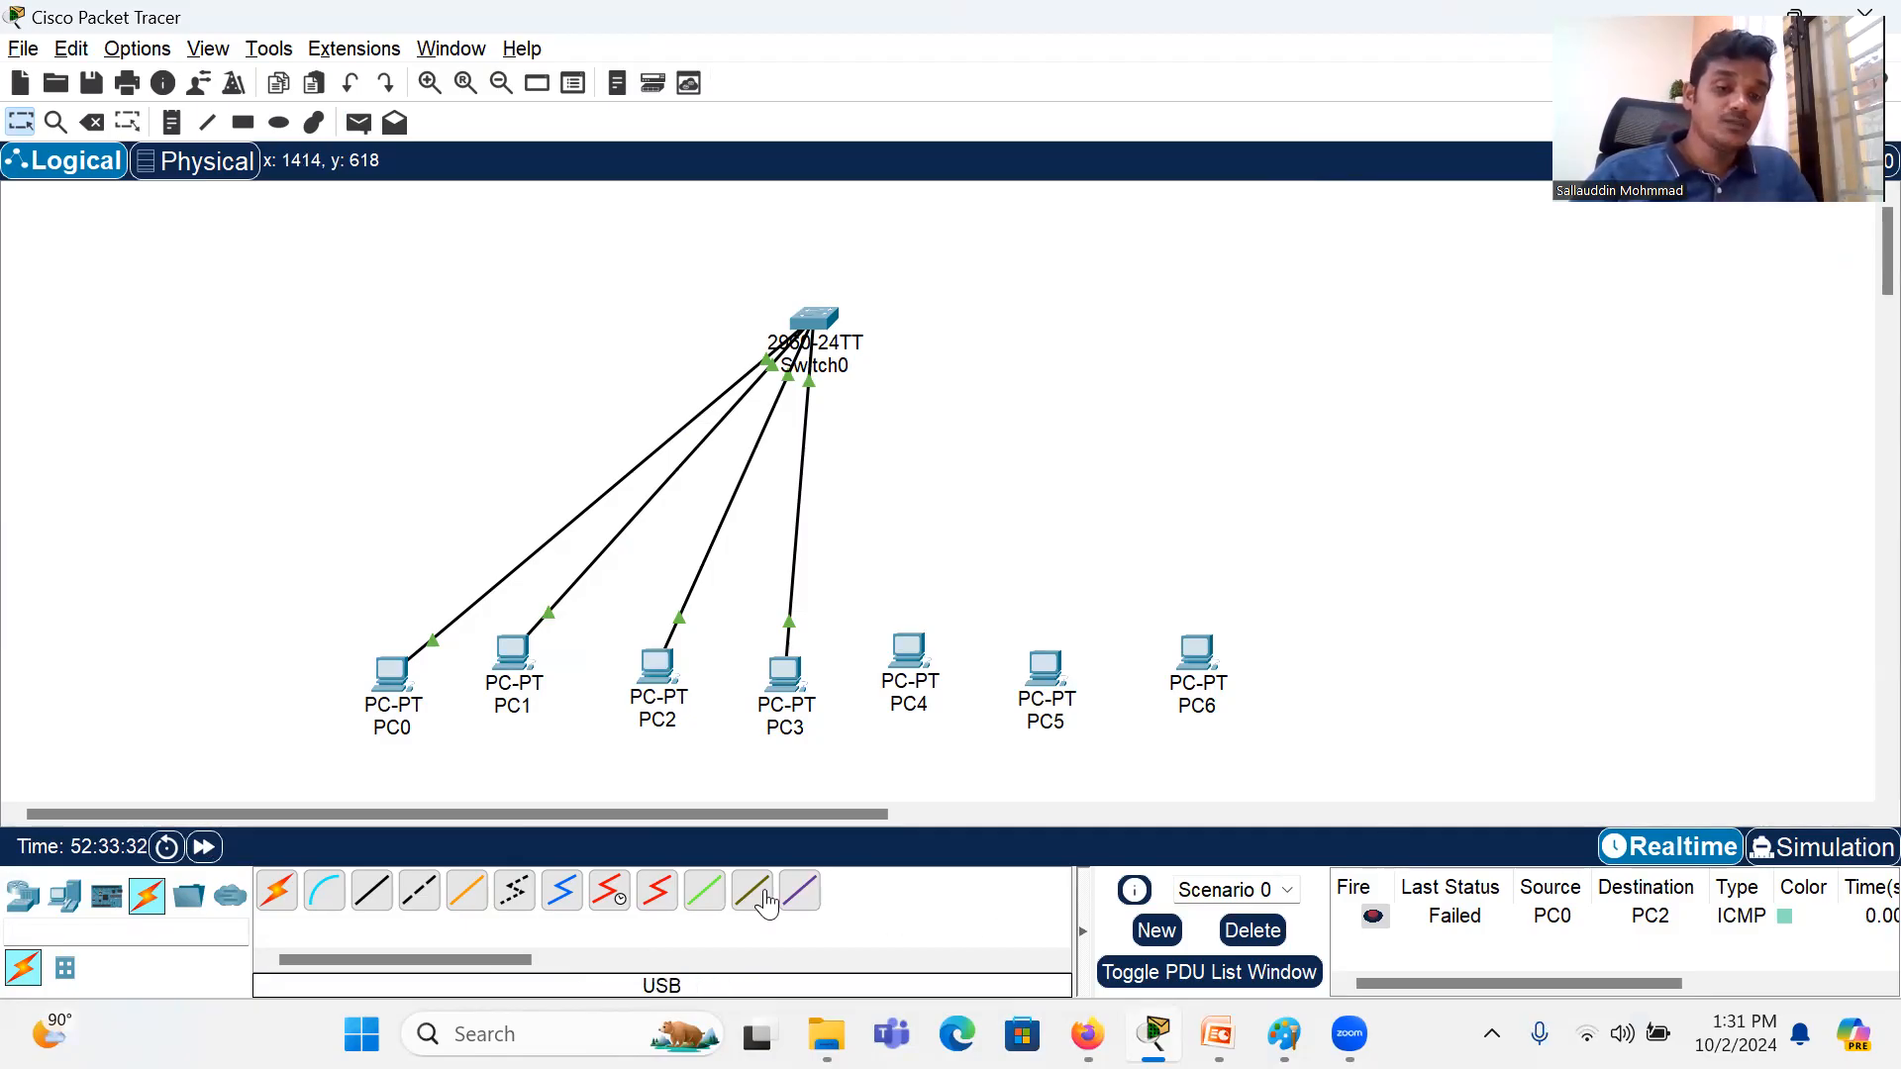
Step: Examine the port and address summaries of PC0, PC1, PC2, PC3 and the switch
mouse_move(386, 685)
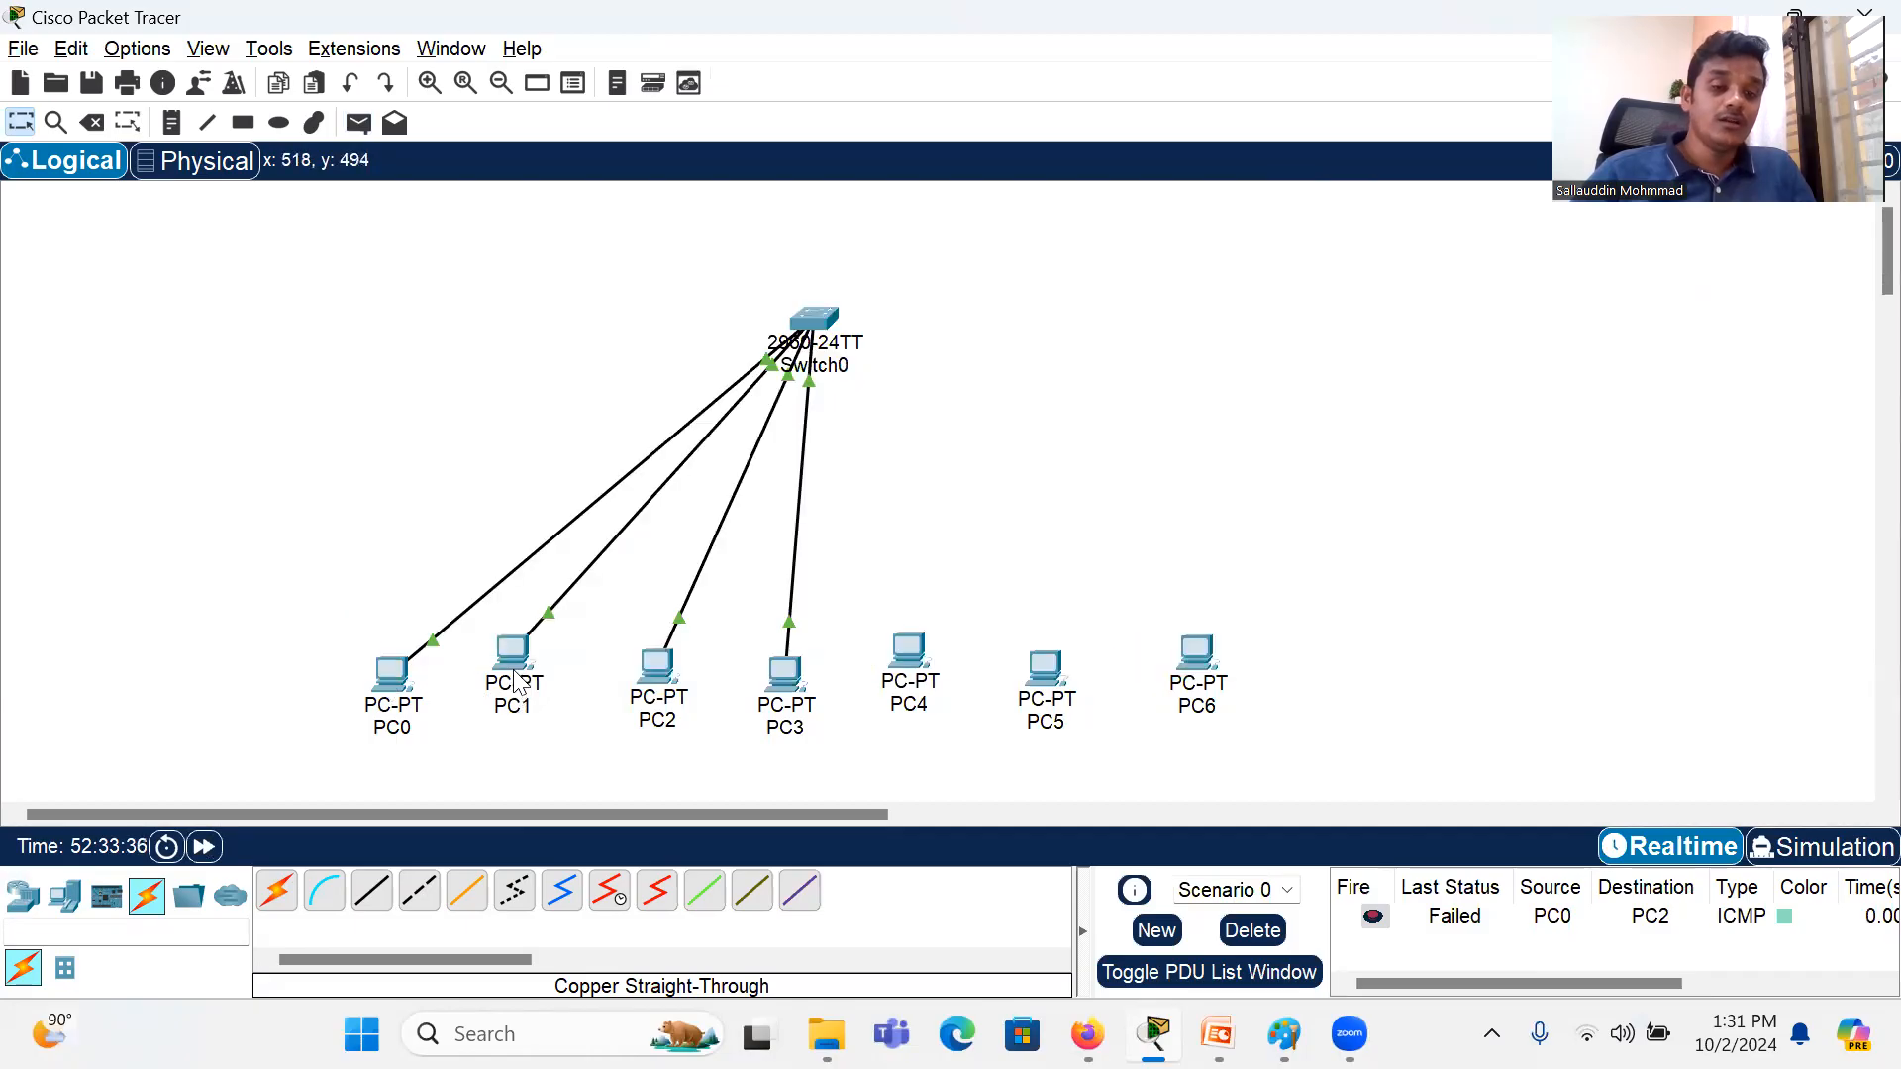
mouse_move(517, 661)
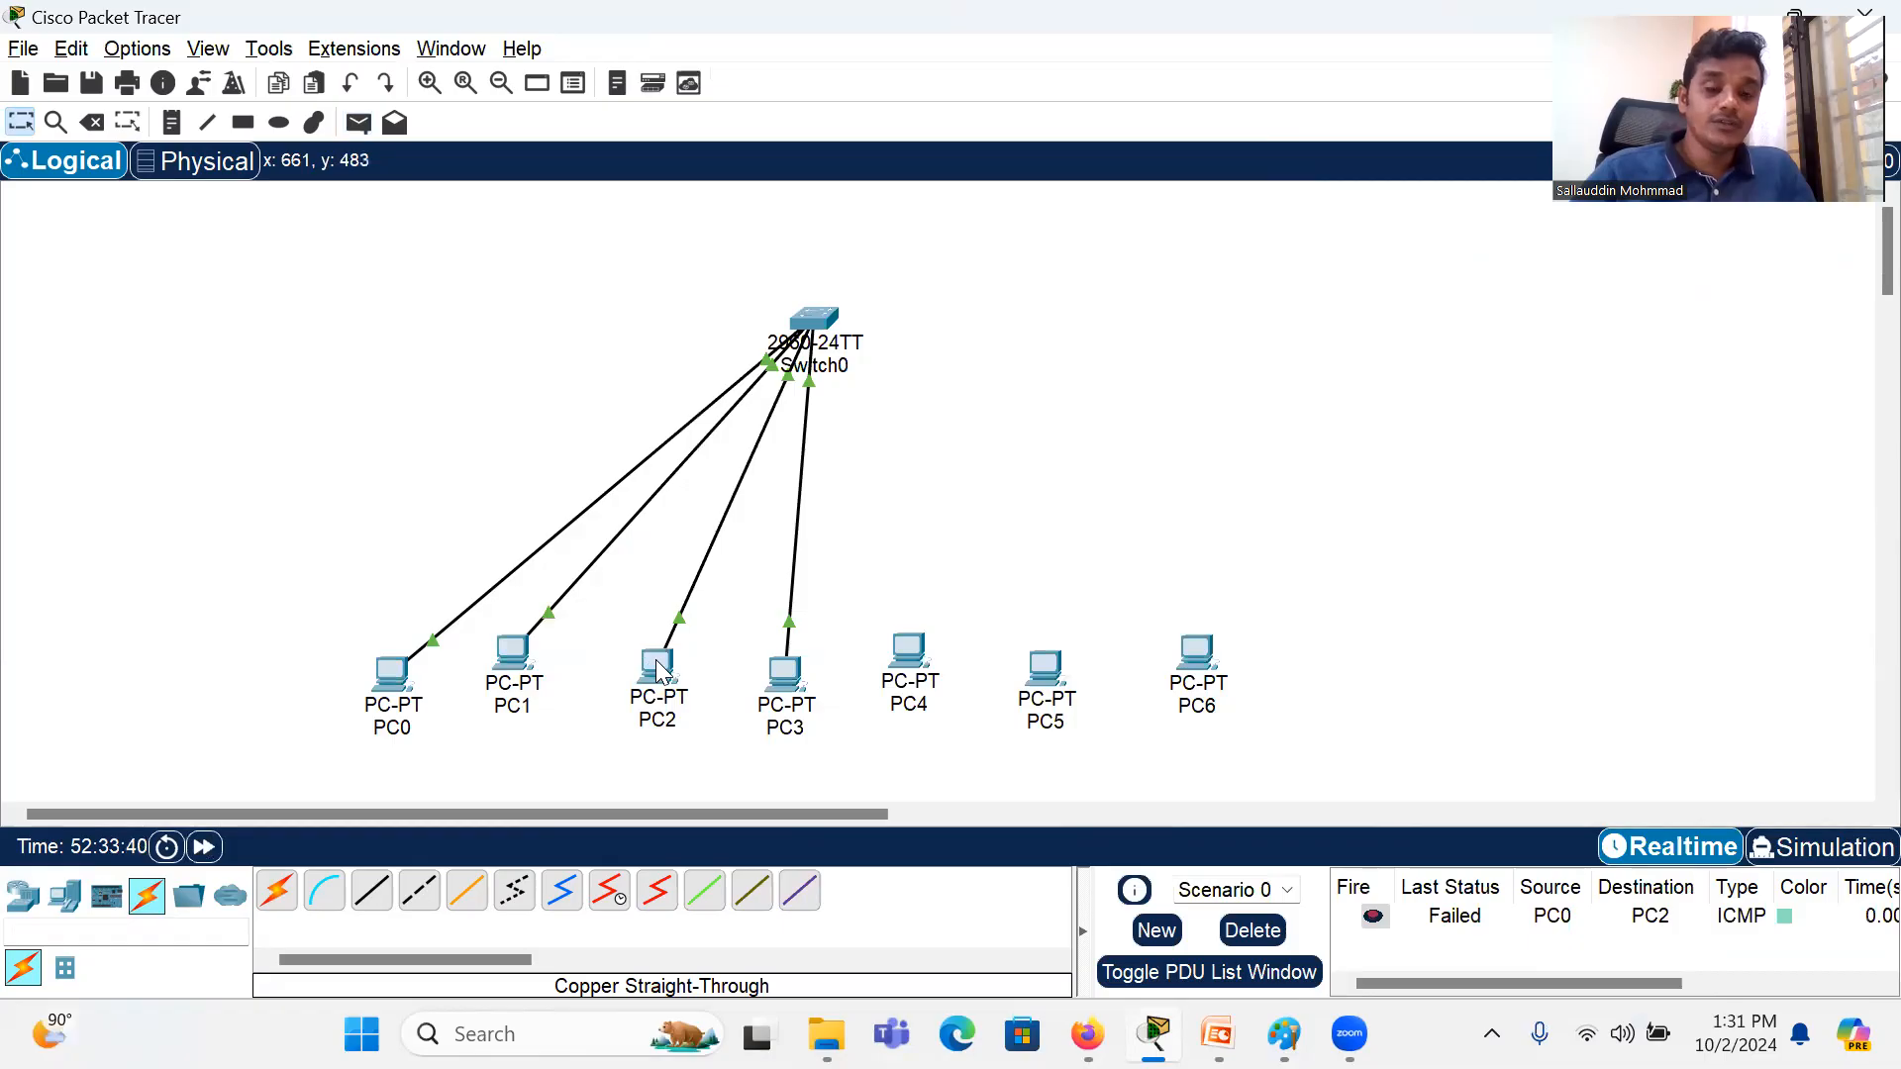
mouse_move(660, 670)
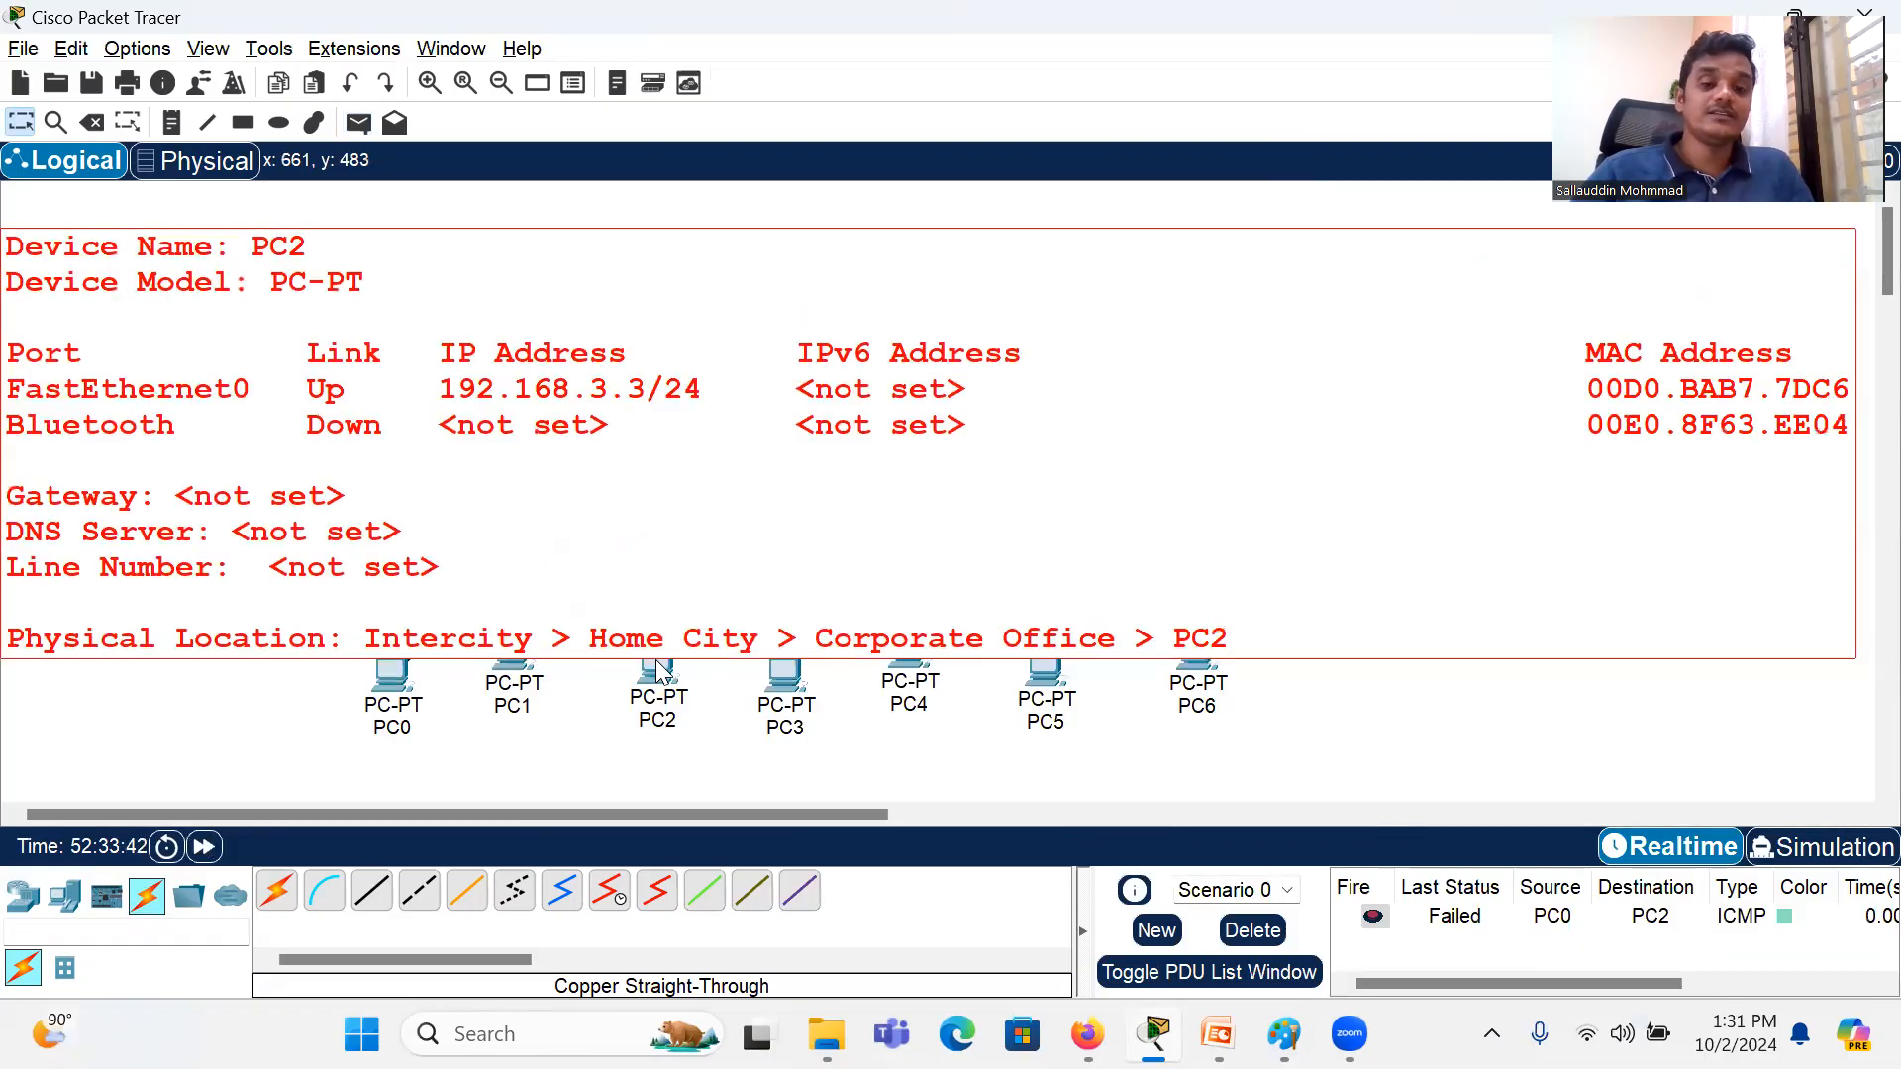
mouse_move(789, 685)
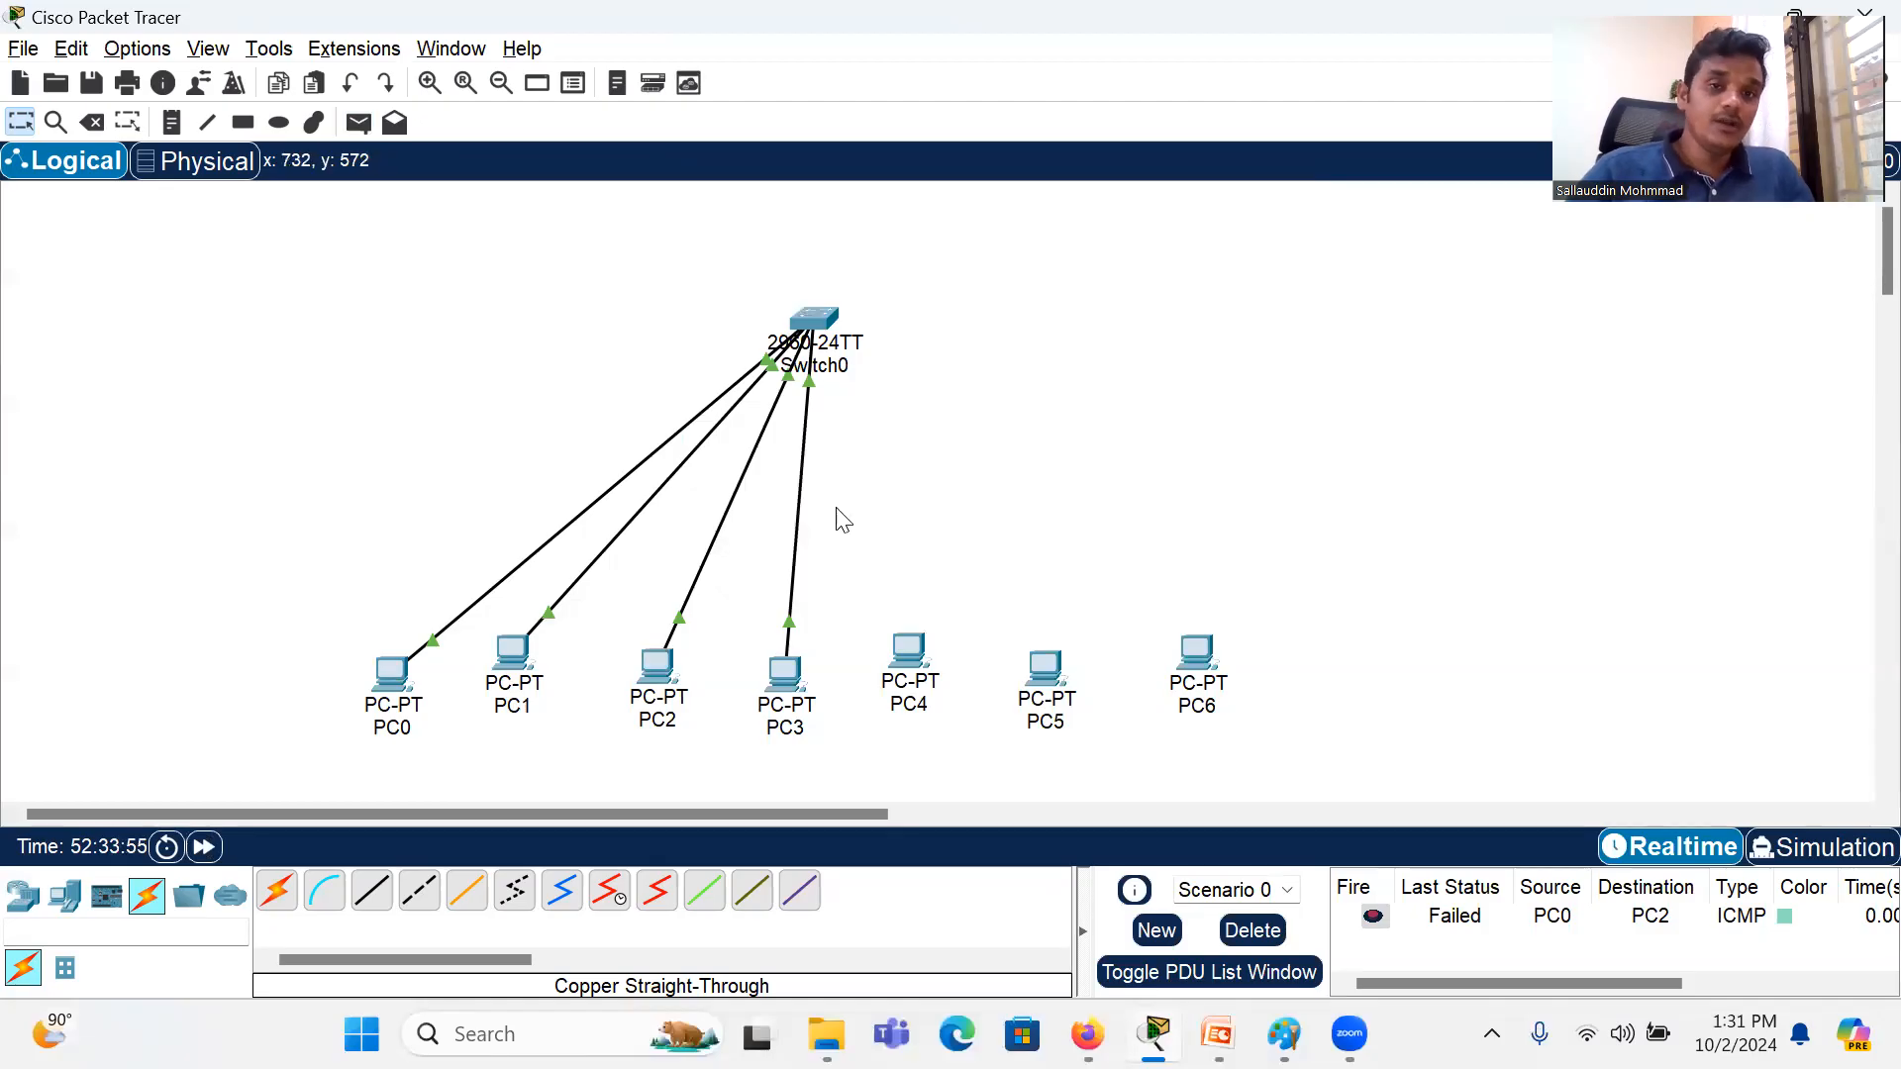
mouse_move(823, 335)
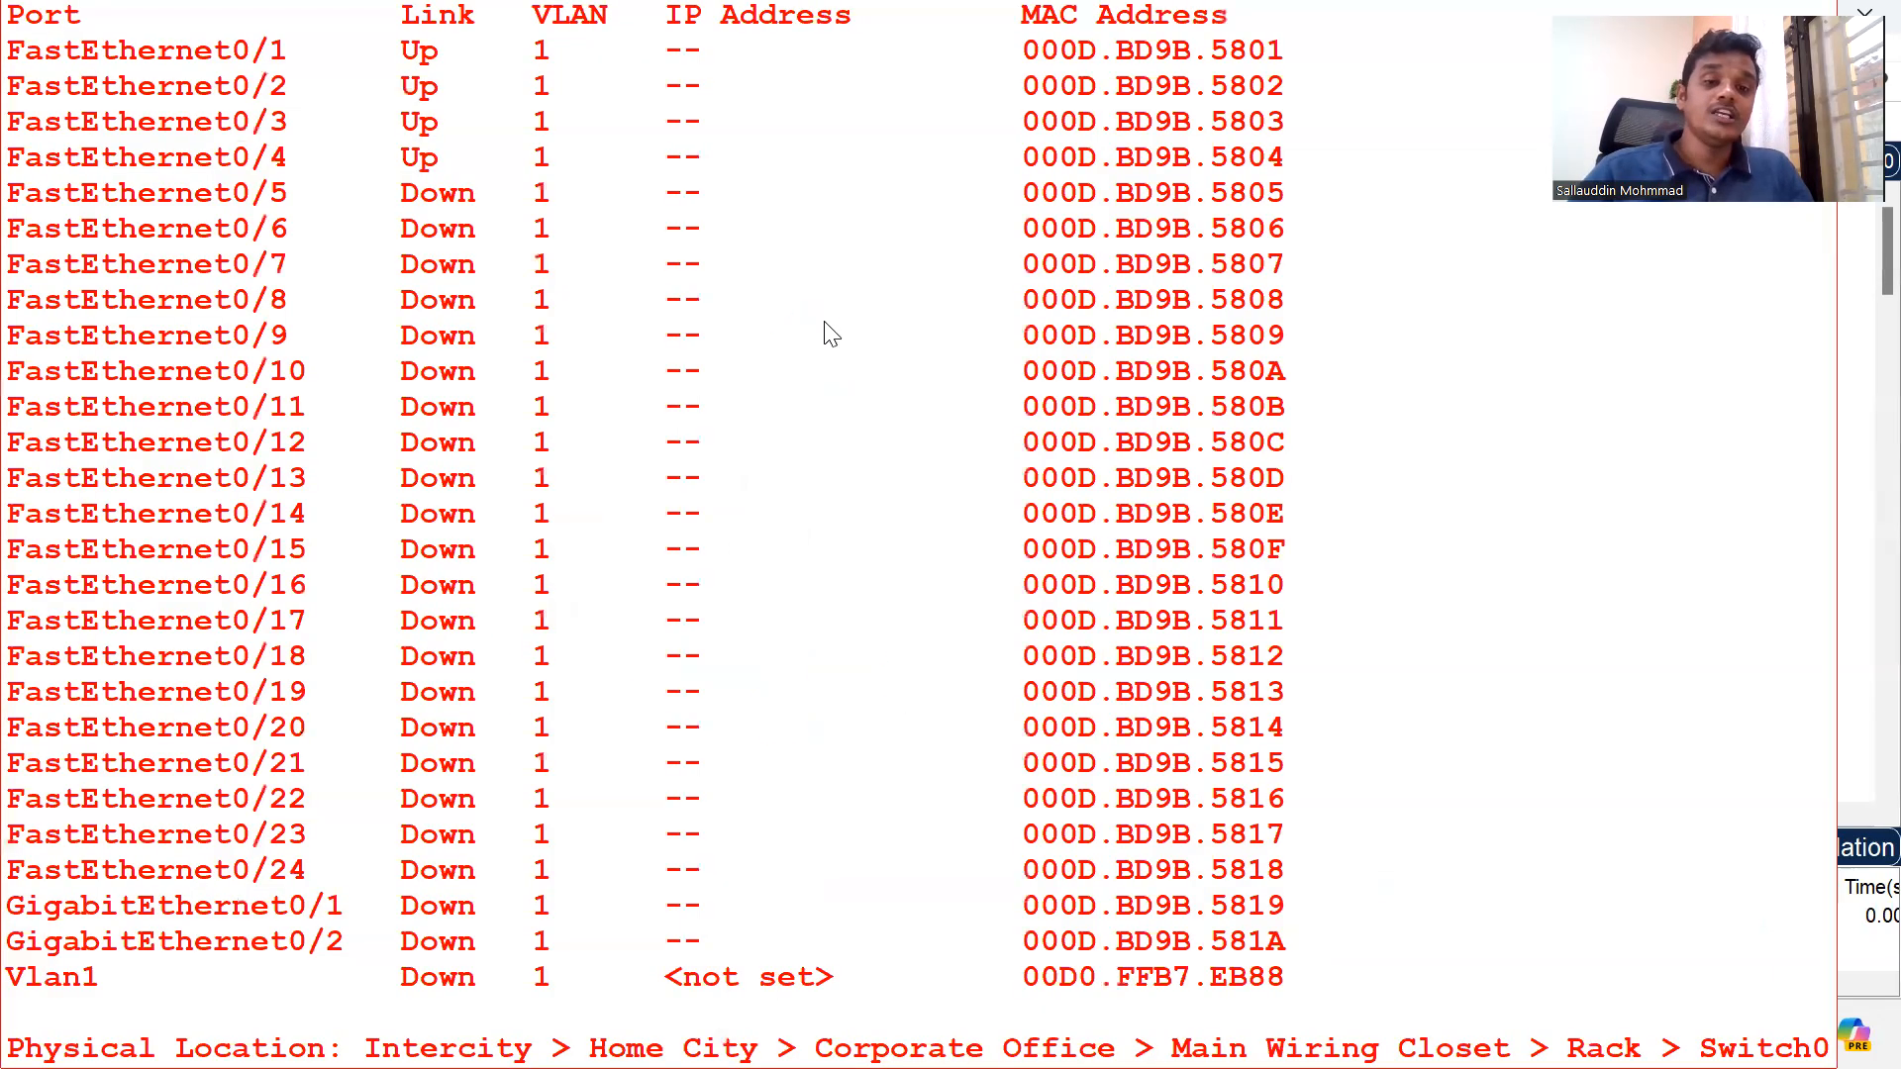